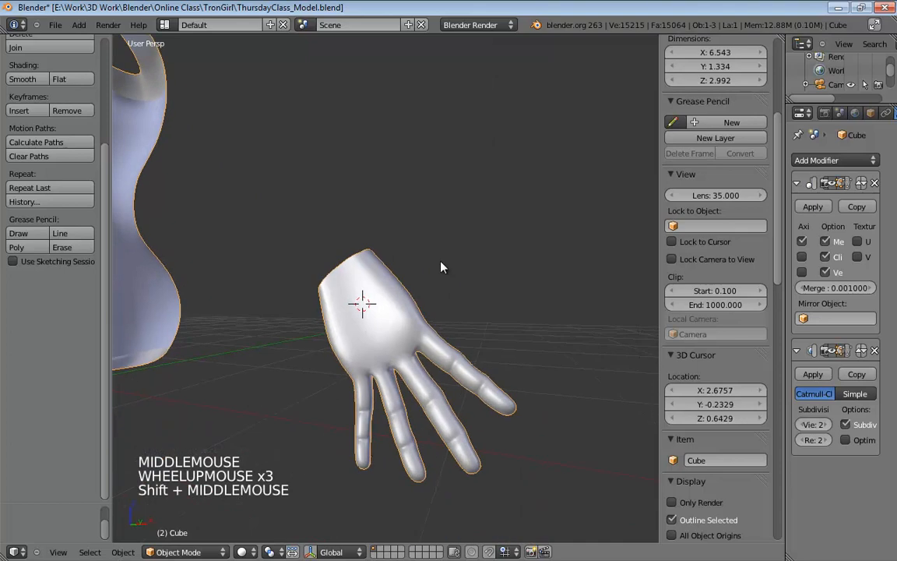
Step: Open the hand mesh in Edit Mode with face selection and select two faces on the thumb side near the wrist
{"action": "key", "text": "Tab"}
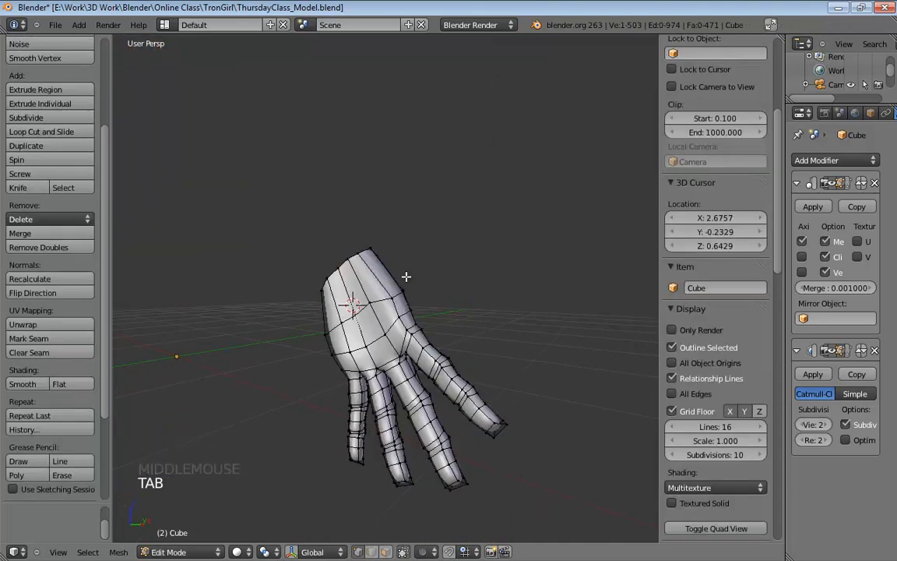
{"action": "scroll", "coordinate": [372, 290], "scroll_direction": "up", "scroll_amount": 4}
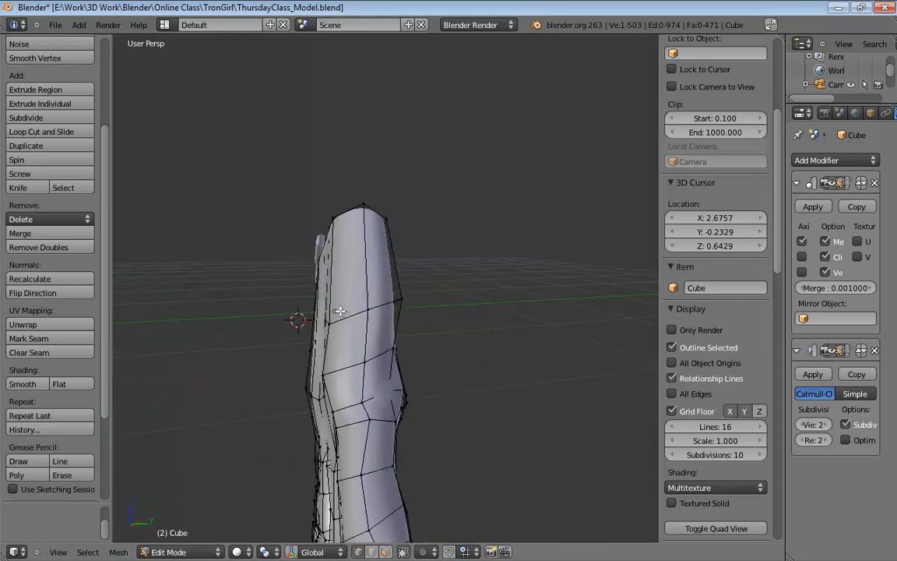
{"action": "left_click", "coordinate": [283, 340]}
{"action": "left_click", "coordinate": [342, 204]}
{"action": "left_click", "coordinate": [343, 206], "text": "shift"}
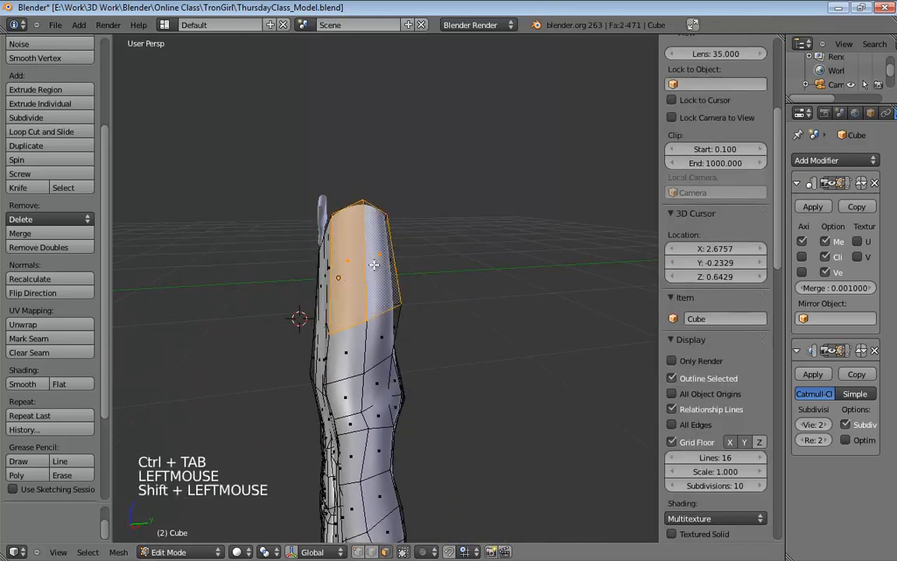
Step: Reselect the two adjacent thumb-side faces below the wrist opening and extrude them outward to start the thumb base
{"action": "middle_click_drag", "start_coordinate": [343, 207], "coordinate": [472, 260]}
{"action": "left_click", "coordinate": [347, 251]}
{"action": "left_click", "coordinate": [397, 255], "text": "shift"}
{"action": "mouse_move", "coordinate": [396, 255]}
{"action": "middle_mouse_down"}
{"action": "mouse_move", "coordinate": [408, 301]}
{"action": "mouse_move", "coordinate": [384, 249]}
{"action": "middle_mouse_up"}
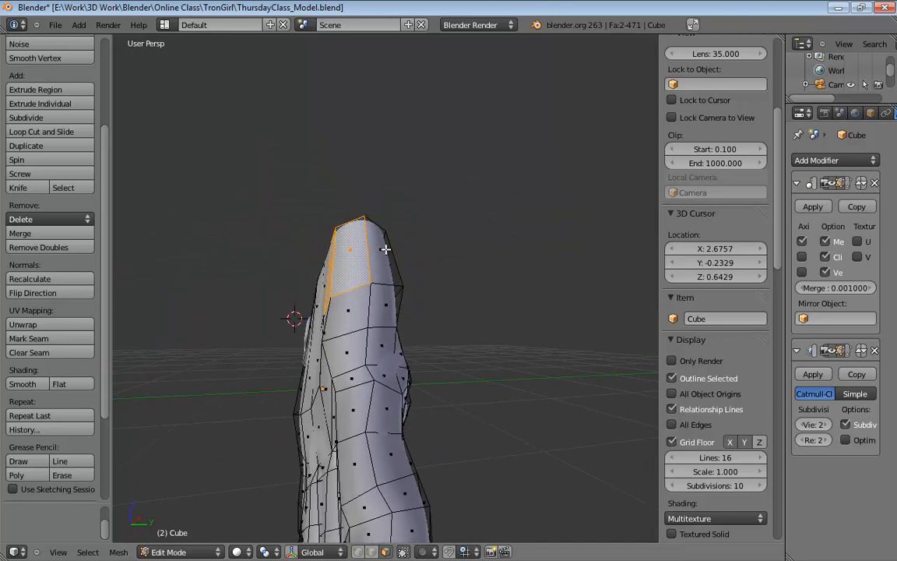
{"action": "middle_click_drag", "start_coordinate": [385, 250], "coordinate": [353, 278]}
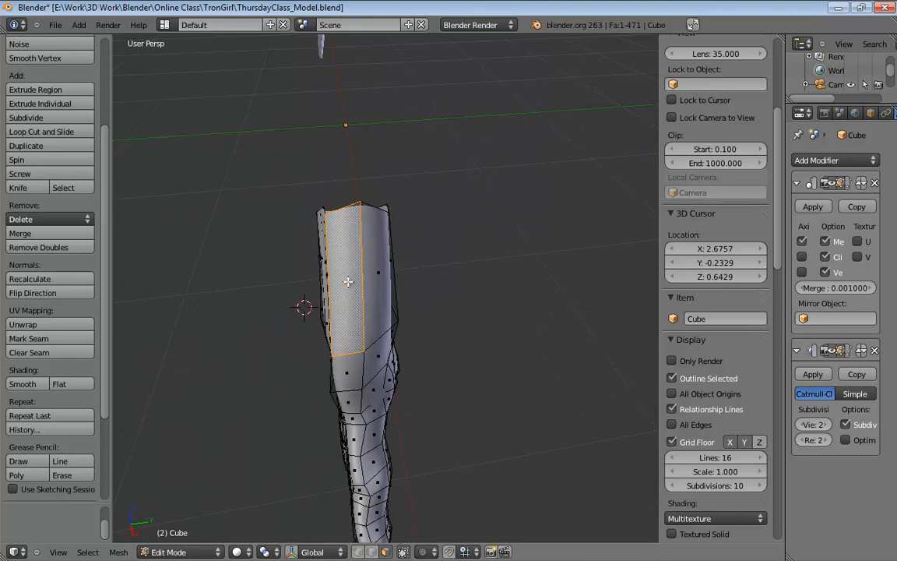
{"action": "middle_click_drag", "start_coordinate": [345, 273], "coordinate": [396, 208]}
{"action": "left_click", "coordinate": [341, 242], "text": "shift"}
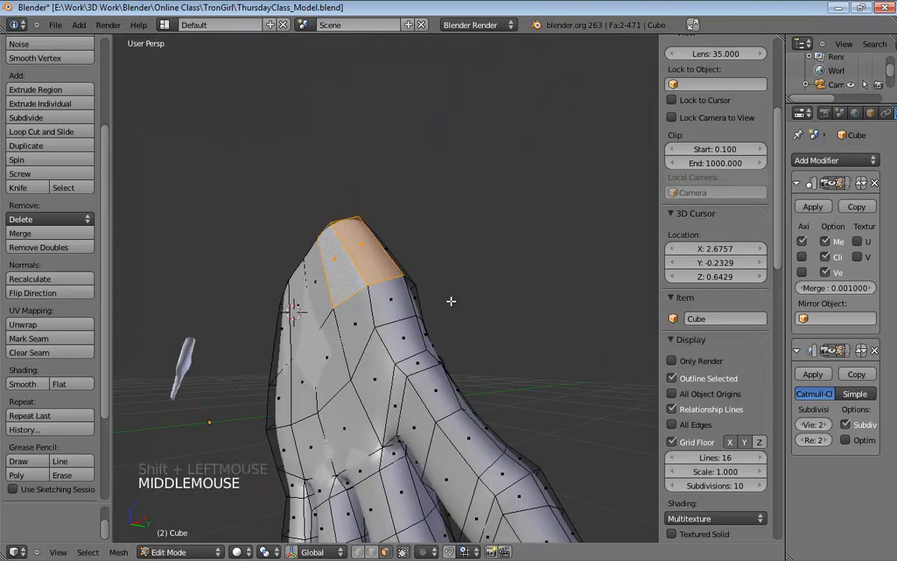
{"action": "middle_click_drag", "start_coordinate": [450, 300], "coordinate": [509, 329]}
{"action": "key", "text": "e"}
{"action": "key", "text": "e"}
{"action": "key", "text": "e"}
{"action": "left_click", "coordinate": [426, 286]}
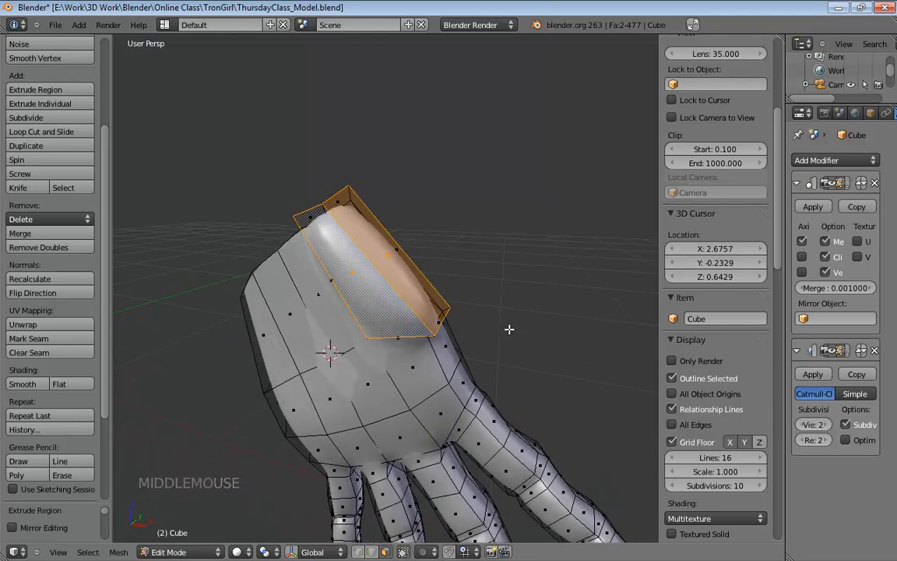
Step: Round the extruded thumb-base faces with To Sphere at a factor of 1.0
{"action": "key", "text": "alt+shift+s"}
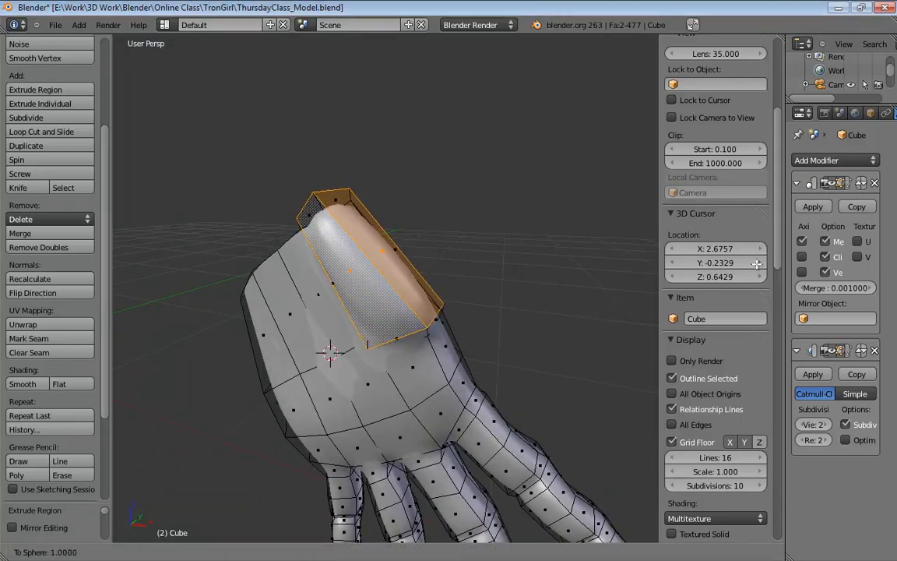
{"action": "left_click", "coordinate": [481, 248]}
{"action": "middle_click_drag", "start_coordinate": [484, 245], "coordinate": [503, 249]}
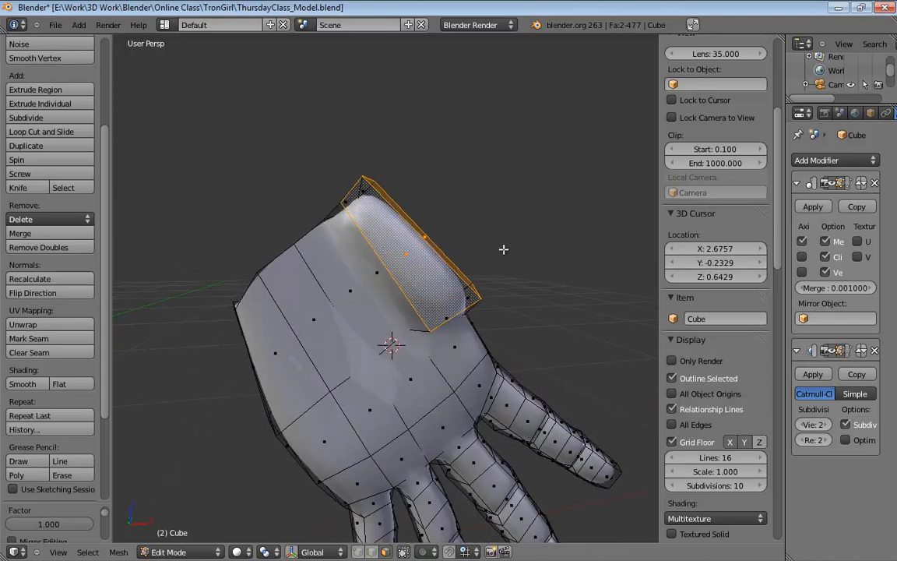
Step: In edge selection, pick the two wrist-end edges of the extruded thumb base and move them to reshape its end
{"action": "key", "text": "ctrl+Tab"}
{"action": "left_click", "coordinate": [356, 187]}
{"action": "middle_click_drag", "start_coordinate": [381, 186], "coordinate": [397, 232]}
{"action": "left_click", "coordinate": [331, 208]}
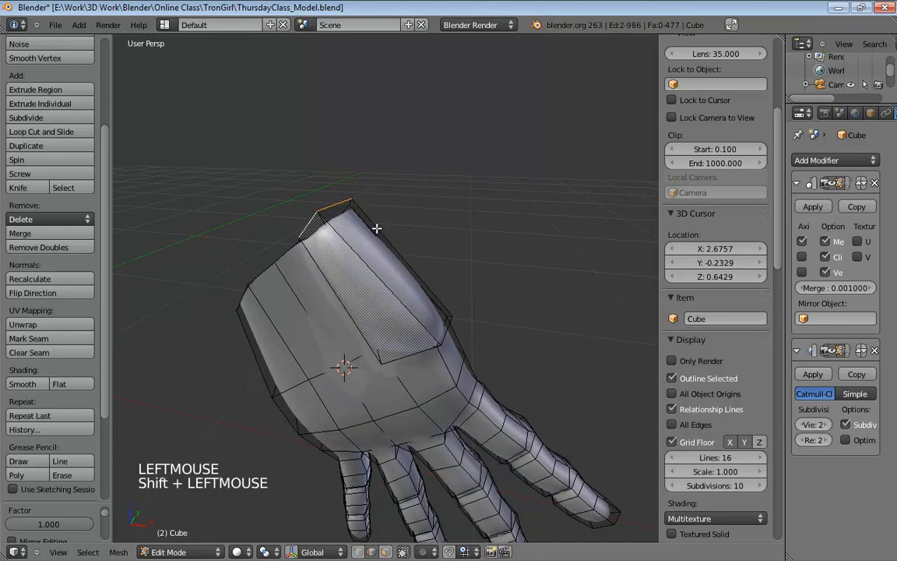
{"action": "key", "text": "g"}
{"action": "left_click", "coordinate": [408, 252]}
Step: Switch to vertex selection and reposition individual vertices around the extruded thumb base to smooth its outline
{"action": "middle_click_drag", "start_coordinate": [408, 252], "coordinate": [487, 228]}
{"action": "key", "text": "ctrl+Tab"}
{"action": "left_click", "coordinate": [472, 215]}
{"action": "left_click_drag", "start_coordinate": [405, 281], "coordinate": [409, 251]}
{"action": "middle_click_drag", "start_coordinate": [498, 272], "coordinate": [487, 257]}
{"action": "left_click_drag", "start_coordinate": [458, 243], "coordinate": [450, 243]}
{"action": "middle_click_drag", "start_coordinate": [485, 253], "coordinate": [336, 270]}
{"action": "left_click_drag", "start_coordinate": [322, 268], "coordinate": [312, 265]}
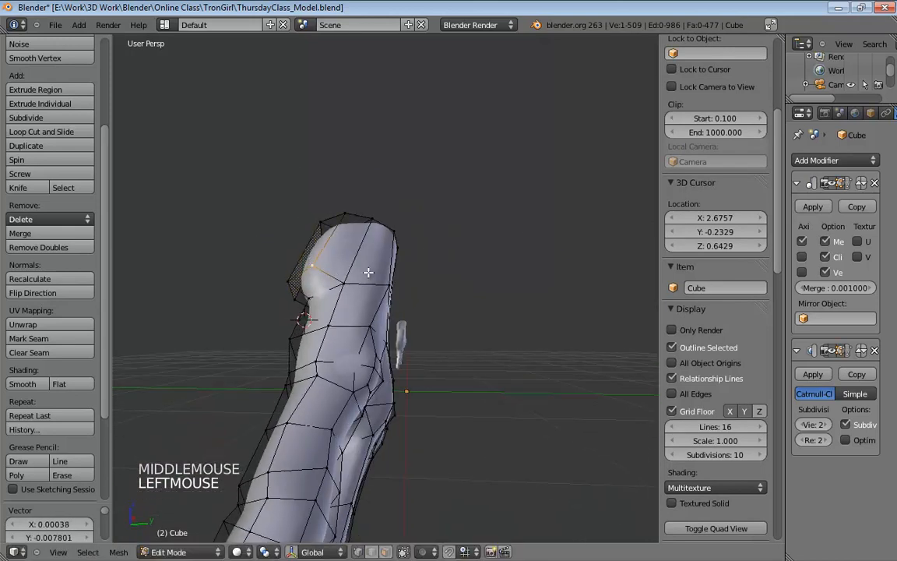
Step: Adjust the vertices at the wrist end of the thumb base and along the wrist rim and palm
{"action": "middle_click_drag", "start_coordinate": [369, 272], "coordinate": [317, 261]}
{"action": "left_click", "coordinate": [355, 203]}
{"action": "left_click", "coordinate": [427, 204]}
{"action": "left_click", "coordinate": [285, 244]}
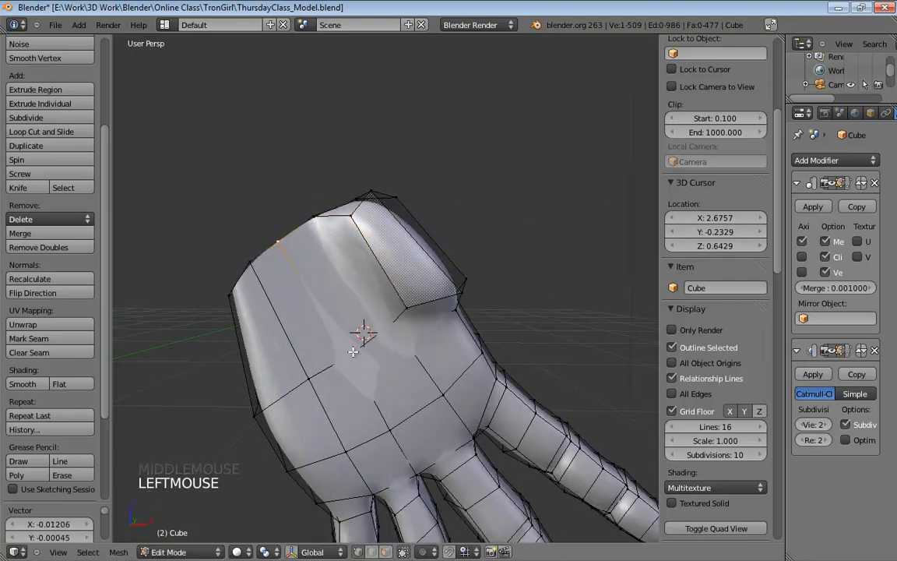
{"action": "left_click", "coordinate": [288, 342]}
{"action": "left_click", "coordinate": [302, 380]}
{"action": "middle_click_drag", "start_coordinate": [302, 380], "coordinate": [292, 255]}
{"action": "left_click_drag", "start_coordinate": [292, 255], "coordinate": [299, 228]}
{"action": "middle_click_drag", "start_coordinate": [298, 228], "coordinate": [433, 297]}
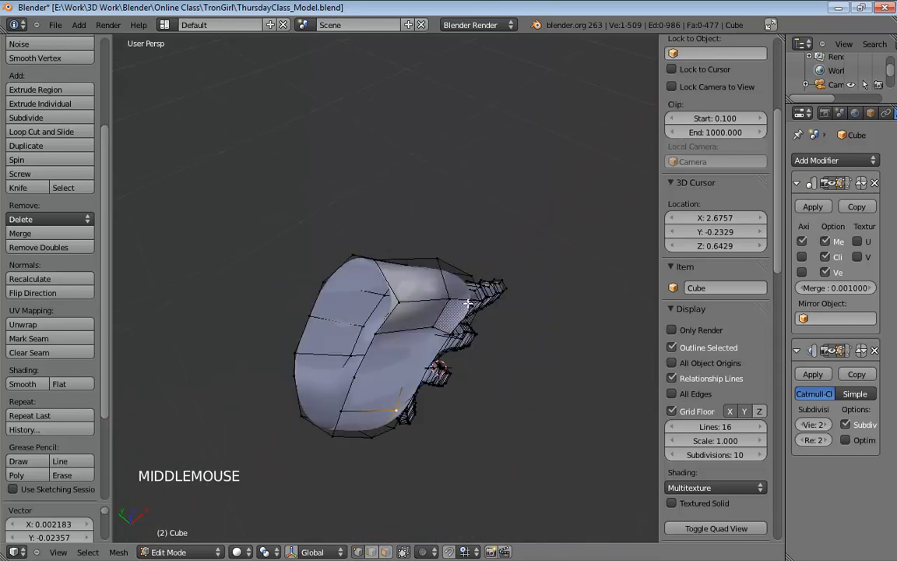
Step: Nudge the outer corner vertices of the thumb base to round its side profile
{"action": "left_click", "coordinate": [431, 296]}
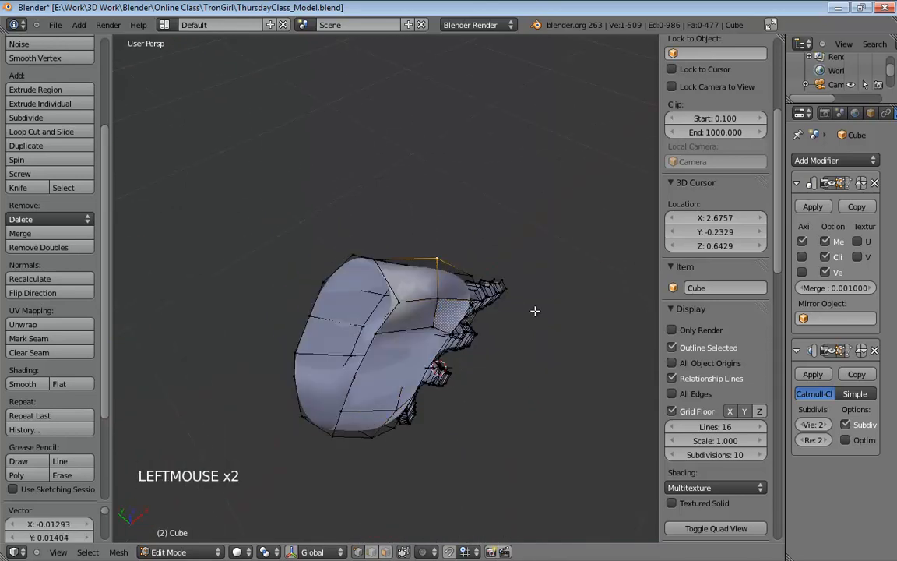
{"action": "middle_click_drag", "start_coordinate": [535, 311], "coordinate": [467, 278]}
{"action": "left_click", "coordinate": [368, 195]}
{"action": "left_click", "coordinate": [408, 319]}
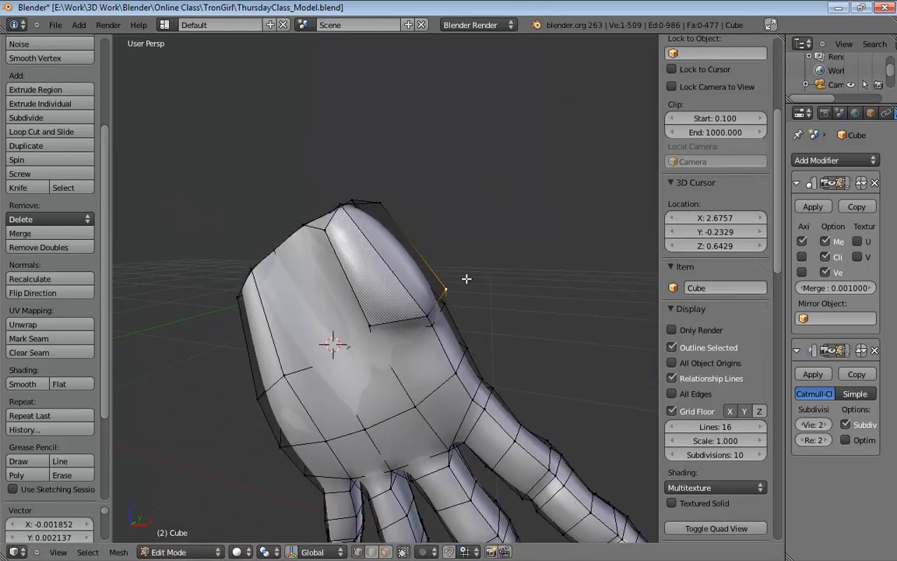
Step: Add a single edge loop around the hand across the middle of the thumb base
{"action": "key", "text": "ctrl+r"}
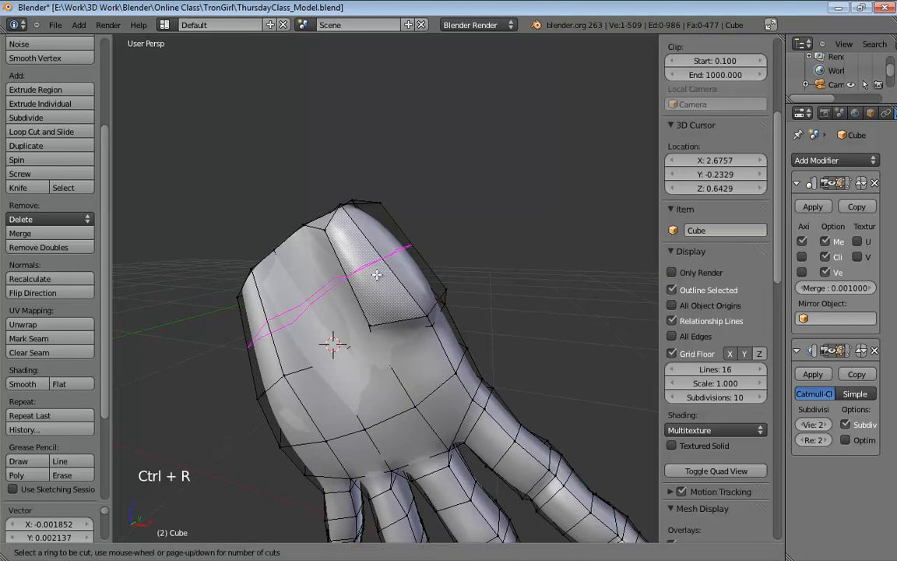
{"action": "left_click", "coordinate": [379, 267]}
{"action": "middle_click_drag", "start_coordinate": [380, 267], "coordinate": [456, 241]}
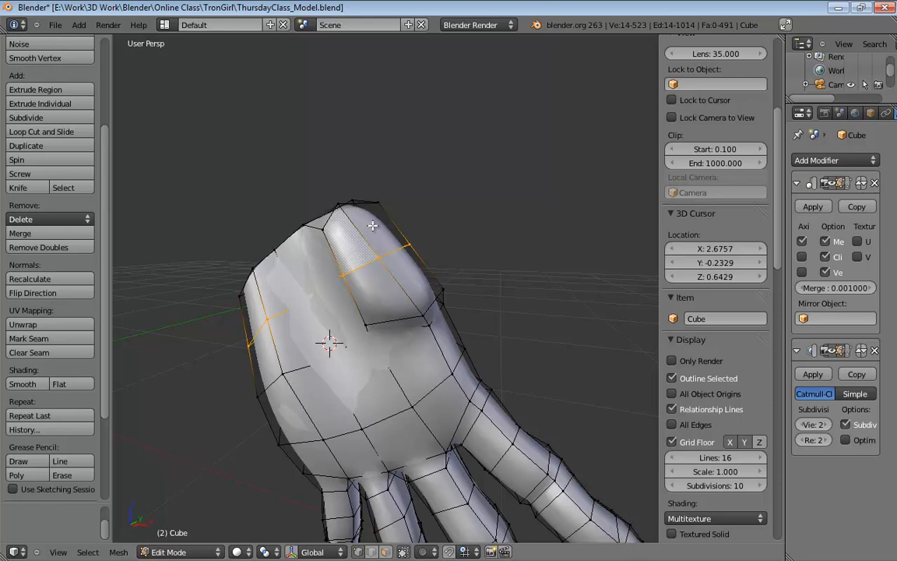
Step: Turn off the Subdivision Surface modifier's display while editing the hand mesh
{"action": "middle_click_drag", "start_coordinate": [539, 411], "coordinate": [465, 336]}
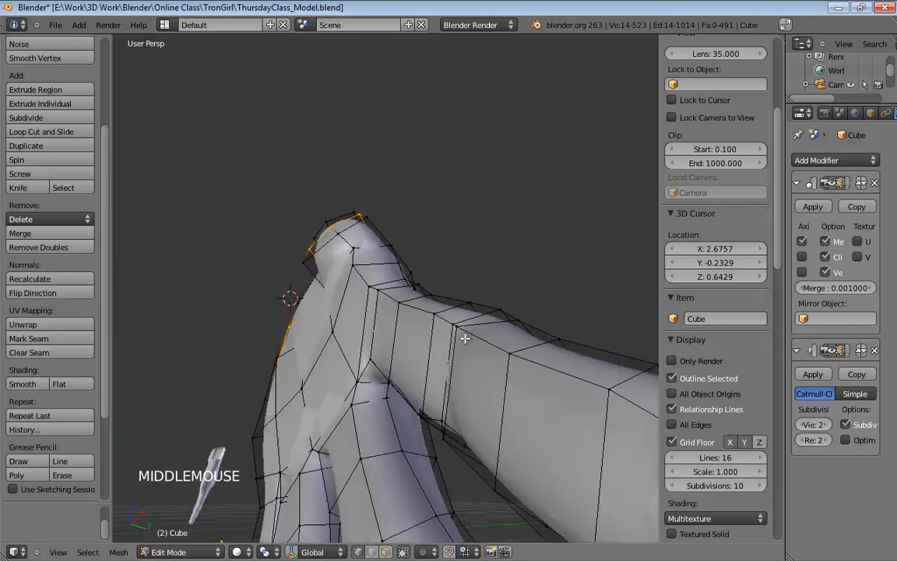
{"action": "scroll", "coordinate": [466, 353], "scroll_direction": "down", "scroll_amount": 2}
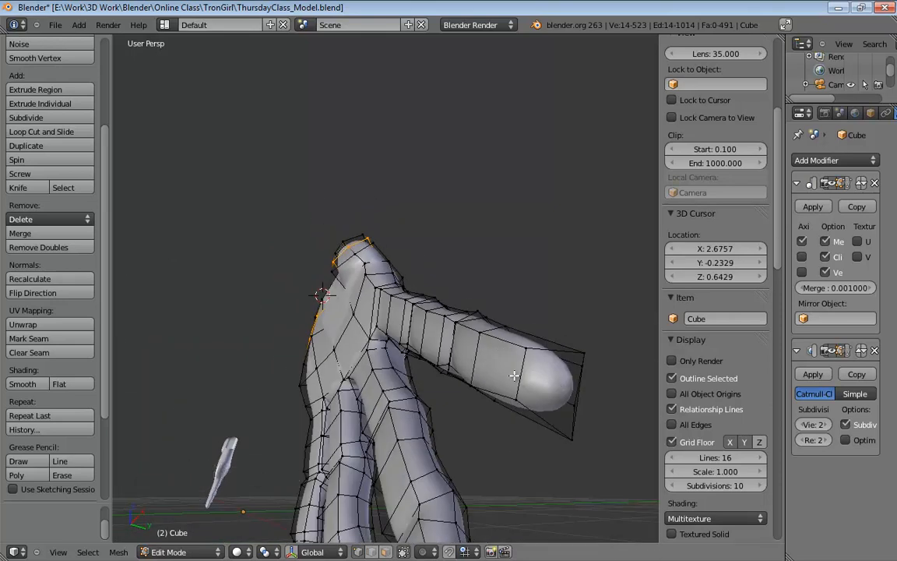
{"action": "middle_click_drag", "start_coordinate": [514, 375], "coordinate": [401, 282]}
{"action": "scroll", "coordinate": [396, 367], "scroll_direction": "up", "scroll_amount": 3}
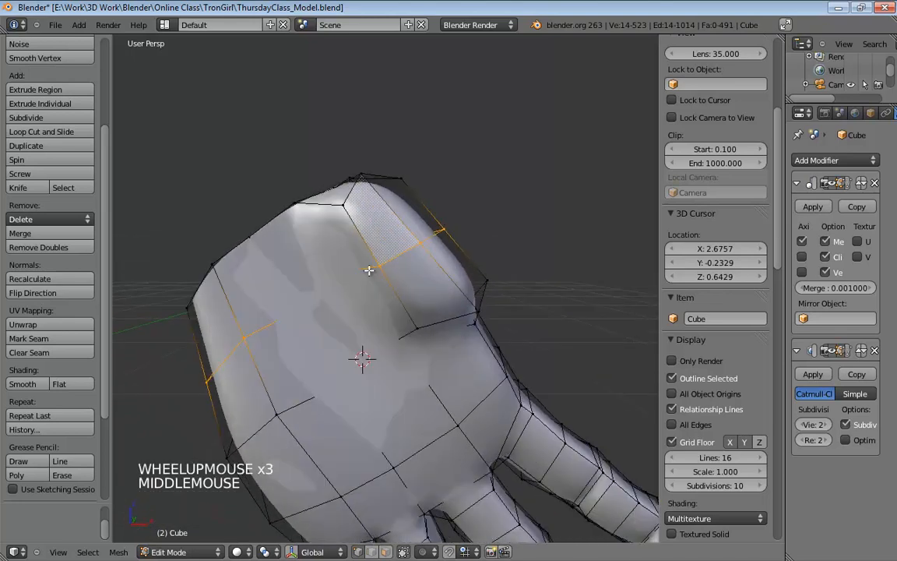
{"action": "left_click", "coordinate": [839, 350]}
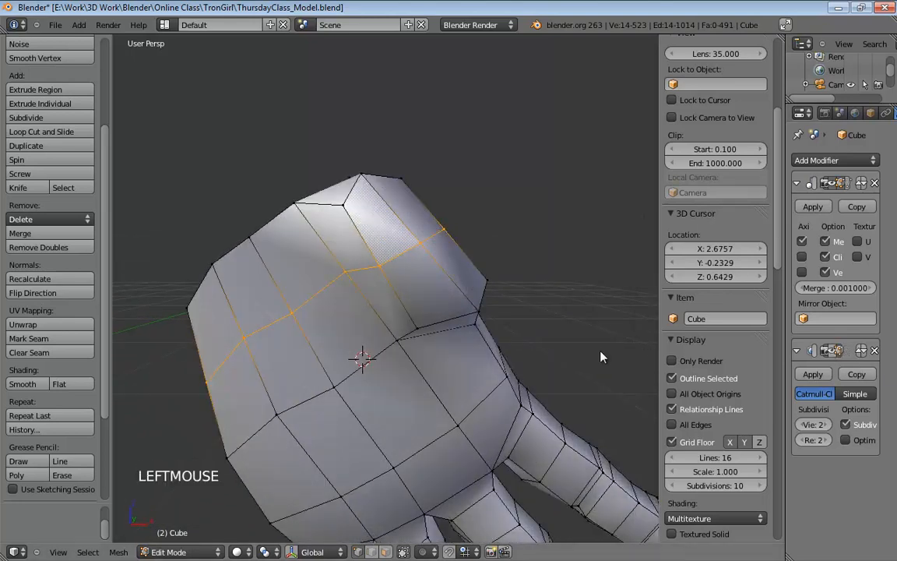
Step: Move the two new loop vertices at the palm-side border of the thumb base inward toward the palm
{"action": "middle_click_drag", "start_coordinate": [360, 301], "coordinate": [387, 314]}
{"action": "left_click", "coordinate": [355, 266]}
{"action": "left_click", "coordinate": [388, 253], "text": "shift"}
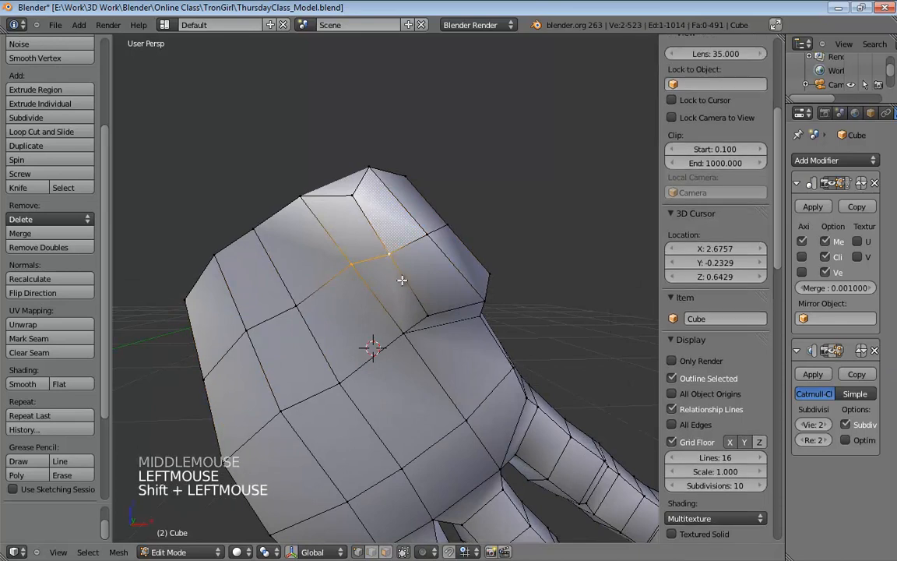
{"action": "middle_click_drag", "start_coordinate": [388, 253], "coordinate": [383, 292]}
{"action": "key", "text": "g"}
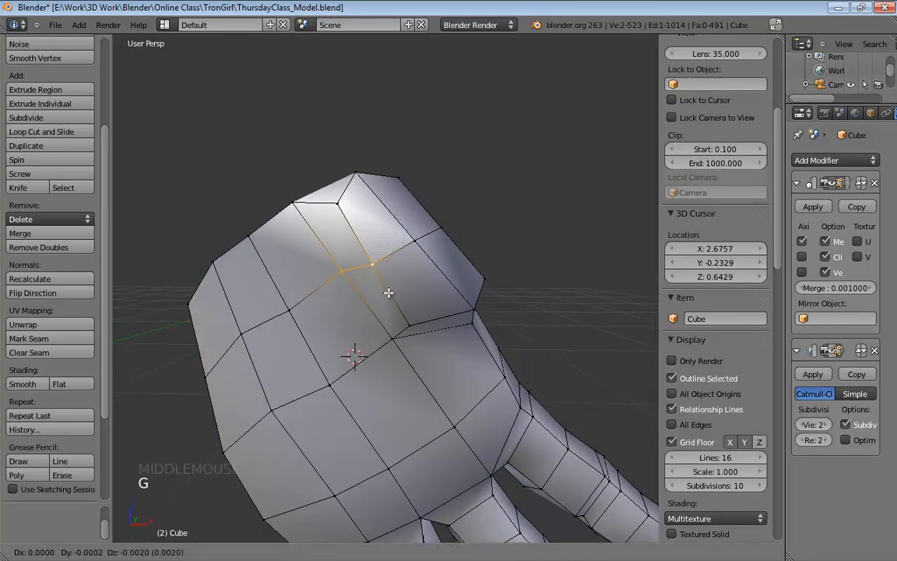
{"action": "left_click", "coordinate": [366, 313]}
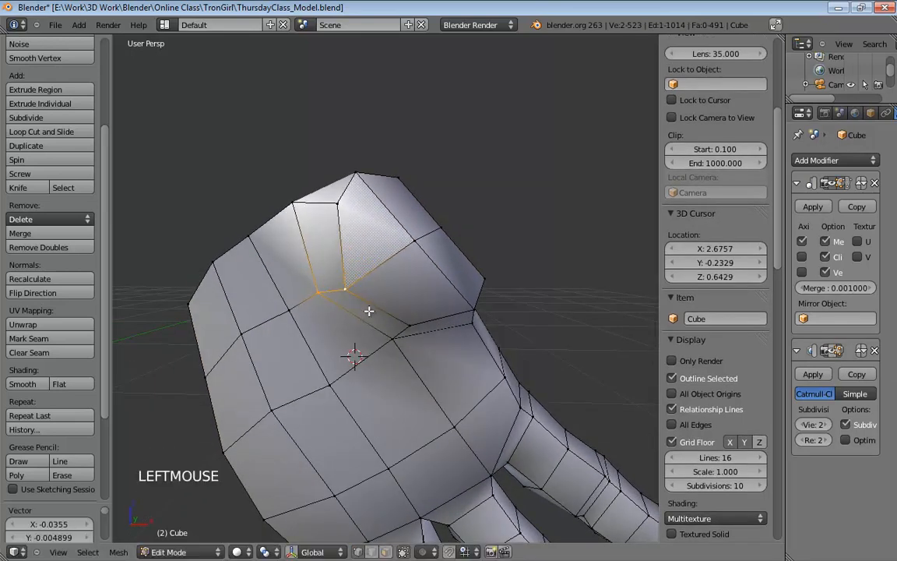
Step: Reposition the palm vertices beside the thumb base and the neighbouring wrist-rim vertex to even out the face flow
{"action": "middle_click_drag", "start_coordinate": [370, 310], "coordinate": [305, 229]}
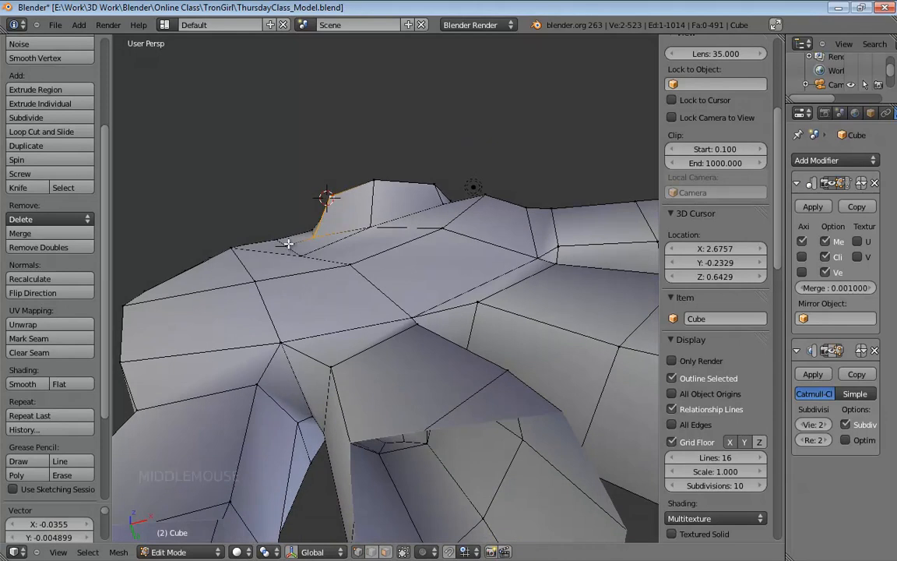
{"action": "left_click_drag", "start_coordinate": [288, 243], "coordinate": [287, 226]}
{"action": "middle_click_drag", "start_coordinate": [286, 225], "coordinate": [325, 318]}
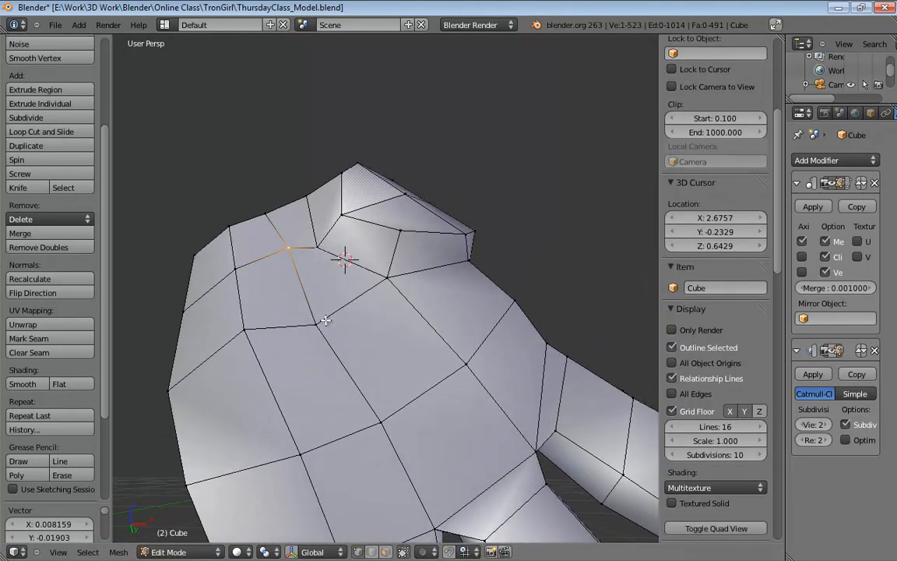
{"action": "left_click_drag", "start_coordinate": [317, 319], "coordinate": [319, 301]}
{"action": "middle_click_drag", "start_coordinate": [319, 301], "coordinate": [264, 273]}
{"action": "left_click_drag", "start_coordinate": [288, 308], "coordinate": [285, 311]}
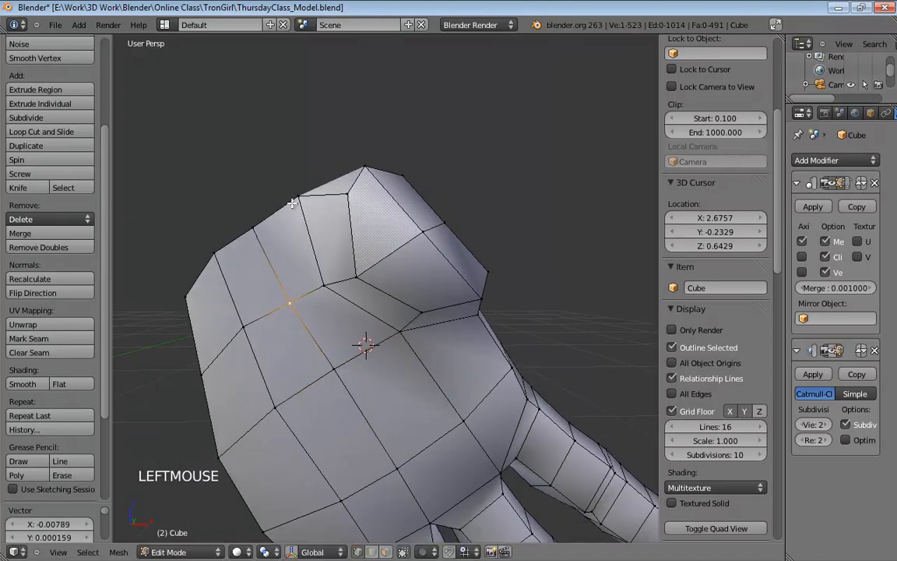
{"action": "mouse_move", "coordinate": [290, 204]}
{"action": "left_mouse_down"}
{"action": "mouse_move", "coordinate": [275, 216]}
{"action": "mouse_move", "coordinate": [282, 214]}
{"action": "left_mouse_up"}
{"action": "middle_click_drag", "start_coordinate": [282, 214], "coordinate": [327, 190]}
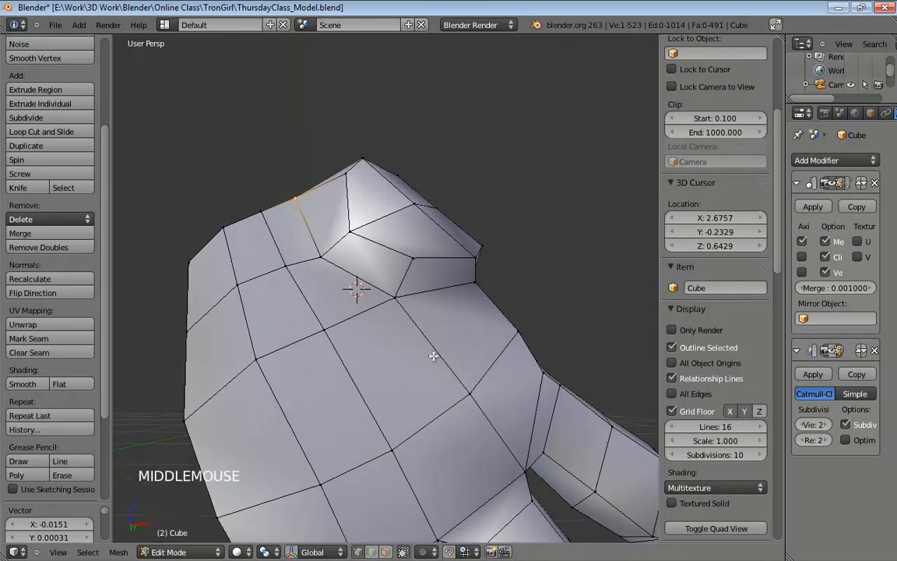
{"action": "middle_click_drag", "start_coordinate": [433, 356], "coordinate": [480, 305]}
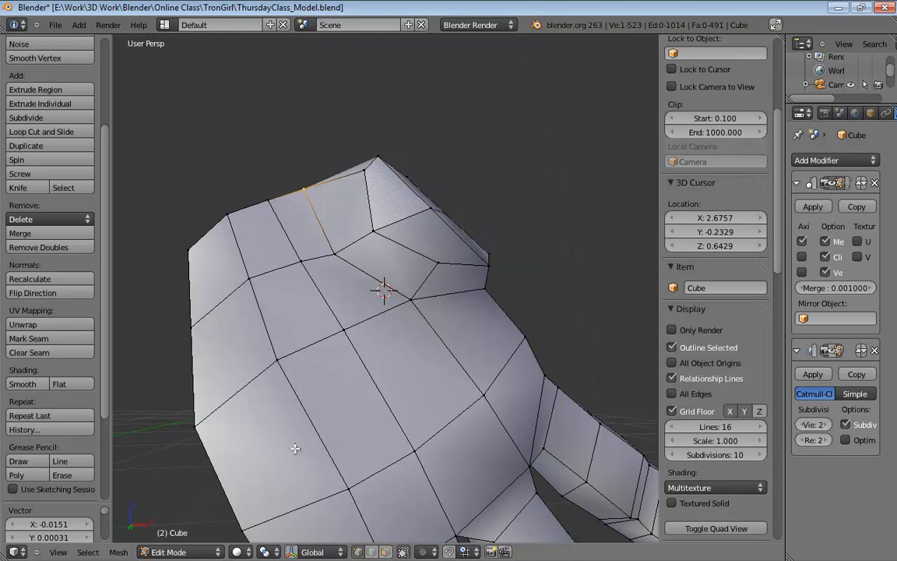
{"action": "middle_click_drag", "start_coordinate": [392, 413], "coordinate": [320, 232]}
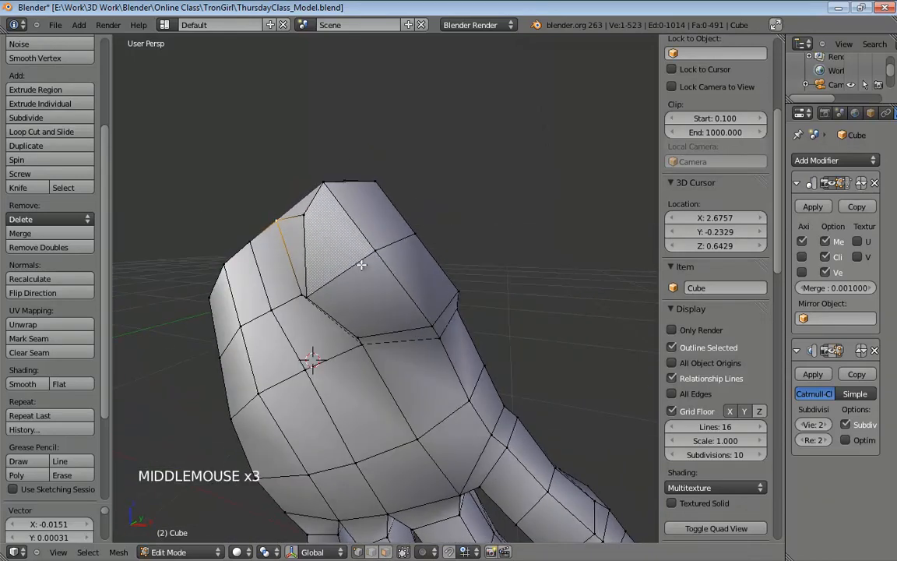
Step: Shift the middle loop vertex and the wrist-end vertex on the outer surface of the thumb base
{"action": "left_click_drag", "start_coordinate": [376, 252], "coordinate": [359, 264]}
{"action": "middle_click_drag", "start_coordinate": [427, 260], "coordinate": [361, 285]}
{"action": "left_click", "coordinate": [343, 209]}
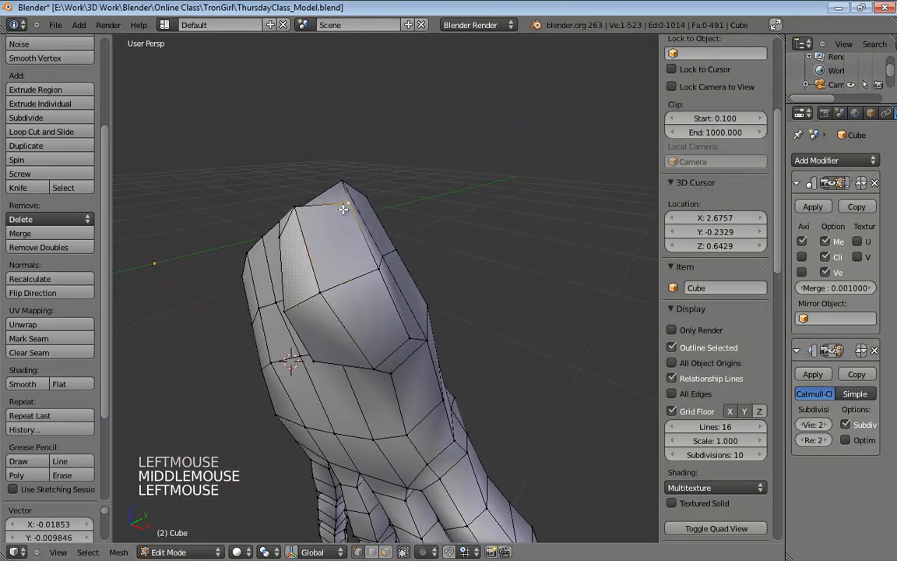
{"action": "left_click_drag", "start_coordinate": [343, 209], "coordinate": [341, 211]}
{"action": "middle_click_drag", "start_coordinate": [363, 224], "coordinate": [376, 239]}
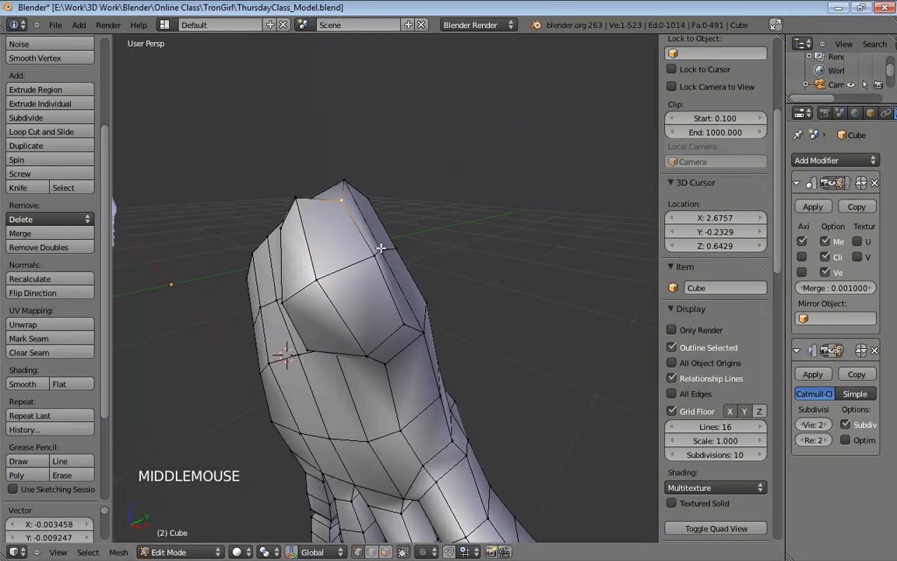
Step: Select three vertices along the outer edge of the thumb base and move them together toward the back of the hand
{"action": "left_click", "coordinate": [378, 253], "text": "shift"}
{"action": "left_click", "coordinate": [378, 255], "text": "shift"}
{"action": "key", "text": "g"}
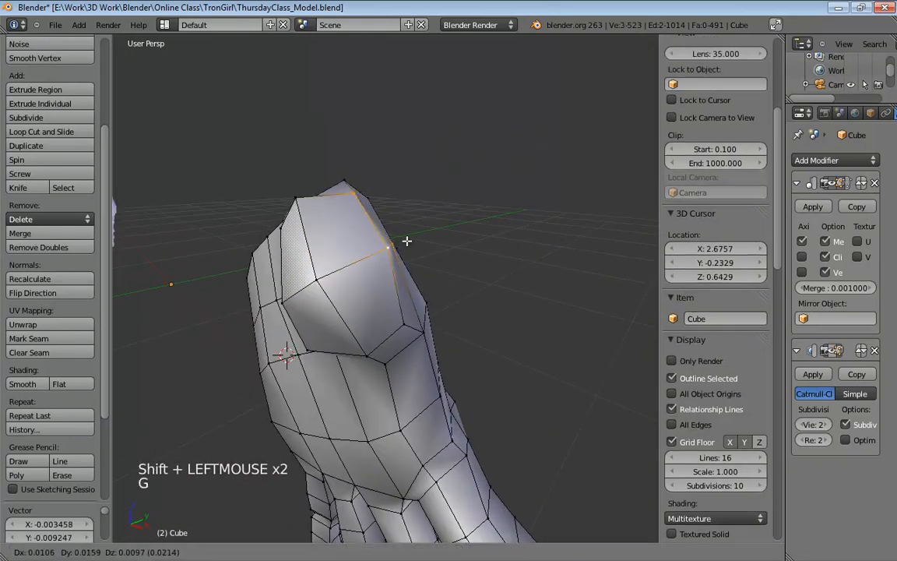
{"action": "left_click", "coordinate": [510, 224]}
Step: Pull the loop vertex on the back-of-hand side of the thumb base outward to fill out the shape
{"action": "middle_click_drag", "start_coordinate": [510, 224], "coordinate": [361, 235]}
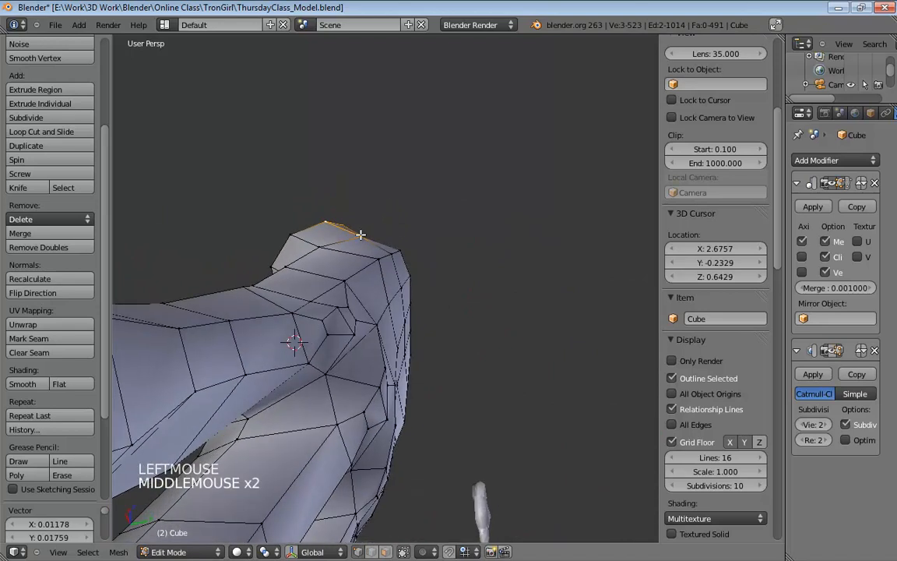
{"action": "left_click", "coordinate": [367, 231]}
{"action": "left_click_drag", "start_coordinate": [364, 230], "coordinate": [368, 214]}
{"action": "middle_click_drag", "start_coordinate": [368, 214], "coordinate": [306, 333]}
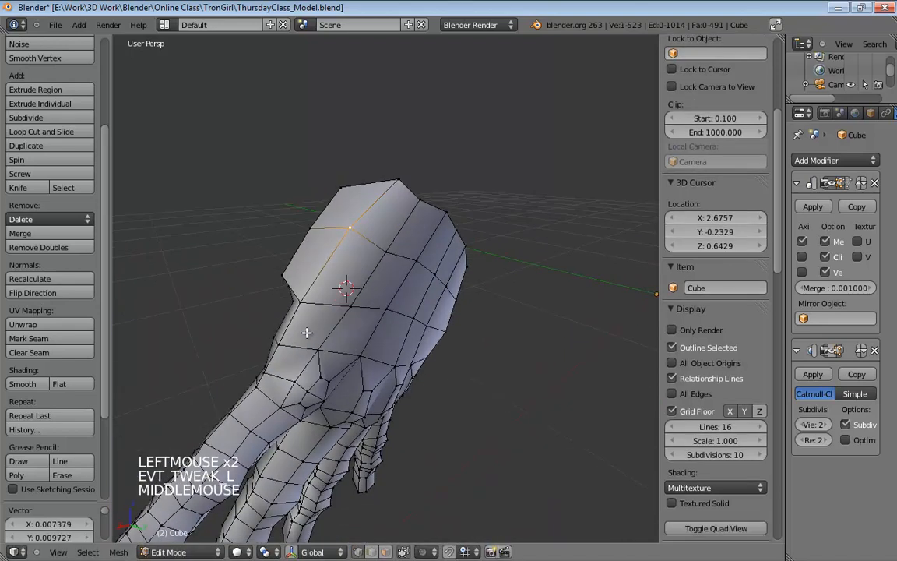
Step: Reposition the outer-edge vertex, the wrist-end vertex and the central vertex of the thumb base to round its shape
{"action": "middle_click_drag", "start_coordinate": [311, 244], "coordinate": [441, 253]}
{"action": "left_click", "coordinate": [420, 241]}
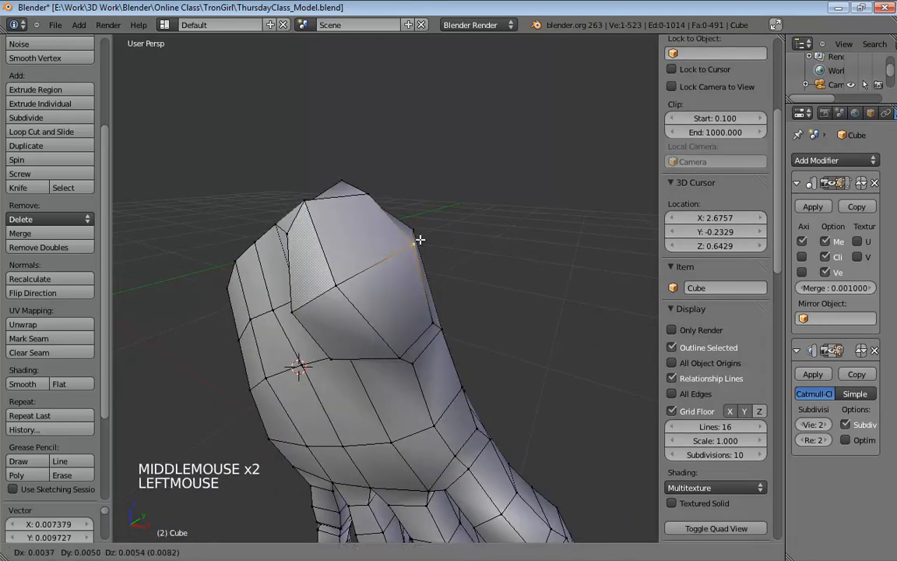
{"action": "left_click_drag", "start_coordinate": [367, 198], "coordinate": [357, 200]}
{"action": "middle_click_drag", "start_coordinate": [378, 224], "coordinate": [399, 268]}
{"action": "left_click", "coordinate": [358, 200]}
{"action": "scroll", "coordinate": [389, 259], "scroll_direction": "down", "scroll_amount": 2}
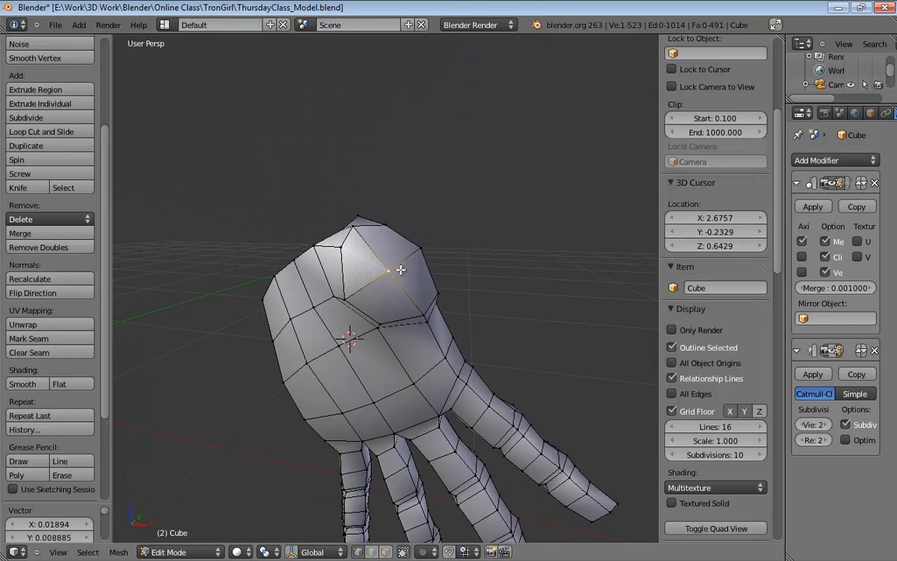
Step: Set the viewport to the front orthographic view and change the mesh selection mode to faces
{"action": "key", "text": "KP_1"}
{"action": "key", "text": "KP_5"}
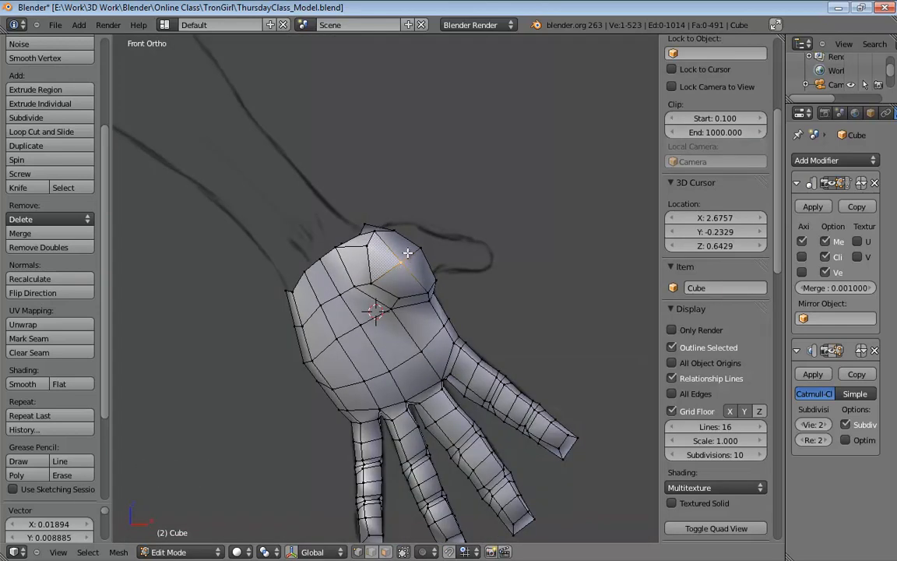
{"action": "key", "text": "ctrl+Tab"}
{"action": "left_click", "coordinate": [390, 274]}
{"action": "key", "text": "shift+a"}
{"action": "left_click", "coordinate": [385, 262]}
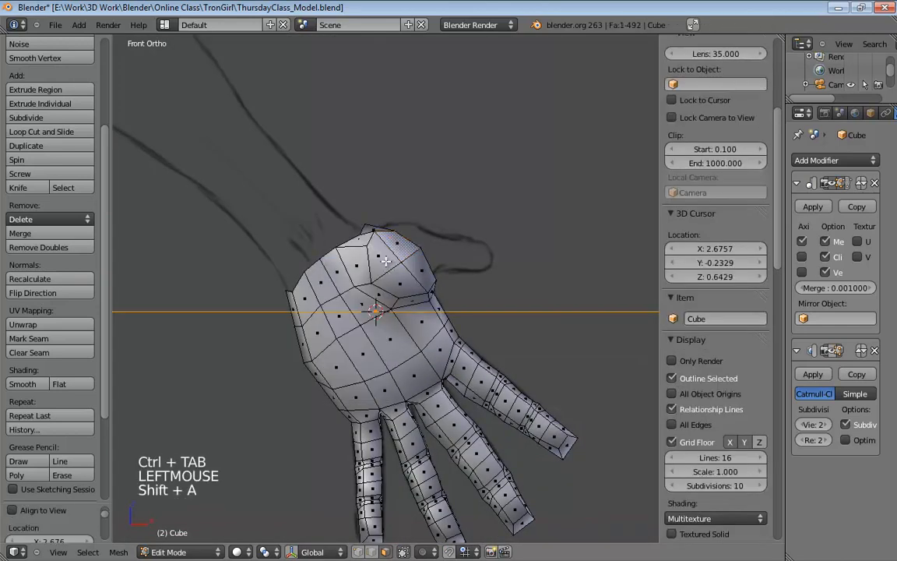
{"action": "right_click", "coordinate": [383, 259]}
{"action": "key", "text": "ctrl+z"}
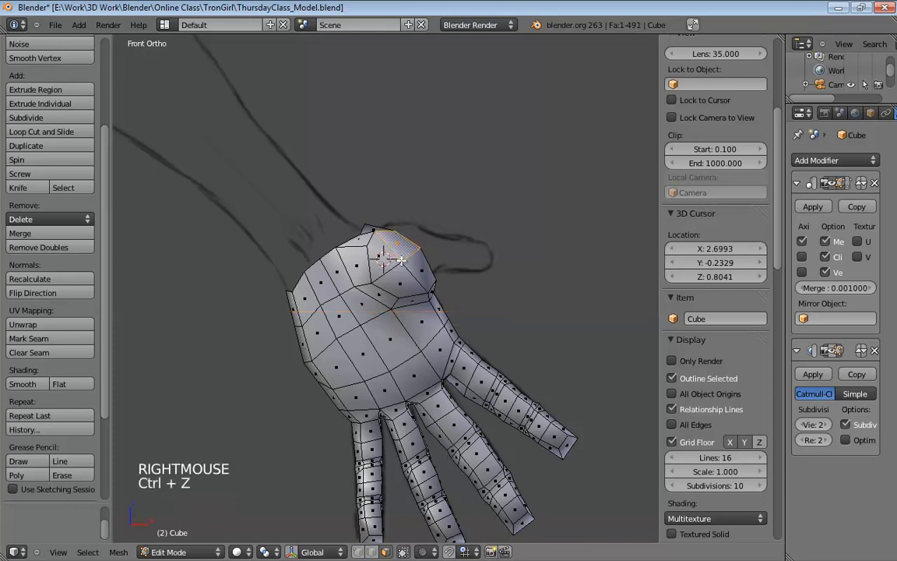
Step: Select the four faces at the end of the thumb base and move them up by about 0.01 in the front view
{"action": "left_click", "coordinate": [371, 249], "text": "shift"}
{"action": "left_click", "coordinate": [383, 260], "text": "shift"}
{"action": "left_click", "coordinate": [419, 272], "text": "shift"}
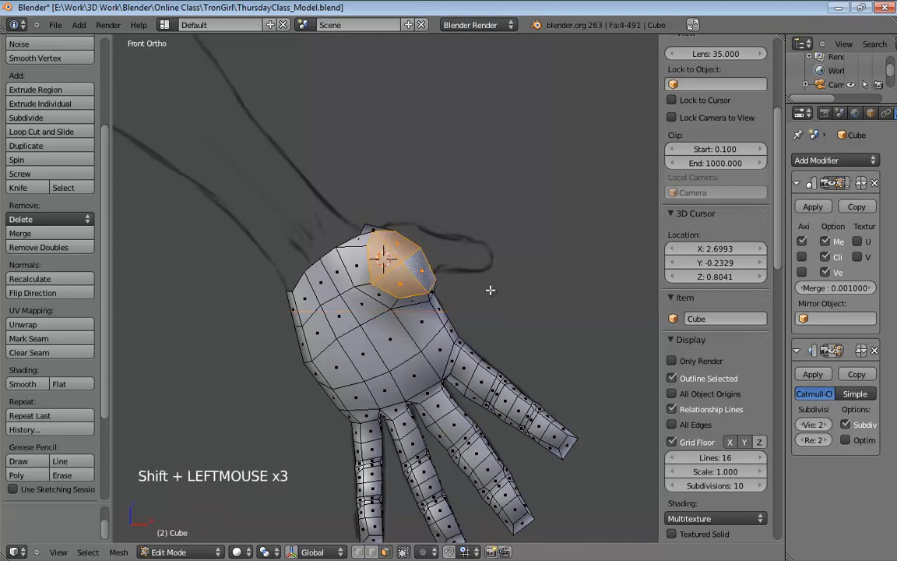
{"action": "key", "text": "g"}
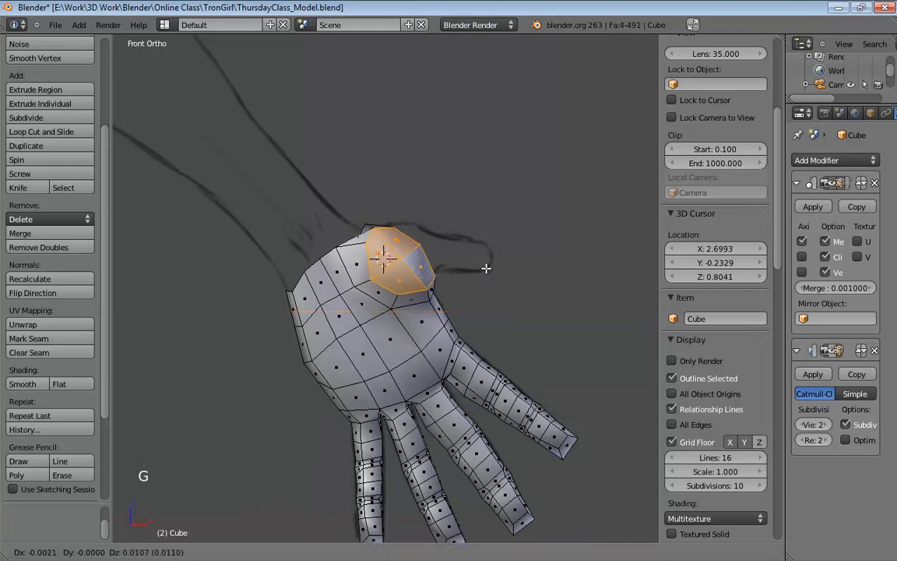
{"action": "left_click", "coordinate": [486, 267]}
Step: Move the four thumb-base end faces about 0.021 along Y toward the back of the hand in the side view
{"action": "key", "text": "KP_3"}
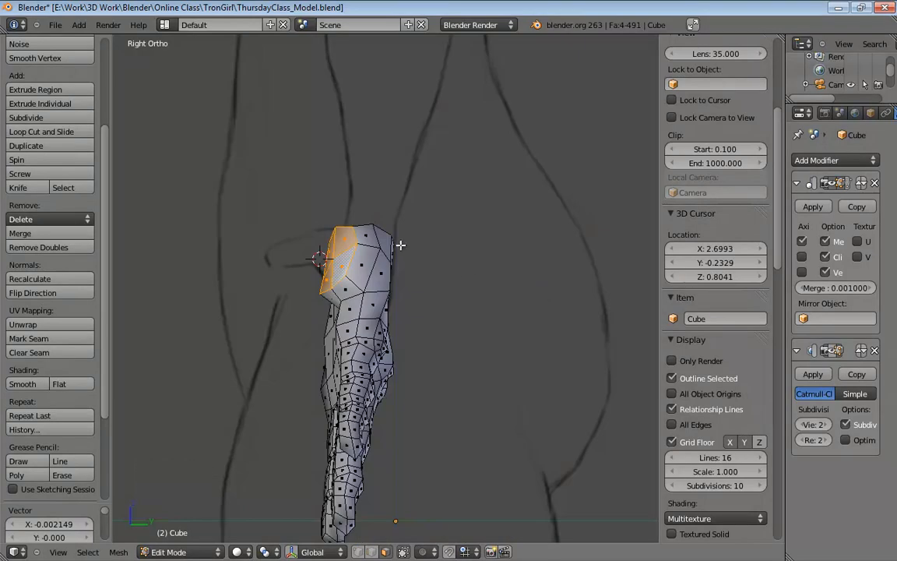
{"action": "key", "text": "g"}
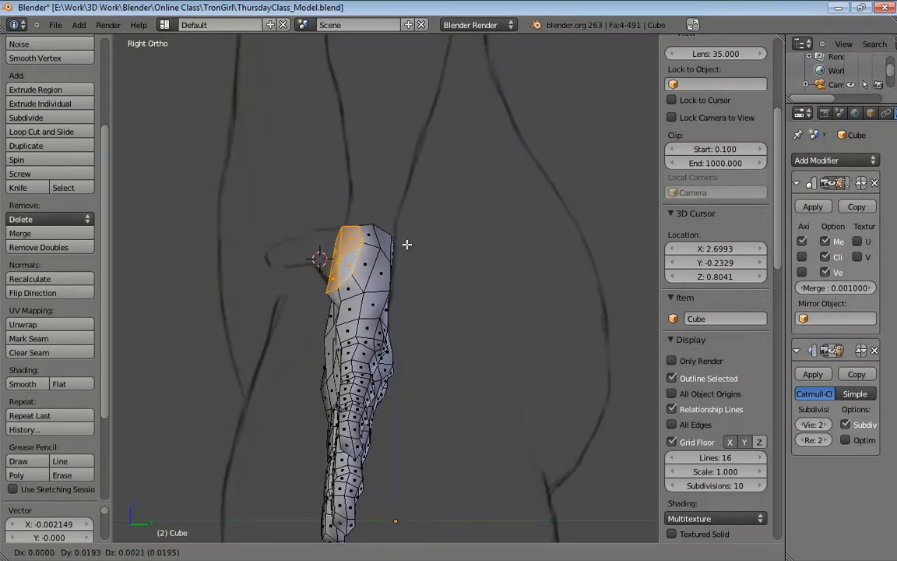
{"action": "left_click", "coordinate": [407, 244]}
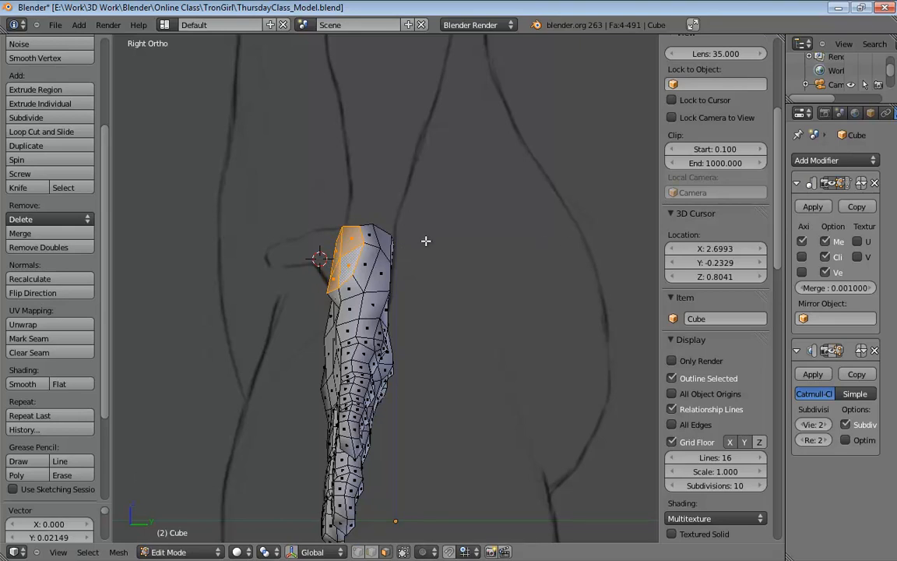
Step: Extrude the four end faces outward from the palm to form the length of the thumb
{"action": "middle_click_drag", "start_coordinate": [323, 218], "coordinate": [482, 247]}
{"action": "key", "text": "KP_5"}
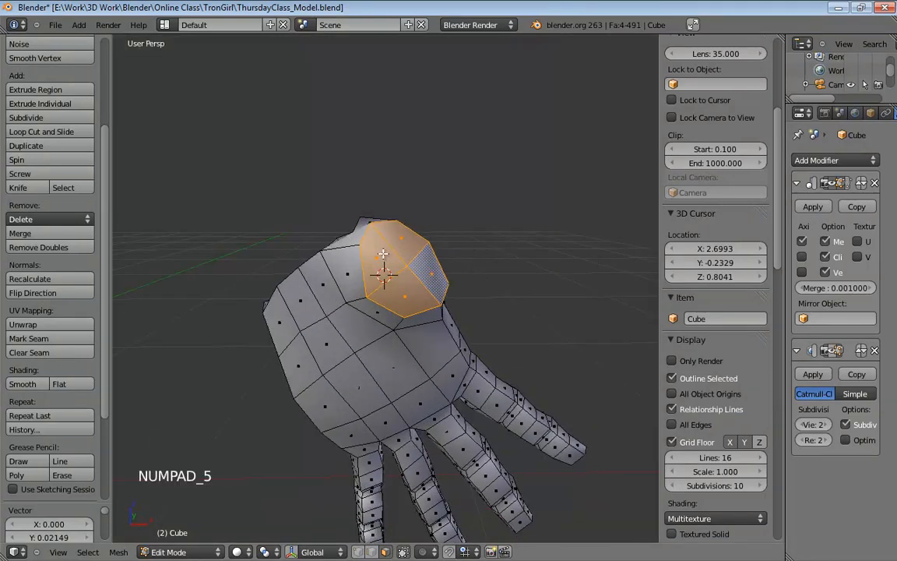
{"action": "middle_click_drag", "start_coordinate": [383, 253], "coordinate": [464, 211]}
{"action": "key", "text": "e"}
{"action": "key", "text": "e"}
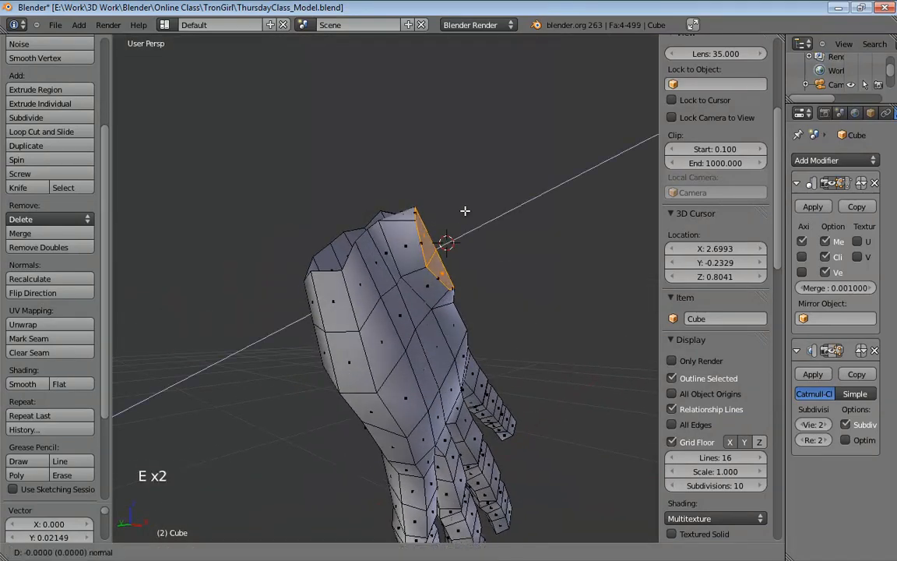
{"action": "left_click", "coordinate": [552, 190]}
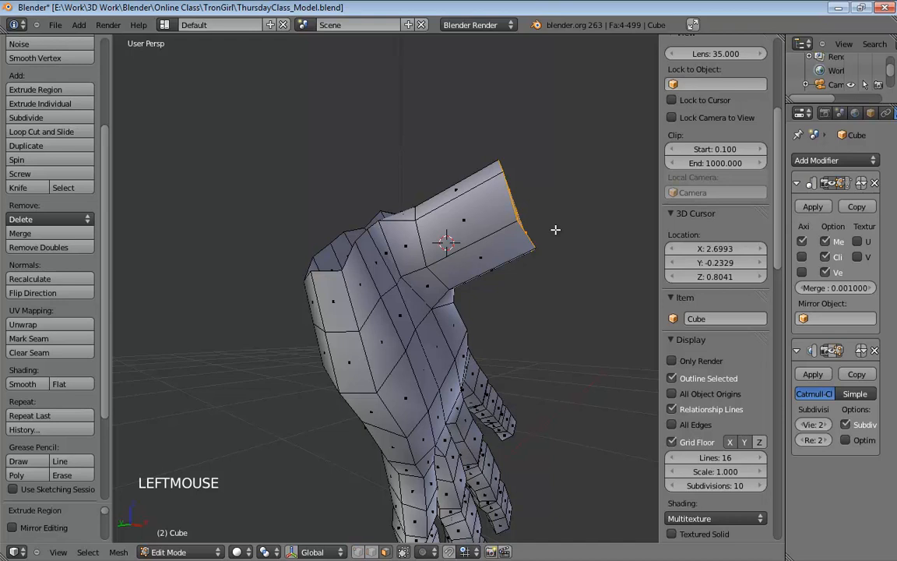
Step: In wireframe side view, lower the extruded end faces and shift them about -0.041 in Y to align with the sketched thumb
{"action": "key", "text": "KP_3"}
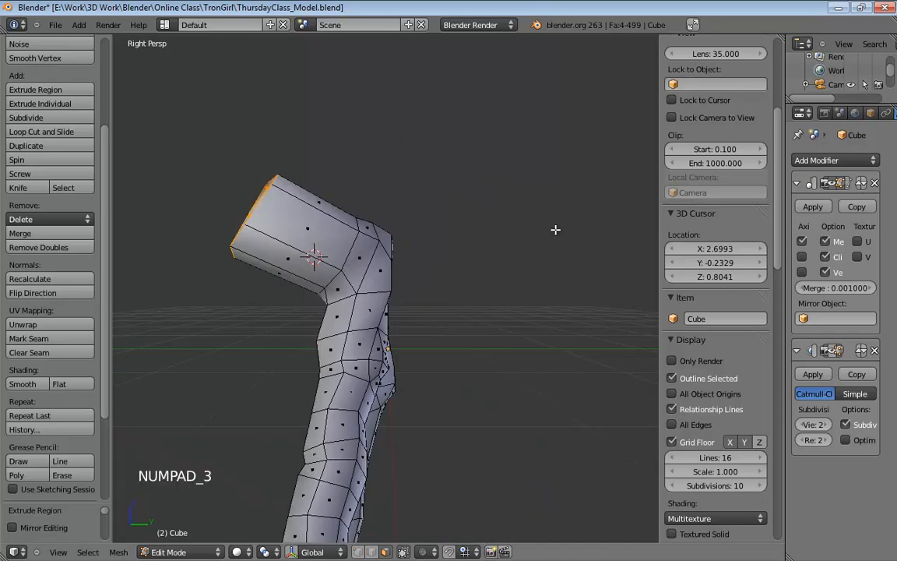
{"action": "key", "text": "KP_5"}
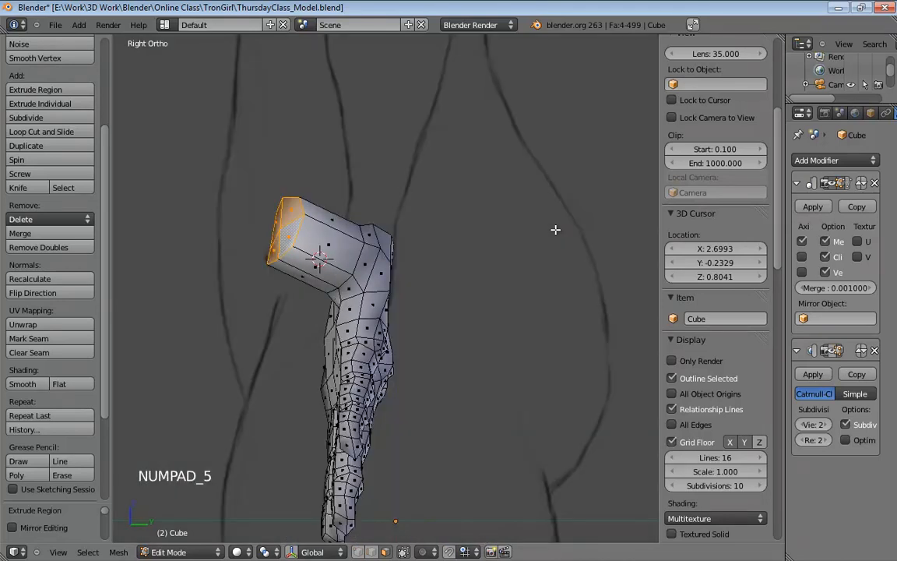
{"action": "key", "text": "z"}
{"action": "middle_click_drag", "start_coordinate": [420, 216], "coordinate": [498, 196], "text": "shift"}
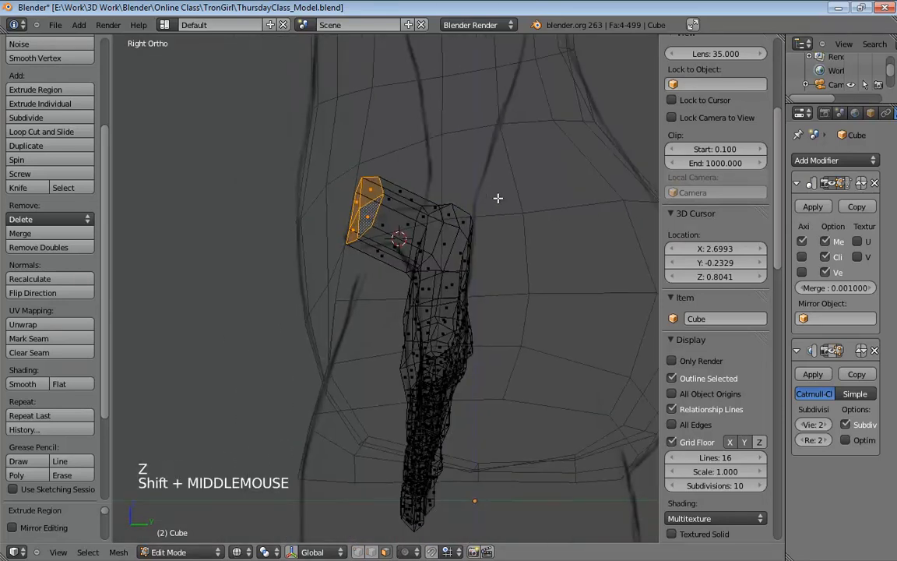
{"action": "scroll", "coordinate": [499, 159], "scroll_direction": "up", "scroll_amount": 3}
{"action": "middle_click_drag", "start_coordinate": [499, 160], "coordinate": [486, 212], "text": "shift"}
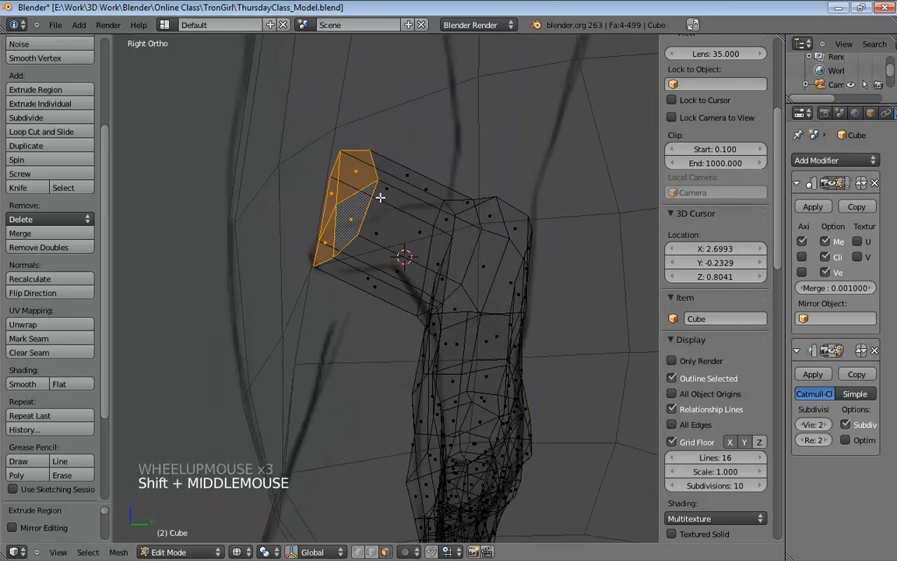
{"action": "key", "text": "g"}
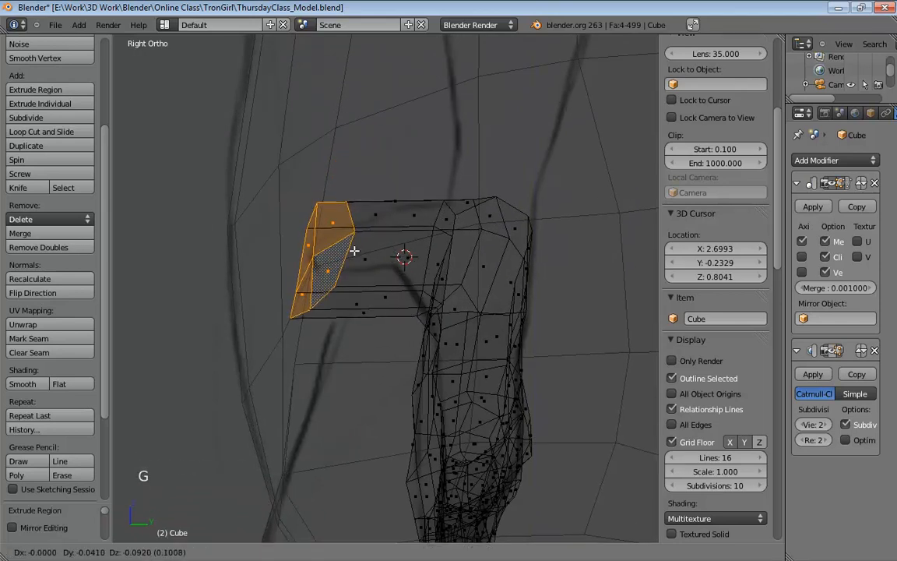
{"action": "left_click", "coordinate": [354, 256]}
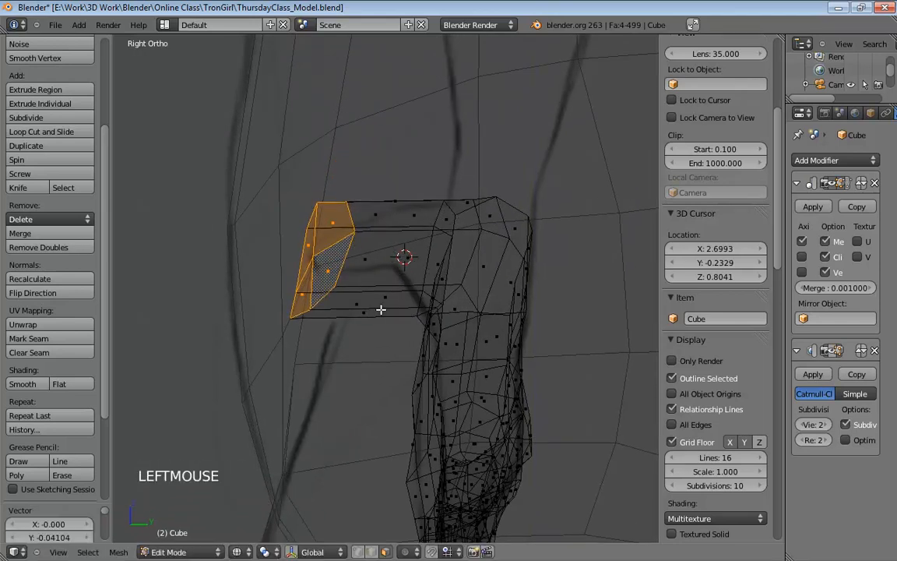
Step: In the front view, move the end faces about 0.178 along X to the sketched thumb tip and scale them to 0.47
{"action": "key", "text": "KP_1"}
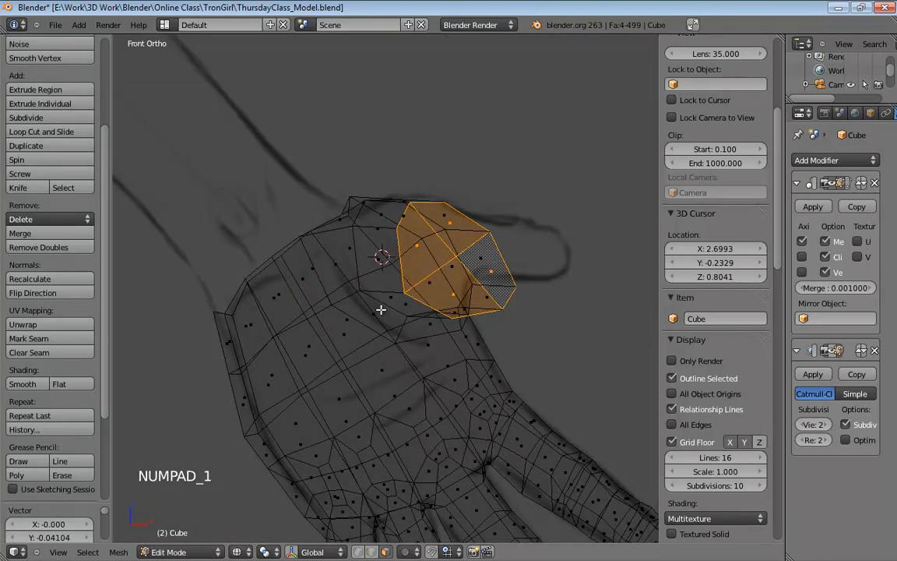
{"action": "key", "text": "g"}
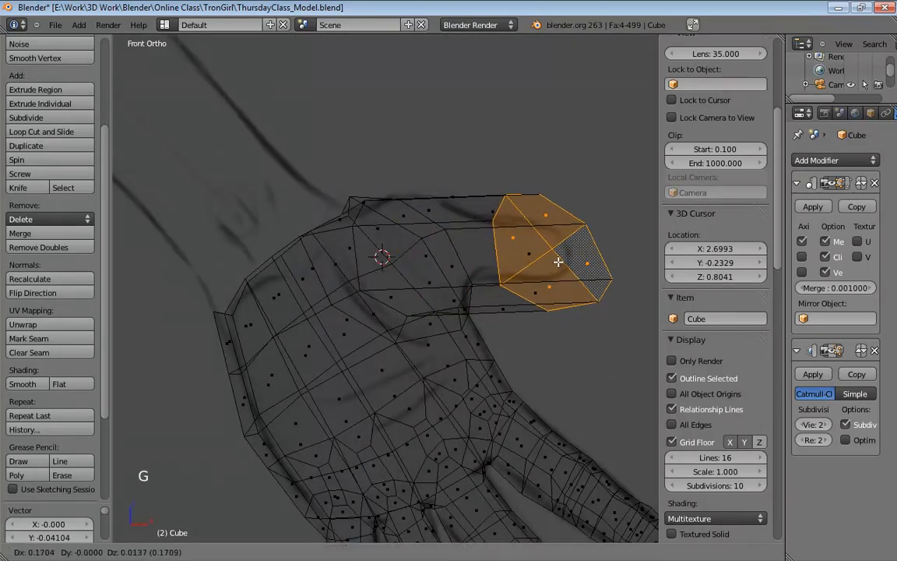
{"action": "left_click", "coordinate": [562, 262]}
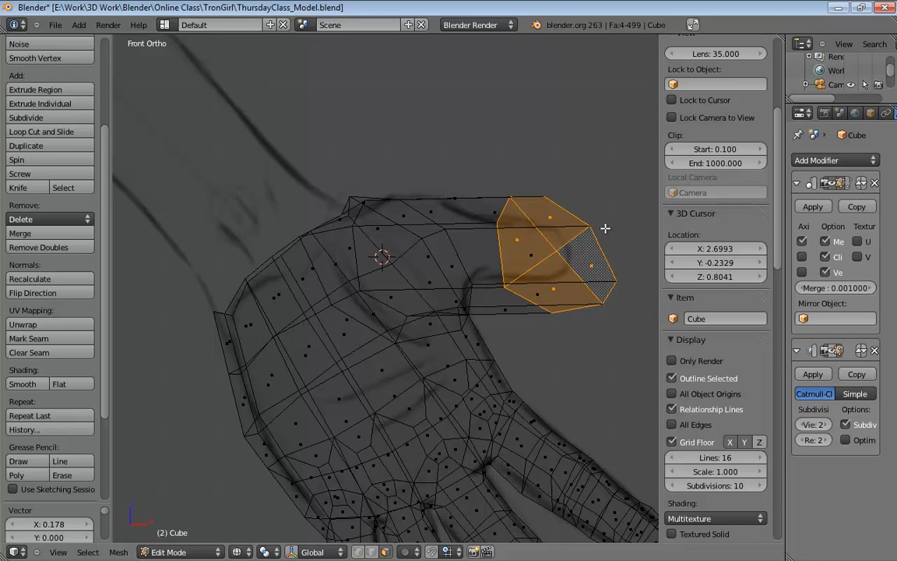
{"action": "key", "text": "s"}
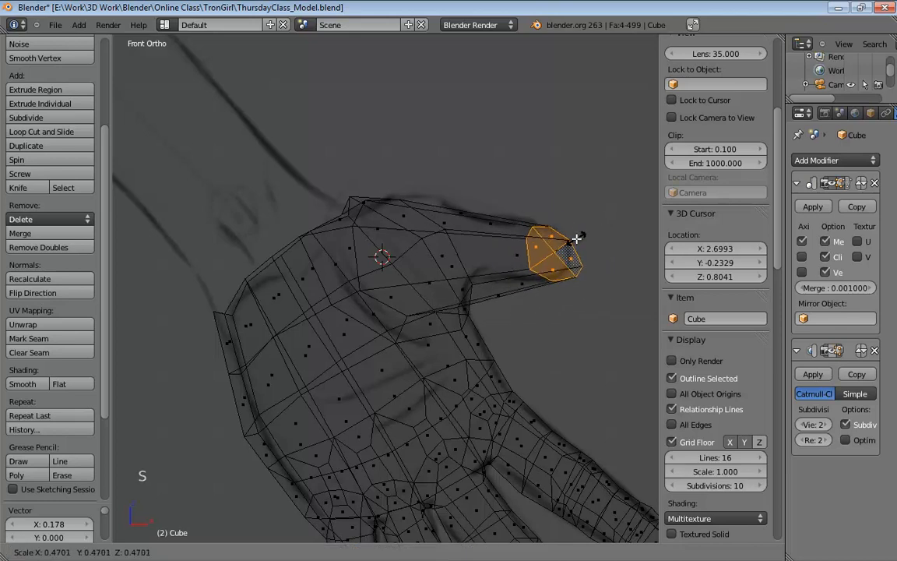
{"action": "left_click", "coordinate": [576, 237]}
Step: Rotate the thumb-tip faces by about -24° in the right side view
{"action": "middle_click_drag", "start_coordinate": [581, 270], "coordinate": [410, 287]}
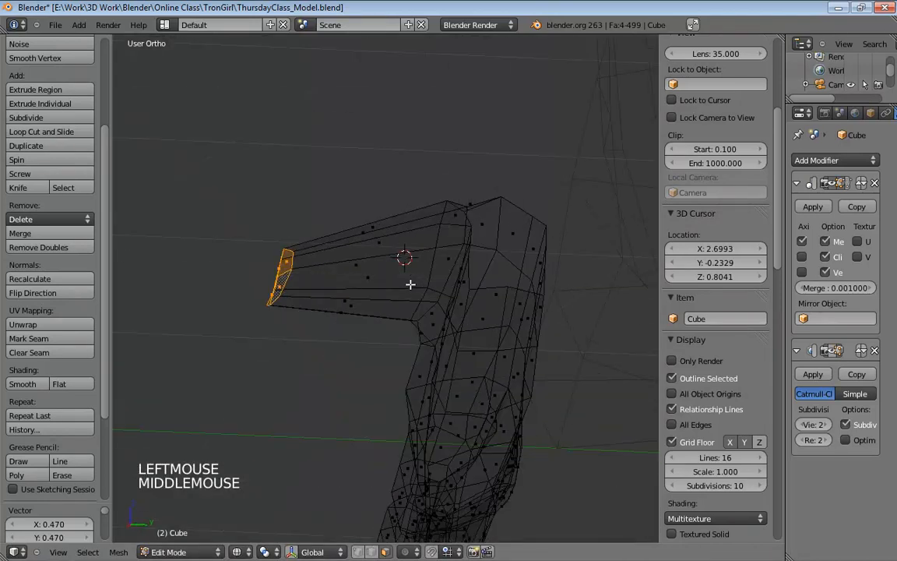
{"action": "key", "text": "KP_3"}
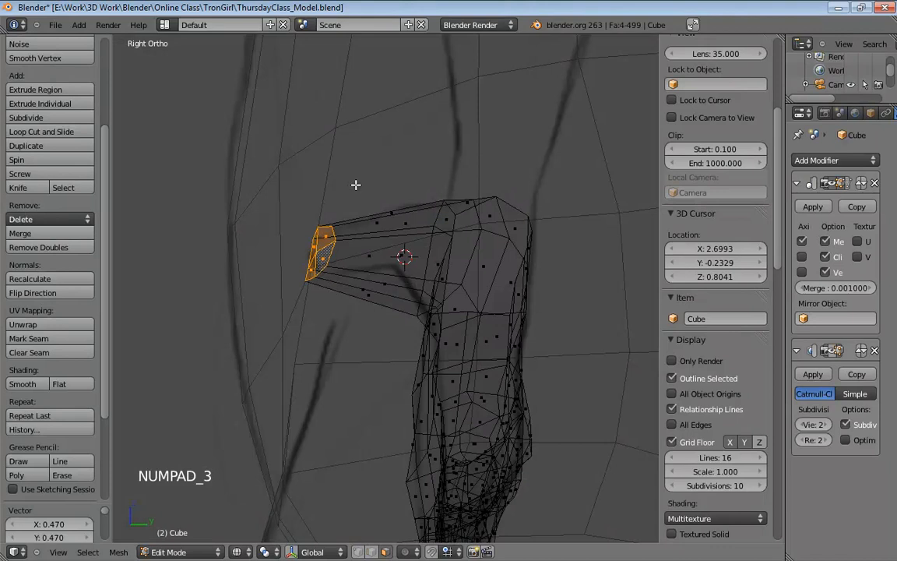
{"action": "key", "text": "r"}
{"action": "left_click", "coordinate": [325, 184]}
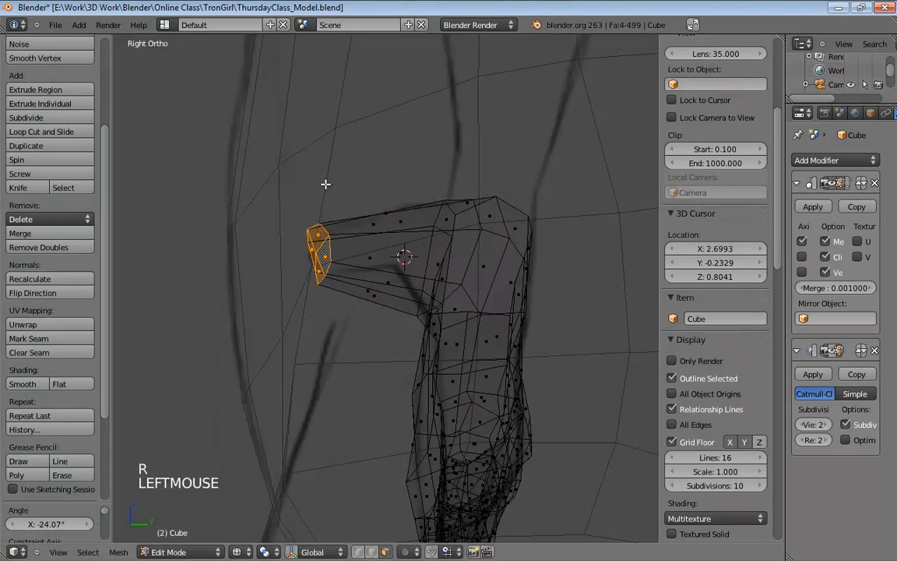
Step: Return to solid perspective display and rotate the thumb-tip faces by about 12.1°
{"action": "middle_click_drag", "start_coordinate": [326, 184], "coordinate": [459, 225]}
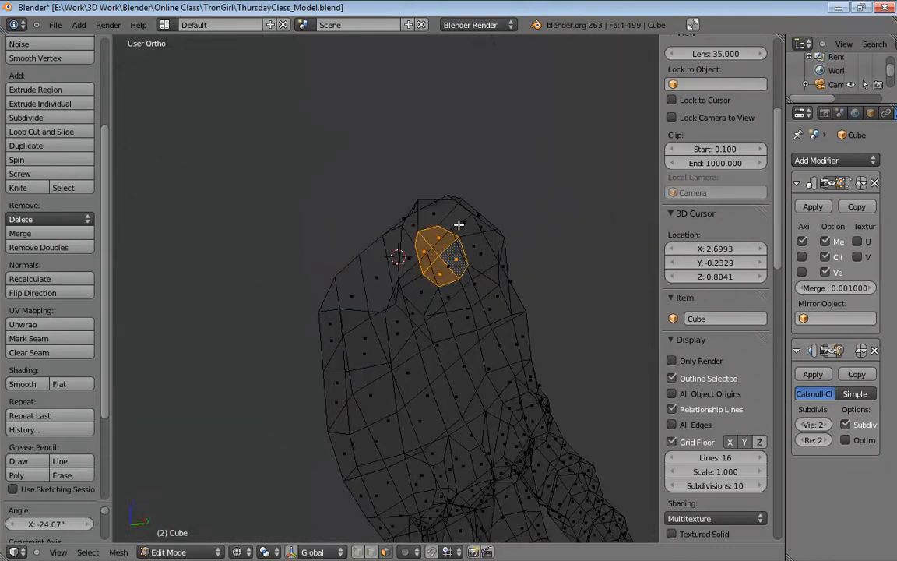
{"action": "key", "text": "z"}
{"action": "key", "text": "KP_5"}
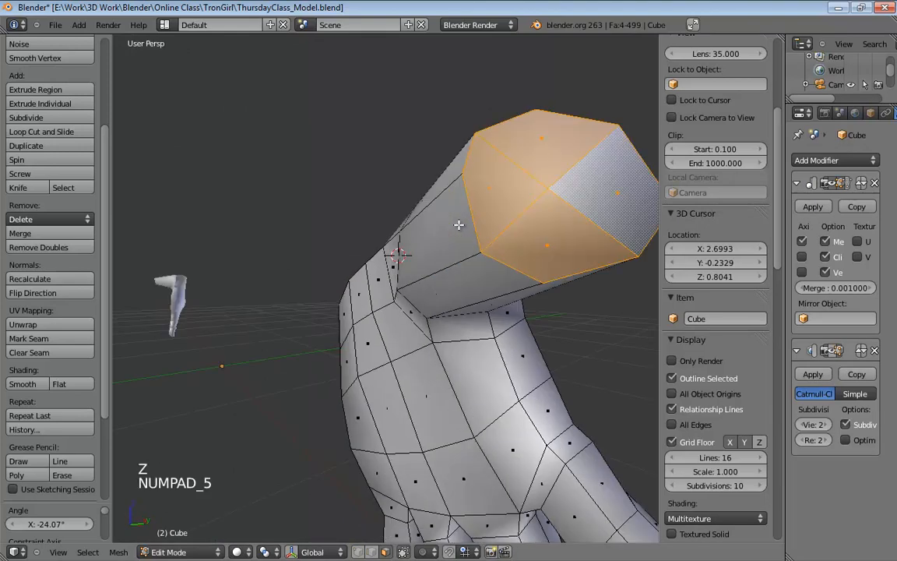
{"action": "scroll", "coordinate": [459, 225], "scroll_direction": "down", "scroll_amount": 4}
{"action": "middle_click_drag", "start_coordinate": [466, 213], "coordinate": [340, 255]}
{"action": "key", "text": "r"}
{"action": "left_click", "coordinate": [469, 221]}
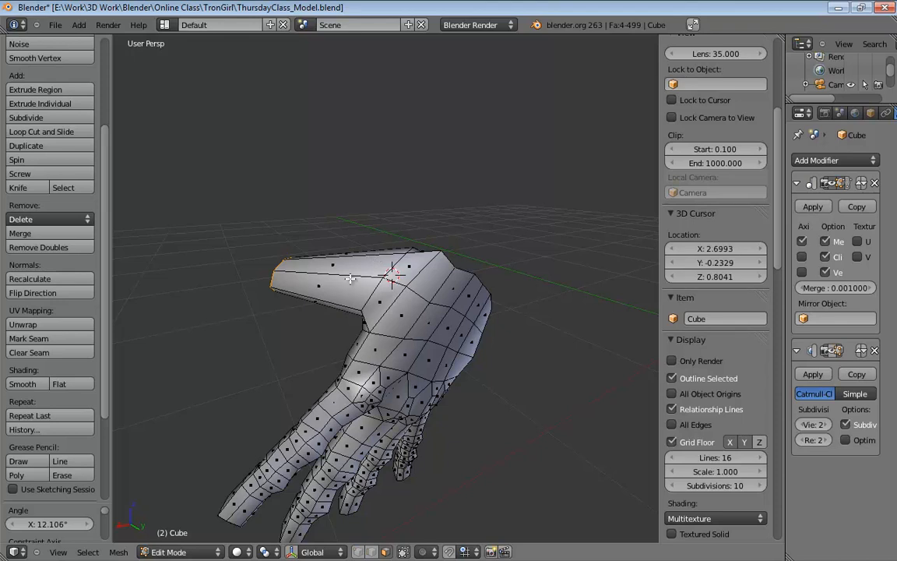
{"action": "middle_click_drag", "start_coordinate": [327, 271], "coordinate": [501, 239]}
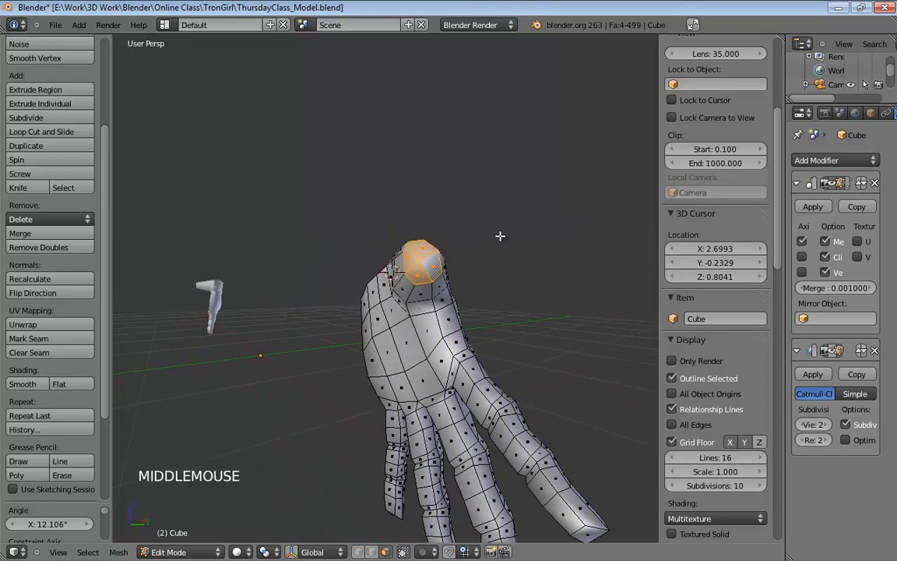
{"action": "key", "text": "r"}
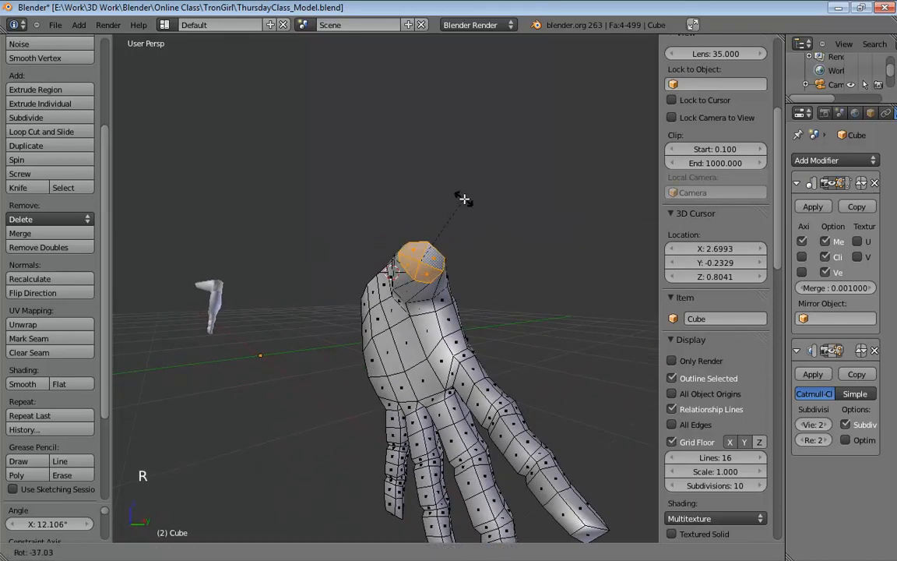
{"action": "right_click", "coordinate": [463, 199]}
Step: In vertex selection mode, pull the centre vertex of the thumb tip outward by about 0.02 to round off the end
{"action": "middle_click_drag", "start_coordinate": [471, 204], "coordinate": [370, 331]}
{"action": "key", "text": "ctrl+Tab"}
{"action": "left_click", "coordinate": [366, 334]}
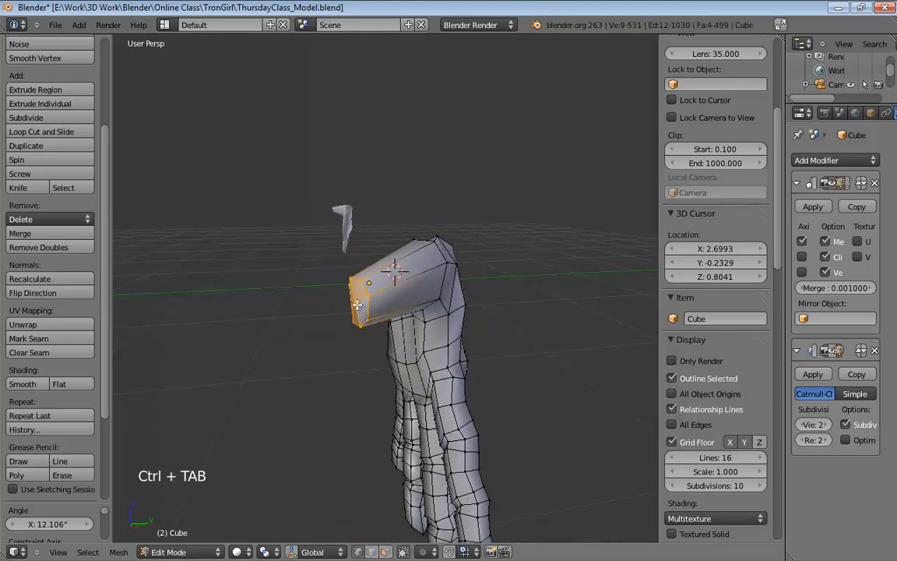
{"action": "left_click", "coordinate": [355, 304]}
{"action": "middle_click_drag", "start_coordinate": [429, 277], "coordinate": [395, 283]}
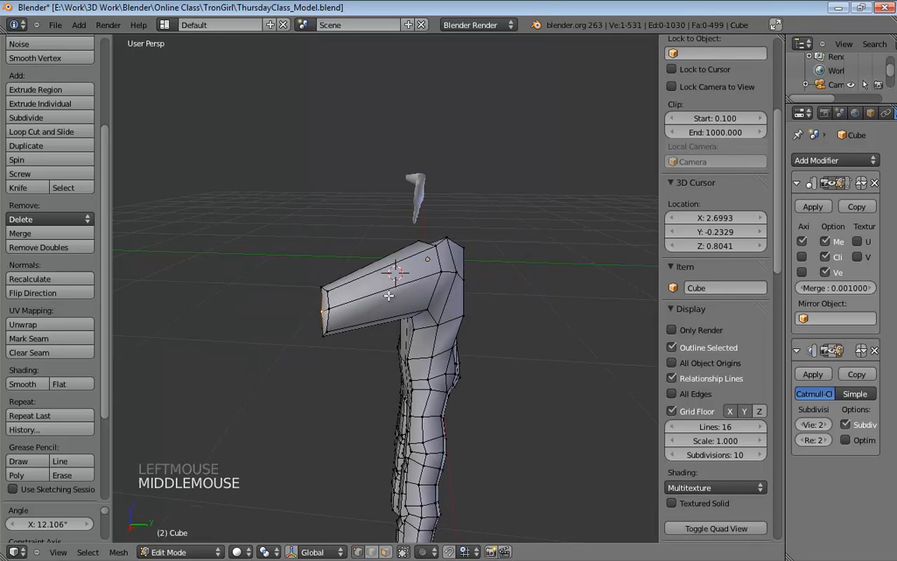
{"action": "key", "text": "g"}
{"action": "left_click", "coordinate": [380, 298]}
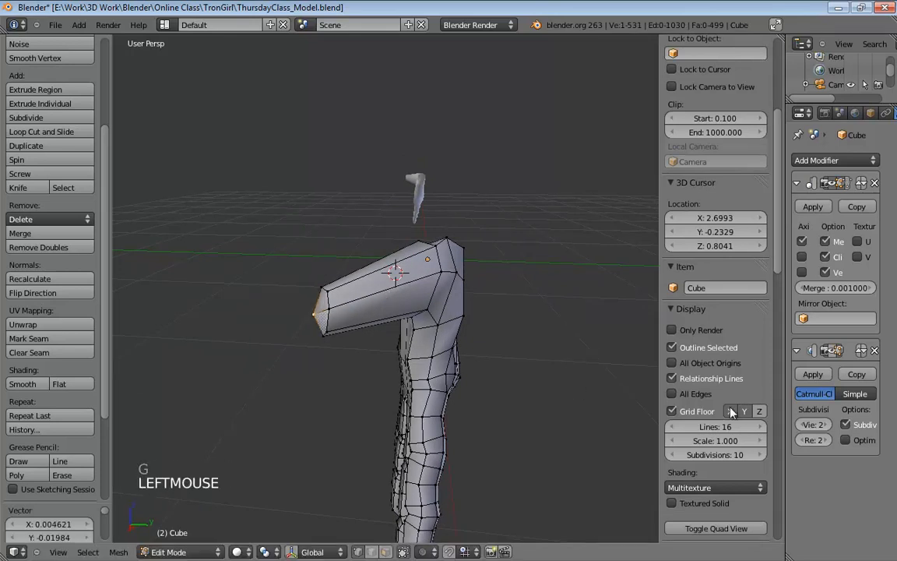
Step: Toggle the Subdivision Surface modifier's display to preview the smoothed hand and thumb in Edit Mode
{"action": "left_click", "coordinate": [833, 353]}
{"action": "middle_click_drag", "start_coordinate": [460, 344], "coordinate": [544, 333], "text": "shift"}
{"action": "scroll", "coordinate": [387, 310], "scroll_direction": "up", "scroll_amount": 2}
{"action": "scroll", "coordinate": [483, 311], "scroll_direction": "down", "scroll_amount": 4}
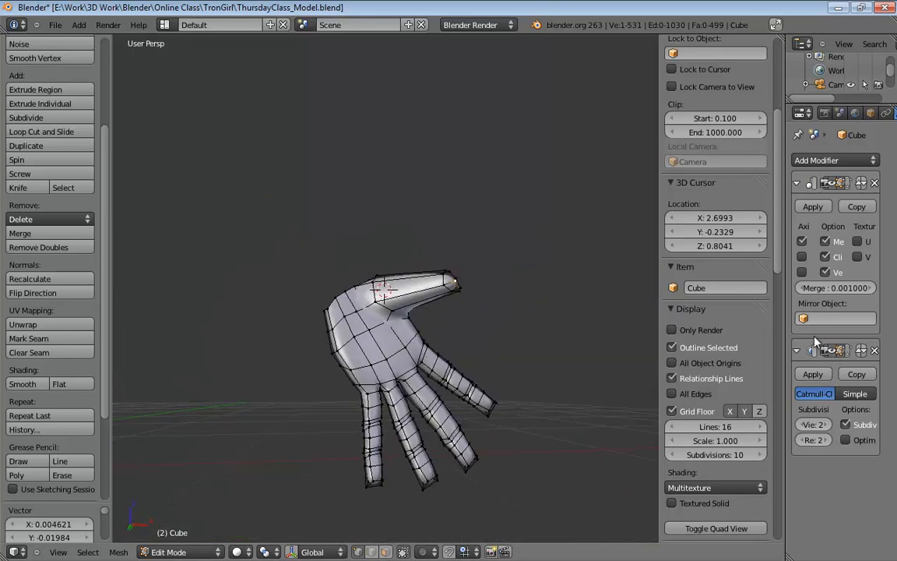
Step: Turn off the Subdivision Surface display in Edit Mode and cut two evenly spaced edge loops across the thumb
{"action": "left_click", "coordinate": [833, 353]}
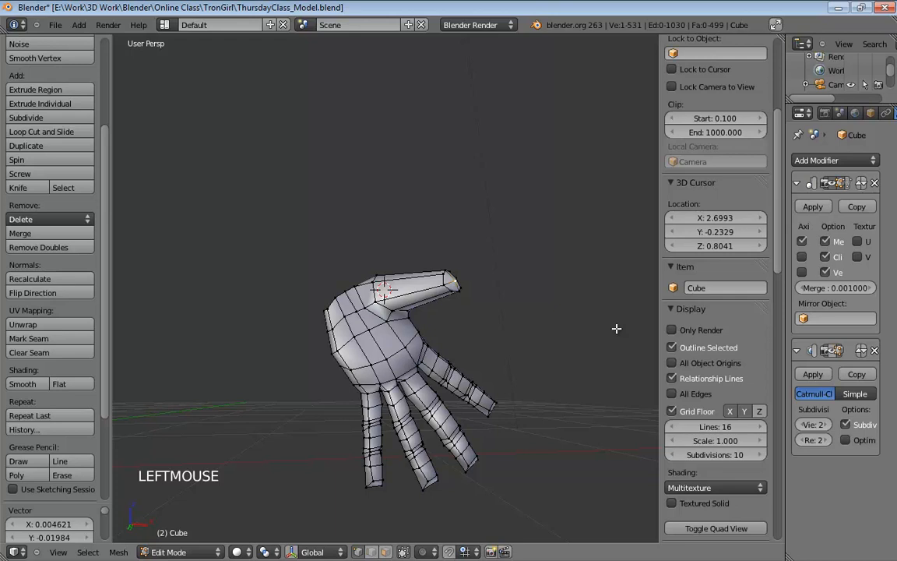
{"action": "middle_click_drag", "start_coordinate": [480, 312], "coordinate": [519, 315]}
{"action": "scroll", "coordinate": [403, 315], "scroll_direction": "up", "scroll_amount": 3}
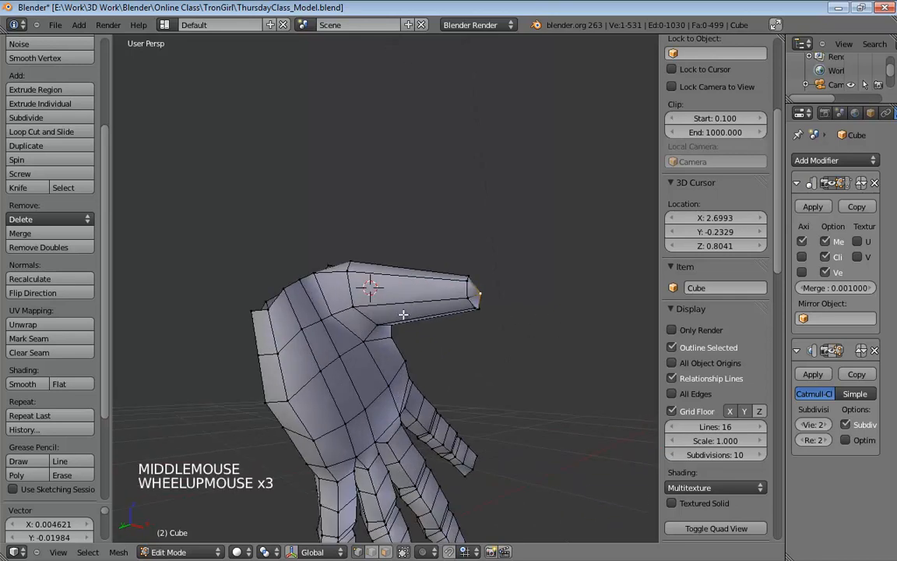
{"action": "middle_click_drag", "start_coordinate": [403, 314], "coordinate": [409, 302]}
{"action": "key", "text": "ctrl+r"}
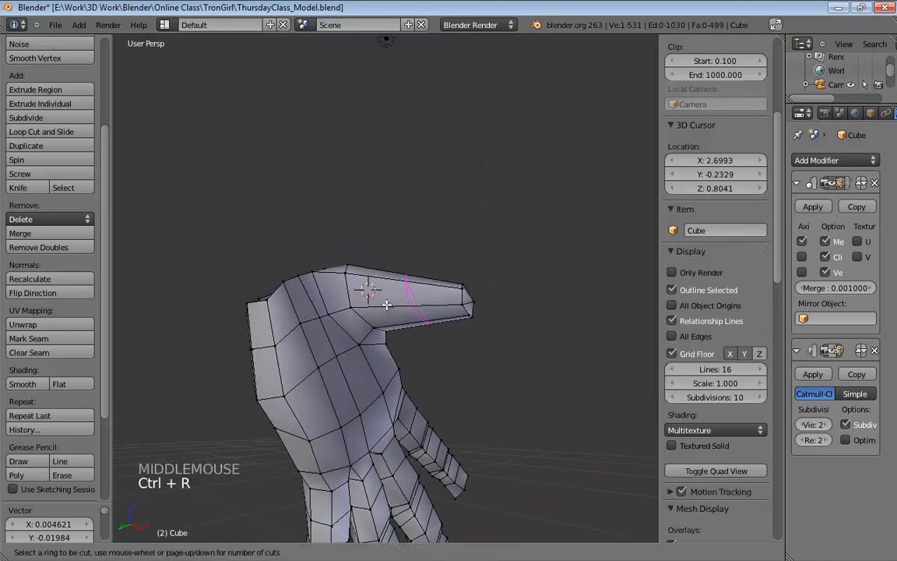
{"action": "scroll", "coordinate": [386, 304], "scroll_direction": "up", "scroll_amount": 1}
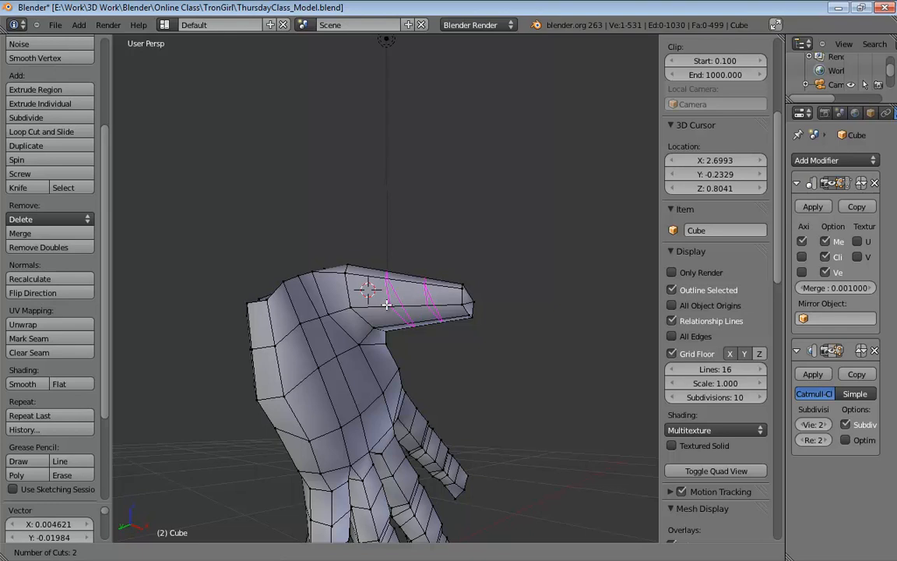
{"action": "left_click", "coordinate": [387, 304]}
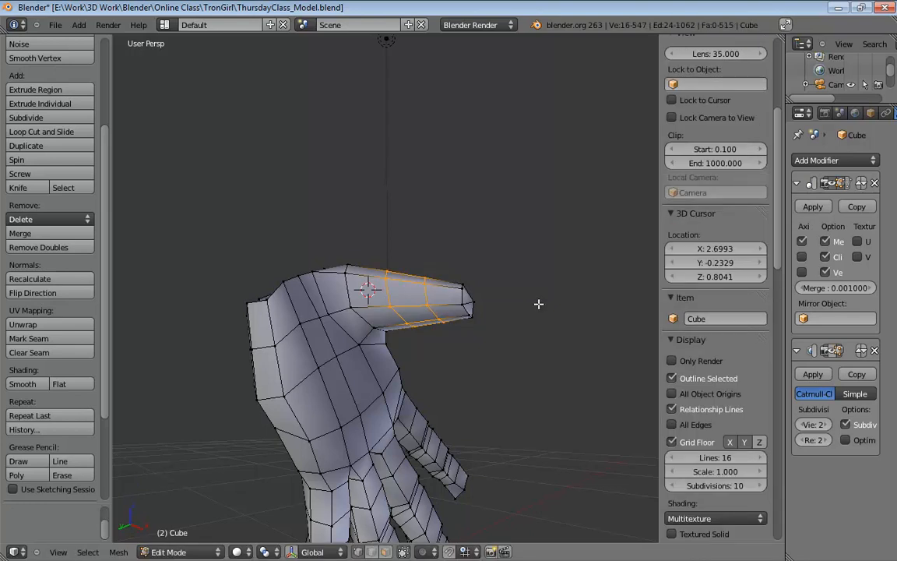
Step: Reposition individual vertices of the new thumb loops, mainly the one nearer the tip, to round the thumb's cross-section
{"action": "middle_click_drag", "start_coordinate": [538, 304], "coordinate": [329, 283]}
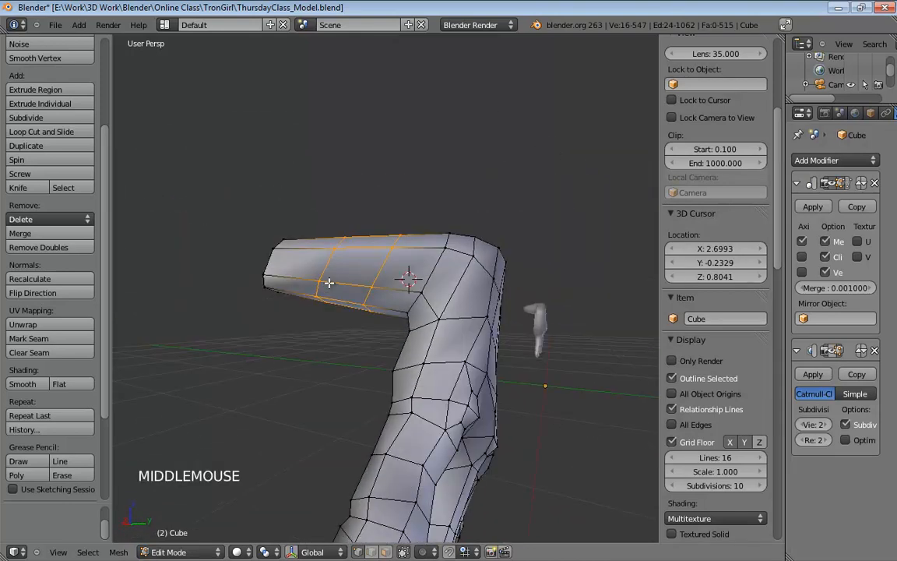
{"action": "left_click", "coordinate": [321, 281]}
{"action": "left_click_drag", "start_coordinate": [321, 281], "coordinate": [360, 284]}
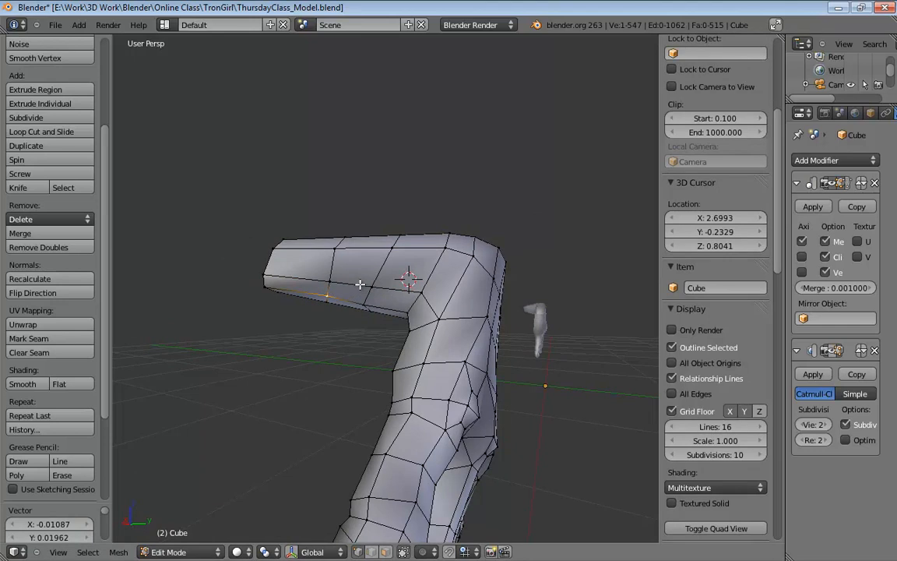
{"action": "middle_click_drag", "start_coordinate": [361, 285], "coordinate": [418, 264]}
{"action": "scroll", "coordinate": [428, 253], "scroll_direction": "up", "scroll_amount": 1}
{"action": "left_click", "coordinate": [415, 266]}
{"action": "left_click", "coordinate": [466, 288]}
{"action": "left_click", "coordinate": [381, 280]}
{"action": "left_click", "coordinate": [405, 282]}
{"action": "left_click", "coordinate": [411, 273]}
{"action": "left_click", "coordinate": [384, 231]}
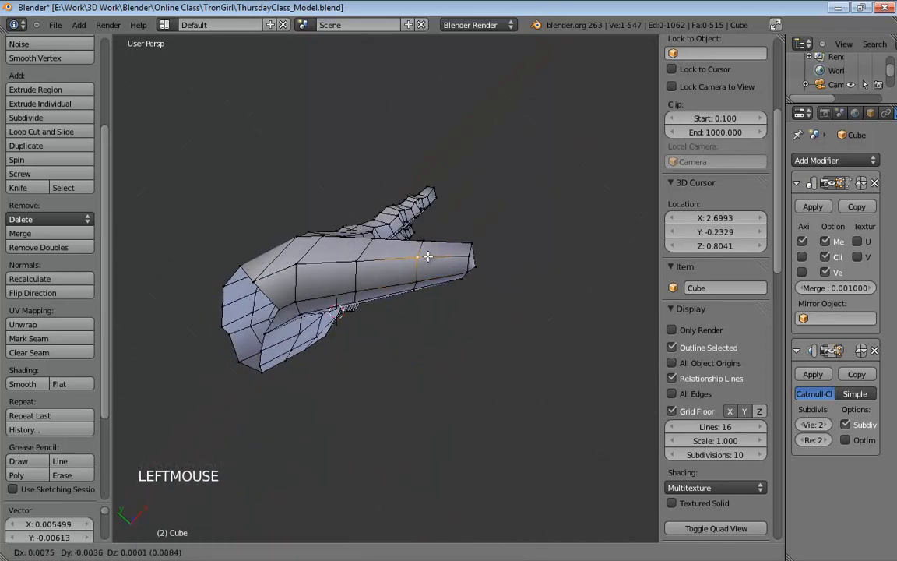
Step: Move the upper vertices of the thumb loop nearer the palm to smooth its contour
{"action": "middle_click_drag", "start_coordinate": [384, 231], "coordinate": [371, 287]}
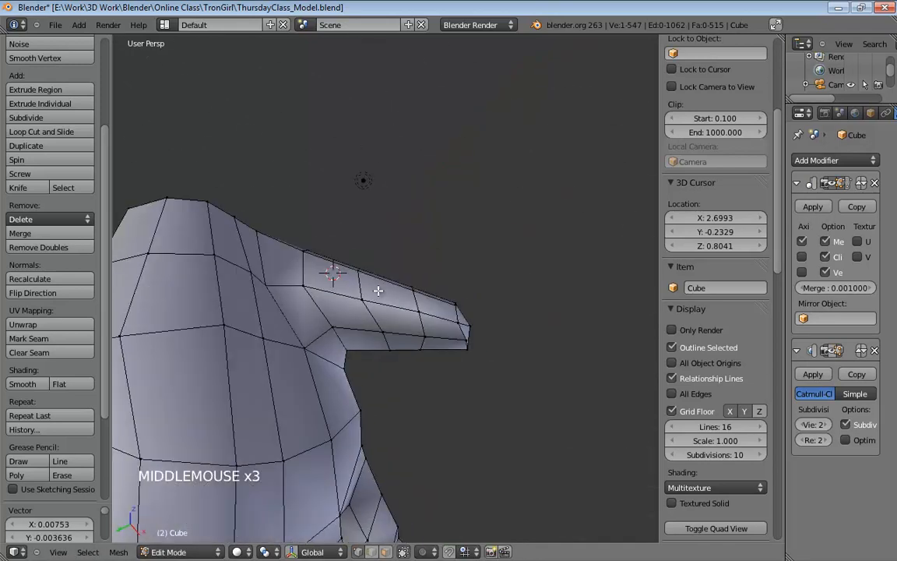
{"action": "left_click_drag", "start_coordinate": [367, 293], "coordinate": [376, 272]}
{"action": "middle_click_drag", "start_coordinate": [377, 273], "coordinate": [410, 445]}
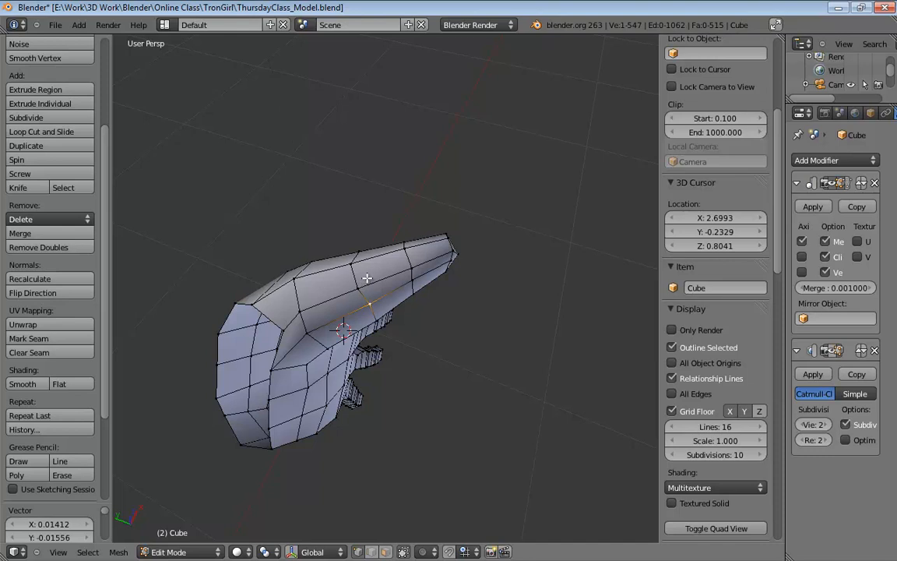
{"action": "left_click_drag", "start_coordinate": [359, 287], "coordinate": [366, 260]}
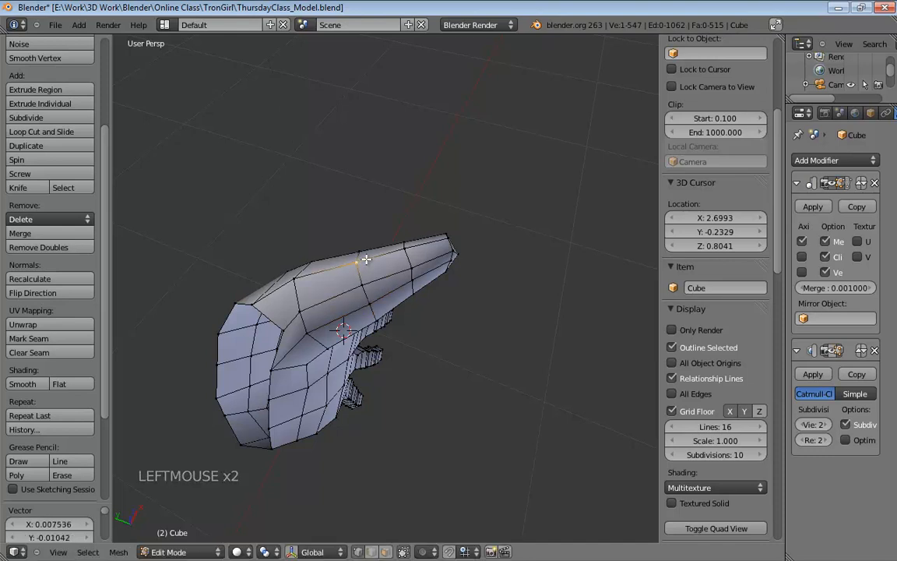
{"action": "middle_click_drag", "start_coordinate": [384, 254], "coordinate": [557, 293]}
{"action": "middle_click_drag", "start_coordinate": [380, 275], "coordinate": [371, 241]}
Step: Adjust the underside and remaining side vertices of the loop nearer the palm to even out the thumb's thickness
{"action": "left_click", "coordinate": [386, 343]}
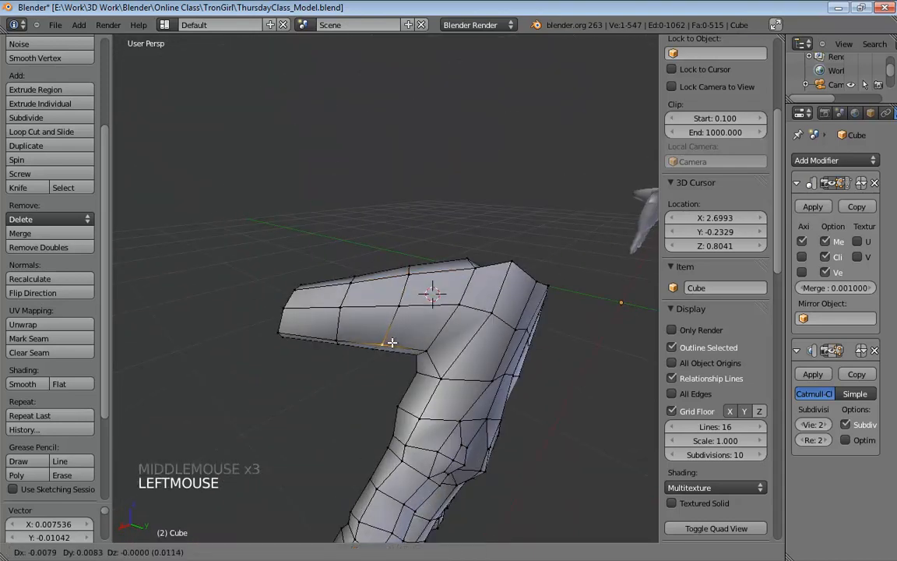
{"action": "middle_click_drag", "start_coordinate": [387, 343], "coordinate": [400, 310]}
{"action": "left_click_drag", "start_coordinate": [400, 310], "coordinate": [408, 306]}
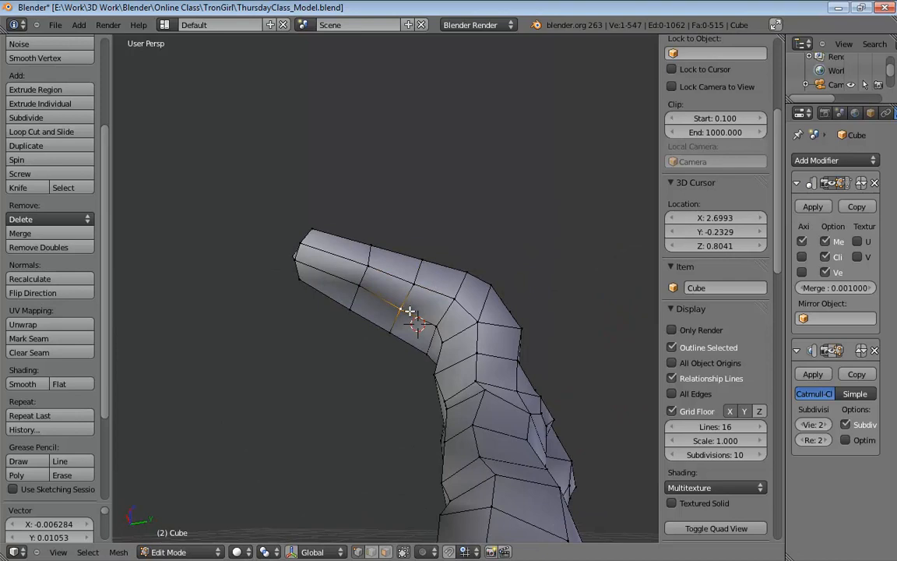
{"action": "mouse_move", "coordinate": [409, 312]}
{"action": "middle_mouse_down"}
{"action": "mouse_move", "coordinate": [400, 340]}
{"action": "mouse_move", "coordinate": [396, 320]}
{"action": "mouse_move", "coordinate": [378, 350]}
{"action": "mouse_move", "coordinate": [386, 329]}
{"action": "mouse_move", "coordinate": [364, 360]}
{"action": "mouse_move", "coordinate": [356, 351]}
{"action": "mouse_move", "coordinate": [366, 327]}
{"action": "mouse_move", "coordinate": [453, 311]}
{"action": "mouse_move", "coordinate": [514, 280]}
{"action": "mouse_move", "coordinate": [411, 310]}
{"action": "middle_mouse_up"}
{"action": "left_click", "coordinate": [387, 328]}
{"action": "left_click", "coordinate": [371, 321]}
{"action": "left_click", "coordinate": [395, 310]}
{"action": "middle_click", "coordinate": [464, 323]}
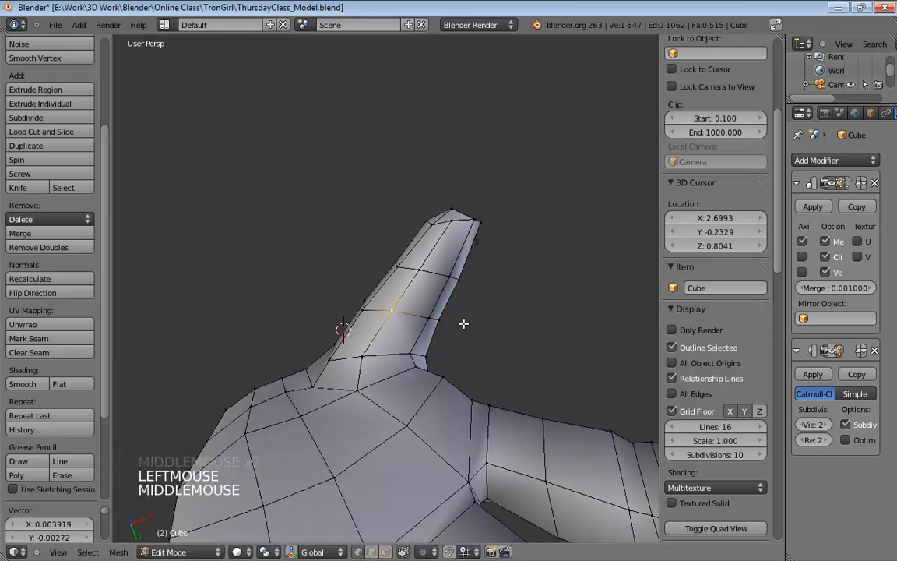
{"action": "middle_click_drag", "start_coordinate": [464, 323], "coordinate": [415, 325]}
{"action": "mouse_move", "coordinate": [366, 304]}
{"action": "left_mouse_down"}
{"action": "mouse_move", "coordinate": [376, 304]}
{"action": "mouse_move", "coordinate": [372, 285]}
{"action": "left_mouse_up"}
Step: Nudge vertices of the outer thumb loop and the tip ring to refine the taper toward the thumb tip
{"action": "middle_click_drag", "start_coordinate": [372, 285], "coordinate": [454, 261]}
{"action": "left_click", "coordinate": [416, 294]}
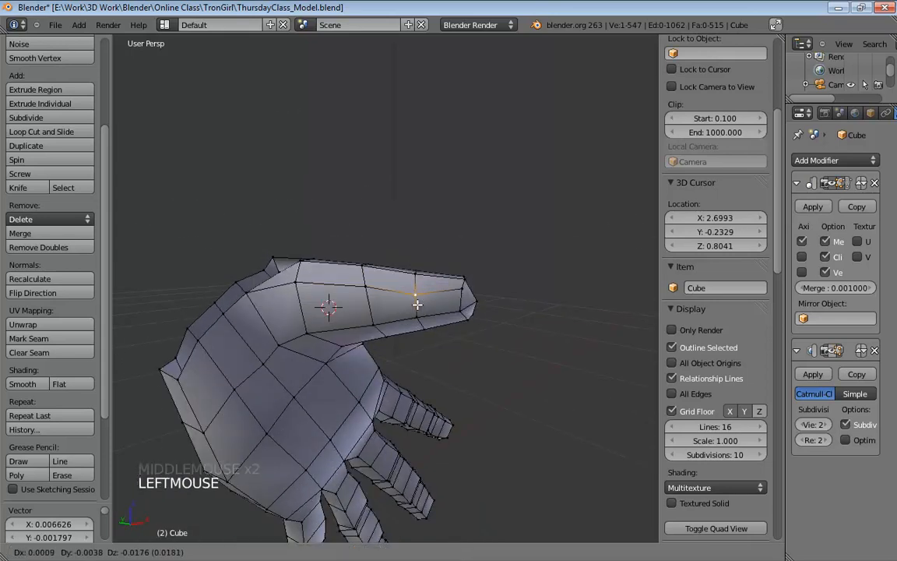
{"action": "left_click_drag", "start_coordinate": [460, 293], "coordinate": [460, 295]}
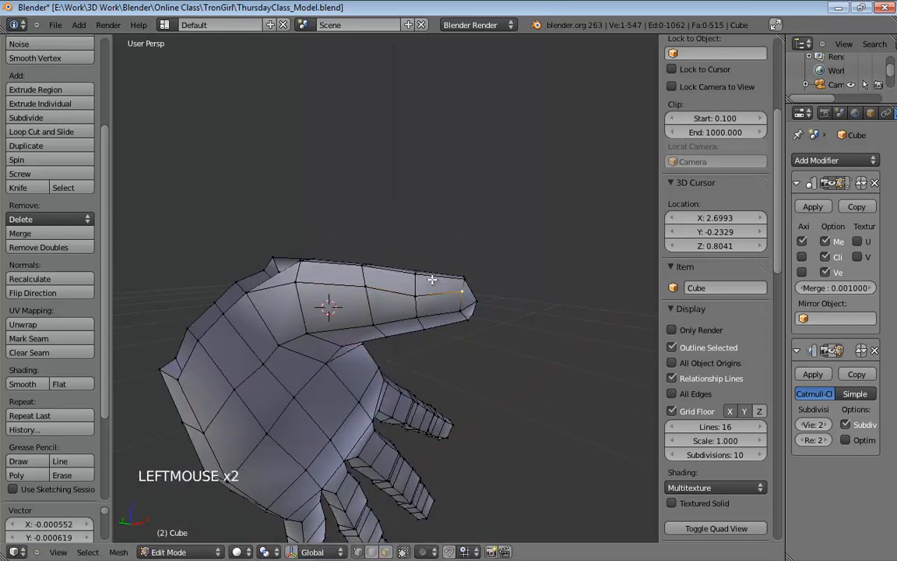
{"action": "middle_click_drag", "start_coordinate": [416, 271], "coordinate": [386, 304]}
{"action": "left_click_drag", "start_coordinate": [388, 300], "coordinate": [419, 310]}
{"action": "middle_click_drag", "start_coordinate": [419, 310], "coordinate": [516, 288]}
{"action": "left_click_drag", "start_coordinate": [468, 302], "coordinate": [477, 301]}
{"action": "middle_click_drag", "start_coordinate": [506, 282], "coordinate": [490, 134]}
{"action": "left_click_drag", "start_coordinate": [426, 222], "coordinate": [425, 227]}
Step: Turn the Subdivision Surface display back on in Edit Mode and adjust the thumb-tip vertices against the smoothed shape
{"action": "left_click", "coordinate": [831, 351]}
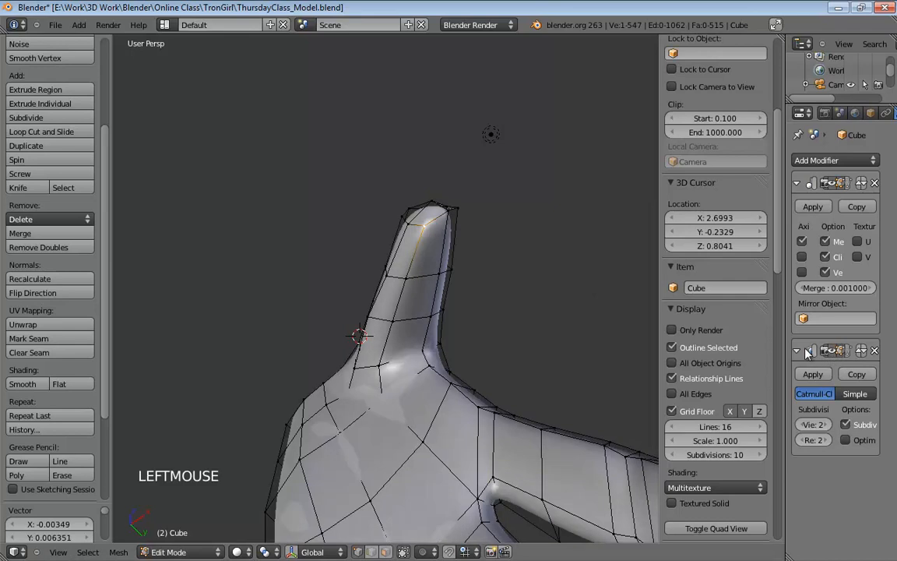
{"action": "middle_click_drag", "start_coordinate": [467, 179], "coordinate": [490, 296]}
{"action": "left_click_drag", "start_coordinate": [480, 306], "coordinate": [470, 276]}
{"action": "left_click", "coordinate": [469, 287]}
{"action": "middle_click_drag", "start_coordinate": [471, 274], "coordinate": [428, 285]}
{"action": "left_click_drag", "start_coordinate": [428, 285], "coordinate": [431, 286]}
{"action": "middle_click_drag", "start_coordinate": [430, 287], "coordinate": [480, 282]}
{"action": "left_click_drag", "start_coordinate": [463, 285], "coordinate": [469, 280]}
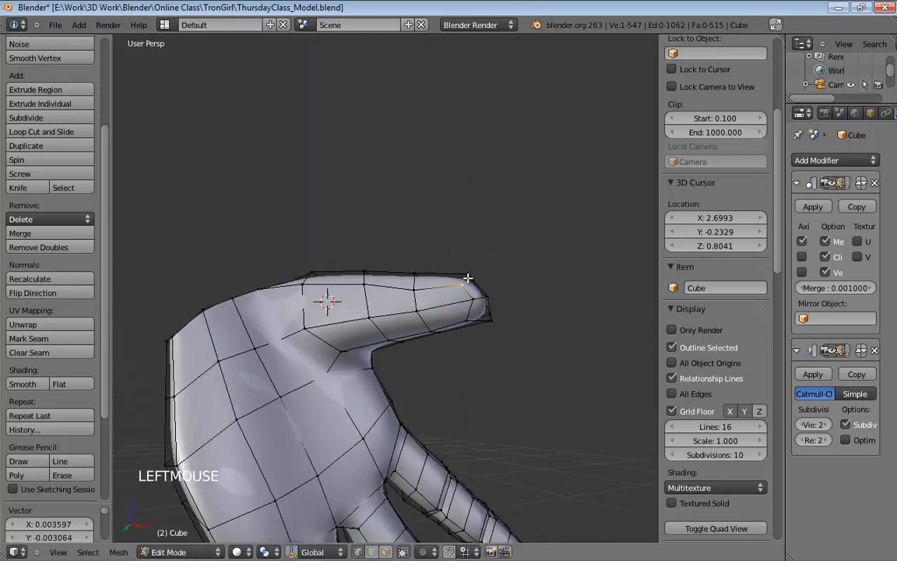
Step: Pull the lower corner vertices of the thumb tip inward to round off the end
{"action": "middle_click_drag", "start_coordinate": [469, 281], "coordinate": [442, 301]}
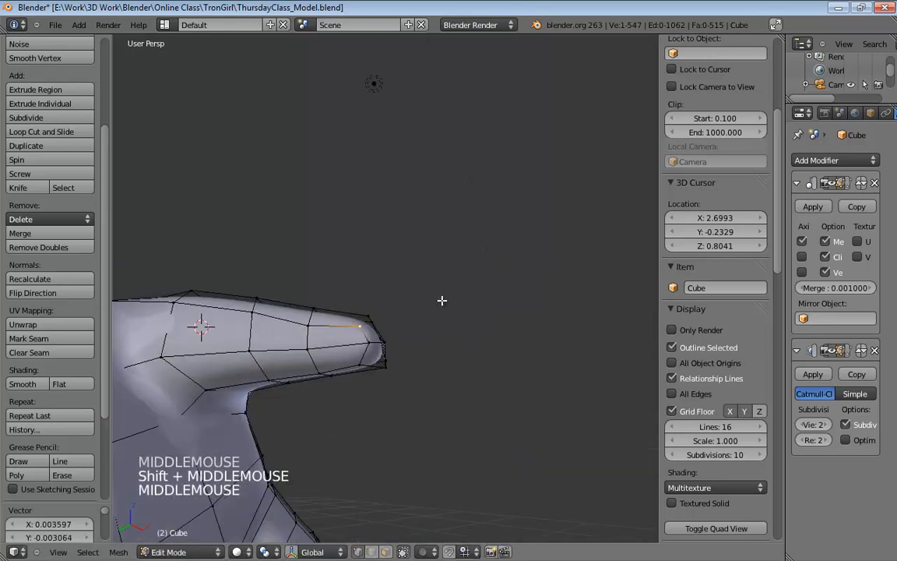
{"action": "left_click", "coordinate": [370, 314]}
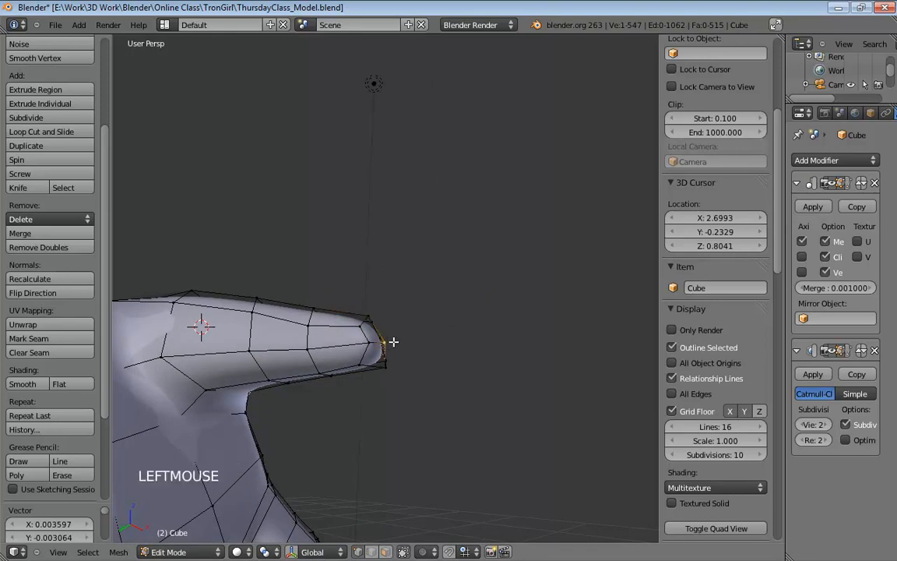
{"action": "left_click_drag", "start_coordinate": [383, 371], "coordinate": [372, 368]}
{"action": "middle_click_drag", "start_coordinate": [428, 343], "coordinate": [261, 360]}
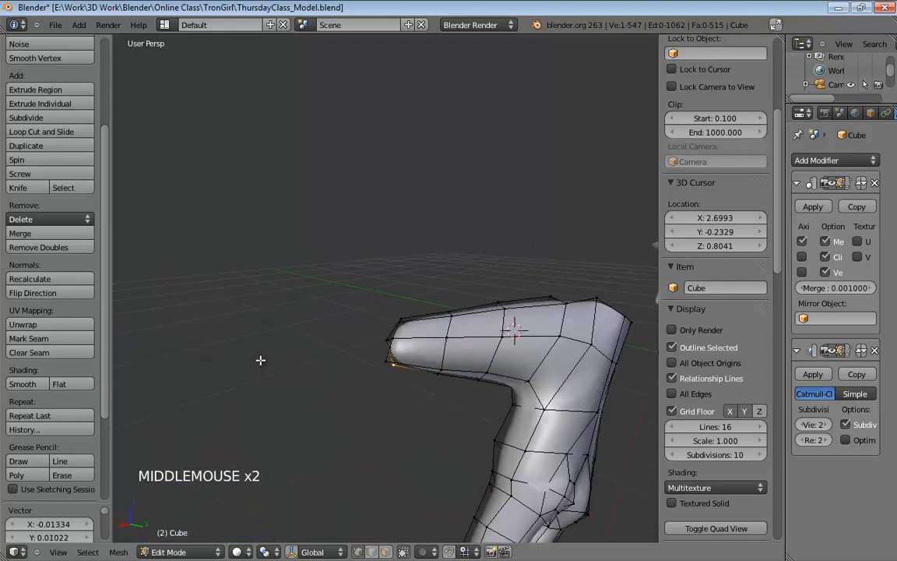
{"action": "left_click_drag", "start_coordinate": [382, 363], "coordinate": [398, 364]}
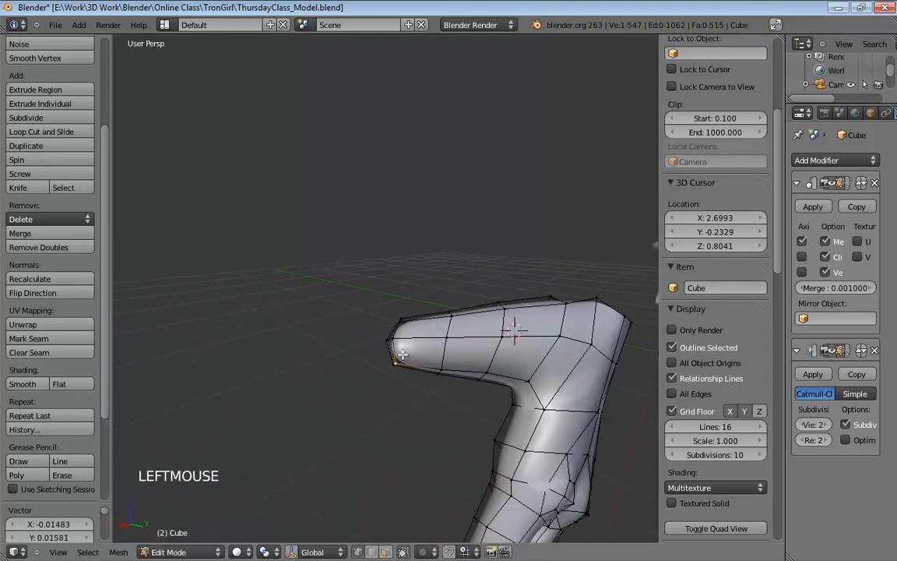
Step: Shift the vertices of the thumb loop nearer the palm toward the thumb's base
{"action": "middle_click_drag", "start_coordinate": [399, 364], "coordinate": [352, 265]}
{"action": "scroll", "coordinate": [389, 294], "scroll_direction": "up", "scroll_amount": 2}
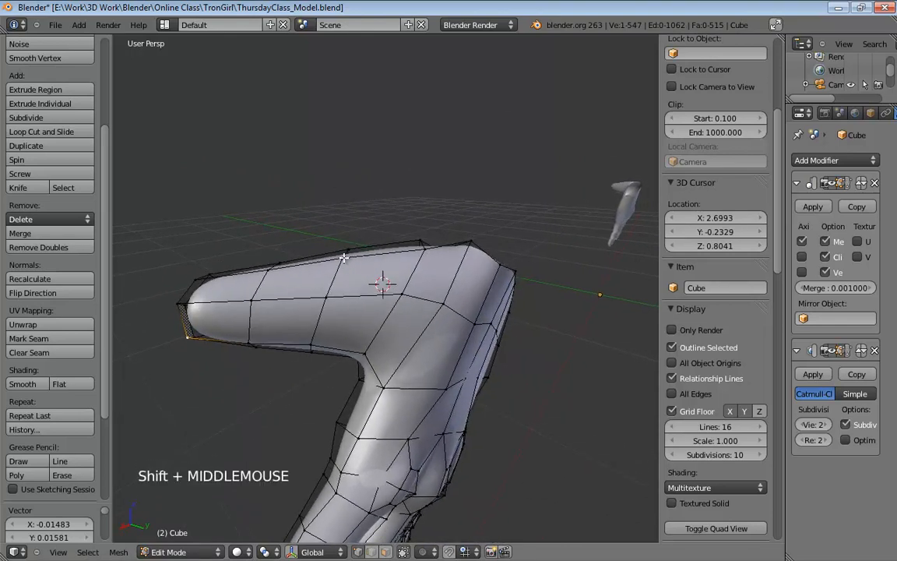
{"action": "left_click", "coordinate": [354, 259]}
{"action": "left_click", "coordinate": [336, 297]}
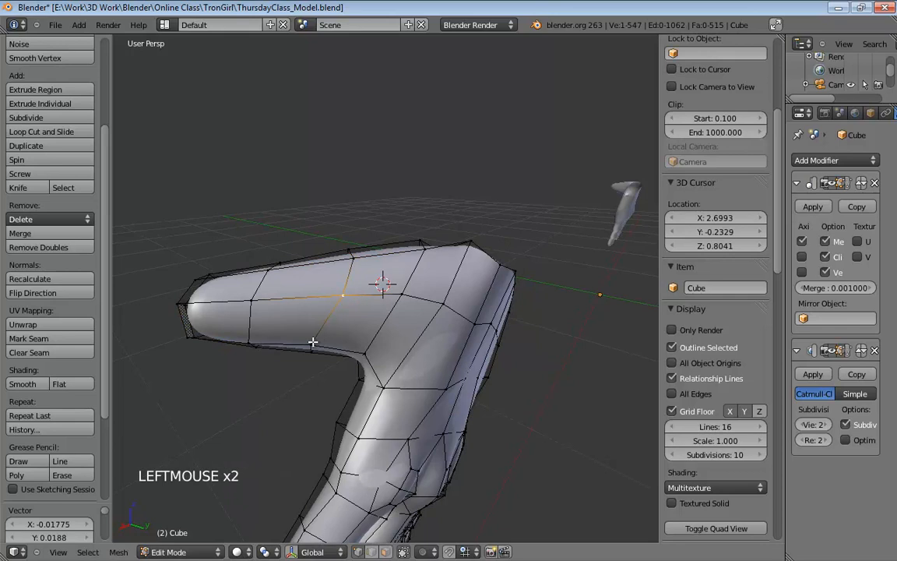
{"action": "left_click", "coordinate": [338, 341]}
{"action": "middle_click_drag", "start_coordinate": [351, 349], "coordinate": [457, 314]}
{"action": "left_click", "coordinate": [316, 362]}
{"action": "left_click", "coordinate": [344, 225]}
Step: Fine-tune the top and side vertices of the palm-side thumb loop to straighten it around the thumb
{"action": "left_click_drag", "start_coordinate": [457, 316], "coordinate": [446, 320]}
{"action": "middle_click_drag", "start_coordinate": [446, 320], "coordinate": [458, 300]}
{"action": "left_click_drag", "start_coordinate": [458, 299], "coordinate": [456, 308]}
{"action": "middle_click_drag", "start_coordinate": [456, 308], "coordinate": [347, 278]}
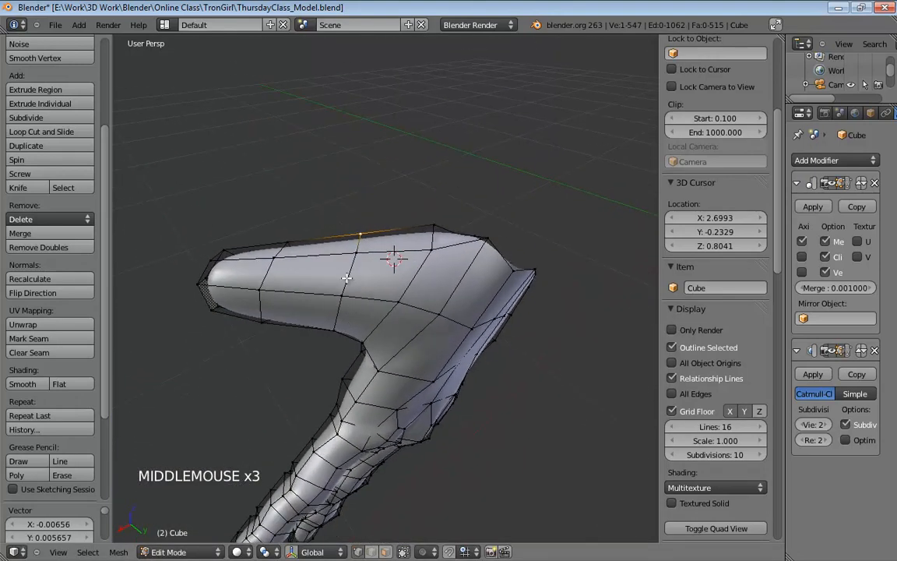
{"action": "left_click", "coordinate": [360, 234]}
{"action": "left_click_drag", "start_coordinate": [353, 261], "coordinate": [353, 262]}
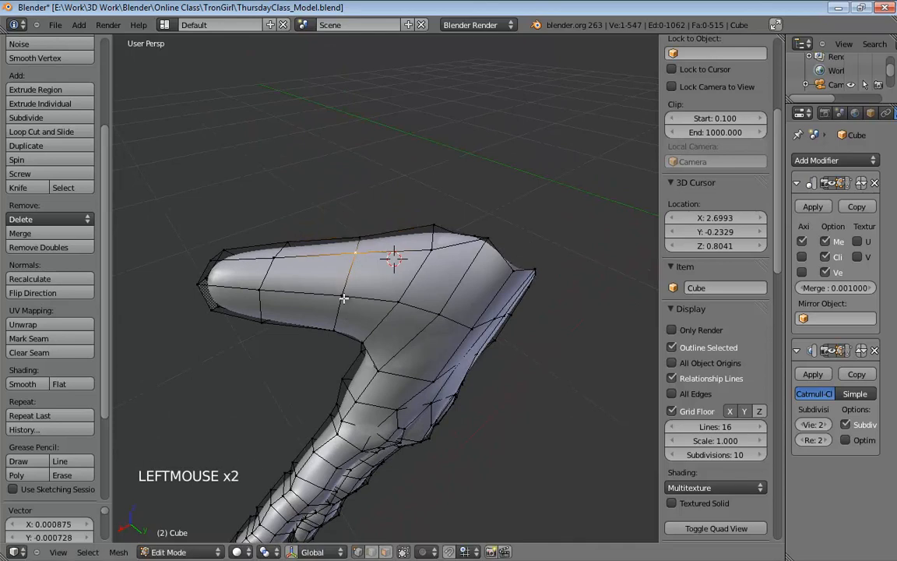
{"action": "left_click", "coordinate": [347, 295]}
{"action": "left_click", "coordinate": [341, 322]}
Step: Move two vertices of the same loop on the thumb's palm-facing side, raising the upper one by about 0.0175
{"action": "middle_click_drag", "start_coordinate": [341, 322], "coordinate": [434, 328]}
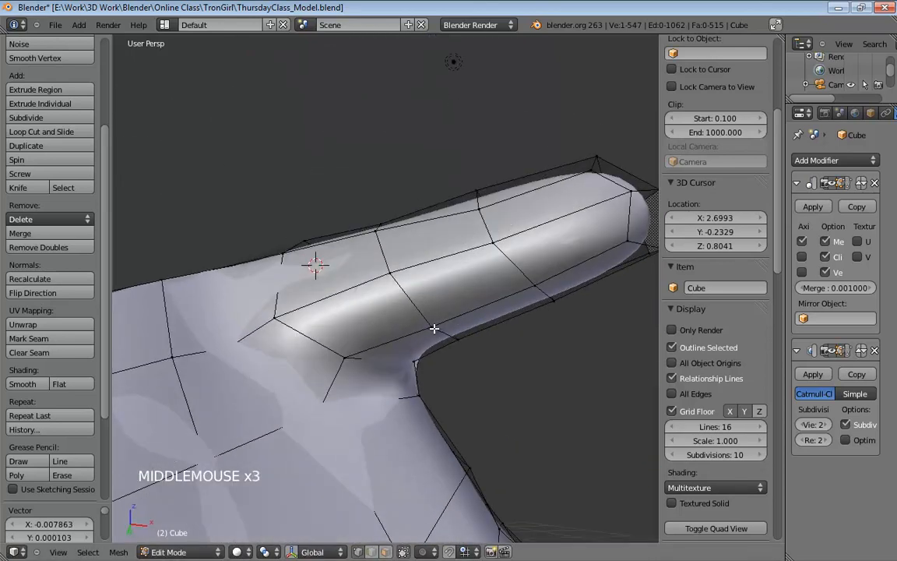
{"action": "left_click", "coordinate": [430, 324]}
{"action": "left_click_drag", "start_coordinate": [388, 274], "coordinate": [375, 254]}
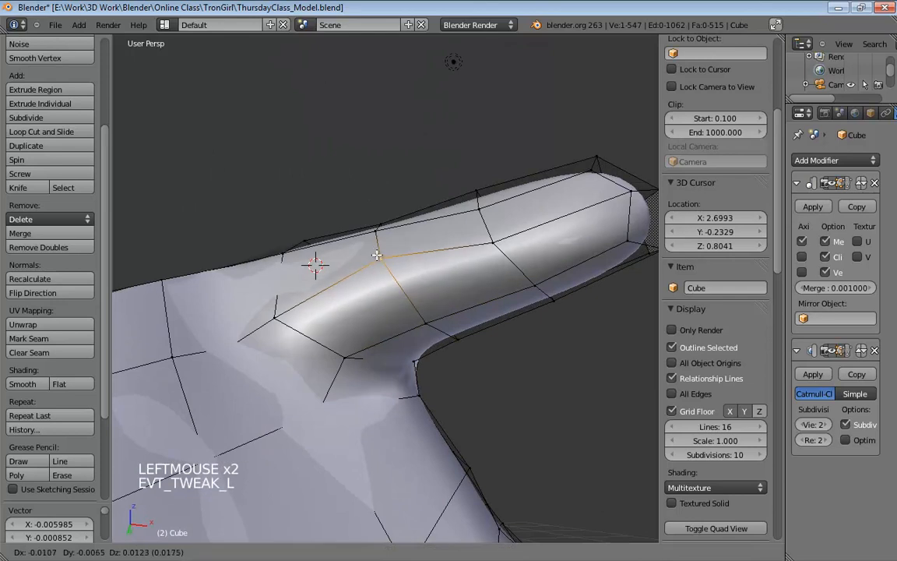
Step: Undo the last vertex edits and reposition the vertices around the thumb's base to blend it into the hand
{"action": "middle_click_drag", "start_coordinate": [374, 255], "coordinate": [332, 301]}
{"action": "left_click", "coordinate": [384, 339]}
{"action": "key", "text": "ctrl+z"}
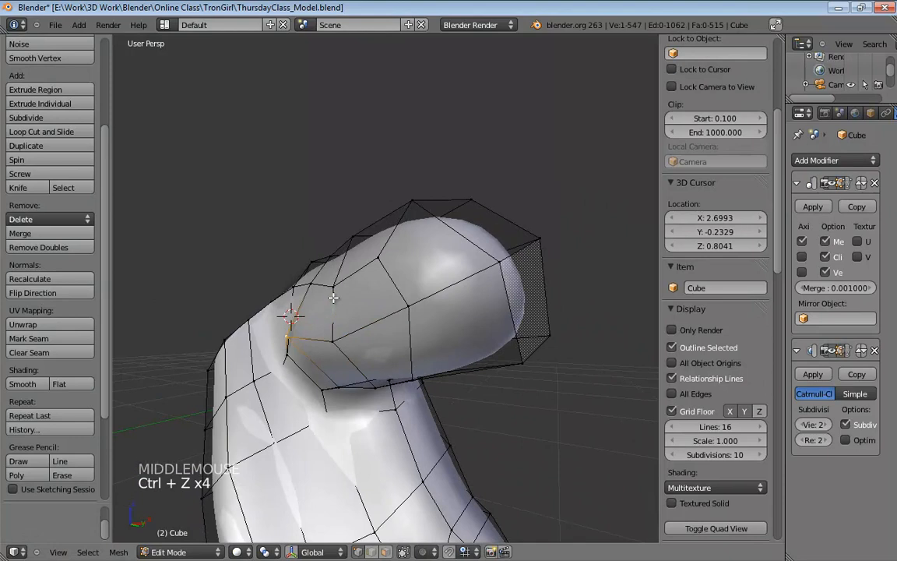
{"action": "left_click_drag", "start_coordinate": [303, 333], "coordinate": [310, 350]}
{"action": "middle_click_drag", "start_coordinate": [310, 351], "coordinate": [301, 300]}
{"action": "mouse_move", "coordinate": [300, 300]}
{"action": "left_mouse_down"}
{"action": "mouse_move", "coordinate": [281, 303]}
{"action": "mouse_move", "coordinate": [296, 304]}
{"action": "left_mouse_up"}
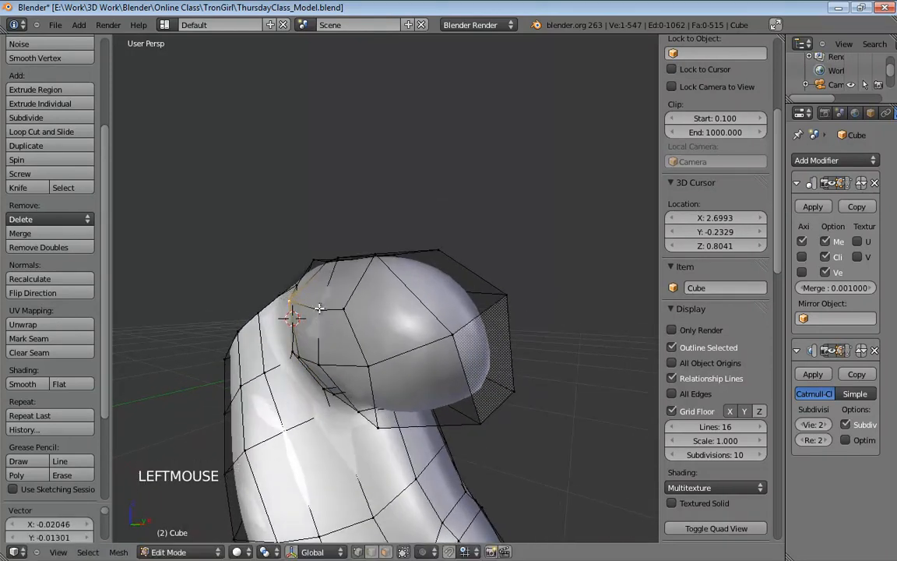
{"action": "left_click", "coordinate": [301, 306]}
{"action": "middle_click_drag", "start_coordinate": [301, 306], "coordinate": [464, 355]}
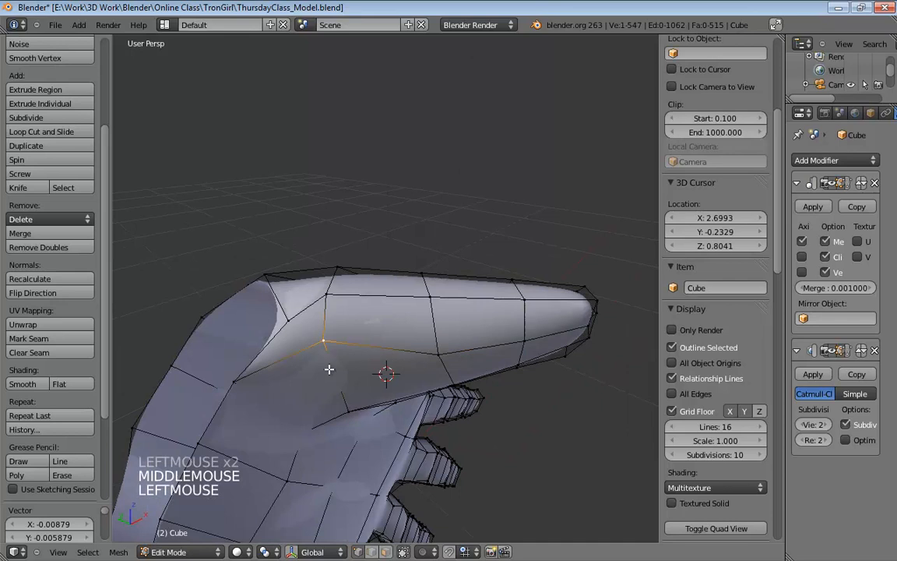
{"action": "middle_click_drag", "start_coordinate": [332, 372], "coordinate": [422, 353]}
{"action": "key", "text": "ctrl+Tab"}
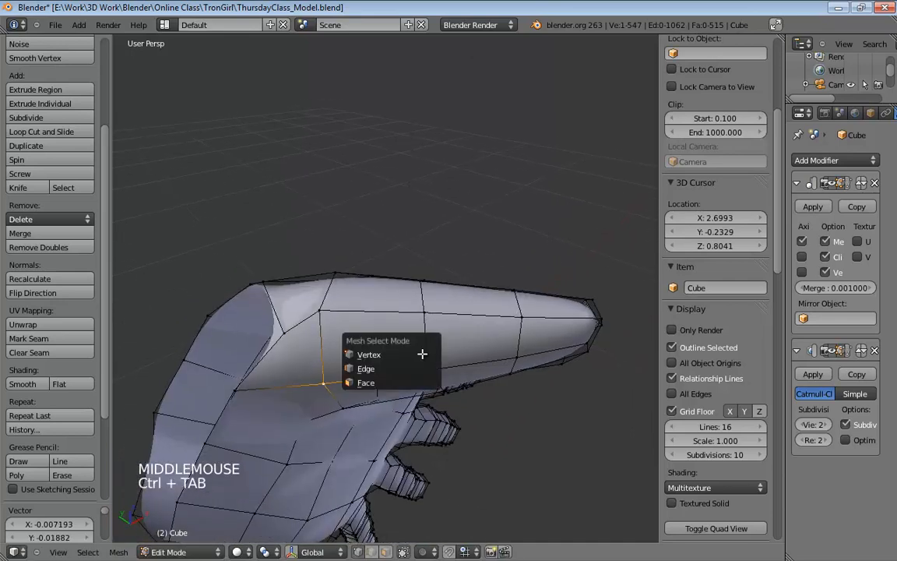
{"action": "left_click", "coordinate": [422, 368]}
{"action": "left_click", "coordinate": [434, 335], "text": "alt"}
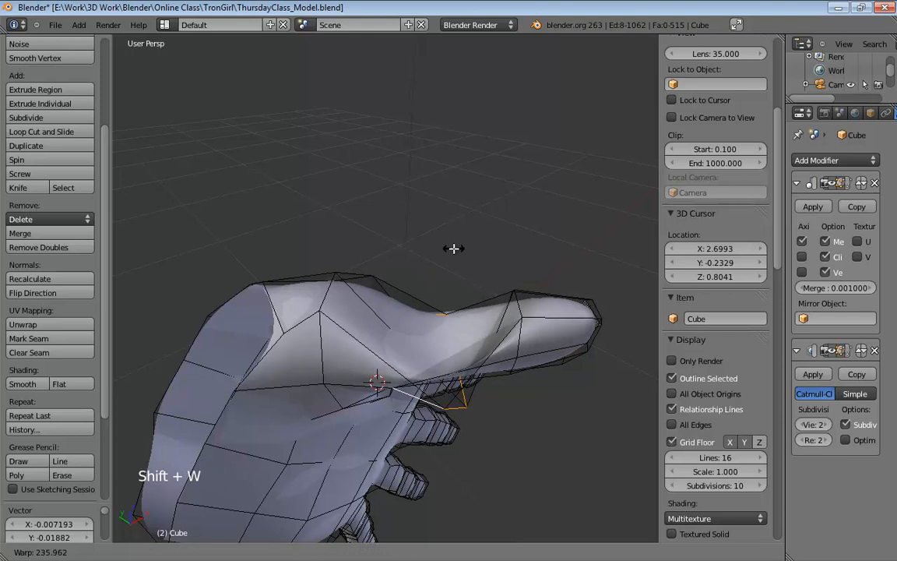
{"action": "right_click", "coordinate": [502, 244]}
{"action": "key", "text": "ctrl+z"}
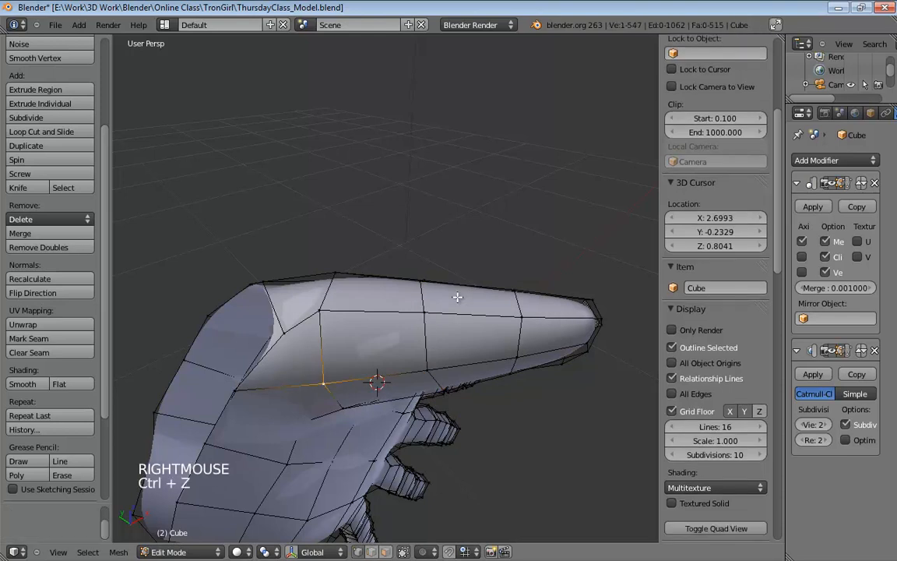
Step: Bevel the edge loop around the middle of the thumb with a percentage of 0.260
{"action": "left_click", "coordinate": [423, 330], "text": "alt"}
{"action": "key", "text": "ctrl+Tab"}
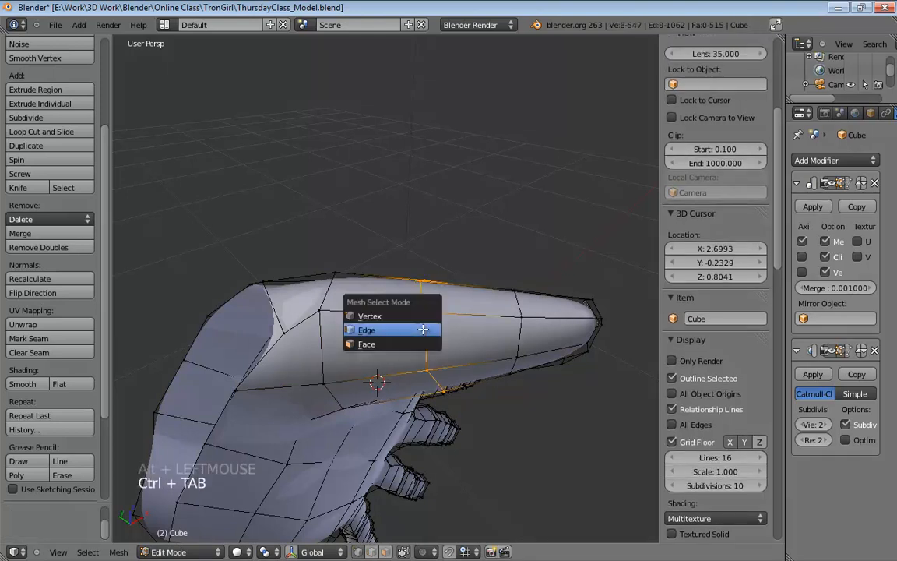
{"action": "left_click", "coordinate": [423, 328]}
{"action": "key", "text": "w"}
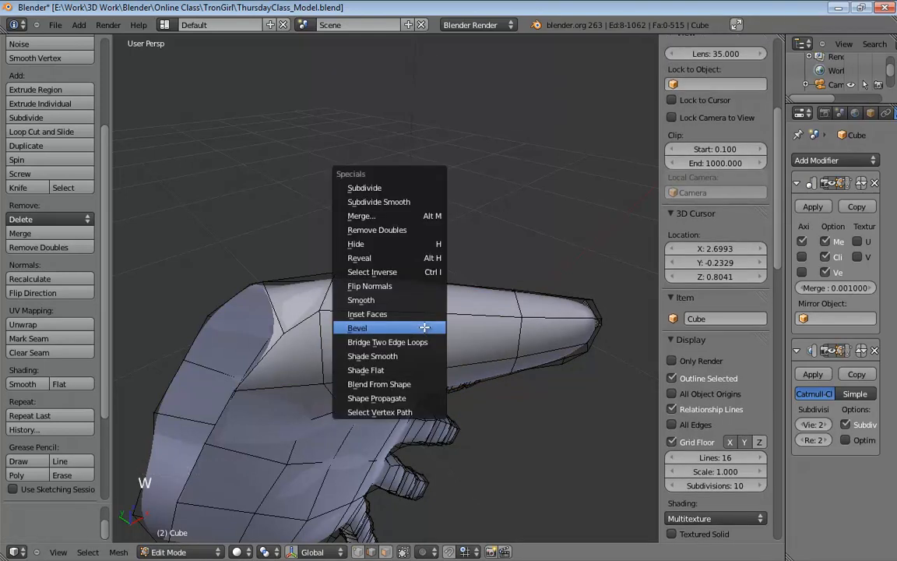
{"action": "left_click", "coordinate": [425, 327]}
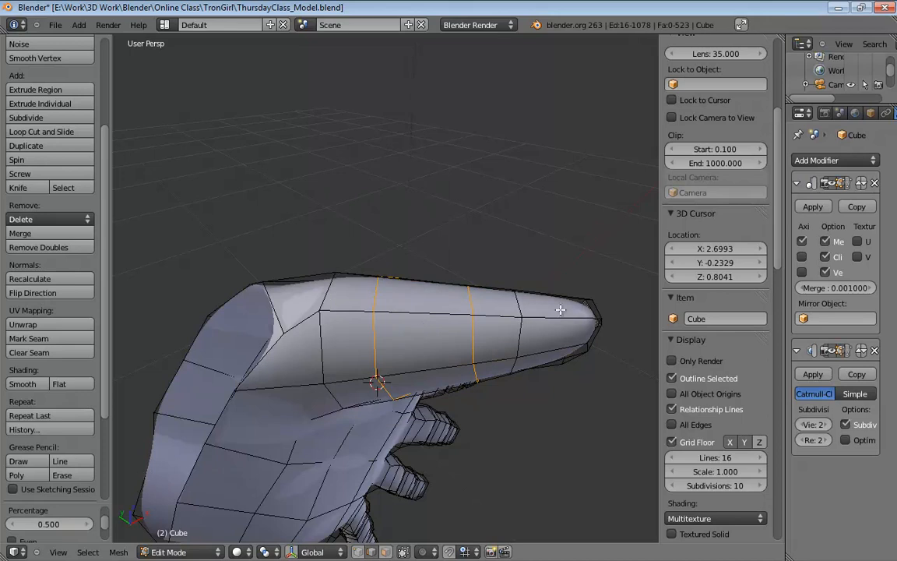
{"action": "left_click_drag", "start_coordinate": [48, 524], "coordinate": [34, 526]}
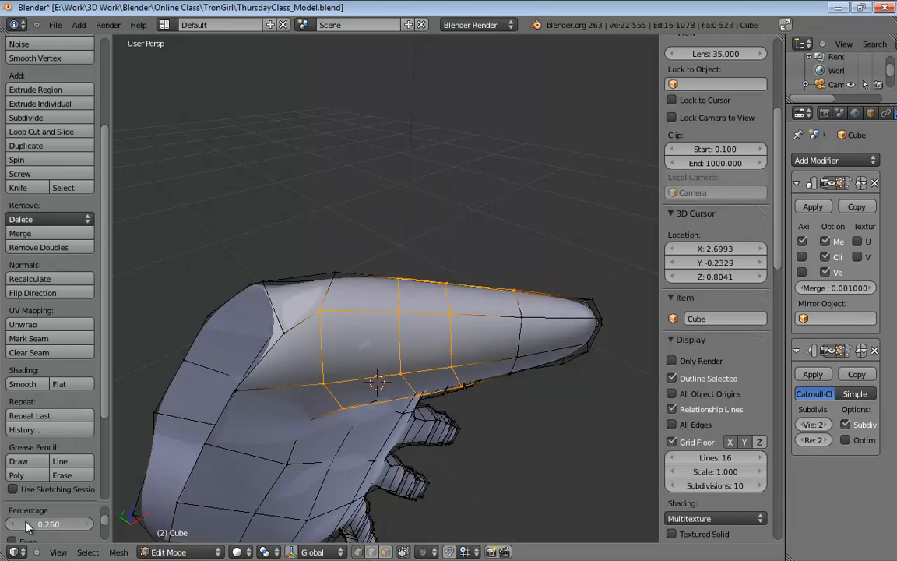
Step: Add a centred edge loop between the two bevelled loops at the thumb's middle joint
{"action": "key", "text": "ctrl+Tab"}
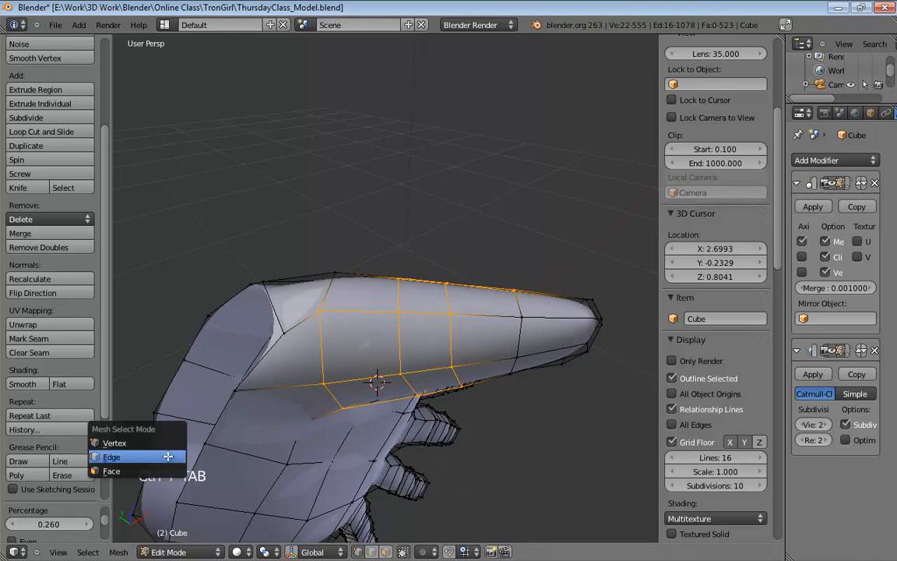
{"action": "left_click", "coordinate": [152, 463]}
{"action": "key", "text": "ctrl+r"}
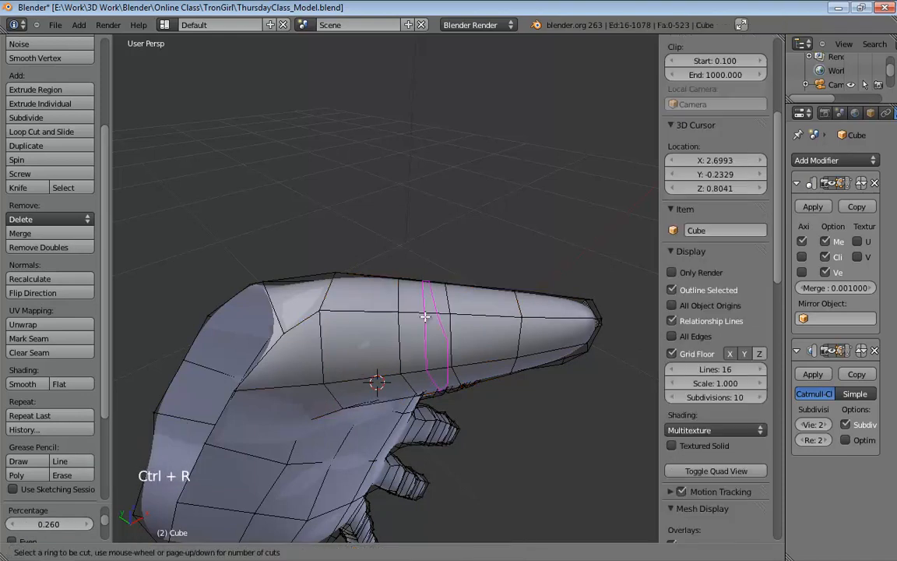
{"action": "left_click", "coordinate": [424, 314]}
{"action": "middle_click_drag", "start_coordinate": [424, 313], "coordinate": [574, 260]}
Step: Select the two adjacent faces on the thumb tip's nail area and examine the thumb from several angles
{"action": "key", "text": "ctrl+Tab"}
{"action": "left_click", "coordinate": [462, 331]}
{"action": "left_click", "coordinate": [574, 259]}
{"action": "left_click", "coordinate": [575, 223], "text": "shift"}
{"action": "middle_click_drag", "start_coordinate": [573, 223], "coordinate": [419, 351]}
{"action": "scroll", "coordinate": [479, 249], "scroll_direction": "down", "scroll_amount": 2}
{"action": "middle_click_drag", "start_coordinate": [351, 330], "coordinate": [240, 287]}
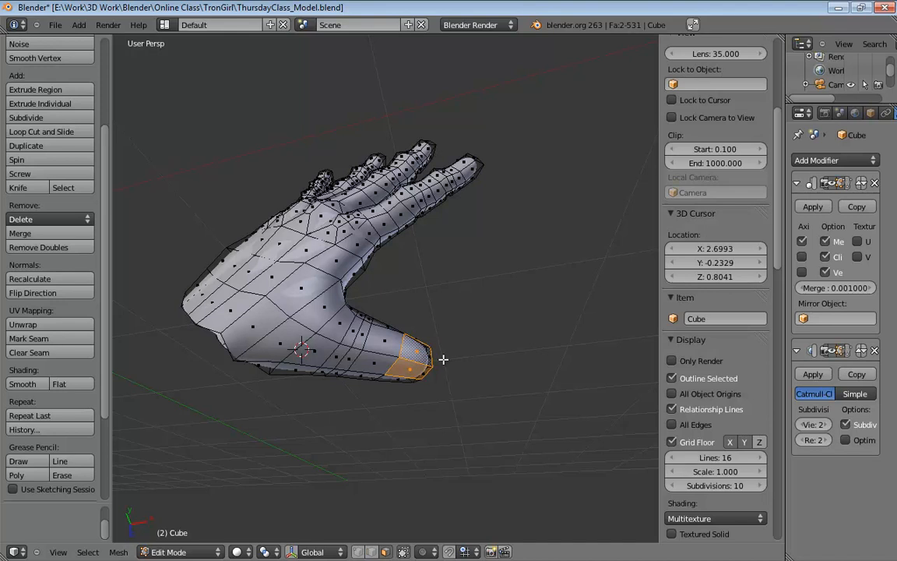
{"action": "middle_click_drag", "start_coordinate": [442, 359], "coordinate": [345, 313]}
{"action": "scroll", "coordinate": [345, 313], "scroll_direction": "up", "scroll_amount": 3}
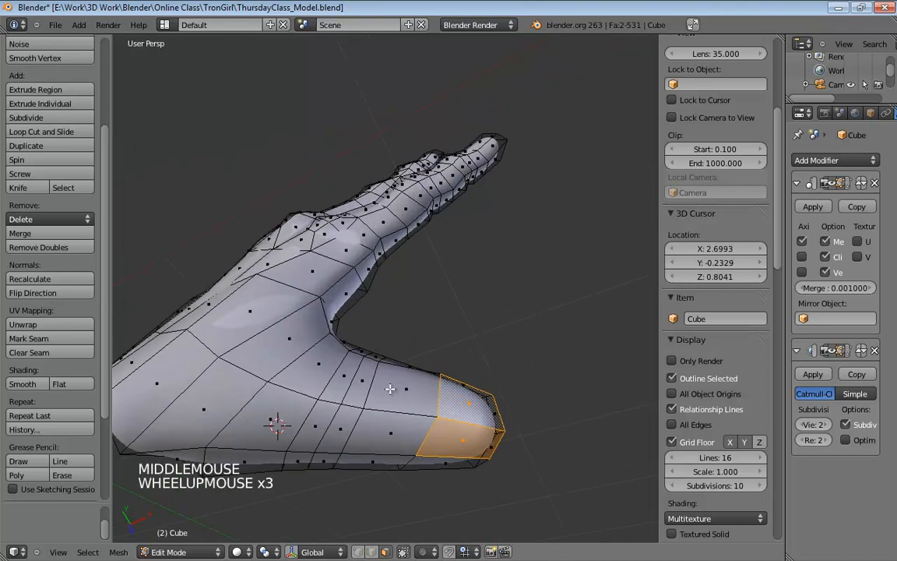
{"action": "middle_click_drag", "start_coordinate": [352, 350], "coordinate": [367, 295], "text": "shift"}
{"action": "scroll", "coordinate": [364, 329], "scroll_direction": "up", "scroll_amount": 1}
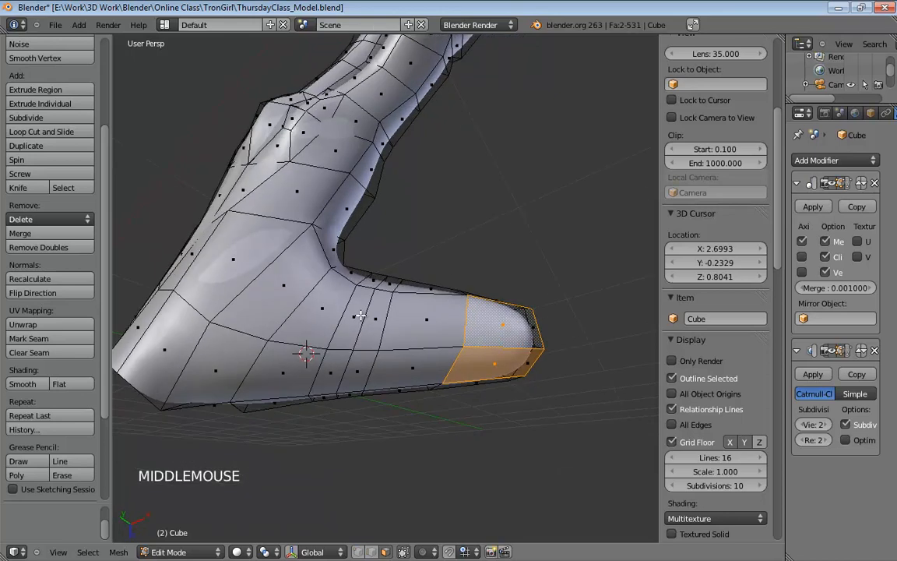
Step: Reposition the joint-loop vertex on the side of the thumb facing the fingers
{"action": "key", "text": "ctrl+Tab"}
{"action": "left_click", "coordinate": [363, 284]}
{"action": "mouse_move", "coordinate": [363, 285]}
{"action": "left_mouse_down"}
{"action": "mouse_move", "coordinate": [400, 292]}
{"action": "mouse_move", "coordinate": [377, 288]}
{"action": "left_mouse_up"}
{"action": "middle_click_drag", "start_coordinate": [430, 282], "coordinate": [146, 361]}
{"action": "scroll", "coordinate": [323, 339], "scroll_direction": "down", "scroll_amount": 1}
{"action": "scroll", "coordinate": [423, 318], "scroll_direction": "down", "scroll_amount": 1}
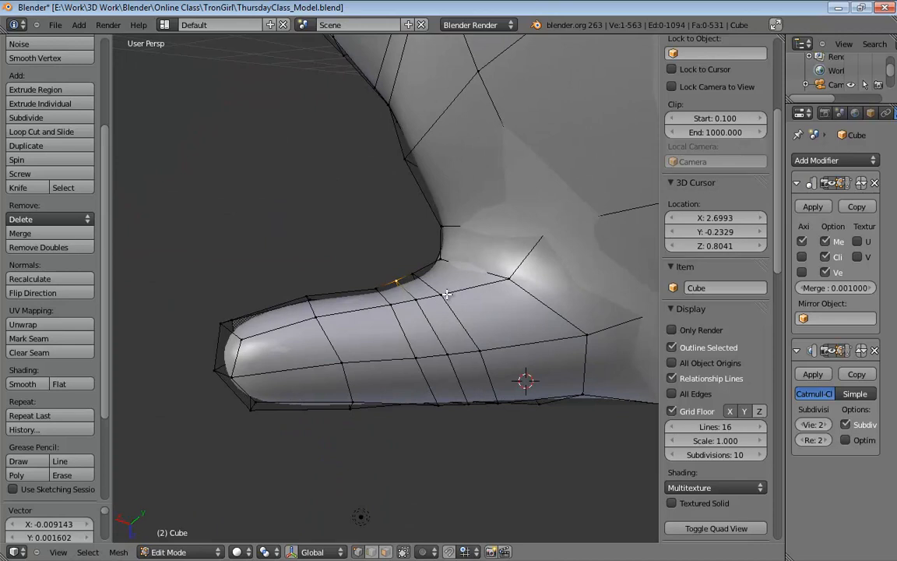
Step: Shift the side vertices of the three middle joint loops toward the palm to even out their spacing
{"action": "left_click", "coordinate": [447, 294]}
{"action": "left_click", "coordinate": [451, 343]}
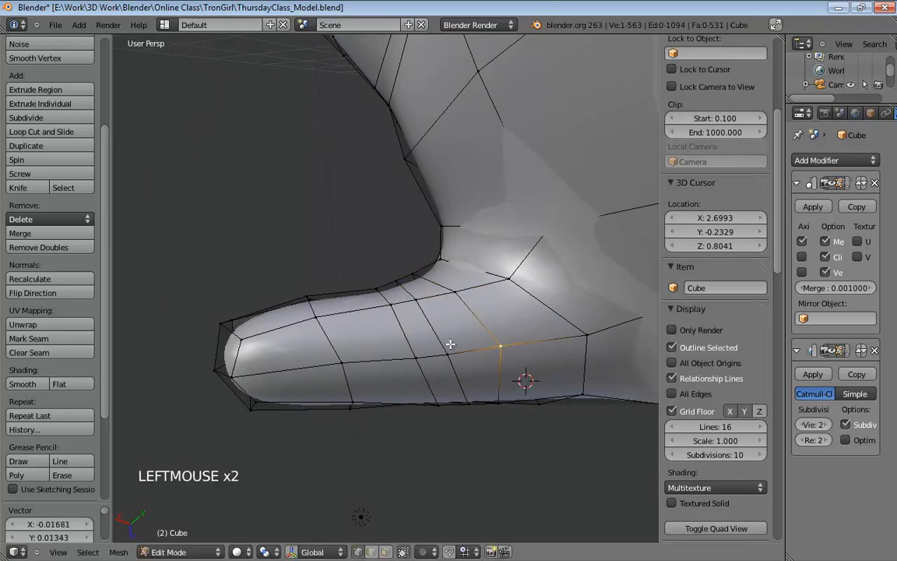
{"action": "left_click_drag", "start_coordinate": [450, 352], "coordinate": [467, 349]}
{"action": "mouse_move", "coordinate": [416, 299]}
{"action": "left_mouse_down"}
{"action": "mouse_move", "coordinate": [433, 301]}
{"action": "mouse_move", "coordinate": [406, 297]}
{"action": "left_mouse_up"}
{"action": "left_click_drag", "start_coordinate": [424, 354], "coordinate": [428, 352]}
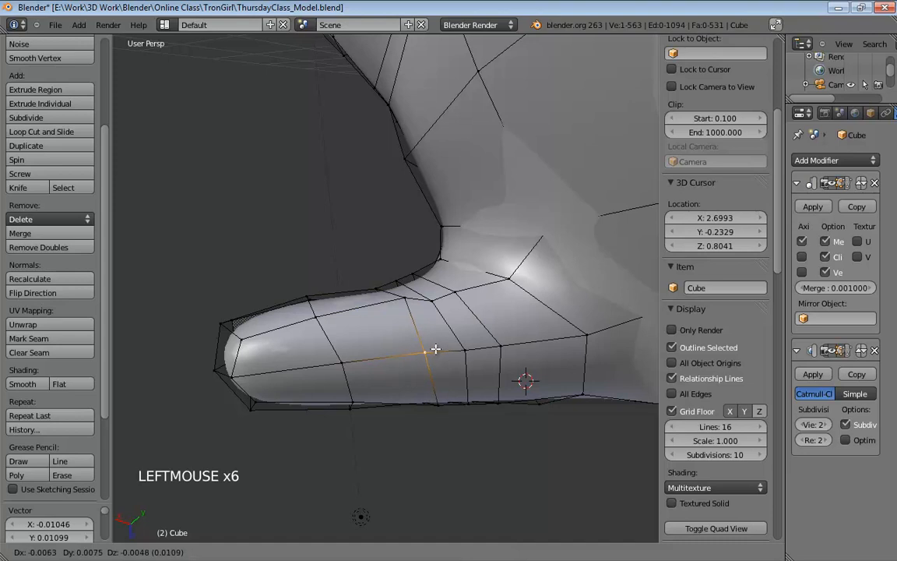
Step: Adjust the joint-loop vertices around the thumb's underside to continue the reshaped knuckle
{"action": "middle_click_drag", "start_coordinate": [452, 346], "coordinate": [418, 232]}
{"action": "left_click", "coordinate": [387, 230]}
{"action": "left_click", "coordinate": [365, 200]}
{"action": "left_click", "coordinate": [377, 206]}
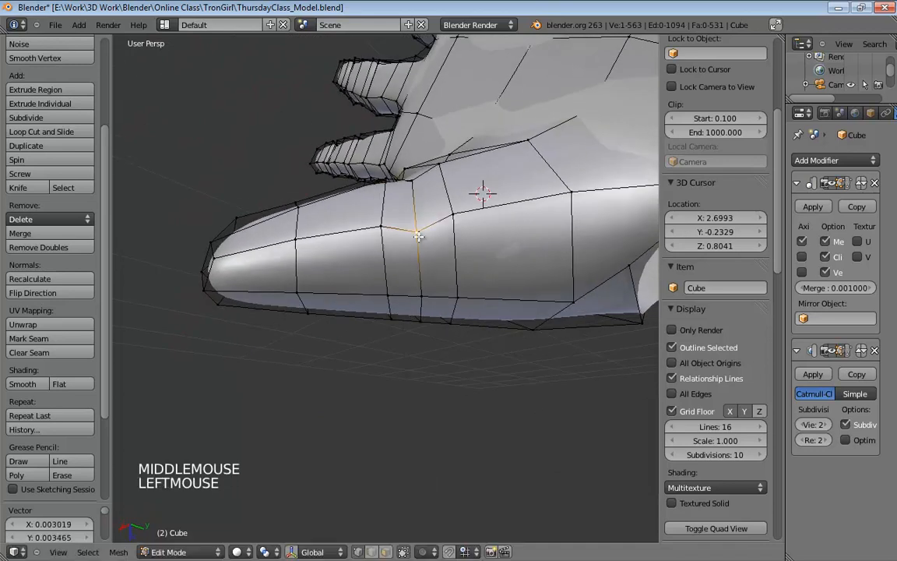
{"action": "middle_click_drag", "start_coordinate": [374, 204], "coordinate": [388, 275]}
{"action": "left_click", "coordinate": [384, 277]}
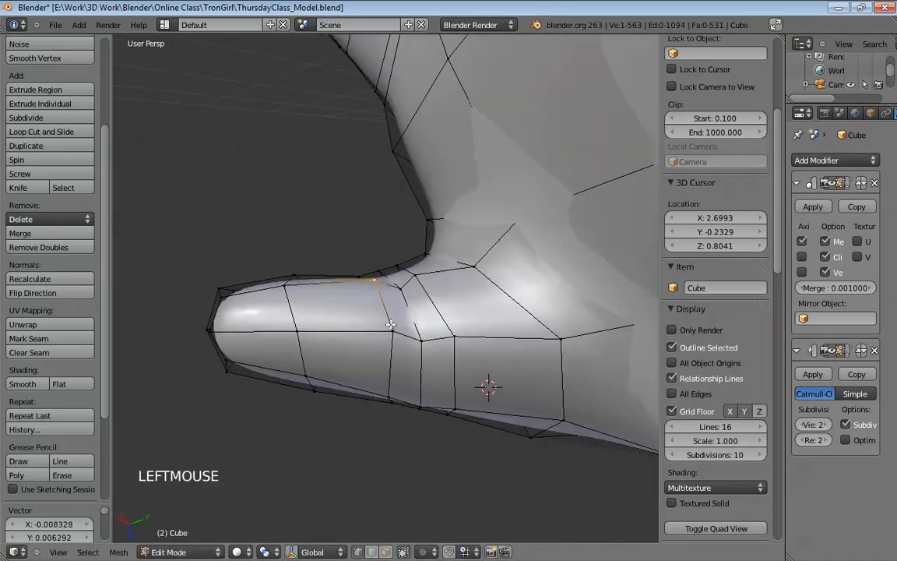
{"action": "middle_click_drag", "start_coordinate": [383, 336], "coordinate": [423, 275]}
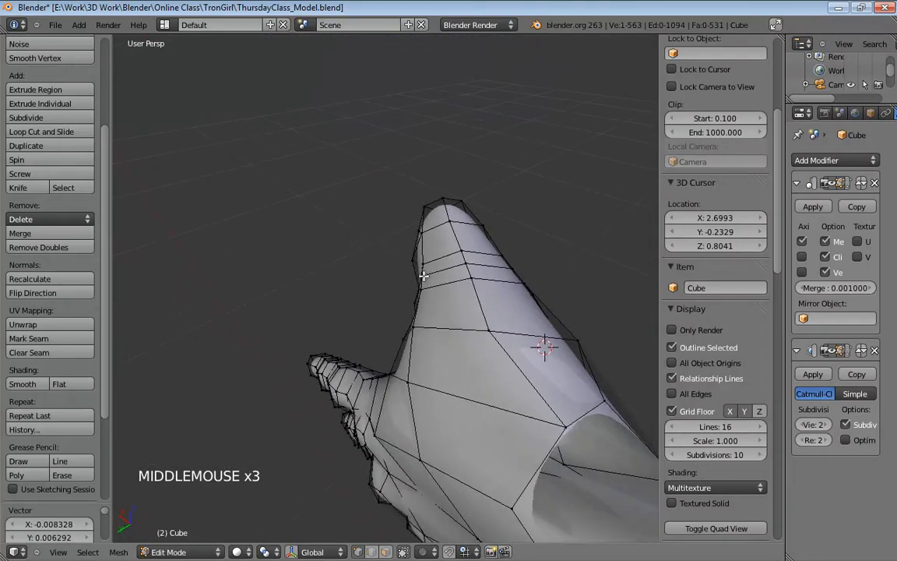
Step: Move three vertices of the middle joint loop together across the thumb's back and widen the loop at its sides
{"action": "left_click", "coordinate": [465, 265], "text": "shift"}
{"action": "middle_click_drag", "start_coordinate": [537, 270], "coordinate": [516, 281]}
{"action": "left_click", "coordinate": [496, 299], "text": "shift"}
{"action": "key", "text": "g"}
{"action": "left_click", "coordinate": [483, 244]}
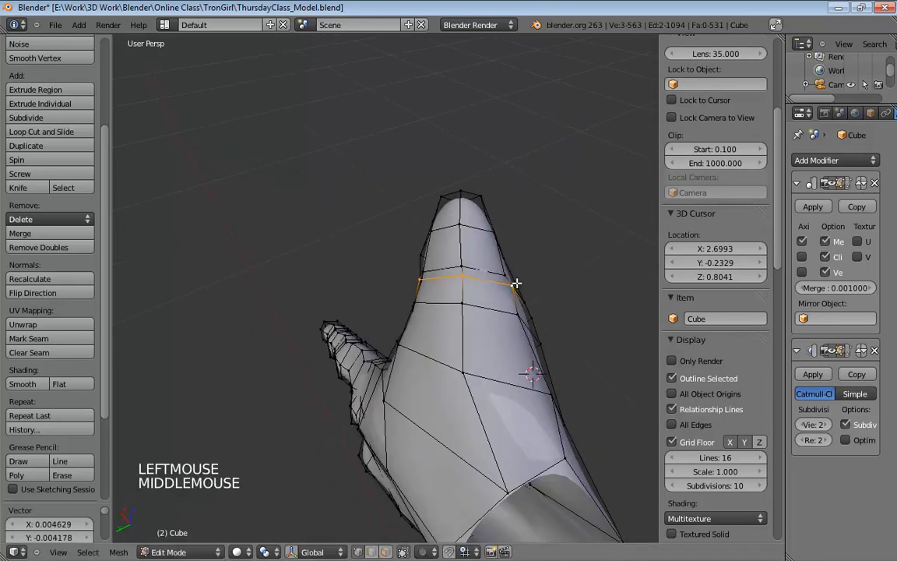
{"action": "left_click", "coordinate": [518, 285]}
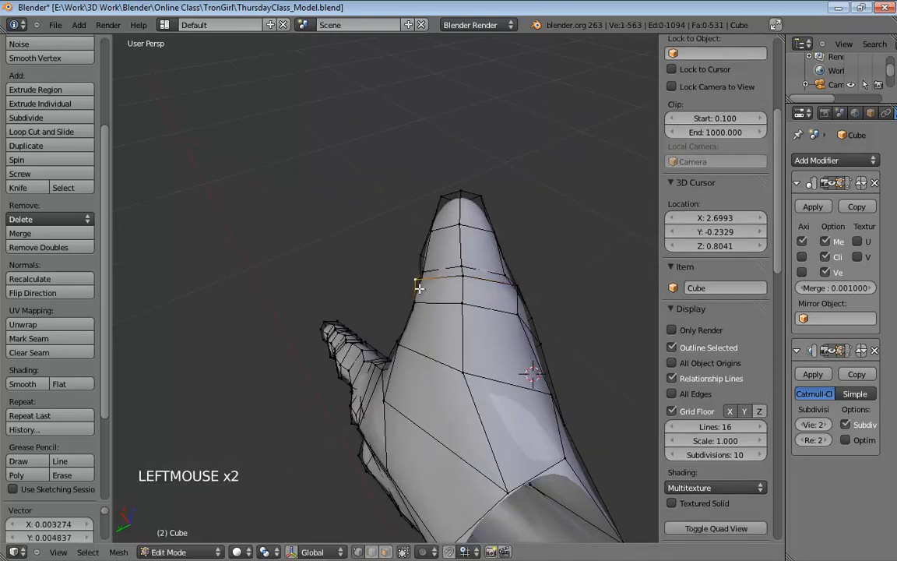
Step: Fine-tune individual vertices of the joint loops around the thumb to define the knuckle bulge and the narrowing beside it
{"action": "middle_click_drag", "start_coordinate": [419, 288], "coordinate": [387, 277], "text": "shift"}
{"action": "left_click", "coordinate": [398, 350]}
{"action": "left_click", "coordinate": [427, 326]}
{"action": "left_click_drag", "start_coordinate": [359, 280], "coordinate": [362, 261]}
{"action": "left_click_drag", "start_coordinate": [404, 291], "coordinate": [422, 285]}
{"action": "middle_click_drag", "start_coordinate": [407, 273], "coordinate": [398, 255]}
{"action": "left_click_drag", "start_coordinate": [382, 256], "coordinate": [378, 257]}
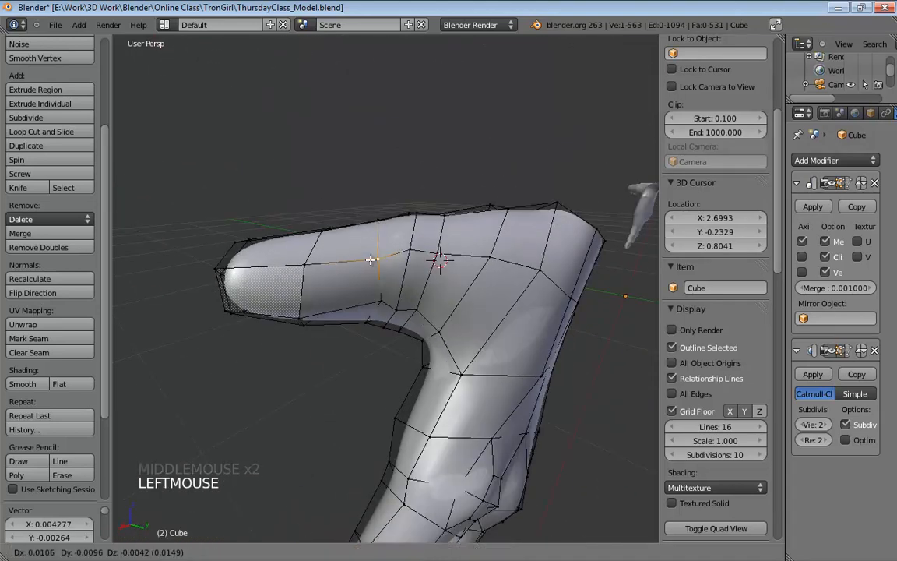
{"action": "middle_click_drag", "start_coordinate": [371, 260], "coordinate": [362, 215]}
{"action": "left_click_drag", "start_coordinate": [364, 212], "coordinate": [367, 214]}
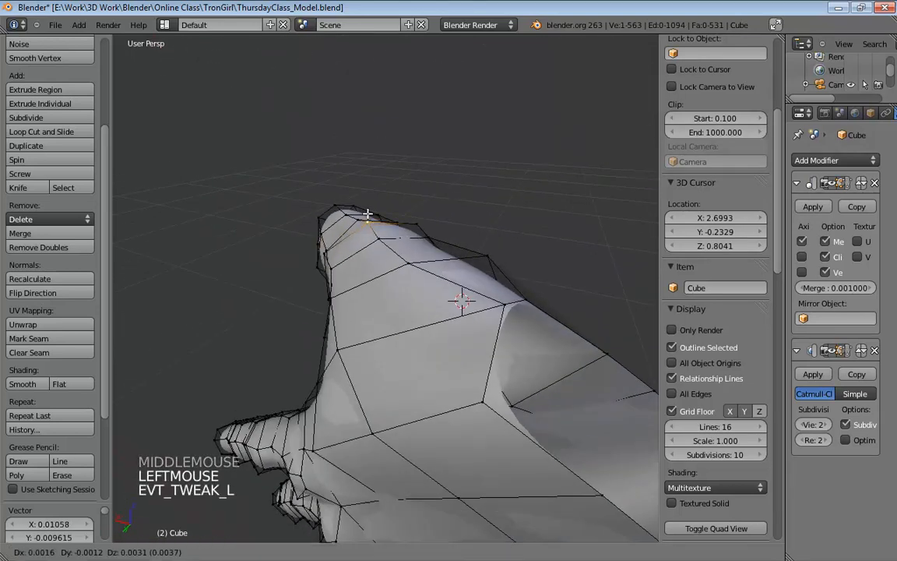
Step: Reposition the vertices on the back and outer side of the thumb's base between the knuckle and the wrist
{"action": "middle_click_drag", "start_coordinate": [366, 210], "coordinate": [480, 211]}
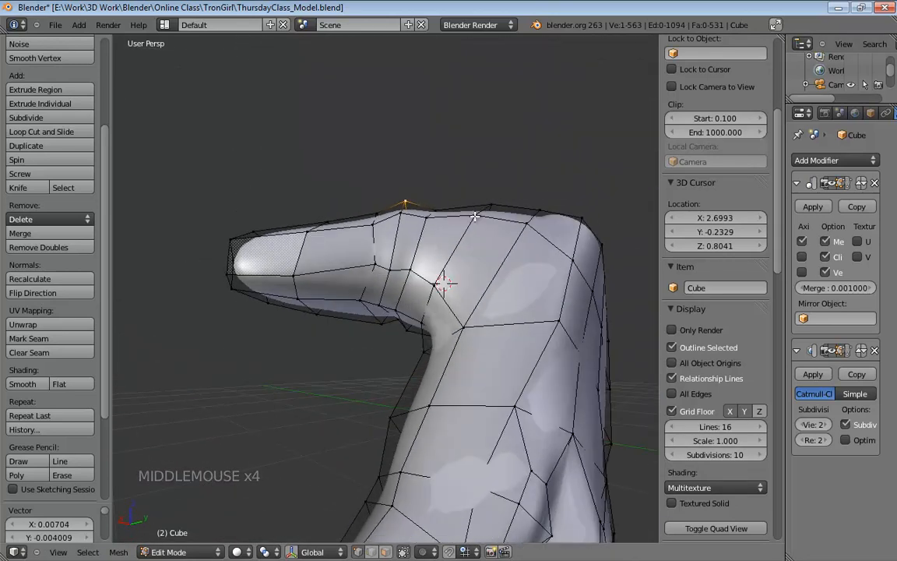
{"action": "left_click_drag", "start_coordinate": [477, 214], "coordinate": [467, 226]}
{"action": "middle_click_drag", "start_coordinate": [509, 207], "coordinate": [497, 225]}
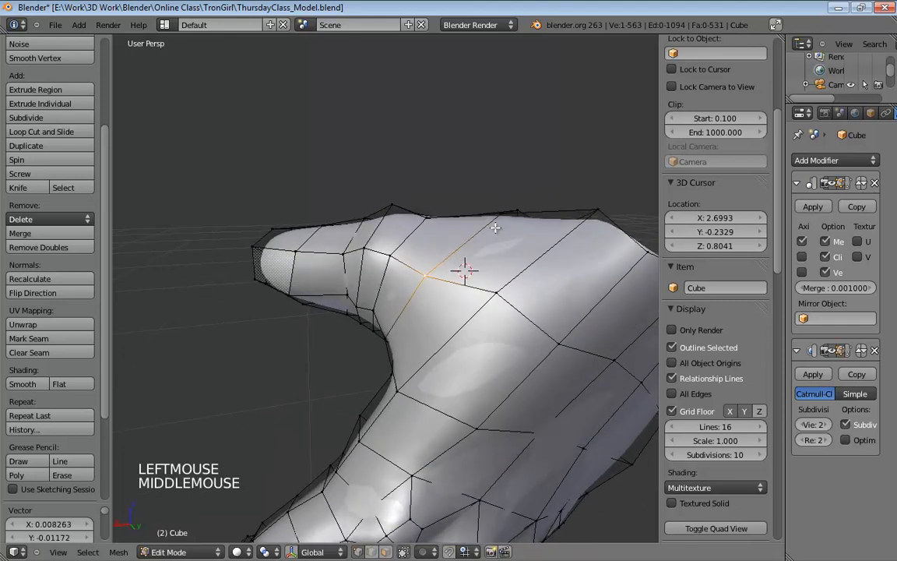
{"action": "left_click_drag", "start_coordinate": [497, 223], "coordinate": [486, 234]}
{"action": "middle_click_drag", "start_coordinate": [487, 235], "coordinate": [515, 303]}
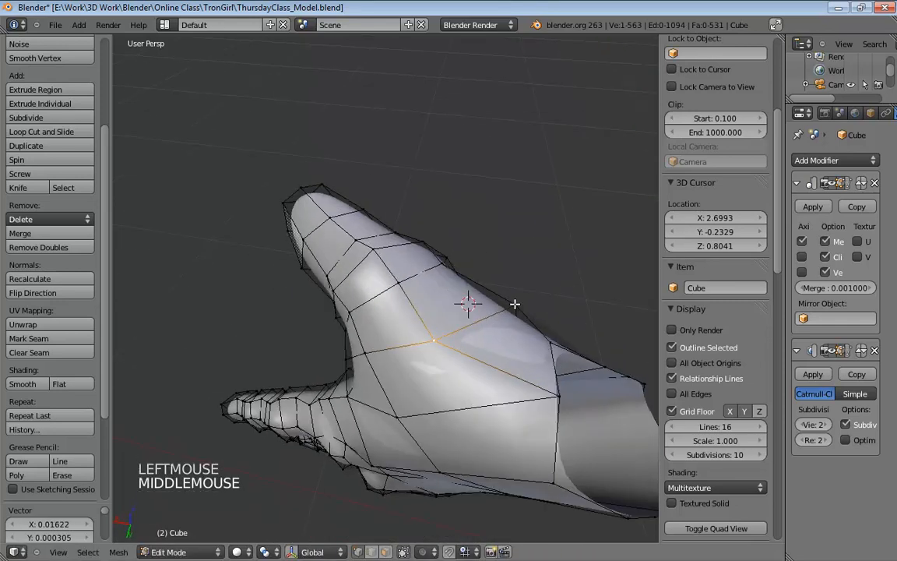
{"action": "left_click_drag", "start_coordinate": [509, 306], "coordinate": [511, 298]}
{"action": "middle_click_drag", "start_coordinate": [512, 298], "coordinate": [458, 313]}
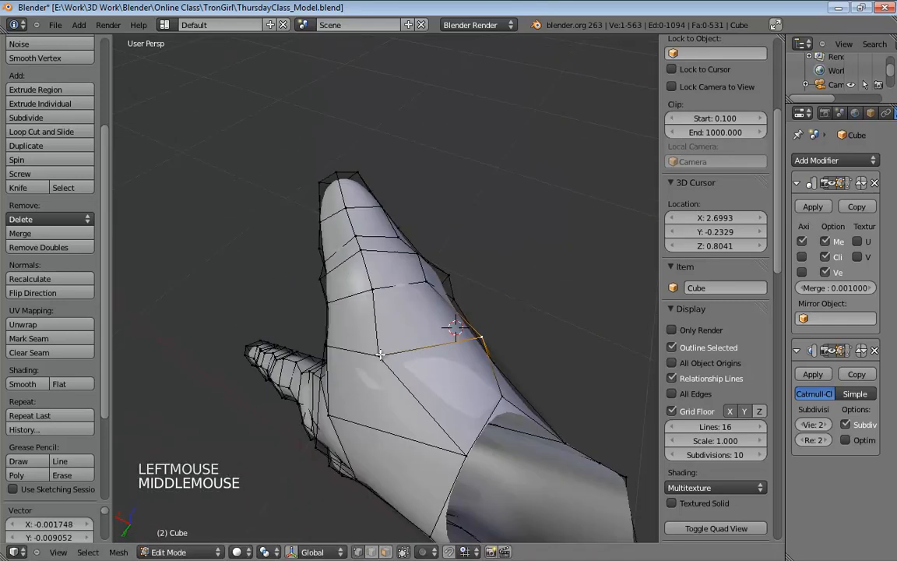
{"action": "left_click_drag", "start_coordinate": [385, 353], "coordinate": [402, 349]}
{"action": "middle_click_drag", "start_coordinate": [401, 349], "coordinate": [370, 337]}
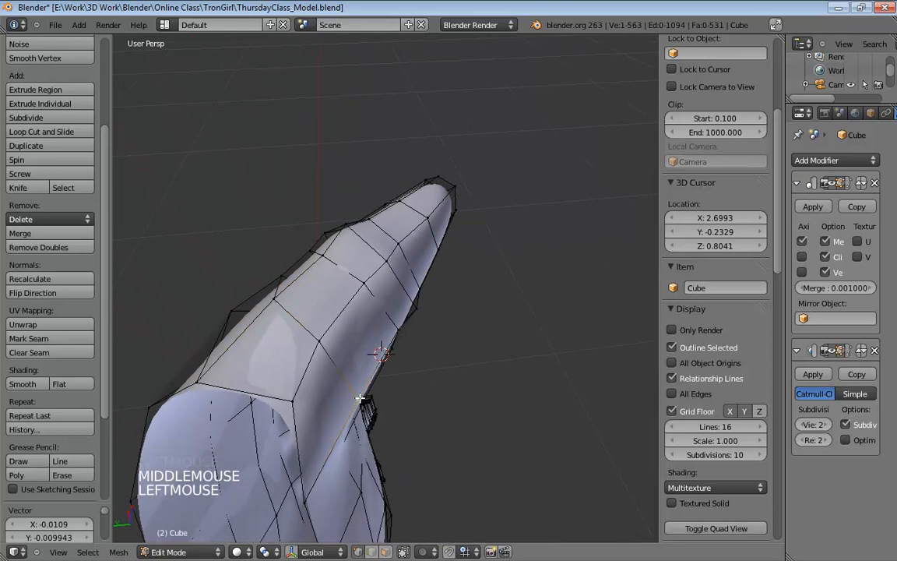
Step: Smooth the transition from the thumb's base to its joint by adjusting vertices on the palm side and near the finger web
{"action": "middle_click_drag", "start_coordinate": [360, 399], "coordinate": [304, 252]}
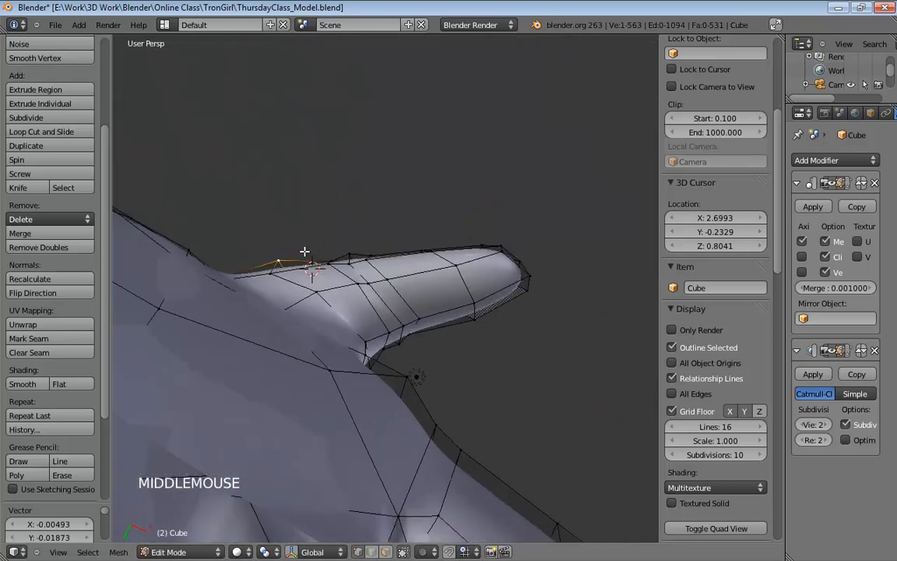
{"action": "left_click_drag", "start_coordinate": [279, 261], "coordinate": [314, 269]}
{"action": "middle_click_drag", "start_coordinate": [315, 269], "coordinate": [310, 311]}
{"action": "left_click_drag", "start_coordinate": [311, 309], "coordinate": [325, 324]}
{"action": "middle_click_drag", "start_coordinate": [426, 302], "coordinate": [333, 180]}
{"action": "middle_click_drag", "start_coordinate": [296, 237], "coordinate": [280, 282]}
{"action": "mouse_move", "coordinate": [310, 304]}
{"action": "left_mouse_down"}
{"action": "mouse_move", "coordinate": [309, 294]}
{"action": "mouse_move", "coordinate": [313, 308]}
{"action": "left_mouse_up"}
{"action": "middle_click_drag", "start_coordinate": [250, 290], "coordinate": [388, 260]}
{"action": "left_click_drag", "start_coordinate": [400, 265], "coordinate": [365, 257]}
{"action": "middle_click_drag", "start_coordinate": [391, 286], "coordinate": [452, 253]}
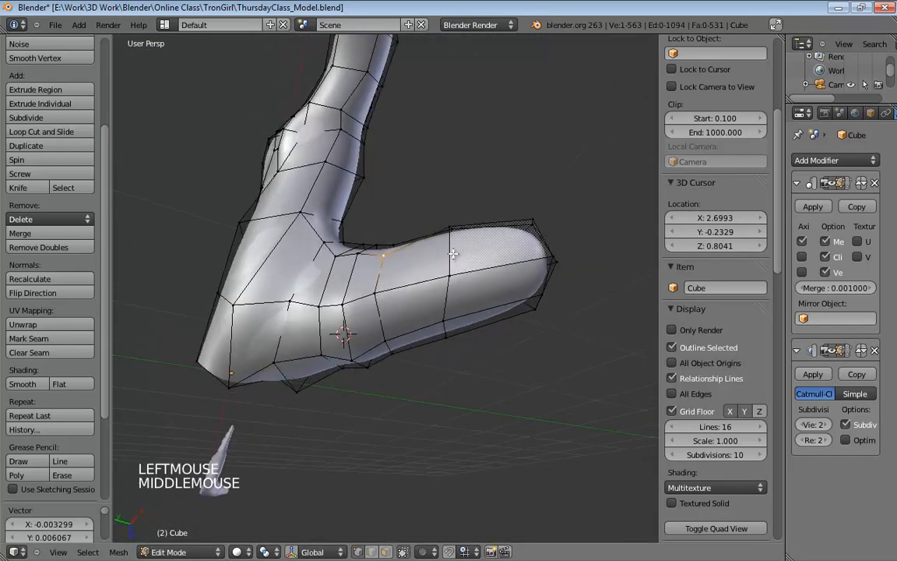
Step: Bevel the edge loop behind the thumb tip at a percentage of 0.240 and add an edge loop between the resulting loops
{"action": "key", "text": "ctrl+Tab"}
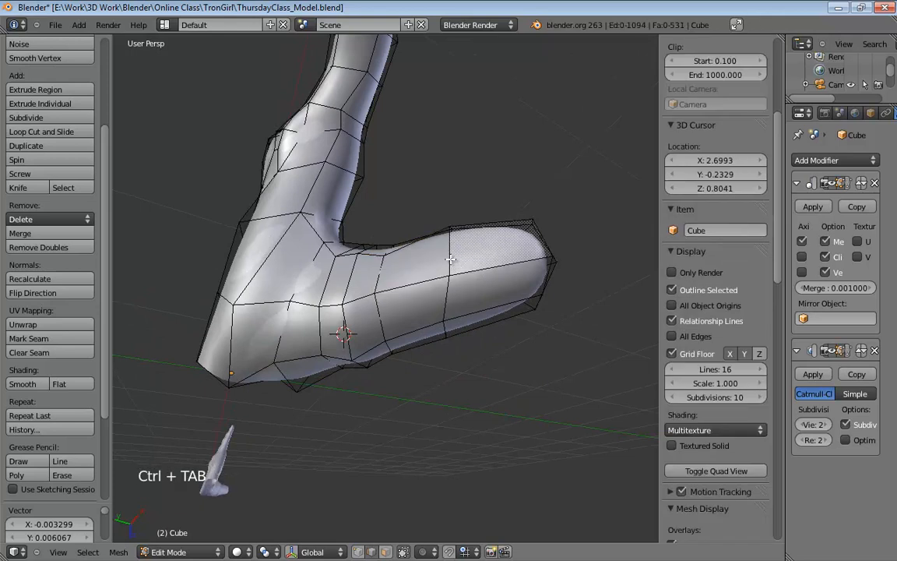
{"action": "left_click", "coordinate": [450, 258], "text": "alt"}
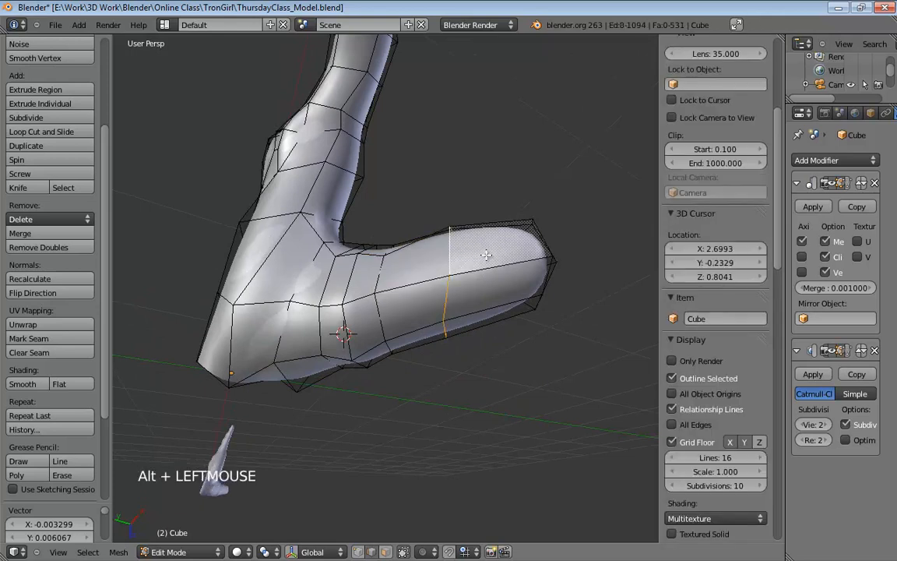
{"action": "key", "text": "w"}
{"action": "left_click", "coordinate": [486, 254]}
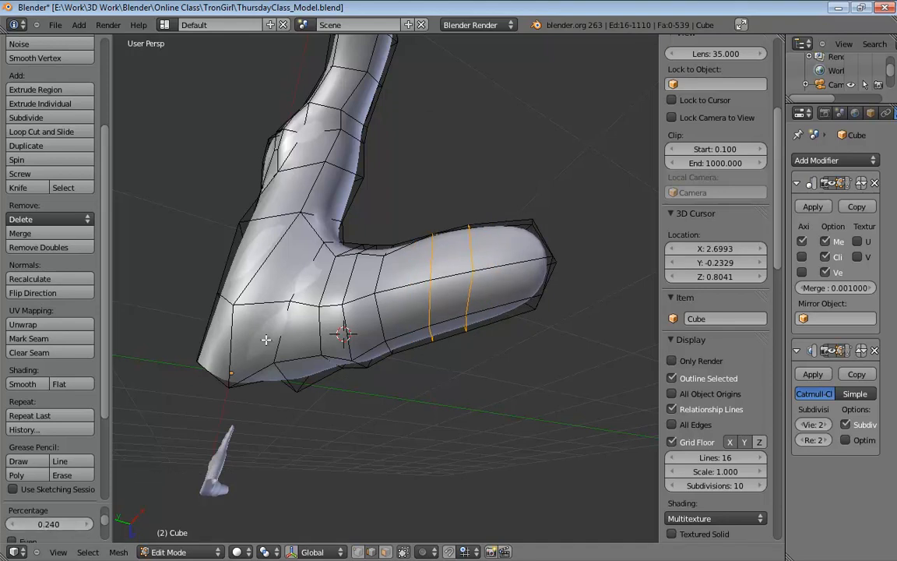
{"action": "key", "text": "ctrl+r"}
{"action": "middle_click_drag", "start_coordinate": [464, 257], "coordinate": [432, 220]}
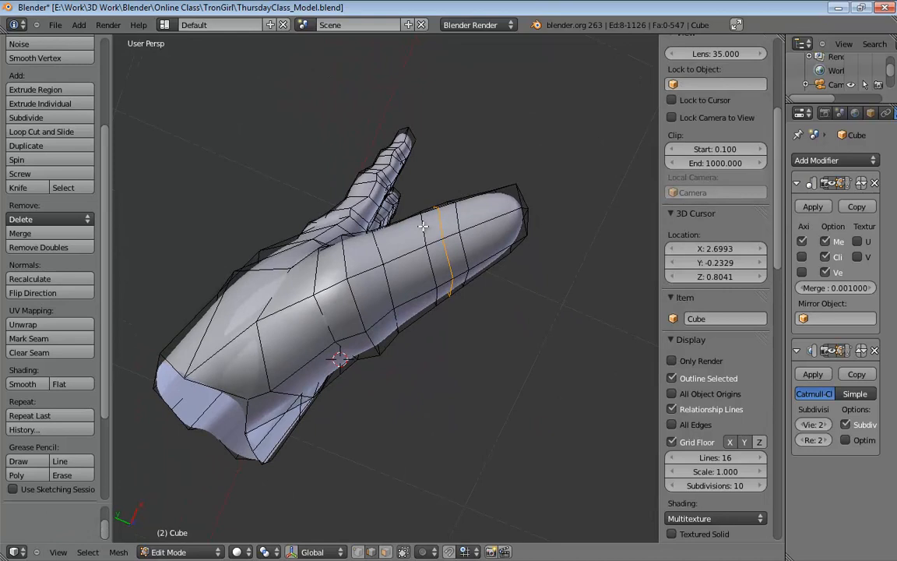
Step: Move the visible vertices of the new joint's palm-side loop toward the thumb's base, keeping the upper one closer to the tip
{"action": "key", "text": "ctrl+Tab"}
{"action": "left_click", "coordinate": [335, 271]}
{"action": "middle_click_drag", "start_coordinate": [335, 271], "coordinate": [450, 296]}
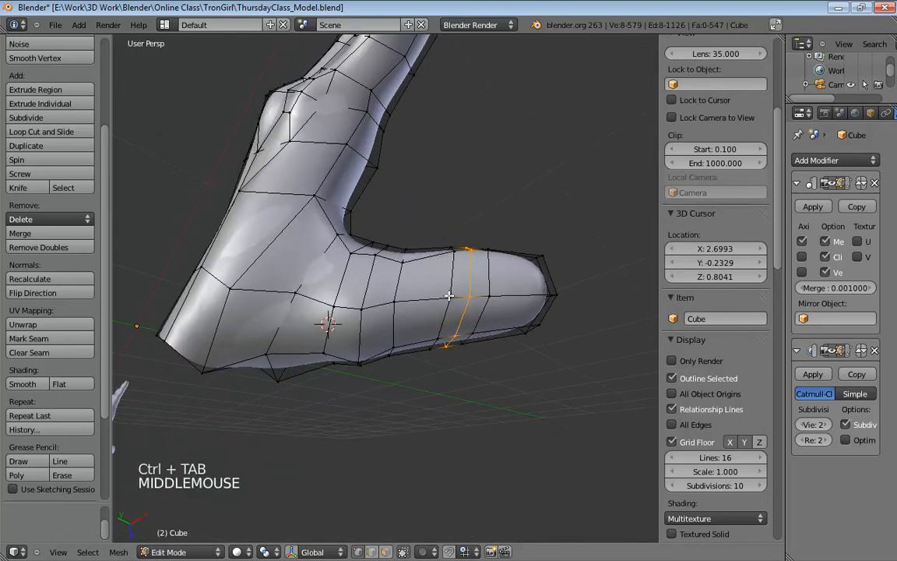
{"action": "left_click_drag", "start_coordinate": [449, 296], "coordinate": [427, 298]}
{"action": "left_click_drag", "start_coordinate": [445, 256], "coordinate": [440, 262]}
{"action": "left_click_drag", "start_coordinate": [437, 339], "coordinate": [425, 341]}
{"action": "left_click_drag", "start_coordinate": [433, 300], "coordinate": [420, 302]}
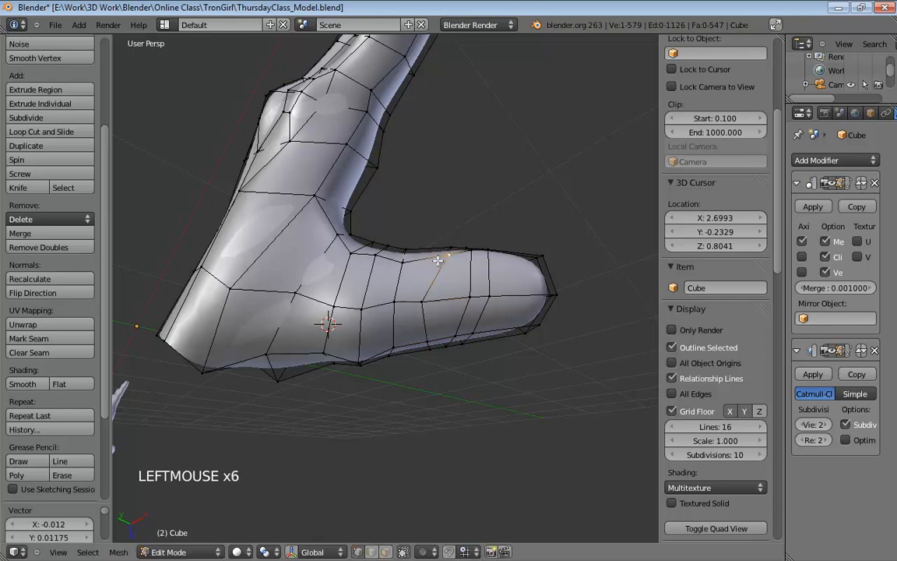
{"action": "left_click_drag", "start_coordinate": [437, 260], "coordinate": [453, 259]}
Step: Reposition the same loop's remaining vertices around the thumb's outer and palm-facing sides
{"action": "middle_click_drag", "start_coordinate": [487, 303], "coordinate": [466, 156]}
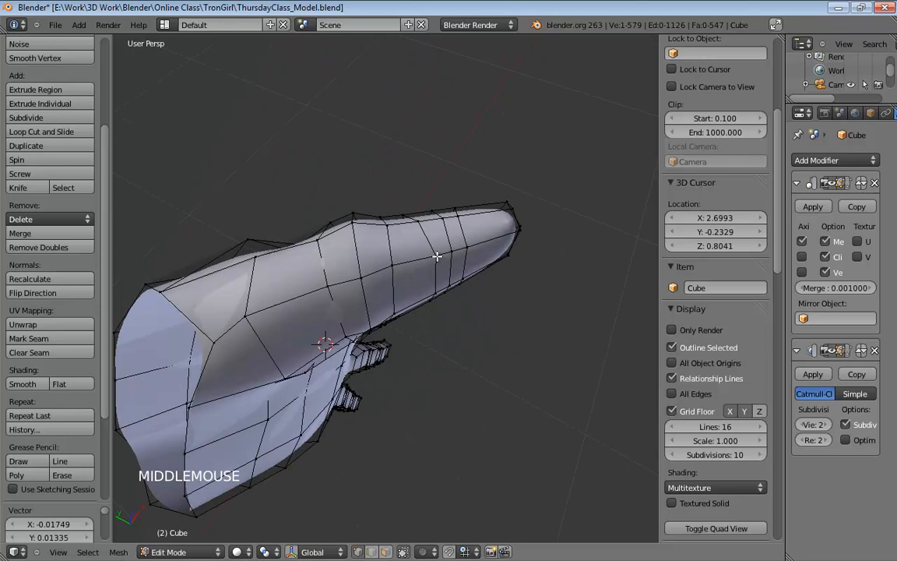
{"action": "left_click", "coordinate": [424, 204]}
{"action": "middle_click_drag", "start_coordinate": [424, 204], "coordinate": [424, 281]}
{"action": "left_click", "coordinate": [406, 295]}
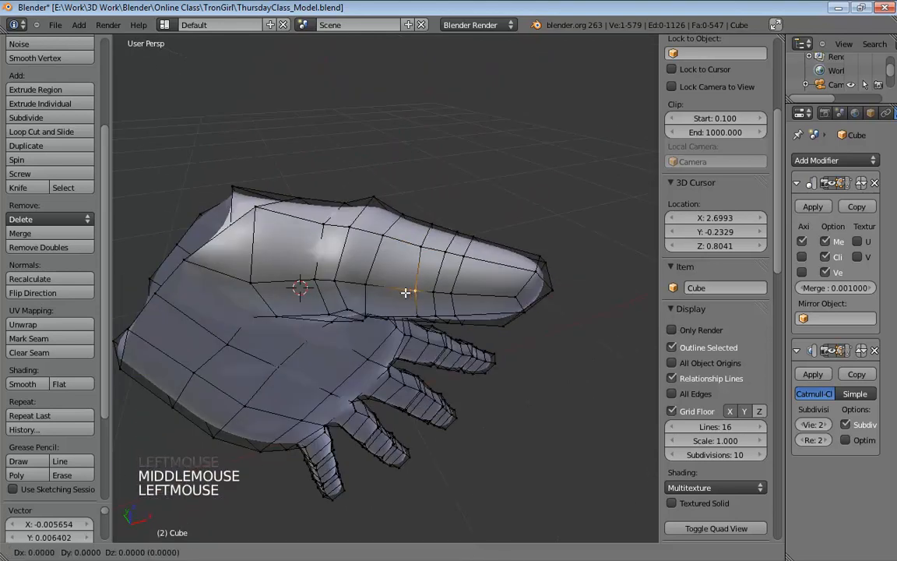
{"action": "left_click_drag", "start_coordinate": [411, 295], "coordinate": [421, 294]}
{"action": "middle_click_drag", "start_coordinate": [422, 293], "coordinate": [417, 274]}
{"action": "left_click_drag", "start_coordinate": [415, 277], "coordinate": [418, 307]}
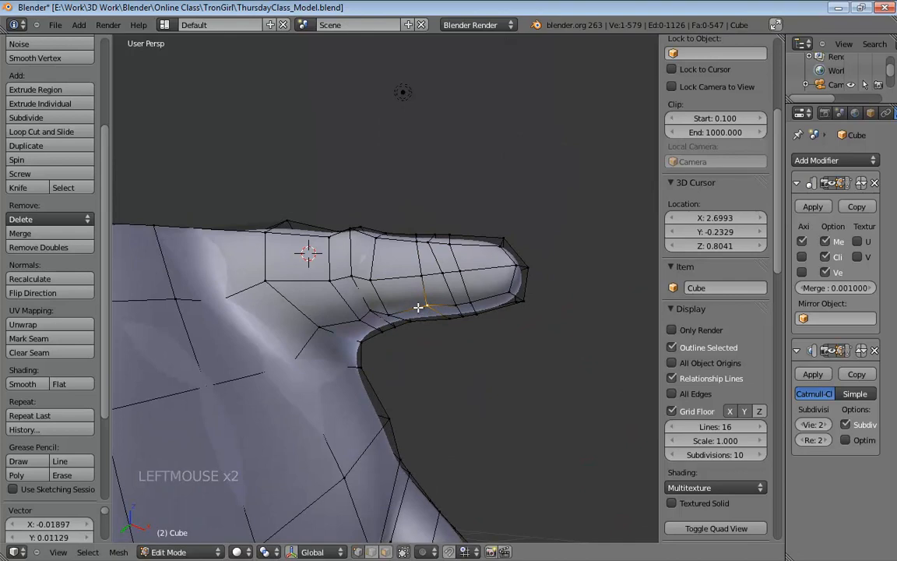
Step: Even out the front knuckle's edge loops by repositioning their vertices along the thumb's web-facing underside
{"action": "left_click", "coordinate": [437, 273]}
{"action": "left_click", "coordinate": [434, 304]}
{"action": "middle_click_drag", "start_coordinate": [435, 304], "coordinate": [365, 251]}
{"action": "left_click_drag", "start_coordinate": [364, 252], "coordinate": [367, 258]}
{"action": "middle_click_drag", "start_coordinate": [367, 259], "coordinate": [355, 331]}
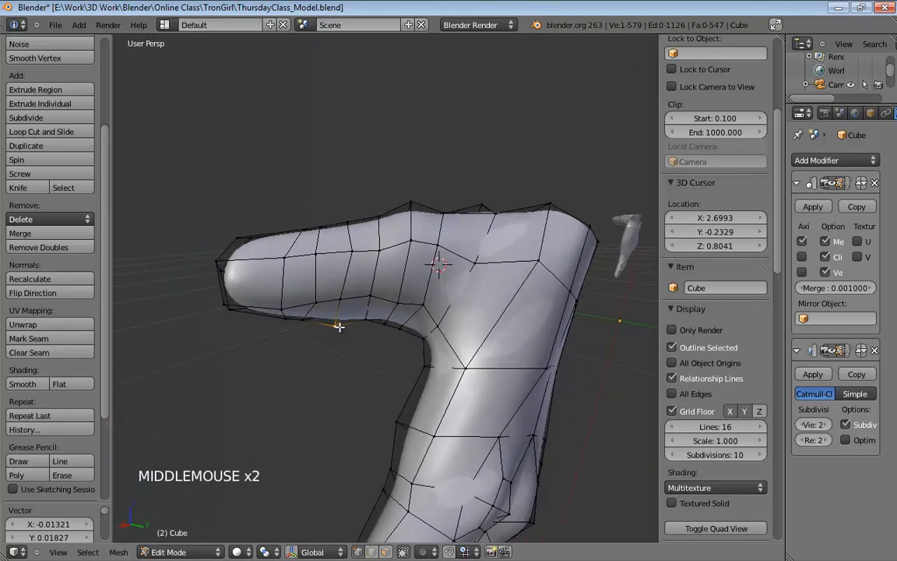
{"action": "left_click", "coordinate": [350, 323]}
{"action": "left_click", "coordinate": [400, 326]}
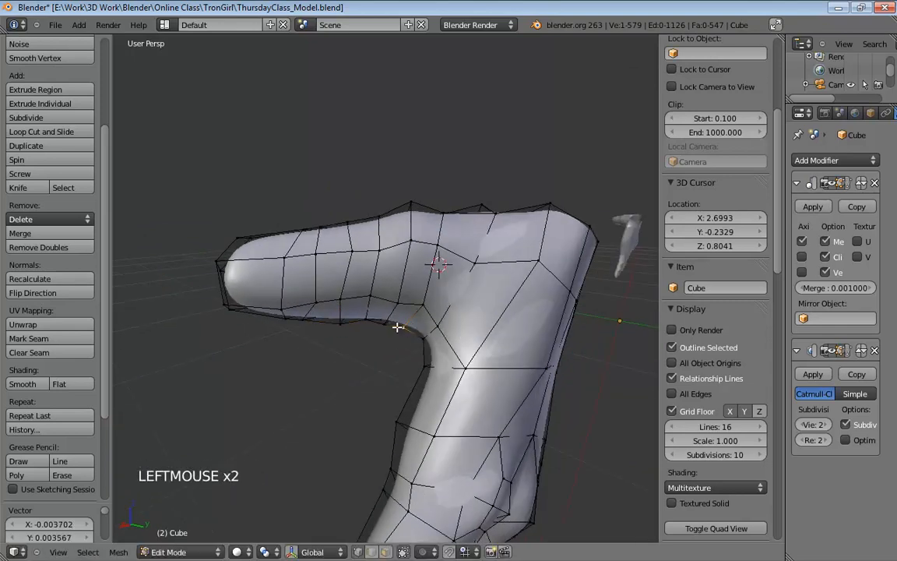
{"action": "left_click_drag", "start_coordinate": [398, 327], "coordinate": [396, 319]}
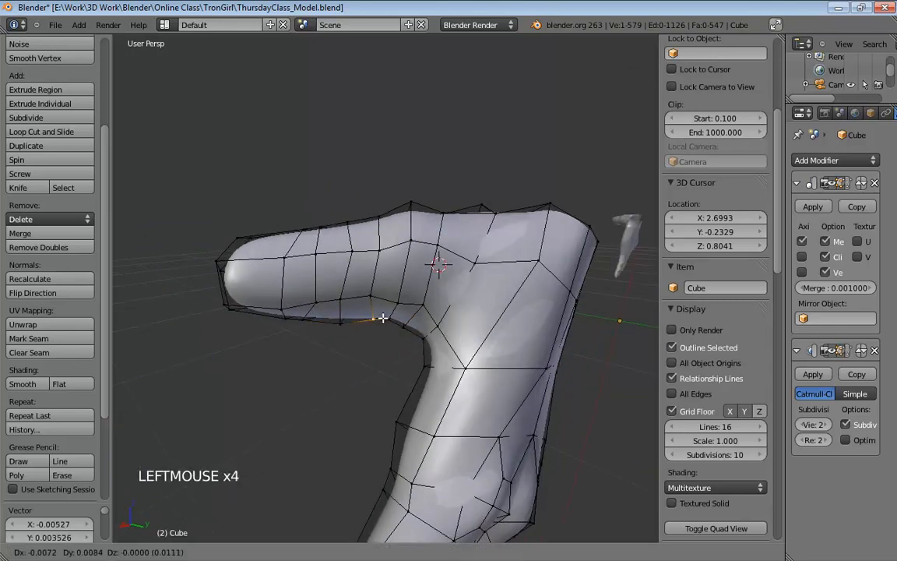
{"action": "left_click", "coordinate": [384, 298]}
{"action": "middle_click_drag", "start_coordinate": [384, 299], "coordinate": [366, 310]}
{"action": "left_click_drag", "start_coordinate": [366, 311], "coordinate": [368, 314]}
{"action": "left_click_drag", "start_coordinate": [357, 287], "coordinate": [364, 286]}
Step: Reposition the front knuckle loops' vertices around the thumb's back and lower edge, shifting them toward the thumb's base
{"action": "middle_click_drag", "start_coordinate": [363, 286], "coordinate": [327, 257]}
{"action": "left_click", "coordinate": [313, 220]}
{"action": "left_click_drag", "start_coordinate": [330, 259], "coordinate": [341, 301]}
{"action": "middle_click_drag", "start_coordinate": [334, 326], "coordinate": [316, 263]}
{"action": "left_click_drag", "start_coordinate": [318, 266], "coordinate": [347, 281]}
{"action": "middle_click_drag", "start_coordinate": [347, 282], "coordinate": [334, 350]}
{"action": "middle_click_drag", "start_coordinate": [290, 280], "coordinate": [339, 289]}
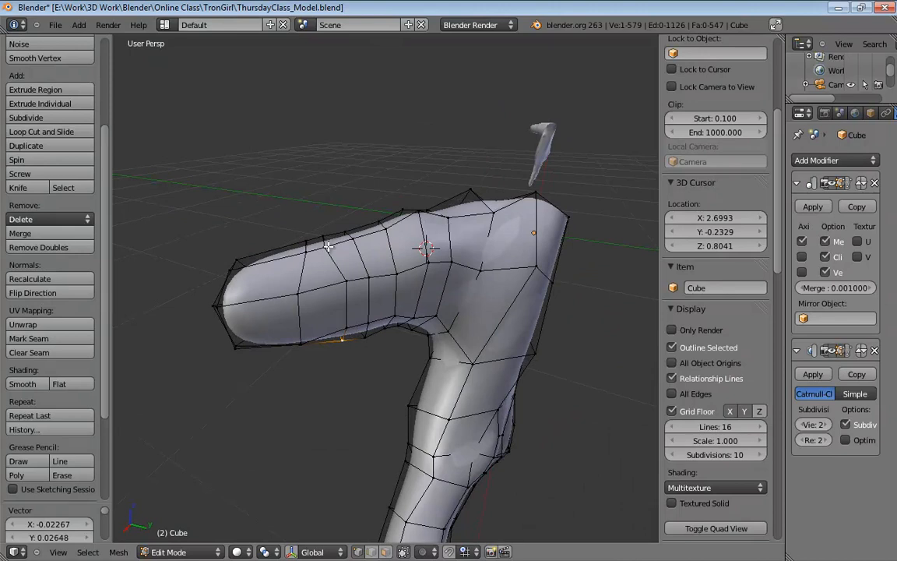
Step: Move the tip-side knuckle loop's vertices on the back of the thumb toward the base, close to the middle loop
{"action": "left_click", "coordinate": [309, 225]}
{"action": "middle_click_drag", "start_coordinate": [311, 226], "coordinate": [320, 242]}
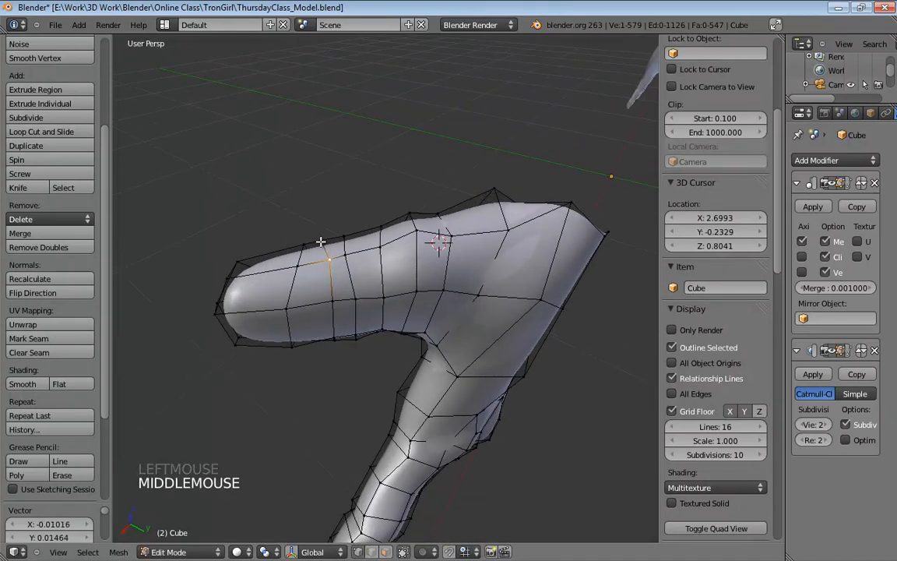
{"action": "left_click", "coordinate": [296, 245]}
{"action": "left_click_drag", "start_coordinate": [310, 267], "coordinate": [315, 268]}
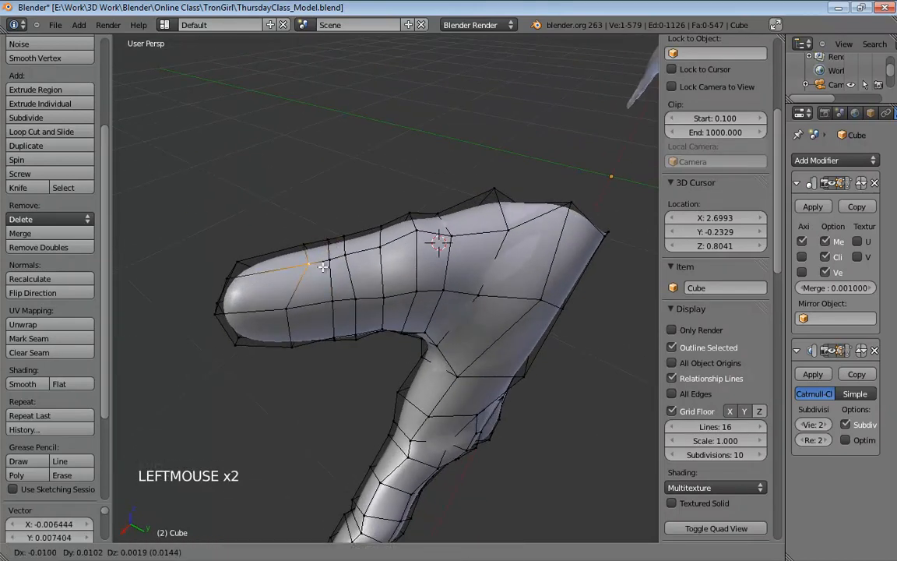
{"action": "left_click", "coordinate": [310, 244]}
{"action": "left_click_drag", "start_coordinate": [311, 304], "coordinate": [315, 301]}
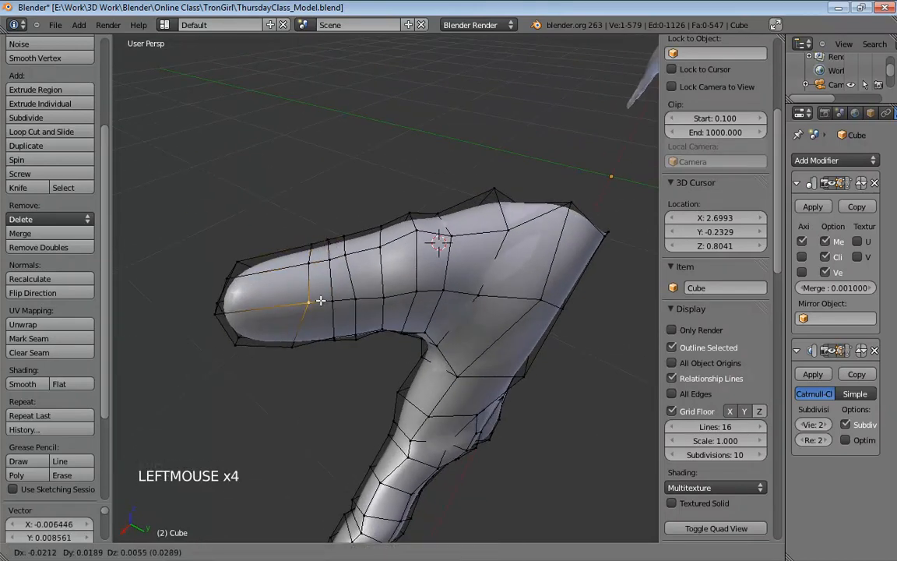
Step: Bring the tip-side loop's remaining vertices on the underside and palm-facing side closer to the knuckle's middle loop
{"action": "middle_click_drag", "start_coordinate": [320, 300], "coordinate": [390, 197]}
{"action": "left_click", "coordinate": [310, 303]}
{"action": "left_click_drag", "start_coordinate": [358, 195], "coordinate": [373, 212]}
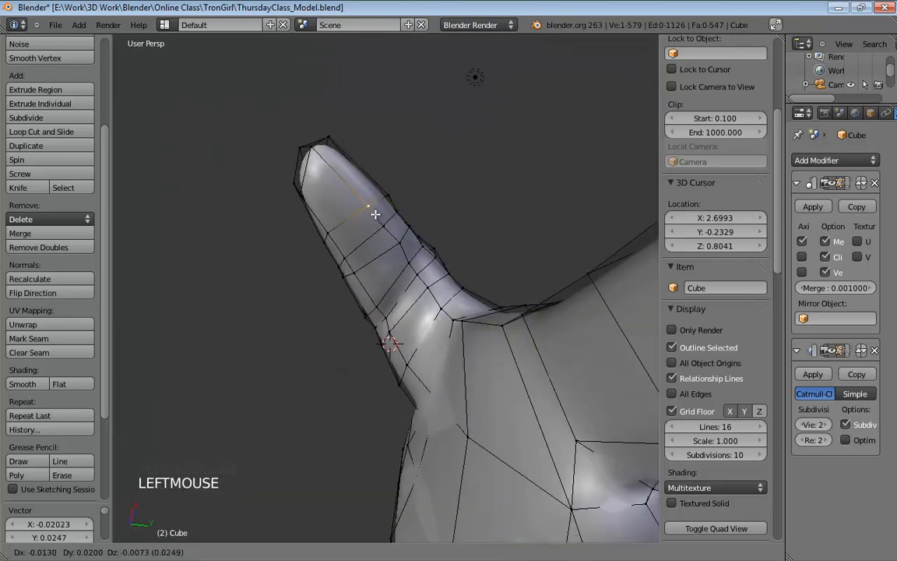
{"action": "middle_click_drag", "start_coordinate": [372, 212], "coordinate": [525, 294]}
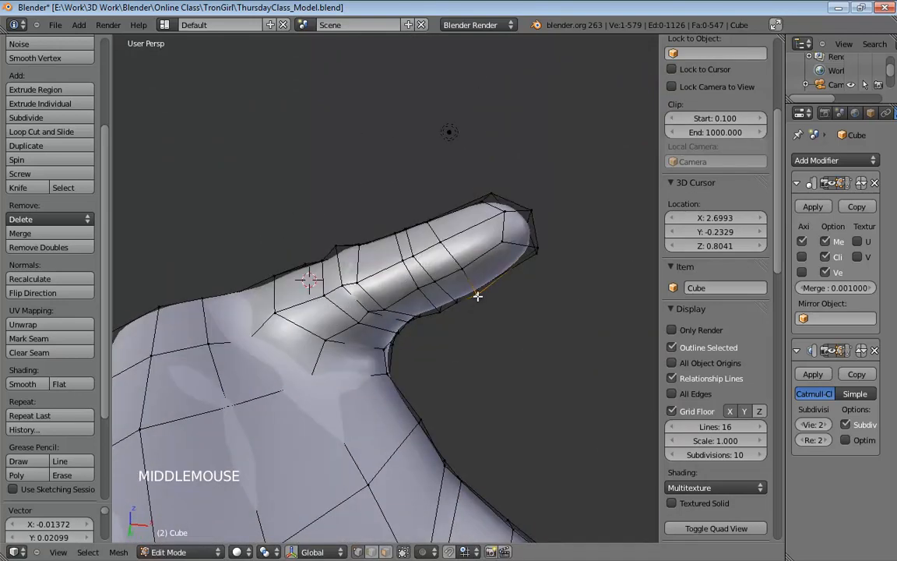
{"action": "left_click_drag", "start_coordinate": [478, 296], "coordinate": [468, 291]}
{"action": "middle_click_drag", "start_coordinate": [469, 290], "coordinate": [454, 253]}
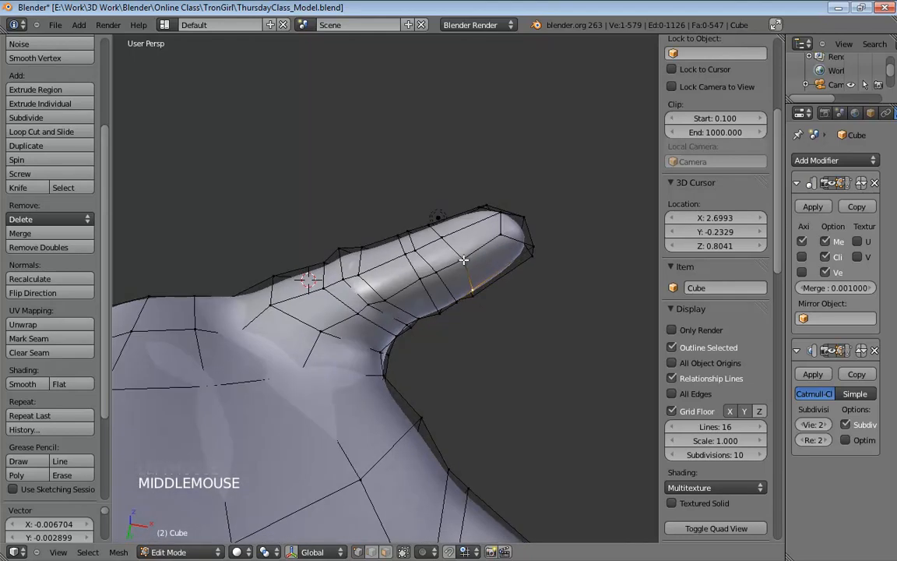
{"action": "left_click_drag", "start_coordinate": [413, 257], "coordinate": [441, 268]}
{"action": "middle_click_drag", "start_coordinate": [441, 268], "coordinate": [475, 395]}
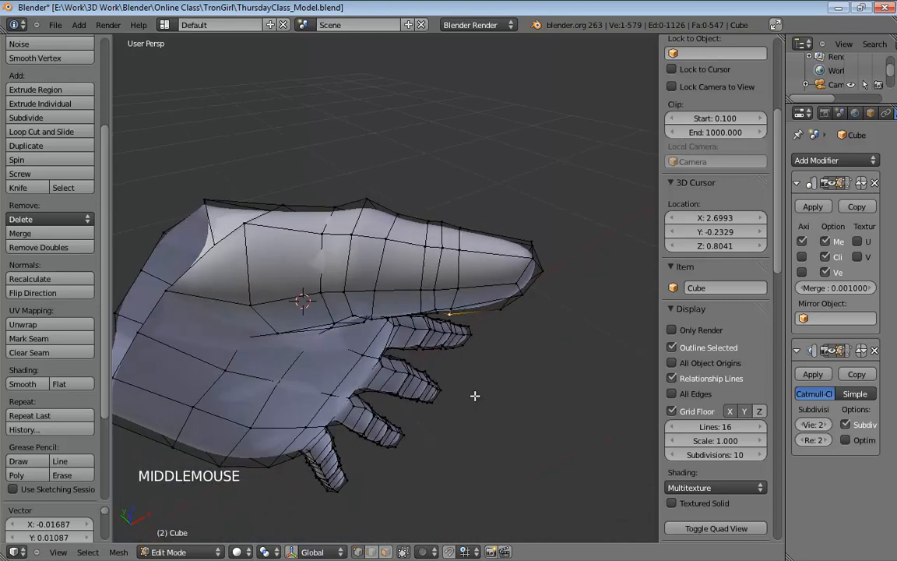
Step: Select three palm-side vertices of the knuckle's middle loop and push them into the thumb as a crease
{"action": "left_click", "coordinate": [434, 290]}
{"action": "middle_click_drag", "start_coordinate": [434, 290], "coordinate": [444, 314]}
{"action": "left_click", "coordinate": [444, 314], "text": "shift"}
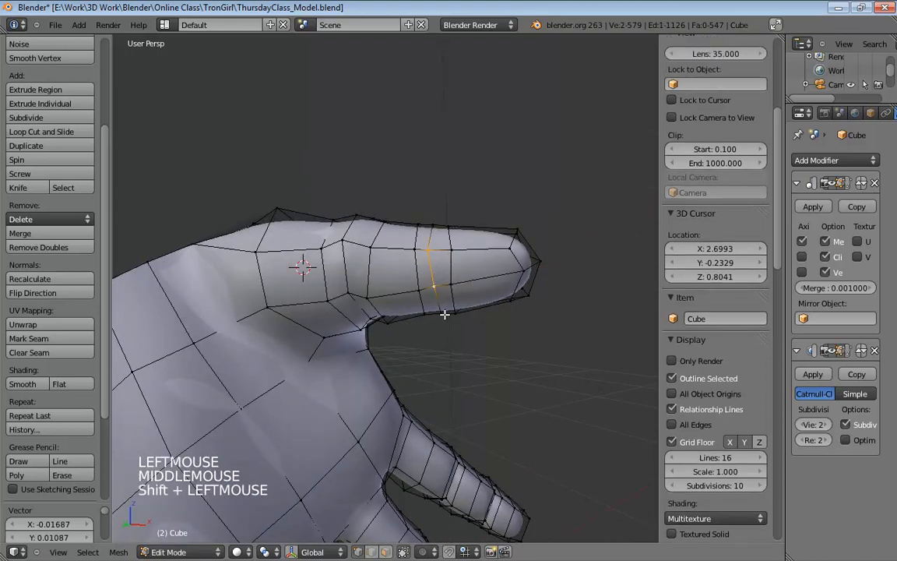
{"action": "middle_click_drag", "start_coordinate": [451, 273], "coordinate": [475, 395]}
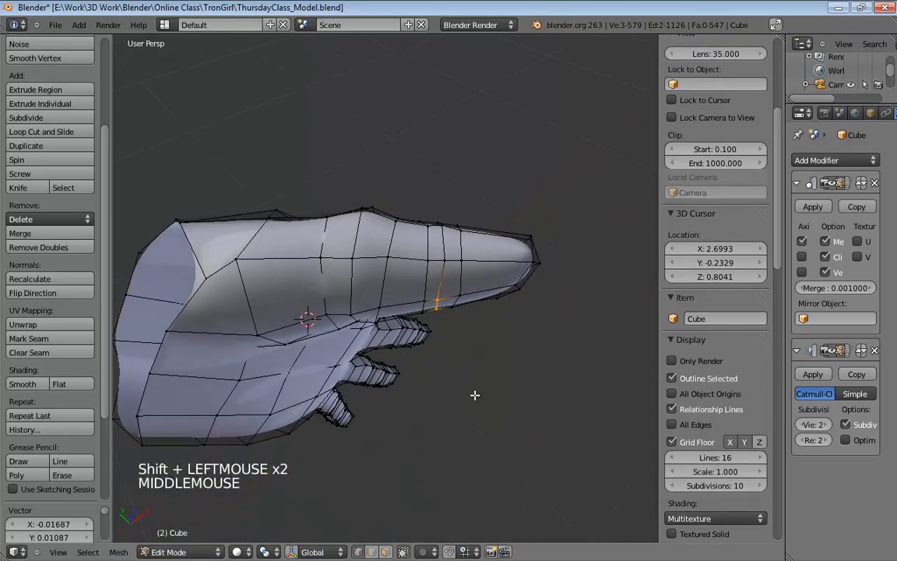
{"action": "key", "text": "g"}
{"action": "left_click", "coordinate": [476, 352]}
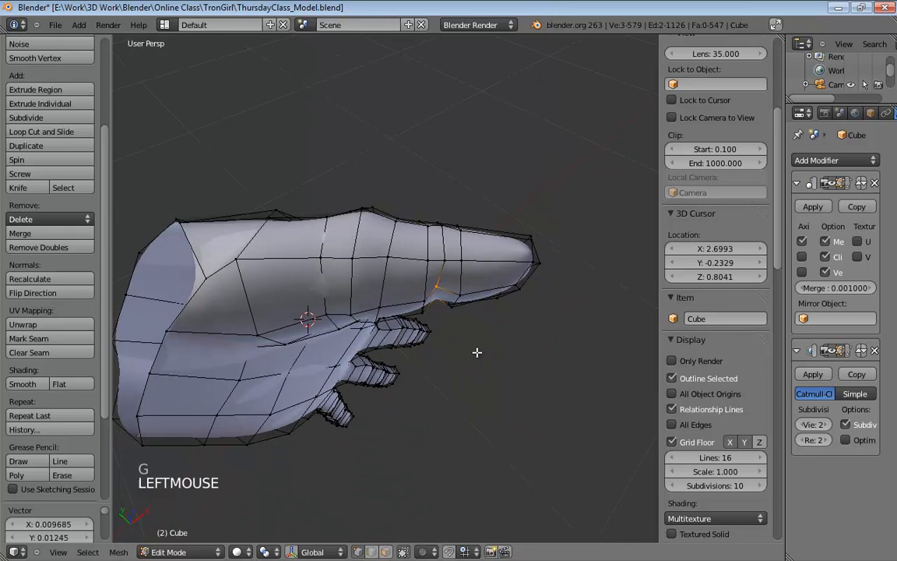
Step: Refine the palm-side crease by pulling individual vertices beside it into line with the joint
{"action": "middle_click_drag", "start_coordinate": [476, 353], "coordinate": [450, 283]}
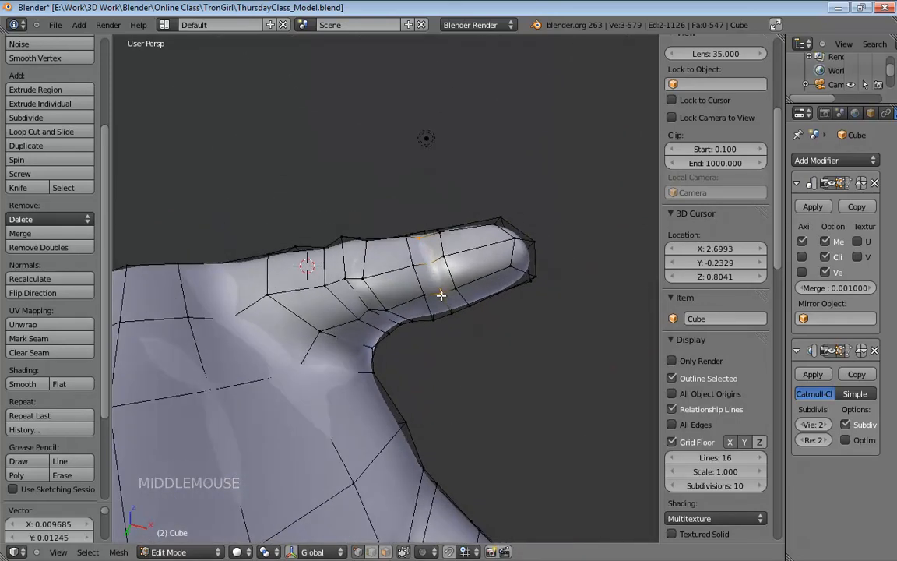
{"action": "left_click_drag", "start_coordinate": [440, 295], "coordinate": [439, 283]}
{"action": "middle_click_drag", "start_coordinate": [439, 282], "coordinate": [461, 330]}
{"action": "mouse_move", "coordinate": [425, 245]}
{"action": "left_mouse_down"}
{"action": "mouse_move", "coordinate": [433, 250]}
{"action": "mouse_move", "coordinate": [430, 231]}
{"action": "left_mouse_up"}
{"action": "middle_click_drag", "start_coordinate": [504, 323], "coordinate": [482, 336]}
Step: Raise vertices along the back of the front knuckle to give the joint a bump
{"action": "middle_click_drag", "start_coordinate": [505, 258], "coordinate": [427, 218]}
{"action": "left_click_drag", "start_coordinate": [433, 211], "coordinate": [438, 207]}
{"action": "left_click_drag", "start_coordinate": [432, 248], "coordinate": [472, 242]}
{"action": "middle_click_drag", "start_coordinate": [445, 238], "coordinate": [369, 211]}
{"action": "left_click_drag", "start_coordinate": [333, 218], "coordinate": [336, 205]}
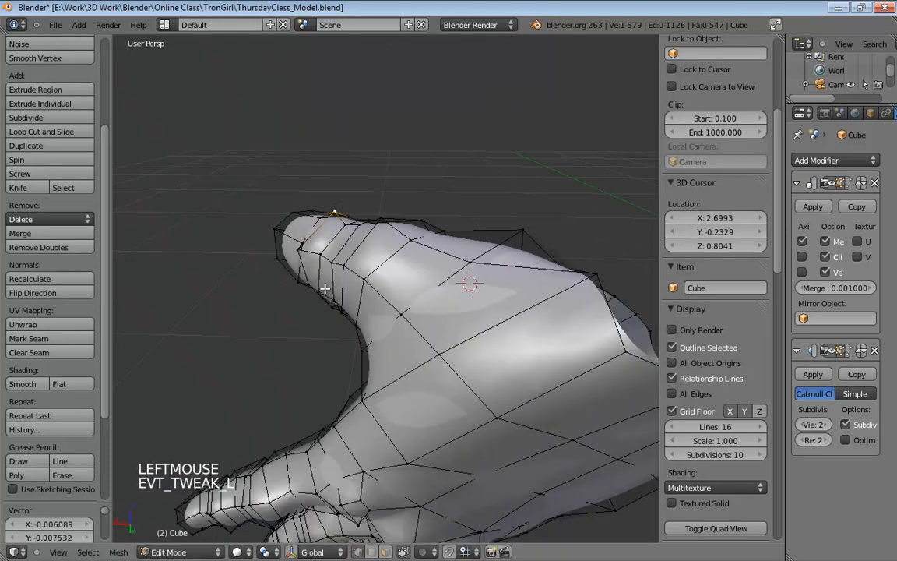
Step: Add an edge loop between the thumb tip and the front knuckle and adjust its position at the side
{"action": "middle_click_drag", "start_coordinate": [304, 296], "coordinate": [382, 159]}
{"action": "key", "text": "ctrl+r"}
{"action": "left_click", "coordinate": [278, 274]}
{"action": "left_click", "coordinate": [380, 176]}
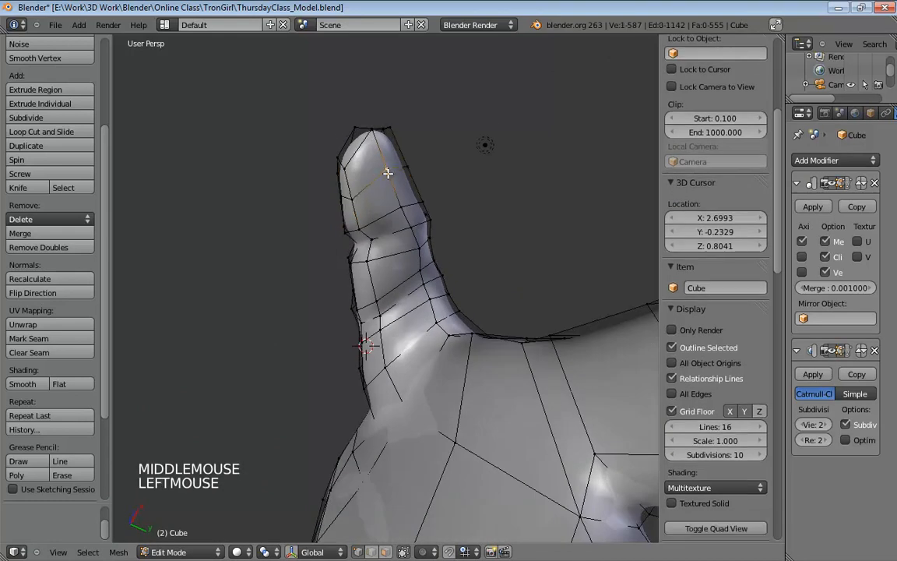
{"action": "left_click_drag", "start_coordinate": [352, 200], "coordinate": [353, 167]}
Step: Select three vertices on the upper edge of the thumb's end and move them slightly down
{"action": "middle_click_drag", "start_coordinate": [353, 167], "coordinate": [279, 279]}
{"action": "left_click", "coordinate": [492, 317]}
{"action": "left_click", "coordinate": [280, 271]}
{"action": "left_click", "coordinate": [440, 271], "text": "shift"}
{"action": "left_click", "coordinate": [451, 270], "text": "shift"}
{"action": "key", "text": "g"}
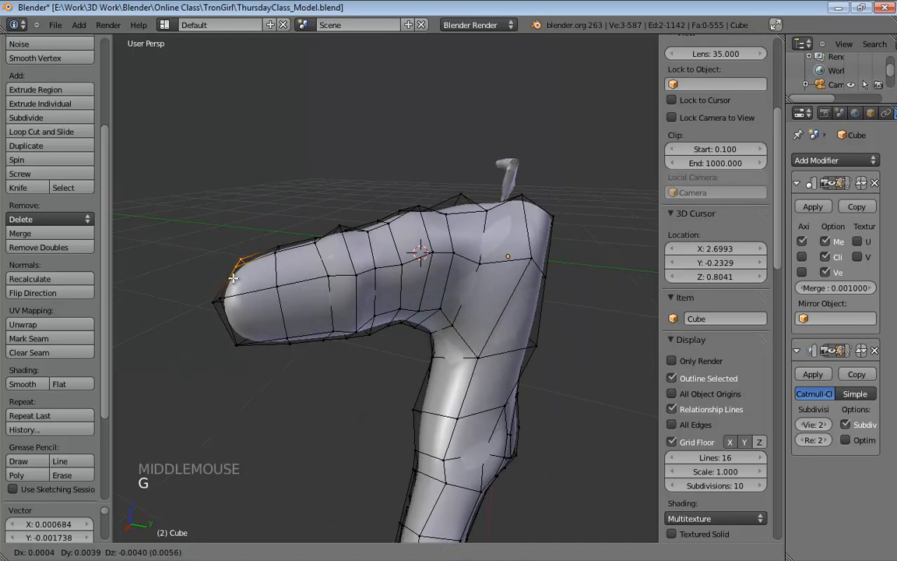
{"action": "left_click", "coordinate": [233, 281]}
Step: Select three neighbouring vertices near the opposite side of the thumb's end and move them to round the tip
{"action": "middle_click_drag", "start_coordinate": [212, 324], "coordinate": [294, 195]}
{"action": "left_click", "coordinate": [252, 309]}
{"action": "left_click", "coordinate": [293, 279], "text": "shift"}
{"action": "left_click", "coordinate": [304, 271], "text": "shift"}
{"action": "key", "text": "g"}
{"action": "left_click", "coordinate": [290, 291]}
Step: Pull the vertex behind the thumb tip inward, then reposition the tip's corner vertex and a side vertex to smooth the outline
{"action": "left_click", "coordinate": [295, 195]}
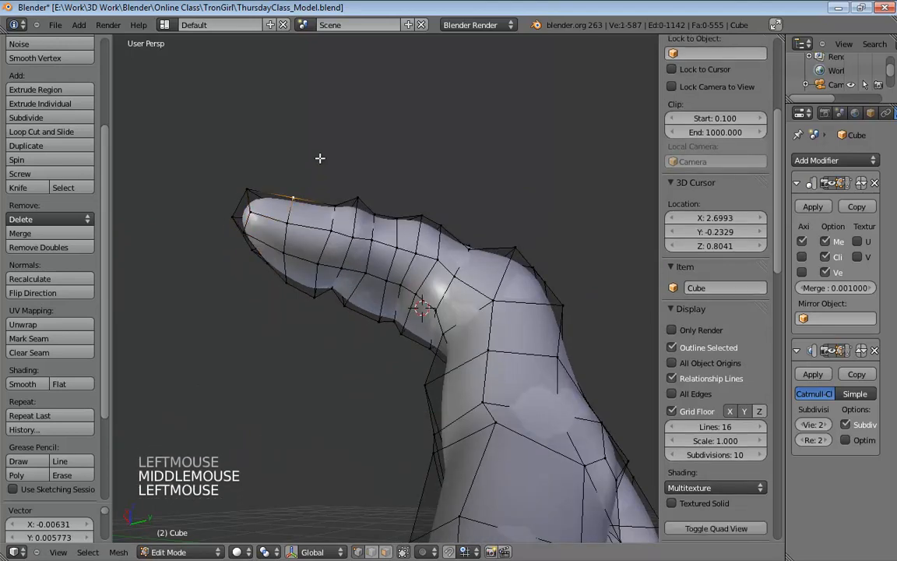
{"action": "key", "text": "g"}
{"action": "left_click", "coordinate": [254, 186]}
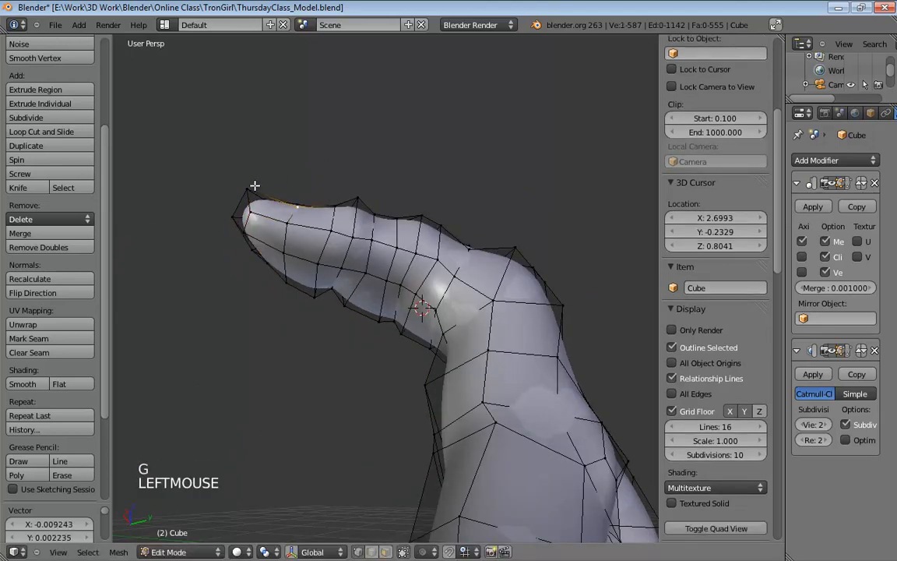
{"action": "key", "text": "g"}
{"action": "left_click", "coordinate": [248, 185]}
{"action": "middle_click_drag", "start_coordinate": [248, 185], "coordinate": [322, 190]}
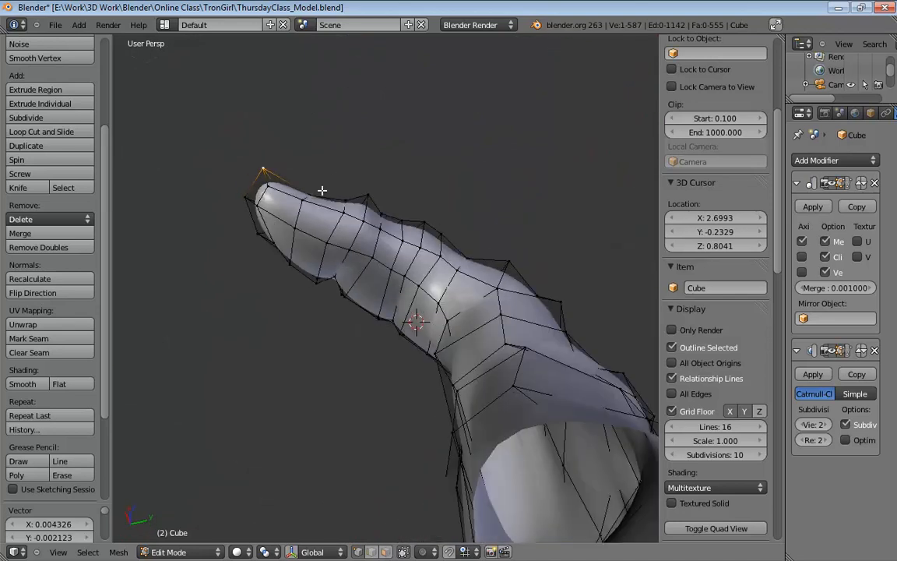
{"action": "left_click", "coordinate": [288, 265]}
{"action": "middle_click_drag", "start_coordinate": [300, 255], "coordinate": [347, 244]}
{"action": "left_click", "coordinate": [364, 221]}
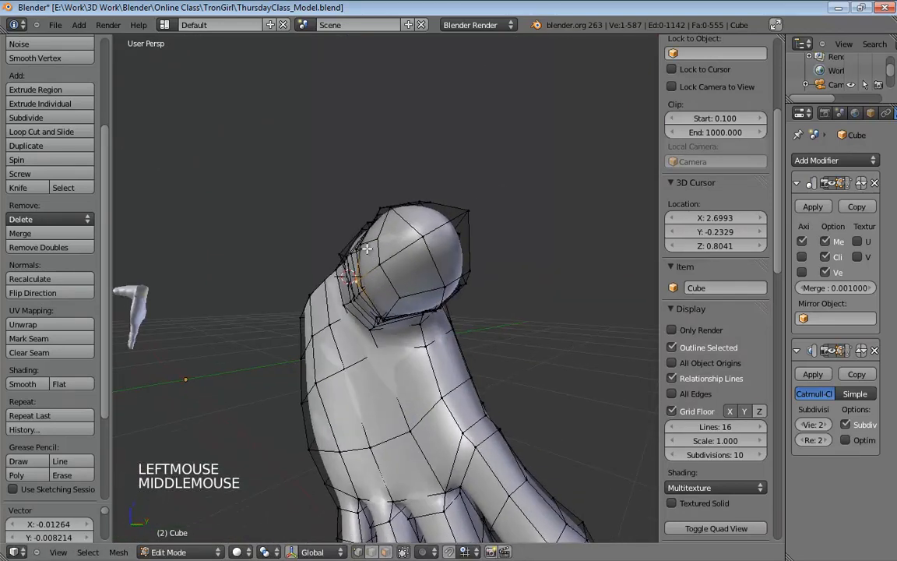
{"action": "left_click_drag", "start_coordinate": [346, 244], "coordinate": [360, 251]}
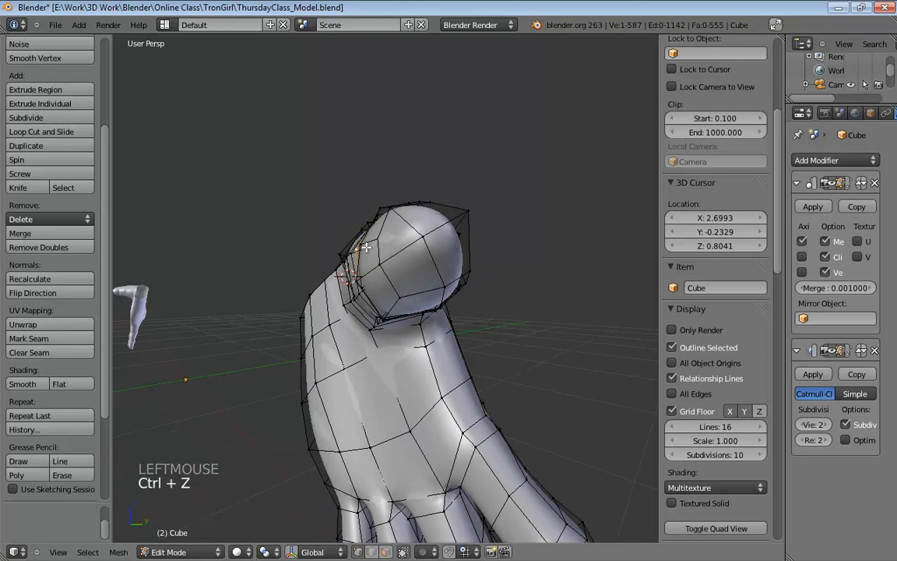
{"action": "middle_click_drag", "start_coordinate": [365, 247], "coordinate": [315, 309]}
{"action": "key", "text": "ctrl+z"}
Step: Move the protruding corner vertex of the thumb tip inward and adjust its neighbours for a rounder end
{"action": "left_click", "coordinate": [460, 217]}
{"action": "key", "text": "g"}
{"action": "left_click", "coordinate": [373, 283]}
{"action": "left_click", "coordinate": [271, 191]}
{"action": "left_click", "coordinate": [374, 290]}
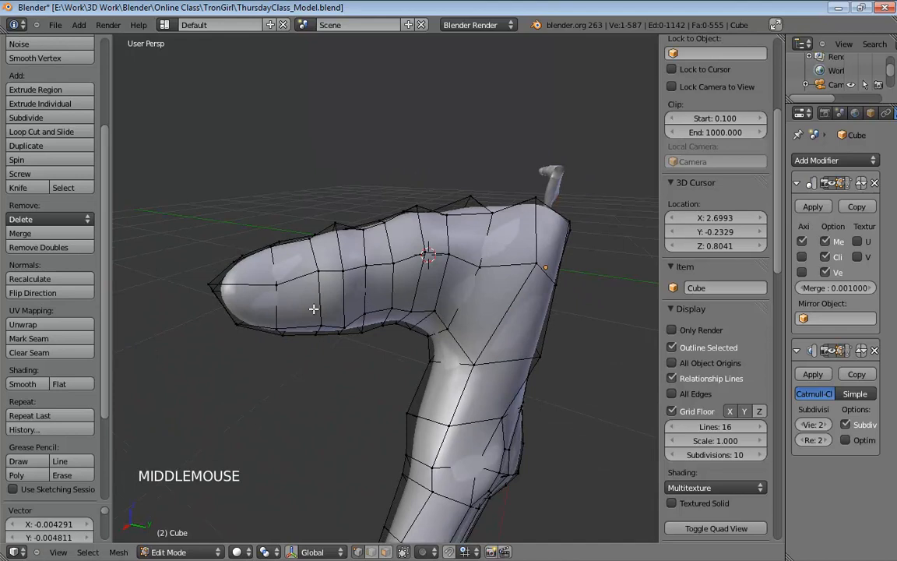
Step: Show the thumb as wireframe in front orthographic view over the reference sketch and set proportional editing to Connected
{"action": "scroll", "coordinate": [330, 306], "scroll_direction": "down", "scroll_amount": 3}
{"action": "key", "text": "KP_1"}
{"action": "key", "text": "KP_5"}
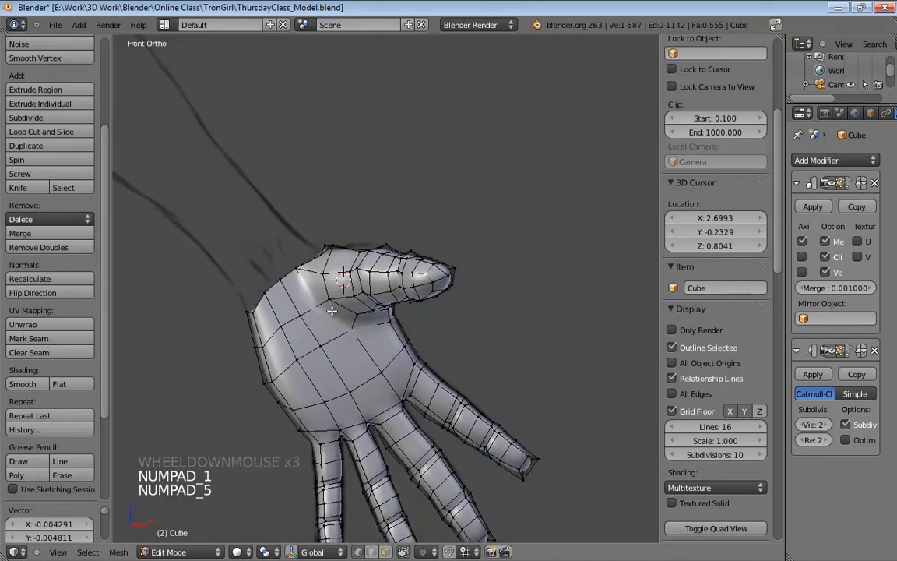
{"action": "key", "text": "z"}
{"action": "scroll", "coordinate": [342, 327], "scroll_direction": "up", "scroll_amount": 7}
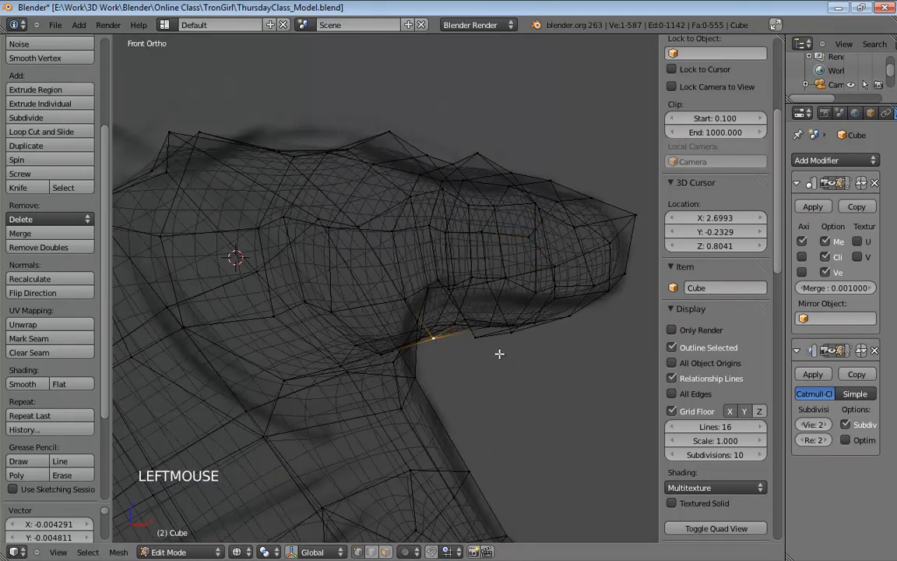
{"action": "left_click", "coordinate": [408, 551]}
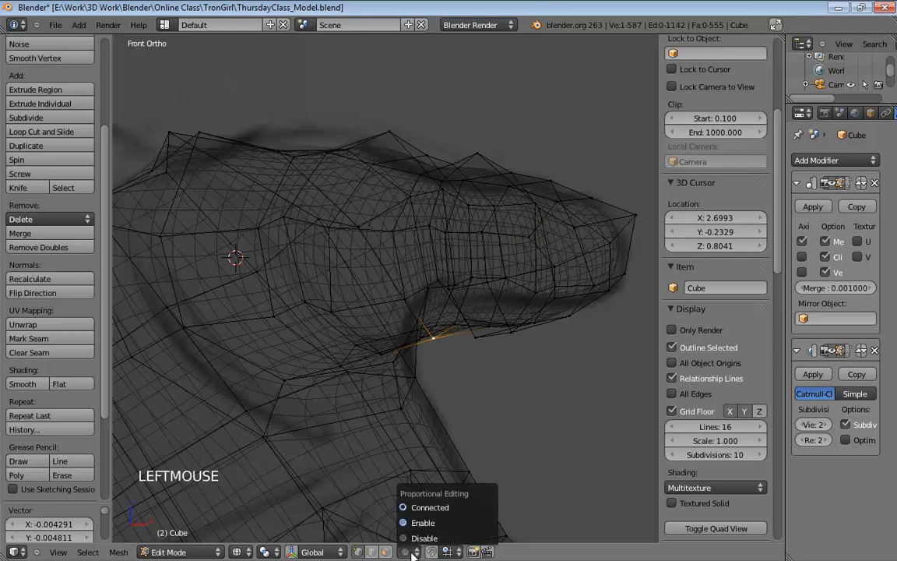
{"action": "left_click", "coordinate": [414, 507]}
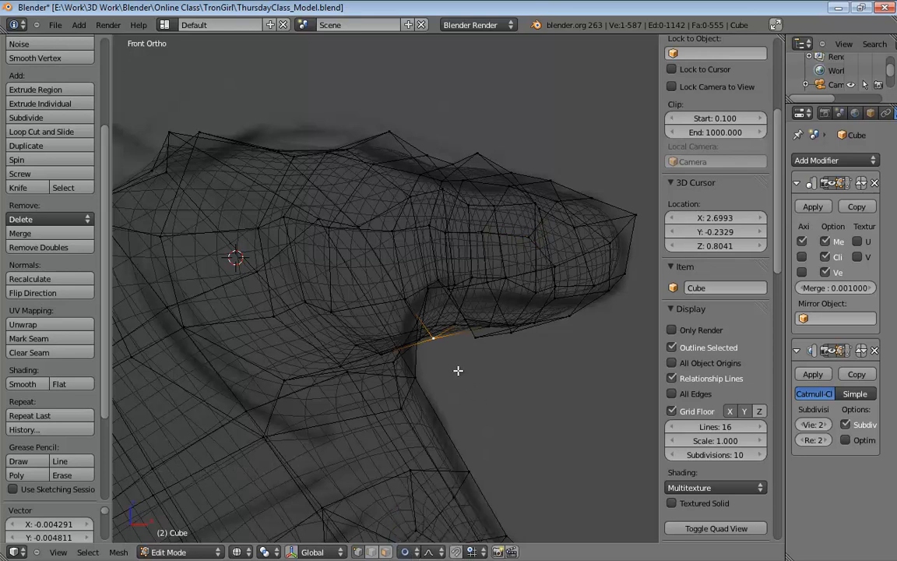
Step: Raise the thumb's underside near the finger web to the reference outline, using a proportional size of about 0.24
{"action": "key", "text": "g"}
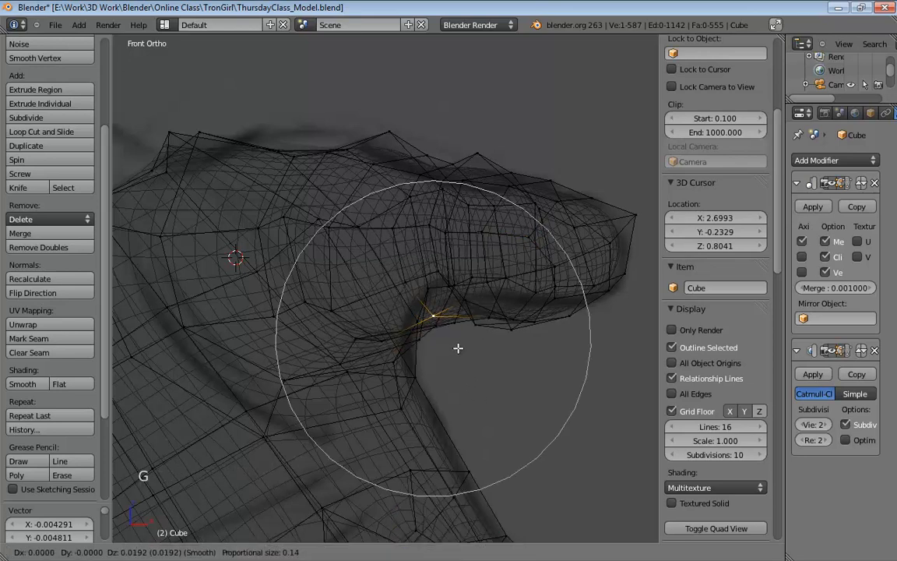
{"action": "scroll", "coordinate": [457, 347], "scroll_direction": "down", "scroll_amount": 6}
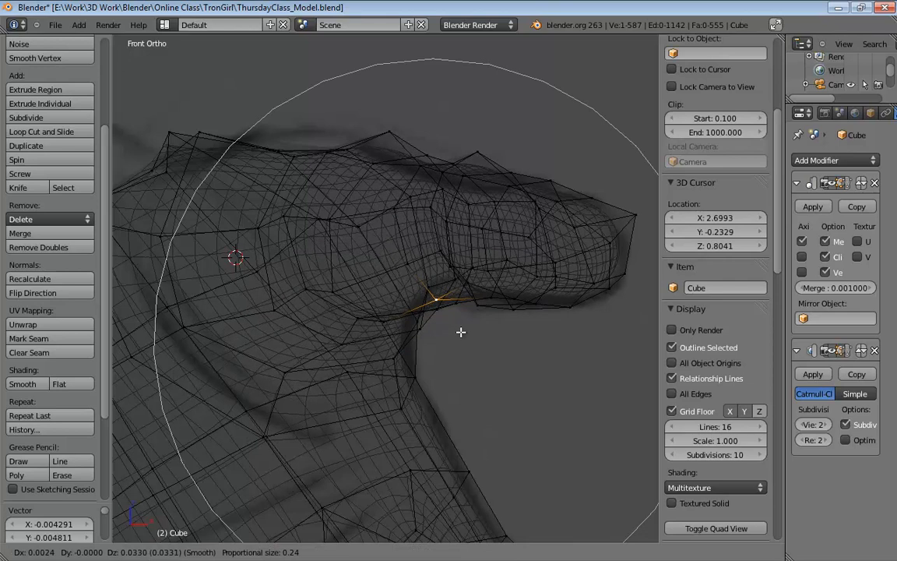
{"action": "left_click", "coordinate": [460, 327]}
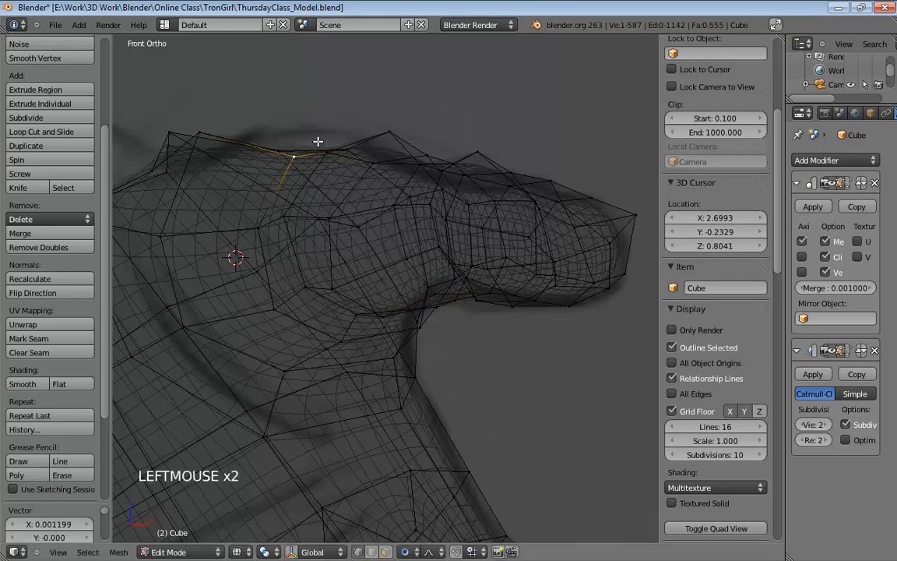
Step: Raise the upper outline at the thumb's base and lower the front knuckle's peak to follow the reference sketch
{"action": "key", "text": "g"}
{"action": "left_click", "coordinate": [418, 122]}
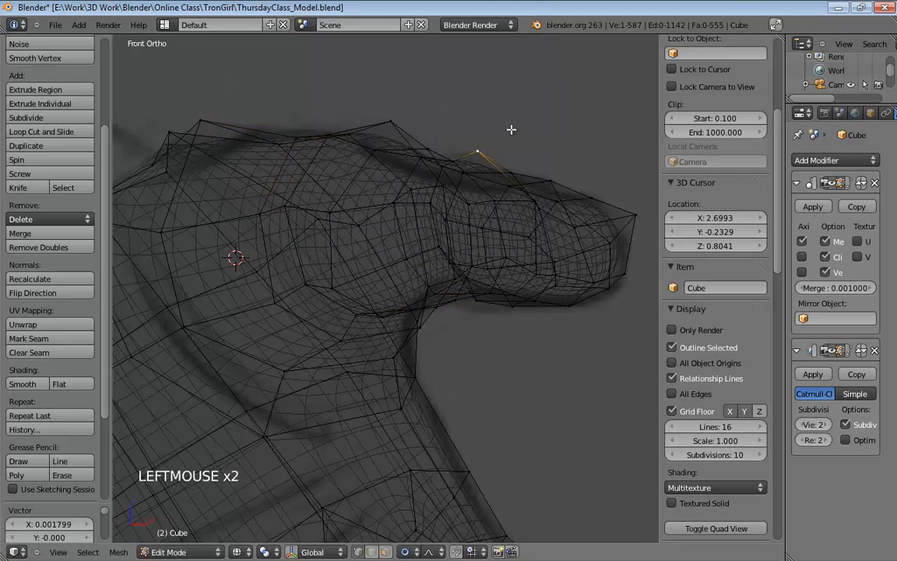
{"action": "key", "text": "g"}
{"action": "left_click", "coordinate": [510, 154]}
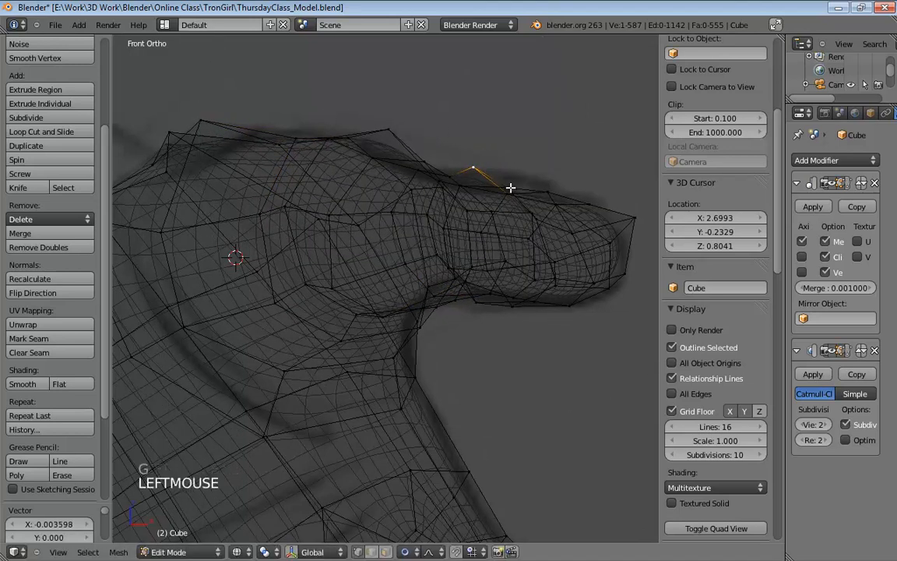
Step: Raise the upper outline of the thumb's front segment to the reference sketch, using a proportional size of about 0.14
{"action": "key", "text": "g"}
{"action": "scroll", "coordinate": [517, 176], "scroll_direction": "down", "scroll_amount": 3}
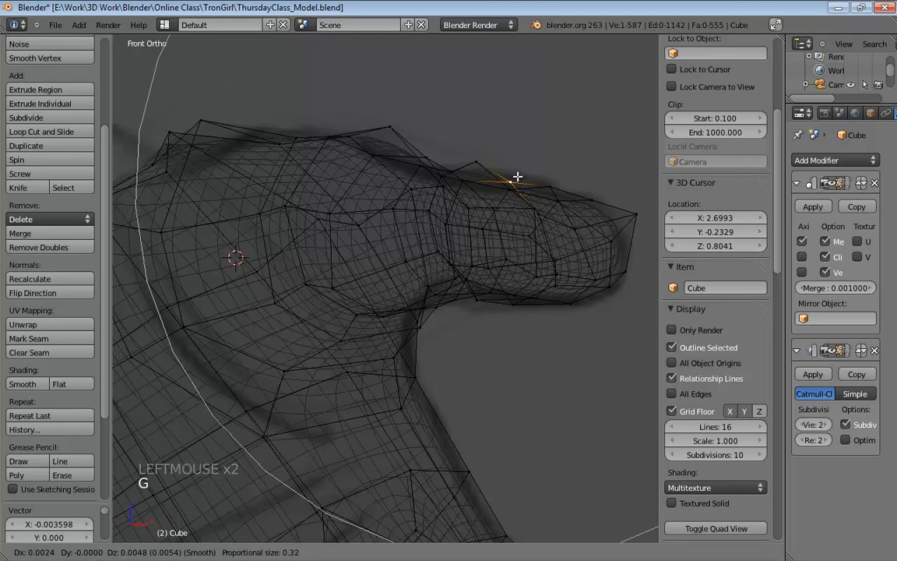
{"action": "scroll", "coordinate": [518, 175], "scroll_direction": "up", "scroll_amount": 8}
{"action": "scroll", "coordinate": [519, 171], "scroll_direction": "up", "scroll_amount": 1}
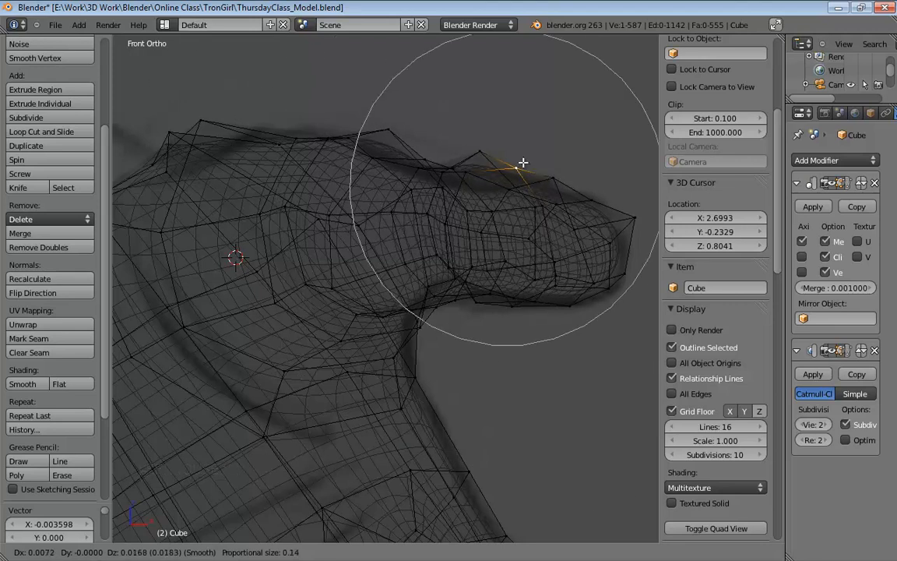
{"action": "left_click", "coordinate": [522, 166]}
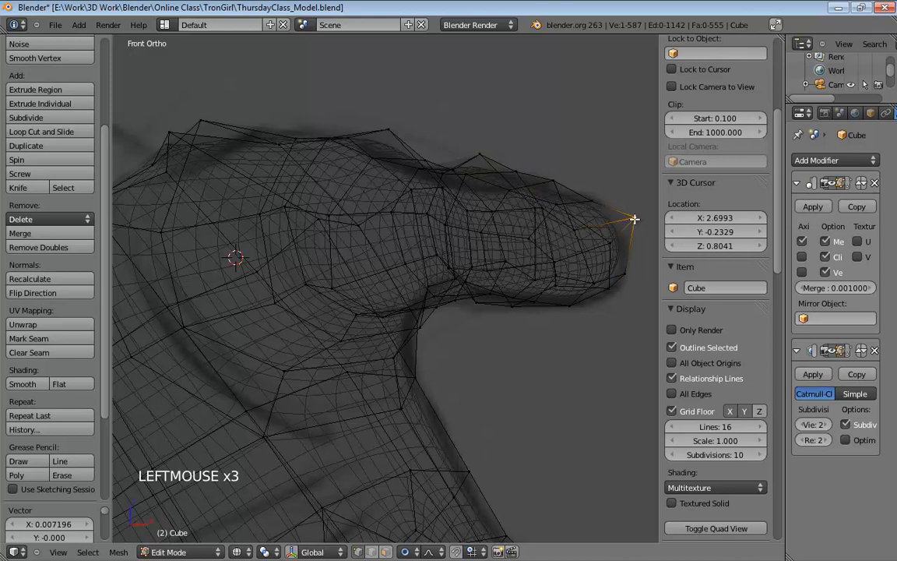
Step: Lower the upper corner of the thumb tip straight down slightly, using a proportional size of about 0.20
{"action": "key", "text": "g"}
{"action": "scroll", "coordinate": [635, 226], "scroll_direction": "down", "scroll_amount": 6}
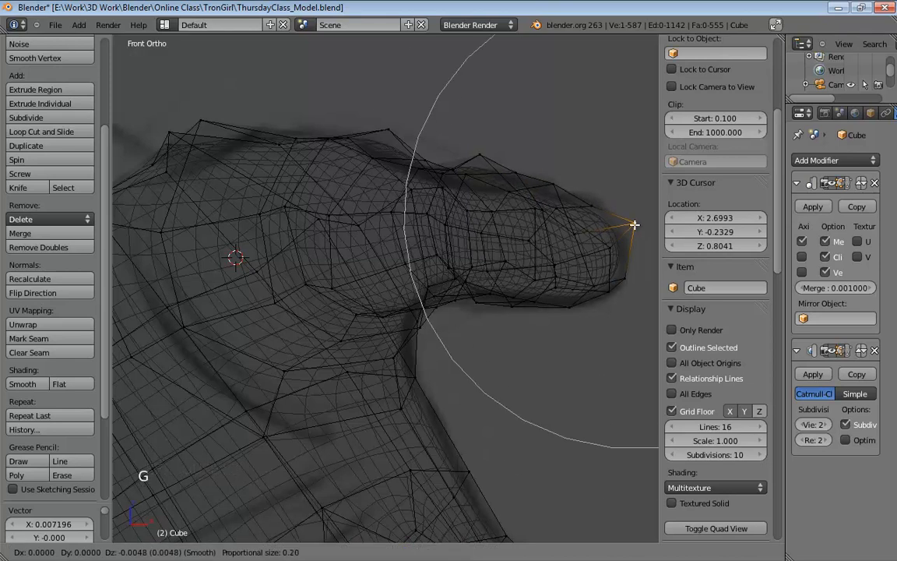
{"action": "left_click", "coordinate": [635, 228]}
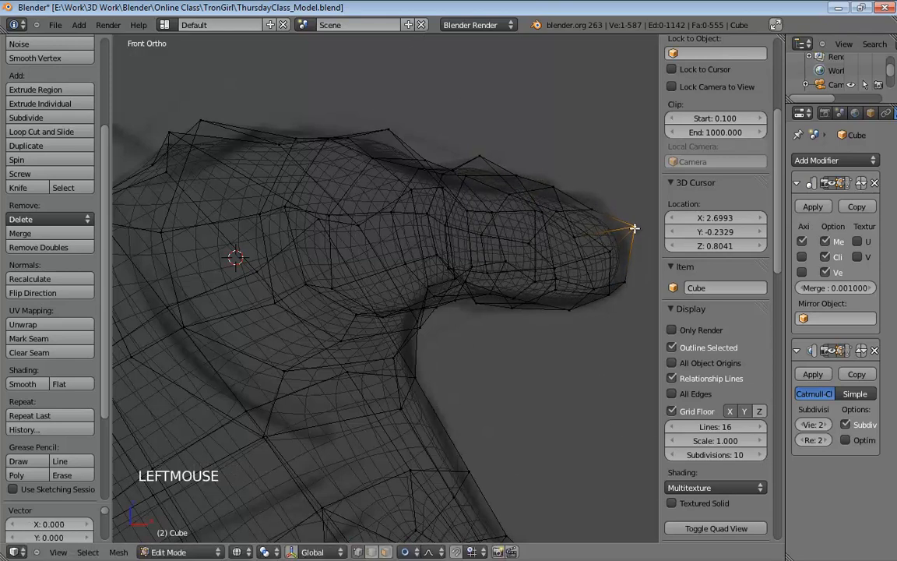
Step: In right orthographic view, pull the thumb's underside near the web inward and slightly lower the peak above its base, using a proportional size of about 0.18
{"action": "key", "text": "KP_3"}
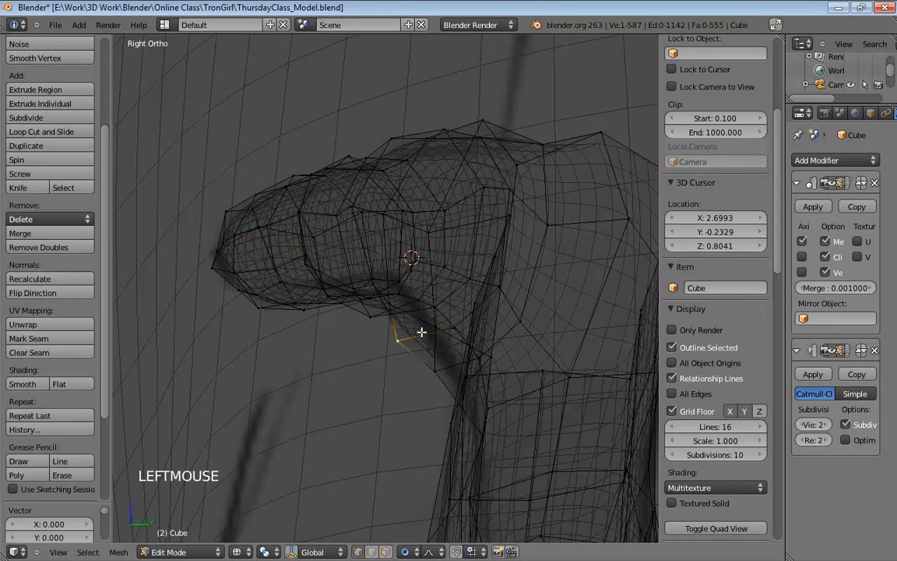
{"action": "key", "text": "g"}
{"action": "scroll", "coordinate": [437, 326], "scroll_direction": "up", "scroll_amount": 5}
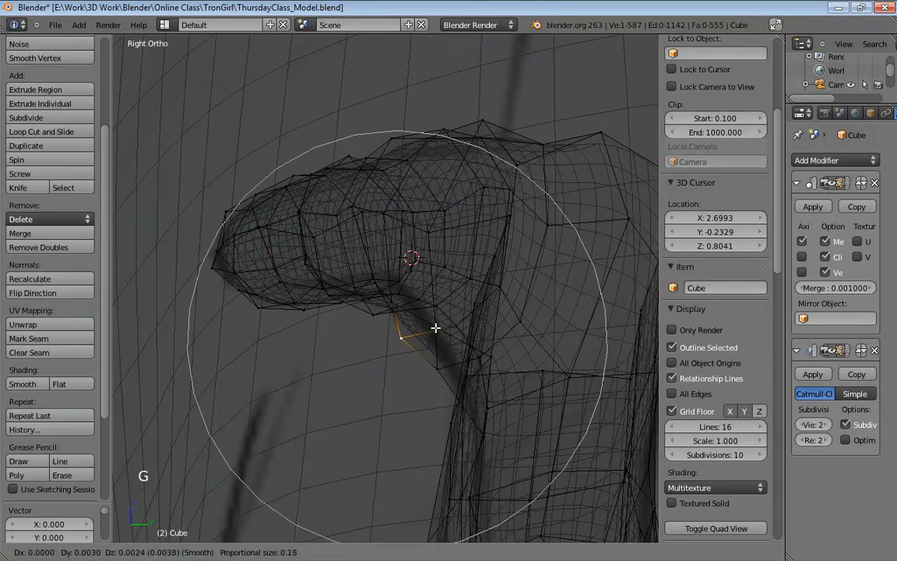
{"action": "key", "text": "y"}
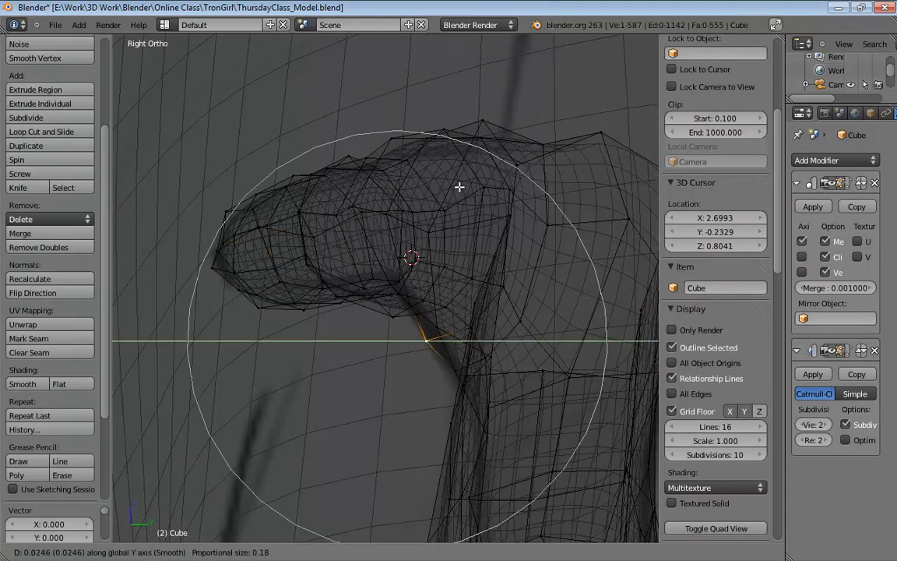
{"action": "right_click", "coordinate": [426, 253]}
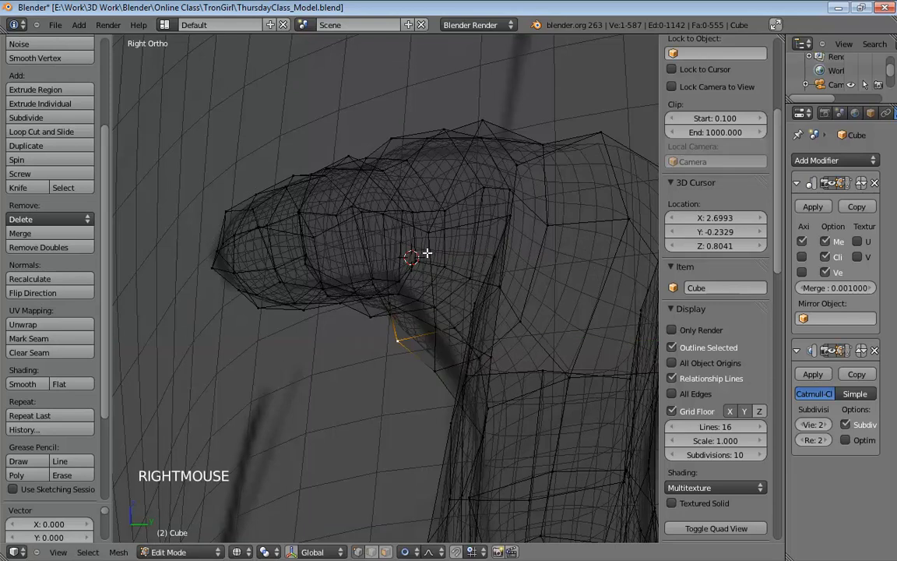
{"action": "key", "text": "g"}
{"action": "left_click", "coordinate": [440, 262]}
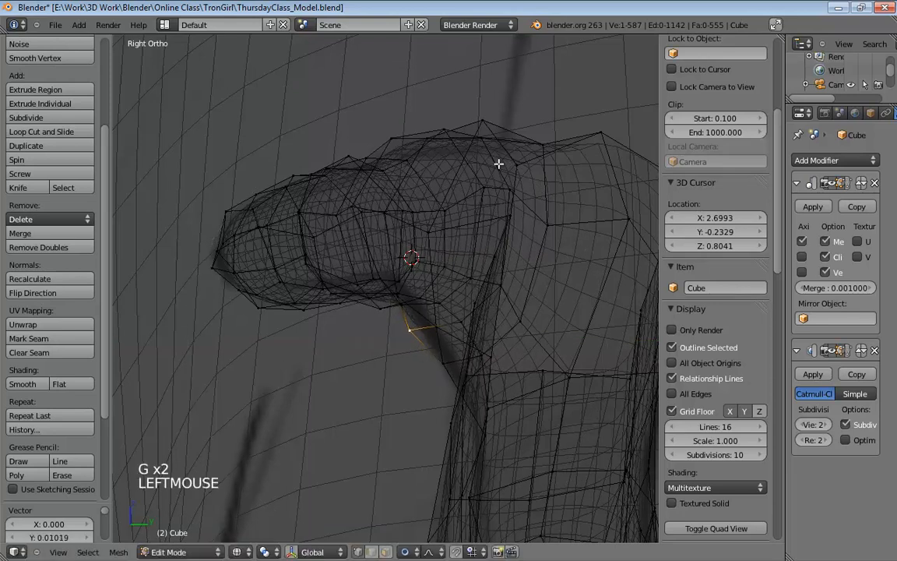
{"action": "key", "text": "g"}
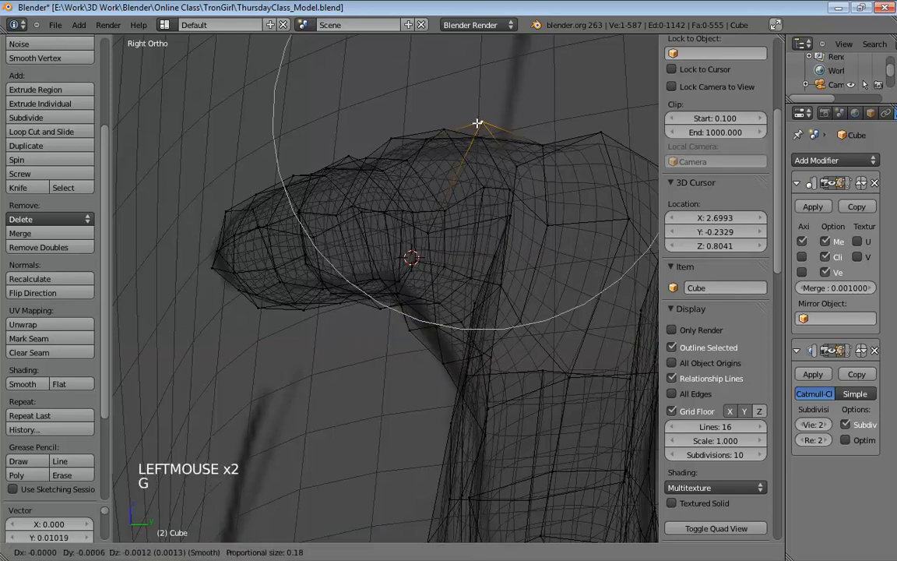
{"action": "left_click", "coordinate": [476, 131]}
Step: Show the thumb in solid shading again and turn off proportional editing
{"action": "scroll", "coordinate": [536, 199], "scroll_direction": "down", "scroll_amount": 2}
{"action": "scroll", "coordinate": [536, 199], "scroll_direction": "down", "scroll_amount": 4}
{"action": "middle_click_drag", "start_coordinate": [536, 198], "coordinate": [319, 296]}
{"action": "key", "text": "z"}
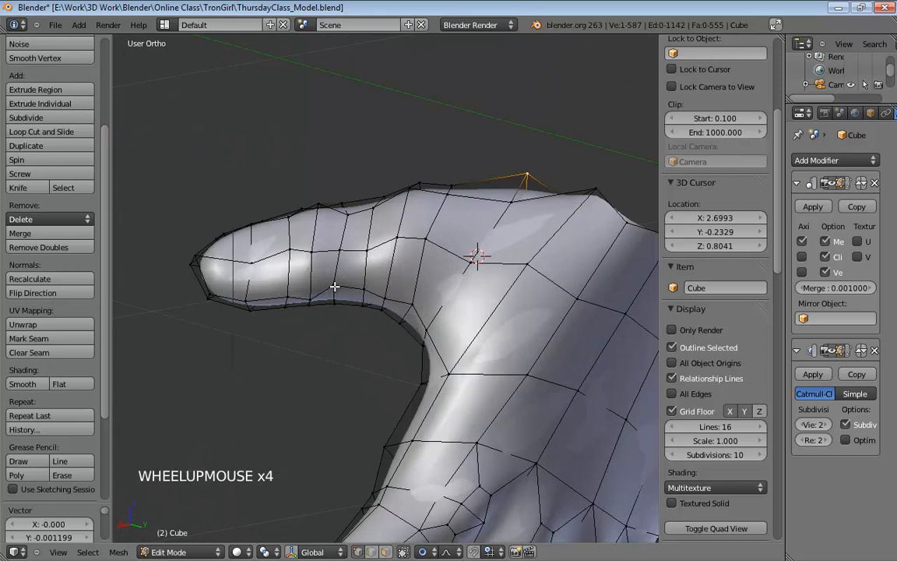
{"action": "left_click", "coordinate": [341, 284]}
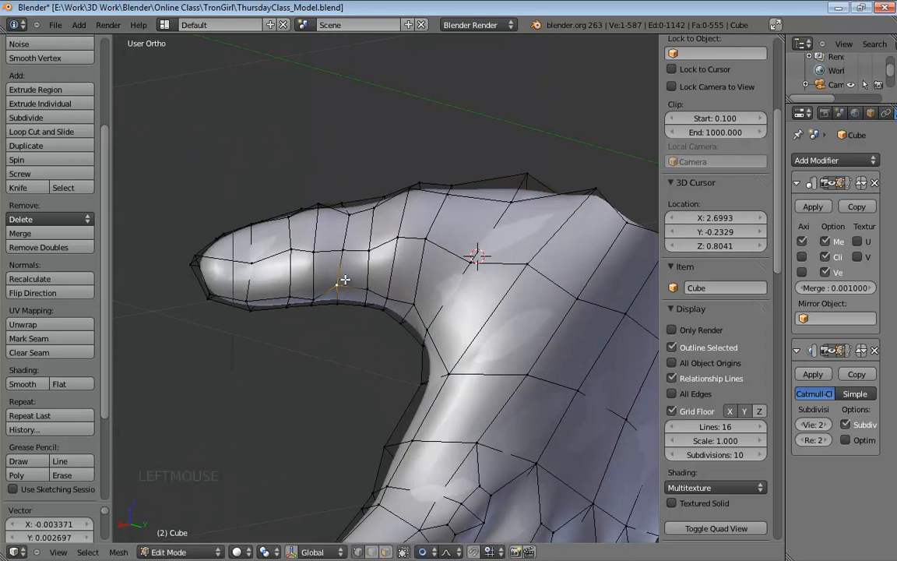
{"action": "scroll", "coordinate": [345, 278], "scroll_direction": "up", "scroll_amount": 2}
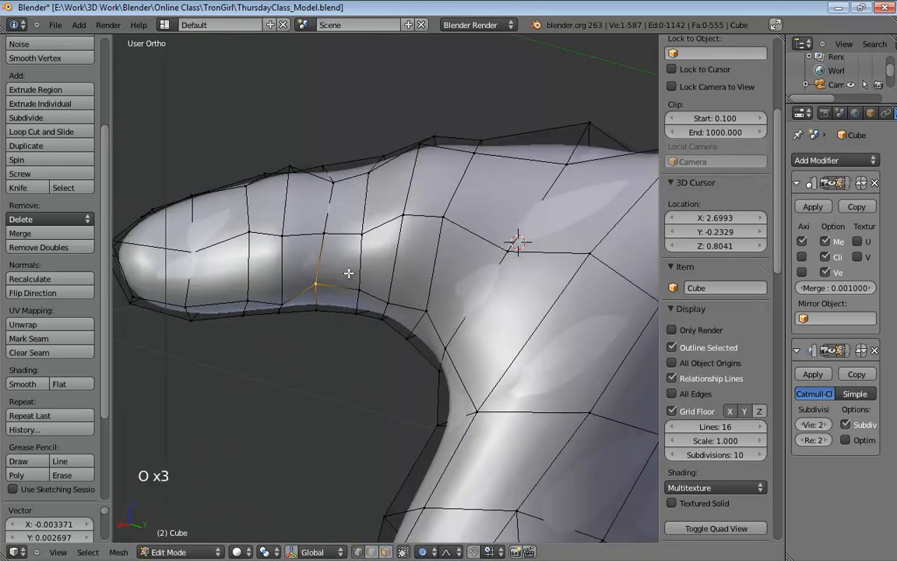
{"action": "key", "text": "o"}
Step: Reposition individual vertices around the thumb's front joint and along the side of its front segment to even out the surface
{"action": "left_click", "coordinate": [316, 282]}
{"action": "left_click_drag", "start_coordinate": [287, 301], "coordinate": [287, 290]}
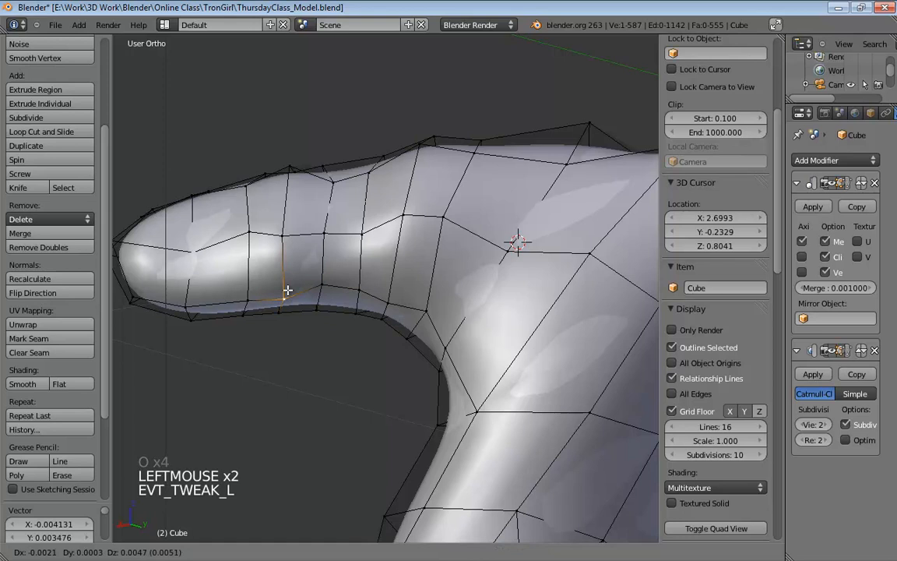
{"action": "left_click", "coordinate": [250, 232]}
{"action": "middle_click_drag", "start_coordinate": [249, 232], "coordinate": [191, 270]}
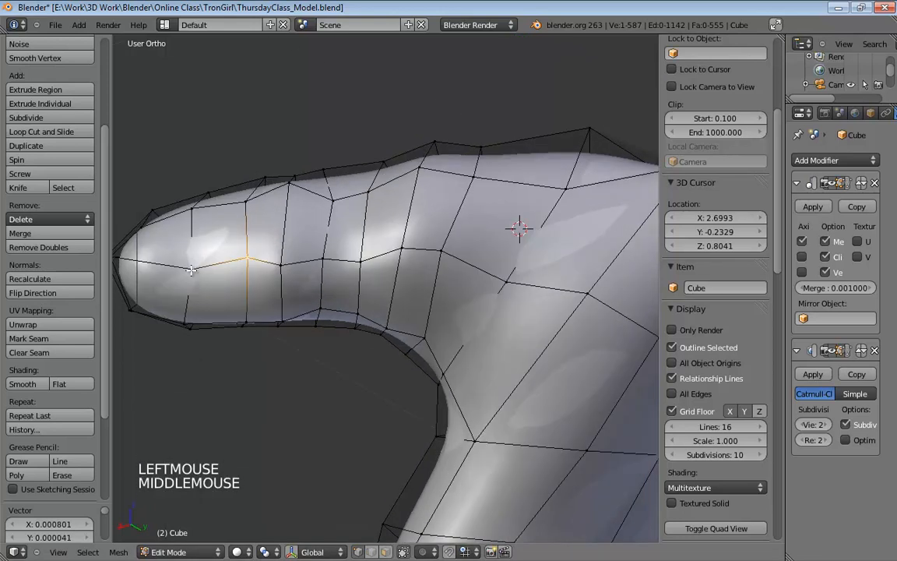
{"action": "left_click_drag", "start_coordinate": [190, 270], "coordinate": [196, 263]}
Step: Move the protruding vertex at the very end of the thumb tip slightly down and inward
{"action": "middle_click_drag", "start_coordinate": [209, 248], "coordinate": [327, 224], "text": "shift"}
{"action": "left_click", "coordinate": [225, 232]}
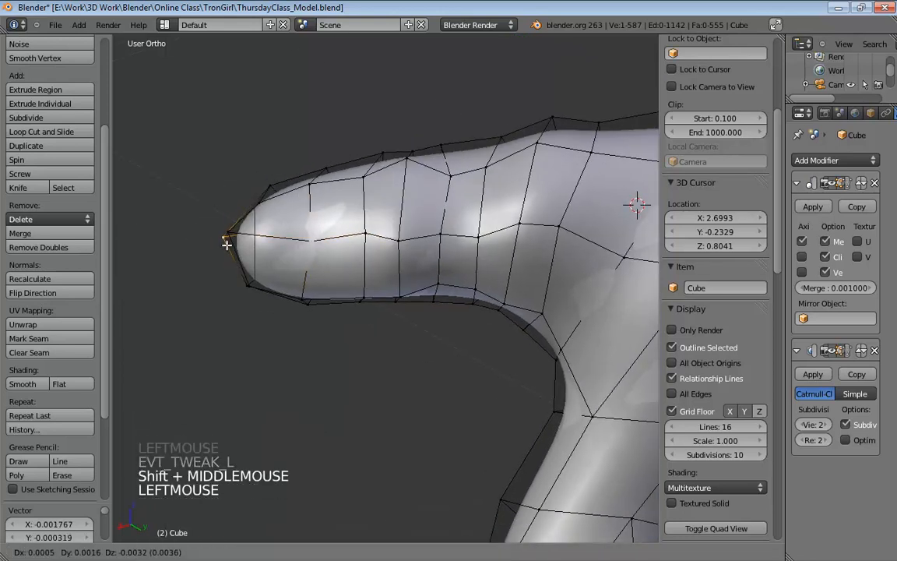
{"action": "left_click_drag", "start_coordinate": [232, 239], "coordinate": [237, 246]}
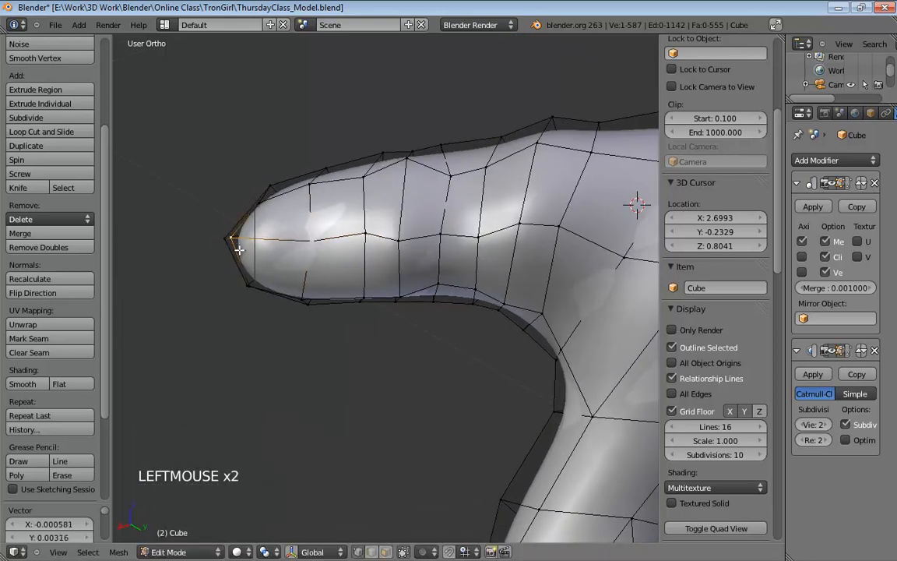
Step: Switch to perspective view and shift the vertices on the palm side of the thumb's base to smooth its transition into the palm
{"action": "middle_click_drag", "start_coordinate": [237, 247], "coordinate": [537, 206]}
{"action": "scroll", "coordinate": [537, 206], "scroll_direction": "down", "scroll_amount": 2}
{"action": "key", "text": "KP_5"}
{"action": "scroll", "coordinate": [541, 204], "scroll_direction": "down", "scroll_amount": 4}
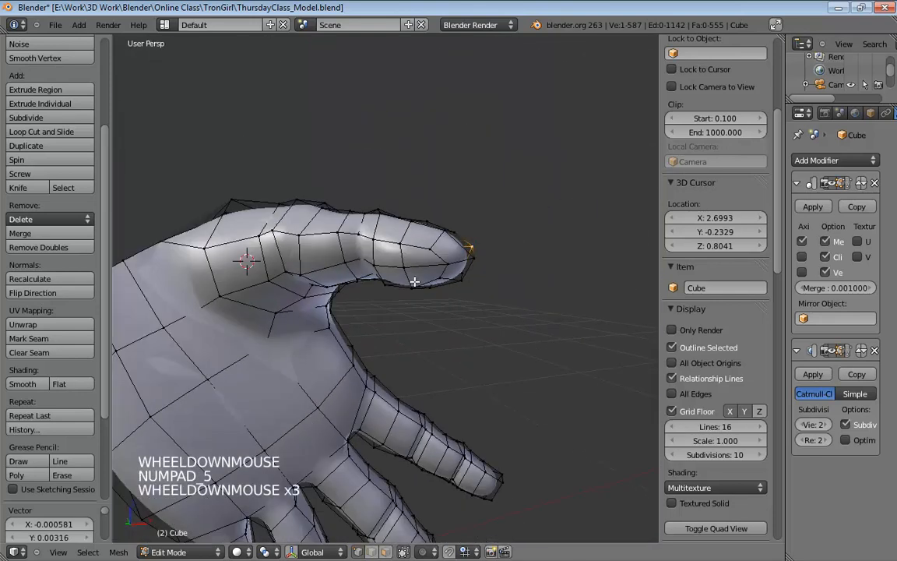
{"action": "middle_click_drag", "start_coordinate": [466, 241], "coordinate": [366, 160]}
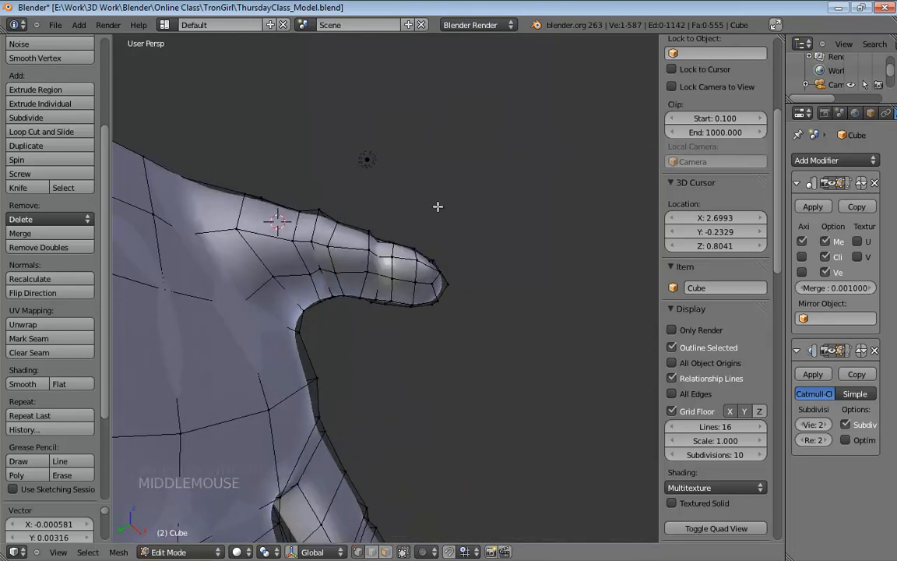
{"action": "left_click", "coordinate": [329, 242]}
{"action": "left_click_drag", "start_coordinate": [300, 239], "coordinate": [289, 235]}
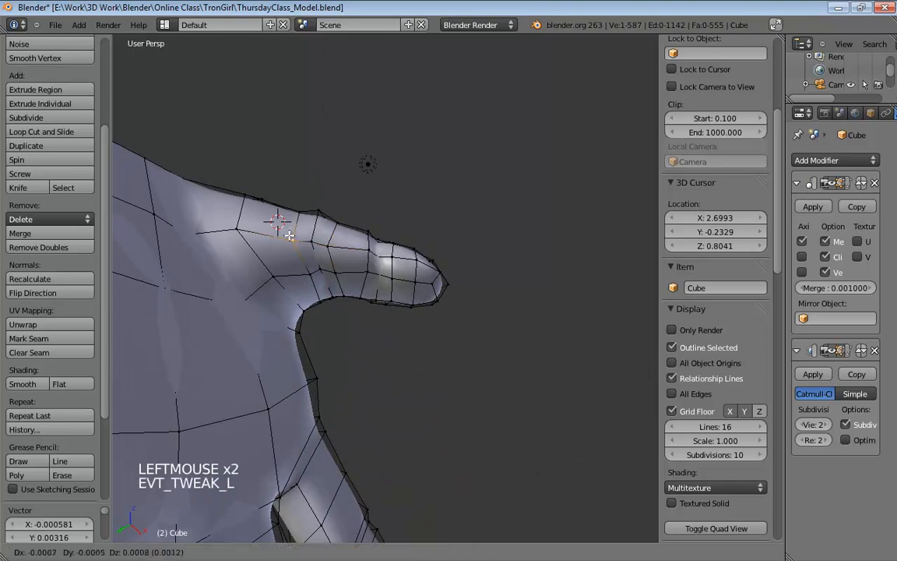
{"action": "middle_click_drag", "start_coordinate": [291, 229], "coordinate": [259, 319]}
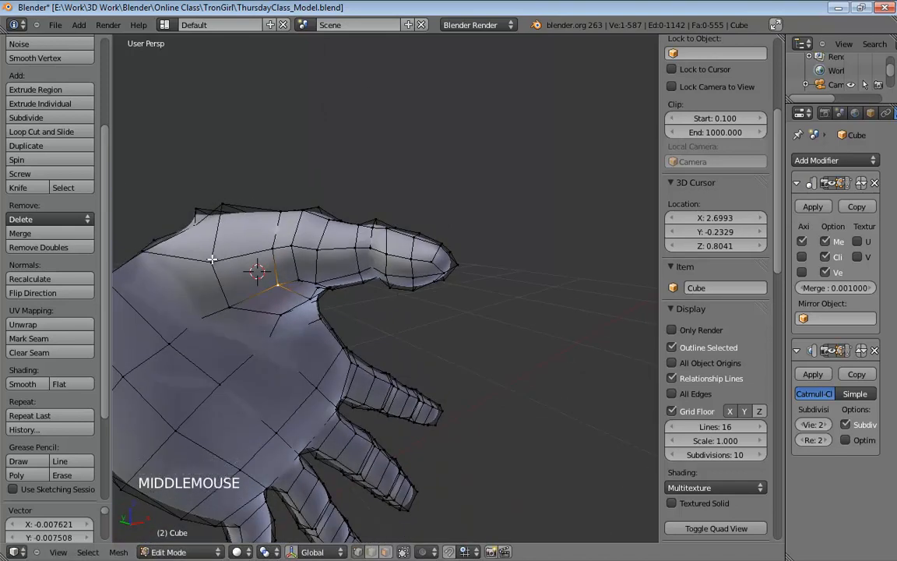
{"action": "left_click_drag", "start_coordinate": [213, 258], "coordinate": [211, 250]}
Step: Raise the vertex in the dip behind the thumb's base knuckle slightly to smooth the hand's upper outline
{"action": "middle_click_drag", "start_coordinate": [284, 227], "coordinate": [405, 288]}
{"action": "scroll", "coordinate": [426, 247], "scroll_direction": "down", "scroll_amount": 2}
{"action": "scroll", "coordinate": [404, 288], "scroll_direction": "down", "scroll_amount": 3}
{"action": "middle_click_drag", "start_coordinate": [405, 288], "coordinate": [341, 295]}
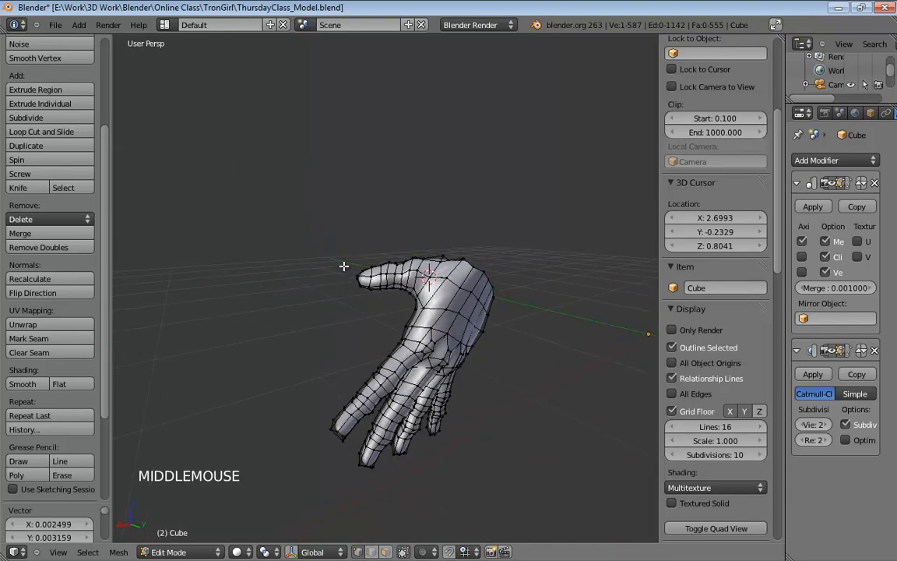
{"action": "middle_click_drag", "start_coordinate": [352, 267], "coordinate": [466, 256]}
{"action": "scroll", "coordinate": [487, 294], "scroll_direction": "up", "scroll_amount": 4}
{"action": "middle_click_drag", "start_coordinate": [487, 294], "coordinate": [487, 236]}
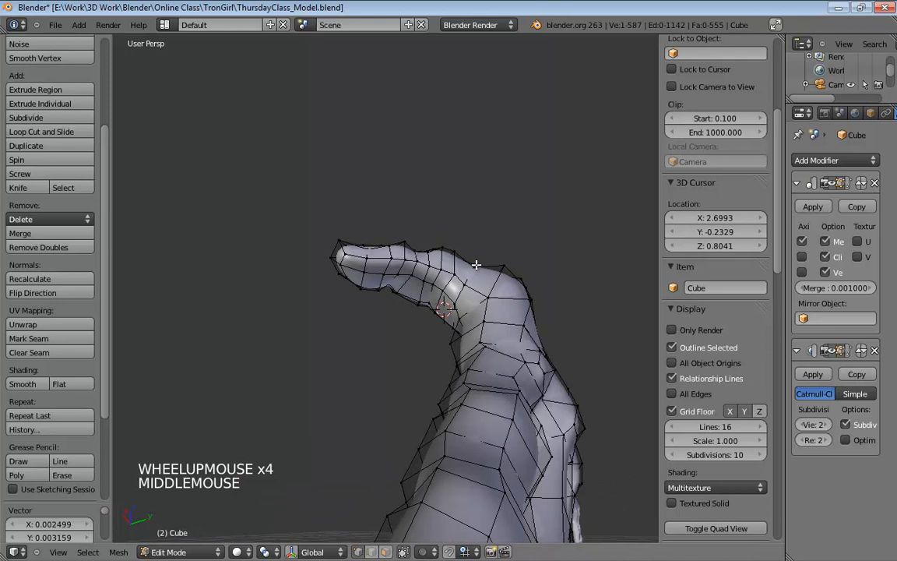
{"action": "left_click_drag", "start_coordinate": [478, 257], "coordinate": [480, 254]}
Step: Select an edge on the back of the hand and move it outward to fill out the profile
{"action": "middle_click_drag", "start_coordinate": [481, 254], "coordinate": [455, 404]}
{"action": "left_click", "coordinate": [414, 345]}
{"action": "left_click", "coordinate": [413, 345], "text": "shift"}
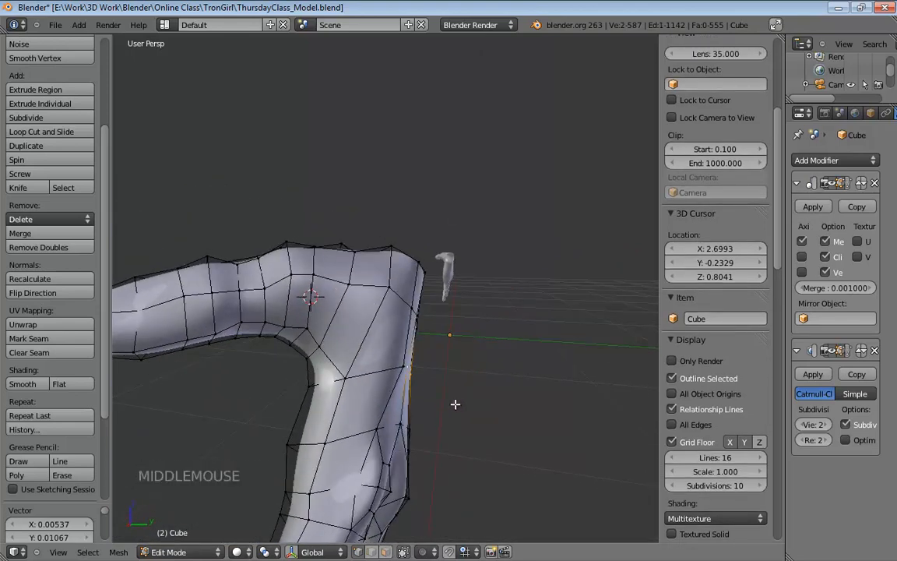
{"action": "key", "text": "g"}
Step: In face select mode, move the face on the back of the hand beside the wrist opening outward
{"action": "middle_click_drag", "start_coordinate": [412, 319], "coordinate": [477, 272]}
{"action": "key", "text": "ctrl+Tab"}
{"action": "left_click", "coordinate": [417, 310]}
{"action": "key", "text": "g"}
{"action": "left_click", "coordinate": [514, 326]}
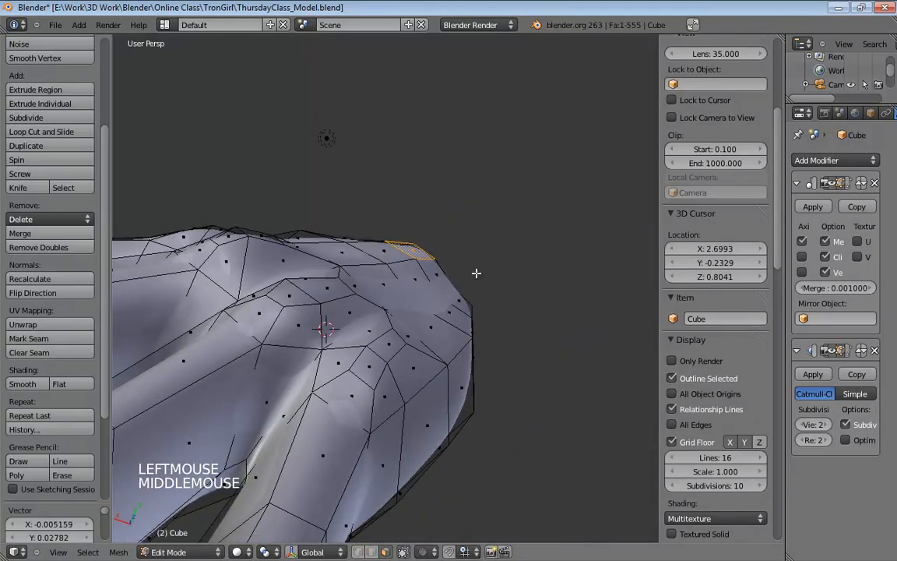
Step: In edge select mode, move the edge near the wrist on the little-finger side outward to round the back of the hand
{"action": "key", "text": "ctrl+Tab"}
{"action": "left_click", "coordinate": [464, 259]}
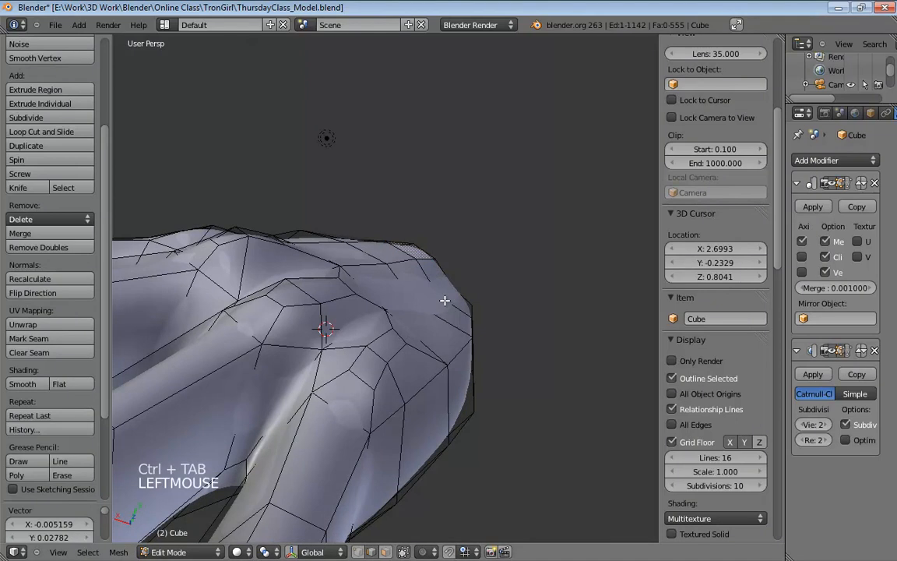
{"action": "middle_click_drag", "start_coordinate": [445, 300], "coordinate": [548, 318]}
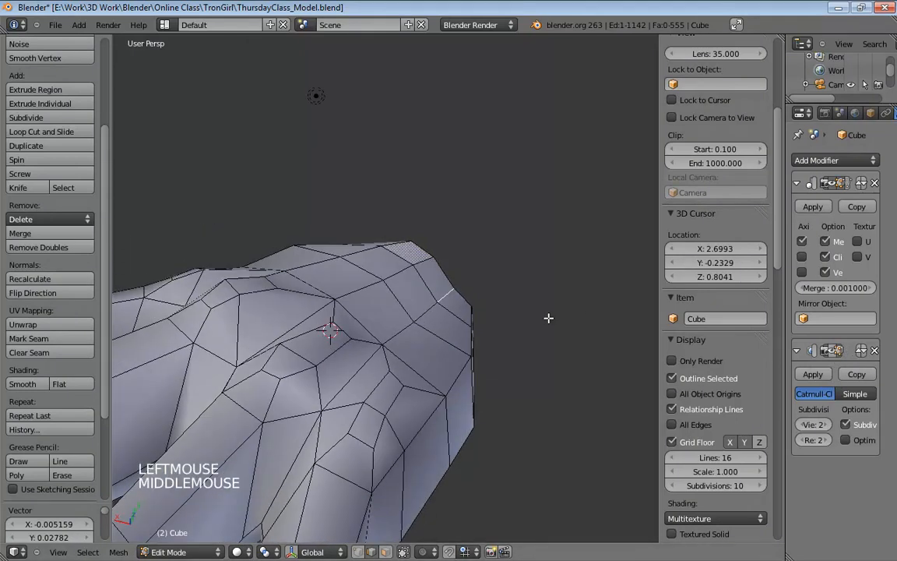
{"action": "middle_click_drag", "start_coordinate": [440, 322], "coordinate": [465, 371]}
{"action": "key", "text": "g"}
{"action": "left_click", "coordinate": [502, 288]}
Step: In vertex select mode, reposition vertices along the back rim of the wrist opening for an even curve
{"action": "key", "text": "ctrl+Tab"}
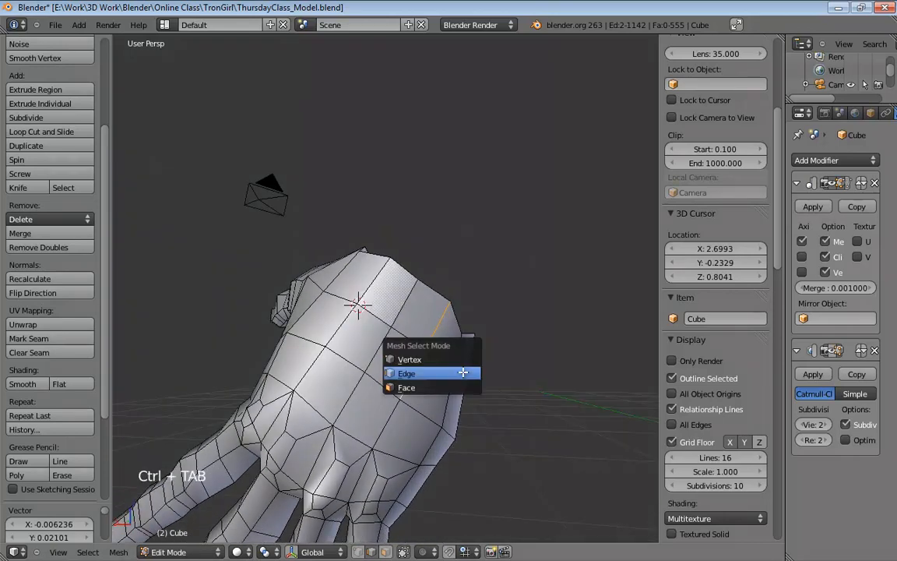
{"action": "left_click", "coordinate": [465, 372]}
{"action": "left_click", "coordinate": [443, 312]}
{"action": "left_click", "coordinate": [467, 323]}
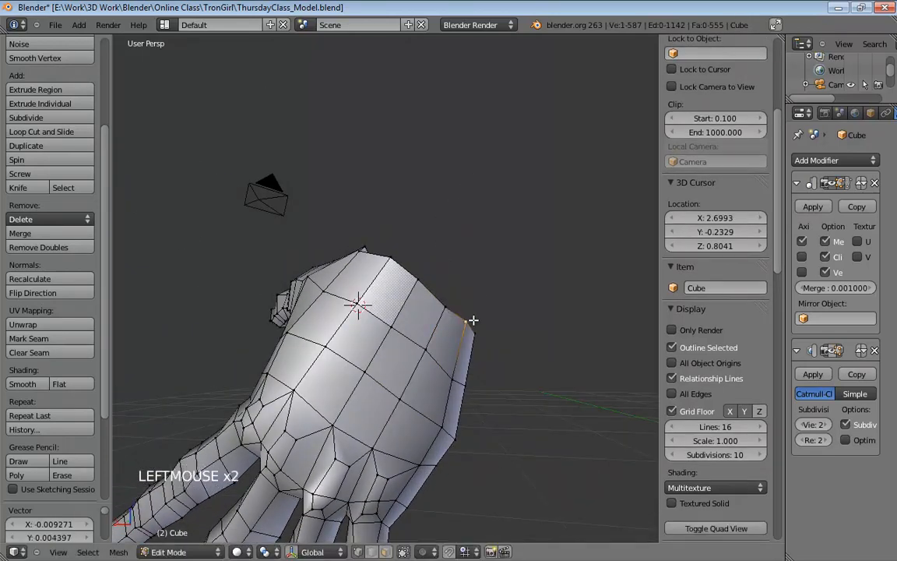
{"action": "middle_click_drag", "start_coordinate": [472, 320], "coordinate": [410, 290]}
{"action": "left_click", "coordinate": [394, 260]}
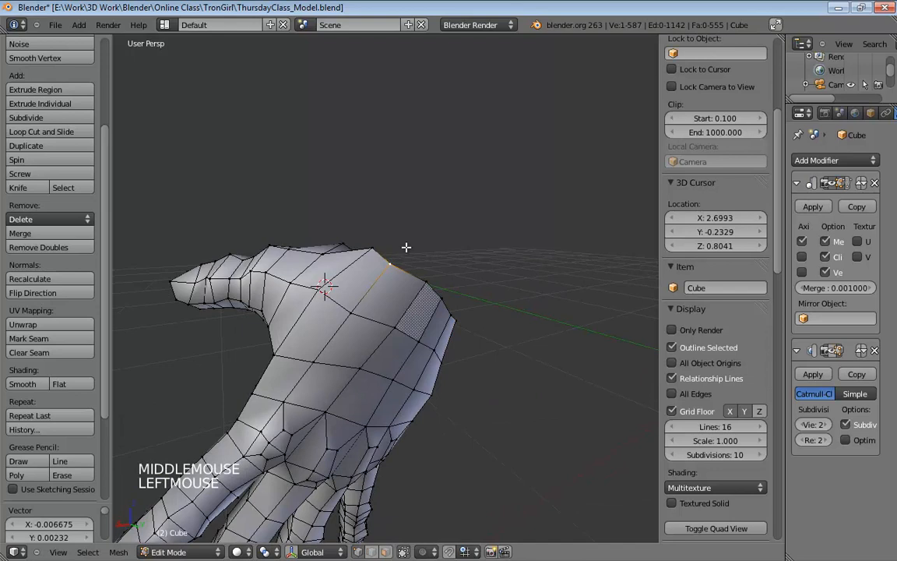
Step: Adjust the wrist rim vertices on the thumb side and at the outer palm corner, and switch to edge selection
{"action": "mouse_move", "coordinate": [407, 246]}
{"action": "middle_mouse_down"}
{"action": "mouse_move", "coordinate": [467, 301]}
{"action": "mouse_move", "coordinate": [394, 264]}
{"action": "mouse_move", "coordinate": [563, 264]}
{"action": "mouse_move", "coordinate": [394, 256]}
{"action": "middle_mouse_up"}
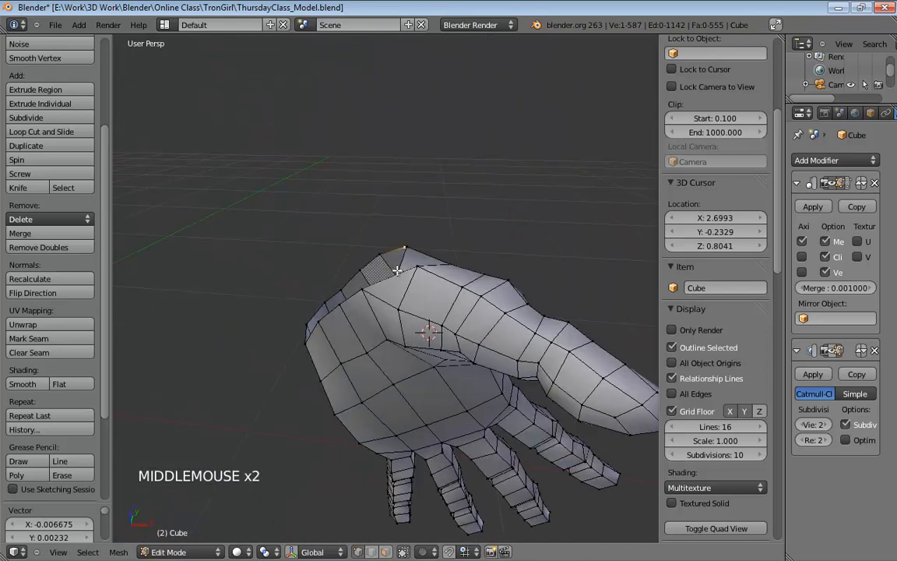
{"action": "left_click_drag", "start_coordinate": [394, 256], "coordinate": [391, 259]}
{"action": "middle_click_drag", "start_coordinate": [391, 258], "coordinate": [450, 180]}
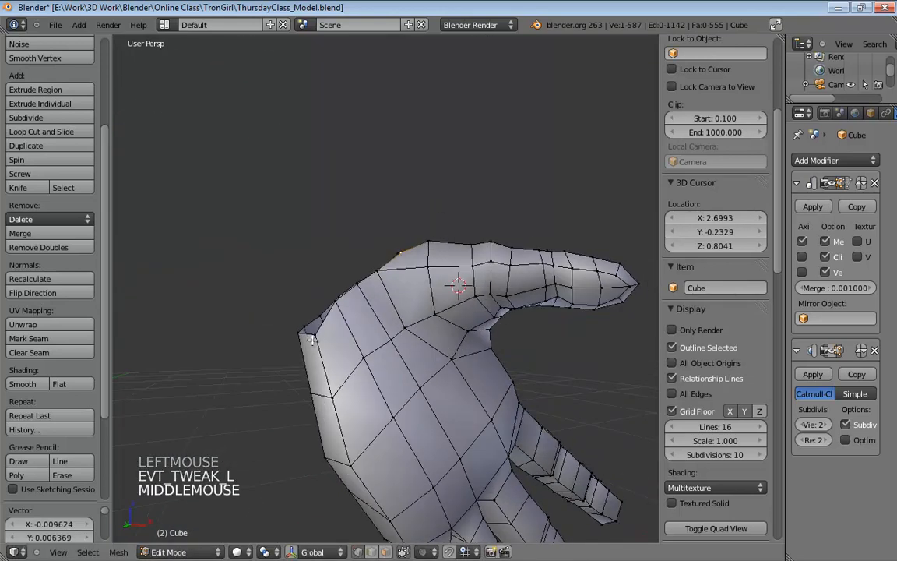
{"action": "left_click_drag", "start_coordinate": [314, 337], "coordinate": [316, 320]}
{"action": "middle_click_drag", "start_coordinate": [340, 308], "coordinate": [402, 270]}
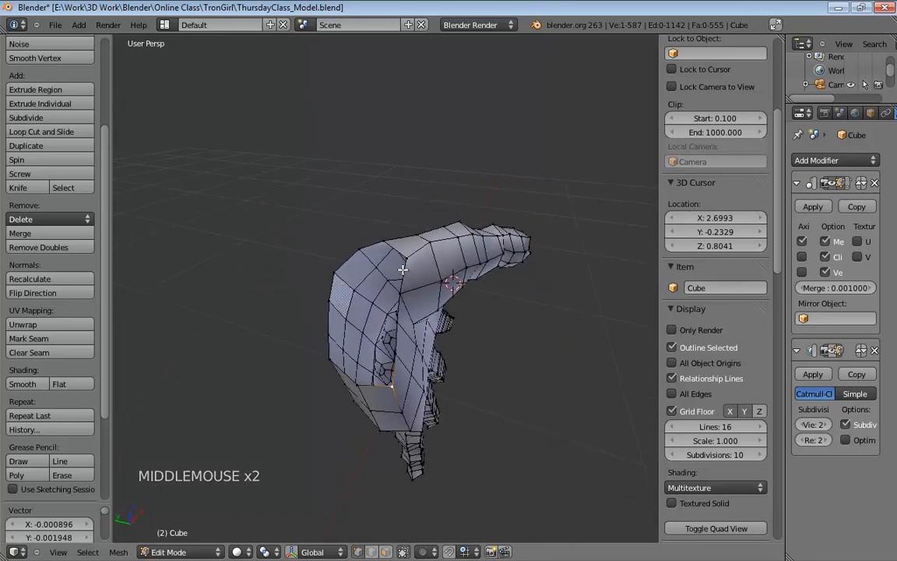
{"action": "key", "text": "ctrl+Tab"}
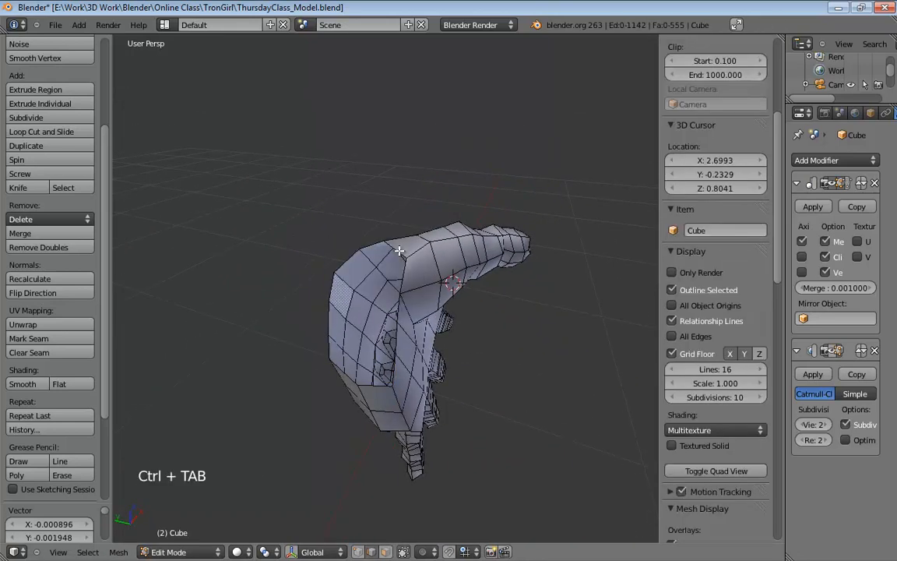
Step: Select the edges around the hand's wrist opening one by one to count them
{"action": "left_click", "coordinate": [377, 237], "text": "alt"}
{"action": "mouse_move", "coordinate": [377, 238]}
{"action": "middle_mouse_down"}
{"action": "mouse_move", "coordinate": [422, 316]}
{"action": "mouse_move", "coordinate": [374, 247]}
{"action": "middle_mouse_up"}
{"action": "left_click", "coordinate": [374, 248]}
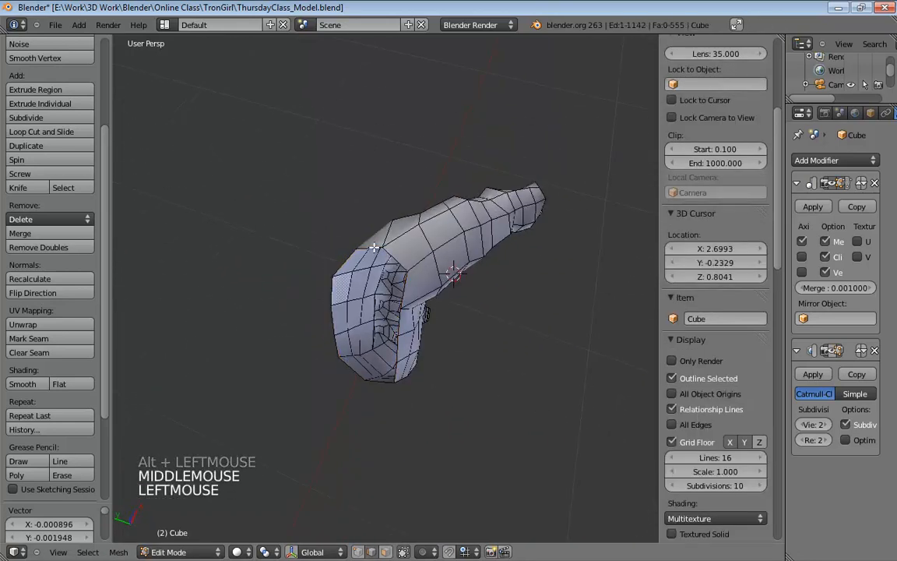
{"action": "middle_click_drag", "start_coordinate": [444, 274], "coordinate": [368, 224]}
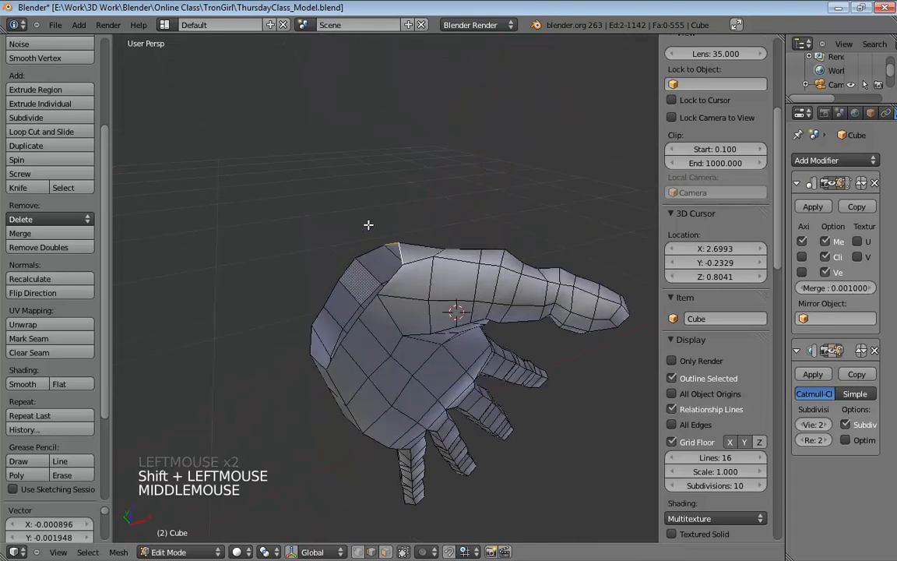
{"action": "left_click", "coordinate": [371, 304], "text": "shift"}
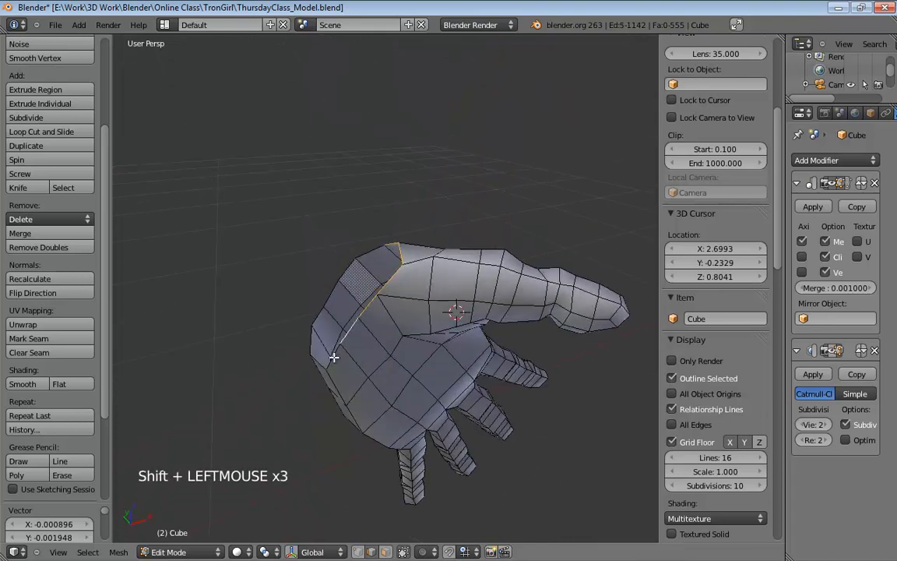
{"action": "left_click", "coordinate": [333, 356], "text": "shift"}
{"action": "middle_click_drag", "start_coordinate": [334, 357], "coordinate": [407, 368]}
{"action": "left_click", "coordinate": [365, 337], "text": "shift"}
{"action": "left_click", "coordinate": [360, 336], "text": "shift"}
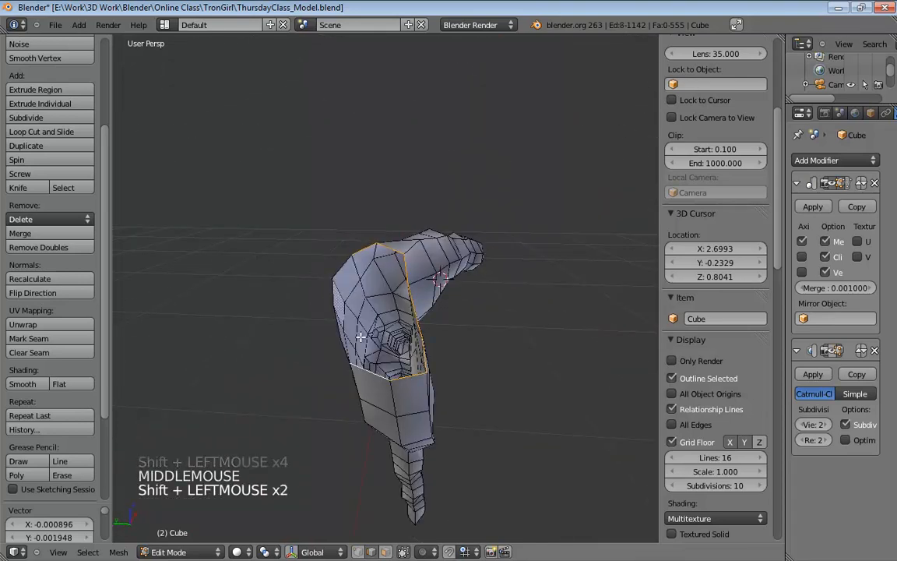
{"action": "middle_click_drag", "start_coordinate": [361, 337], "coordinate": [320, 341]}
{"action": "left_click", "coordinate": [325, 320], "text": "shift"}
{"action": "left_click", "coordinate": [325, 300], "text": "shift"}
{"action": "left_click", "coordinate": [350, 258], "text": "shift"}
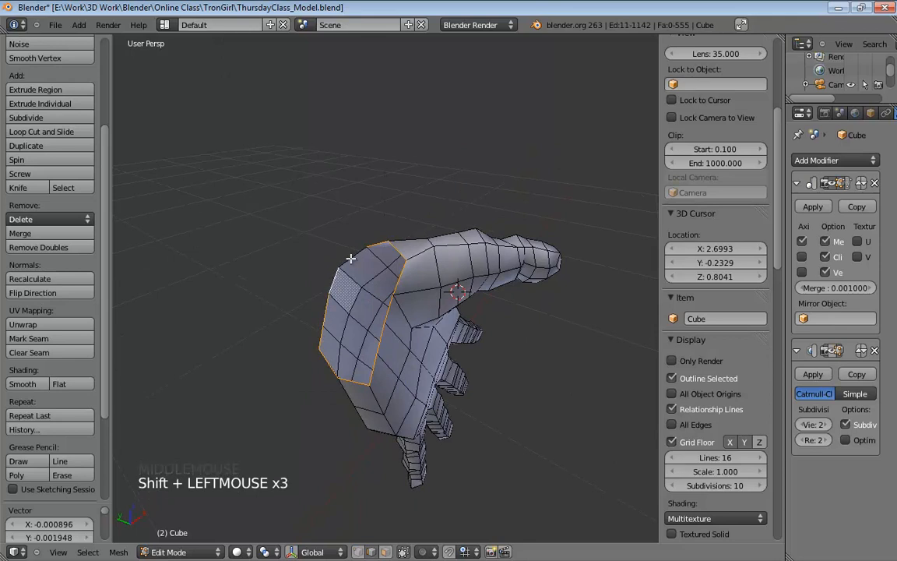
{"action": "left_click", "coordinate": [327, 257], "text": "shift"}
{"action": "middle_click_drag", "start_coordinate": [327, 256], "coordinate": [370, 223]}
Step: Turn on the subdivision surface preview in Edit Mode and reveal the hidden torso geometry
{"action": "scroll", "coordinate": [513, 249], "scroll_direction": "down", "scroll_amount": 8}
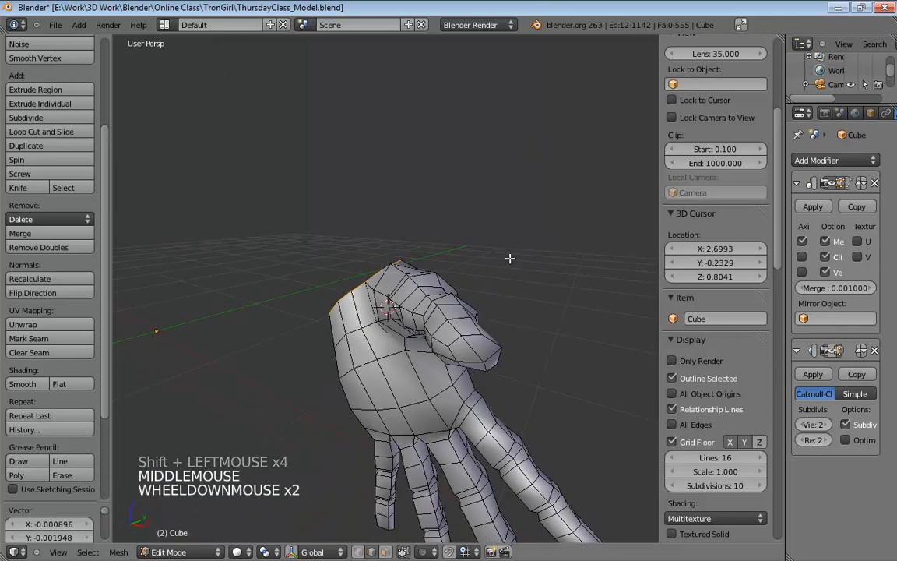
{"action": "middle_click_drag", "start_coordinate": [504, 271], "coordinate": [510, 339]}
{"action": "left_click", "coordinate": [832, 352]}
{"action": "middle_click_drag", "start_coordinate": [428, 259], "coordinate": [436, 242]}
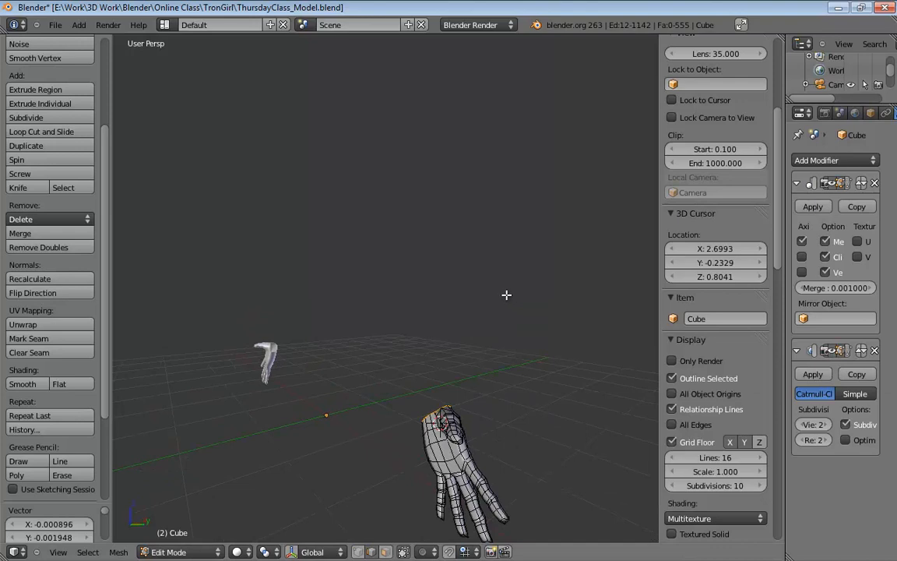
{"action": "middle_click_drag", "start_coordinate": [480, 307], "coordinate": [469, 297]}
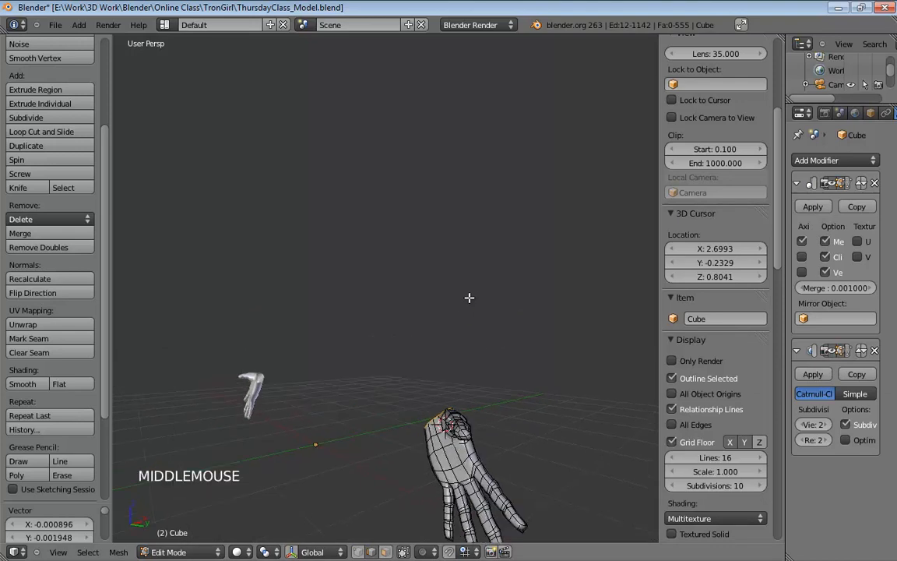
{"action": "key", "text": "alt+h"}
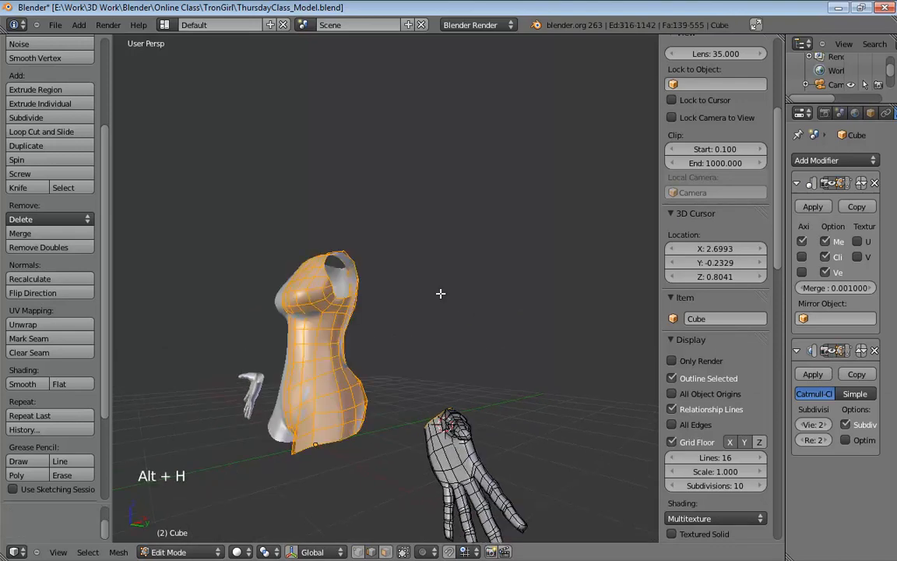
Step: Select the edges along the back and top of the torso's arm opening, starting a count of its rim edges
{"action": "middle_click_drag", "start_coordinate": [441, 294], "coordinate": [437, 346]}
{"action": "scroll", "coordinate": [381, 283], "scroll_direction": "up", "scroll_amount": 5}
{"action": "left_click", "coordinate": [374, 287]}
{"action": "left_click", "coordinate": [355, 266]}
{"action": "scroll", "coordinate": [437, 343], "scroll_direction": "up", "scroll_amount": 1}
{"action": "middle_click_drag", "start_coordinate": [429, 320], "coordinate": [318, 300]}
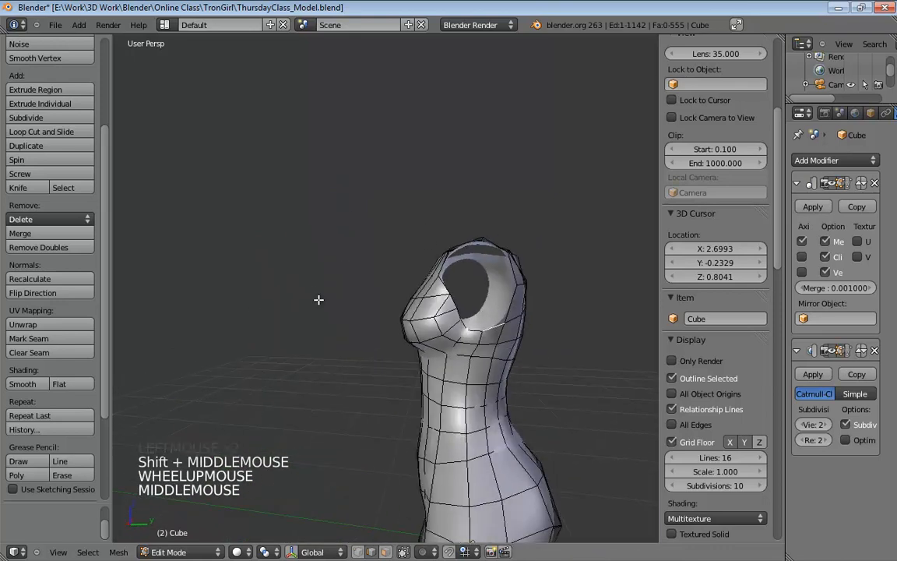
{"action": "key", "text": "KP_Decimal"}
{"action": "scroll", "coordinate": [336, 320], "scroll_direction": "down", "scroll_amount": 10}
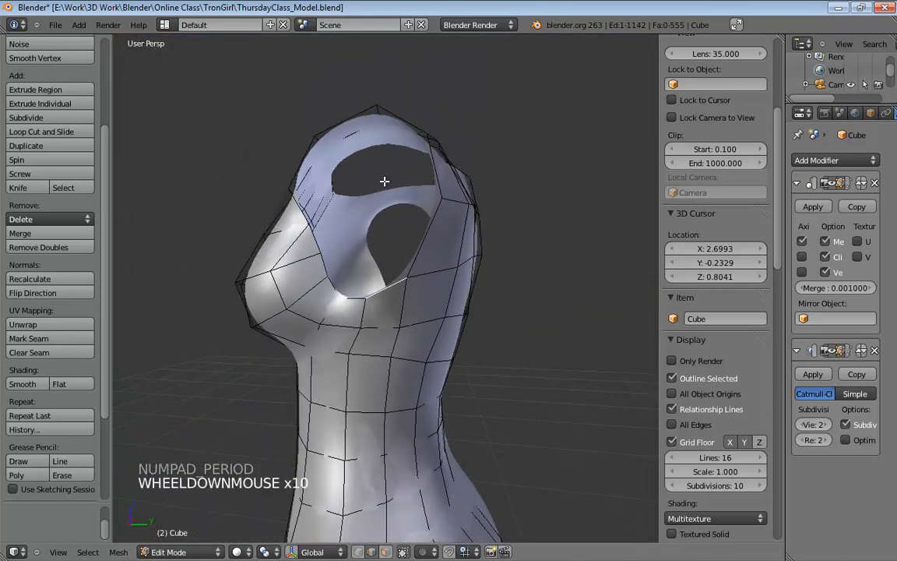
{"action": "middle_click_drag", "start_coordinate": [384, 181], "coordinate": [422, 355], "text": "shift"}
{"action": "left_click", "coordinate": [412, 306]}
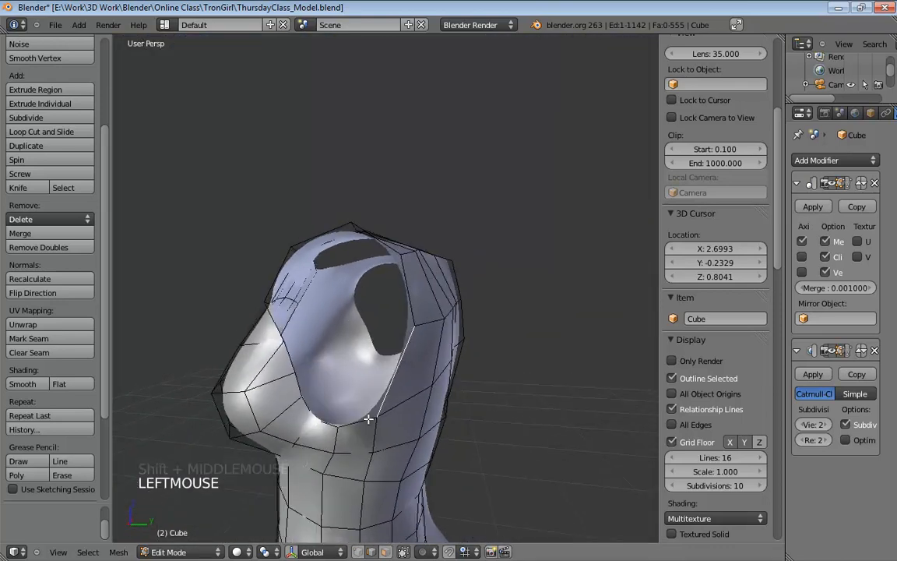
{"action": "left_click", "coordinate": [395, 376]}
{"action": "left_click", "coordinate": [407, 342], "text": "shift"}
{"action": "left_click", "coordinate": [414, 305], "text": "shift"}
{"action": "middle_click_drag", "start_coordinate": [414, 305], "coordinate": [466, 262]}
{"action": "left_click", "coordinate": [372, 220], "text": "shift"}
{"action": "left_click", "coordinate": [316, 206], "text": "shift"}
Step: Extend the edge selection down the front and under the arm opening to complete the rim edge count
{"action": "middle_click_drag", "start_coordinate": [317, 206], "coordinate": [223, 295]}
{"action": "left_click", "coordinate": [229, 295], "text": "shift"}
{"action": "left_click", "coordinate": [243, 365], "text": "shift"}
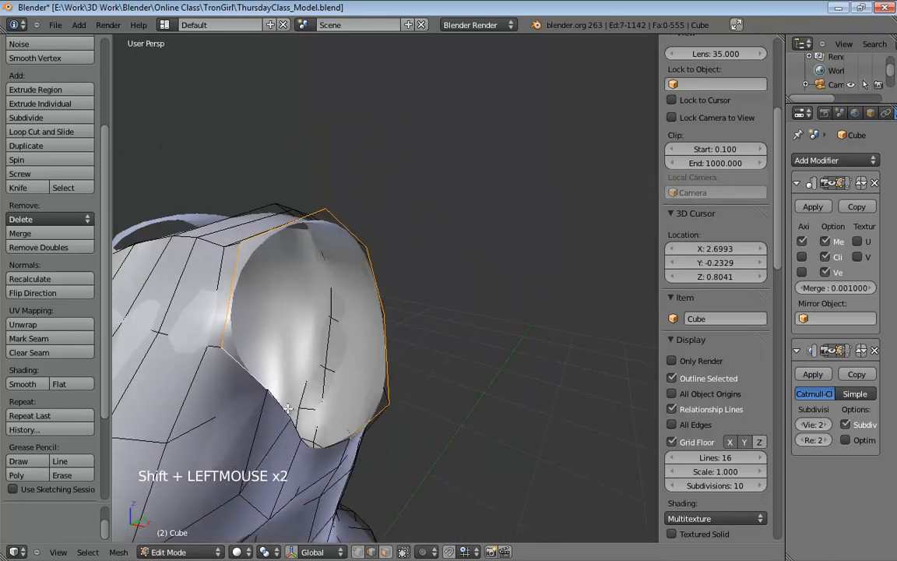
{"action": "left_click", "coordinate": [309, 441], "text": "shift"}
{"action": "middle_click_drag", "start_coordinate": [309, 441], "coordinate": [349, 428]}
{"action": "left_click", "coordinate": [349, 427], "text": "shift"}
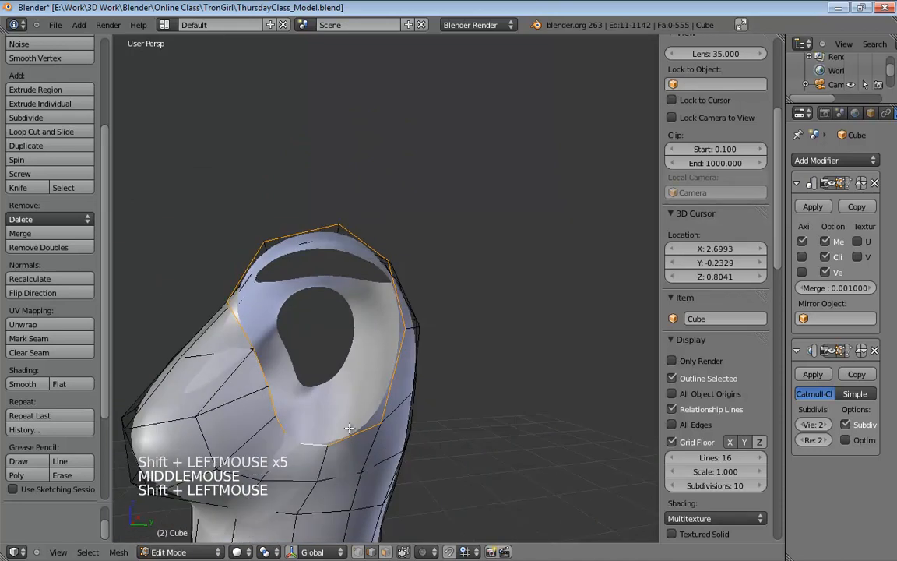
Step: Turn off the subdivision preview in Edit Mode and bevel the edge loop across the middle of the shoulder strap with a percentage of 0.330
{"action": "left_click", "coordinate": [834, 351]}
{"action": "middle_click_drag", "start_coordinate": [352, 269], "coordinate": [299, 287], "text": "shift"}
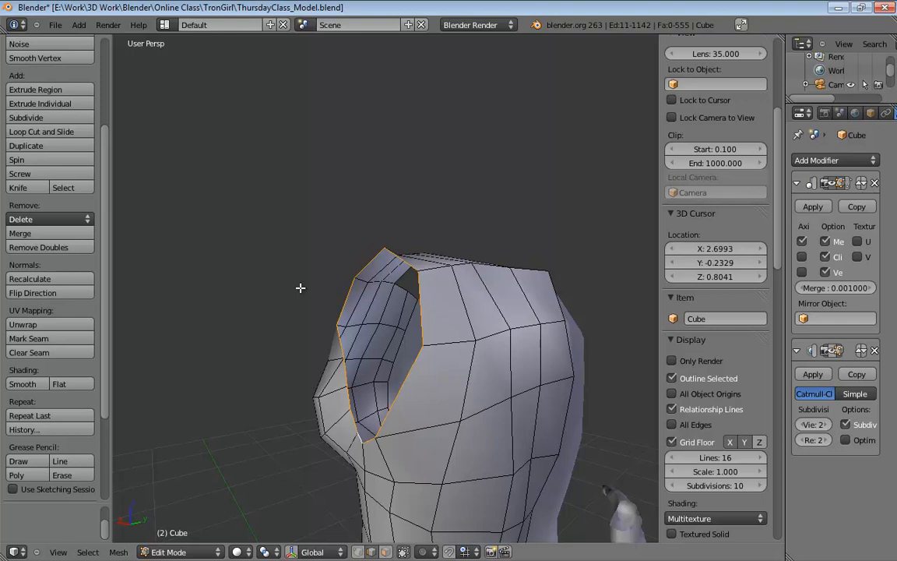
{"action": "middle_click_drag", "start_coordinate": [453, 309], "coordinate": [421, 278]}
{"action": "left_click", "coordinate": [331, 194], "text": "alt"}
{"action": "middle_click_drag", "start_coordinate": [371, 201], "coordinate": [385, 255]}
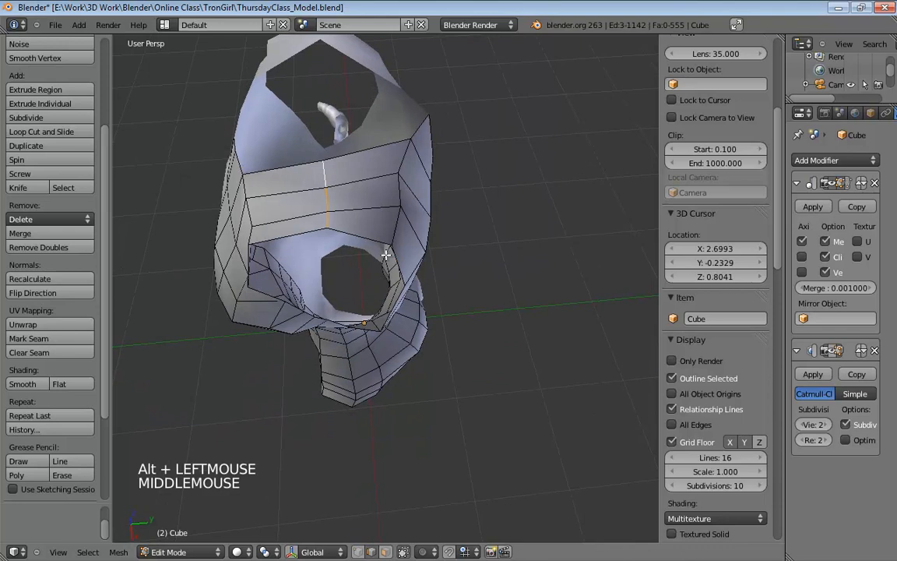
{"action": "key", "text": "shift+b"}
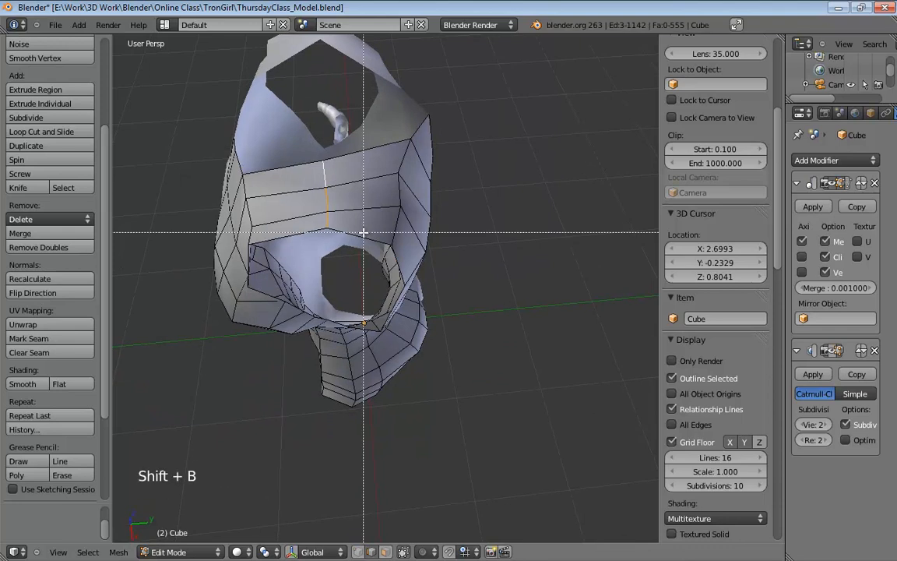
{"action": "right_click", "coordinate": [526, 284]}
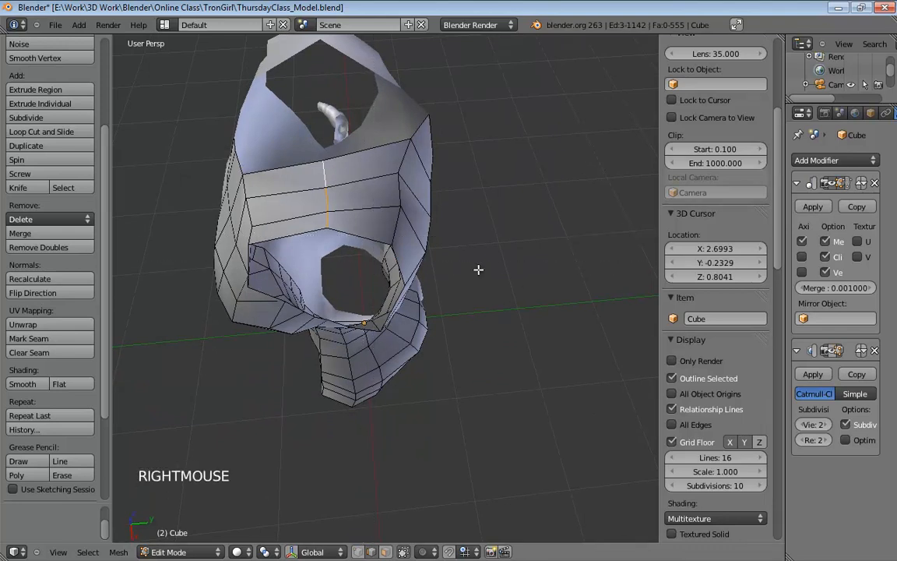
{"action": "key", "text": "w"}
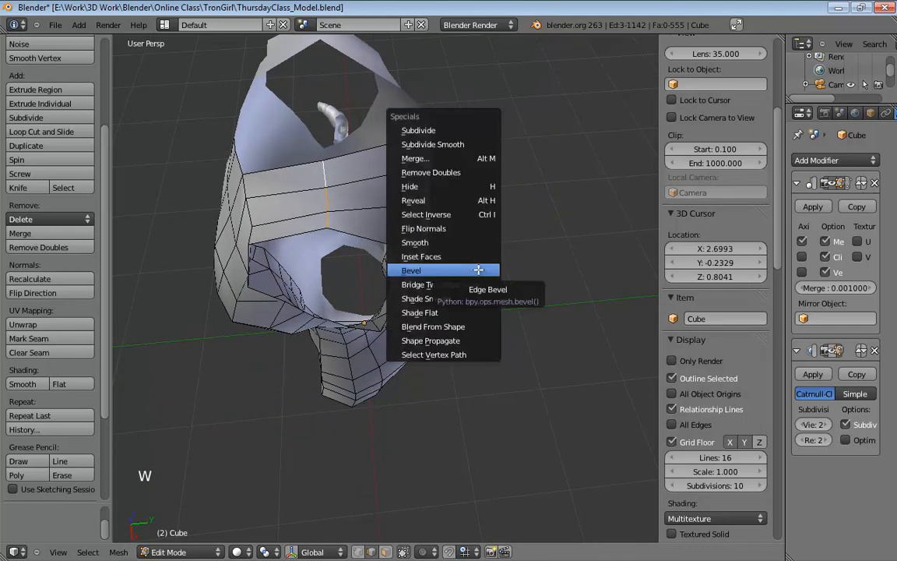
{"action": "left_click", "coordinate": [478, 270]}
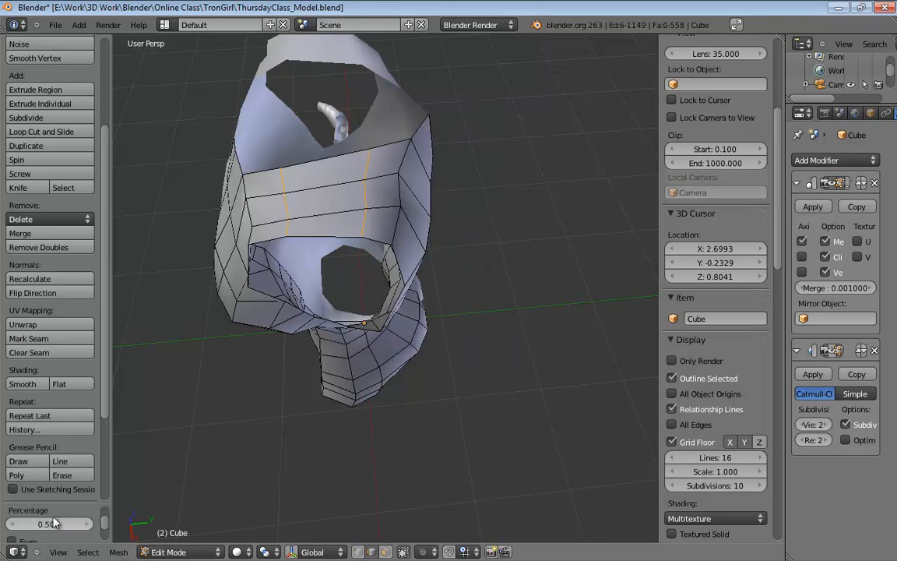
{"action": "left_click_drag", "start_coordinate": [48, 524], "coordinate": [33, 523]}
{"action": "middle_click_drag", "start_coordinate": [257, 327], "coordinate": [301, 204]}
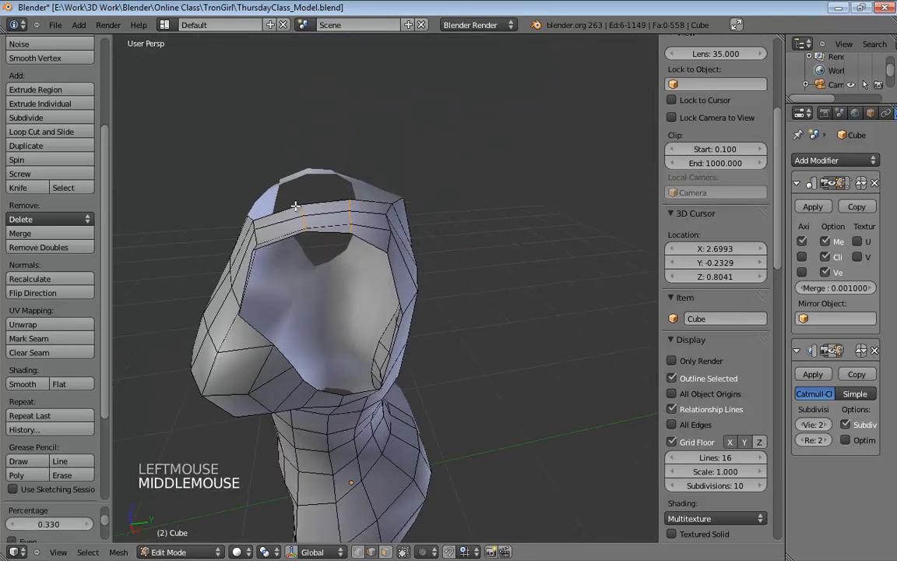
Step: In vertex select mode, reposition the vertices at the back of the shoulder strap to space its new edges evenly
{"action": "middle_click_drag", "start_coordinate": [400, 208], "coordinate": [396, 255]}
{"action": "key", "text": "ctrl+Tab"}
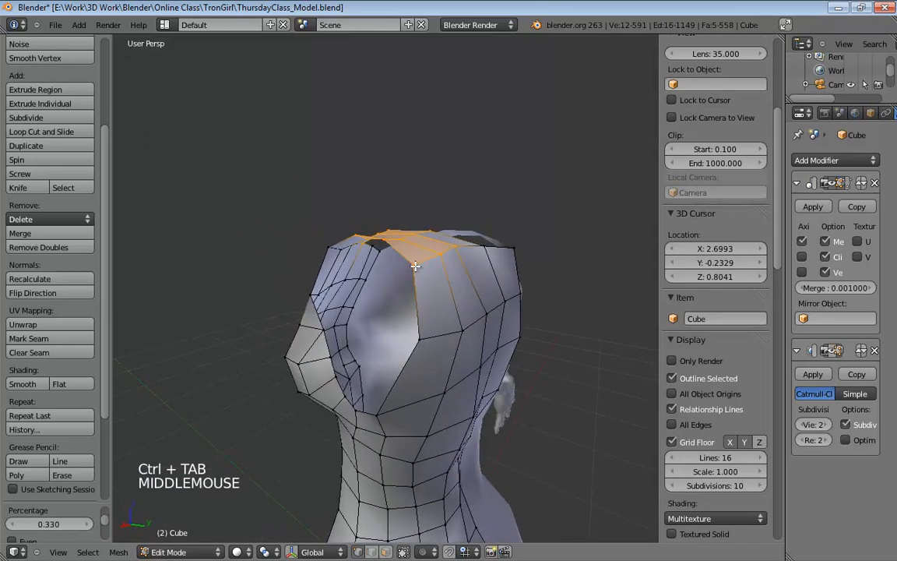
{"action": "left_click_drag", "start_coordinate": [412, 269], "coordinate": [465, 270]}
{"action": "middle_click_drag", "start_coordinate": [465, 270], "coordinate": [489, 247]}
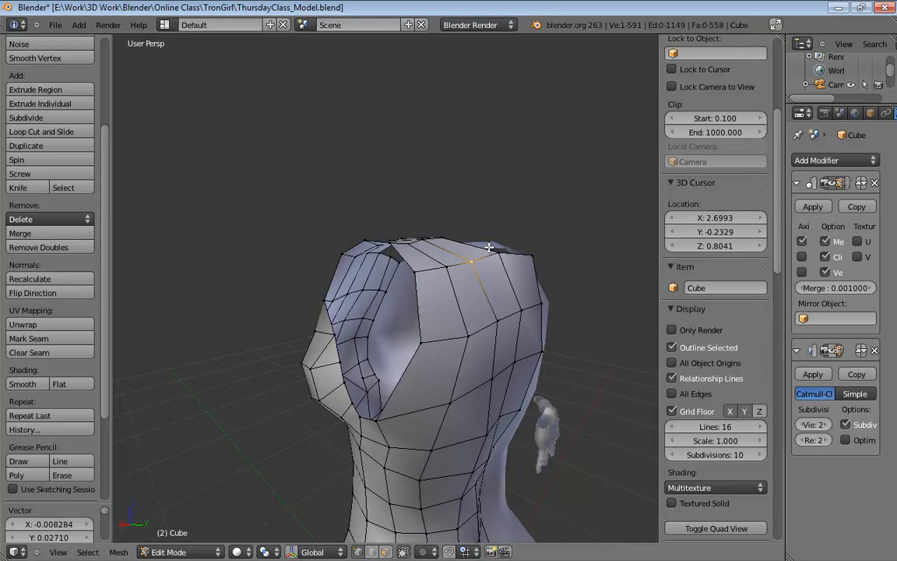
Step: In front orthographic view, move the vertex on top of the shoulder onto the sketched shoulder line
{"action": "key", "text": "KP_1"}
{"action": "key", "text": "KP_5"}
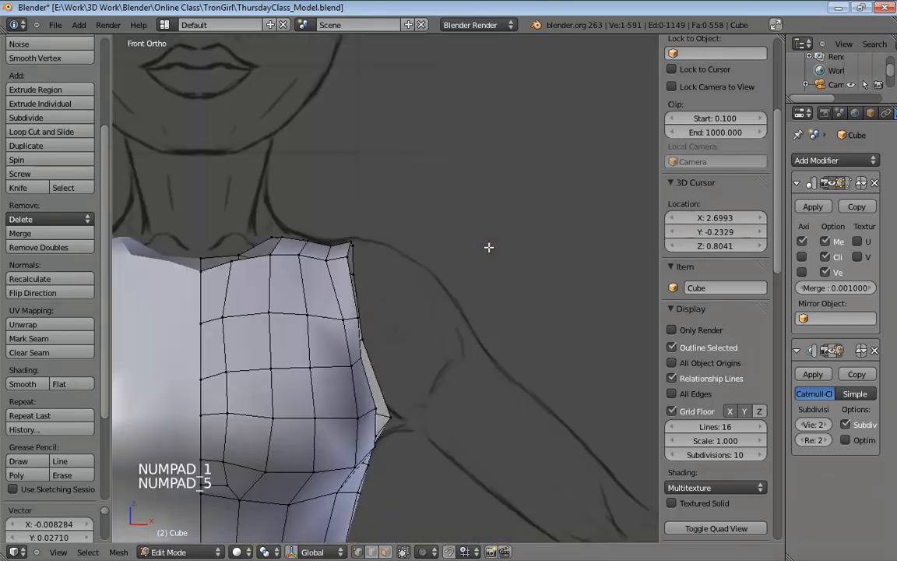
{"action": "left_click_drag", "start_coordinate": [332, 242], "coordinate": [309, 238]}
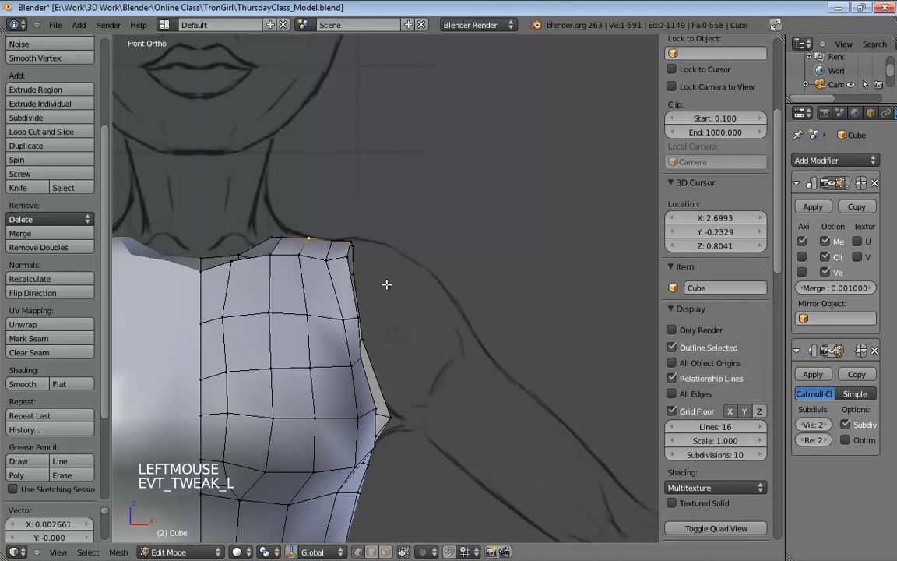
Step: In right side view, adjust the front and underarm vertices of the arm opening to make its rim rounder
{"action": "middle_click_drag", "start_coordinate": [400, 421], "coordinate": [339, 402]}
{"action": "key", "text": "KP_3"}
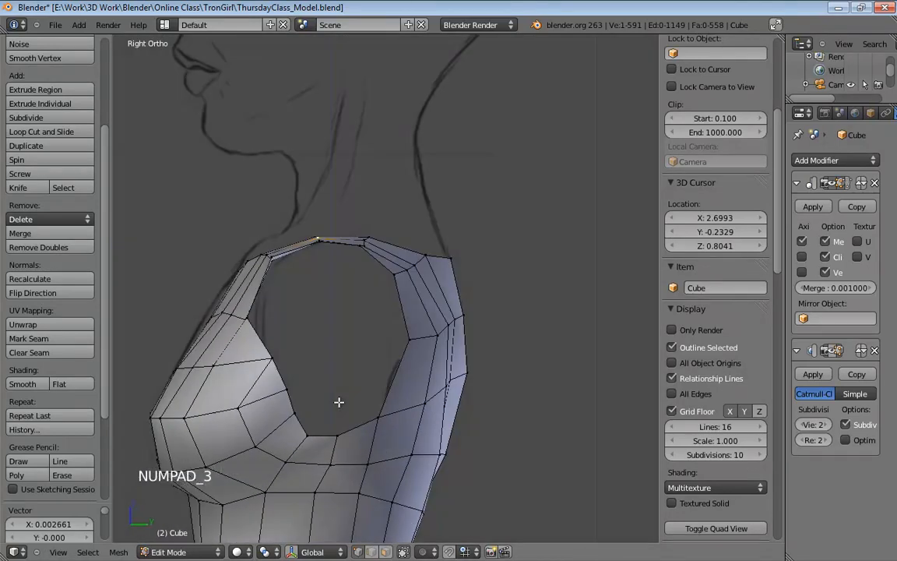
{"action": "left_click", "coordinate": [247, 324]}
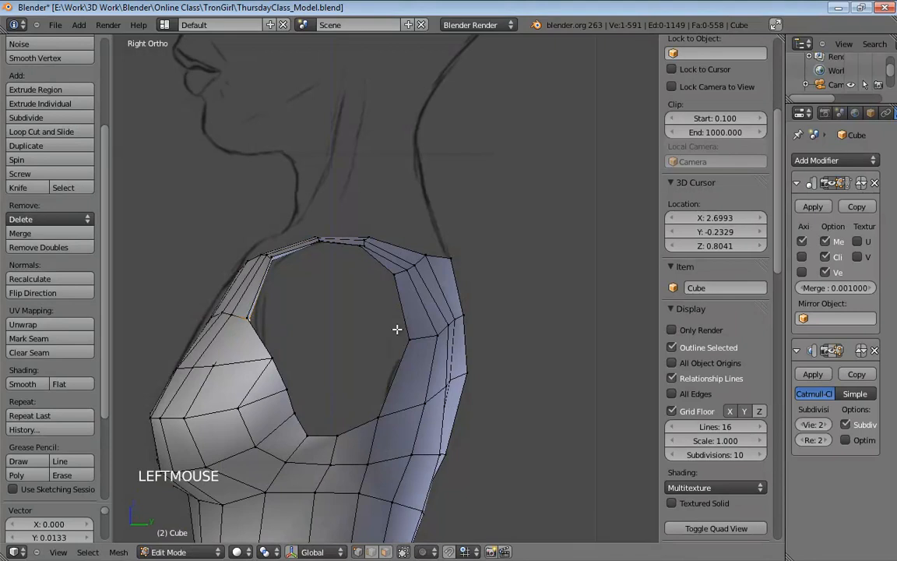
{"action": "left_click_drag", "start_coordinate": [312, 437], "coordinate": [321, 416]}
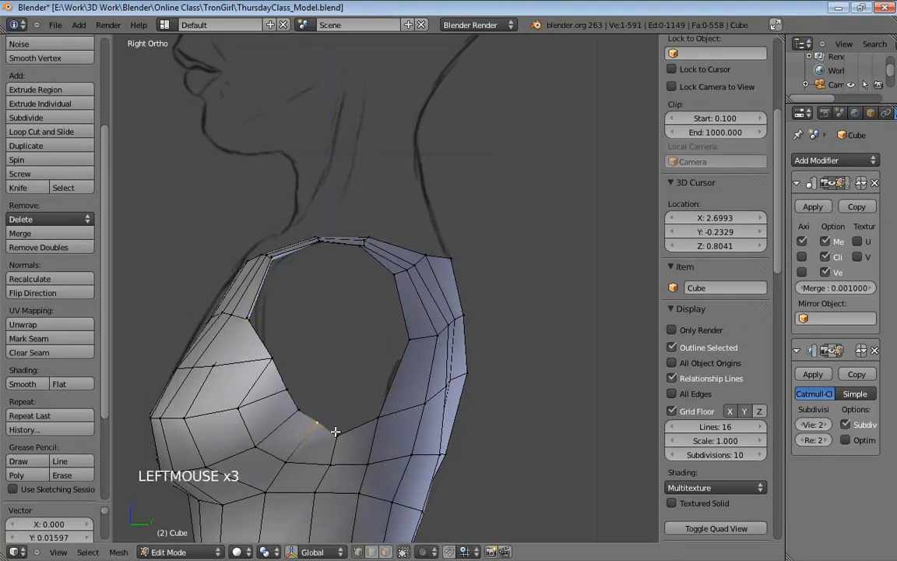
{"action": "left_click", "coordinate": [336, 464]}
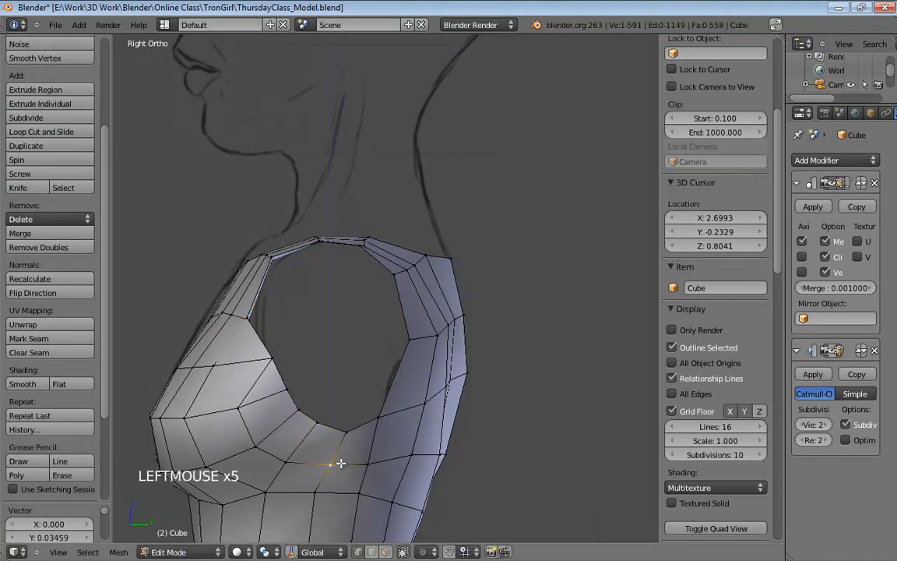
{"action": "left_click", "coordinate": [381, 418]}
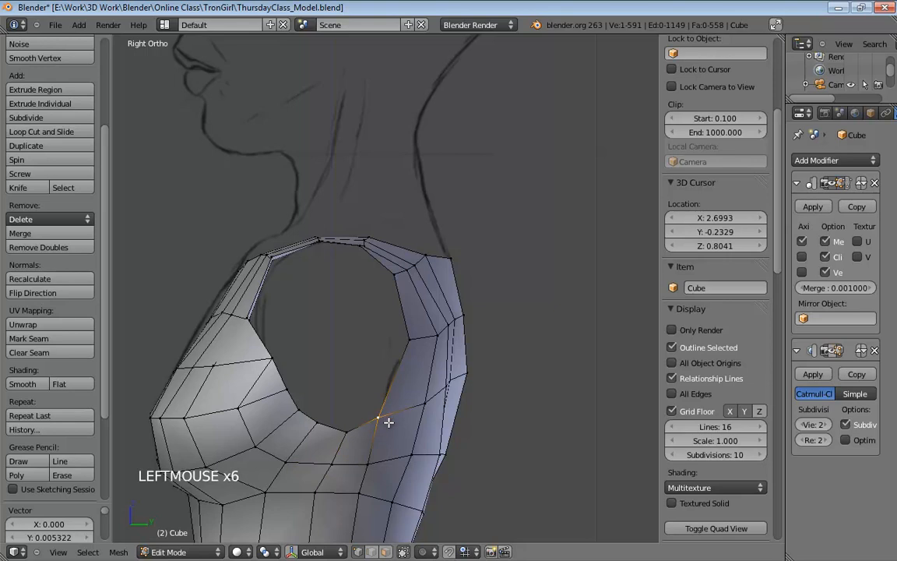
Step: Move the rear underarm vertex inward in front view and even out the vertices beneath the arm opening in right side view
{"action": "key", "text": "KP_1"}
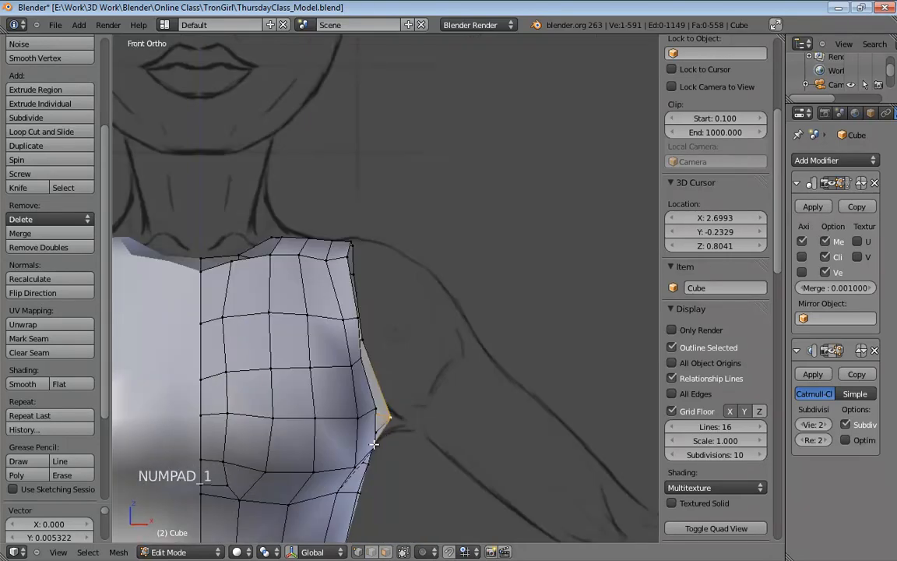
{"action": "left_click_drag", "start_coordinate": [388, 418], "coordinate": [376, 416]}
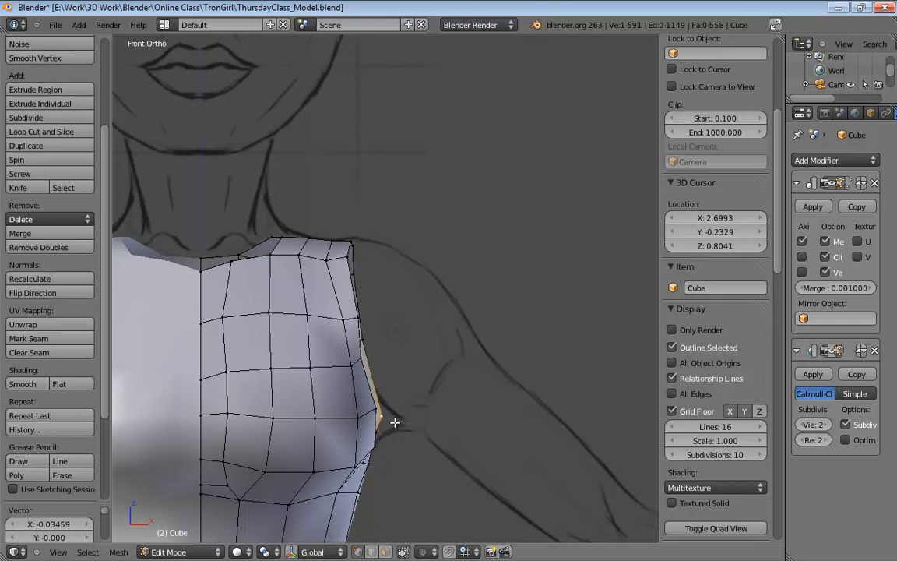
{"action": "key", "text": "KP_3"}
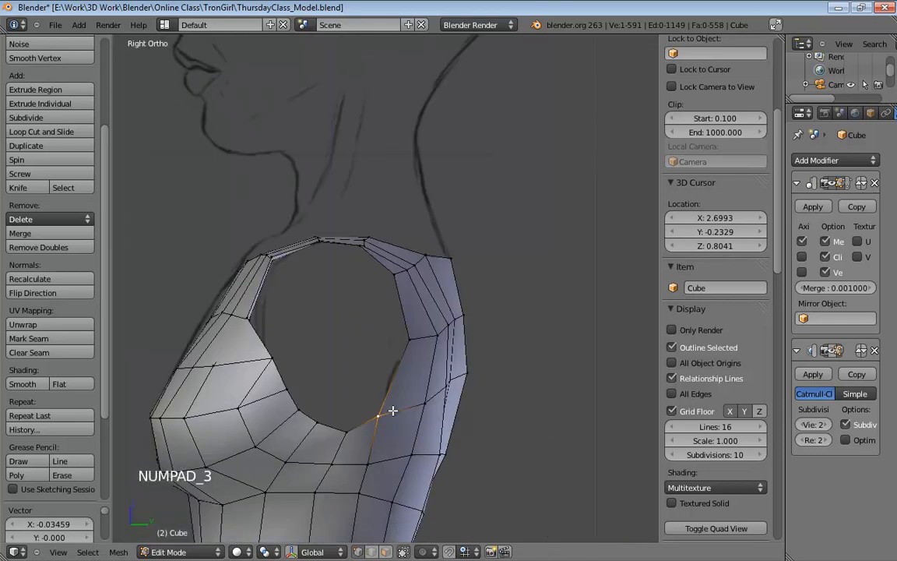
{"action": "mouse_move", "coordinate": [377, 418]}
{"action": "left_mouse_down"}
{"action": "mouse_move", "coordinate": [390, 417]}
{"action": "mouse_move", "coordinate": [362, 427]}
{"action": "left_mouse_up"}
{"action": "left_click_drag", "start_coordinate": [377, 464], "coordinate": [337, 466]}
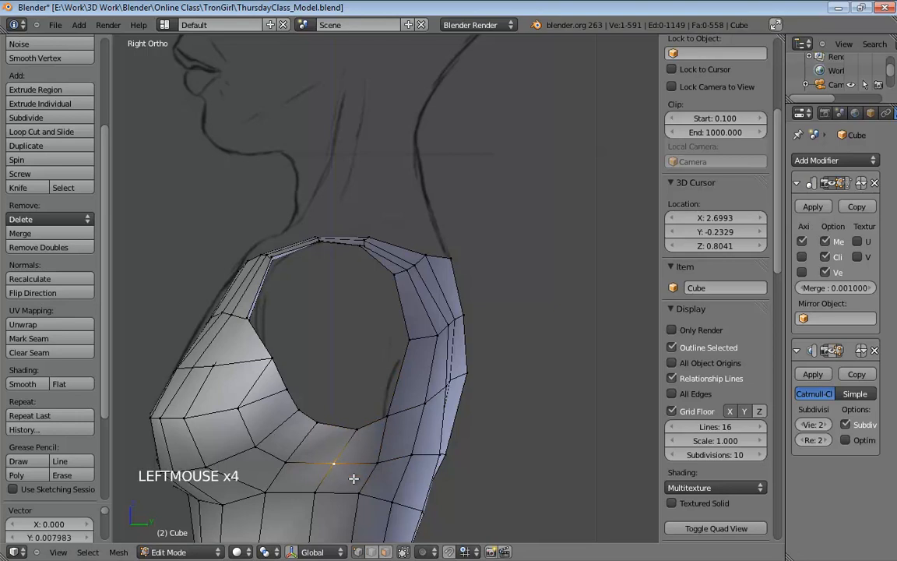
{"action": "left_click_drag", "start_coordinate": [368, 494], "coordinate": [371, 495]}
{"action": "left_click", "coordinate": [325, 493]}
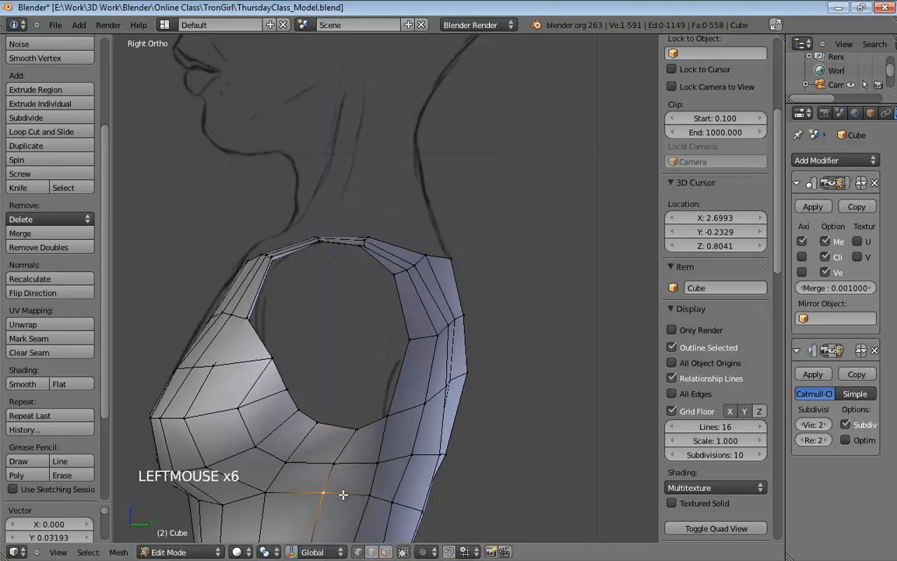
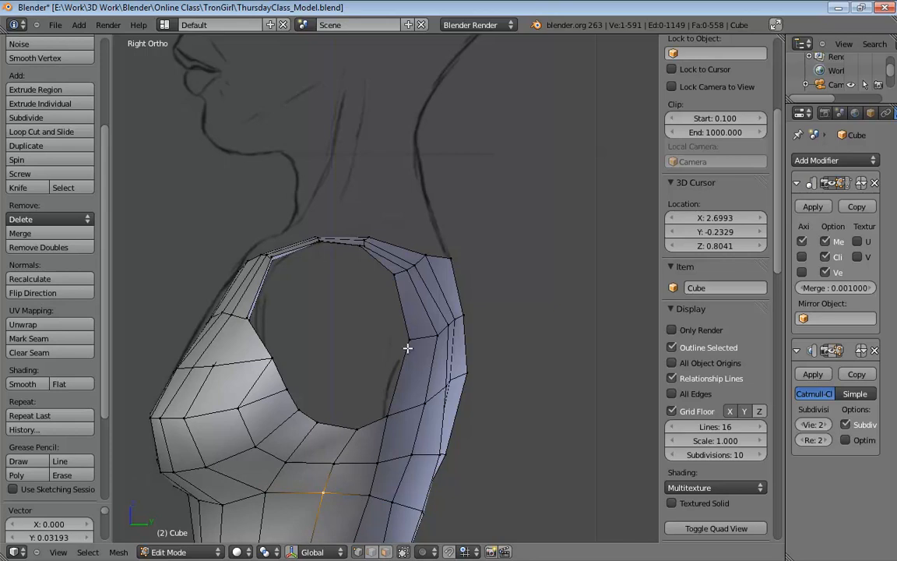
Step: In right side view, adjust the underarm and front vertices of the arm opening to round out its rim
{"action": "left_click", "coordinate": [385, 416]}
{"action": "left_click_drag", "start_coordinate": [317, 423], "coordinate": [308, 402]}
{"action": "left_click_drag", "start_coordinate": [295, 379], "coordinate": [292, 382]}
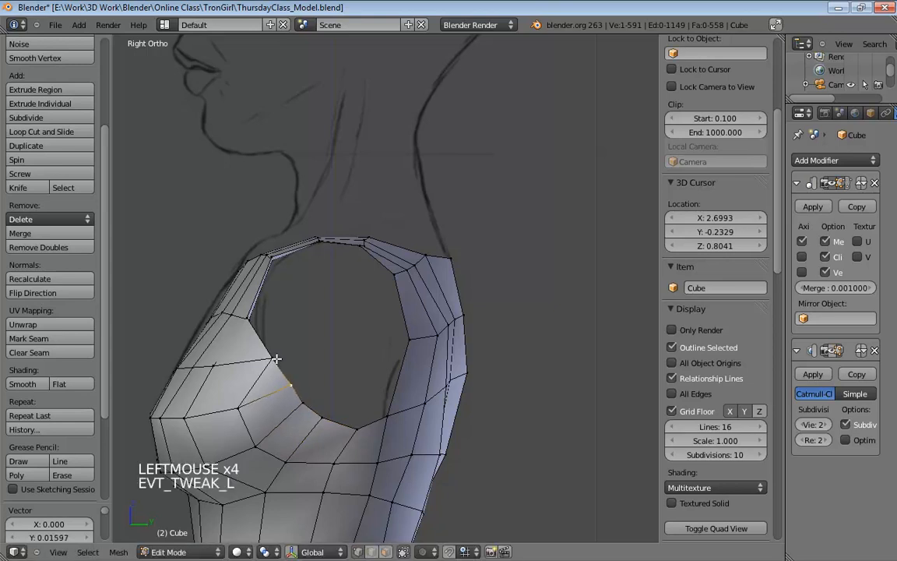
{"action": "left_click", "coordinate": [322, 417]}
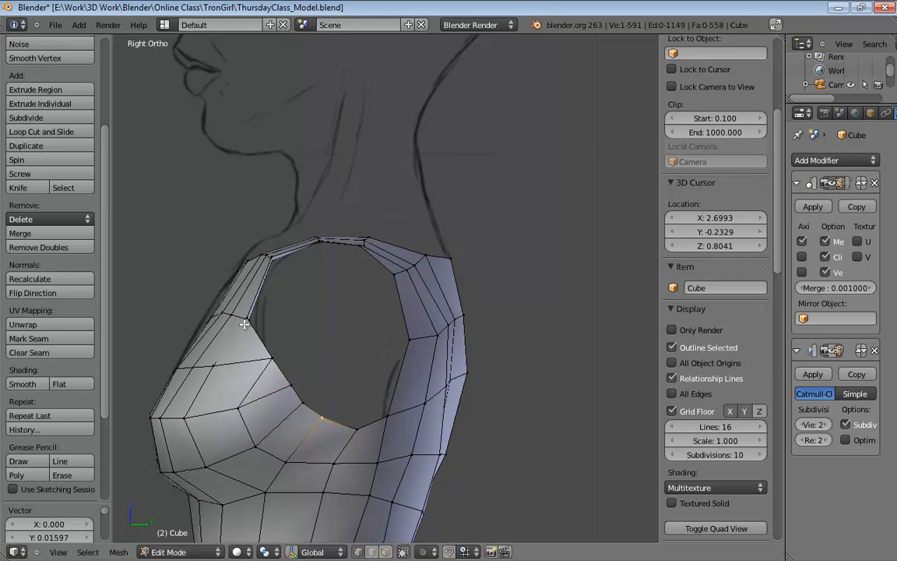
{"action": "mouse_move", "coordinate": [243, 324]}
{"action": "left_mouse_down"}
{"action": "mouse_move", "coordinate": [263, 318]}
{"action": "mouse_move", "coordinate": [256, 316]}
{"action": "left_mouse_up"}
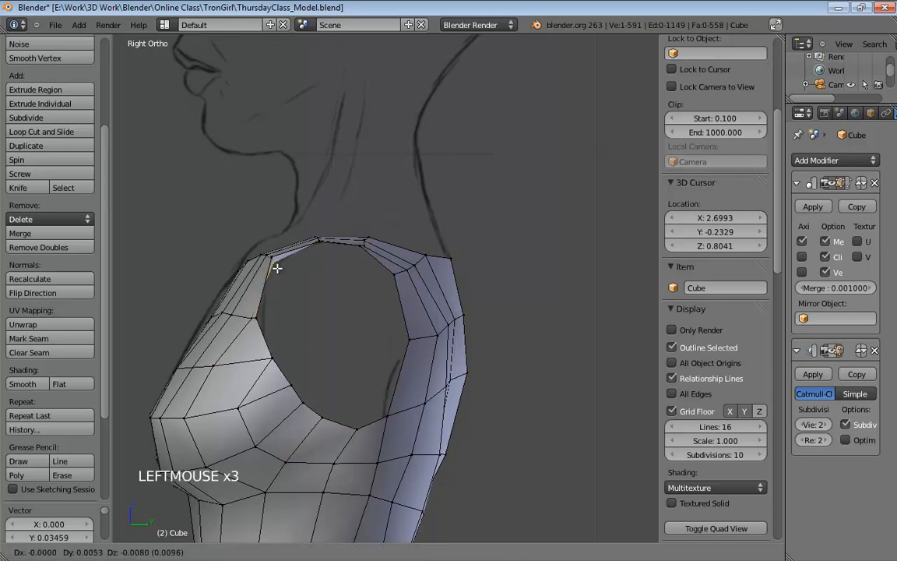
{"action": "left_click_drag", "start_coordinate": [270, 255], "coordinate": [273, 256]}
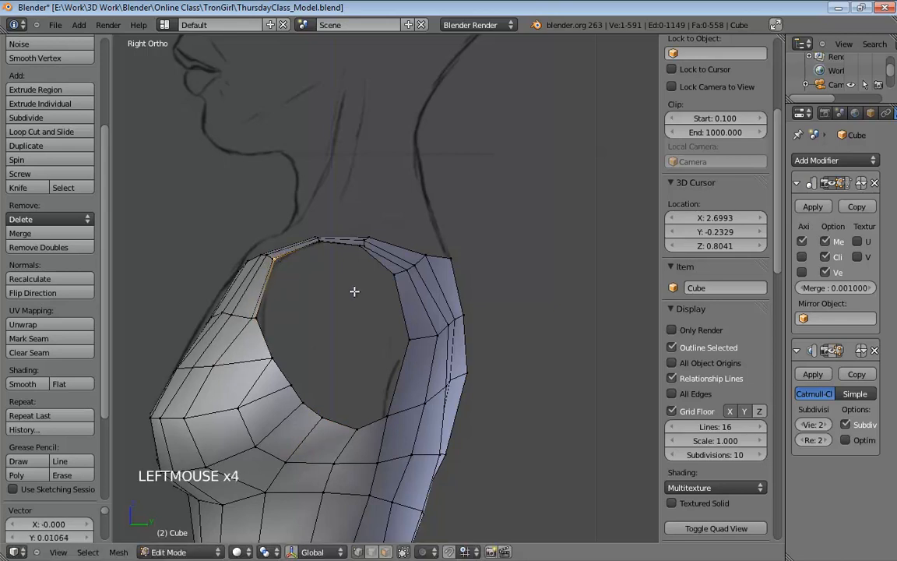
Step: Select the arm opening's edge loop and extrude it a short distance outward in front orthographic view
{"action": "left_click", "coordinate": [406, 300], "text": "alt"}
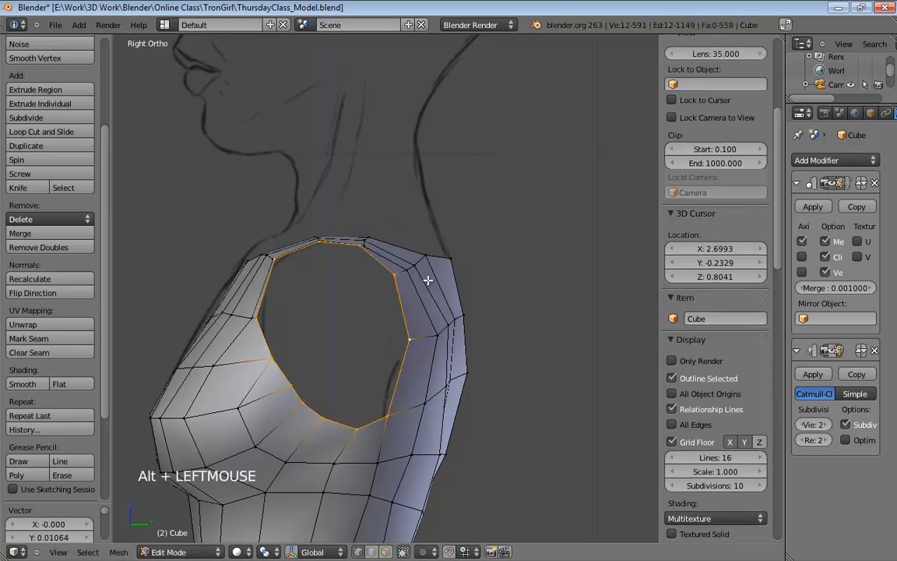
{"action": "key", "text": "KP_3"}
{"action": "key", "text": "KP_1"}
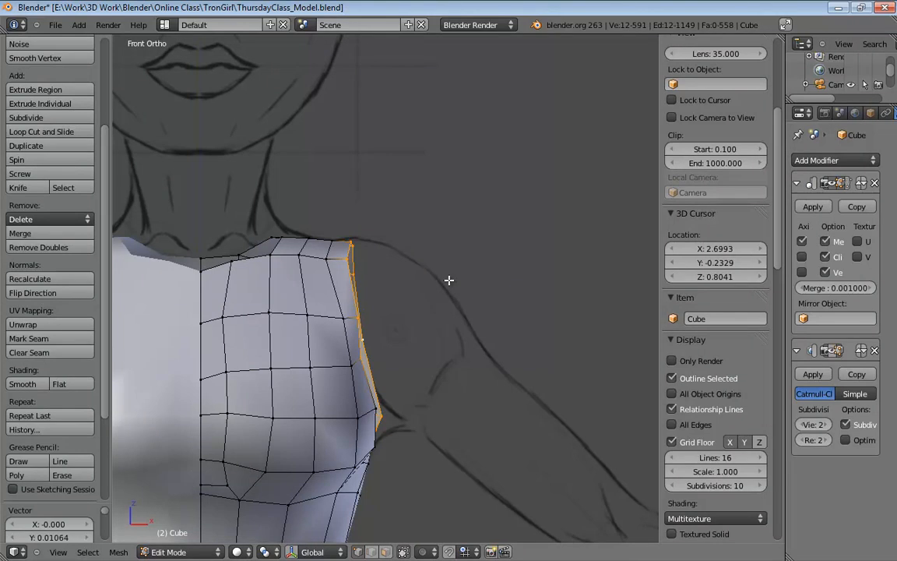
{"action": "key", "text": "e"}
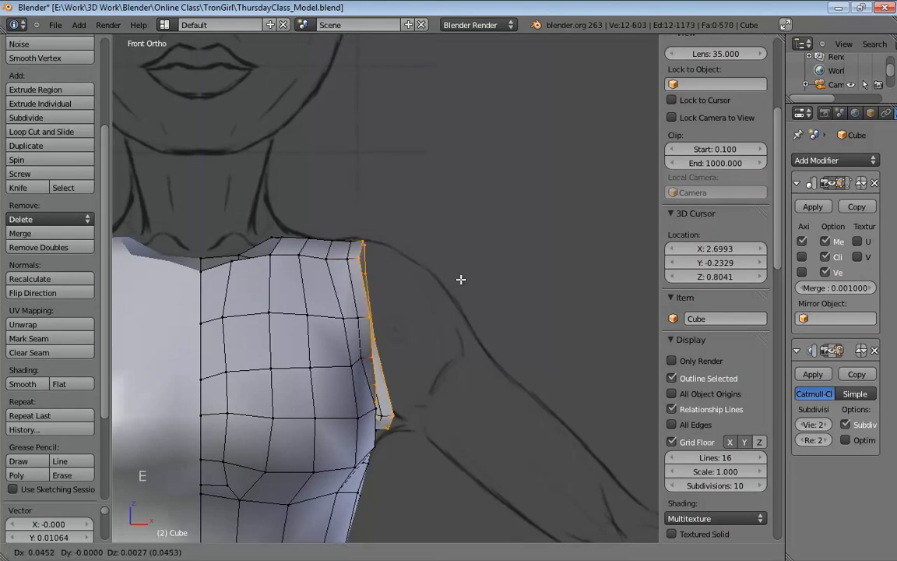
{"action": "left_click", "coordinate": [543, 368]}
Step: Reposition the original rim vertices along the back of the arm opening so they flow smoothly into the extruded ring
{"action": "middle_click_drag", "start_coordinate": [542, 369], "coordinate": [434, 308]}
{"action": "scroll", "coordinate": [427, 351], "scroll_direction": "up", "scroll_amount": 4}
{"action": "left_click_drag", "start_coordinate": [462, 349], "coordinate": [452, 376]}
{"action": "left_click_drag", "start_coordinate": [474, 324], "coordinate": [463, 334]}
{"action": "middle_click_drag", "start_coordinate": [463, 333], "coordinate": [447, 374]}
{"action": "left_click", "coordinate": [450, 360]}
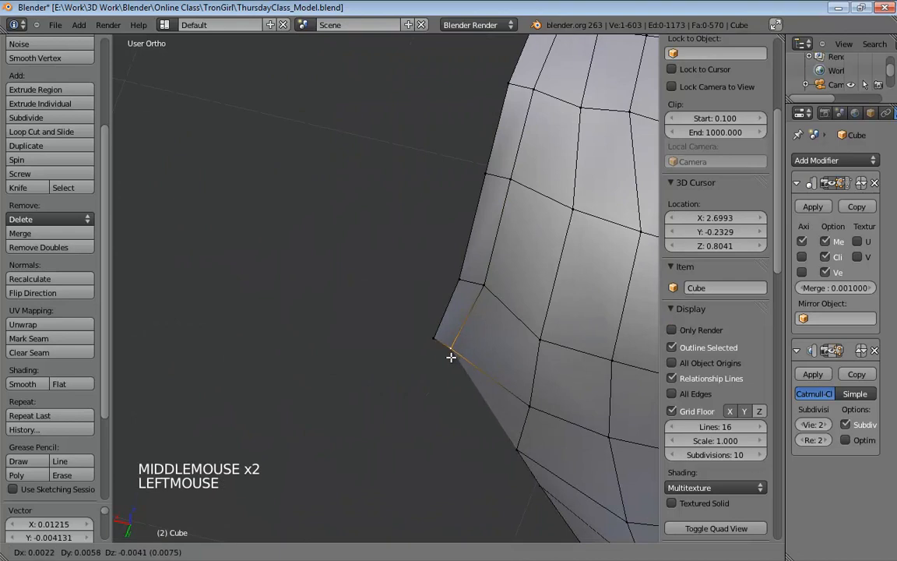
{"action": "middle_click_drag", "start_coordinate": [497, 295], "coordinate": [438, 361]}
{"action": "left_click", "coordinate": [443, 376]}
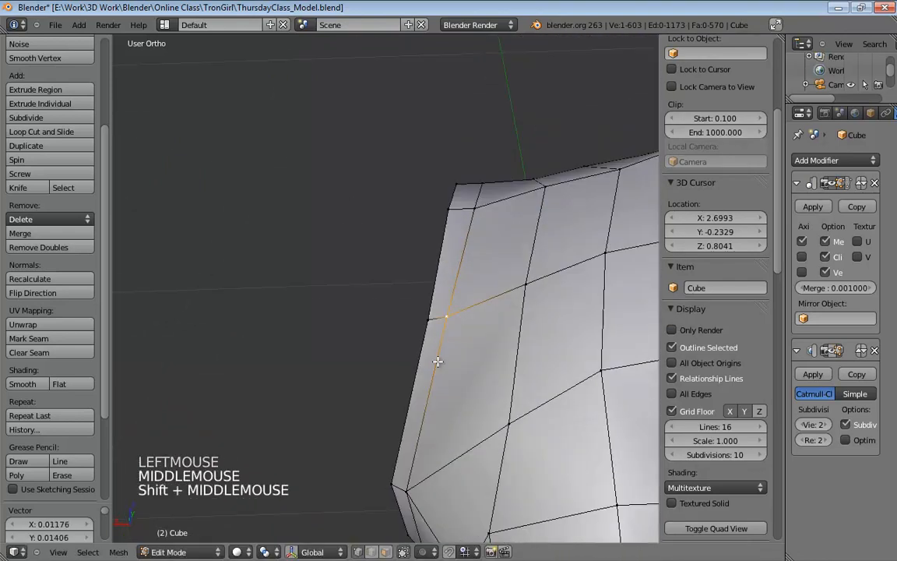
{"action": "left_click", "coordinate": [476, 199]}
{"action": "middle_click_drag", "start_coordinate": [480, 193], "coordinate": [491, 269]}
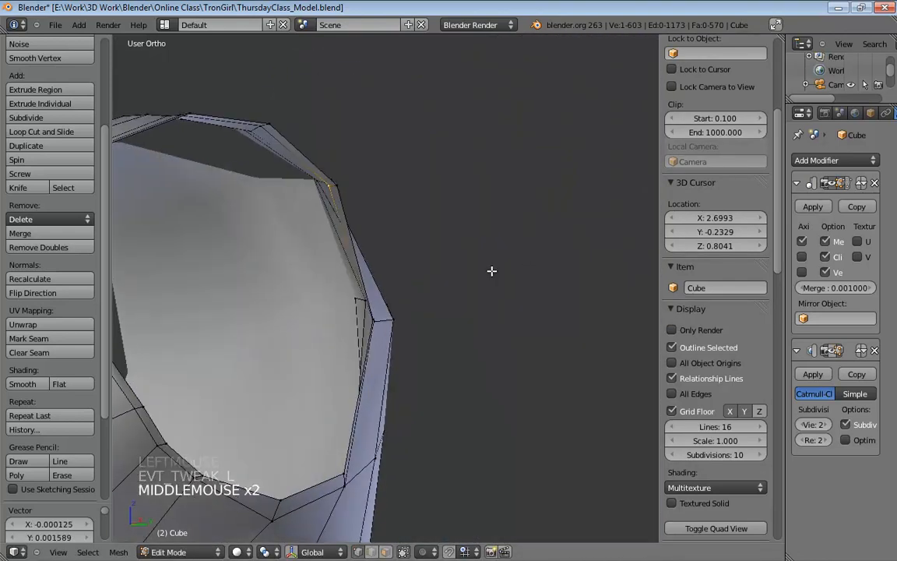
Step: In front wireframe view, move the upper vertices of the extruded ring outward along the sketched shoulder line
{"action": "scroll", "coordinate": [415, 258], "scroll_direction": "down", "scroll_amount": 2}
{"action": "key", "text": "KP_1"}
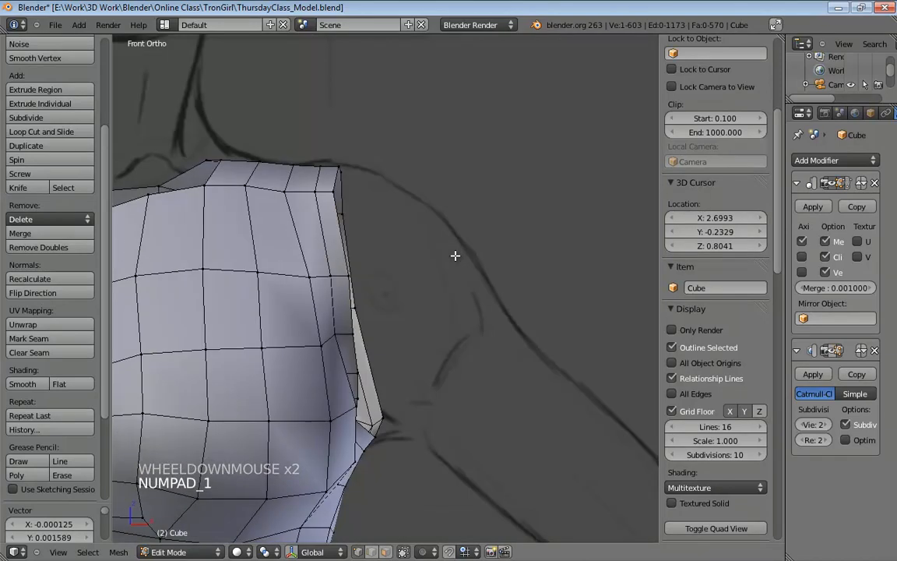
{"action": "left_click_drag", "start_coordinate": [320, 165], "coordinate": [355, 159]}
{"action": "left_click", "coordinate": [343, 167]}
{"action": "key", "text": "z"}
{"action": "left_click_drag", "start_coordinate": [355, 172], "coordinate": [383, 171]}
{"action": "left_click_drag", "start_coordinate": [338, 193], "coordinate": [380, 218]}
{"action": "left_click_drag", "start_coordinate": [350, 164], "coordinate": [371, 193]}
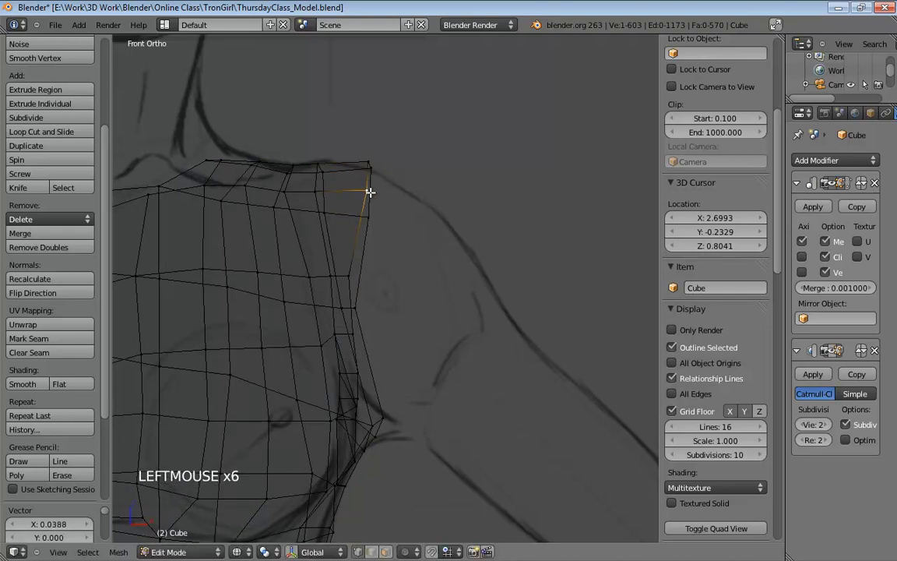
Step: Line up the remaining vertices of the extruded ring from shoulder to underarm into a smooth curve in front view
{"action": "left_click", "coordinate": [363, 273]}
{"action": "left_click_drag", "start_coordinate": [357, 329], "coordinate": [366, 333]}
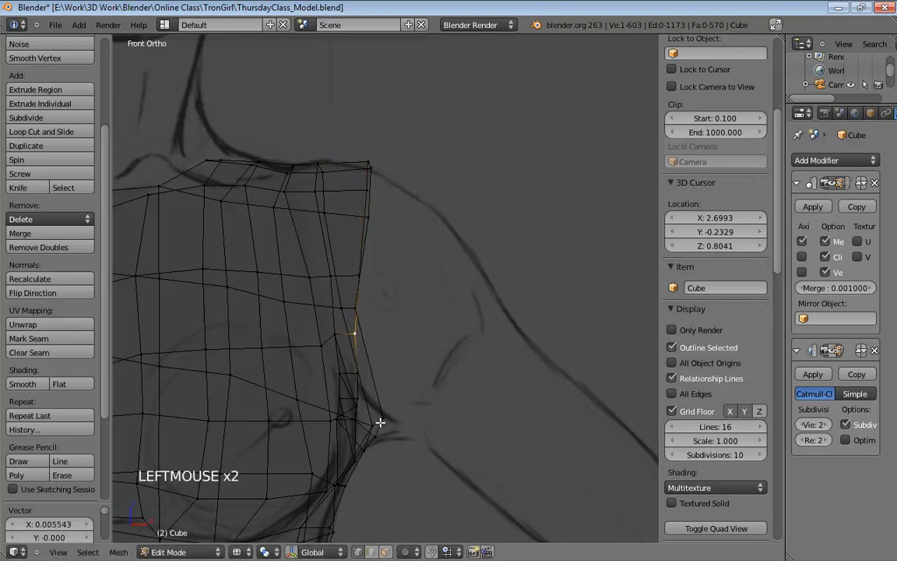
{"action": "left_click", "coordinate": [367, 430]}
{"action": "mouse_move", "coordinate": [366, 430]}
{"action": "left_mouse_down"}
{"action": "mouse_move", "coordinate": [372, 423]}
{"action": "mouse_move", "coordinate": [370, 438]}
{"action": "left_mouse_up"}
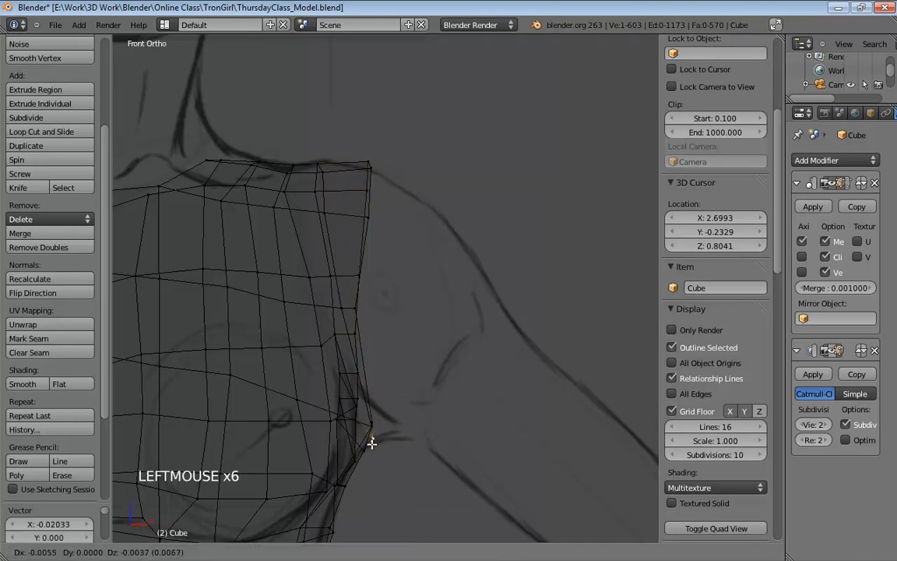
{"action": "left_click", "coordinate": [356, 334]}
{"action": "left_click", "coordinate": [363, 308]}
{"action": "left_click", "coordinate": [366, 275]}
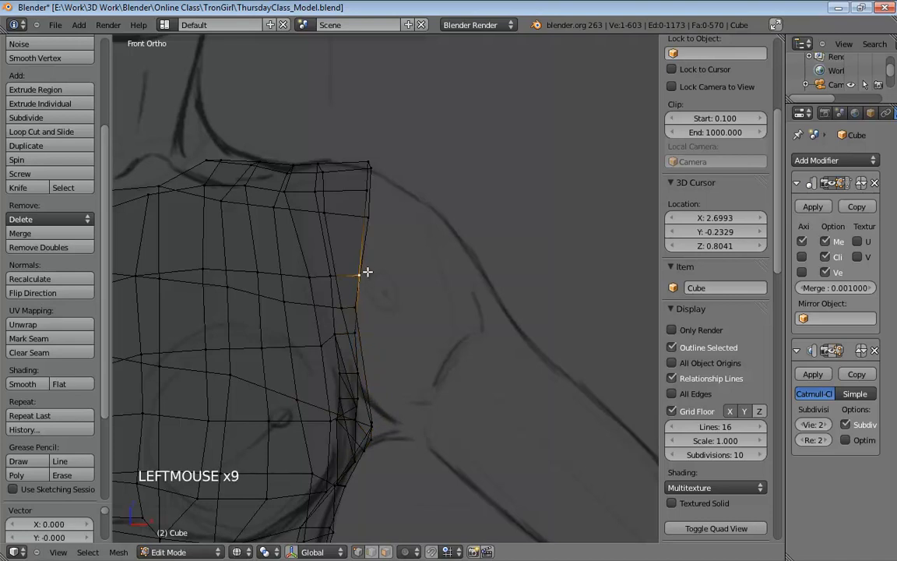
{"action": "left_click", "coordinate": [369, 217]}
{"action": "left_click_drag", "start_coordinate": [369, 159], "coordinate": [369, 181]}
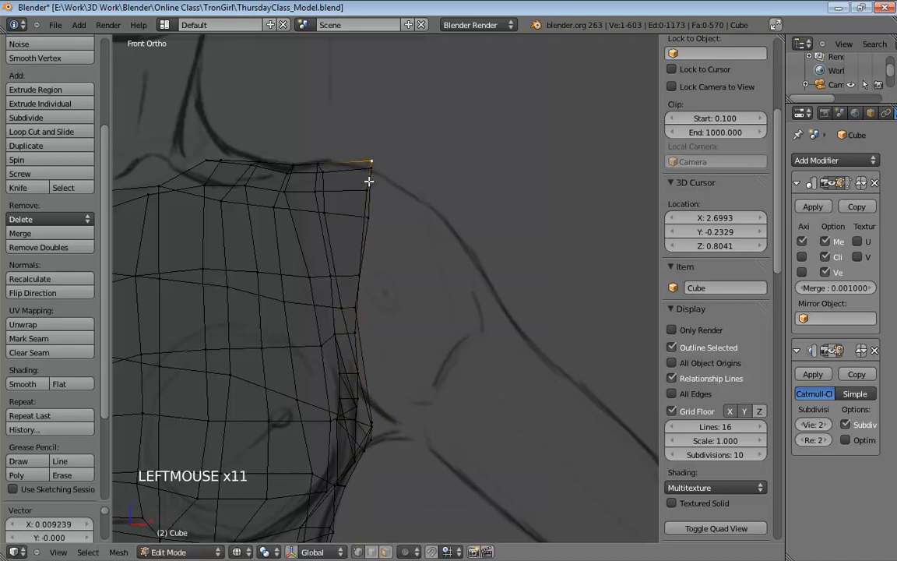
Step: Pull the rear underarm vertices of the ring inward from behind, and align its lowest vertices with the armpit in front view
{"action": "left_click", "coordinate": [372, 420]}
{"action": "middle_click_drag", "start_coordinate": [372, 421], "coordinate": [390, 428]}
{"action": "left_click_drag", "start_coordinate": [398, 430], "coordinate": [413, 440]}
{"action": "middle_click_drag", "start_coordinate": [427, 382], "coordinate": [380, 435]}
{"action": "left_click", "coordinate": [419, 422]}
{"action": "left_click_drag", "start_coordinate": [419, 423], "coordinate": [432, 424]}
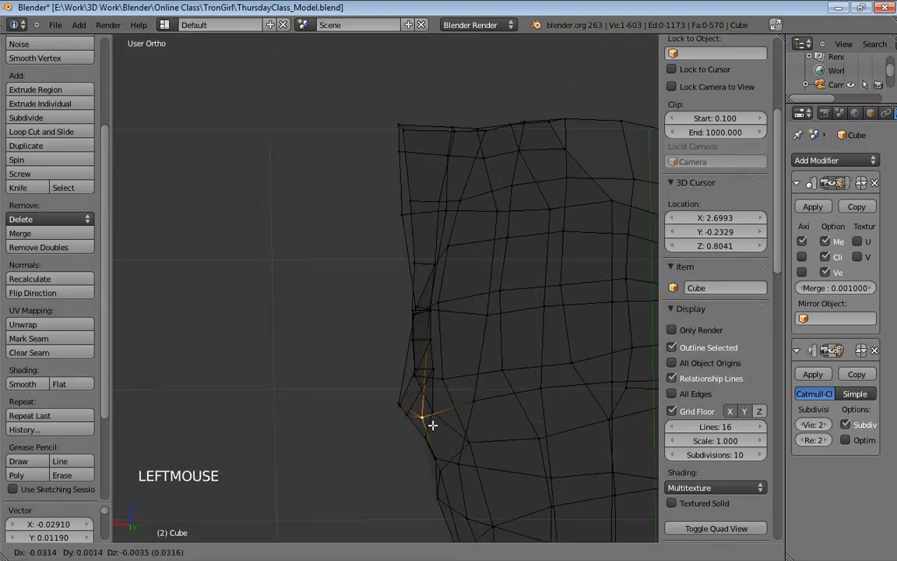
{"action": "middle_click_drag", "start_coordinate": [432, 424], "coordinate": [408, 390]}
{"action": "left_click_drag", "start_coordinate": [407, 390], "coordinate": [414, 390]}
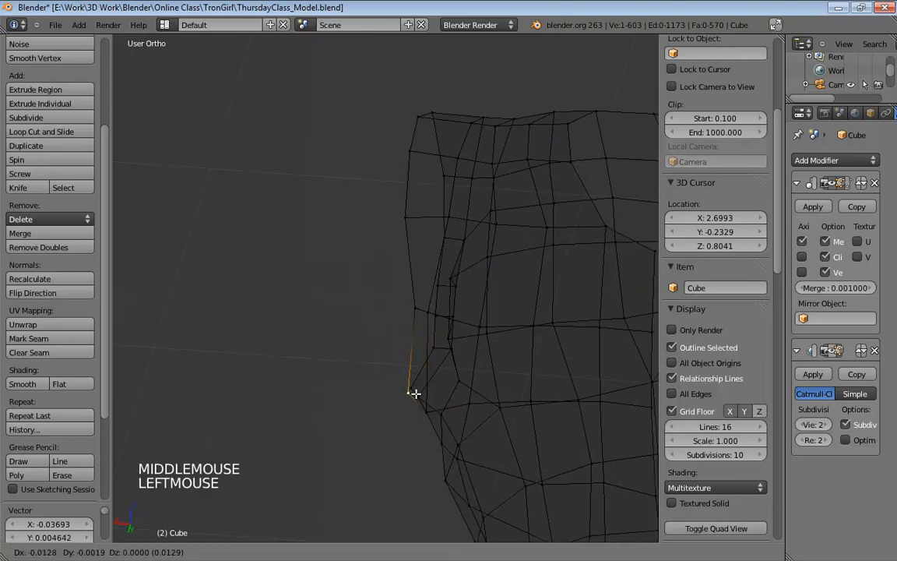
{"action": "middle_click_drag", "start_coordinate": [415, 390], "coordinate": [451, 318]}
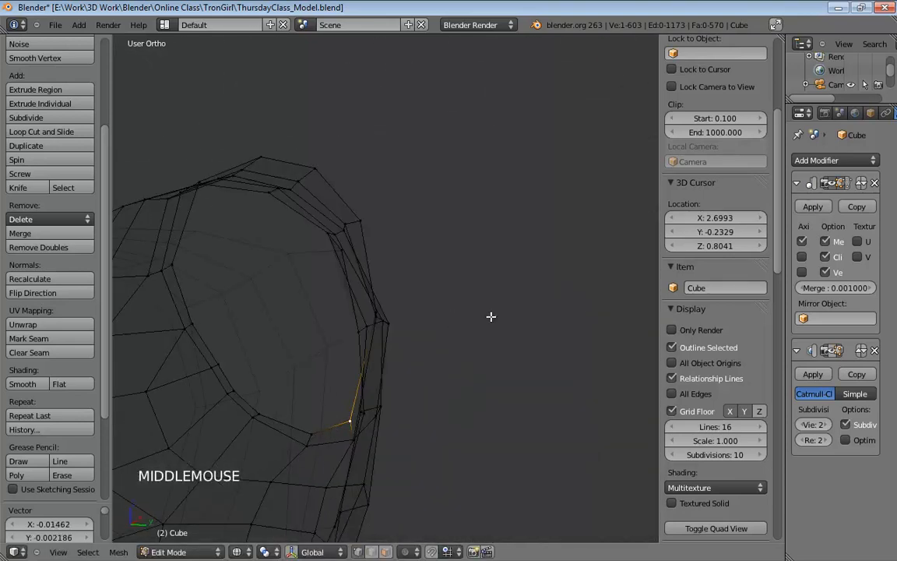
{"action": "key", "text": "KP_1"}
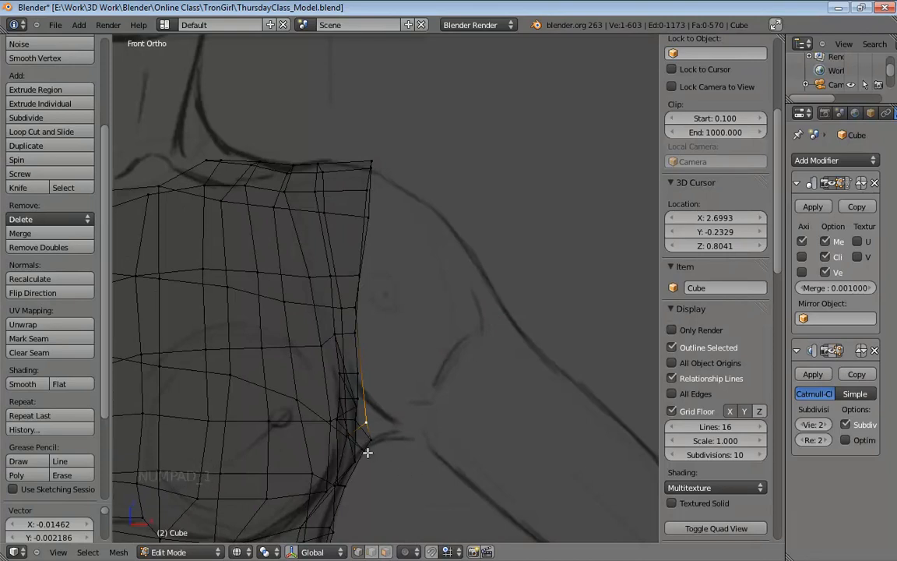
{"action": "left_click_drag", "start_coordinate": [366, 450], "coordinate": [360, 428]}
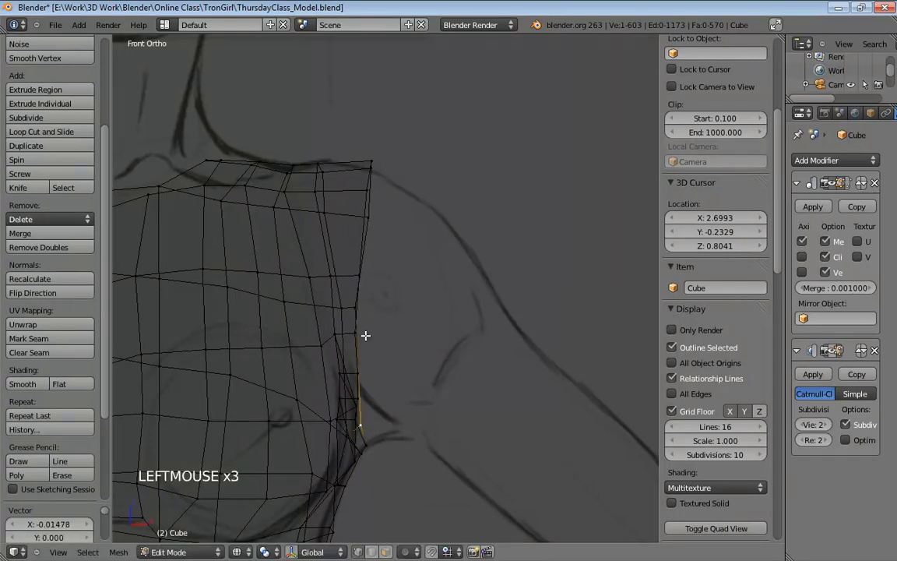
Step: Select the ring's outer edge loop and extrude it outward about 0.045 in front view
{"action": "left_click", "coordinate": [356, 358], "text": "alt"}
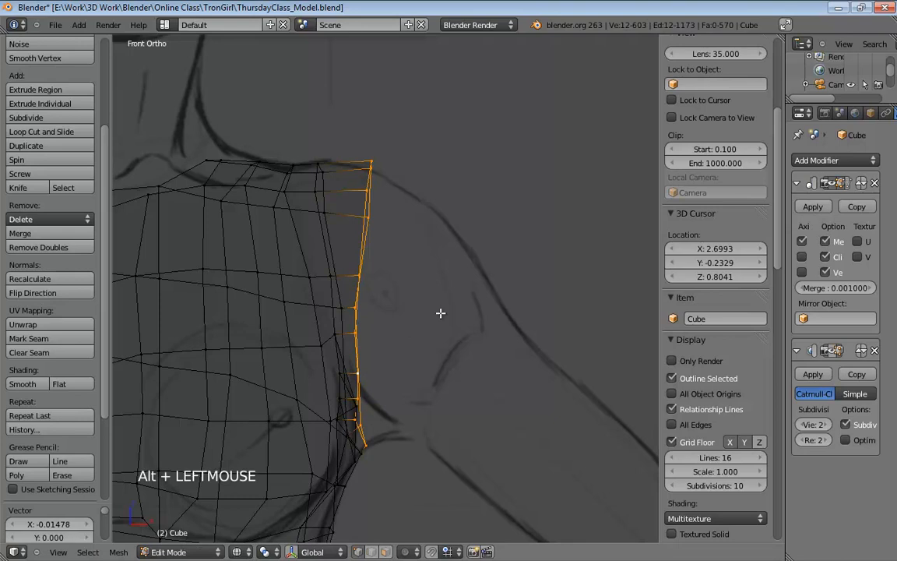
{"action": "key", "text": "e"}
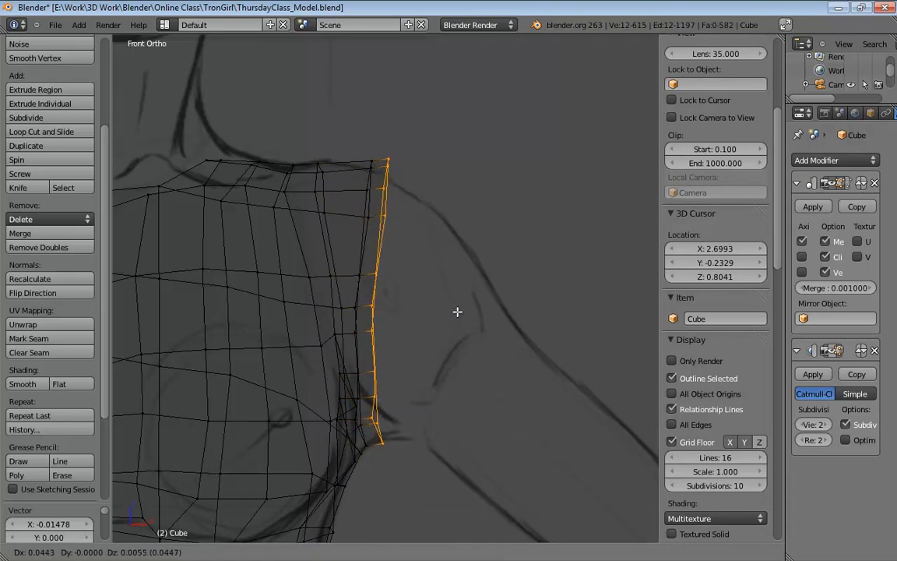
{"action": "left_click", "coordinate": [457, 312]}
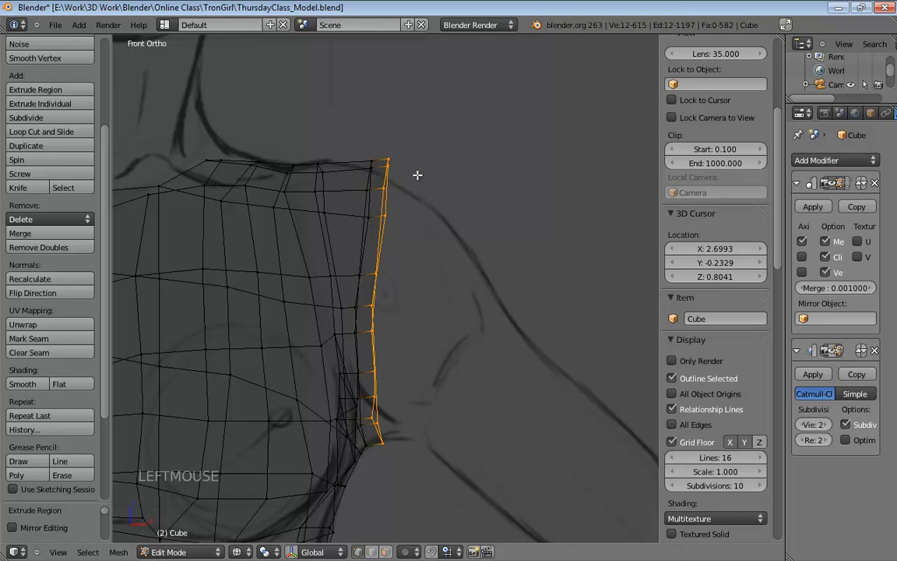
{"action": "left_click", "coordinate": [391, 159]}
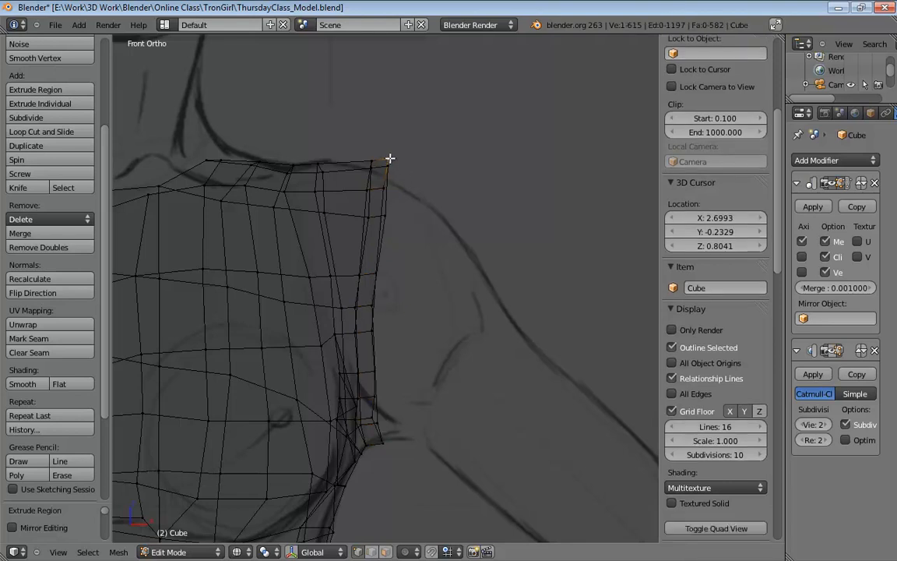
{"action": "left_click_drag", "start_coordinate": [389, 158], "coordinate": [439, 186]}
{"action": "key", "text": "ctrl+z"}
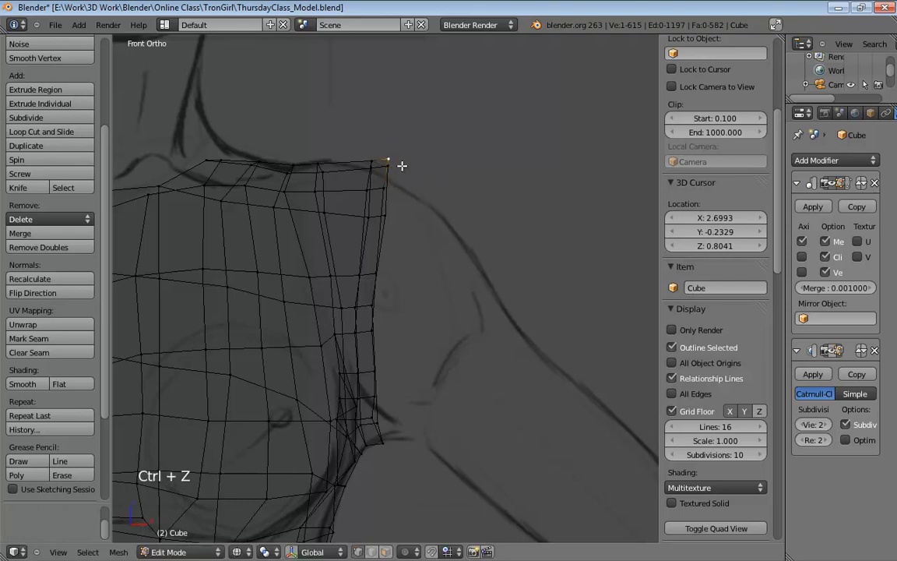
Step: In edge select mode, move the top shoulder edge of the new ring outward and slightly down toward the upper arm
{"action": "middle_click_drag", "start_coordinate": [440, 182], "coordinate": [425, 212]}
{"action": "key", "text": "ctrl+Tab"}
{"action": "left_click", "coordinate": [304, 257]}
{"action": "key", "text": "g"}
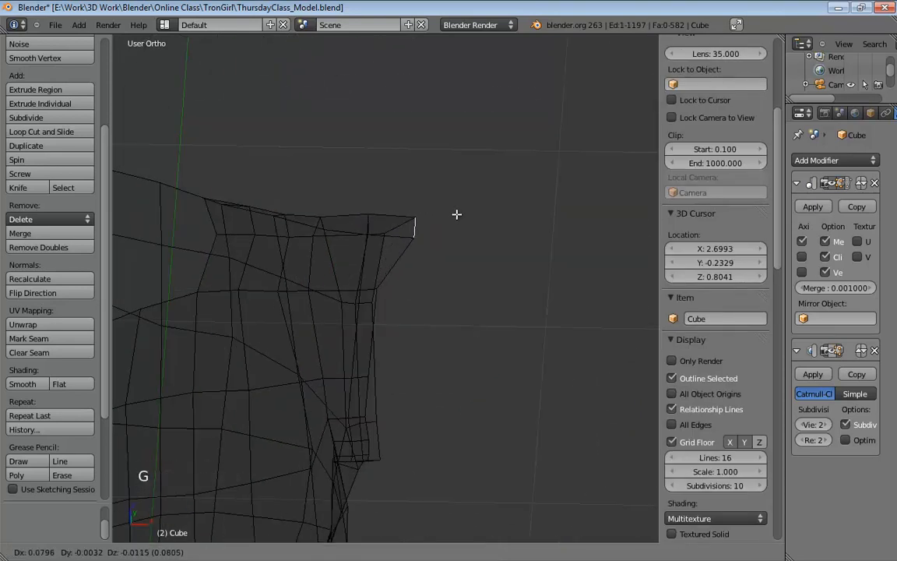
{"action": "left_click", "coordinate": [476, 233]}
Step: In vertex select mode, pull the upper front vertices of the new ring outward to follow the extended shoulder edge
{"action": "key", "text": "ctrl+Tab"}
{"action": "middle_click_drag", "start_coordinate": [476, 233], "coordinate": [333, 298]}
{"action": "left_click", "coordinate": [346, 315]}
{"action": "middle_click_drag", "start_coordinate": [372, 324], "coordinate": [363, 288]}
{"action": "left_click", "coordinate": [373, 300]}
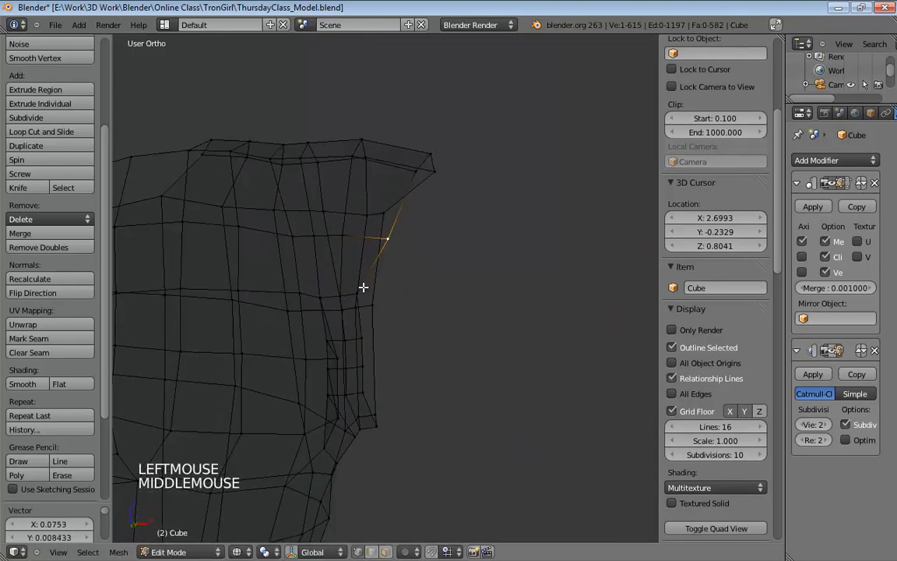
Step: In front view, move the remaining outer ring vertices into one slanted line from the shoulder tip down to the armpit
{"action": "key", "text": "KP_3"}
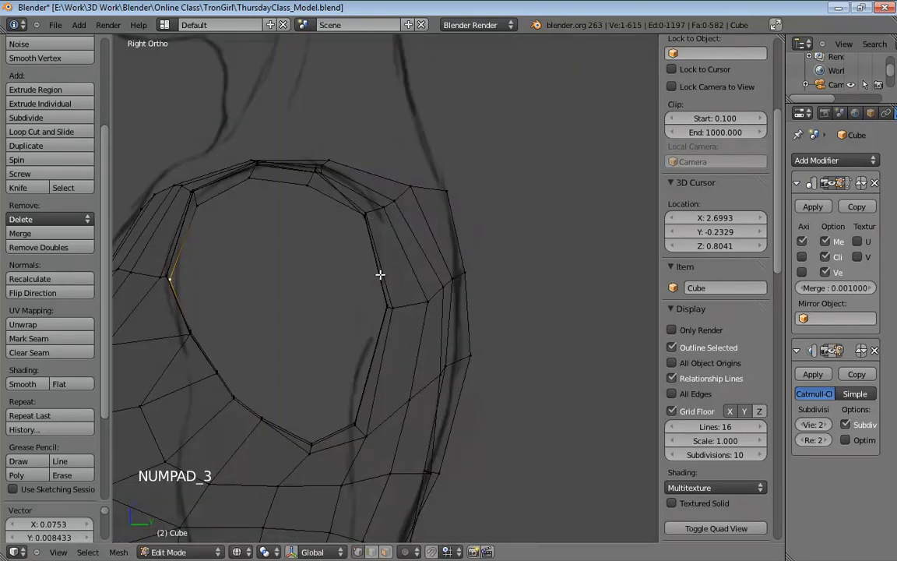
{"action": "key", "text": "KP_1"}
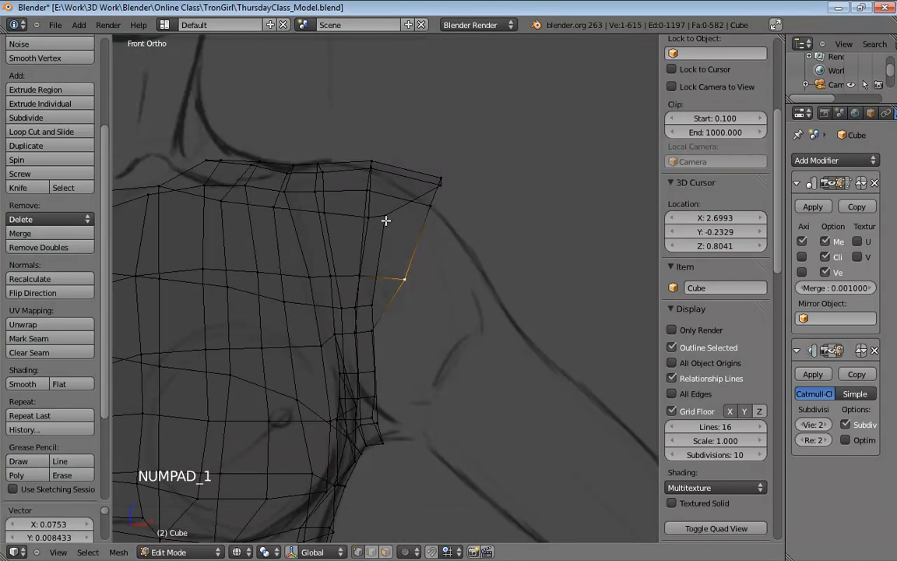
{"action": "left_click_drag", "start_coordinate": [385, 221], "coordinate": [423, 237]}
{"action": "left_click_drag", "start_coordinate": [375, 306], "coordinate": [406, 315]}
{"action": "left_click", "coordinate": [400, 334]}
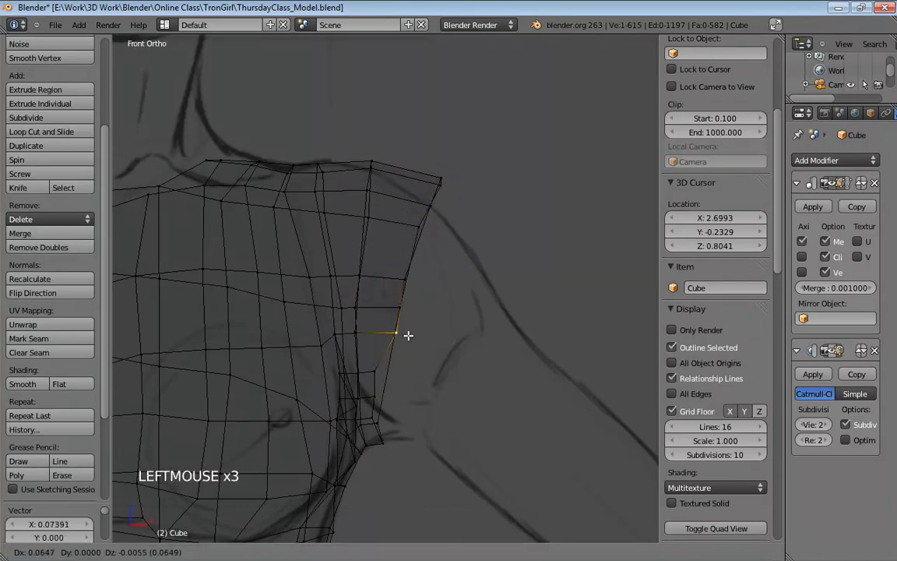
{"action": "left_click", "coordinate": [384, 373]}
{"action": "left_click", "coordinate": [385, 394]}
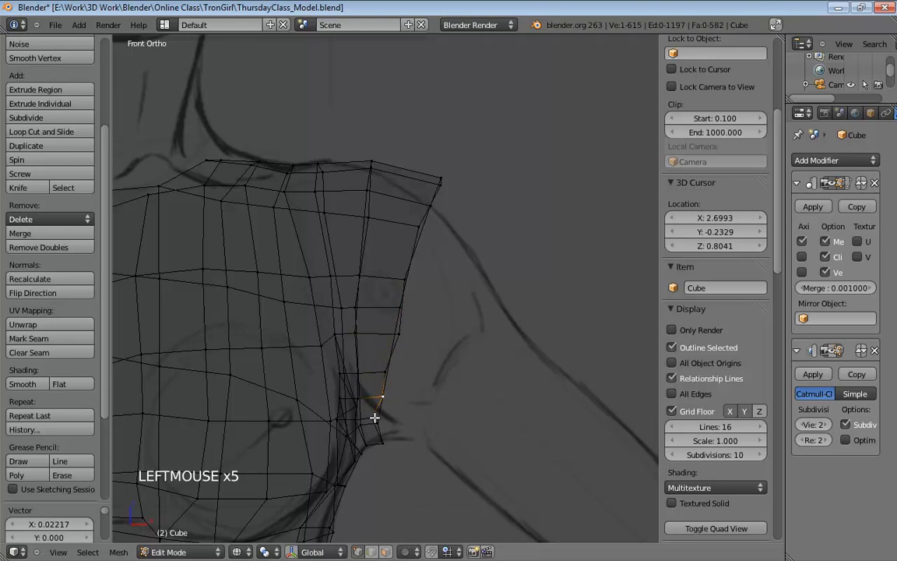
{"action": "left_click", "coordinate": [376, 418]}
{"action": "left_click_drag", "start_coordinate": [377, 444], "coordinate": [375, 439]}
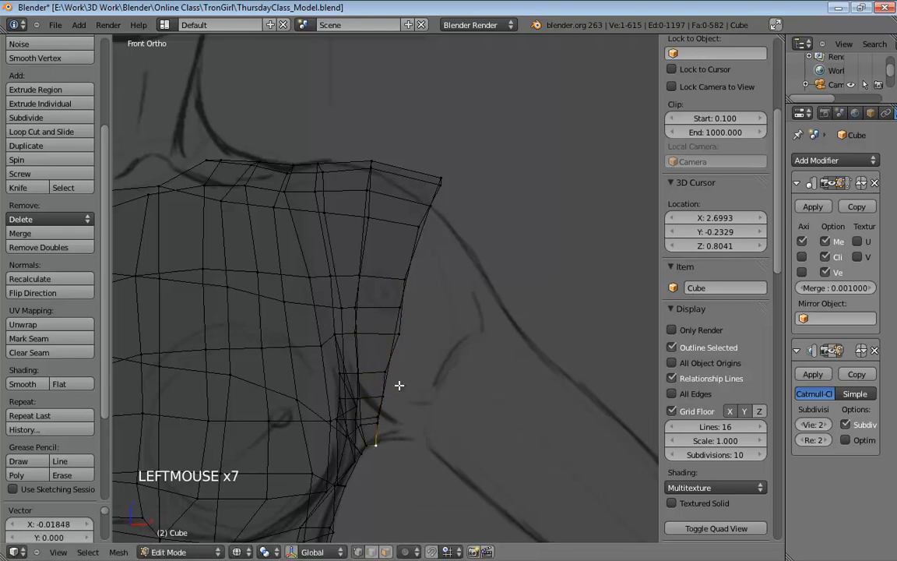
Step: Move the shoulder-tip vertices inward and down onto the sketched shoulder, about -0.031 in X, and align the vertex just below them
{"action": "left_click", "coordinate": [443, 178], "text": "shift"}
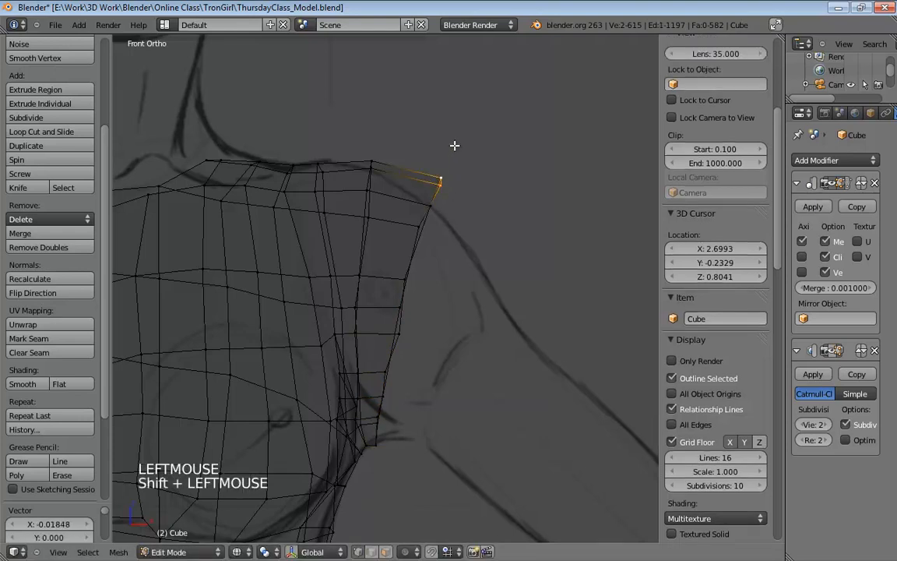
{"action": "key", "text": "g"}
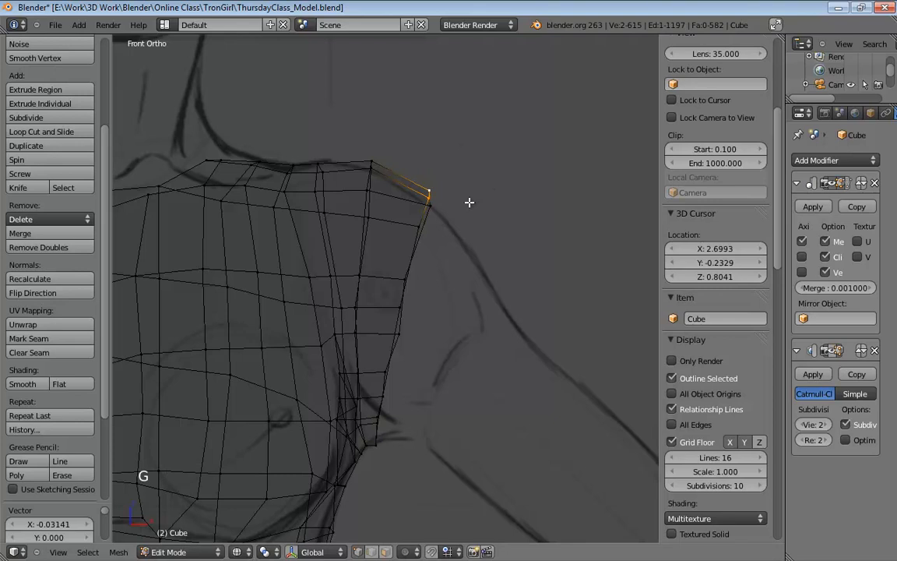
{"action": "left_click", "coordinate": [423, 218]}
Step: In solid right view, shift the front vertex of the arm opening about 0.013 along Y to even out its outline
{"action": "mouse_move", "coordinate": [486, 241]}
{"action": "middle_mouse_down"}
{"action": "mouse_move", "coordinate": [321, 239]}
{"action": "mouse_move", "coordinate": [361, 224]}
{"action": "mouse_move", "coordinate": [375, 249]}
{"action": "mouse_move", "coordinate": [485, 248]}
{"action": "mouse_move", "coordinate": [404, 265]}
{"action": "mouse_move", "coordinate": [372, 256]}
{"action": "mouse_move", "coordinate": [390, 250]}
{"action": "middle_mouse_up"}
{"action": "key", "text": "z"}
{"action": "key", "text": "KP_3"}
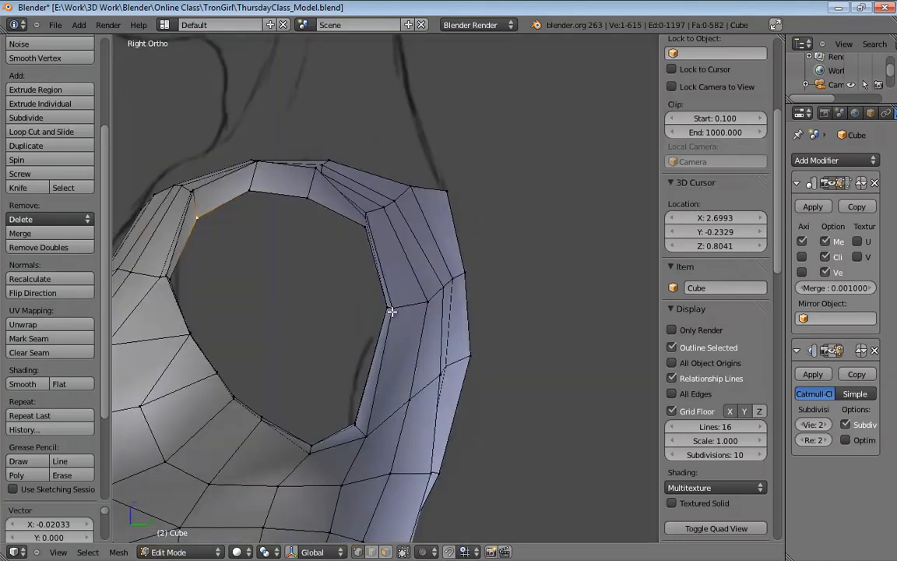
{"action": "left_click", "coordinate": [174, 275]}
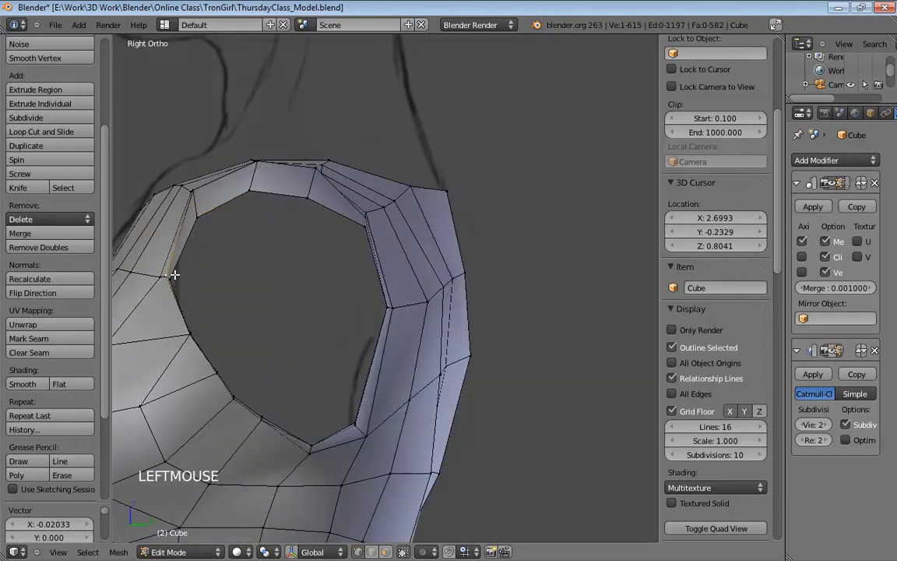
{"action": "left_click", "coordinate": [178, 280]}
{"action": "left_click_drag", "start_coordinate": [178, 279], "coordinate": [183, 280]}
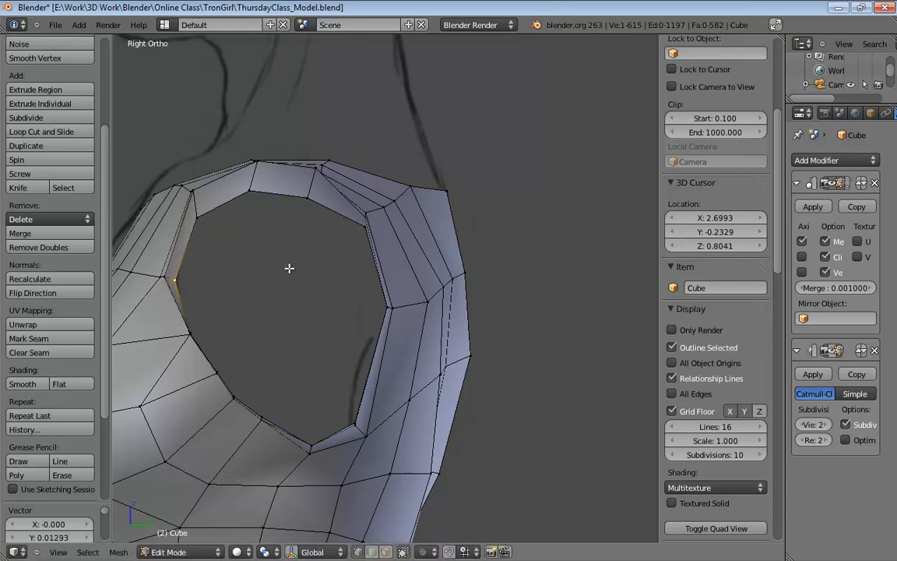
Step: In front wireframe view, extrude the arm opening's outer edge loop down along the sketched arm and rotate it about 22 degrees
{"action": "key", "text": "KP_1"}
{"action": "key", "text": "z"}
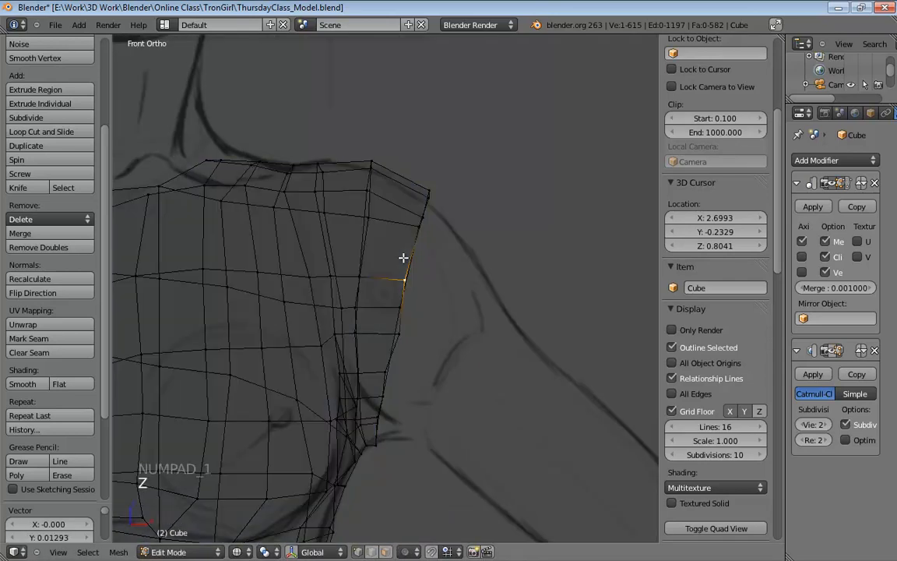
{"action": "middle_click_drag", "start_coordinate": [477, 272], "coordinate": [372, 397], "text": "shift"}
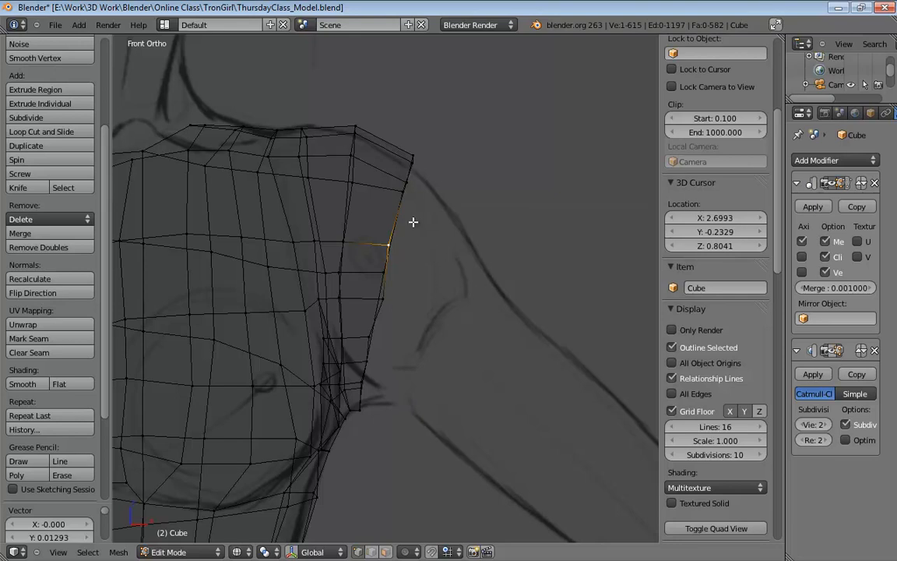
{"action": "left_click", "coordinate": [386, 277], "text": "alt"}
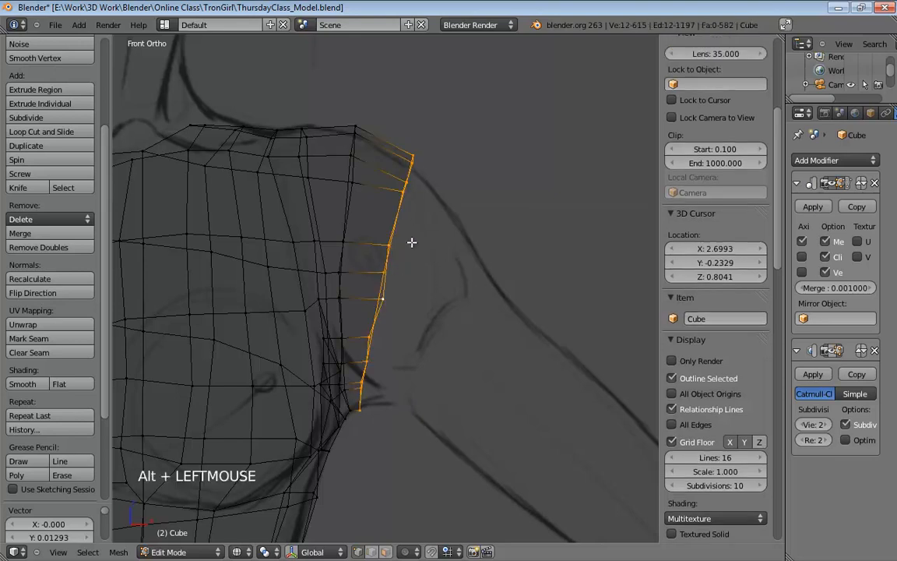
{"action": "key", "text": "e"}
{"action": "left_click", "coordinate": [460, 292]}
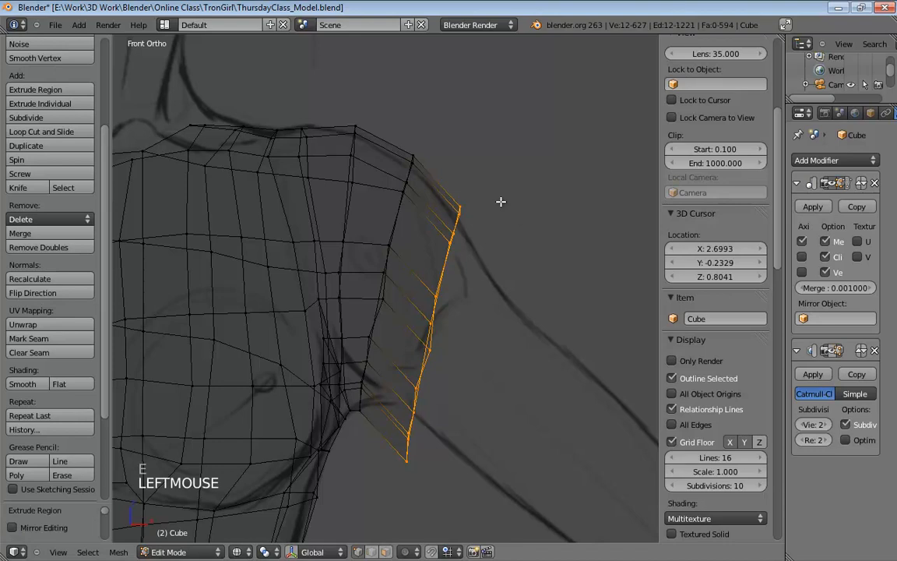
{"action": "key", "text": "r"}
{"action": "left_click", "coordinate": [539, 212]}
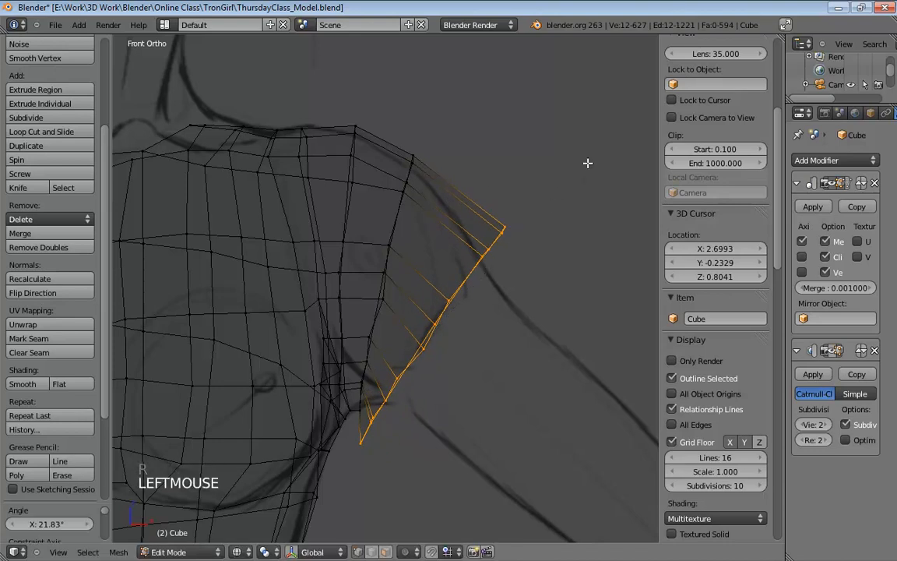
Step: Scale the extruded ring to about 0.67 and move it slightly outward so it fits the sketched upper arm
{"action": "key", "text": "s"}
{"action": "key", "text": "s"}
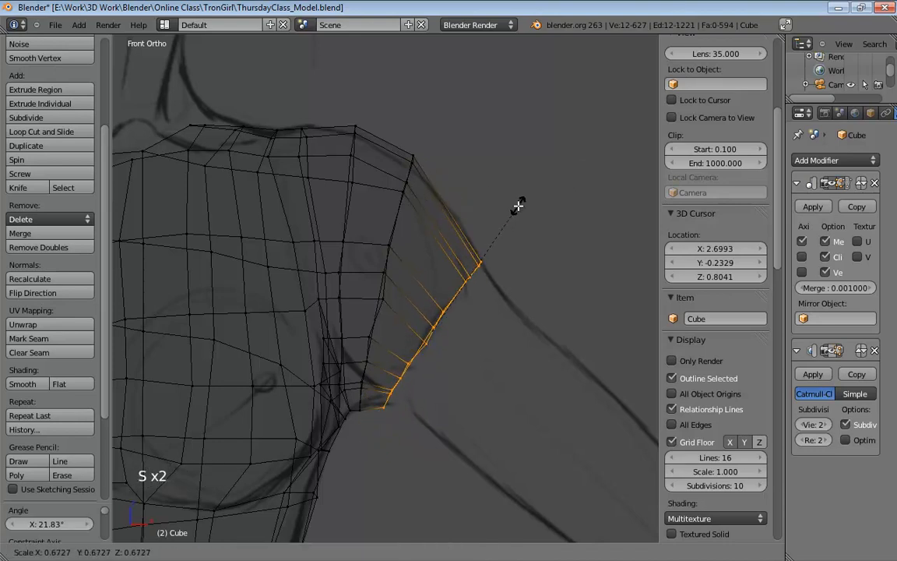
{"action": "left_click", "coordinate": [518, 206]}
{"action": "key", "text": "g"}
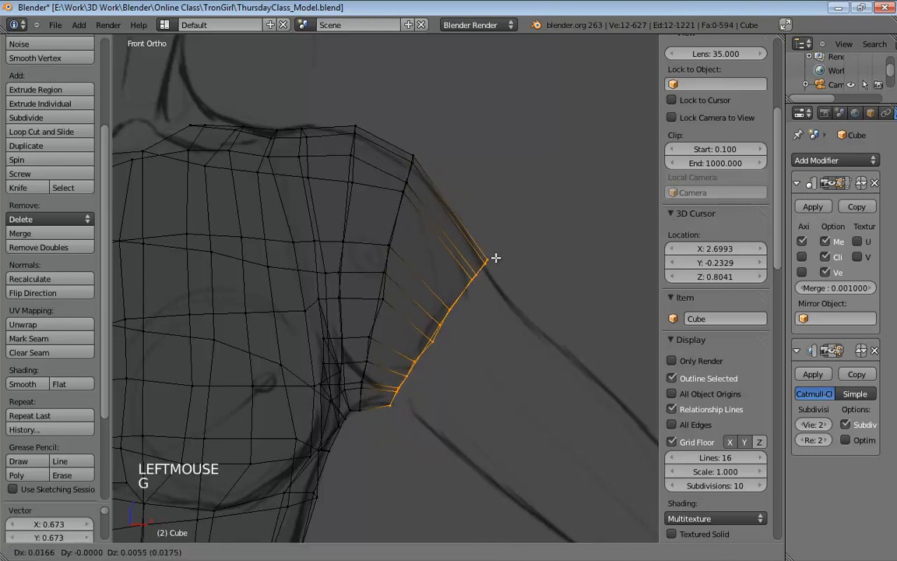
{"action": "left_click", "coordinate": [497, 258]}
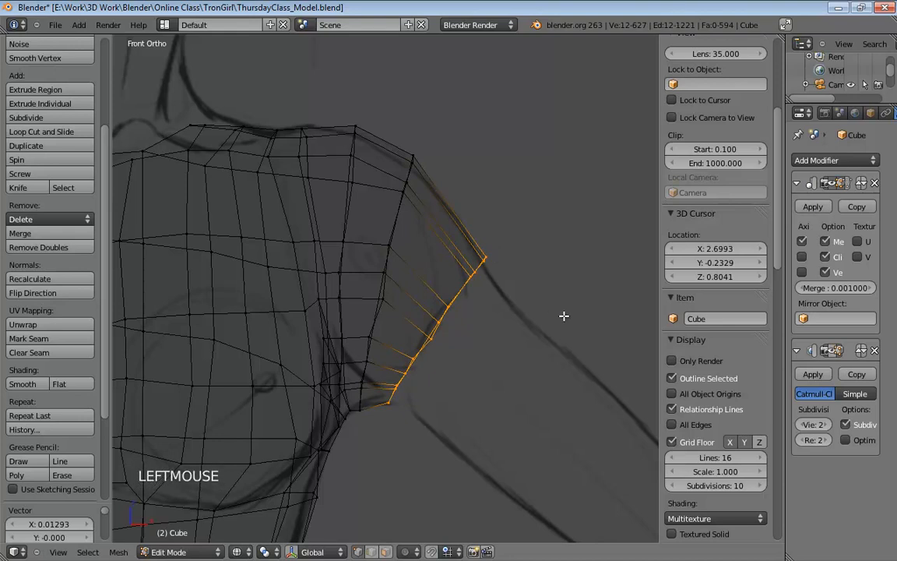
Step: In right view, widen the ring along the Y axis by about 1.26 and move it about -0.015 in Y
{"action": "key", "text": "KP_3"}
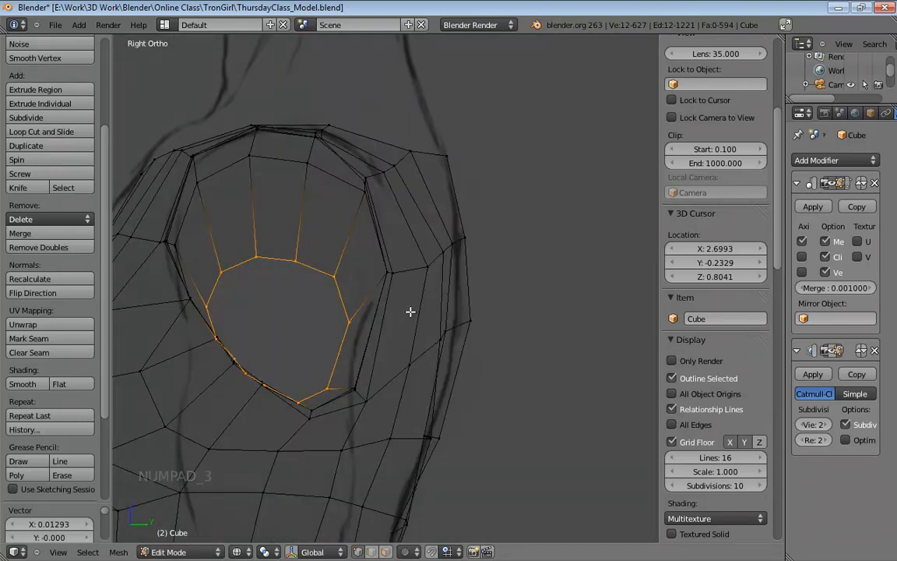
{"action": "key", "text": "s"}
{"action": "key", "text": "y"}
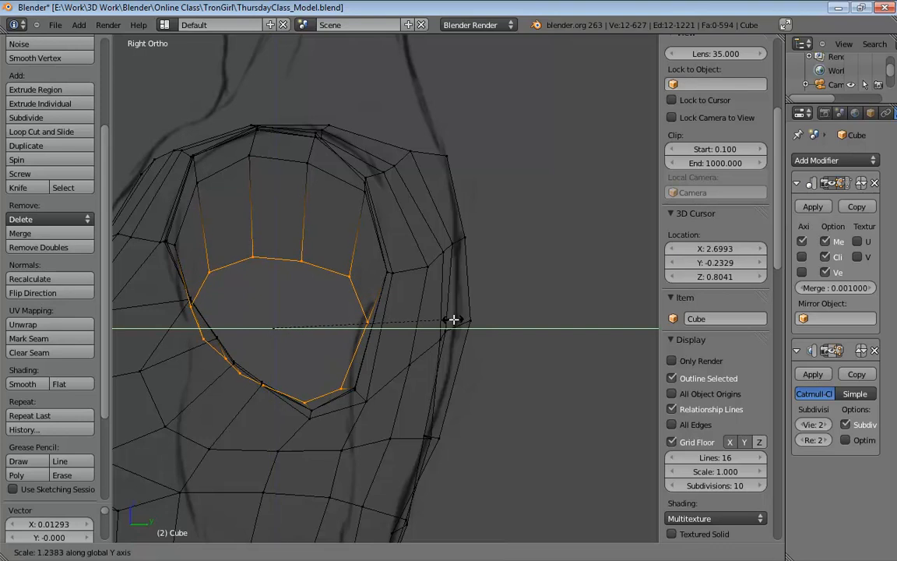
{"action": "left_click", "coordinate": [453, 319]}
{"action": "key", "text": "g"}
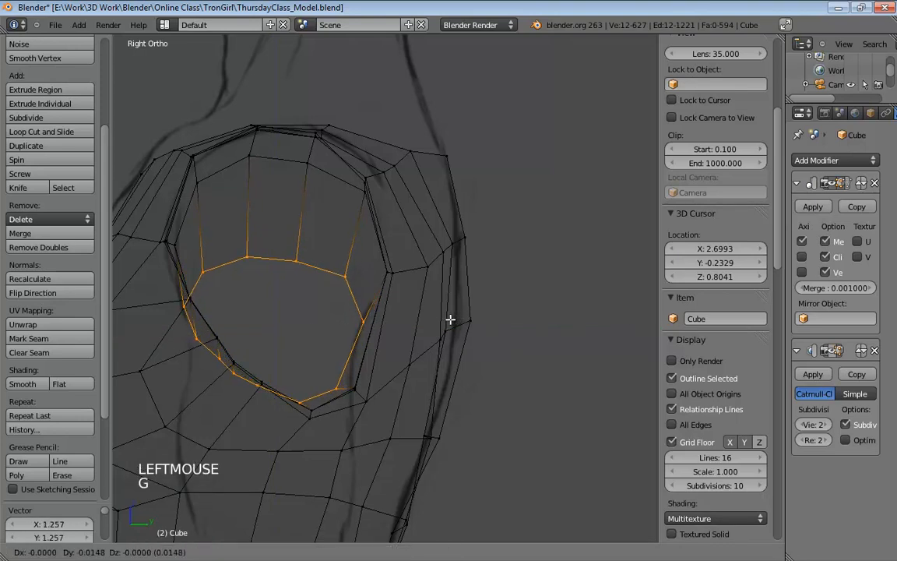
{"action": "left_click", "coordinate": [450, 320]}
Step: Round the selected ring with To Sphere at a factor of 1.0
{"action": "middle_click_drag", "start_coordinate": [445, 320], "coordinate": [513, 269]}
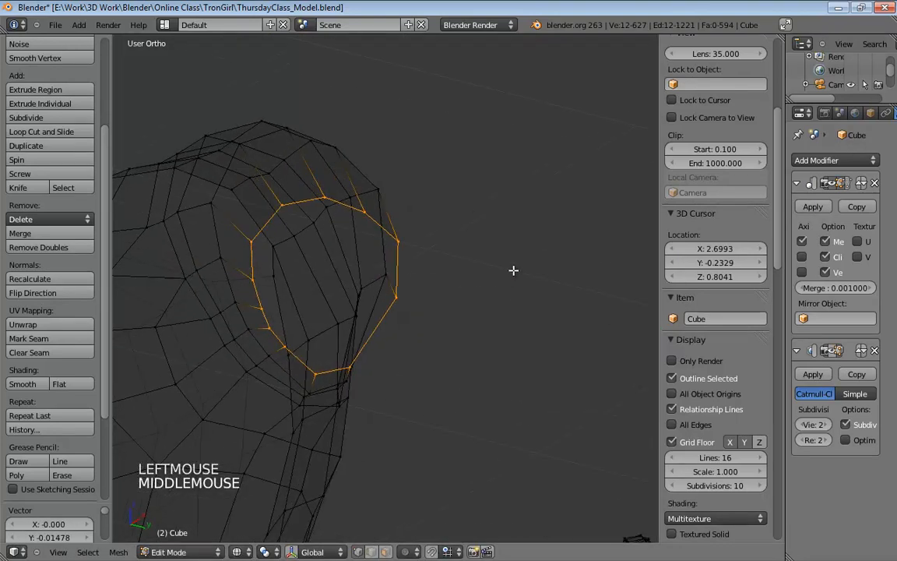
{"action": "key", "text": "KP_5"}
{"action": "scroll", "coordinate": [545, 269], "scroll_direction": "down", "scroll_amount": 5}
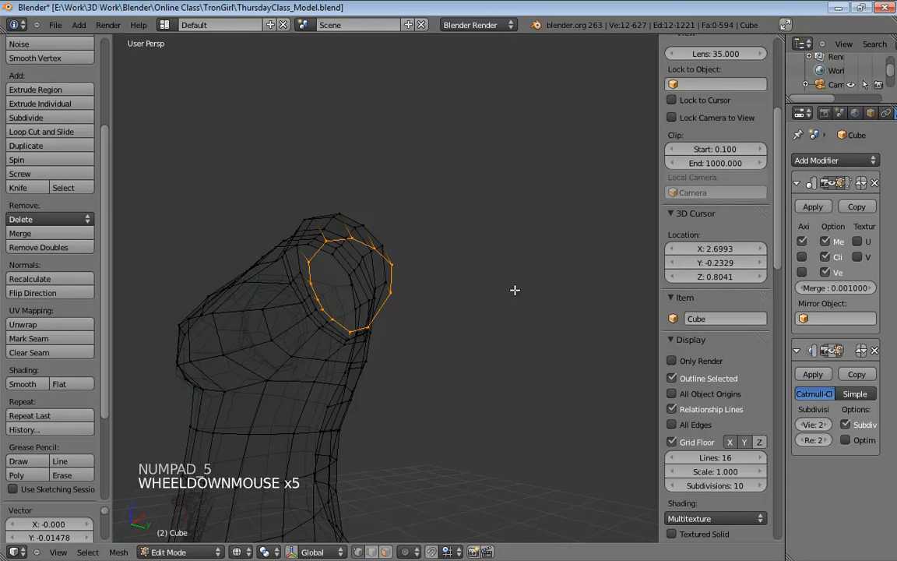
{"action": "key", "text": "alt+shift+s"}
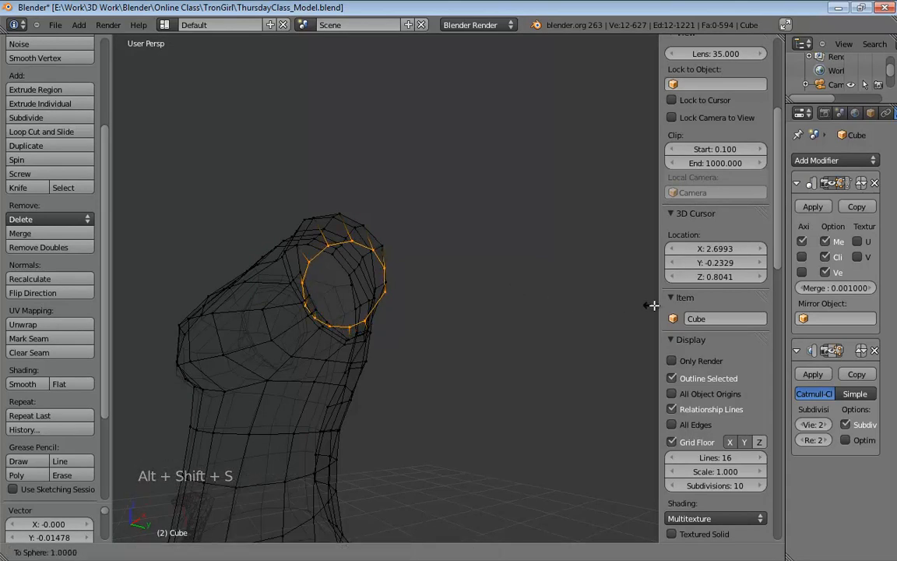
{"action": "left_click", "coordinate": [653, 305]}
{"action": "middle_click_drag", "start_coordinate": [652, 305], "coordinate": [521, 311]}
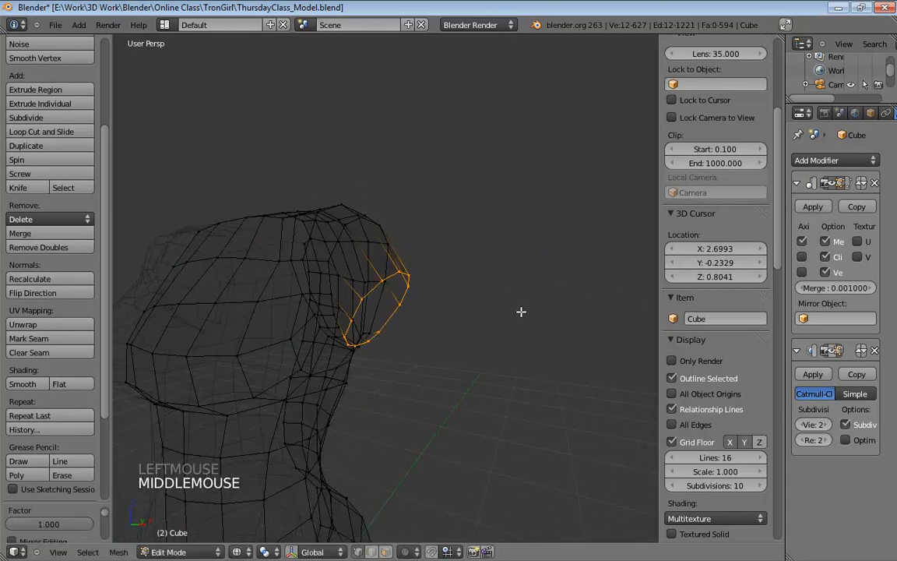
Step: In front orthographic view, fit the rounded ring to the arm sketch by scaling it 1.069, moving it down the arm and scaling it 0.977
{"action": "key", "text": "KP_1"}
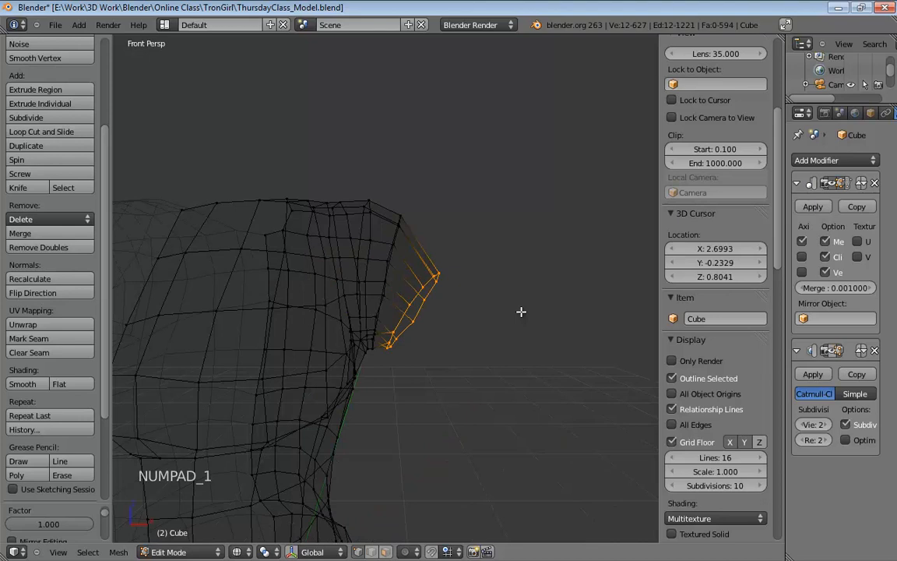
{"action": "key", "text": "KP_5"}
{"action": "scroll", "coordinate": [521, 312], "scroll_direction": "up", "scroll_amount": 4}
{"action": "middle_click_drag", "start_coordinate": [521, 312], "coordinate": [468, 266], "text": "shift"}
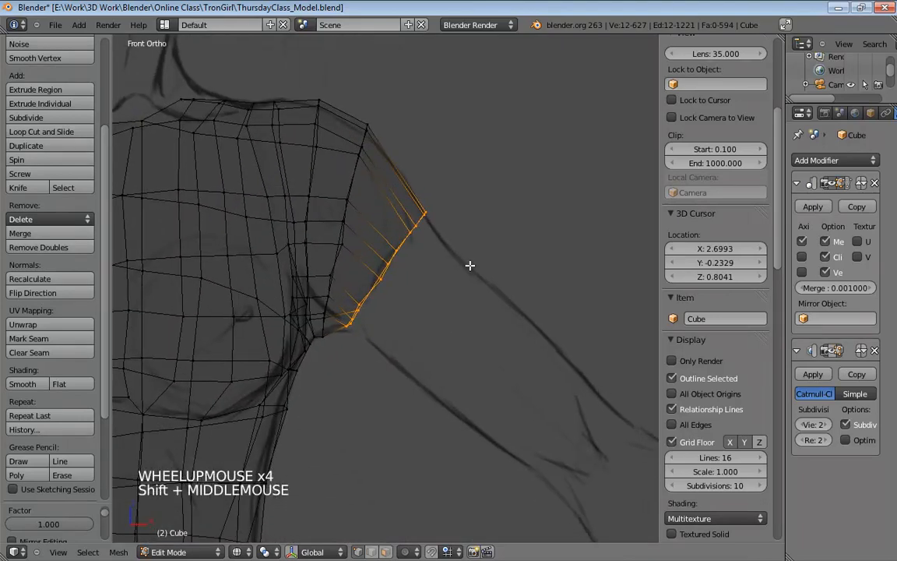
{"action": "scroll", "coordinate": [456, 276], "scroll_direction": "up", "scroll_amount": 2}
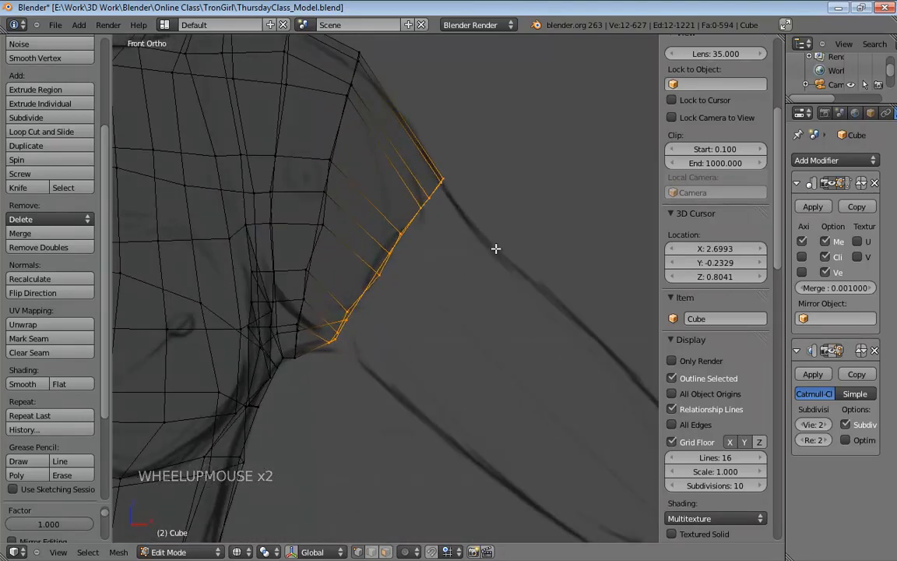
{"action": "key", "text": "s"}
{"action": "left_click", "coordinate": [515, 191]}
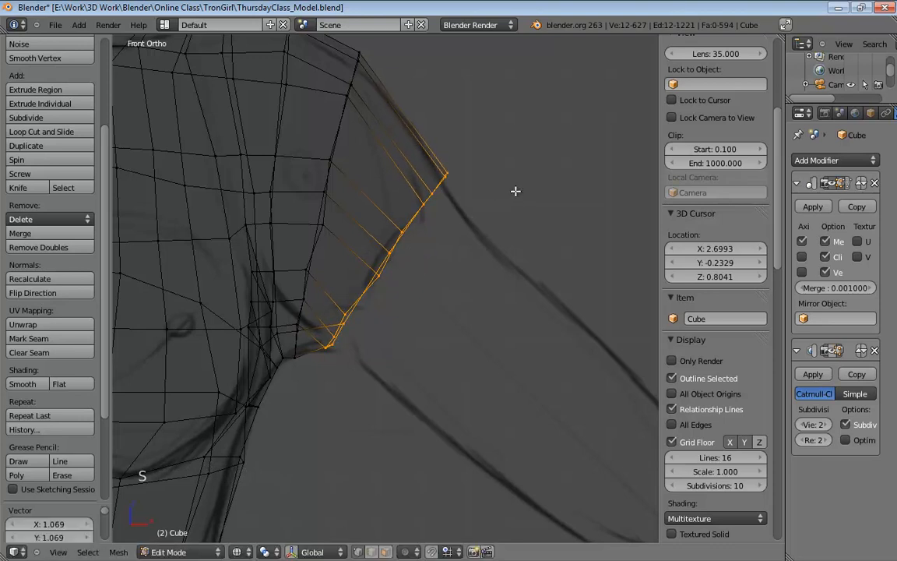
{"action": "key", "text": "g"}
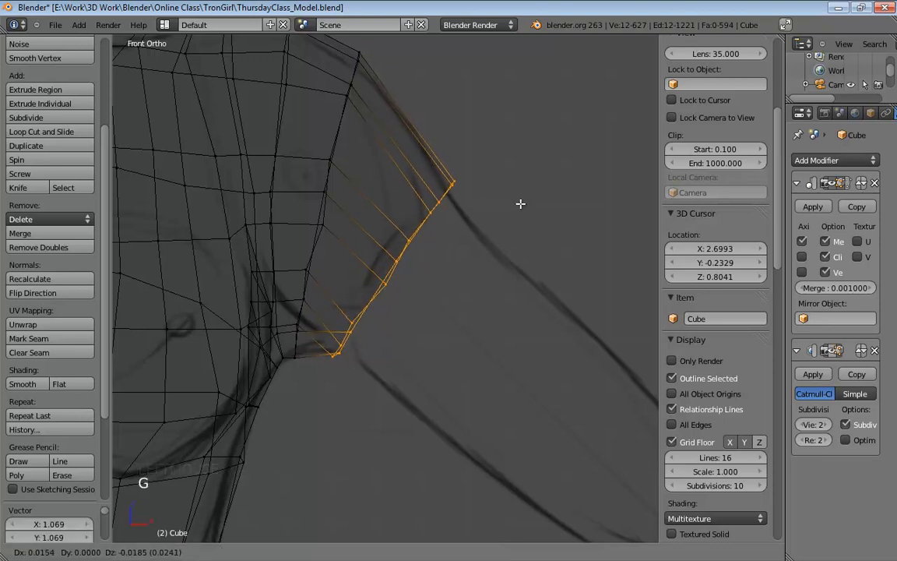
{"action": "left_click", "coordinate": [520, 203]}
{"action": "key", "text": "s"}
{"action": "key", "text": "s"}
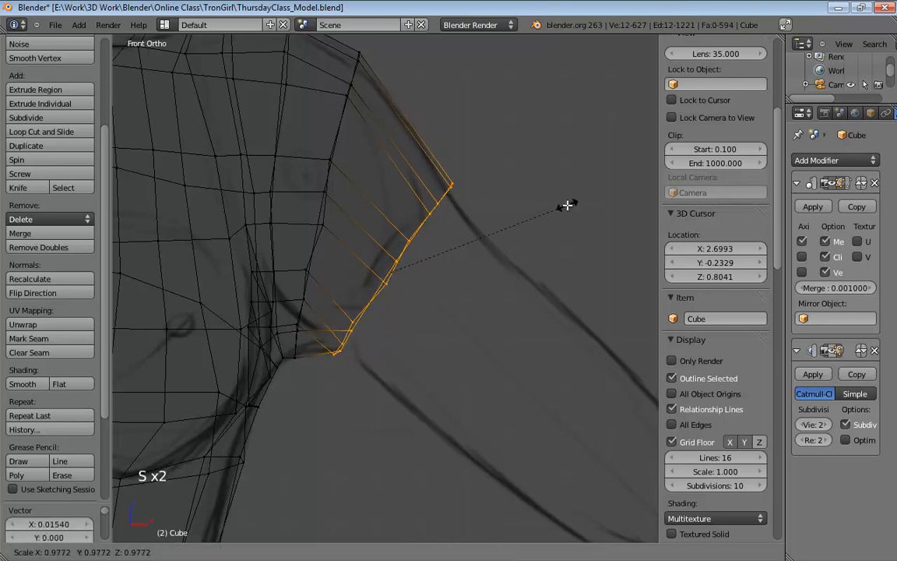
{"action": "left_click", "coordinate": [563, 207]}
Step: In right view, scale the ring to about 0.956 along Y and move it about 0.02 in Y to center it on the arm sketch
{"action": "key", "text": "KP_3"}
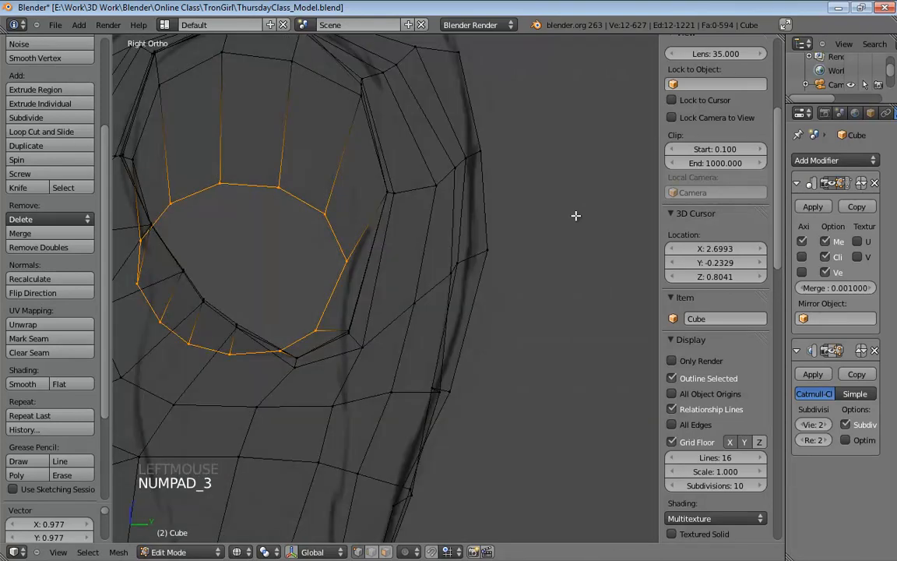
{"action": "key", "text": "a"}
{"action": "key", "text": "ctrl+z"}
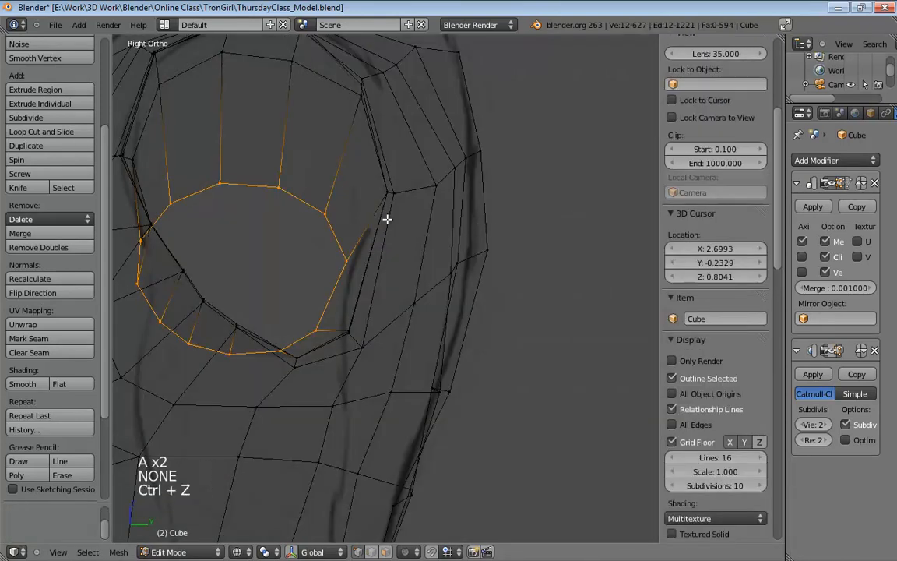
{"action": "middle_click_drag", "start_coordinate": [438, 235], "coordinate": [600, 277], "text": "shift"}
{"action": "key", "text": "s"}
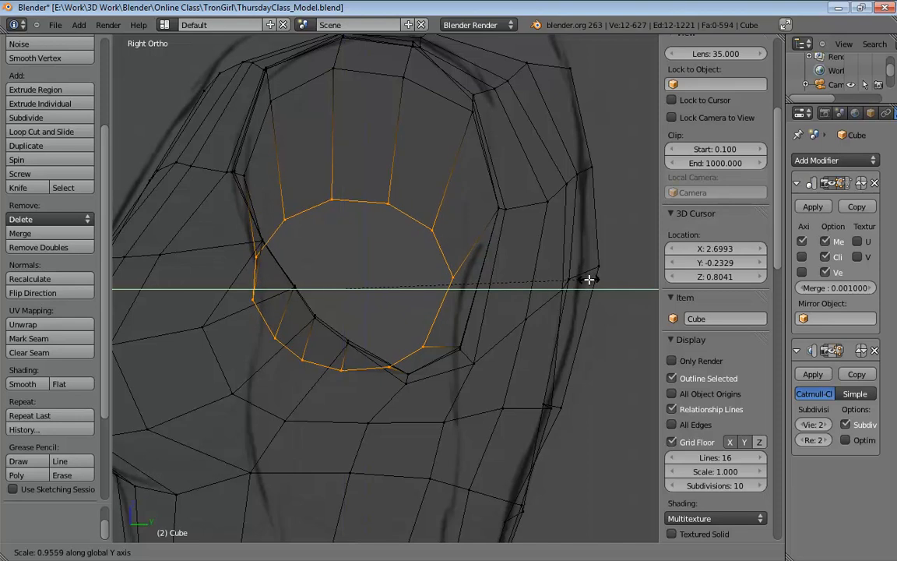
{"action": "left_click", "coordinate": [589, 278]}
{"action": "key", "text": "g"}
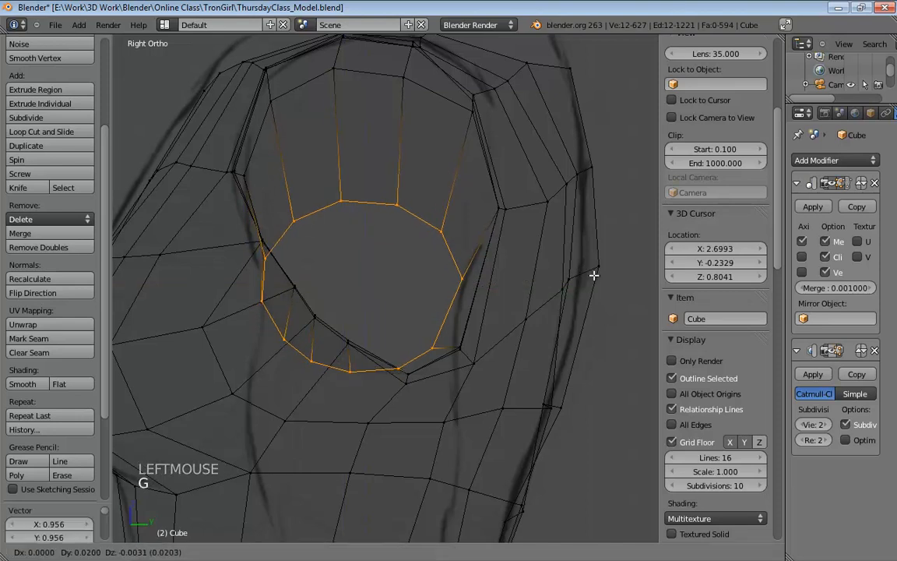
{"action": "left_click", "coordinate": [594, 275]}
Step: In front view, move the ring's two middle vertices about 0.045 inward and pull the vertices above them inward into a curve
{"action": "key", "text": "KP_1"}
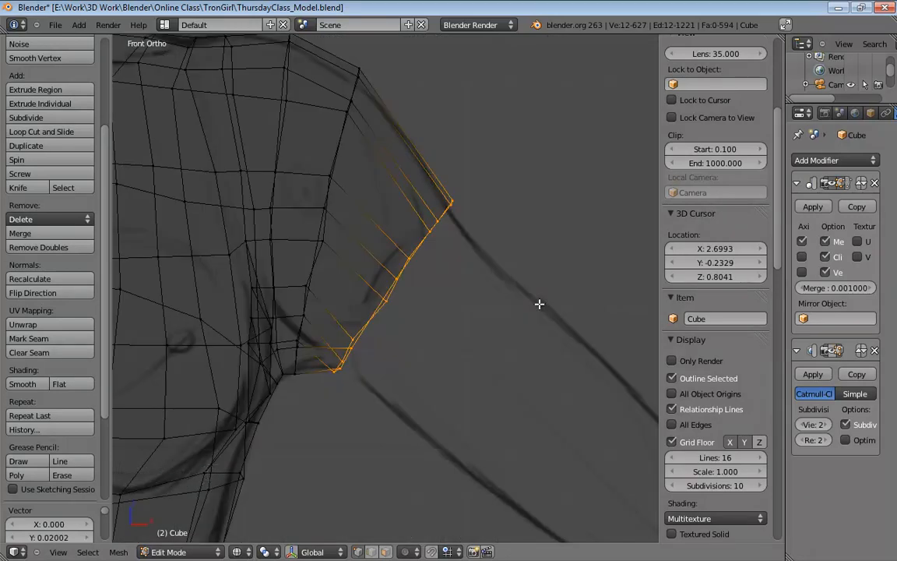
{"action": "left_click", "coordinate": [386, 296]}
{"action": "left_click", "coordinate": [398, 278], "text": "shift"}
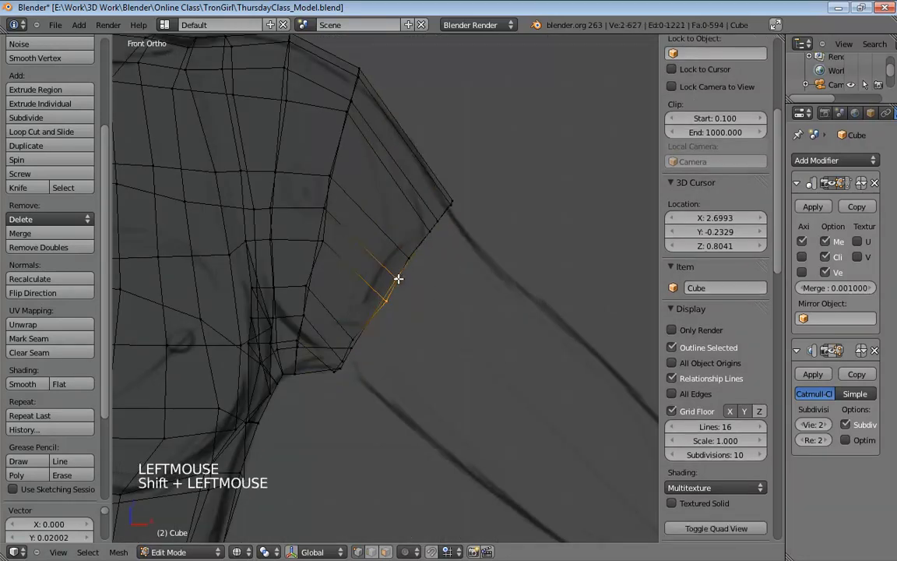
{"action": "key", "text": "g"}
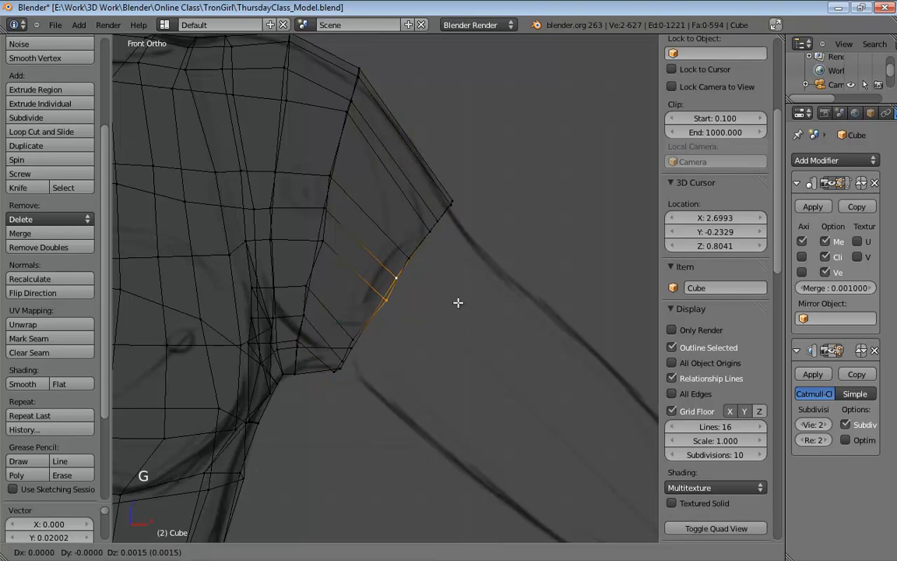
{"action": "left_click", "coordinate": [433, 277]}
{"action": "double_click", "coordinate": [408, 255]}
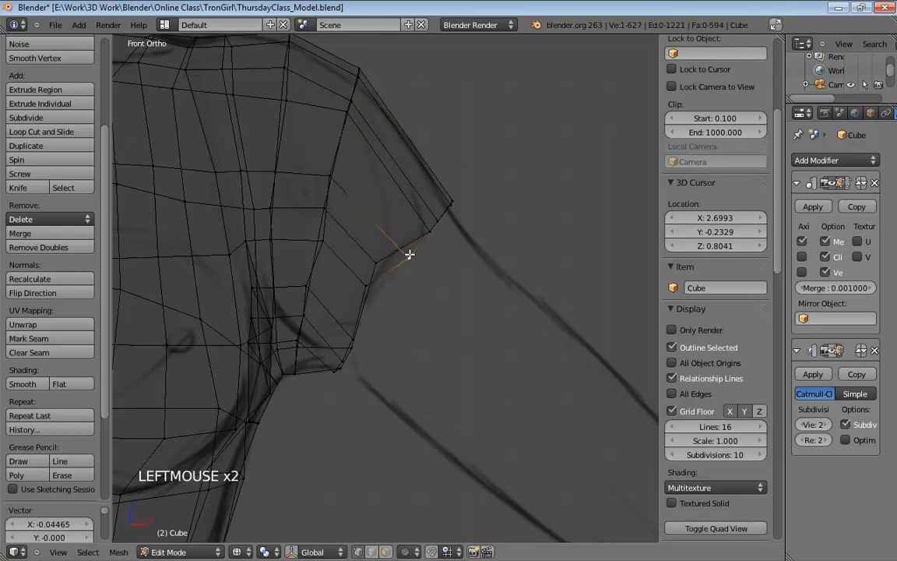
{"action": "left_click_drag", "start_coordinate": [408, 255], "coordinate": [404, 241]}
{"action": "left_click", "coordinate": [421, 226]}
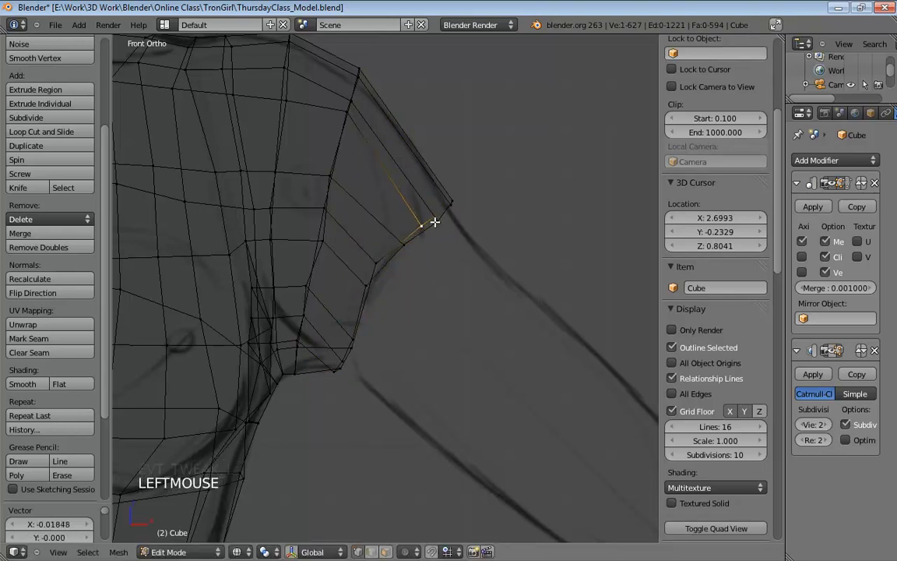
Step: In front view, move the upper vertices of the arm opening's ring down onto the sketched outer arm line, continuing the curved edge
{"action": "left_click", "coordinate": [430, 215]}
{"action": "left_click", "coordinate": [457, 211]}
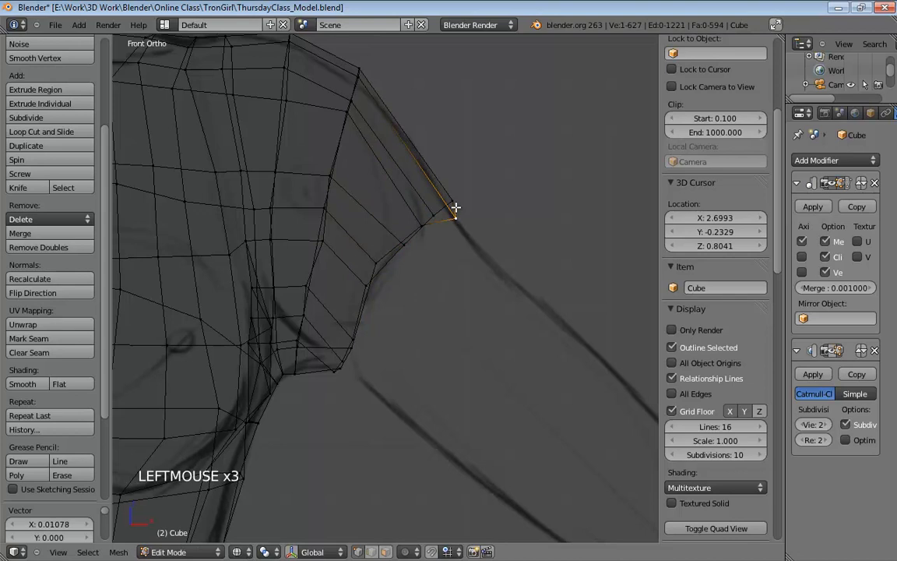
{"action": "left_click", "coordinate": [466, 219]}
{"action": "left_click_drag", "start_coordinate": [439, 222], "coordinate": [463, 225]}
{"action": "left_click", "coordinate": [423, 230]}
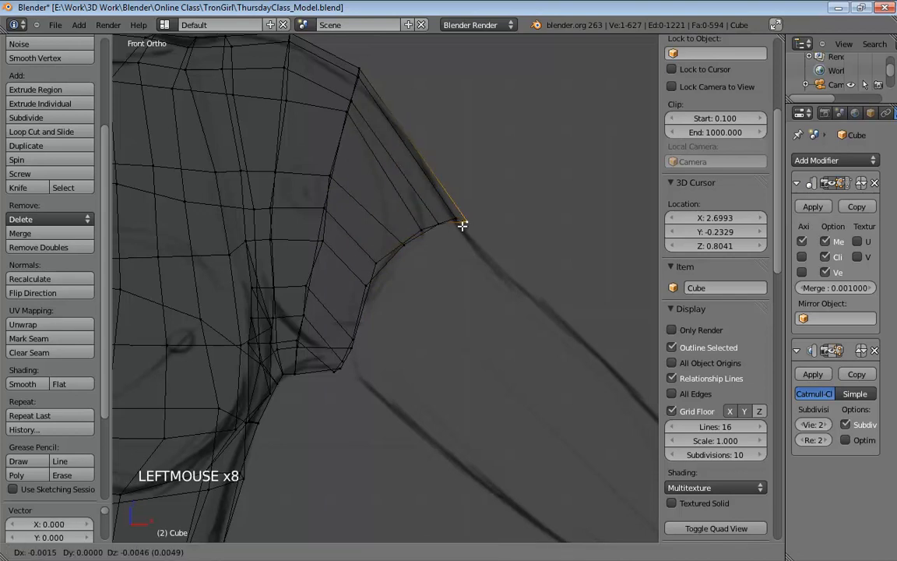
Step: Move the ring's lowest vertices outward toward the sketched underside of the arm and even out the edge just above them
{"action": "left_click", "coordinate": [341, 373]}
{"action": "left_click_drag", "start_coordinate": [350, 372], "coordinate": [354, 365]}
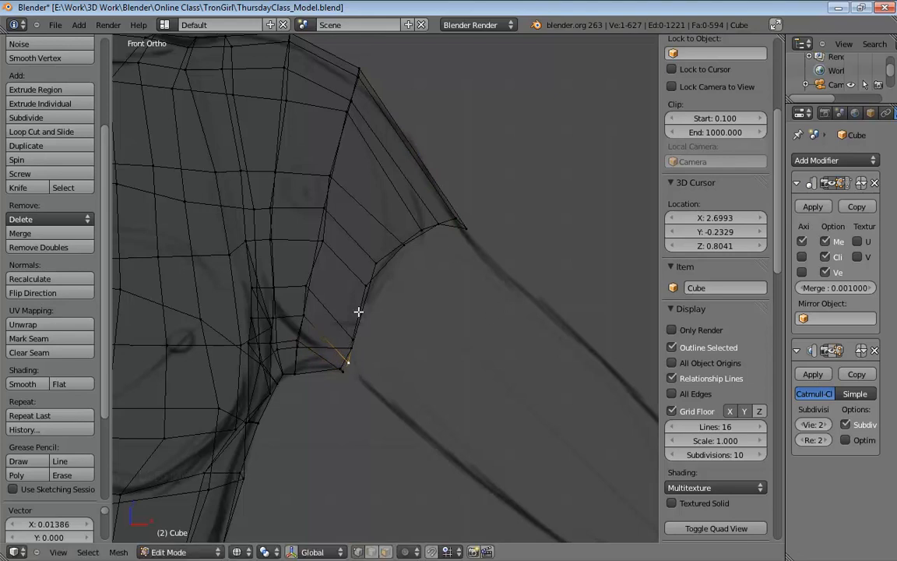
{"action": "middle_click_drag", "start_coordinate": [517, 408], "coordinate": [421, 291], "text": "shift"}
{"action": "scroll", "coordinate": [362, 303], "scroll_direction": "up", "scroll_amount": 6}
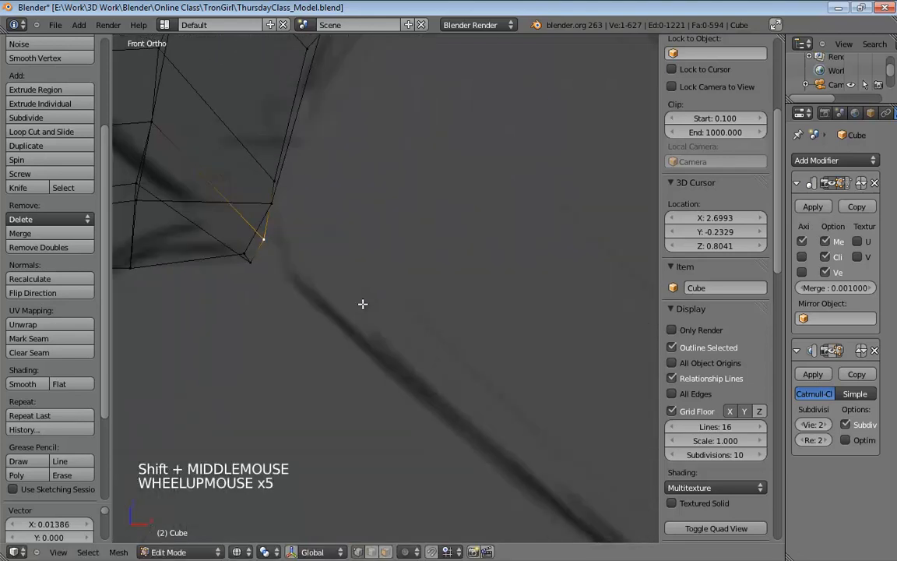
{"action": "middle_click_drag", "start_coordinate": [287, 255], "coordinate": [297, 296], "text": "shift"}
{"action": "left_click_drag", "start_coordinate": [296, 297], "coordinate": [310, 294]}
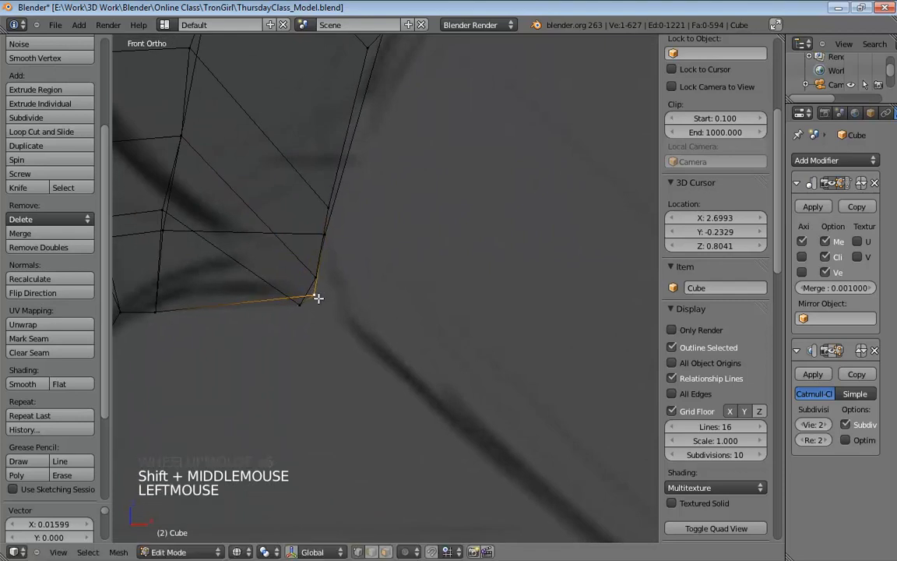
{"action": "left_click", "coordinate": [314, 305]}
{"action": "left_click", "coordinate": [325, 277]}
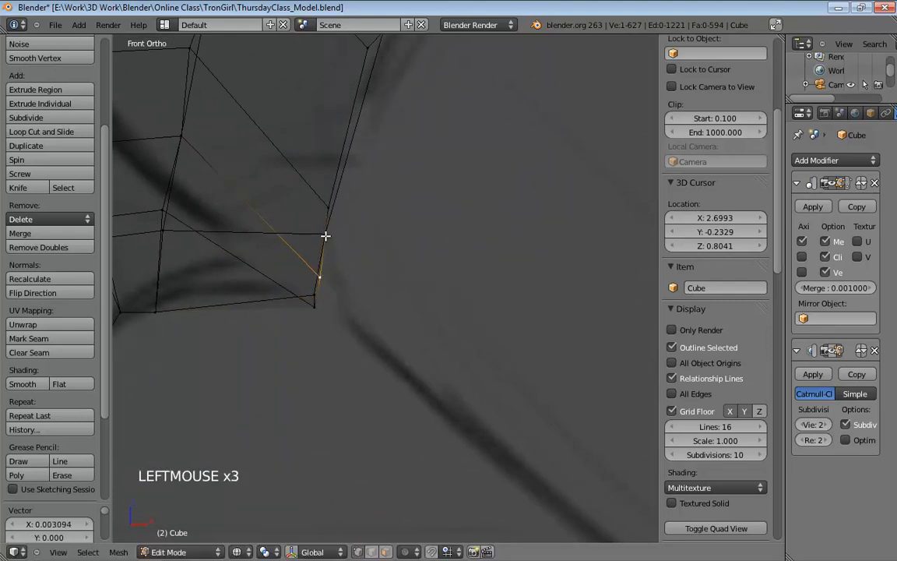
{"action": "left_click_drag", "start_coordinate": [324, 236], "coordinate": [312, 232]}
Step: In solid shading, shift the vertices along the top and back of the shoulder to smooth its contour and even their spacing
{"action": "middle_click_drag", "start_coordinate": [394, 196], "coordinate": [385, 326], "text": "shift"}
{"action": "scroll", "coordinate": [396, 284], "scroll_direction": "down", "scroll_amount": 4}
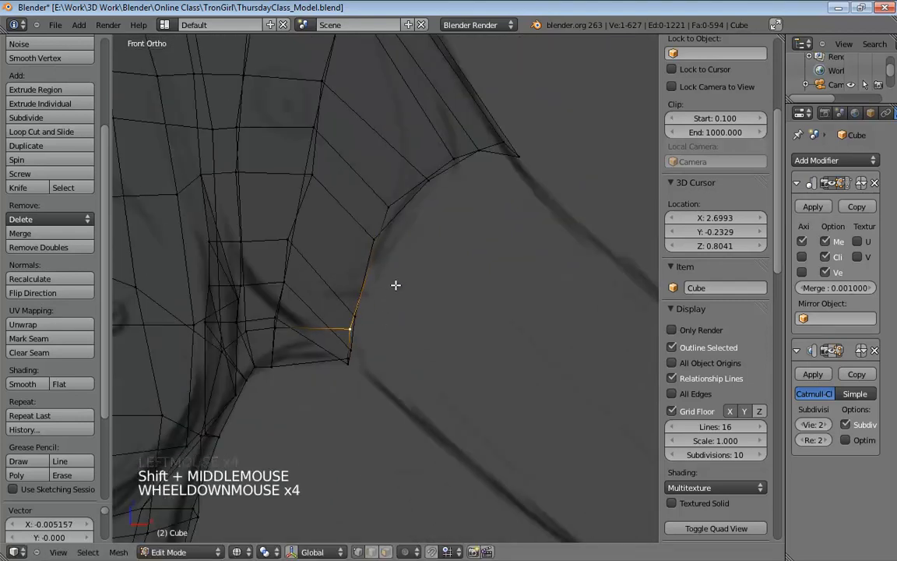
{"action": "mouse_move", "coordinate": [397, 285]}
{"action": "middle_mouse_down"}
{"action": "mouse_move", "coordinate": [235, 278]}
{"action": "mouse_move", "coordinate": [345, 227]}
{"action": "mouse_move", "coordinate": [395, 218]}
{"action": "mouse_move", "coordinate": [437, 252]}
{"action": "mouse_move", "coordinate": [373, 278]}
{"action": "mouse_move", "coordinate": [326, 267]}
{"action": "mouse_move", "coordinate": [418, 282]}
{"action": "mouse_move", "coordinate": [462, 232]}
{"action": "mouse_move", "coordinate": [425, 289]}
{"action": "mouse_move", "coordinate": [536, 352]}
{"action": "mouse_move", "coordinate": [490, 383]}
{"action": "mouse_move", "coordinate": [497, 340]}
{"action": "mouse_move", "coordinate": [451, 332]}
{"action": "mouse_move", "coordinate": [466, 186]}
{"action": "mouse_move", "coordinate": [428, 207]}
{"action": "mouse_move", "coordinate": [441, 207]}
{"action": "mouse_move", "coordinate": [474, 297]}
{"action": "mouse_move", "coordinate": [460, 385]}
{"action": "mouse_move", "coordinate": [497, 327]}
{"action": "mouse_move", "coordinate": [520, 208]}
{"action": "mouse_move", "coordinate": [525, 150]}
{"action": "mouse_move", "coordinate": [482, 133]}
{"action": "mouse_move", "coordinate": [586, 248]}
{"action": "mouse_move", "coordinate": [541, 200]}
{"action": "mouse_move", "coordinate": [538, 98]}
{"action": "mouse_move", "coordinate": [460, 209]}
{"action": "middle_mouse_up"}
{"action": "scroll", "coordinate": [252, 268], "scroll_direction": "down", "scroll_amount": 3}
{"action": "key", "text": "z"}
{"action": "left_click", "coordinate": [451, 361]}
{"action": "left_click", "coordinate": [460, 393]}
{"action": "left_click_drag", "start_coordinate": [460, 209], "coordinate": [515, 214]}
{"action": "left_click", "coordinate": [534, 235]}
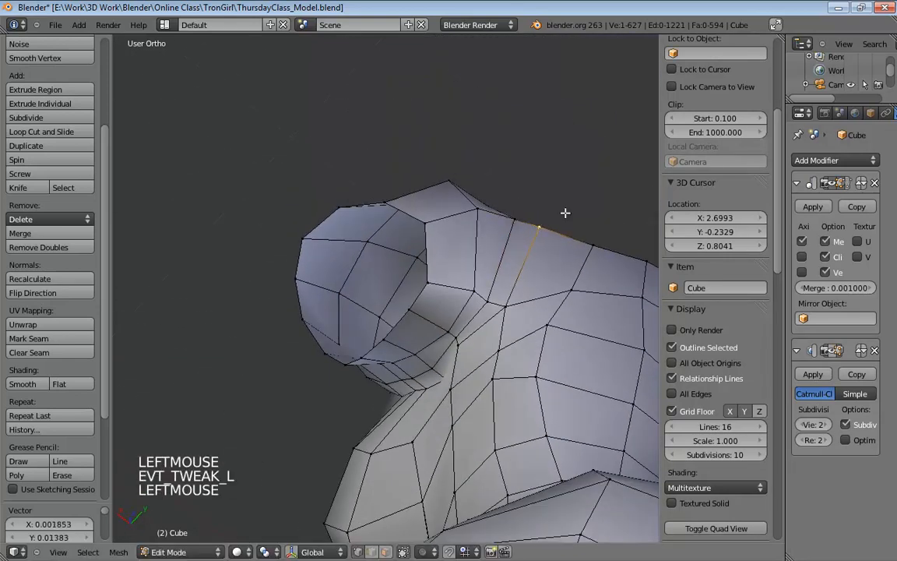
{"action": "middle_click_drag", "start_coordinate": [566, 213], "coordinate": [535, 173]}
{"action": "left_click_drag", "start_coordinate": [527, 149], "coordinate": [487, 135]}
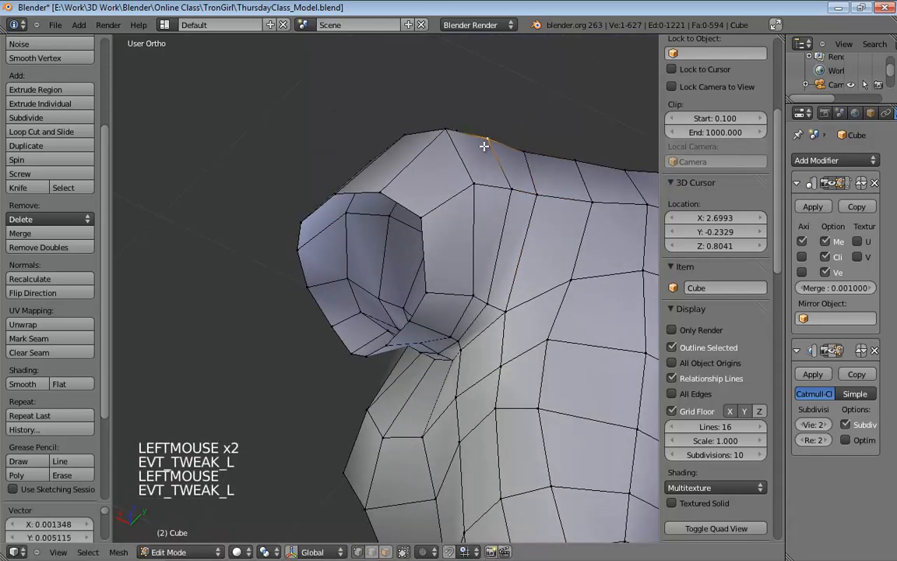
{"action": "middle_click_drag", "start_coordinate": [483, 145], "coordinate": [362, 207]}
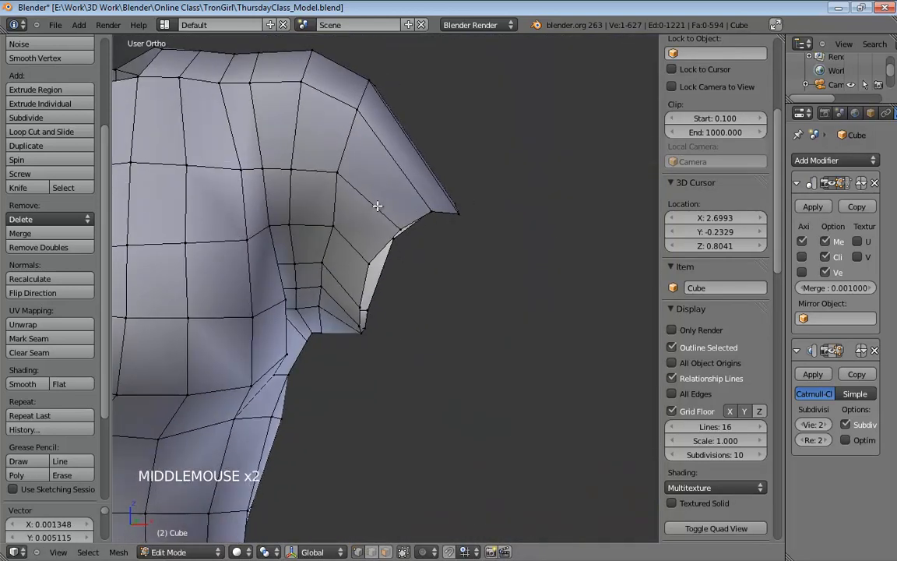
Step: Insert one centered edge loop around the upper arm between the shoulder ring and the open end
{"action": "key", "text": "ctrl+r"}
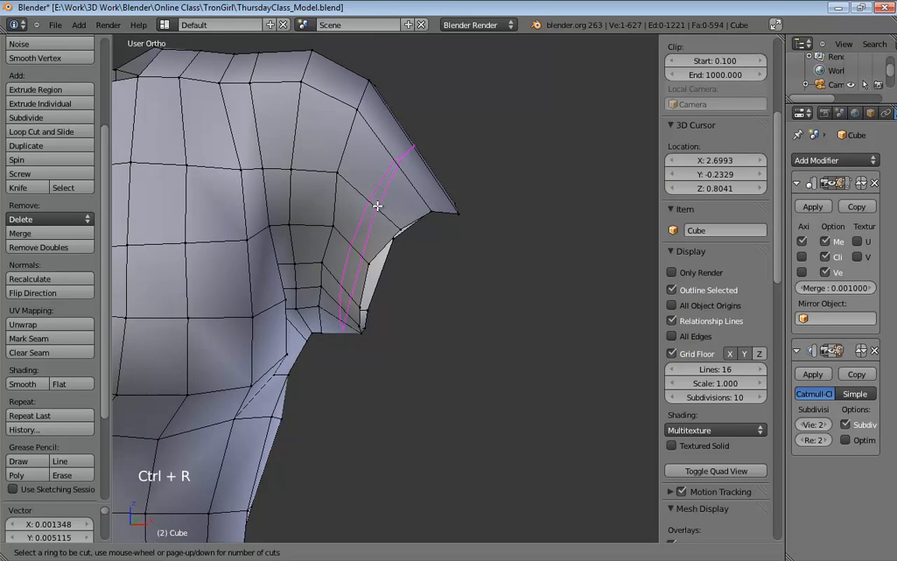
{"action": "left_click", "coordinate": [375, 205]}
{"action": "right_click", "coordinate": [429, 218]}
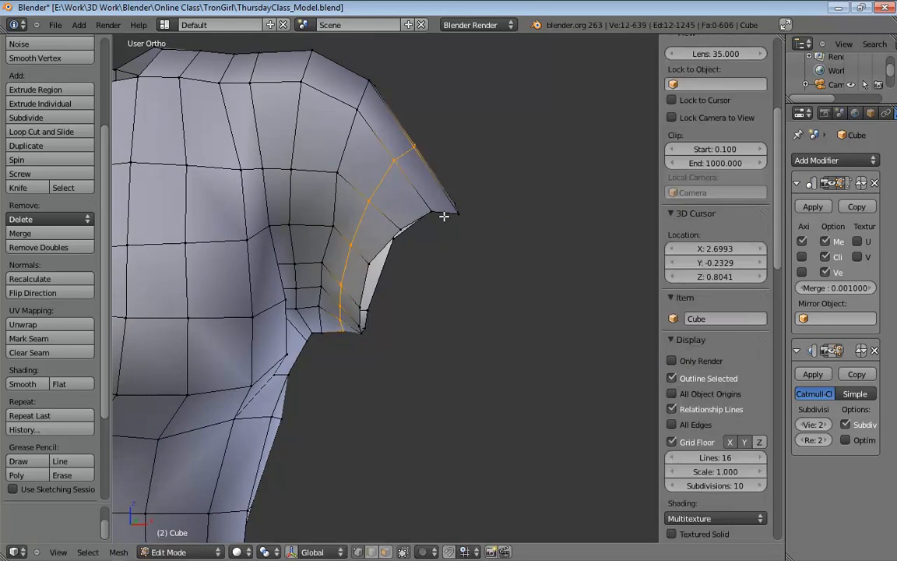
Step: In front wireframe view, move the new loop's four upper vertices about 0.018 outward in X and upward to round the shoulder
{"action": "key", "text": "KP_1"}
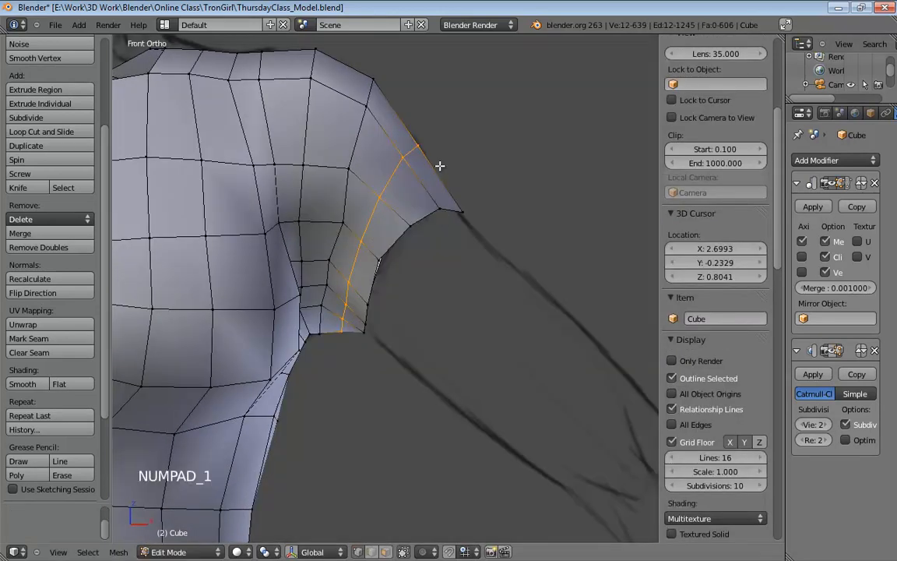
{"action": "key", "text": "z"}
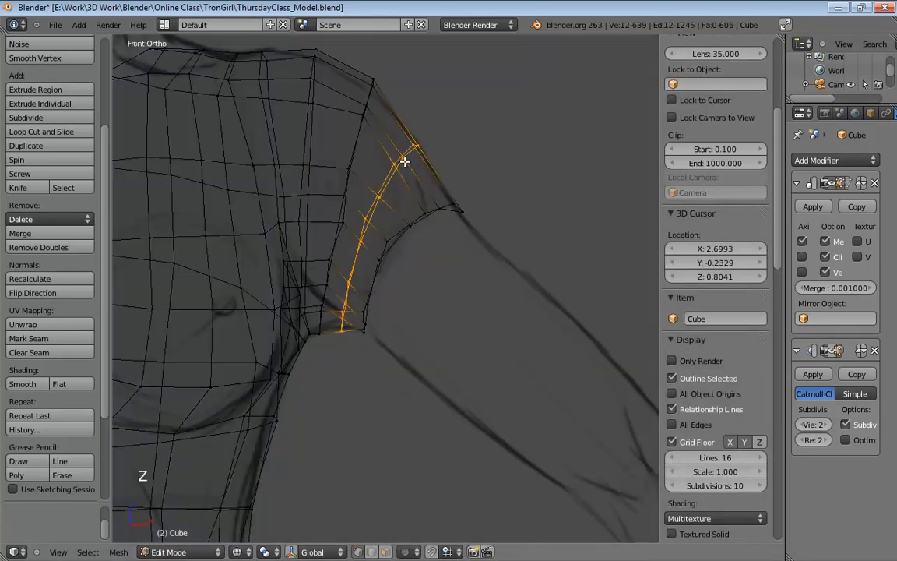
{"action": "key", "text": "b"}
{"action": "right_click", "coordinate": [457, 116]}
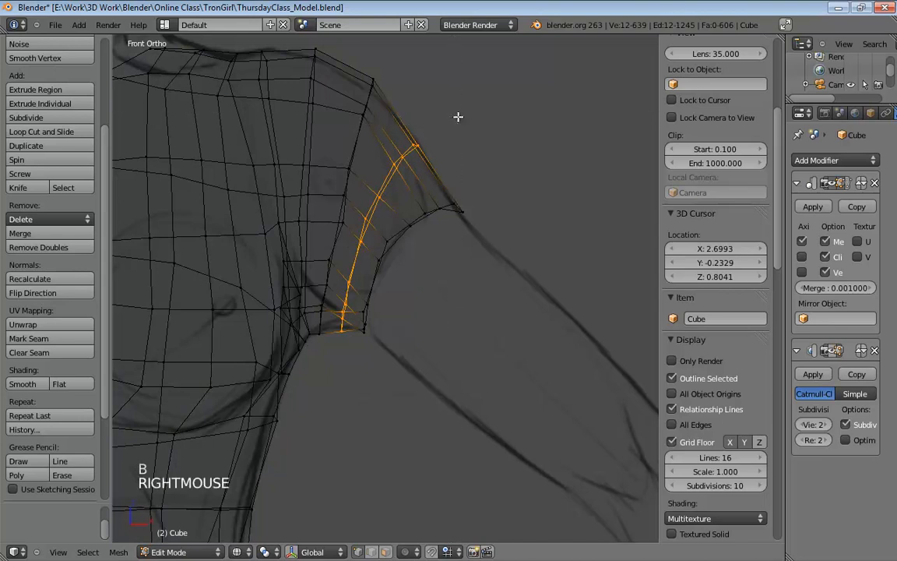
{"action": "key", "text": "a"}
{"action": "key", "text": "b"}
{"action": "left_click_drag", "start_coordinate": [458, 115], "coordinate": [388, 177]}
{"action": "key", "text": "g"}
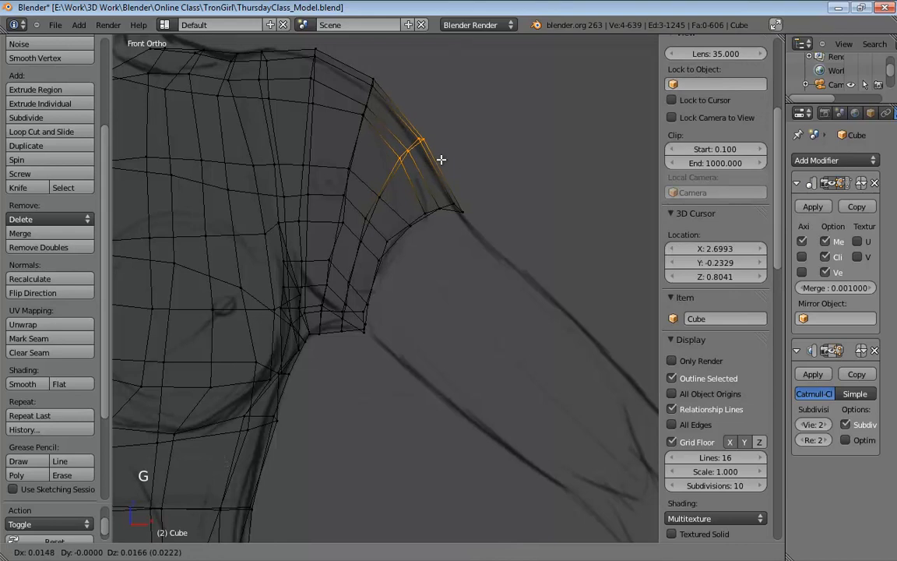
{"action": "left_click", "coordinate": [442, 159]}
{"action": "left_click", "coordinate": [368, 218]}
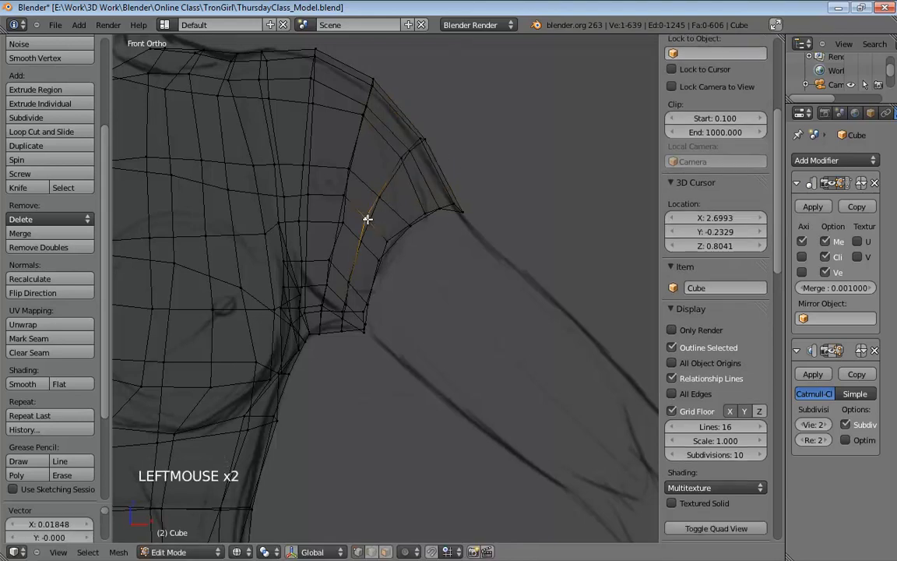
Step: In solid shading, adjust the new loop's vertices on the side of the upper arm to round the sleeve
{"action": "middle_click_drag", "start_coordinate": [473, 176], "coordinate": [445, 166]}
{"action": "key", "text": "z"}
{"action": "left_click", "coordinate": [266, 196]}
{"action": "left_click", "coordinate": [468, 232]}
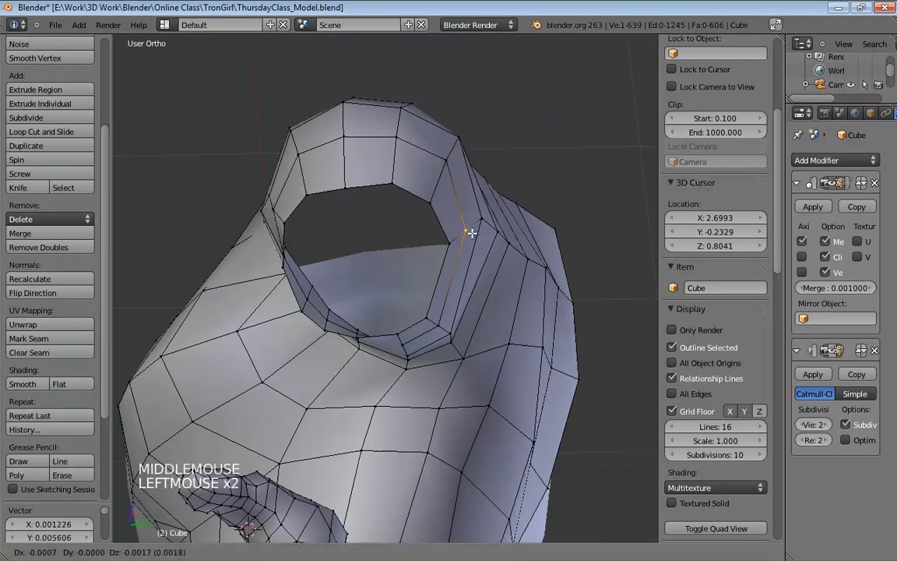
Step: From behind, raise the vertices on the underside of the sleeve to arch the armpit edge
{"action": "middle_click_drag", "start_coordinate": [478, 287], "coordinate": [432, 332]}
{"action": "left_click", "coordinate": [443, 331]}
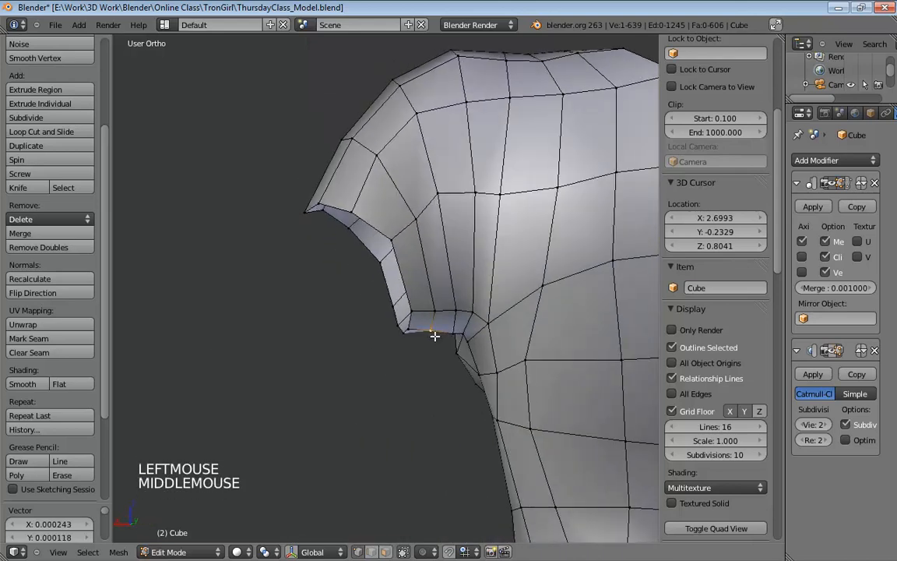
{"action": "left_click", "coordinate": [436, 327]}
{"action": "mouse_move", "coordinate": [464, 333]}
{"action": "left_mouse_down"}
{"action": "mouse_move", "coordinate": [459, 327]}
{"action": "mouse_move", "coordinate": [462, 339]}
{"action": "left_mouse_up"}
{"action": "left_click_drag", "start_coordinate": [454, 330], "coordinate": [453, 319]}
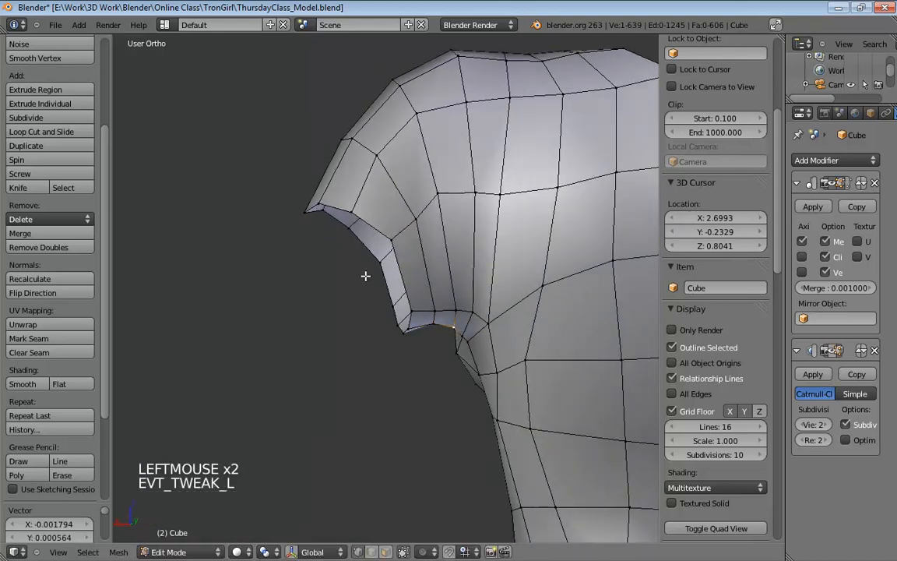
Step: From the front, reposition the new loop's lower vertices near the armpit to even out the faces there
{"action": "middle_click_drag", "start_coordinate": [364, 274], "coordinate": [354, 334]}
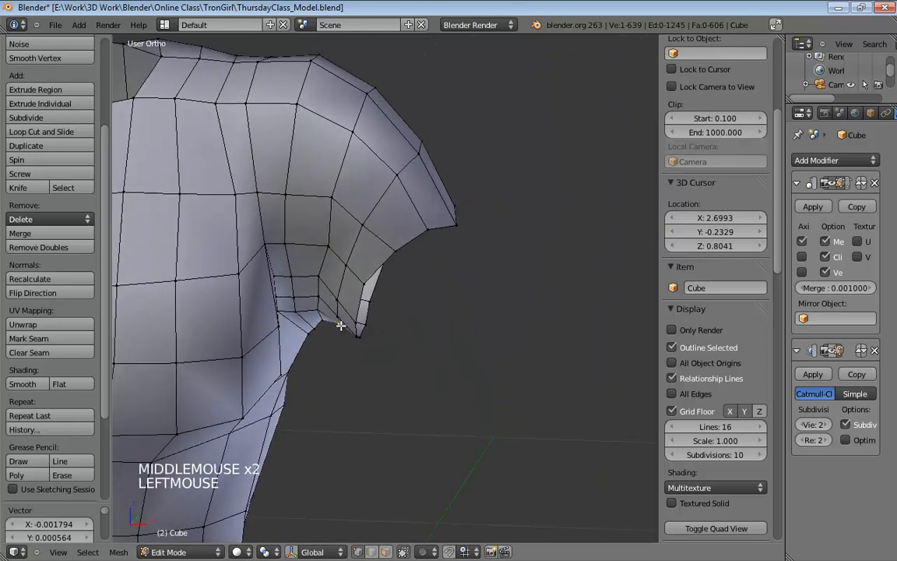
{"action": "left_click", "coordinate": [340, 300]}
{"action": "mouse_move", "coordinate": [344, 297]}
{"action": "middle_mouse_down"}
{"action": "mouse_move", "coordinate": [356, 320]}
{"action": "mouse_move", "coordinate": [352, 272]}
{"action": "mouse_move", "coordinate": [342, 305]}
{"action": "middle_mouse_up"}
{"action": "left_click_drag", "start_coordinate": [343, 305], "coordinate": [340, 305]}
{"action": "middle_click_drag", "start_coordinate": [340, 305], "coordinate": [344, 308]}
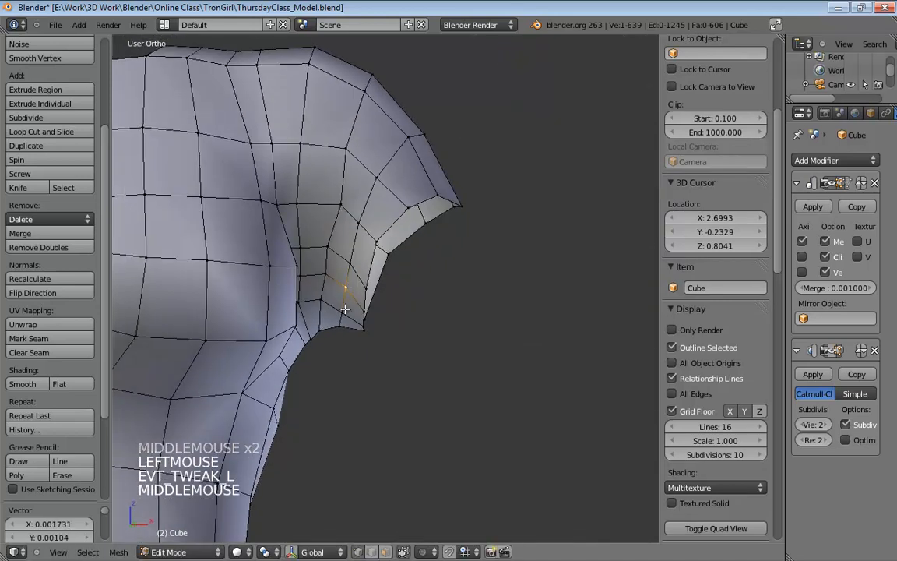
{"action": "left_click_drag", "start_coordinate": [344, 308], "coordinate": [334, 301]}
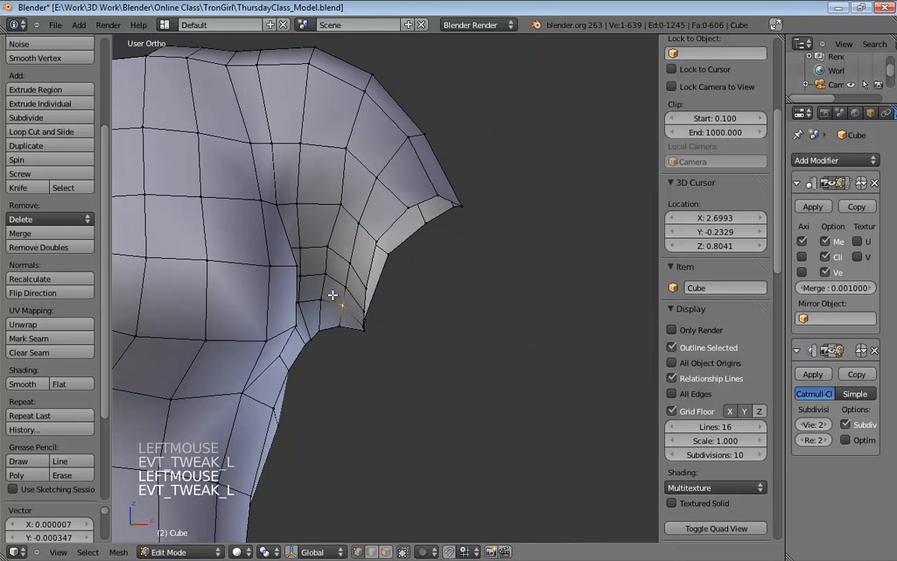
Step: Adjust the vertices where the armpit meets the front of the torso to spread out the crowded edges
{"action": "middle_click_drag", "start_coordinate": [326, 274], "coordinate": [292, 296]}
{"action": "mouse_move", "coordinate": [292, 296]}
{"action": "left_mouse_down"}
{"action": "mouse_move", "coordinate": [294, 272]}
{"action": "mouse_move", "coordinate": [298, 278]}
{"action": "left_mouse_up"}
{"action": "left_click", "coordinate": [295, 300]}
{"action": "mouse_move", "coordinate": [298, 279]}
{"action": "middle_mouse_down"}
{"action": "mouse_move", "coordinate": [307, 291]}
{"action": "mouse_move", "coordinate": [325, 213]}
{"action": "mouse_move", "coordinate": [316, 326]}
{"action": "mouse_move", "coordinate": [298, 297]}
{"action": "middle_mouse_up"}
{"action": "left_click_drag", "start_coordinate": [285, 268], "coordinate": [285, 211]}
{"action": "middle_click_drag", "start_coordinate": [283, 221], "coordinate": [284, 288]}
{"action": "left_click", "coordinate": [265, 280]}
{"action": "left_click_drag", "start_coordinate": [285, 289], "coordinate": [281, 281]}
Step: Move two vertices under the arm by about 0.028 and 0.02 in Y to smooth the armpit crease
{"action": "middle_click_drag", "start_coordinate": [280, 280], "coordinate": [315, 294]}
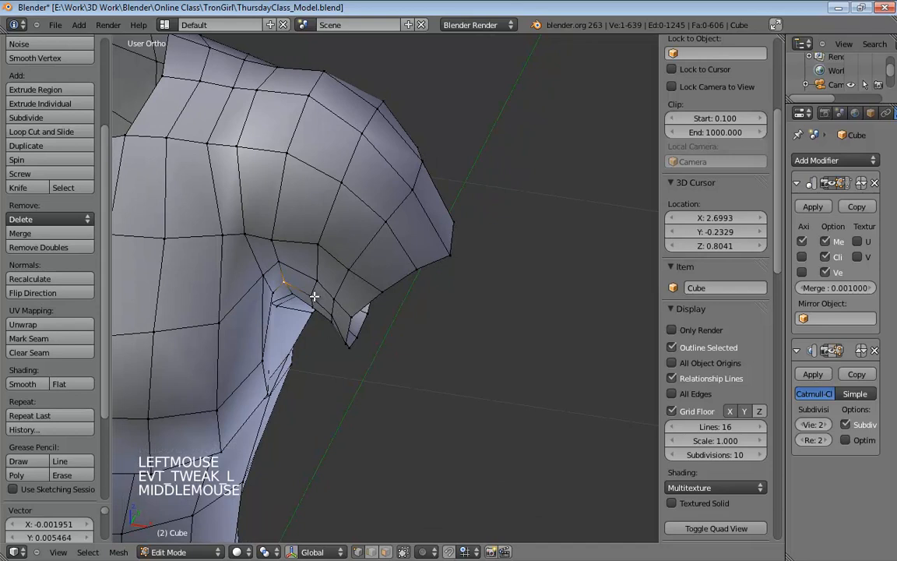
{"action": "left_click_drag", "start_coordinate": [315, 294], "coordinate": [321, 281]}
{"action": "middle_click_drag", "start_coordinate": [321, 280], "coordinate": [343, 323]}
{"action": "left_click", "coordinate": [326, 295]}
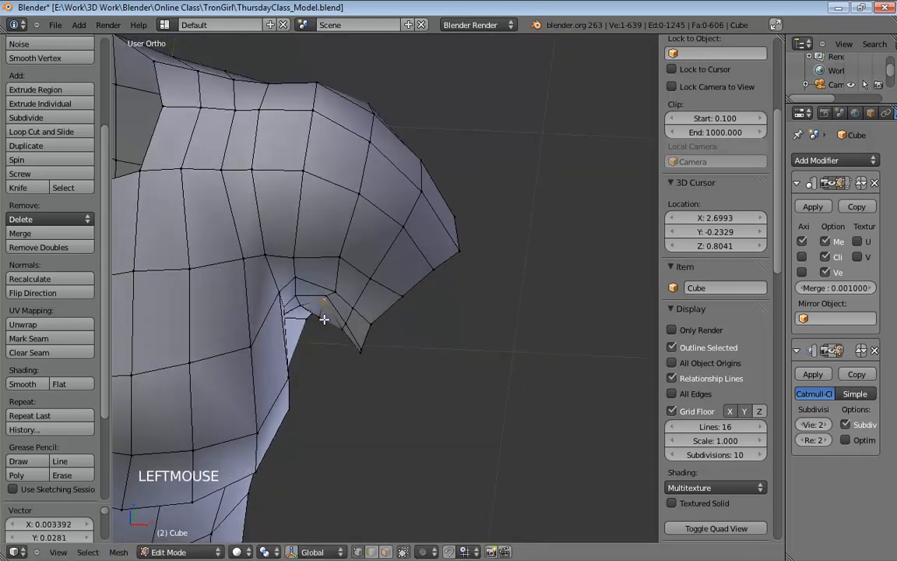
{"action": "left_click_drag", "start_coordinate": [323, 317], "coordinate": [332, 293]}
Step: Examine the shoulder, arm opening and hand from several sides in perspective view to check their shape and proportions
{"action": "middle_click_drag", "start_coordinate": [333, 292], "coordinate": [169, 209]}
{"action": "scroll", "coordinate": [402, 245], "scroll_direction": "down", "scroll_amount": 2}
{"action": "middle_click_drag", "start_coordinate": [402, 245], "coordinate": [473, 214]}
{"action": "scroll", "coordinate": [464, 331], "scroll_direction": "down", "scroll_amount": 5}
{"action": "key", "text": "KP_5"}
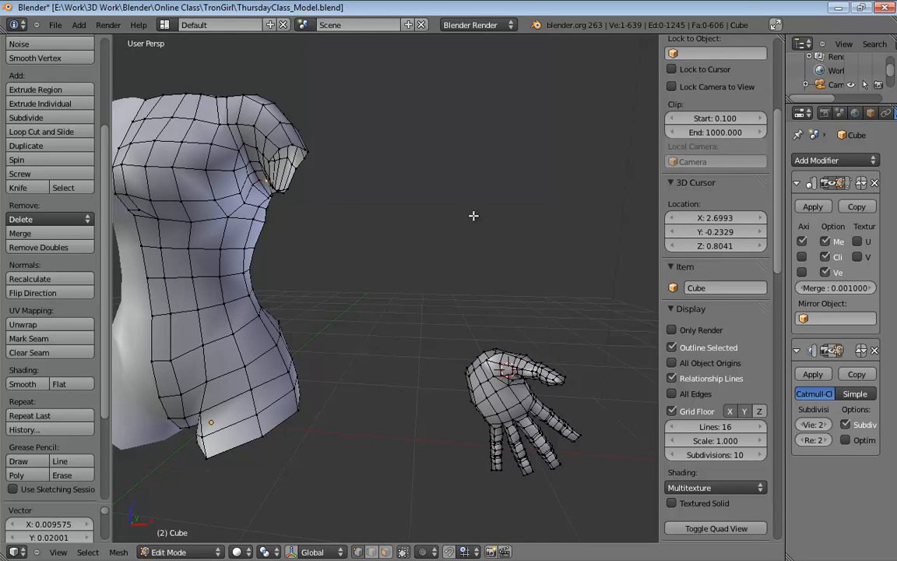
{"action": "middle_click_drag", "start_coordinate": [469, 272], "coordinate": [458, 290], "text": "shift"}
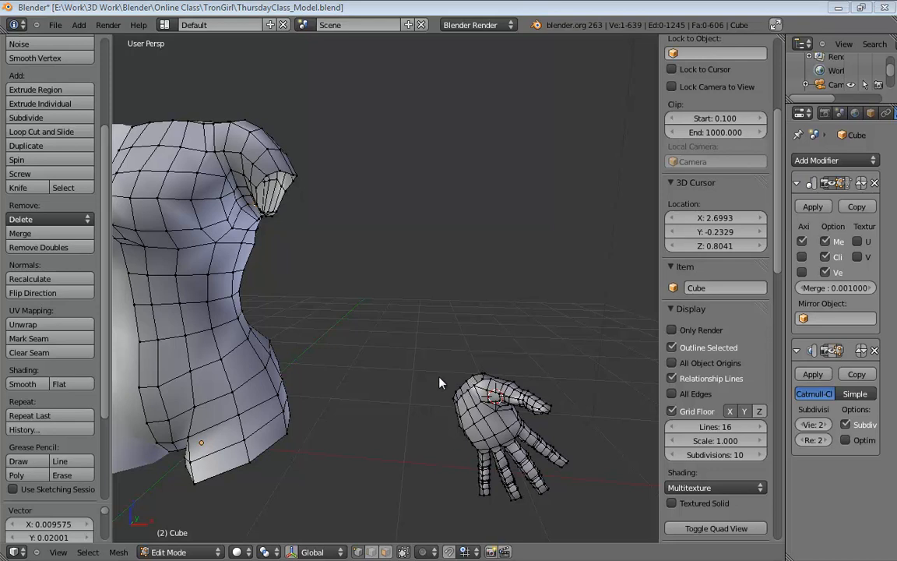
{"action": "middle_click_drag", "start_coordinate": [440, 383], "coordinate": [270, 322]}
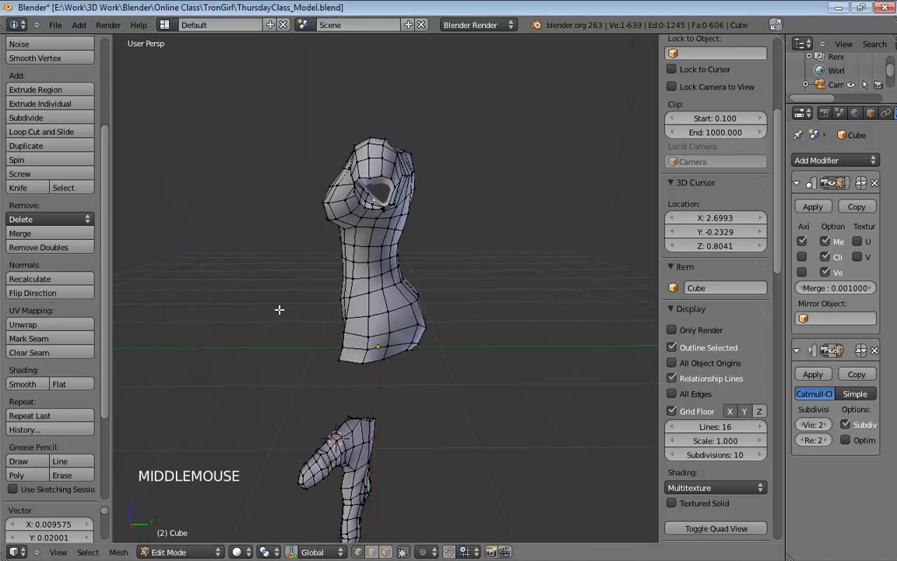
{"action": "key", "text": "KP_5"}
{"action": "key", "text": "KP_5"}
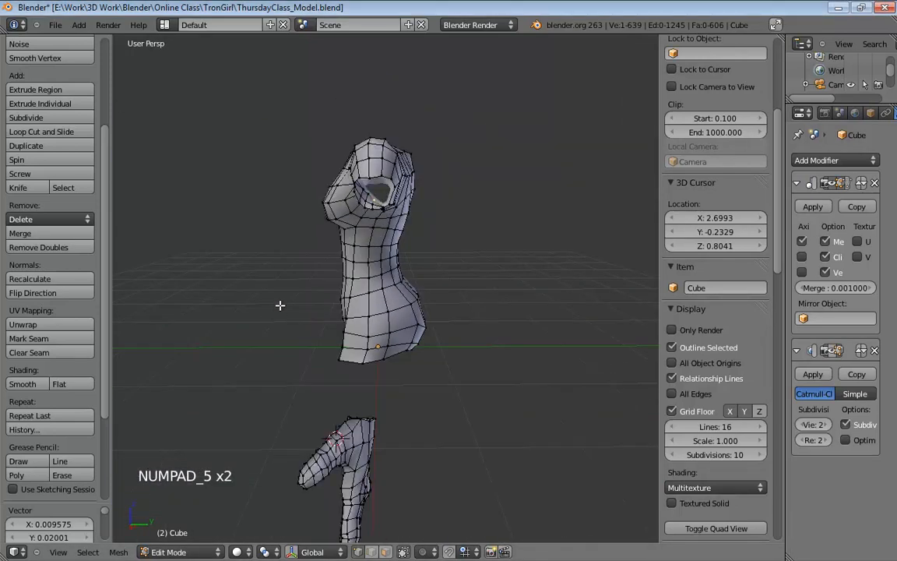
{"action": "middle_click_drag", "start_coordinate": [280, 305], "coordinate": [389, 285]}
{"action": "middle_click_drag", "start_coordinate": [389, 285], "coordinate": [434, 188]}
{"action": "scroll", "coordinate": [354, 273], "scroll_direction": "up", "scroll_amount": 4}
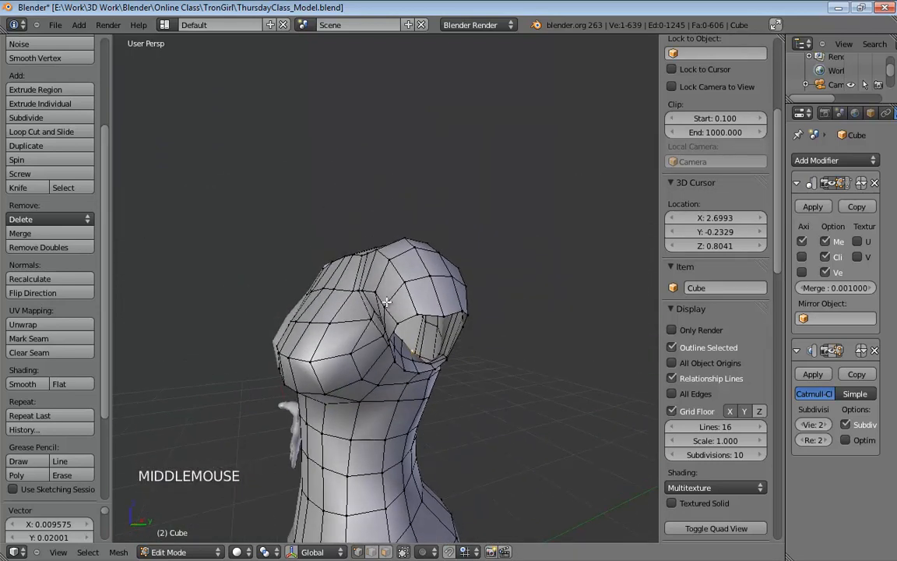
{"action": "middle_click_drag", "start_coordinate": [395, 304], "coordinate": [505, 312]}
{"action": "scroll", "coordinate": [491, 308], "scroll_direction": "down", "scroll_amount": 3}
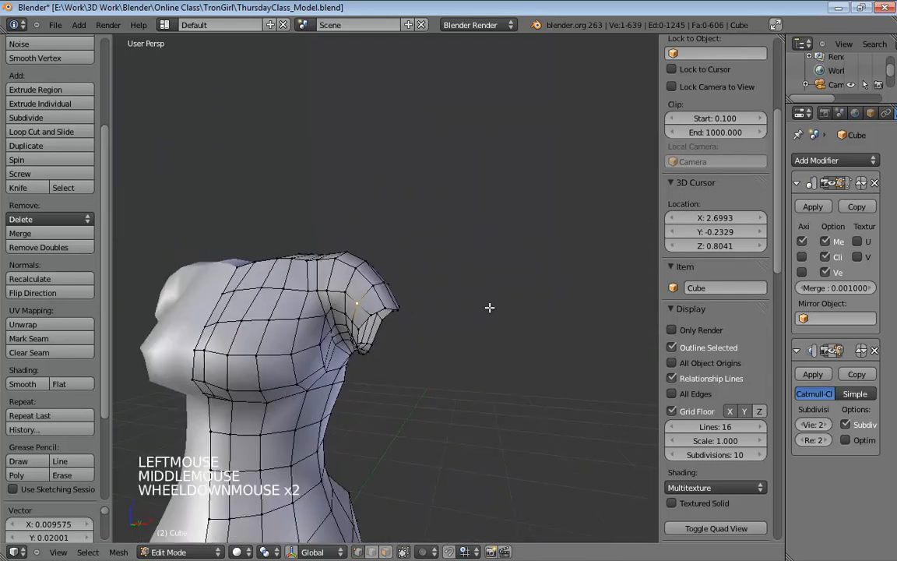
Step: Extrude the open edge loop at the end of the shoulder about 1.96 units down to the hand's wrist
{"action": "middle_click_drag", "start_coordinate": [487, 352], "coordinate": [381, 238], "text": "shift"}
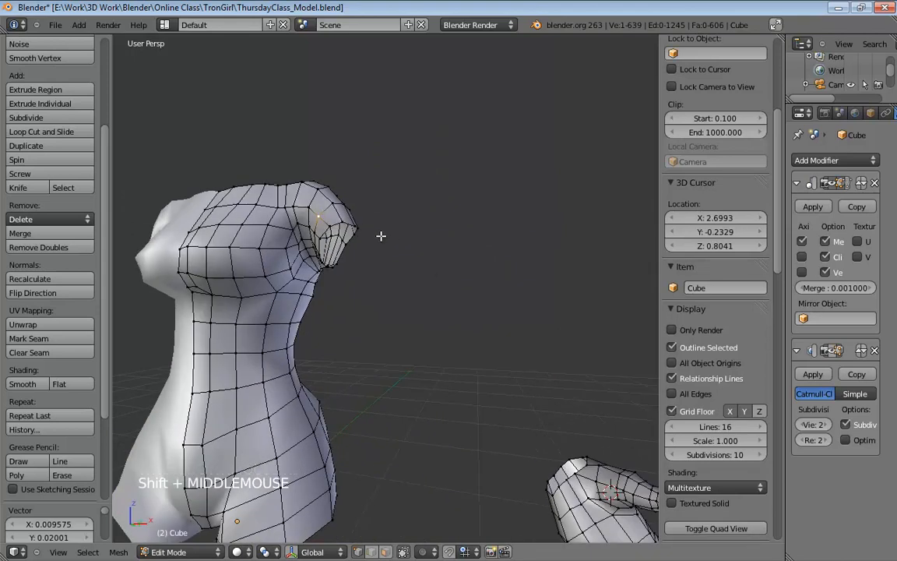
{"action": "scroll", "coordinate": [367, 239], "scroll_direction": "up", "scroll_amount": 2}
{"action": "left_click", "coordinate": [334, 198], "text": "alt"}
{"action": "middle_click_drag", "start_coordinate": [470, 211], "coordinate": [427, 206]}
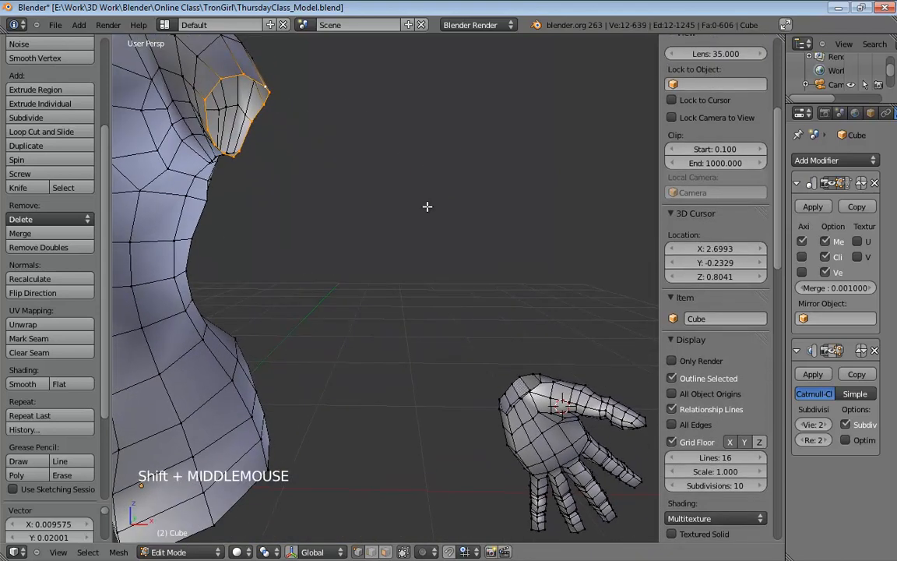
{"action": "key", "text": "e"}
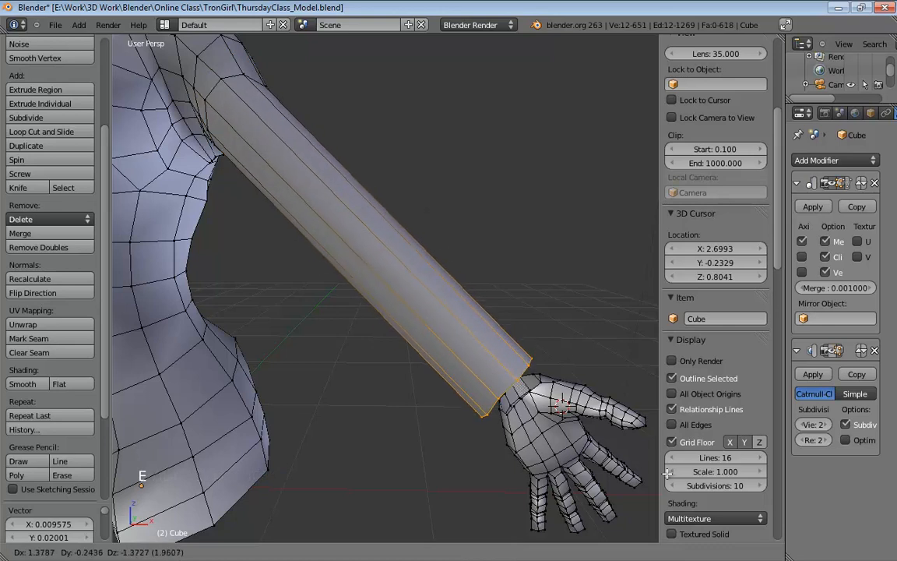
{"action": "left_click", "coordinate": [672, 471]}
Step: Move the arm's end loop about 0.124 in X and 0.213 in Y to line it up above the hand's wrist opening
{"action": "mouse_move", "coordinate": [491, 236]}
{"action": "middle_mouse_down"}
{"action": "mouse_move", "coordinate": [471, 260]}
{"action": "mouse_move", "coordinate": [368, 275]}
{"action": "mouse_move", "coordinate": [489, 221]}
{"action": "mouse_move", "coordinate": [482, 249]}
{"action": "middle_mouse_up"}
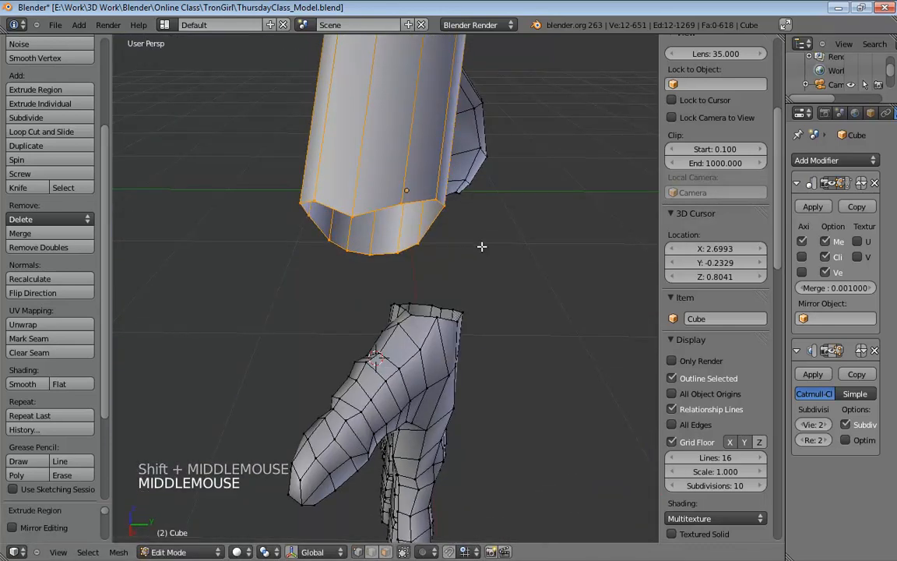
{"action": "key", "text": "g"}
{"action": "left_click", "coordinate": [548, 304]}
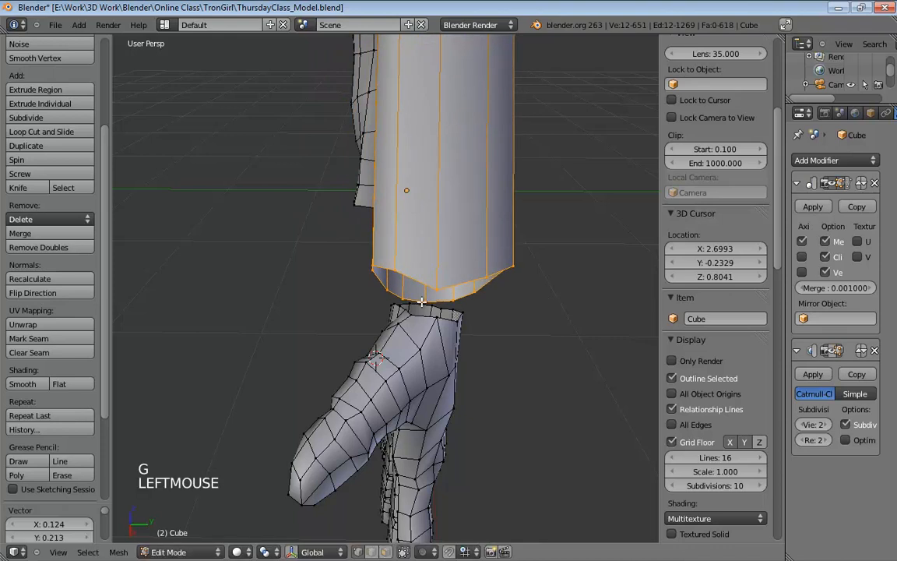
{"action": "middle_click_drag", "start_coordinate": [548, 304], "coordinate": [490, 299]}
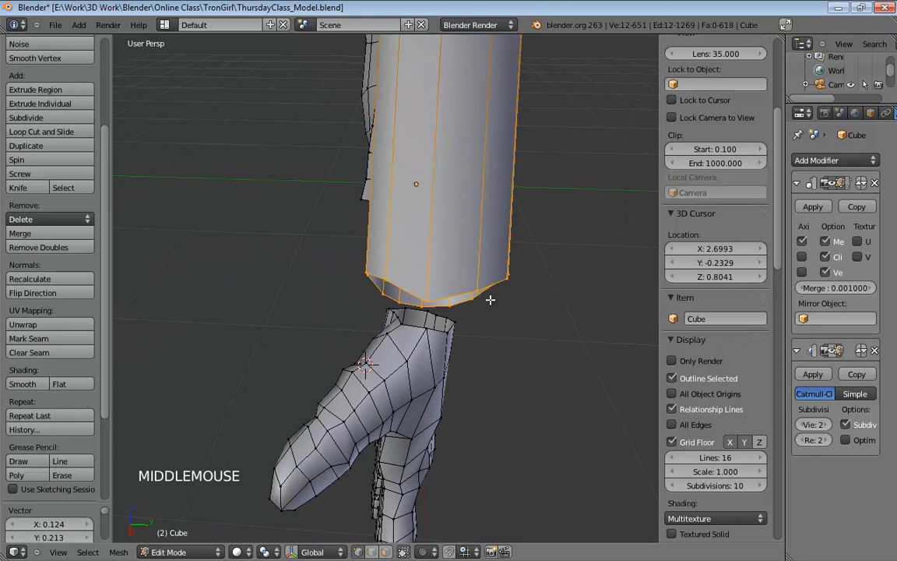
Step: Round the arm's end loop with To Sphere at factor 1.000, applying it twice
{"action": "key", "text": "alt+shift+s"}
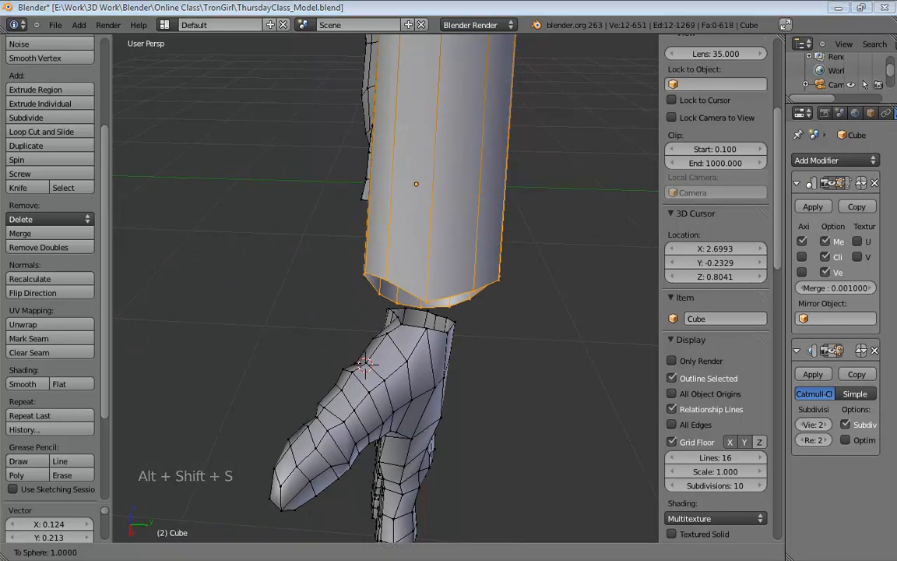
{"action": "left_click", "coordinate": [533, 313]}
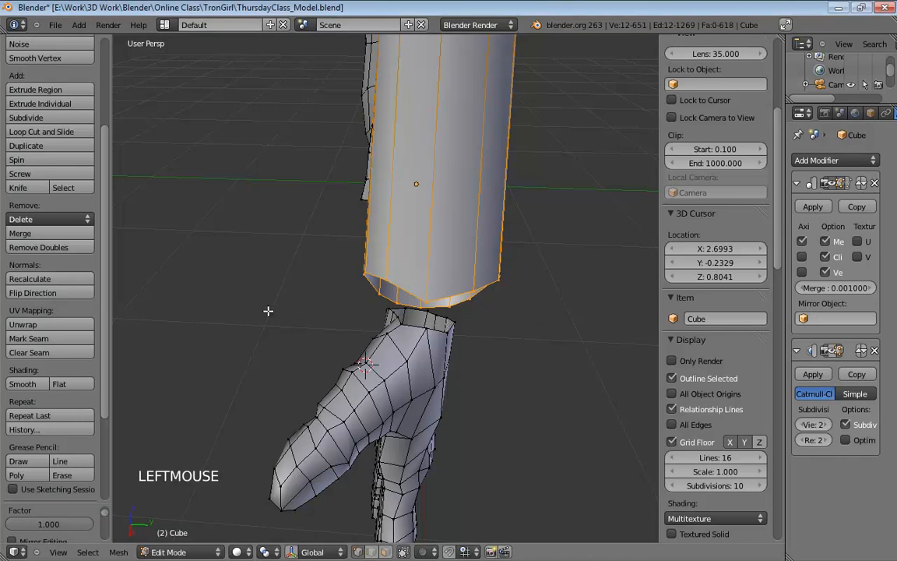
{"action": "key", "text": "alt+shift+s"}
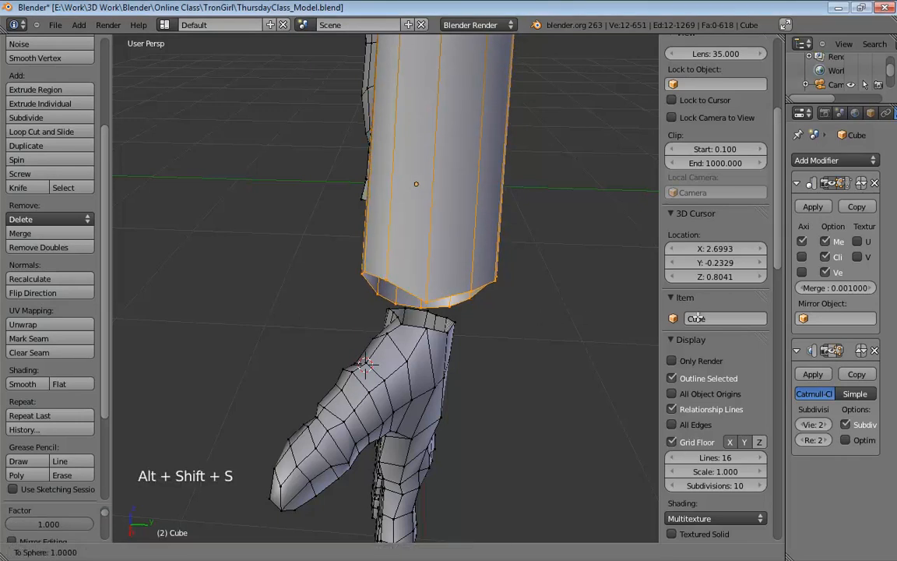
{"action": "left_click", "coordinate": [550, 320]}
{"action": "mouse_move", "coordinate": [550, 320]}
{"action": "middle_mouse_down"}
{"action": "mouse_move", "coordinate": [537, 280]}
{"action": "mouse_move", "coordinate": [551, 313]}
{"action": "middle_mouse_up"}
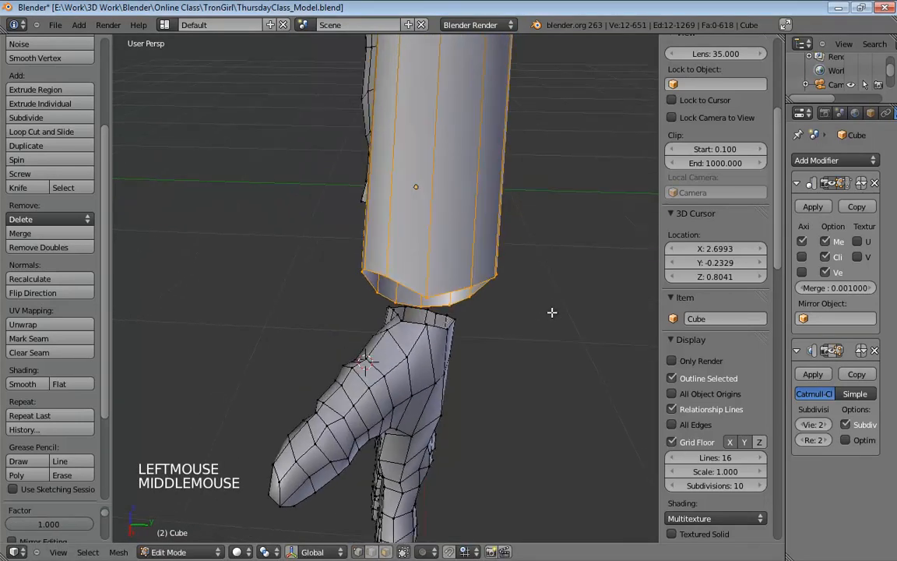
Step: Scale the arm's end loop down to wrist size, by about 0.552 and again by about 0.663 in the front view
{"action": "key", "text": "s"}
{"action": "key", "text": "y"}
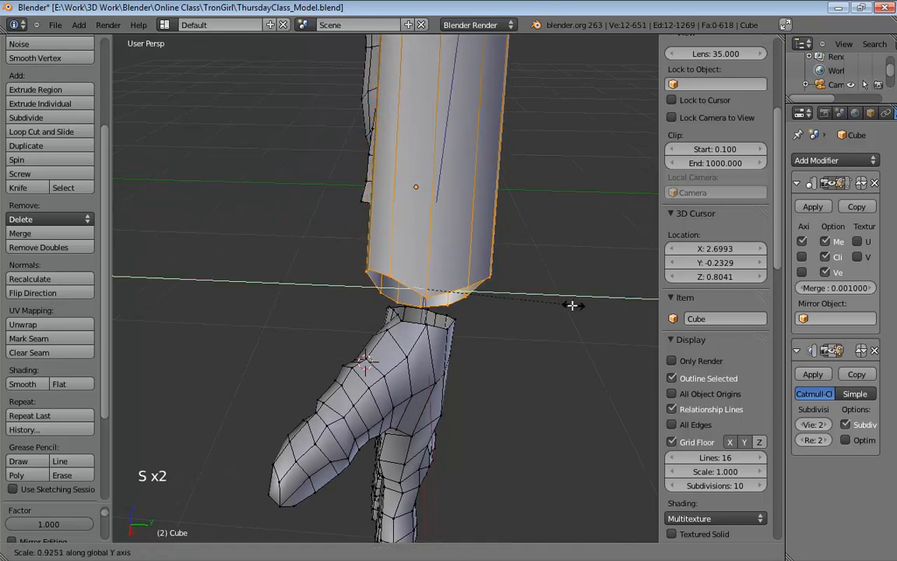
{"action": "left_click", "coordinate": [513, 305]}
{"action": "middle_click_drag", "start_coordinate": [513, 306], "coordinate": [533, 292]}
{"action": "key", "text": "KP_1"}
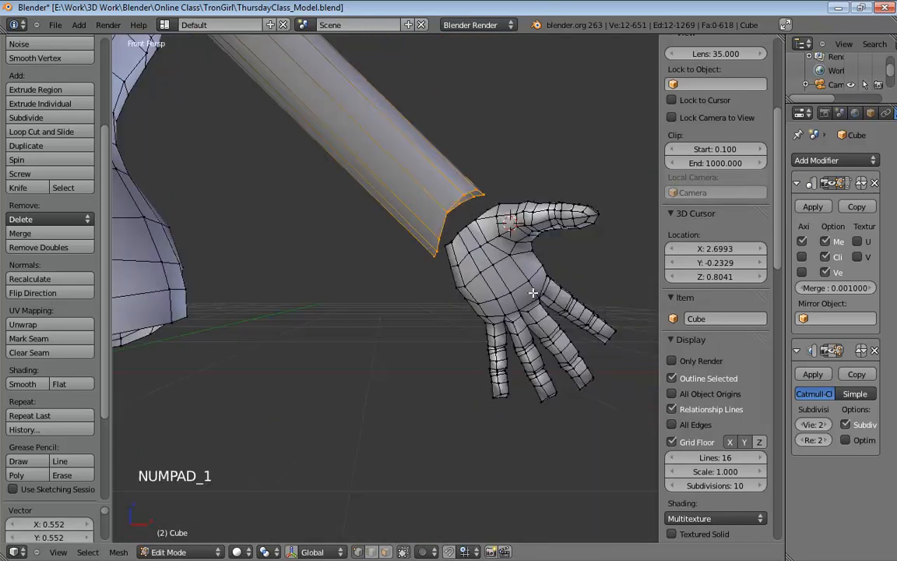
{"action": "key", "text": "KP_5"}
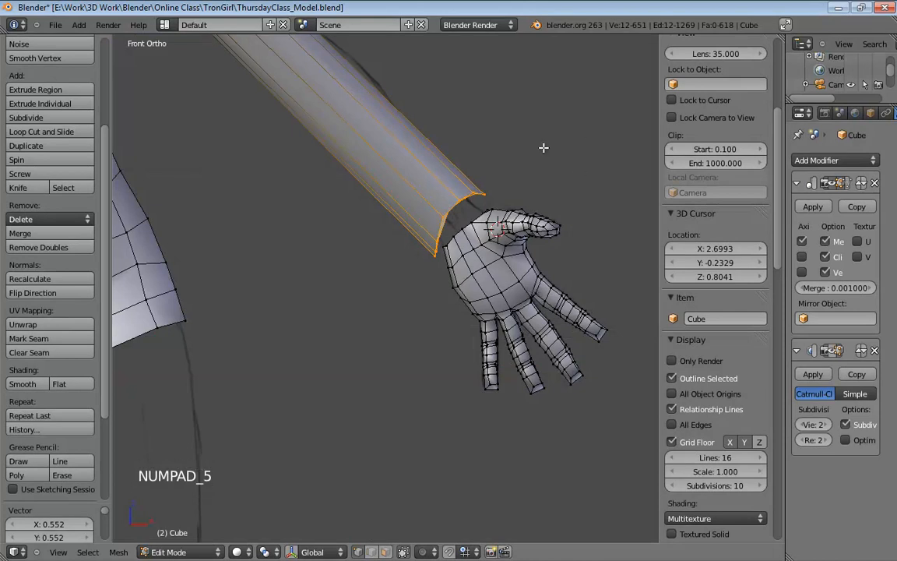
{"action": "key", "text": "s"}
{"action": "left_click", "coordinate": [504, 184]}
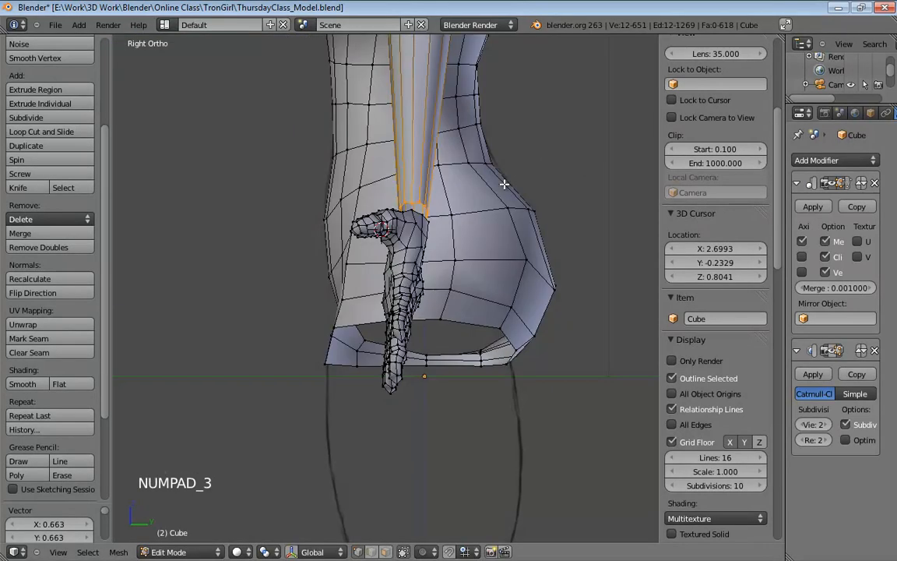
Step: Examine the tapered arm against the side reference drawing in wireframe, and inspect the gap between its end and the hand
{"action": "key", "text": "z"}
{"action": "middle_click_drag", "start_coordinate": [489, 172], "coordinate": [455, 266], "text": "shift"}
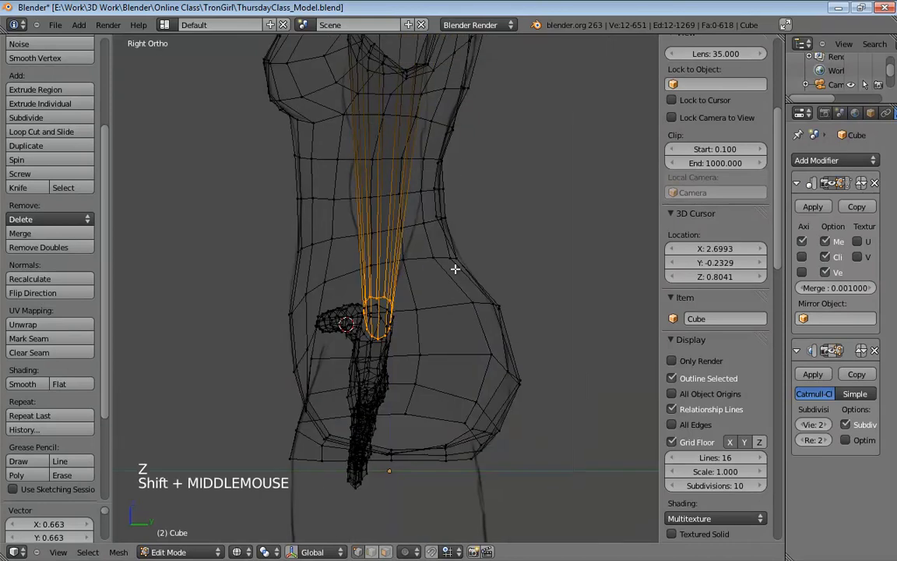
{"action": "scroll", "coordinate": [447, 276], "scroll_direction": "up", "scroll_amount": 6}
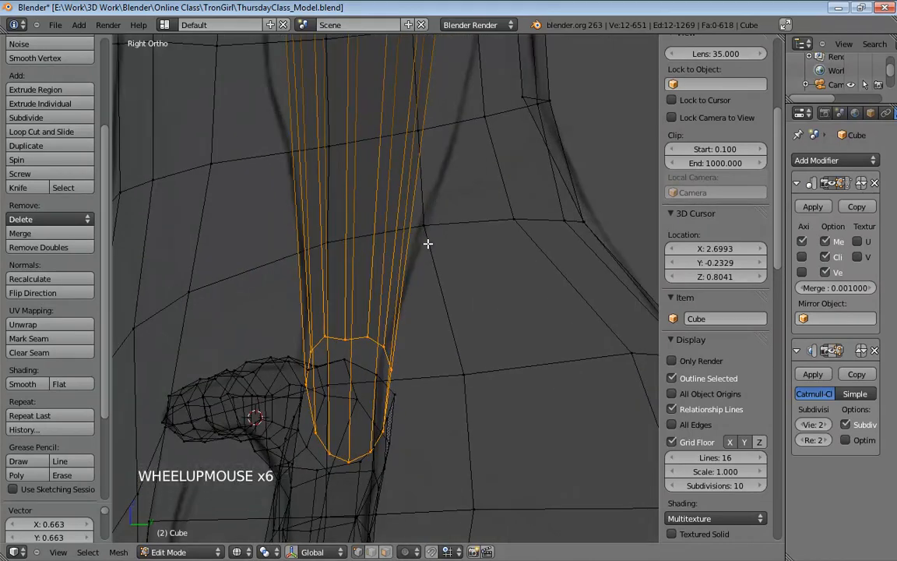
{"action": "scroll", "coordinate": [428, 241], "scroll_direction": "down", "scroll_amount": 4}
{"action": "middle_click_drag", "start_coordinate": [413, 182], "coordinate": [396, 333], "text": "shift"}
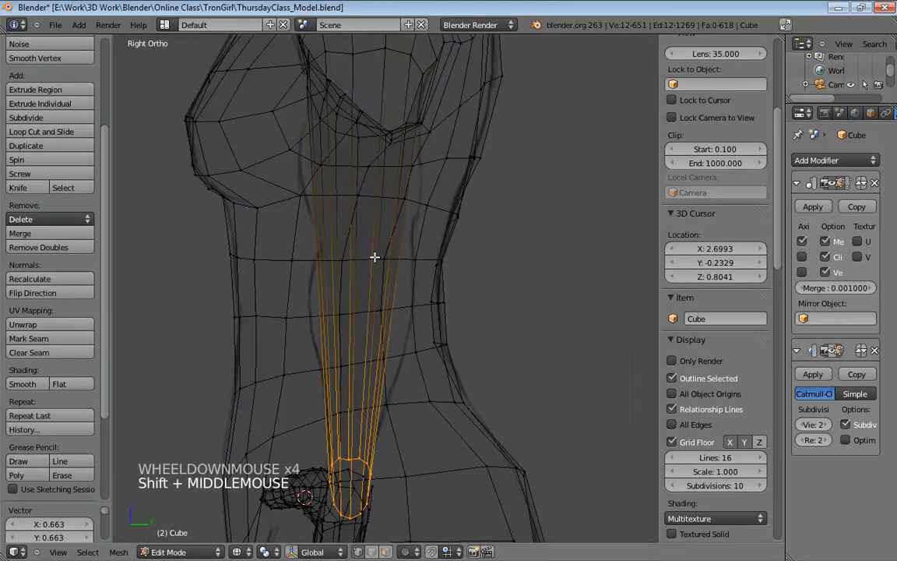
{"action": "middle_click_drag", "start_coordinate": [377, 258], "coordinate": [496, 262]}
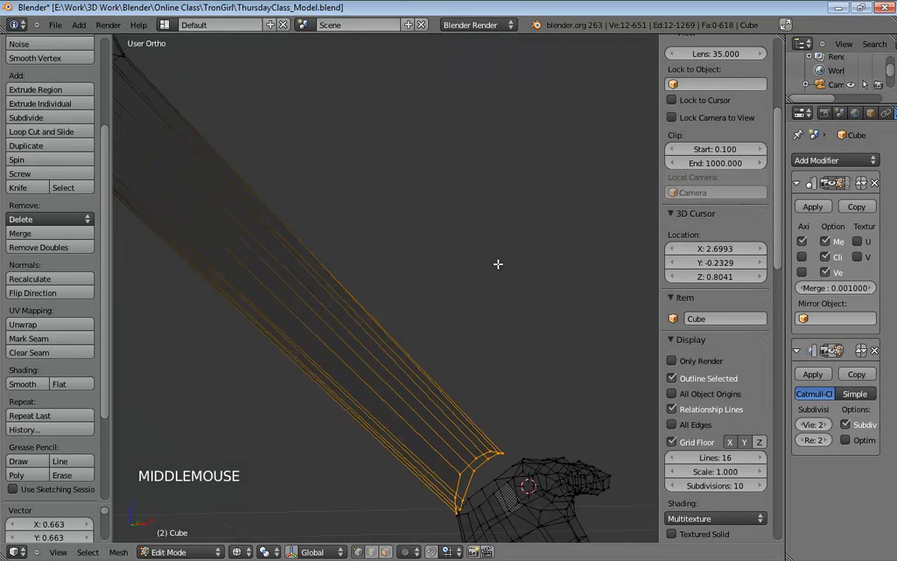
{"action": "scroll", "coordinate": [438, 274], "scroll_direction": "down", "scroll_amount": 1}
{"action": "mouse_move", "coordinate": [438, 274]}
{"action": "middle_mouse_down", "text": "shift"}
{"action": "mouse_move", "coordinate": [481, 335]}
{"action": "mouse_move", "coordinate": [385, 294]}
{"action": "mouse_move", "coordinate": [384, 270]}
{"action": "mouse_move", "coordinate": [415, 281]}
{"action": "mouse_move", "coordinate": [426, 302]}
{"action": "mouse_move", "coordinate": [417, 134]}
{"action": "mouse_move", "coordinate": [394, 154]}
{"action": "mouse_move", "coordinate": [405, 129]}
{"action": "middle_mouse_up", "text": "shift"}
{"action": "scroll", "coordinate": [385, 296], "scroll_direction": "up", "scroll_amount": 4}
{"action": "key", "text": "KP_5"}
{"action": "key", "text": "z"}
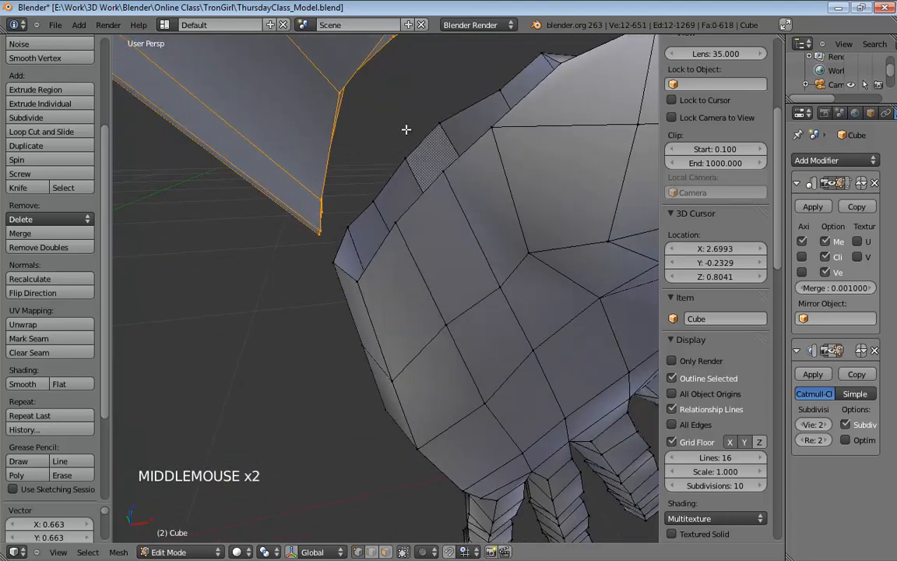
Step: In the front wireframe view, move the two overlapping vertices near the arm end's lower corner slightly toward the hand
{"action": "key", "text": "KP_1"}
{"action": "key", "text": "KP_5"}
{"action": "key", "text": "z"}
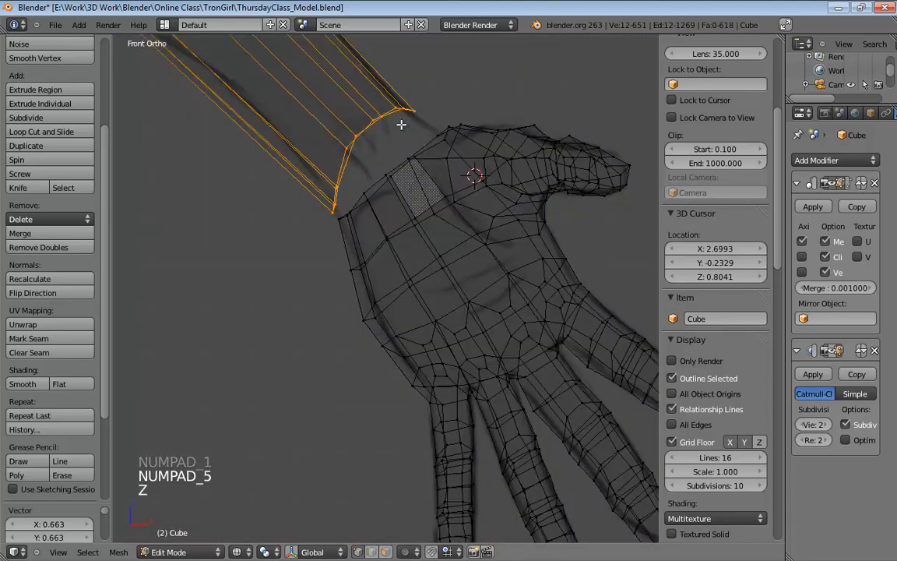
{"action": "middle_click_drag", "start_coordinate": [400, 124], "coordinate": [390, 241], "text": "shift"}
{"action": "scroll", "coordinate": [340, 285], "scroll_direction": "up", "scroll_amount": 4}
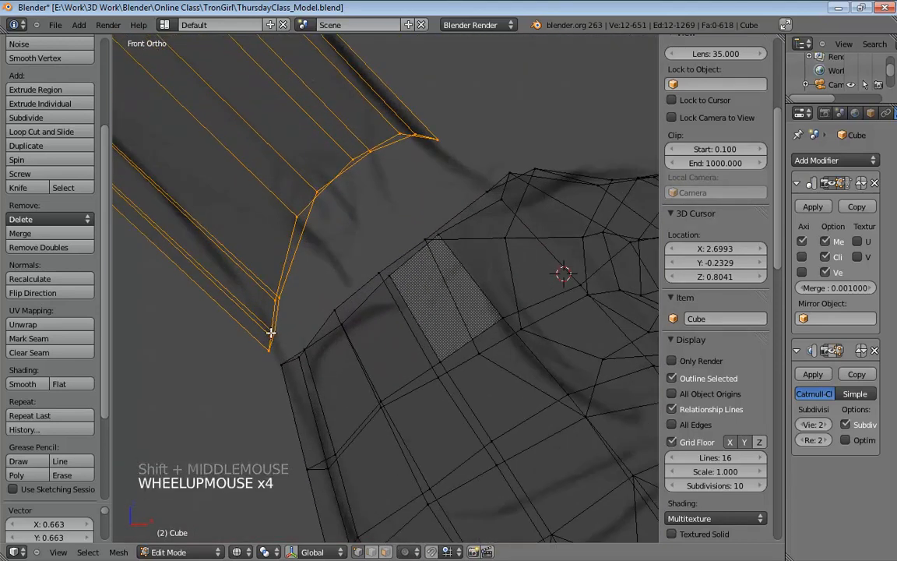
{"action": "left_click", "coordinate": [275, 331]}
{"action": "left_click", "coordinate": [276, 331], "text": "shift"}
{"action": "left_click", "coordinate": [276, 331]}
{"action": "left_click", "coordinate": [277, 331], "text": "shift"}
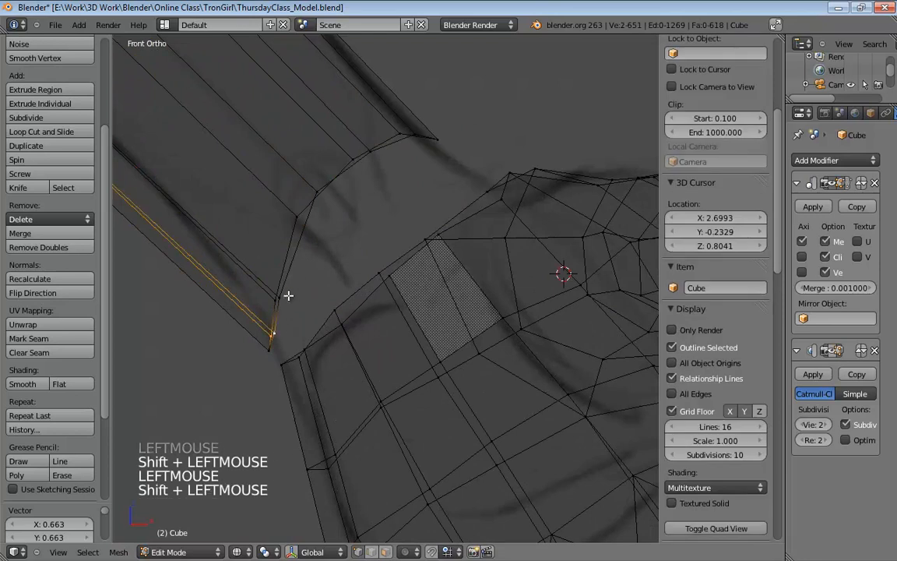
{"action": "key", "text": "g"}
{"action": "left_click", "coordinate": [301, 302]}
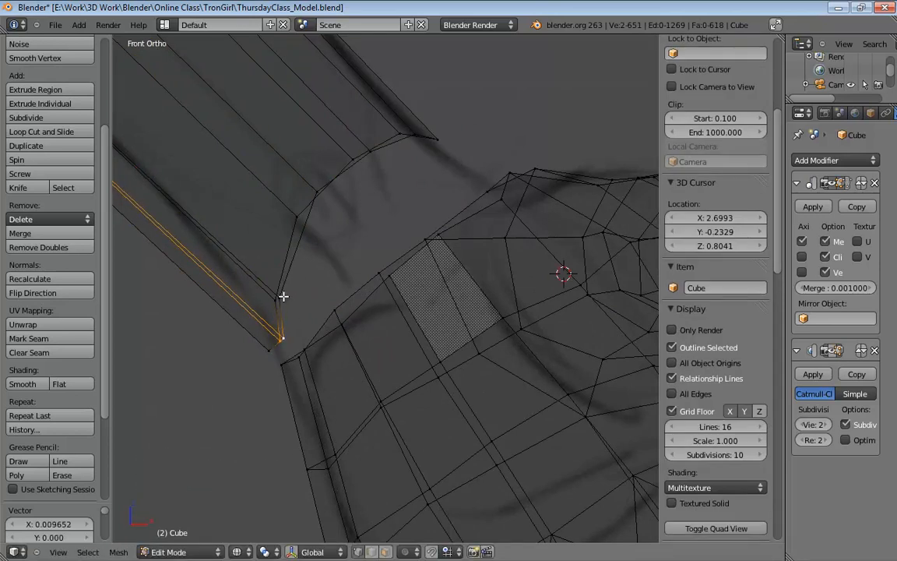
Step: Move the remaining vertices of the arm's end loop toward the hand so the edge runs parallel to the wrist opening
{"action": "left_click_drag", "start_coordinate": [283, 296], "coordinate": [337, 279]}
{"action": "mouse_move", "coordinate": [370, 165]}
{"action": "left_mouse_down"}
{"action": "mouse_move", "coordinate": [397, 223]}
{"action": "mouse_move", "coordinate": [362, 178]}
{"action": "left_mouse_up"}
{"action": "left_click_drag", "start_coordinate": [396, 219], "coordinate": [399, 218]}
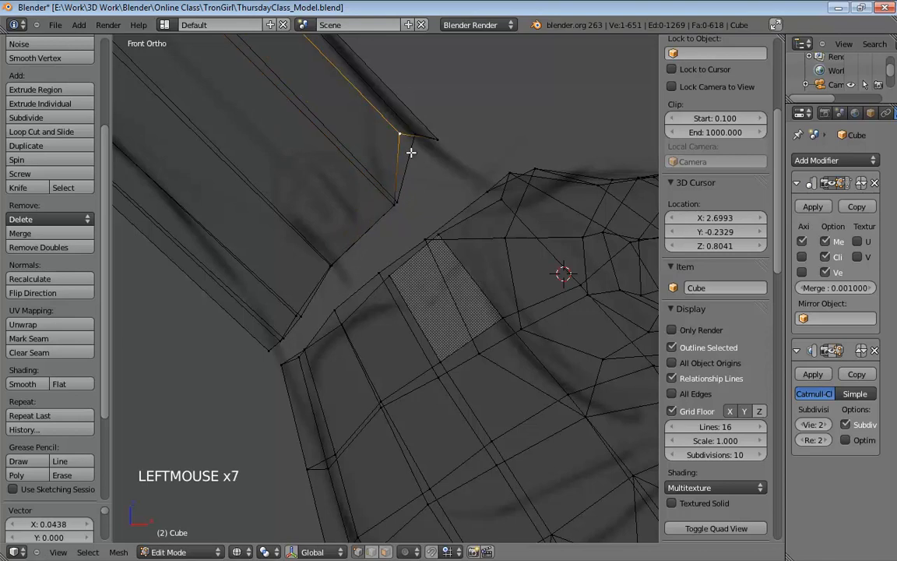
{"action": "left_click_drag", "start_coordinate": [411, 152], "coordinate": [442, 193]}
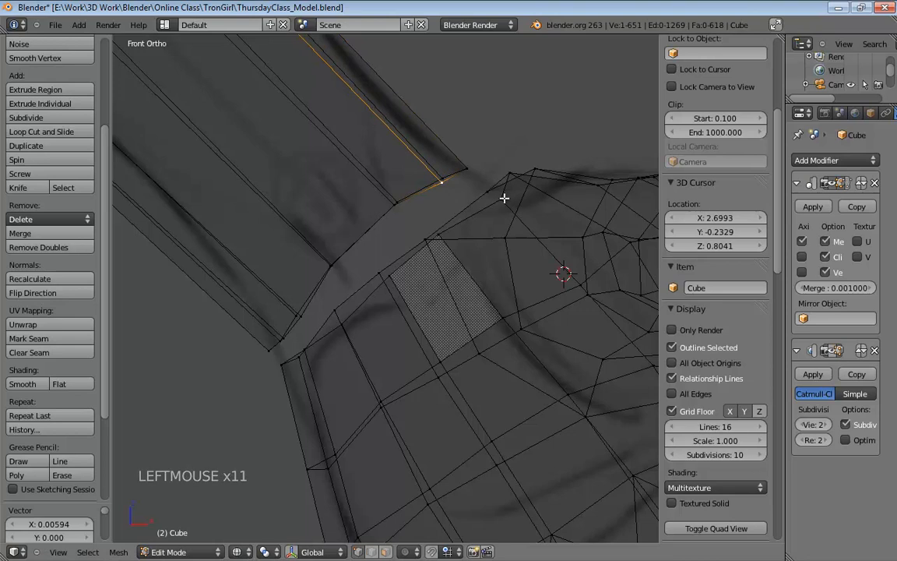
Step: In shaded view, adjust the thumb-side vertices of the arm's end loop to follow the wrist opening, undoing the last move
{"action": "middle_click_drag", "start_coordinate": [504, 199], "coordinate": [409, 269]}
{"action": "middle_click_drag", "start_coordinate": [314, 258], "coordinate": [276, 298]}
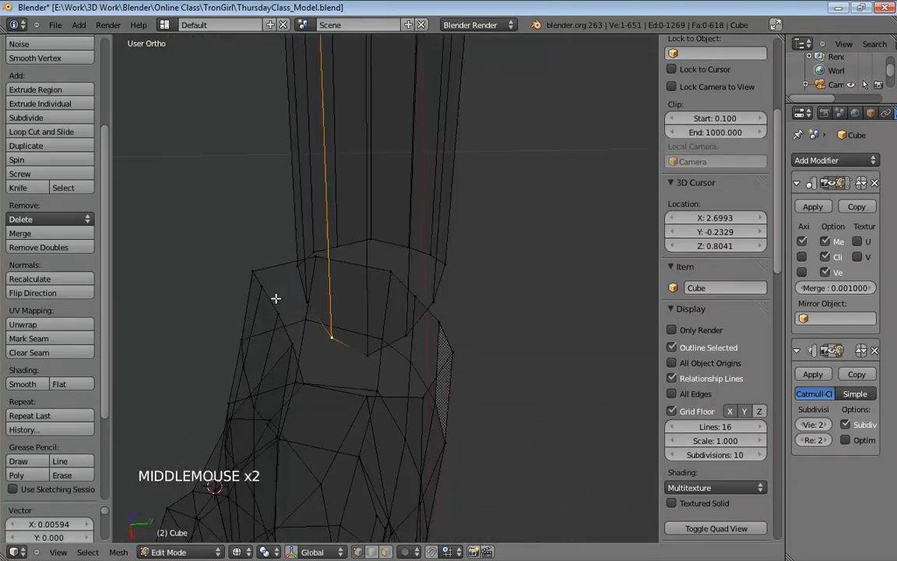
{"action": "left_click", "coordinate": [274, 263]}
{"action": "key", "text": "z"}
{"action": "middle_click_drag", "start_coordinate": [275, 262], "coordinate": [322, 240]}
{"action": "left_click_drag", "start_coordinate": [263, 325], "coordinate": [307, 335]}
{"action": "middle_click_drag", "start_coordinate": [341, 325], "coordinate": [331, 303]}
{"action": "left_click", "coordinate": [327, 301]}
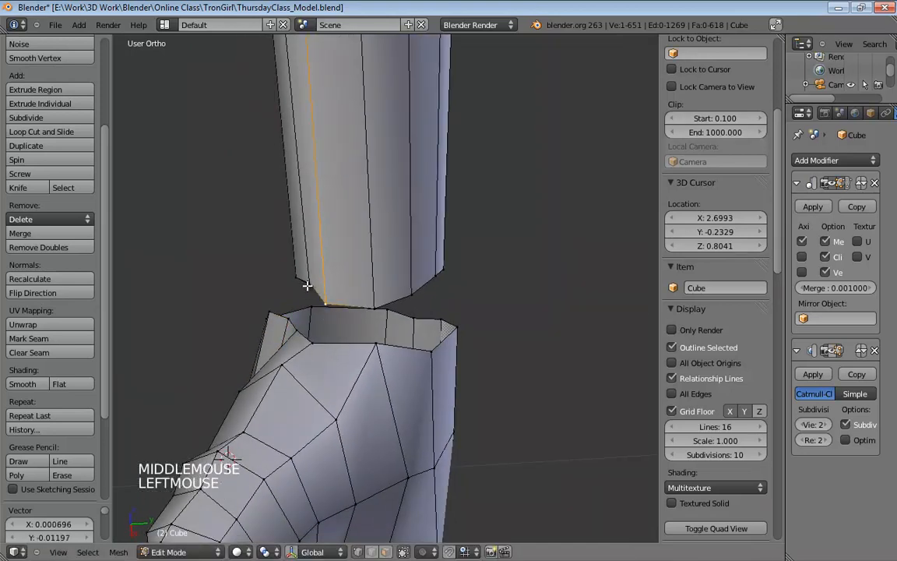
{"action": "left_click_drag", "start_coordinate": [308, 285], "coordinate": [277, 263]}
{"action": "key", "text": "ctrl+z"}
Step: Reposition the end-loop vertices on the other side of the wrist to match the outline of the hand's opening
{"action": "middle_click_drag", "start_coordinate": [277, 263], "coordinate": [405, 292]}
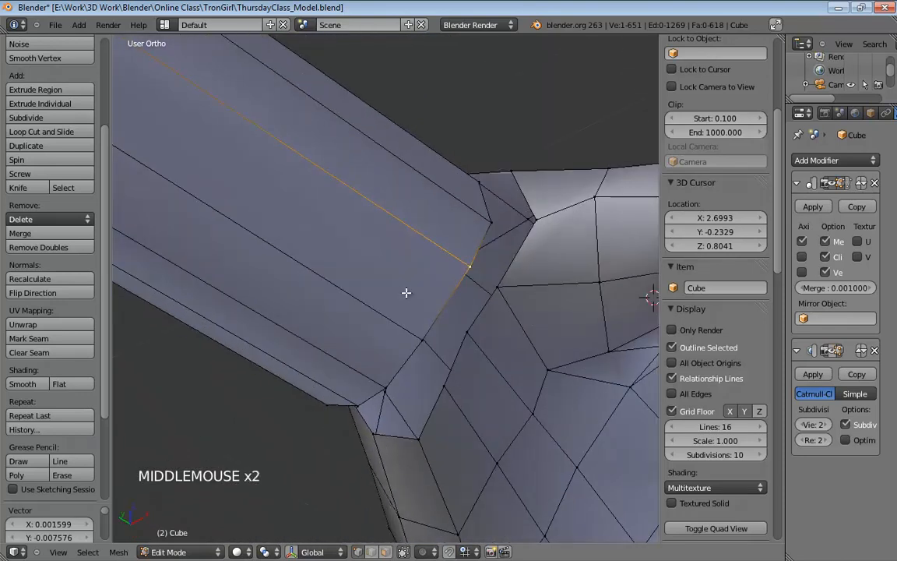
{"action": "left_click_drag", "start_coordinate": [421, 329], "coordinate": [436, 303]}
{"action": "middle_click_drag", "start_coordinate": [486, 280], "coordinate": [451, 274]}
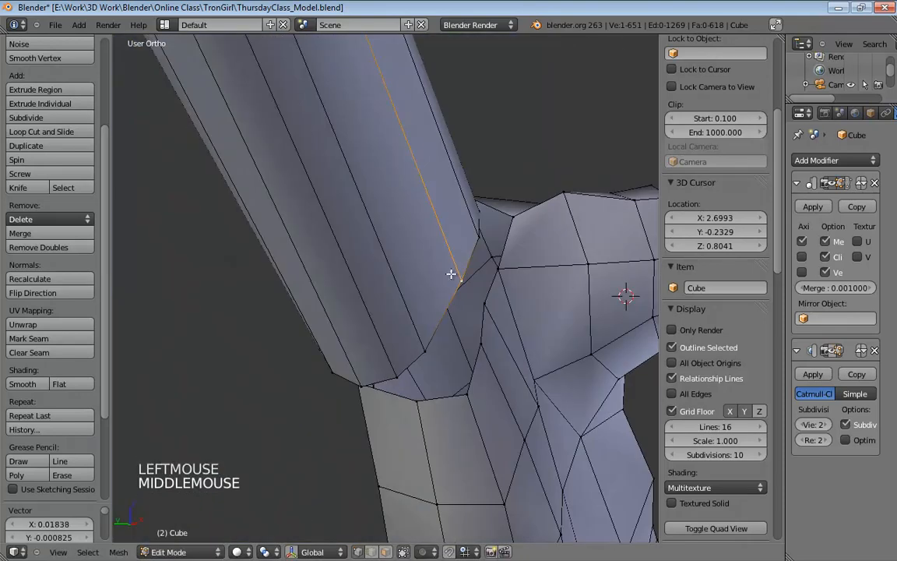
{"action": "left_click", "coordinate": [458, 284]}
{"action": "left_click_drag", "start_coordinate": [459, 286], "coordinate": [447, 329]}
{"action": "middle_click_drag", "start_coordinate": [447, 329], "coordinate": [406, 315]}
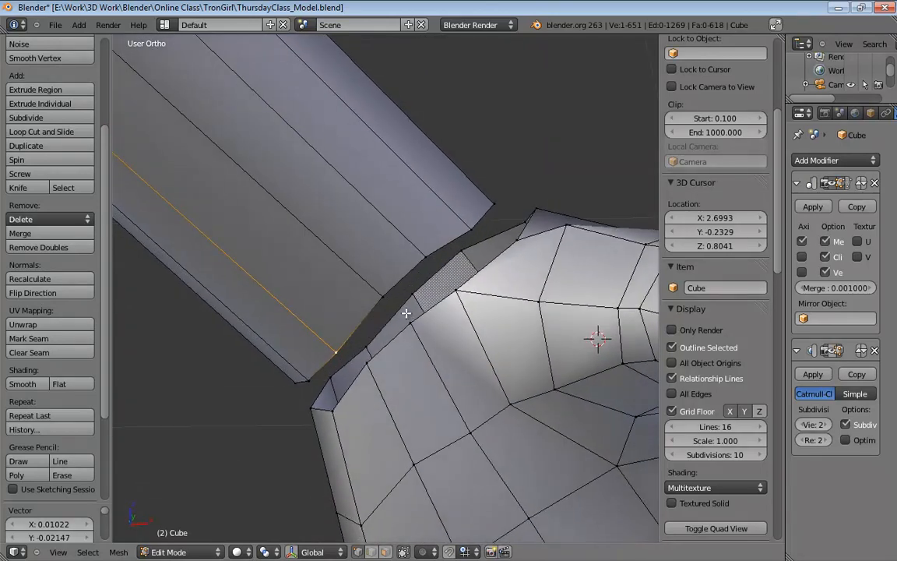
Step: Examine the whole arm and the gap between its end loop and the hand from several angles
{"action": "middle_click_drag", "start_coordinate": [435, 296], "coordinate": [508, 344], "text": "shift"}
{"action": "scroll", "coordinate": [474, 320], "scroll_direction": "down", "scroll_amount": 7}
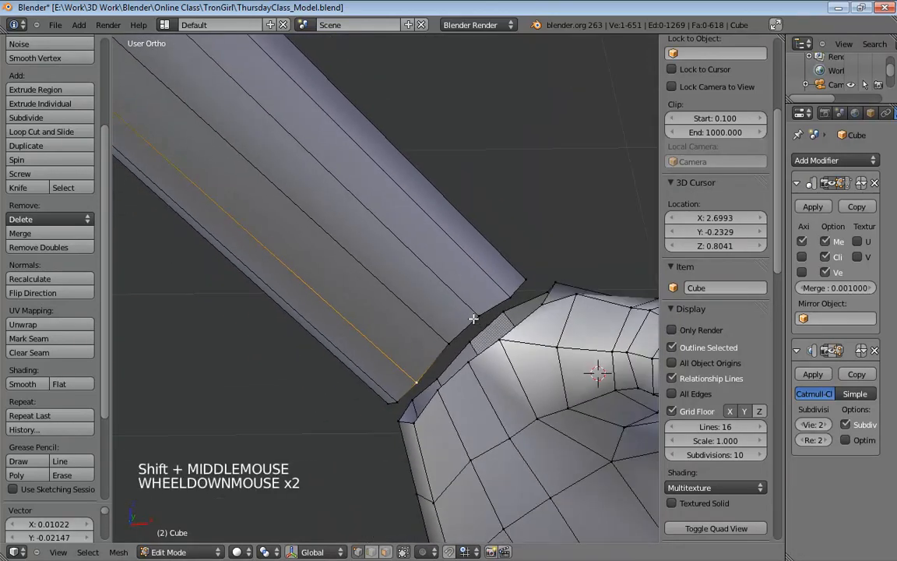
{"action": "middle_click_drag", "start_coordinate": [473, 315], "coordinate": [362, 248], "text": "shift"}
{"action": "scroll", "coordinate": [460, 334], "scroll_direction": "down", "scroll_amount": 5}
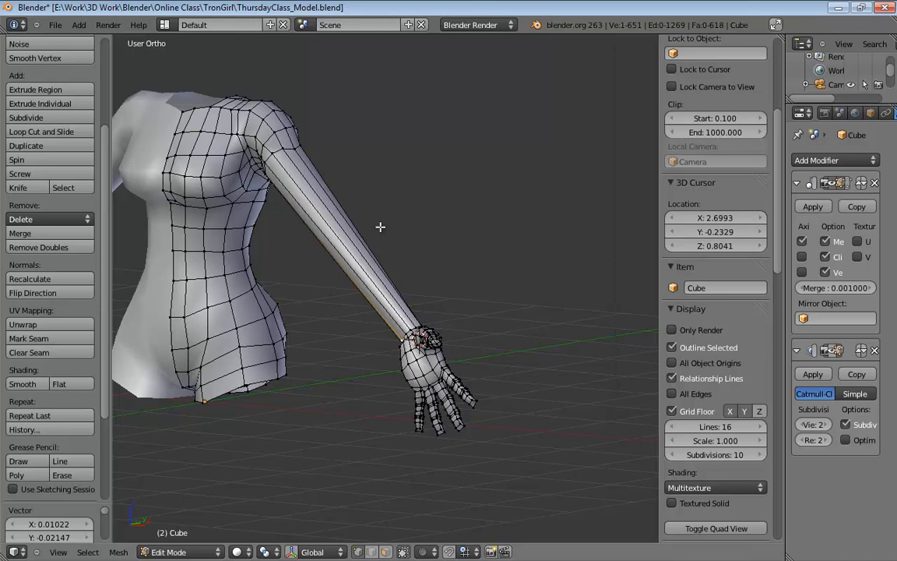
{"action": "middle_click_drag", "start_coordinate": [400, 285], "coordinate": [377, 350]}
{"action": "scroll", "coordinate": [376, 357], "scroll_direction": "up", "scroll_amount": 4}
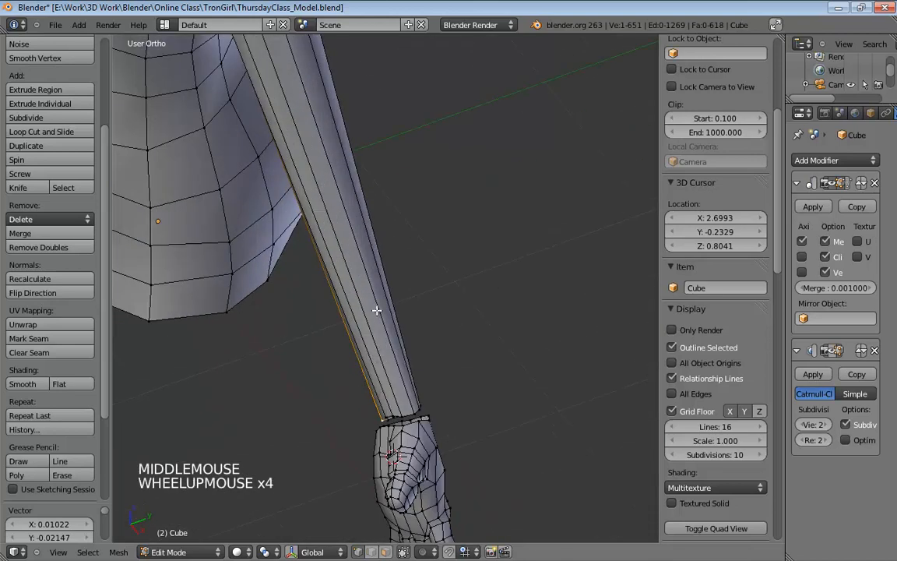
{"action": "middle_click_drag", "start_coordinate": [377, 310], "coordinate": [405, 368], "text": "shift"}
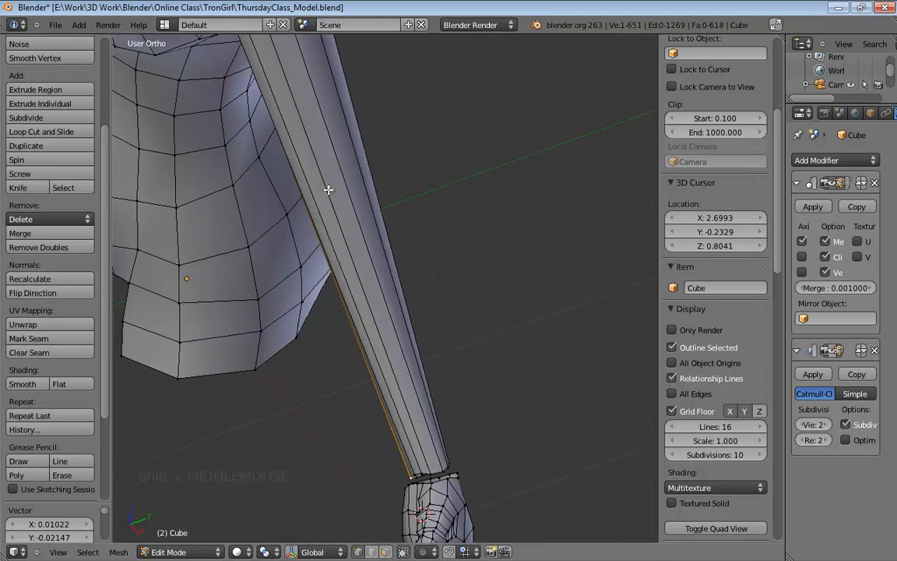
{"action": "middle_click_drag", "start_coordinate": [443, 368], "coordinate": [239, 231], "text": "shift"}
{"action": "scroll", "coordinate": [376, 310], "scroll_direction": "up", "scroll_amount": 7}
{"action": "scroll", "coordinate": [371, 332], "scroll_direction": "up", "scroll_amount": 1}
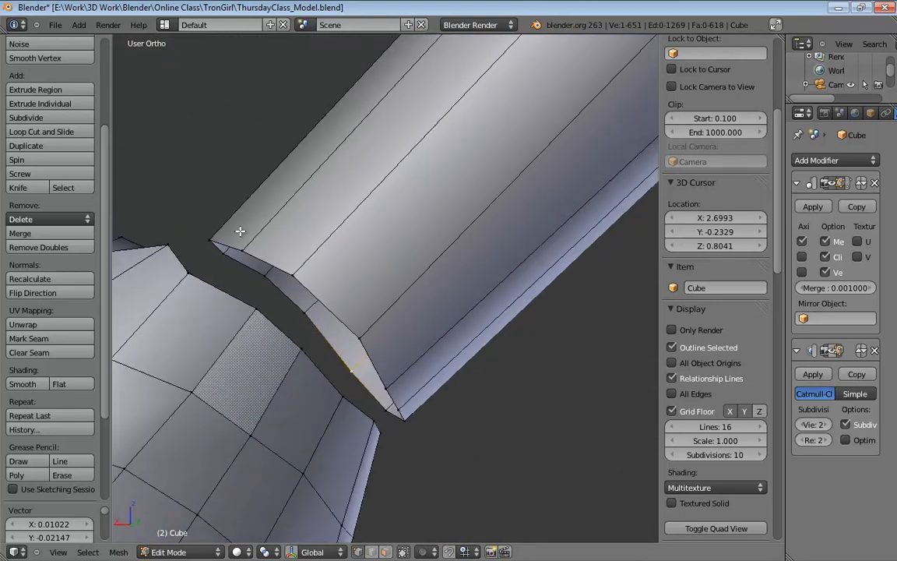
Step: Move two more vertices of the arm's end loop on the back of the wrist to follow the hand's opening
{"action": "middle_click_drag", "start_coordinate": [388, 372], "coordinate": [337, 318]}
{"action": "left_click", "coordinate": [322, 307]}
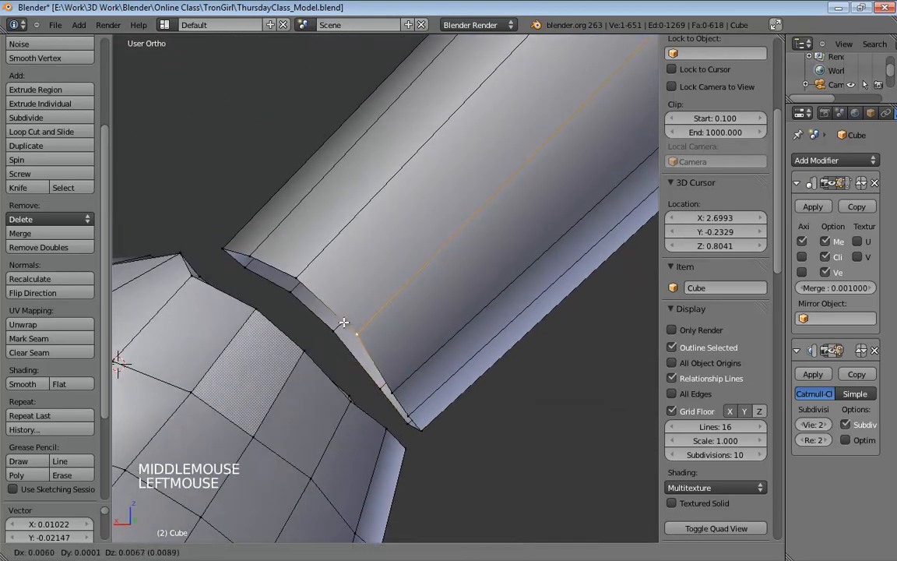
{"action": "left_click", "coordinate": [296, 277]}
{"action": "left_click_drag", "start_coordinate": [296, 277], "coordinate": [289, 271]}
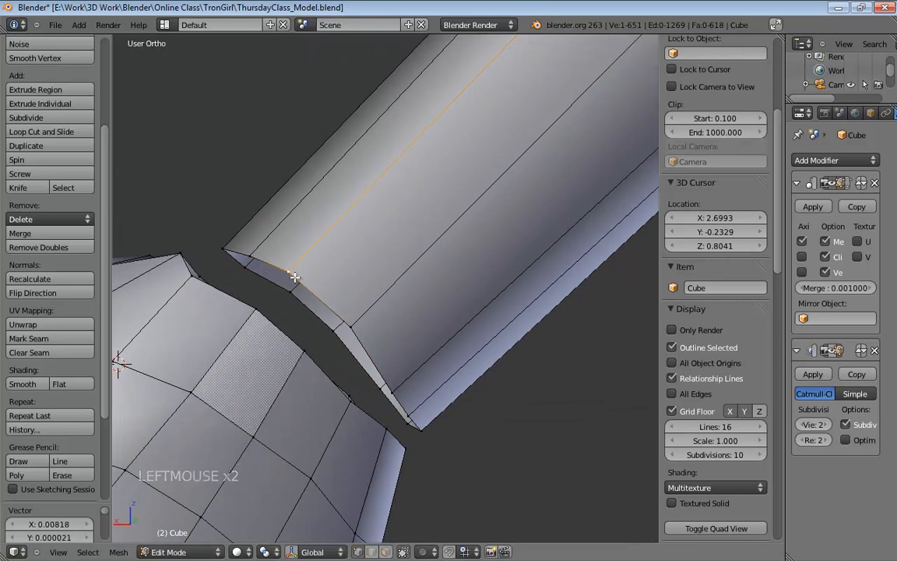
Step: In edge select mode, fill the first two faces between the arm's end loop and the hand on the back of the wrist
{"action": "key", "text": "ctrl+Tab"}
{"action": "left_click", "coordinate": [302, 294]}
{"action": "left_click", "coordinate": [321, 312]}
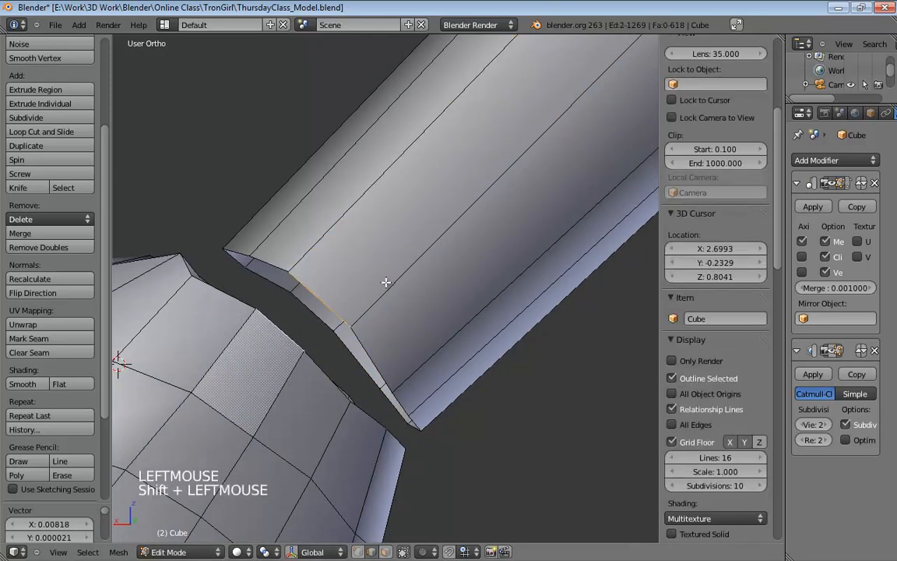
{"action": "key", "text": "KP_5"}
{"action": "middle_click_drag", "start_coordinate": [390, 283], "coordinate": [367, 366]}
{"action": "key", "text": "f"}
{"action": "left_click", "coordinate": [339, 402], "text": "shift"}
{"action": "middle_click_drag", "start_coordinate": [339, 402], "coordinate": [380, 381]}
{"action": "key", "text": "f"}
Step: Fill three more faces between matching arm and hand edges, continuing around the pinky side of the wrist
{"action": "middle_click_drag", "start_coordinate": [499, 416], "coordinate": [398, 307], "text": "shift"}
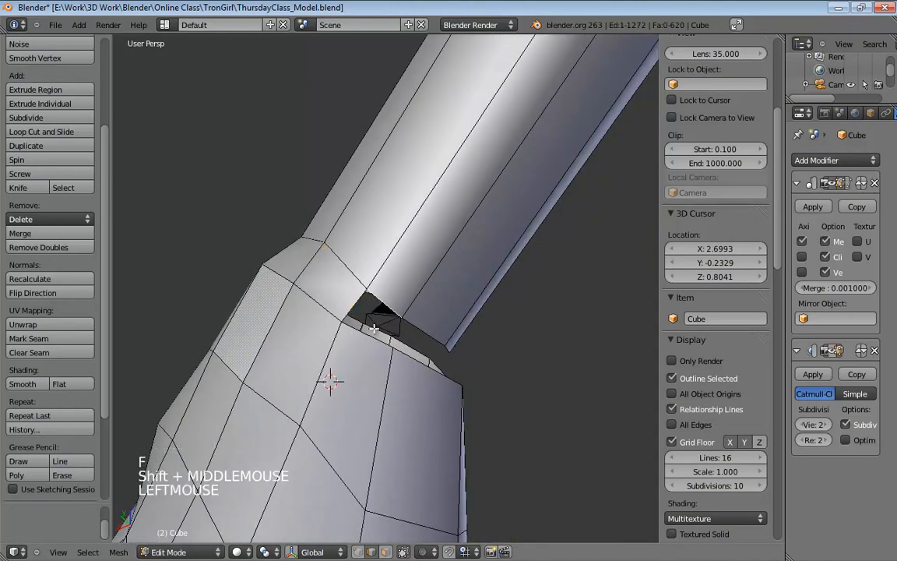
{"action": "middle_click_drag", "start_coordinate": [474, 315], "coordinate": [401, 305]}
{"action": "key", "text": "f"}
{"action": "middle_click_drag", "start_coordinate": [569, 286], "coordinate": [557, 309]}
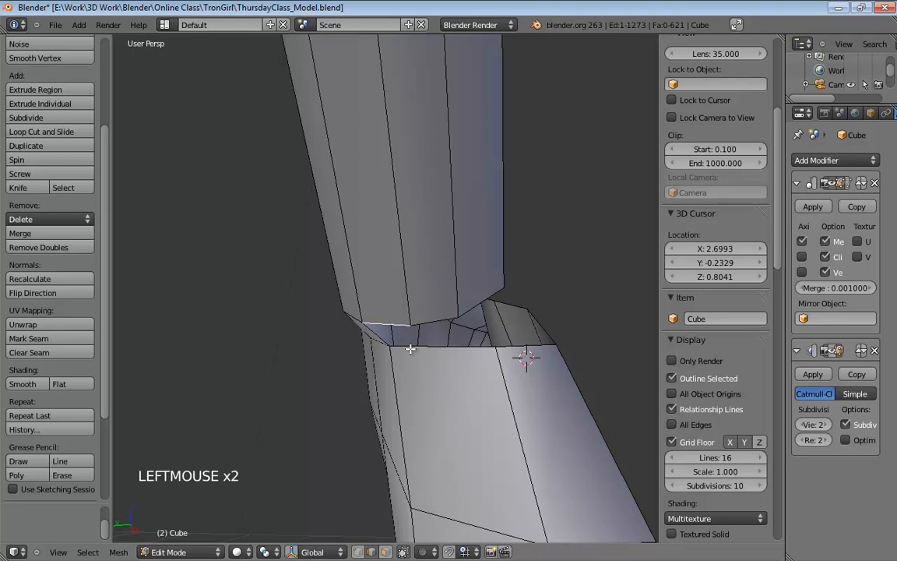
{"action": "middle_click_drag", "start_coordinate": [469, 343], "coordinate": [454, 313]}
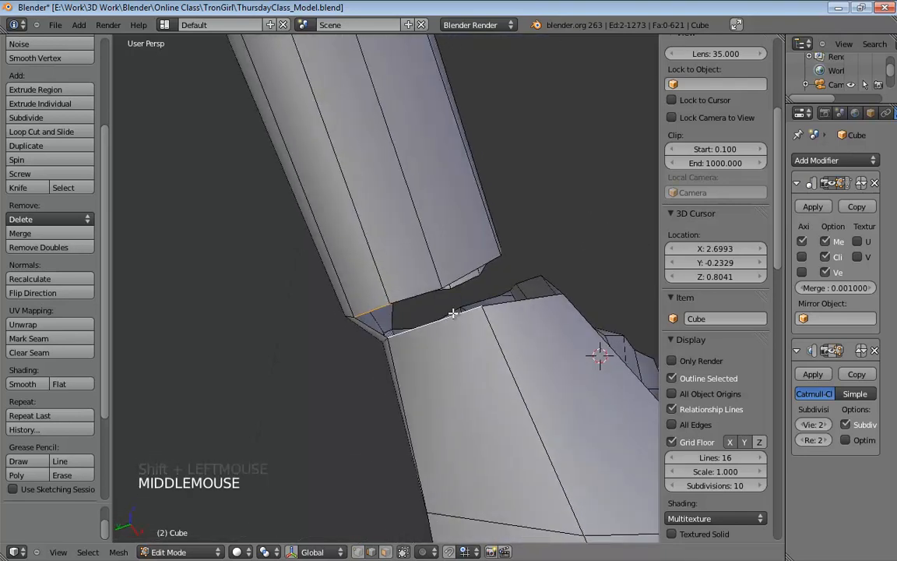
{"action": "key", "text": "f"}
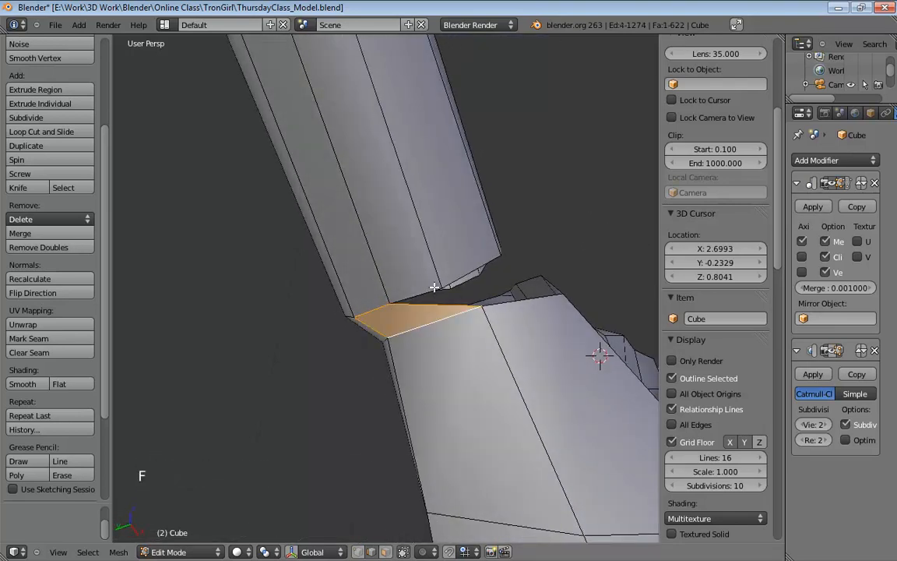
{"action": "left_click", "coordinate": [434, 287]}
{"action": "middle_click_drag", "start_coordinate": [510, 284], "coordinate": [465, 363]}
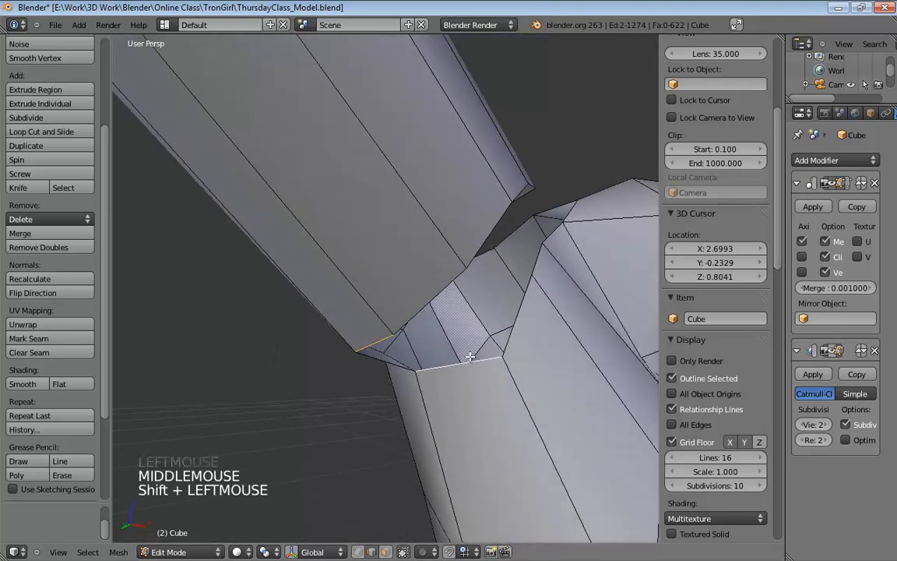
{"action": "key", "text": "f"}
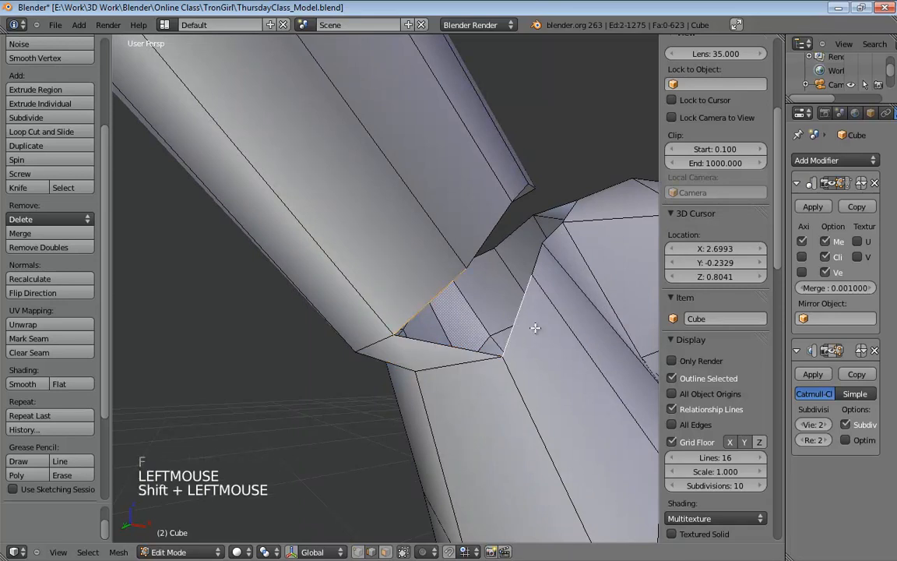
Step: Bridge the next three pairs of arm and hand edges with faces along the palm side of the wrist
{"action": "key", "text": "f"}
{"action": "middle_click_drag", "start_coordinate": [535, 327], "coordinate": [420, 291]}
{"action": "left_click", "coordinate": [442, 297]}
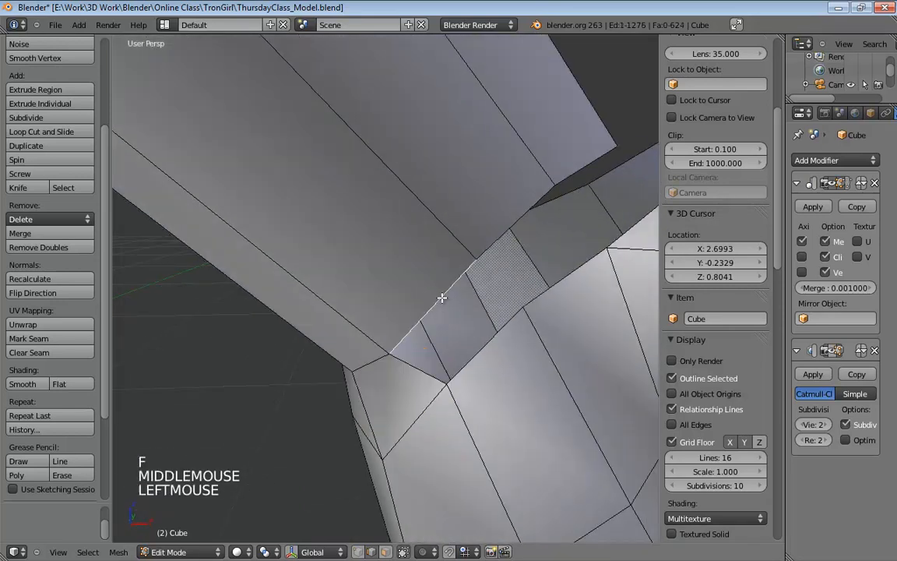
{"action": "key", "text": "f"}
{"action": "middle_click_drag", "start_coordinate": [530, 311], "coordinate": [487, 288]}
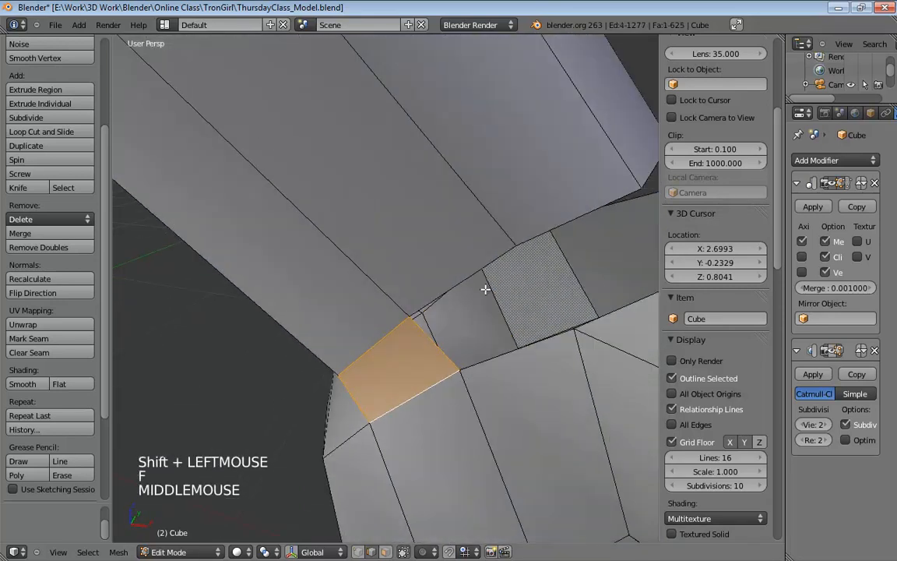
{"action": "left_click", "coordinate": [480, 283]}
{"action": "key", "text": "f"}
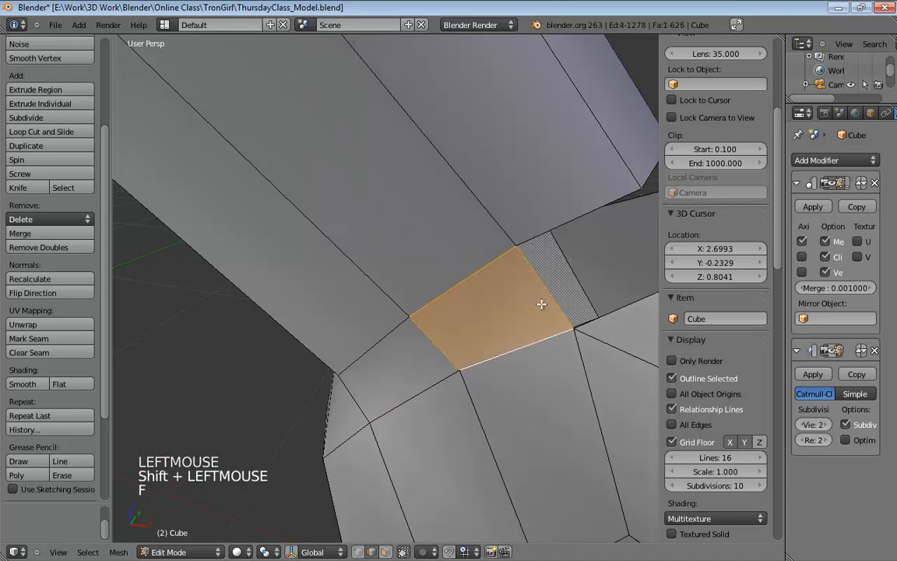
Step: Fill two faces between the arm and hand edges from the palm toward the base of the thumb
{"action": "middle_click_drag", "start_coordinate": [541, 305], "coordinate": [450, 364], "text": "shift"}
{"action": "left_click", "coordinate": [382, 355]}
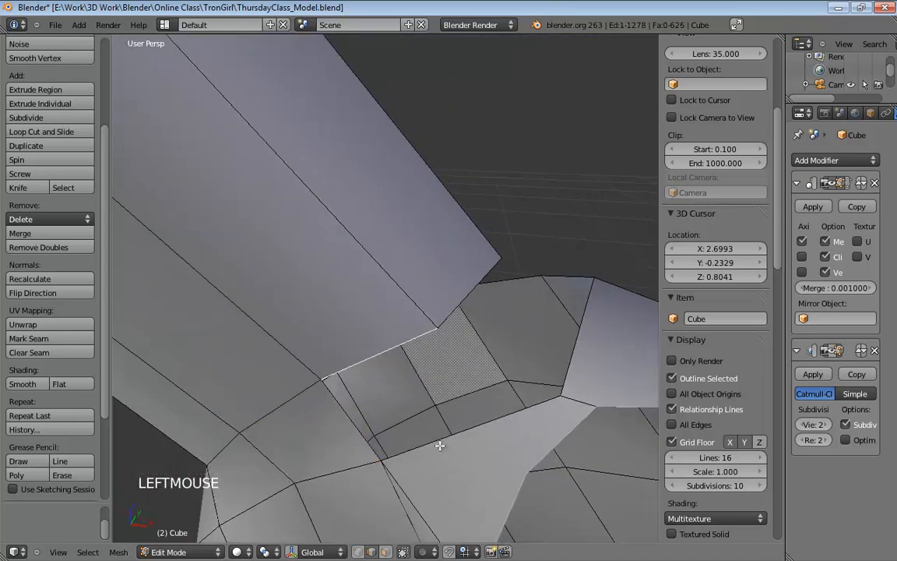
{"action": "key", "text": "f"}
{"action": "middle_click_drag", "start_coordinate": [466, 356], "coordinate": [394, 364], "text": "shift"}
{"action": "left_click", "coordinate": [388, 370]}
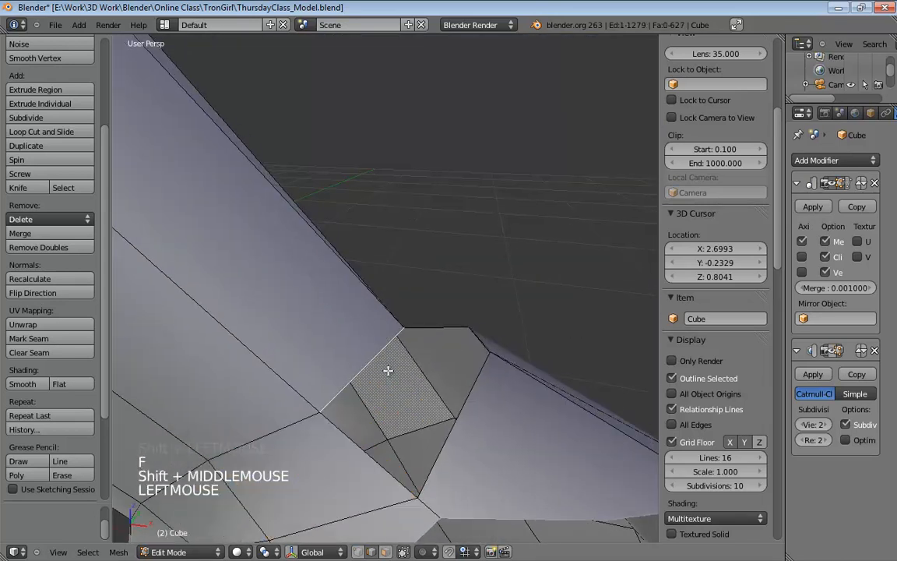
{"action": "key", "text": "f"}
Step: Close the remaining gap on the thumb side of the wrist with the last two faces
{"action": "middle_click_drag", "start_coordinate": [478, 410], "coordinate": [311, 335]}
{"action": "left_click", "coordinate": [323, 386]}
{"action": "key", "text": "f"}
{"action": "left_click", "coordinate": [305, 329]}
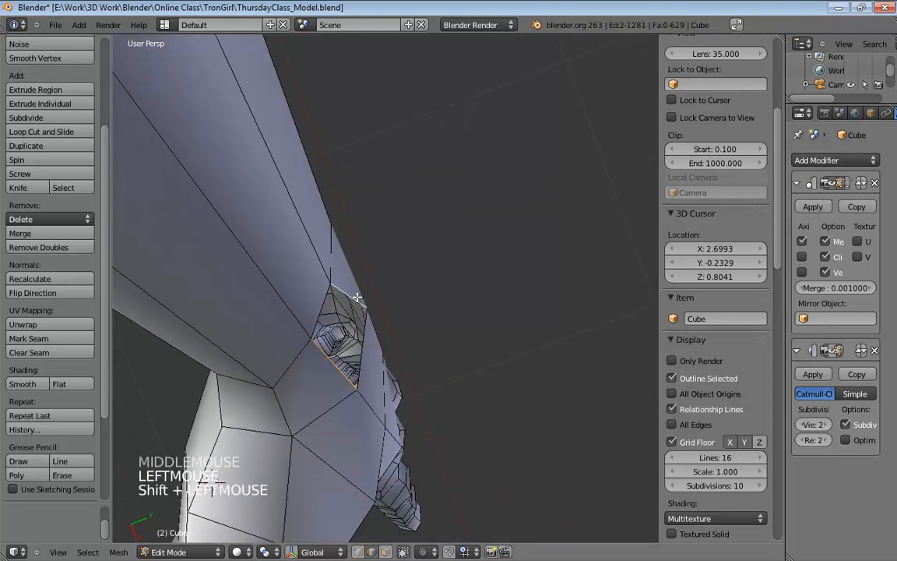
{"action": "key", "text": "f"}
Step: In vertex select mode, move the arm-side vertices on the pinky side of the new wrist seam to straighten the skewed faces
{"action": "middle_click_drag", "start_coordinate": [356, 296], "coordinate": [381, 394]}
{"action": "scroll", "coordinate": [369, 428], "scroll_direction": "down", "scroll_amount": 6}
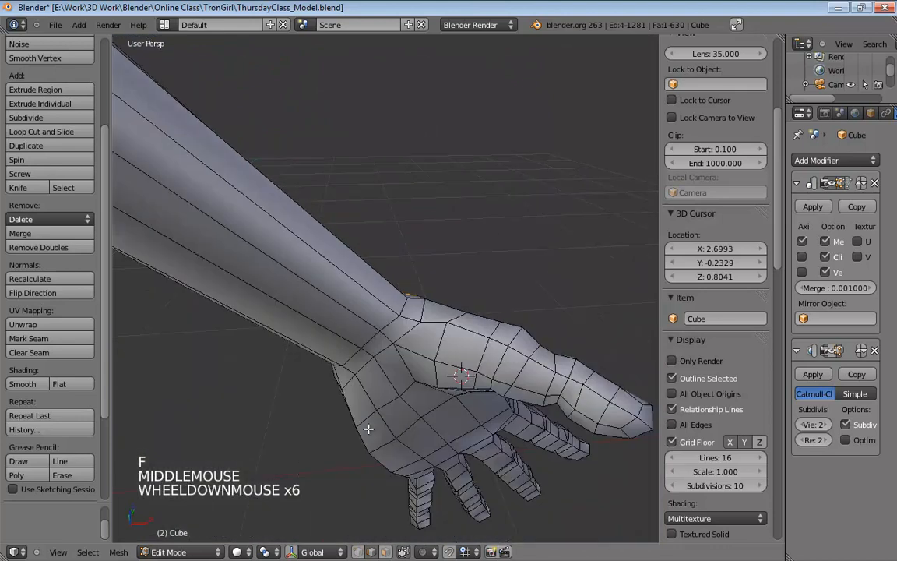
{"action": "scroll", "coordinate": [368, 428], "scroll_direction": "down", "scroll_amount": 5}
{"action": "middle_click_drag", "start_coordinate": [369, 428], "coordinate": [443, 283]}
{"action": "scroll", "coordinate": [386, 321], "scroll_direction": "up", "scroll_amount": 8}
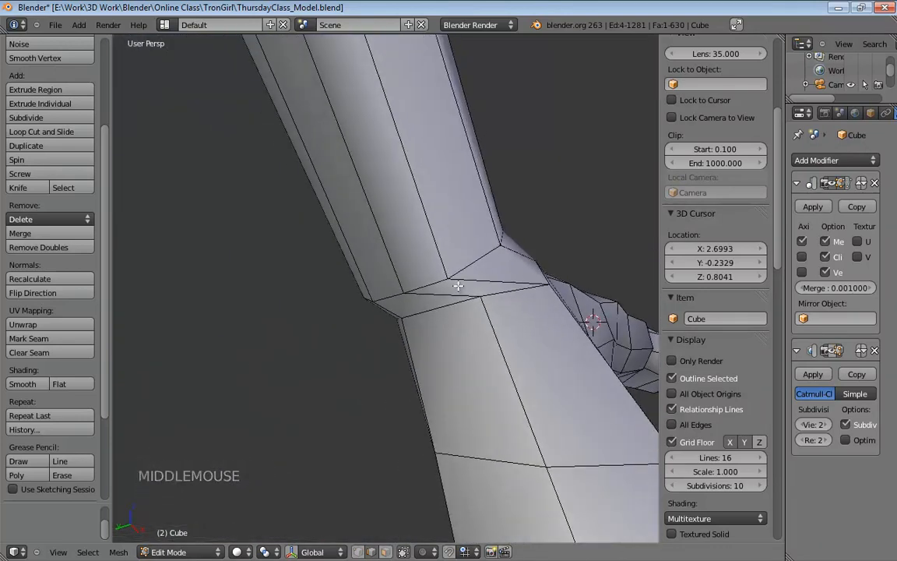
{"action": "key", "text": "ctrl+Tab"}
{"action": "left_click", "coordinate": [413, 248]}
{"action": "left_click_drag", "start_coordinate": [454, 281], "coordinate": [545, 246]}
{"action": "middle_click_drag", "start_coordinate": [545, 246], "coordinate": [356, 258]}
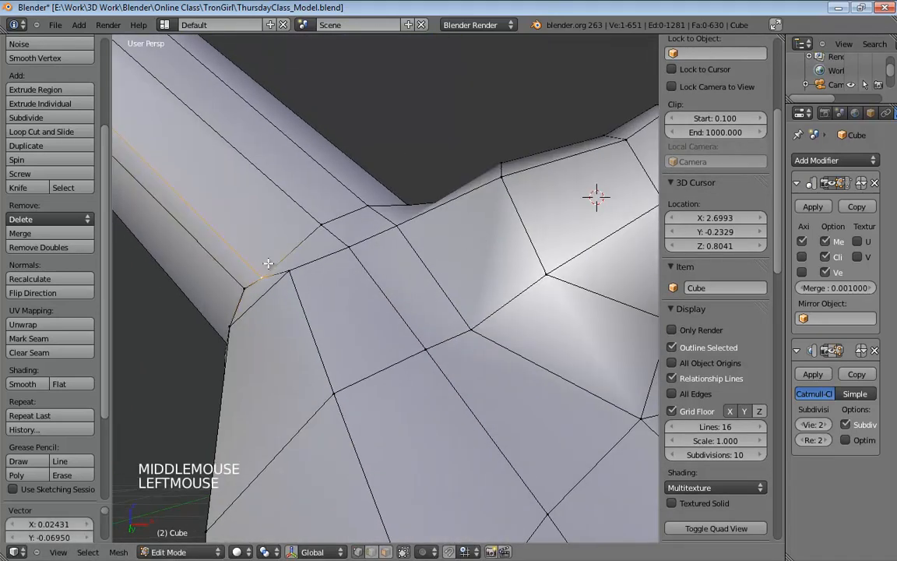
{"action": "middle_click_drag", "start_coordinate": [280, 236], "coordinate": [488, 302]}
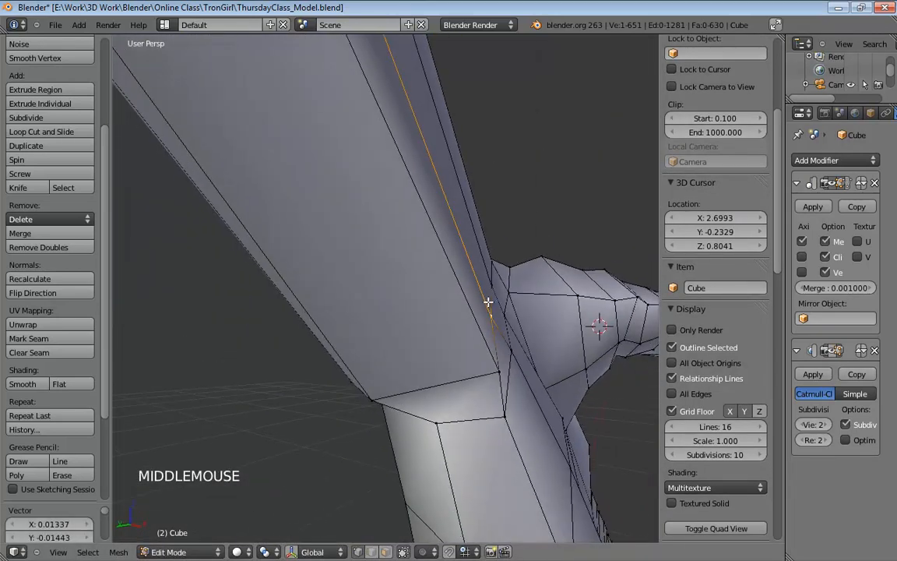
{"action": "left_click_drag", "start_coordinate": [515, 345], "coordinate": [539, 339]}
Step: Reposition the arm-side seam vertices across the back of the wrist to smooth the transition into the hand
{"action": "middle_click_drag", "start_coordinate": [539, 340], "coordinate": [387, 368]}
{"action": "left_click", "coordinate": [435, 422]}
{"action": "left_click_drag", "start_coordinate": [326, 323], "coordinate": [329, 325]}
{"action": "middle_click_drag", "start_coordinate": [423, 268], "coordinate": [308, 290]}
{"action": "middle_click_drag", "start_coordinate": [369, 275], "coordinate": [407, 290]}
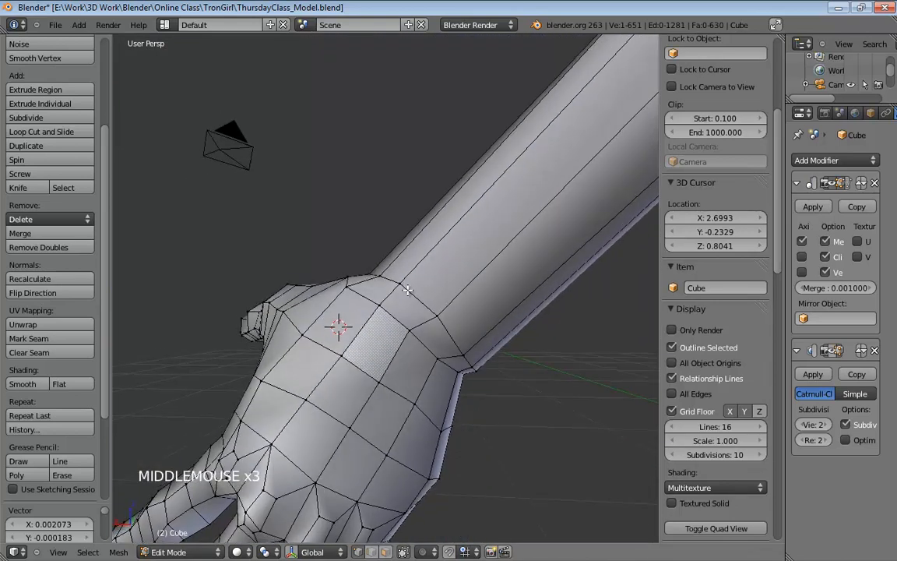
{"action": "left_click_drag", "start_coordinate": [409, 283], "coordinate": [411, 281]}
{"action": "middle_click_drag", "start_coordinate": [411, 281], "coordinate": [357, 253]}
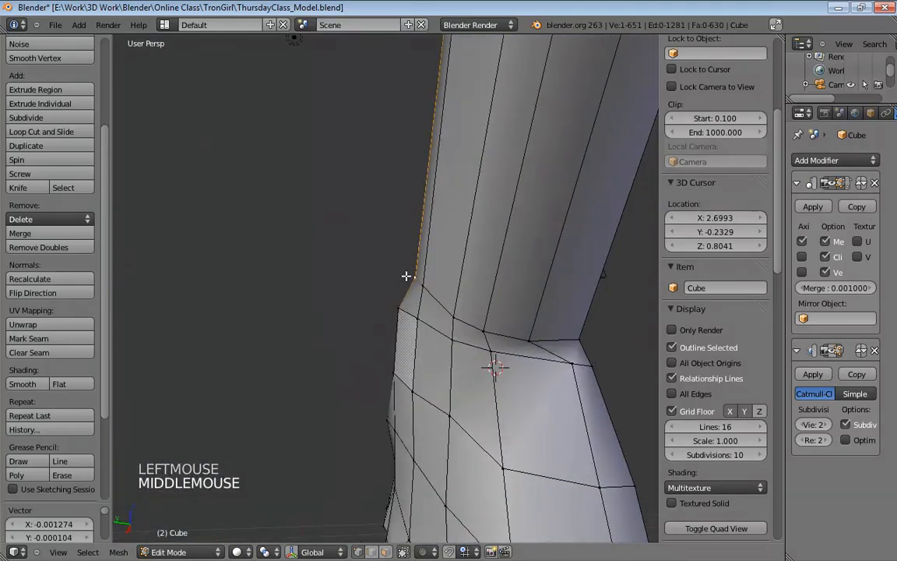
{"action": "left_click_drag", "start_coordinate": [408, 277], "coordinate": [397, 274]}
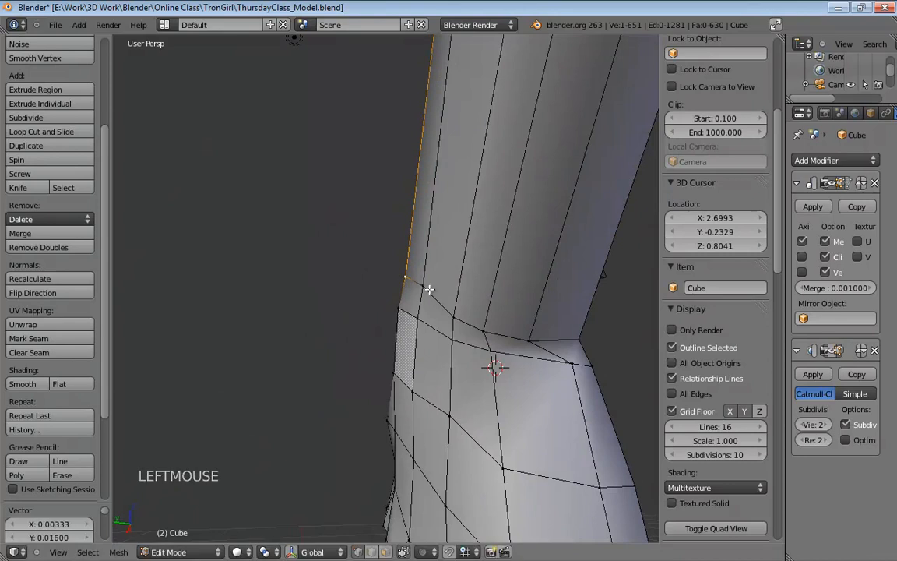
Step: Shift the seam vertices on the back of the wrist toward the pinky edge so the loop runs evenly
{"action": "middle_click_drag", "start_coordinate": [472, 334], "coordinate": [607, 353]}
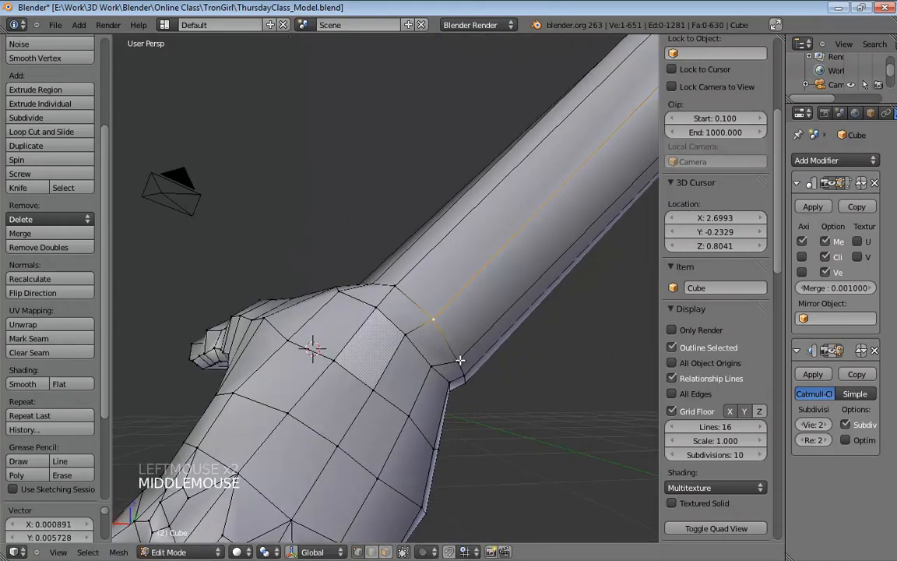
{"action": "left_click_drag", "start_coordinate": [461, 360], "coordinate": [444, 350]}
{"action": "middle_click_drag", "start_coordinate": [435, 369], "coordinate": [501, 269]}
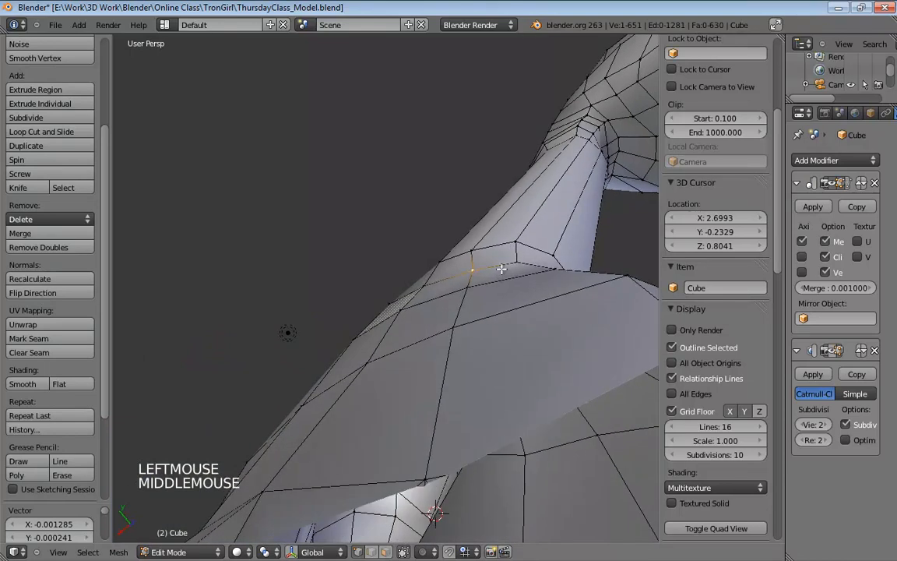
{"action": "left_click_drag", "start_coordinate": [479, 258], "coordinate": [484, 263]}
{"action": "left_click_drag", "start_coordinate": [516, 243], "coordinate": [525, 259]}
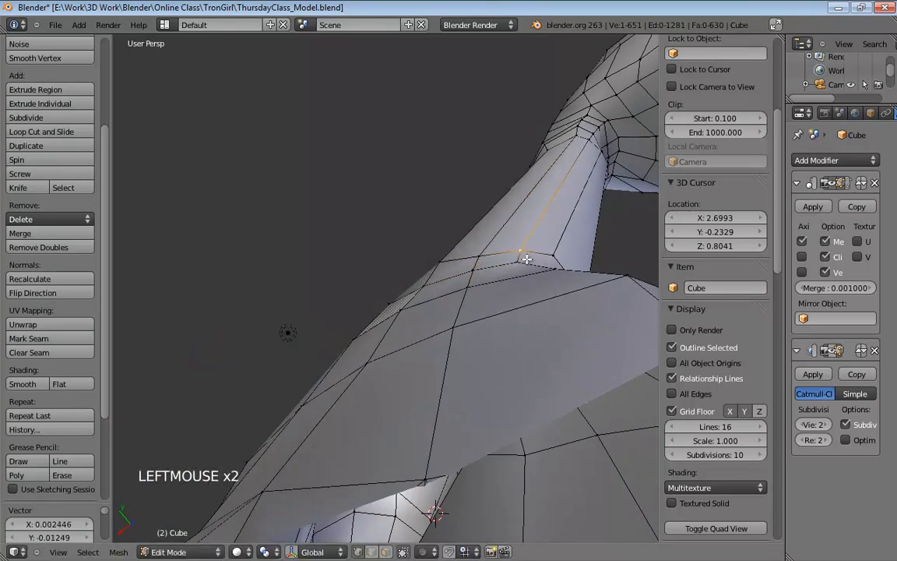
Step: Bring the arm-side vertices at the pinky edge of the wrist into line with the rest of the loop
{"action": "middle_click_drag", "start_coordinate": [557, 252], "coordinate": [413, 324]}
{"action": "left_click", "coordinate": [440, 315]}
{"action": "middle_click_drag", "start_coordinate": [413, 323], "coordinate": [402, 352]}
{"action": "left_click", "coordinate": [410, 341]}
{"action": "left_click", "coordinate": [424, 360]}
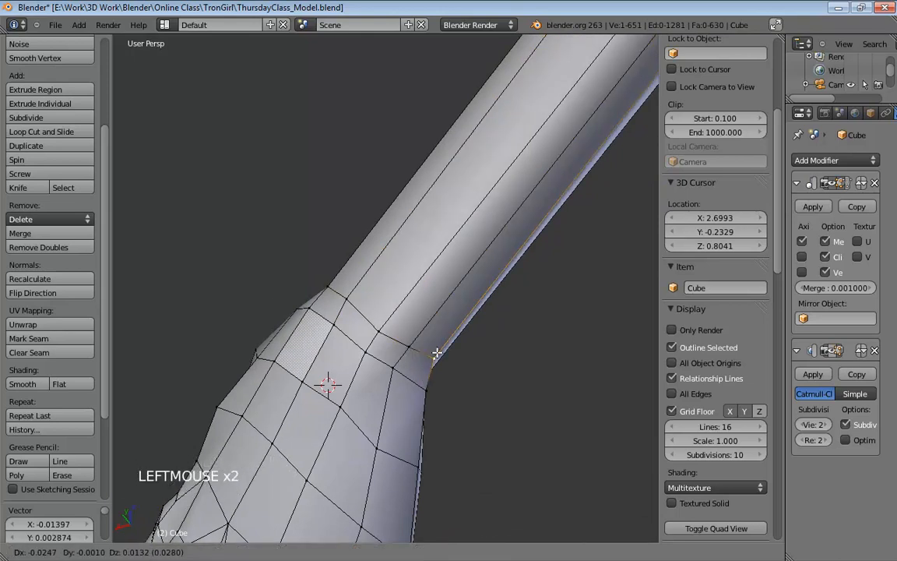
Step: Even out the spacing of the arm and hand vertices along the pinky side of the wrist
{"action": "middle_click_drag", "start_coordinate": [484, 356], "coordinate": [434, 312]}
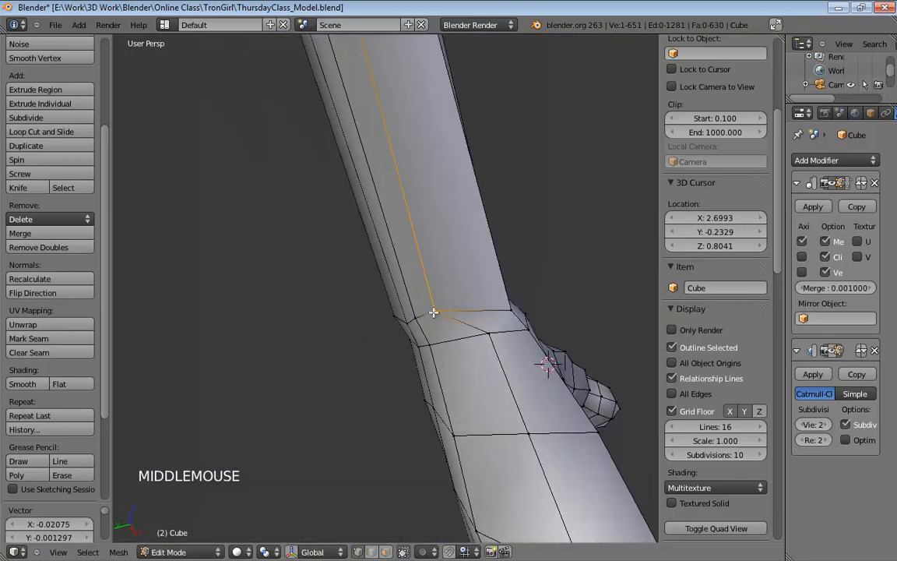
{"action": "mouse_move", "coordinate": [477, 306]}
{"action": "left_mouse_down"}
{"action": "mouse_move", "coordinate": [489, 302]}
{"action": "mouse_move", "coordinate": [471, 305]}
{"action": "left_mouse_up"}
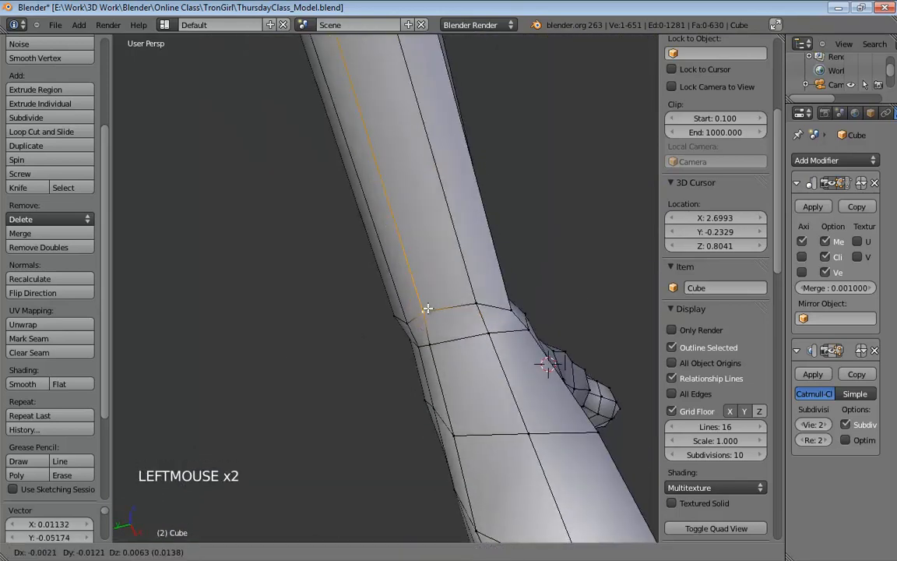
{"action": "left_click_drag", "start_coordinate": [438, 341], "coordinate": [452, 346]}
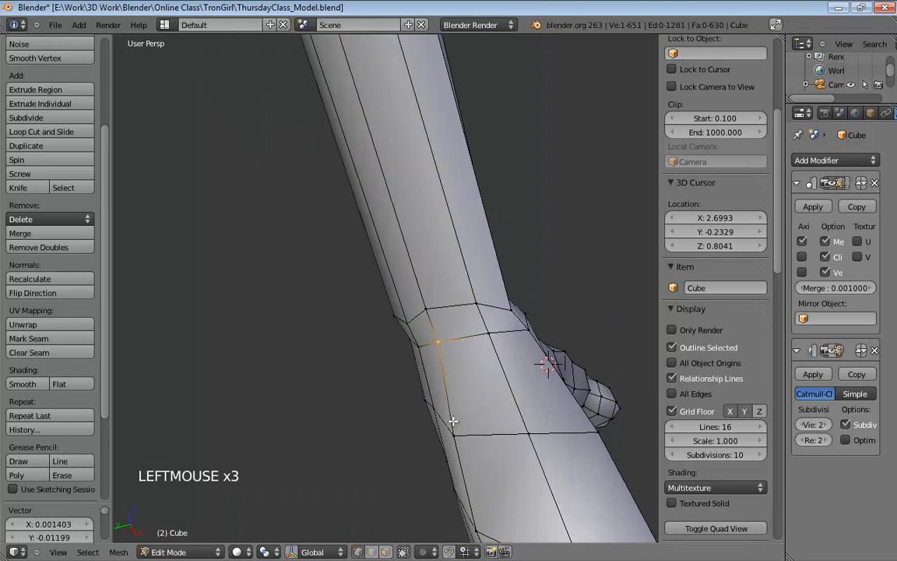
{"action": "left_click", "coordinate": [460, 429]}
Step: Adjust the arm and hand vertices on the palm side of the wrist to space the connecting faces evenly
{"action": "middle_click_drag", "start_coordinate": [465, 434], "coordinate": [440, 298]}
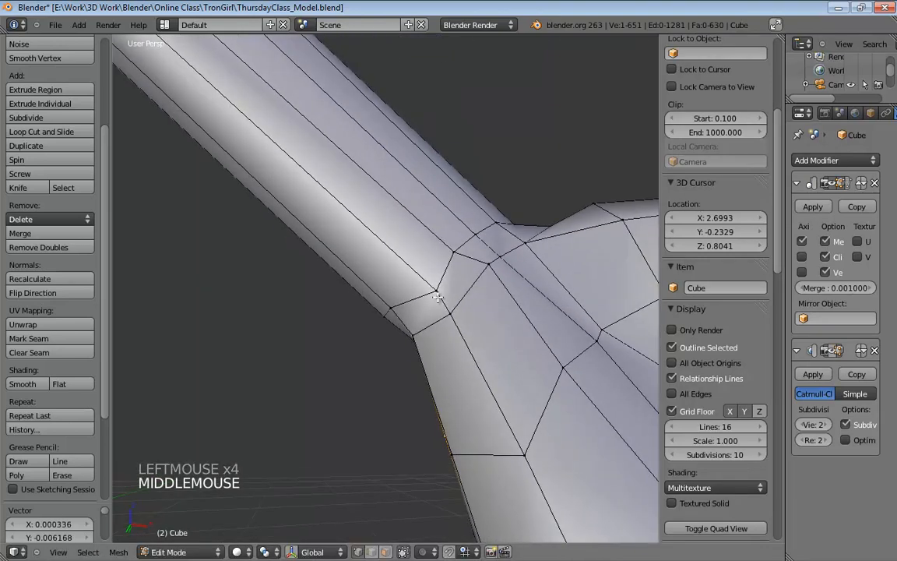
{"action": "left_click_drag", "start_coordinate": [435, 295], "coordinate": [419, 287]}
{"action": "middle_click_drag", "start_coordinate": [430, 285], "coordinate": [389, 325]}
{"action": "left_click_drag", "start_coordinate": [375, 322], "coordinate": [367, 322]}
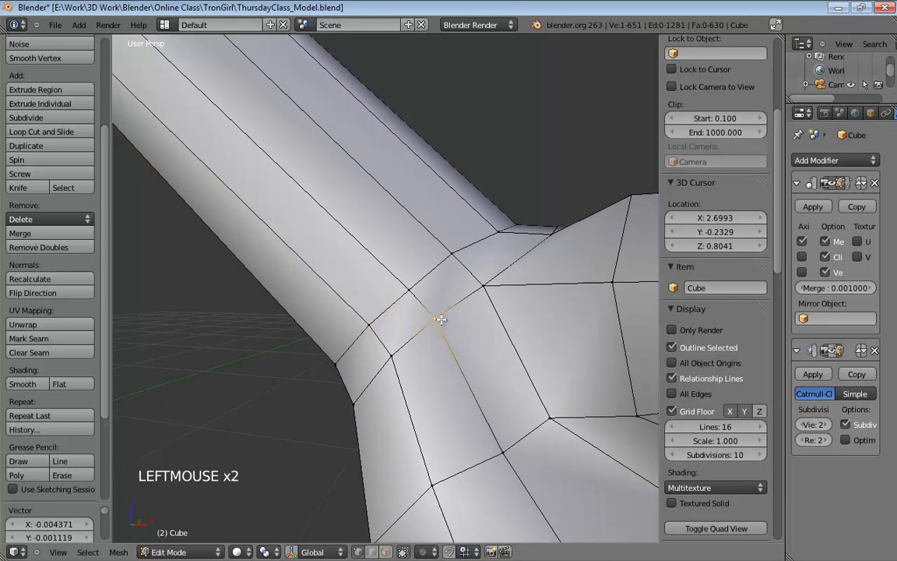
{"action": "middle_click_drag", "start_coordinate": [444, 323], "coordinate": [418, 224]}
{"action": "left_click_drag", "start_coordinate": [418, 224], "coordinate": [416, 211]}
Step: Pull the hand-side vertex at the back of the wrist near the thumb outward to smooth the wrist profile
{"action": "middle_click_drag", "start_coordinate": [415, 213], "coordinate": [465, 365]}
{"action": "scroll", "coordinate": [611, 357], "scroll_direction": "down", "scroll_amount": 5}
{"action": "scroll", "coordinate": [413, 302], "scroll_direction": "down", "scroll_amount": 1}
{"action": "scroll", "coordinate": [418, 336], "scroll_direction": "up", "scroll_amount": 6}
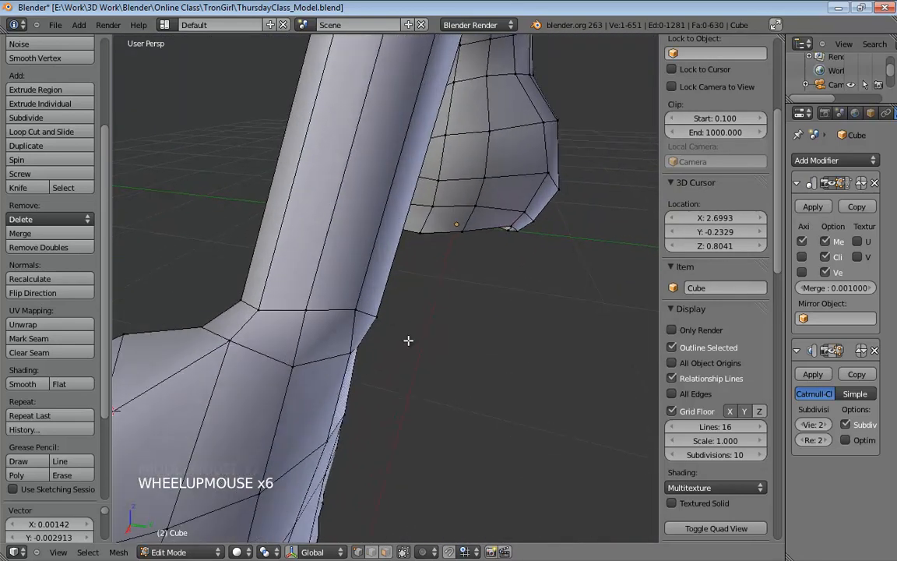
{"action": "scroll", "coordinate": [408, 340], "scroll_direction": "up", "scroll_amount": 1}
{"action": "middle_click_drag", "start_coordinate": [403, 344], "coordinate": [395, 323]}
{"action": "left_click", "coordinate": [343, 353]}
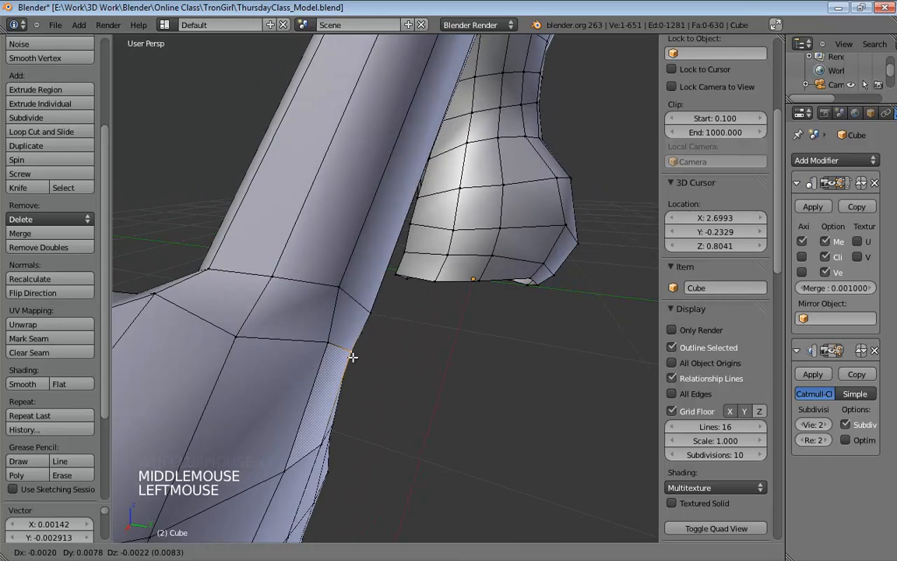
Step: Fine-tune the arm-side vertex on the thumb side of the back of the wrist, and show the whole arm in front view
{"action": "middle_click_drag", "start_coordinate": [352, 357], "coordinate": [266, 200]}
{"action": "left_click", "coordinate": [341, 297]}
{"action": "left_click", "coordinate": [343, 298]}
{"action": "scroll", "coordinate": [372, 320], "scroll_direction": "down", "scroll_amount": 4}
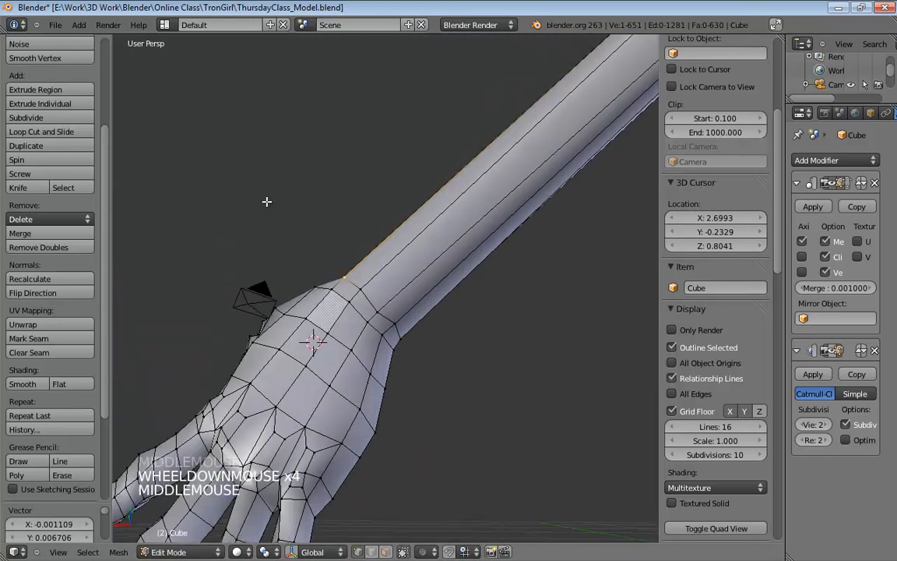
{"action": "scroll", "coordinate": [326, 270], "scroll_direction": "down", "scroll_amount": 5}
{"action": "middle_click_drag", "start_coordinate": [390, 228], "coordinate": [534, 266]}
{"action": "key", "text": "KP_1"}
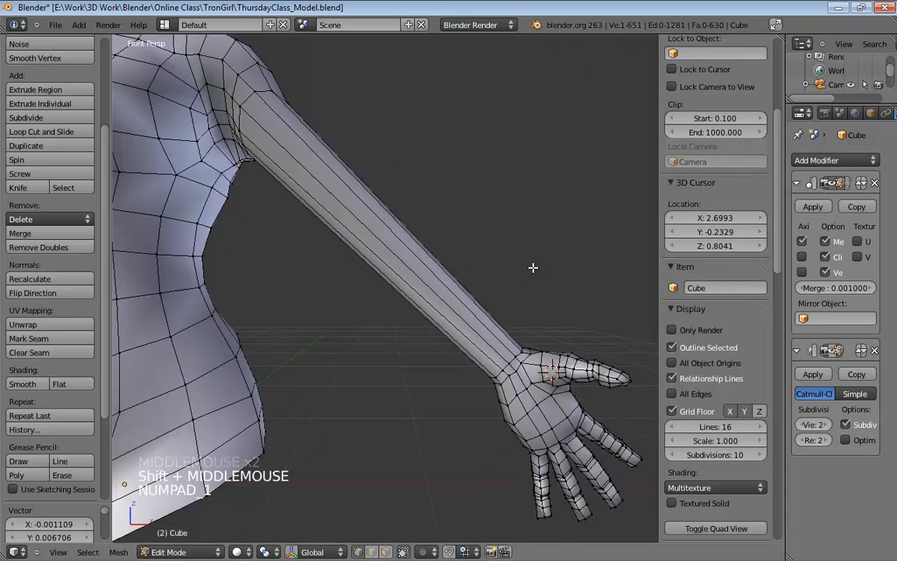
Step: In a front orthographic wireframe view, add one edge loop around the arm near the elbow, slid slightly toward the shoulder
{"action": "key", "text": "KP_5"}
{"action": "key", "text": "KP_1"}
{"action": "key", "text": "z"}
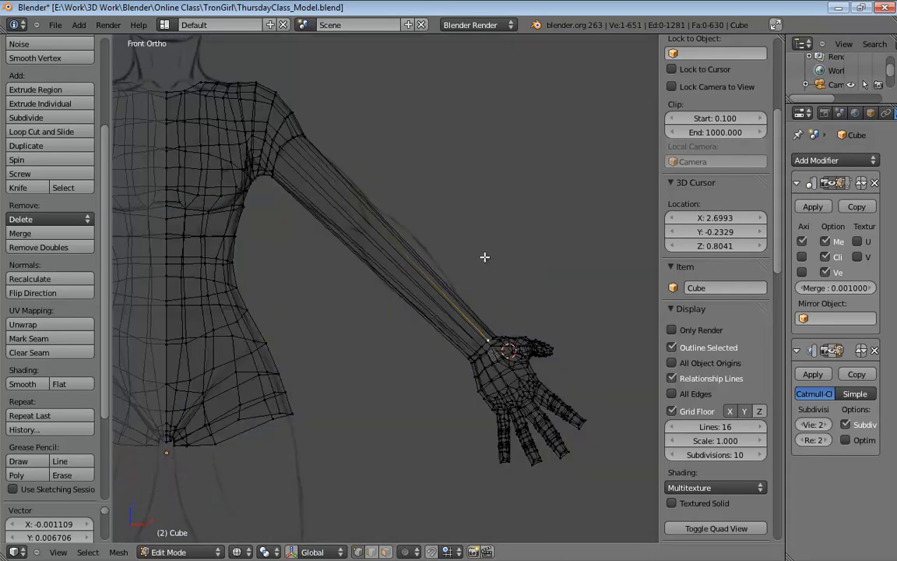
{"action": "middle_click_drag", "start_coordinate": [376, 250], "coordinate": [414, 231], "text": "shift"}
{"action": "scroll", "coordinate": [395, 284], "scroll_direction": "up", "scroll_amount": 5}
{"action": "scroll", "coordinate": [431, 309], "scroll_direction": "down", "scroll_amount": 4}
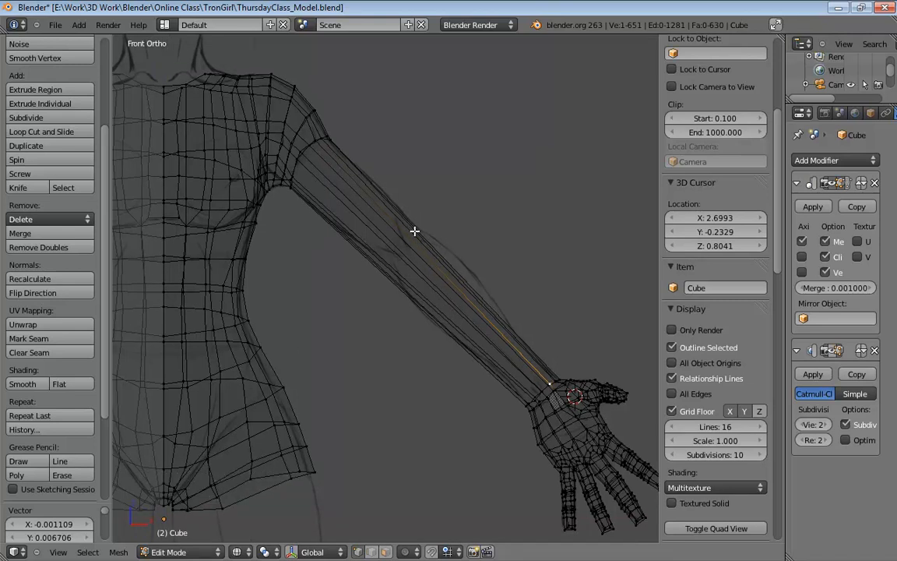
{"action": "key", "text": "ctrl+r"}
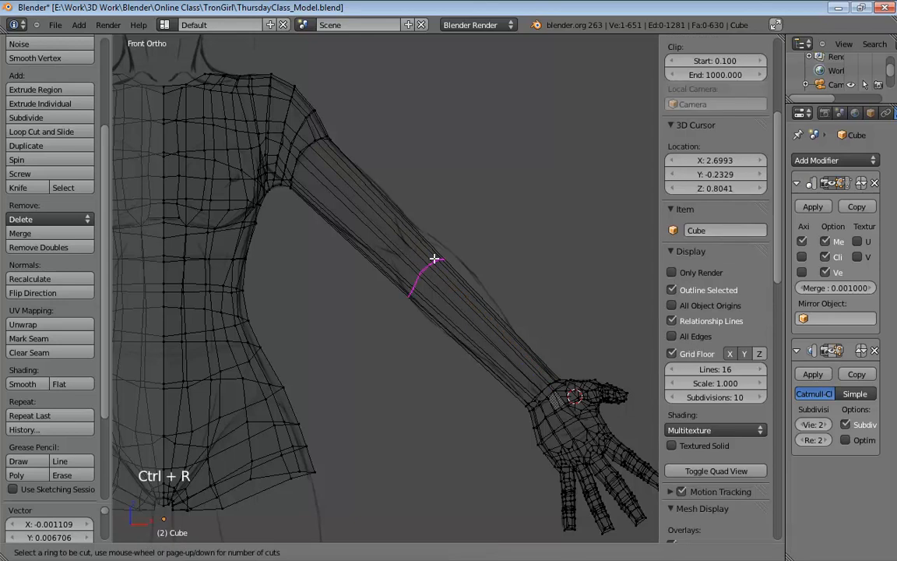
{"action": "left_click", "coordinate": [393, 245]}
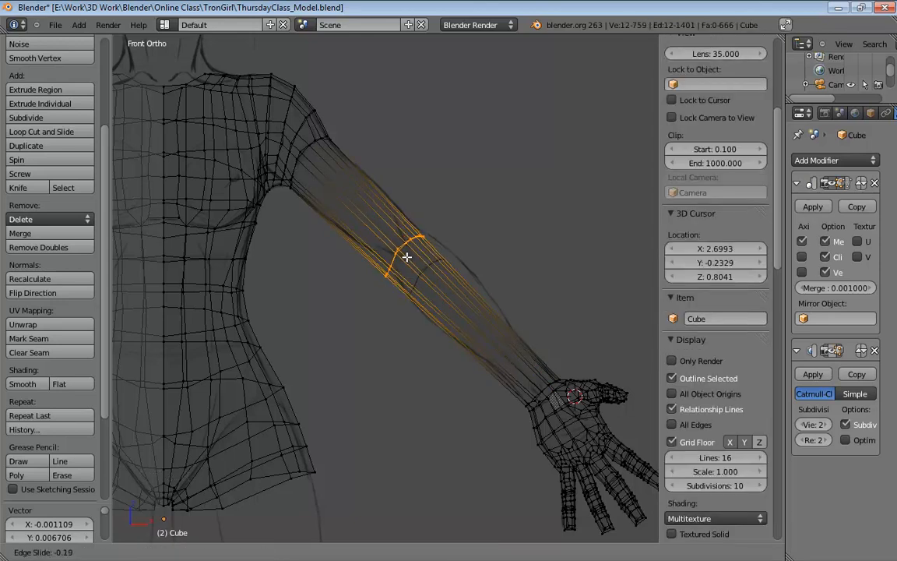
{"action": "left_click", "coordinate": [405, 254]}
Step: Select the vertex where the new elbow loop meets the upper outline of the arm
{"action": "scroll", "coordinate": [484, 239], "scroll_direction": "up", "scroll_amount": 4}
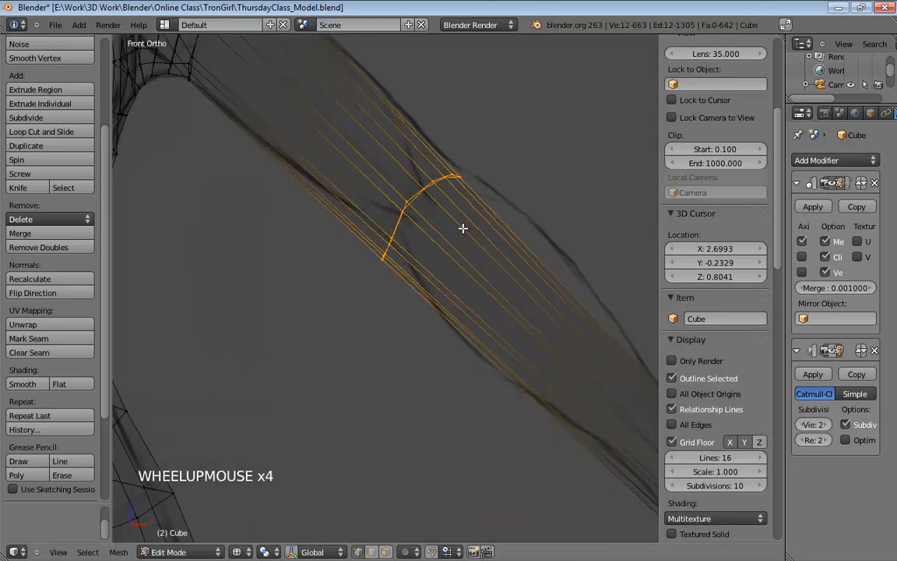
{"action": "middle_click_drag", "start_coordinate": [473, 202], "coordinate": [478, 235], "text": "shift"}
{"action": "scroll", "coordinate": [446, 262], "scroll_direction": "up", "scroll_amount": 5}
{"action": "left_click", "coordinate": [478, 234]}
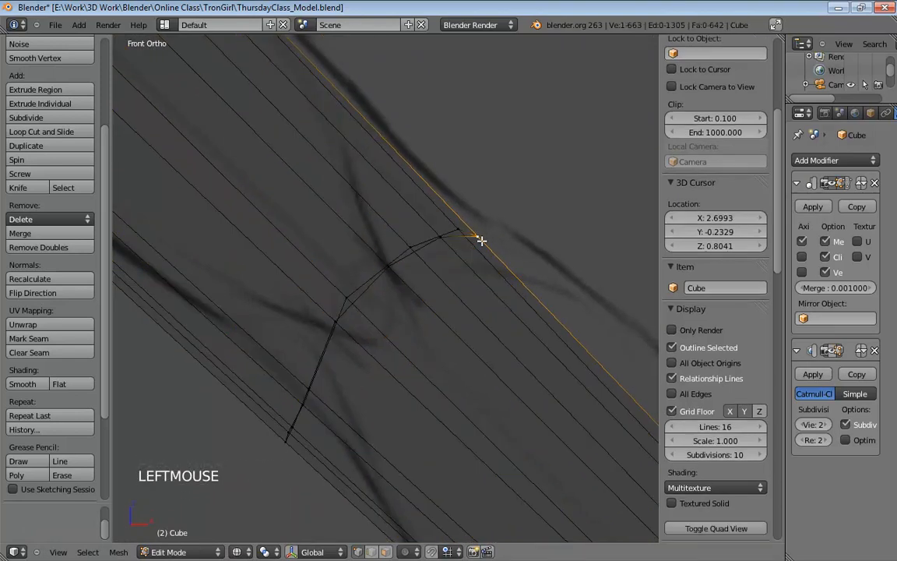
{"action": "key", "text": "o"}
{"action": "key", "text": "p"}
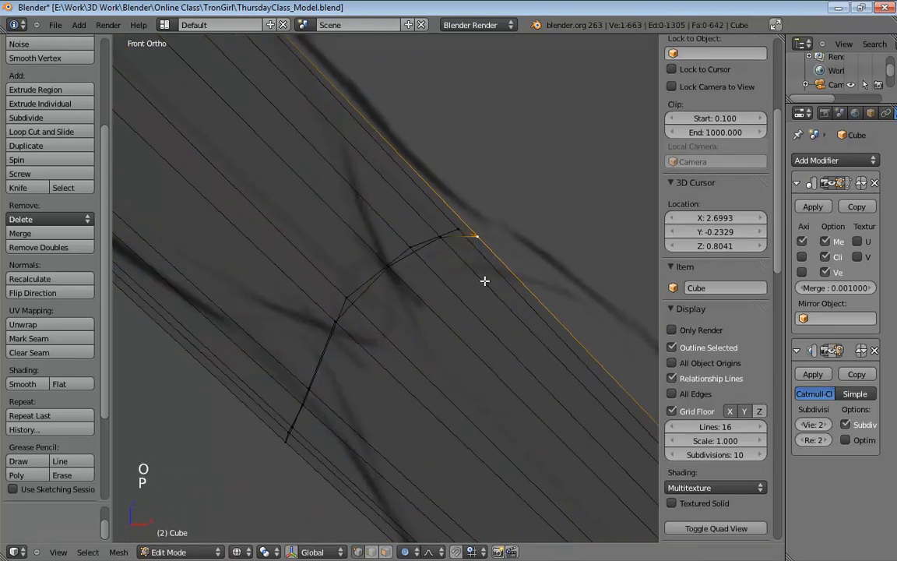
{"action": "key", "text": "o"}
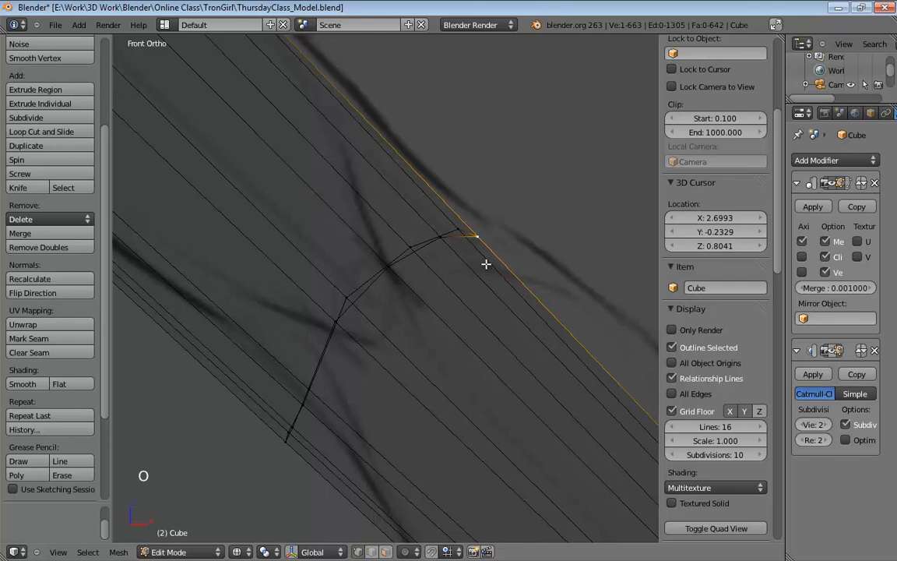
{"action": "key", "text": "g"}
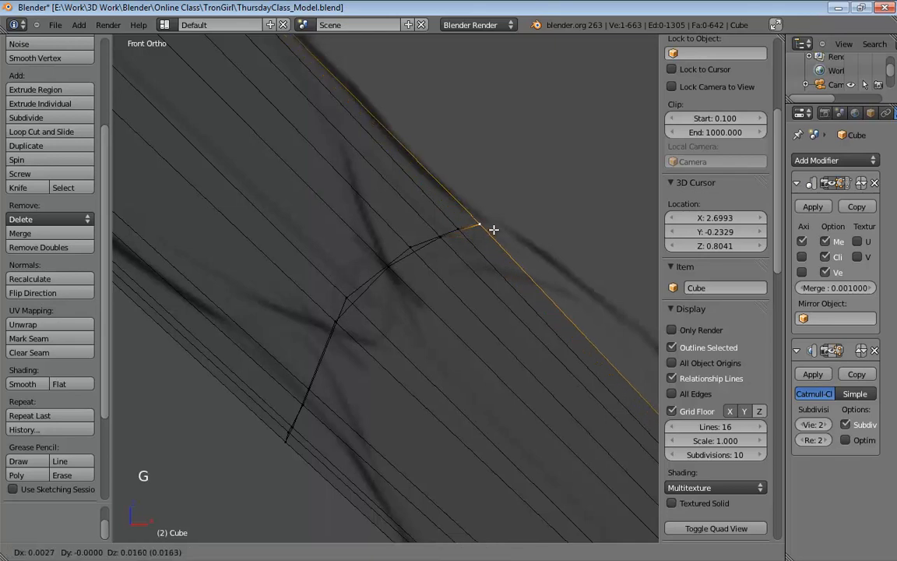
{"action": "right_click", "coordinate": [485, 253]}
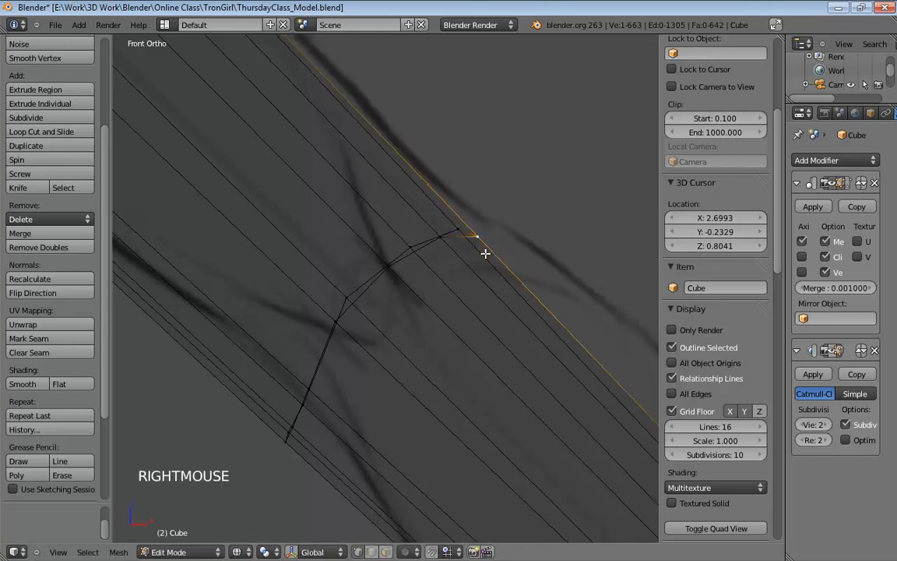
Step: With proportional editing on, move the elbow loop's upper-edge vertex up onto the reference arm outline
{"action": "key", "text": "o"}
{"action": "key", "text": "o"}
{"action": "key", "text": "g"}
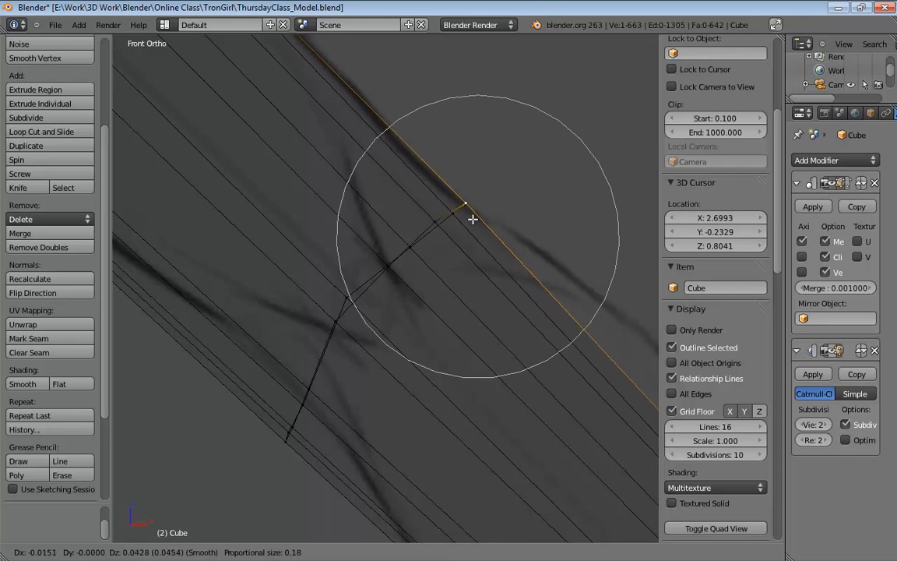
{"action": "left_click", "coordinate": [464, 216]}
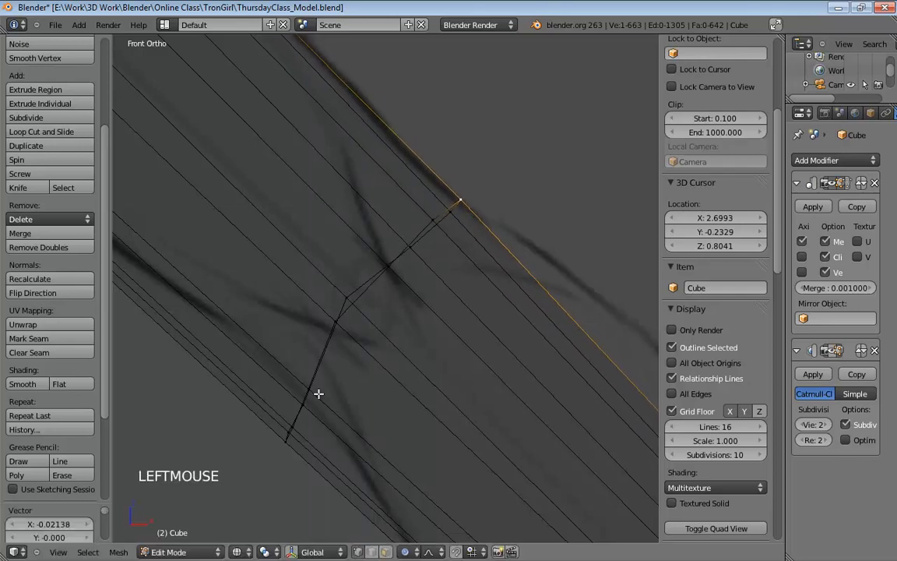
Step: Move the elbow loop's lower-edge vertex outward and up with a proportional size of about 0.32 to straighten the loop
{"action": "left_click", "coordinate": [288, 436]}
{"action": "key", "text": "g"}
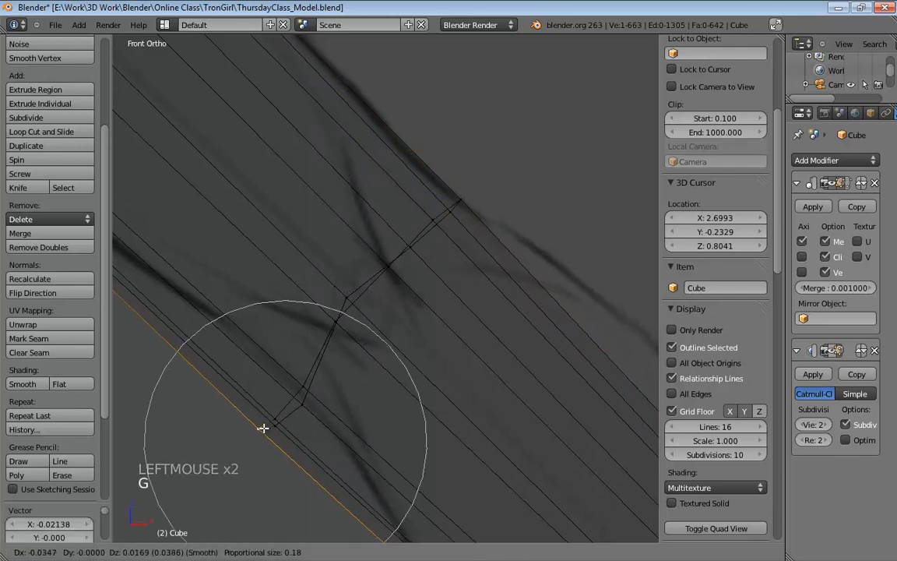
{"action": "scroll", "coordinate": [257, 425], "scroll_direction": "down", "scroll_amount": 6}
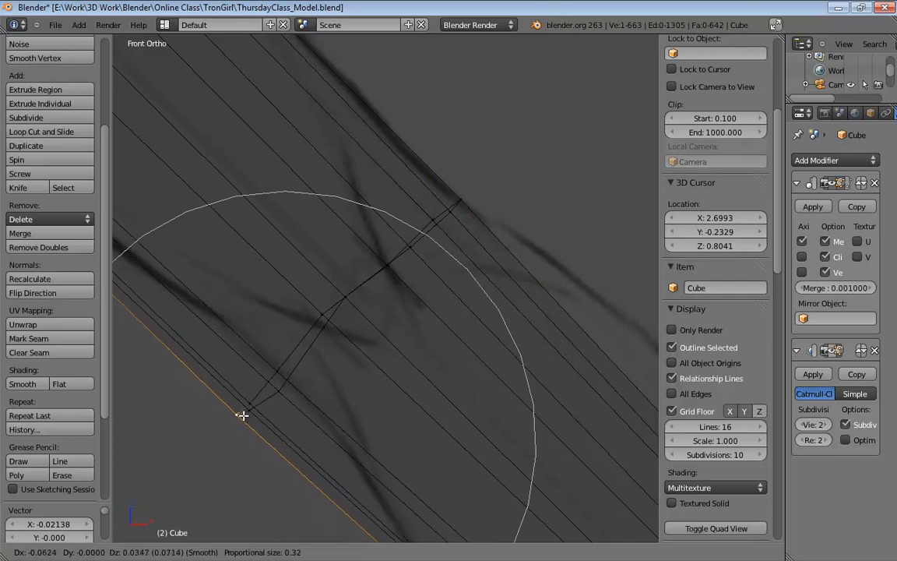
{"action": "left_click", "coordinate": [245, 417]}
Step: Nudge the middle vertex of the elbow loop slightly toward the forearm with proportional editing to line it up
{"action": "left_click", "coordinate": [320, 316]}
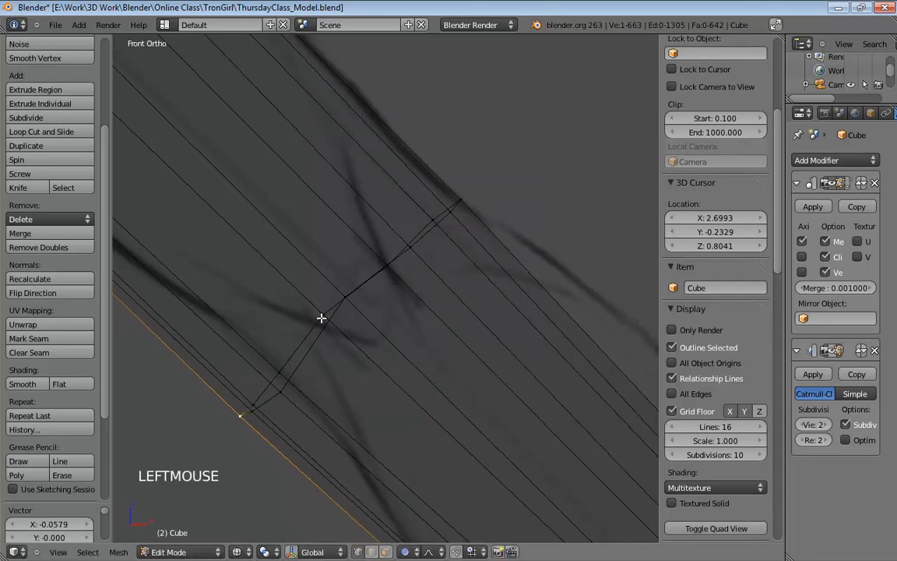
{"action": "left_click", "coordinate": [326, 316]}
{"action": "key", "text": "g"}
{"action": "left_click", "coordinate": [332, 321]}
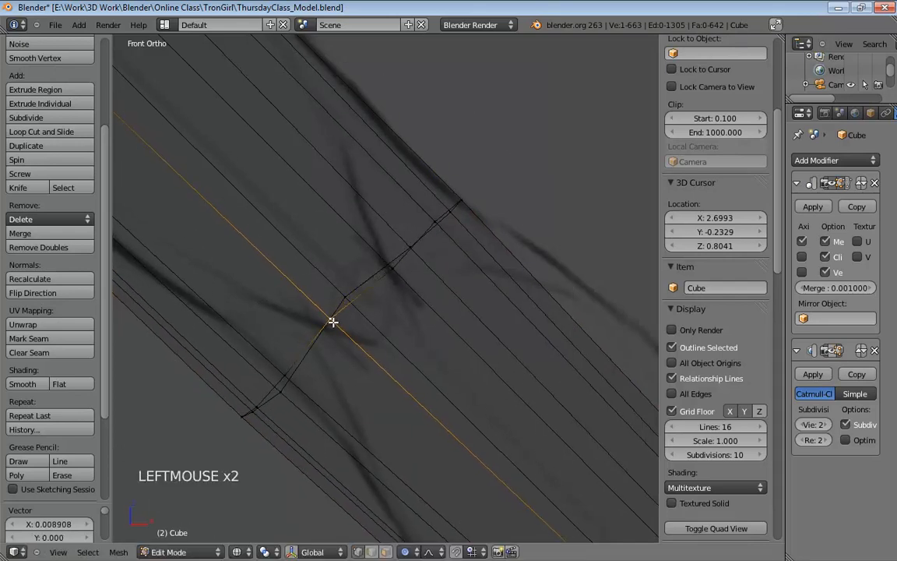
Step: Turn off proportional editing, select the whole elbow loop and move it about 0.032 along X toward the reference elbow crease
{"action": "scroll", "coordinate": [467, 256], "scroll_direction": "down", "scroll_amount": 1}
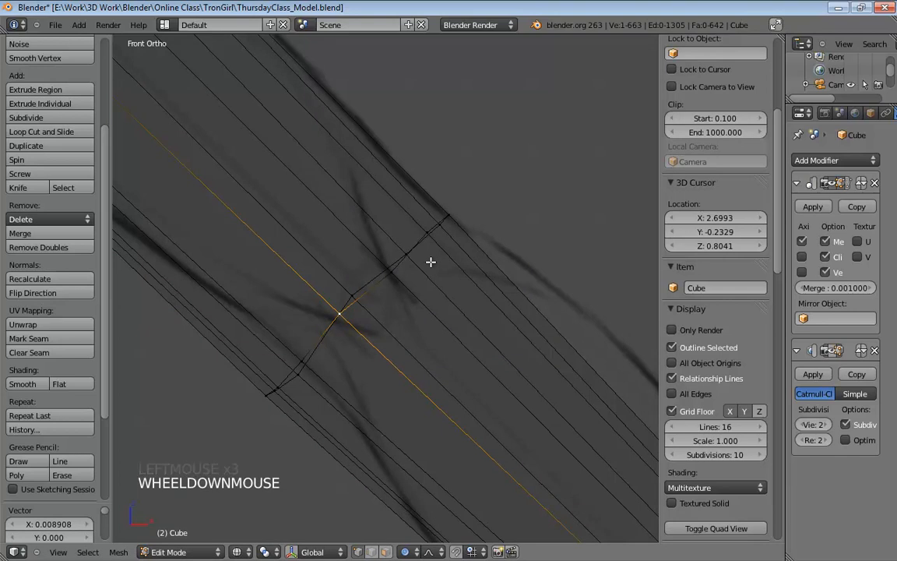
{"action": "key", "text": "o"}
{"action": "key", "text": "o"}
{"action": "left_click", "coordinate": [371, 282], "text": "alt"}
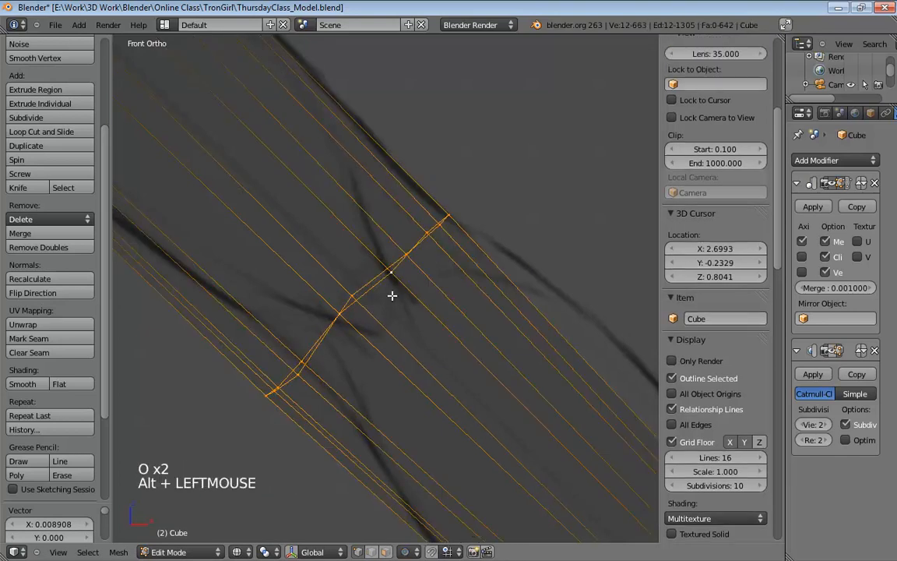
{"action": "key", "text": "g"}
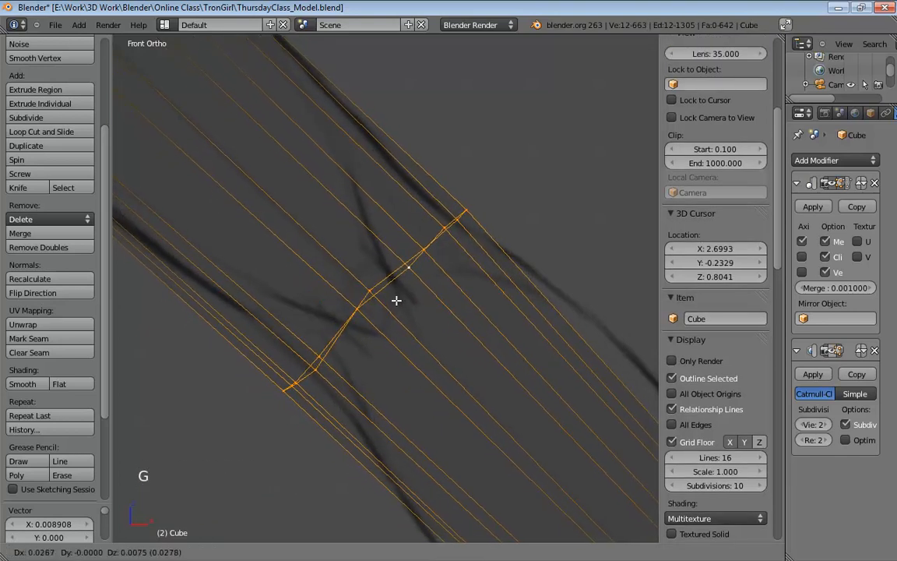
{"action": "left_click", "coordinate": [406, 290]}
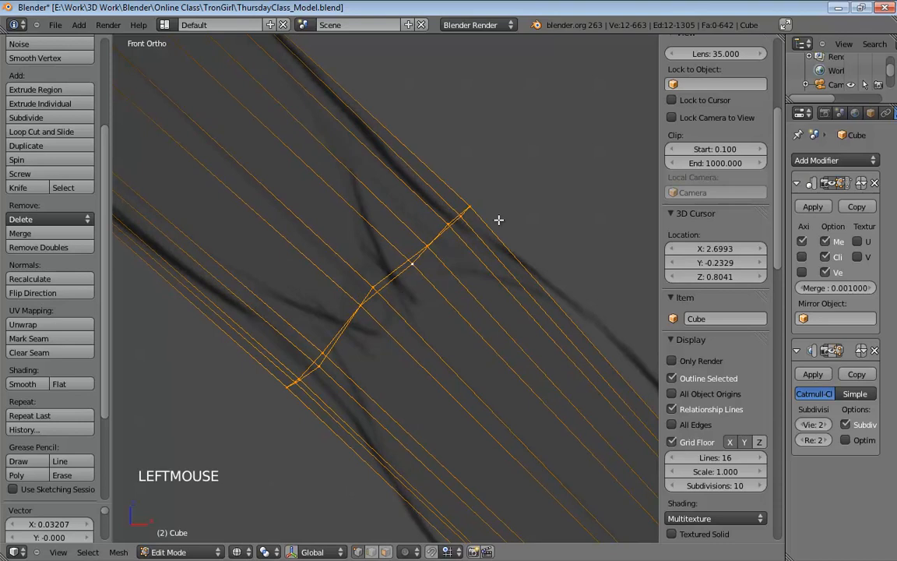
Step: Scale the elbow loop down to about 0.849 to match the reference arm's width
{"action": "key", "text": "g"}
{"action": "right_click", "coordinate": [499, 215]}
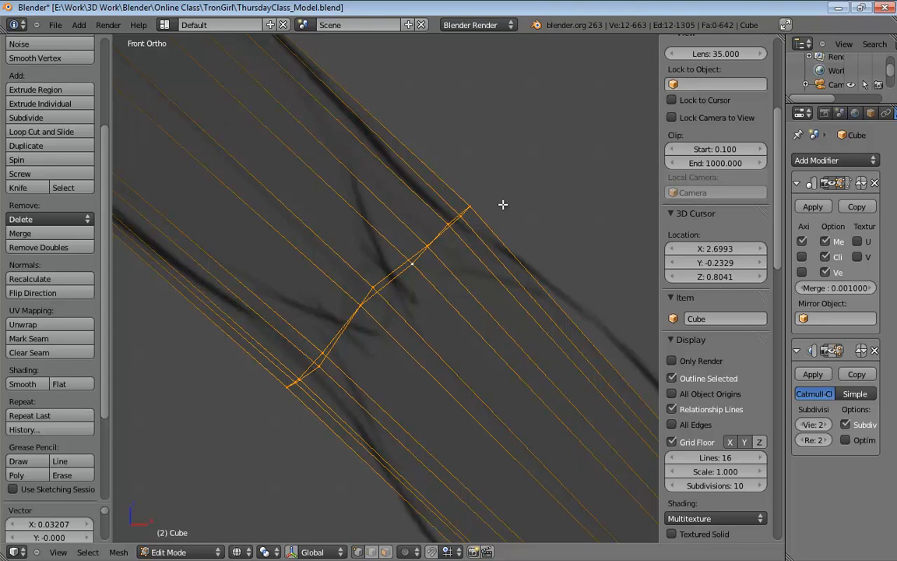
{"action": "key", "text": "s"}
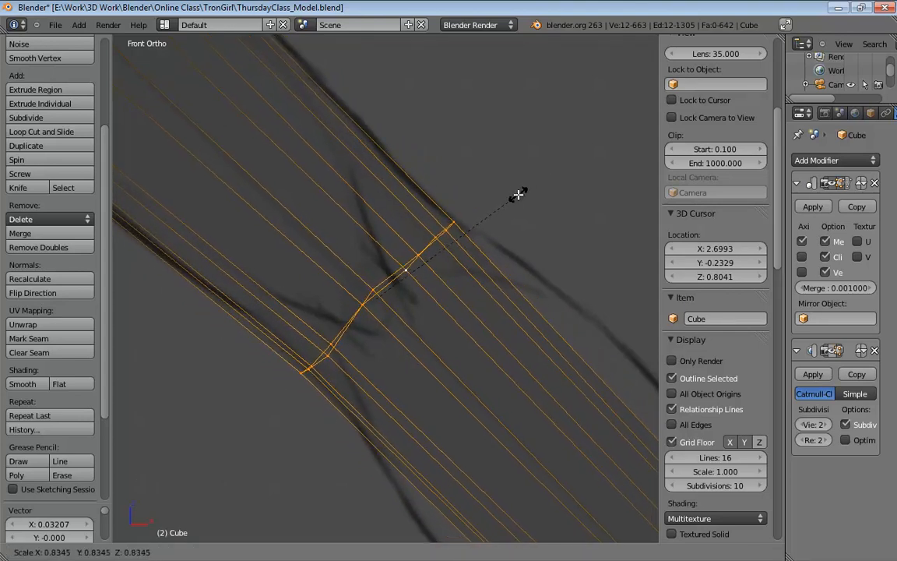
{"action": "left_click", "coordinate": [520, 194]}
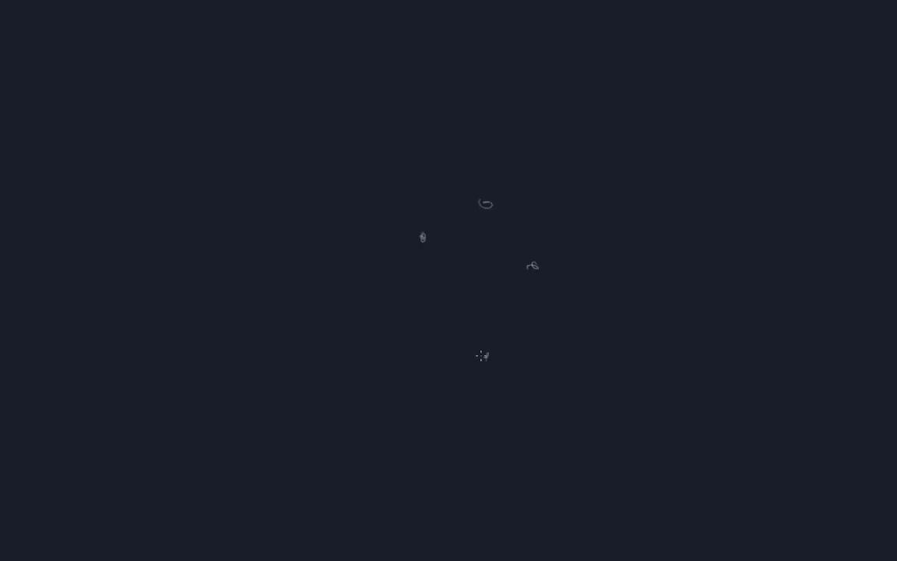
Step: Switch to the drawing canvas and sketch an uneven six-point loop with a circle around it, plus a second set of points beside it
{"action": "mouse_move", "coordinate": [349, 281]}
{"action": "left_mouse_down"}
{"action": "mouse_move", "coordinate": [418, 334]}
{"action": "mouse_move", "coordinate": [484, 354]}
{"action": "mouse_move", "coordinate": [521, 261]}
{"action": "mouse_move", "coordinate": [489, 210]}
{"action": "mouse_move", "coordinate": [424, 237]}
{"action": "mouse_move", "coordinate": [356, 287]}
{"action": "left_mouse_up"}
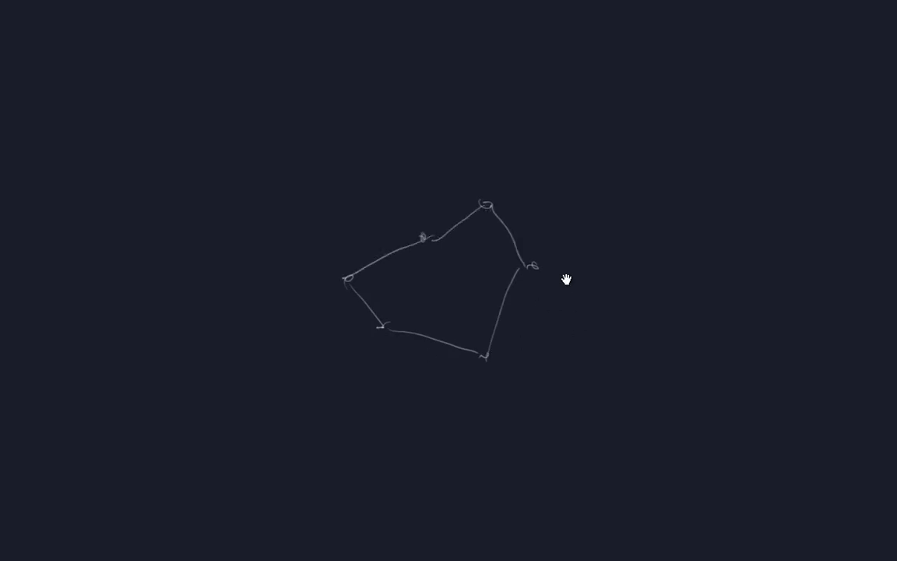
{"action": "left_click_drag", "start_coordinate": [566, 278], "coordinate": [535, 283]}
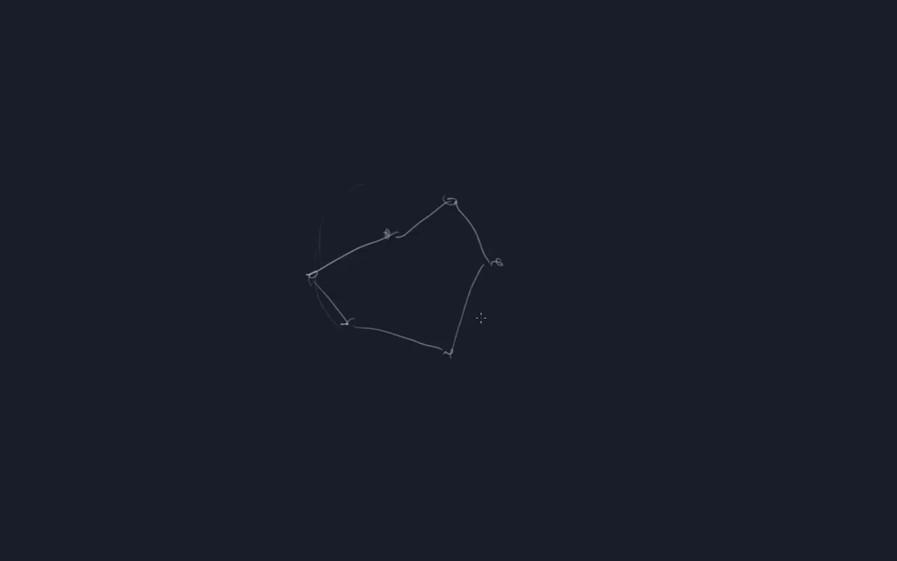
{"action": "left_click_drag", "start_coordinate": [503, 289], "coordinate": [330, 221]}
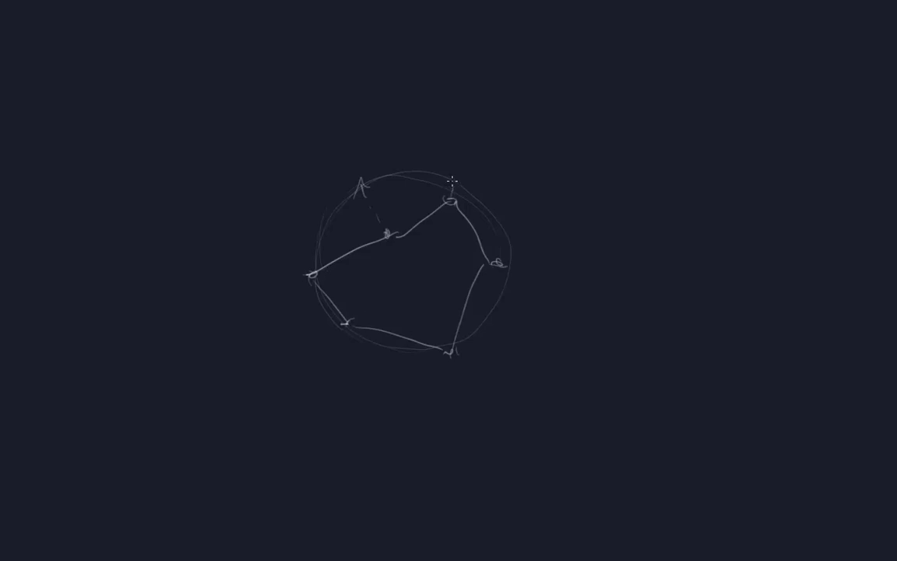
{"action": "left_click_drag", "start_coordinate": [506, 222], "coordinate": [433, 193]}
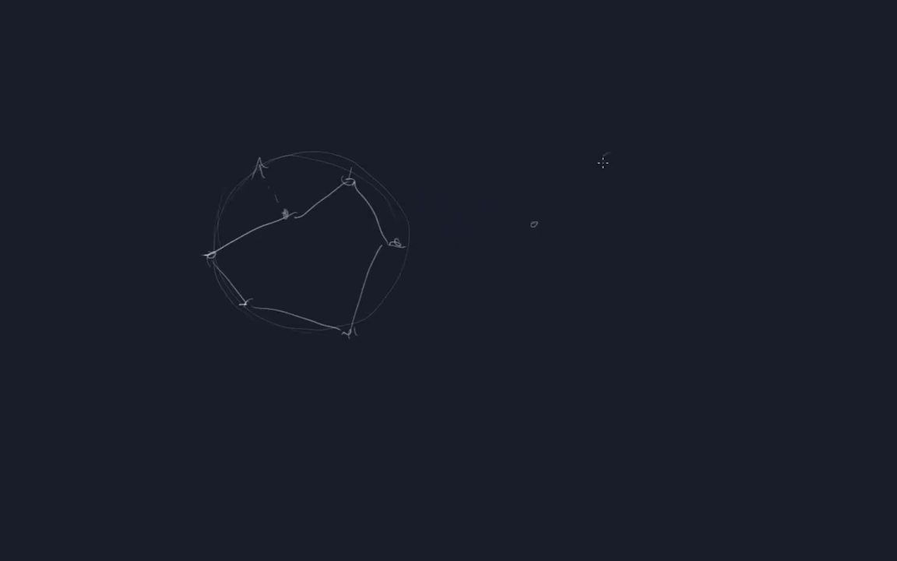
{"action": "left_click_drag", "start_coordinate": [704, 283], "coordinate": [706, 282]}
{"action": "mouse_move", "coordinate": [534, 227]}
{"action": "left_mouse_down"}
{"action": "mouse_move", "coordinate": [556, 315]}
{"action": "mouse_move", "coordinate": [645, 347]}
{"action": "mouse_move", "coordinate": [686, 282]}
{"action": "mouse_move", "coordinate": [698, 226]}
{"action": "left_mouse_up"}
{"action": "mouse_move", "coordinate": [693, 189]}
{"action": "left_mouse_down"}
{"action": "mouse_move", "coordinate": [698, 226]}
{"action": "mouse_move", "coordinate": [623, 151]}
{"action": "mouse_move", "coordinate": [536, 227]}
{"action": "left_mouse_up"}
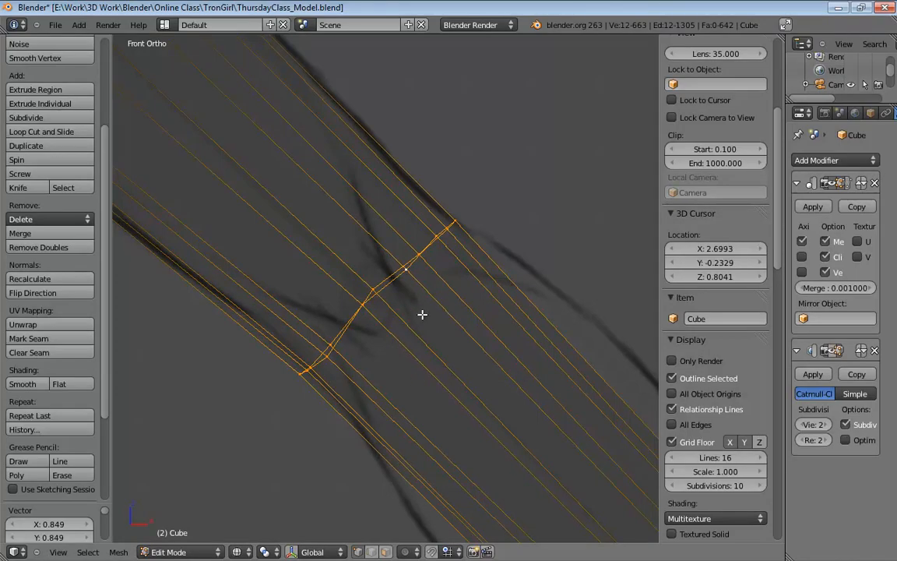
Step: Switch back to Blender, shift the elbow loop slightly up and scale it to about 0.947 to fit the reference outline
{"action": "key", "text": "g"}
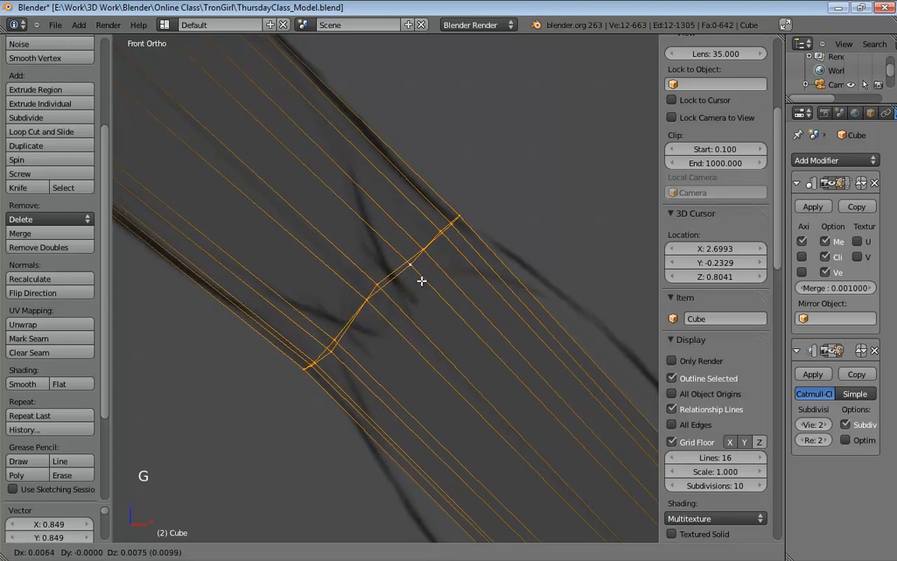
{"action": "left_click", "coordinate": [444, 261]}
{"action": "key", "text": "s"}
{"action": "key", "text": "s"}
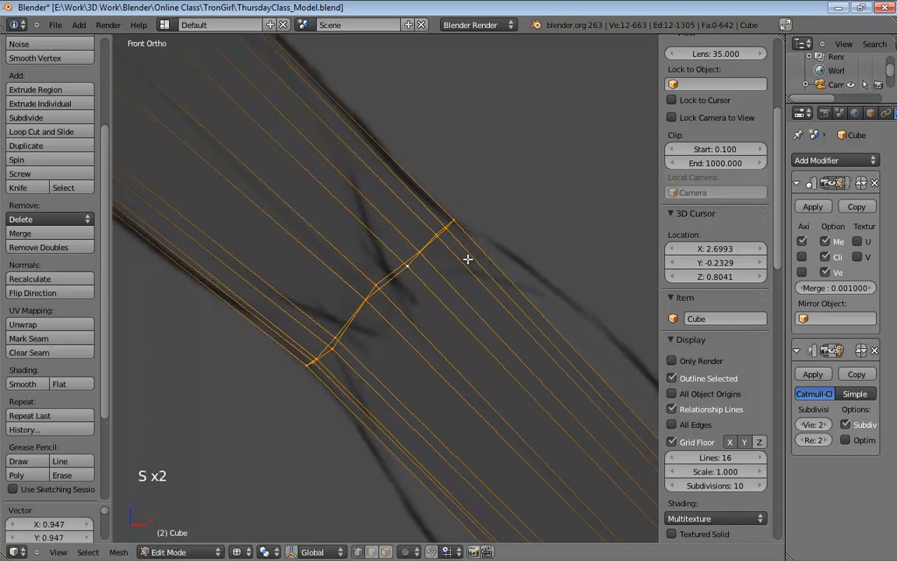
{"action": "left_click", "coordinate": [475, 271]}
Step: In the right side view, move the elbow loop about 0.034 along the Y axis to centre it on the reference arm
{"action": "key", "text": "KP_3"}
{"action": "scroll", "coordinate": [324, 269], "scroll_direction": "down", "scroll_amount": 2}
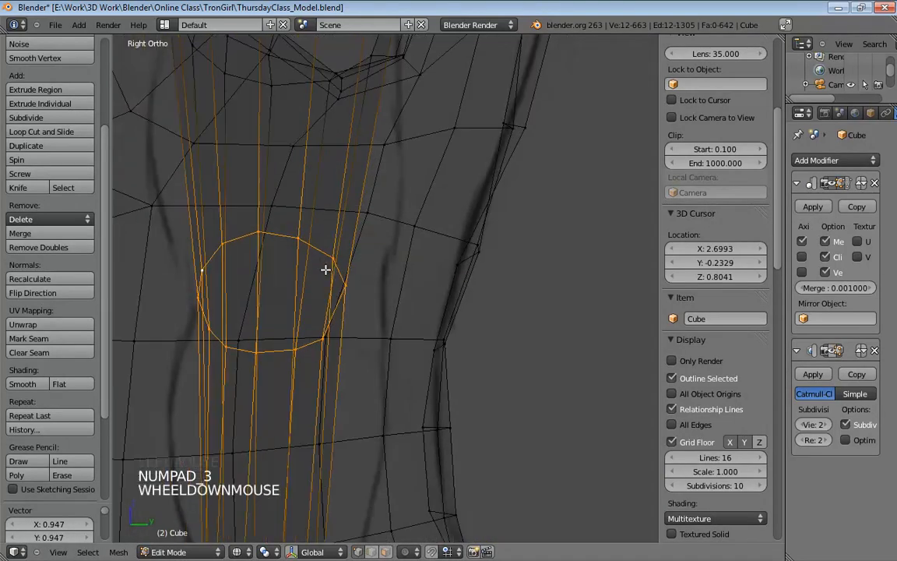
{"action": "scroll", "coordinate": [324, 269], "scroll_direction": "down", "scroll_amount": 1, "text": "shift"}
{"action": "middle_click_drag", "start_coordinate": [324, 269], "coordinate": [471, 283], "text": "shift"}
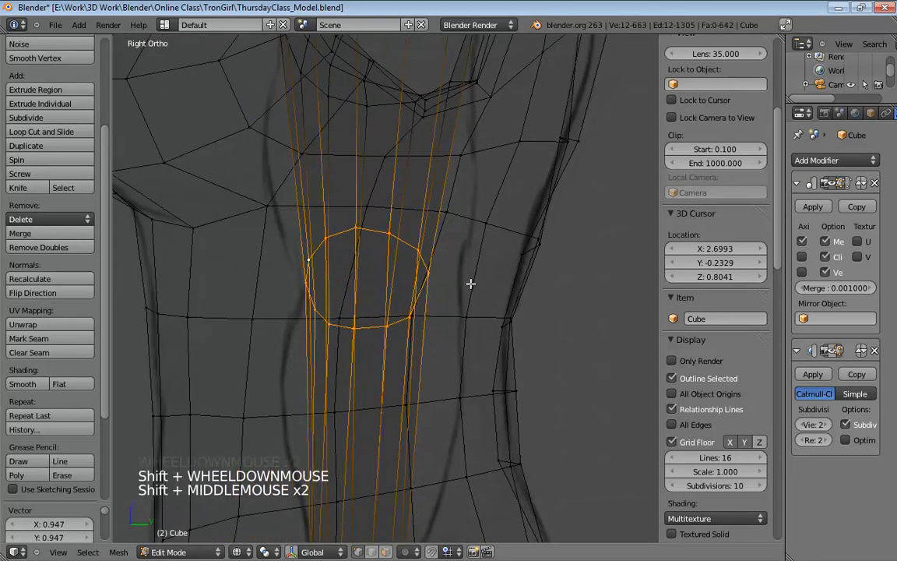
{"action": "key", "text": "g"}
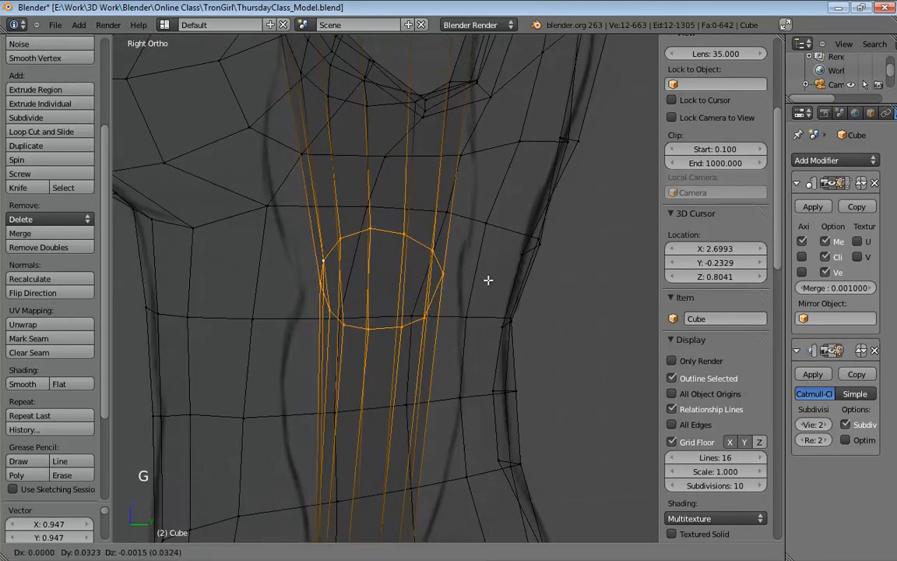
{"action": "key", "text": "y"}
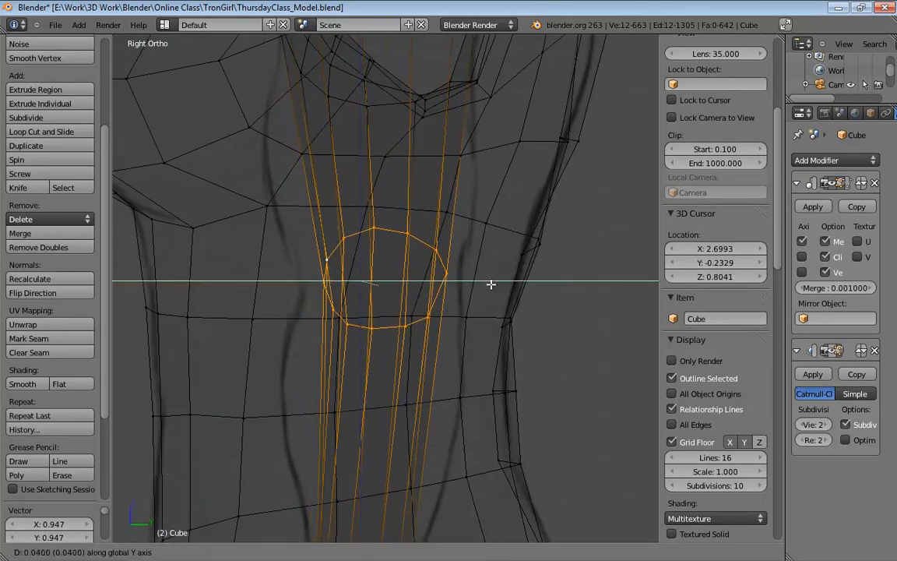
{"action": "left_click", "coordinate": [488, 287]}
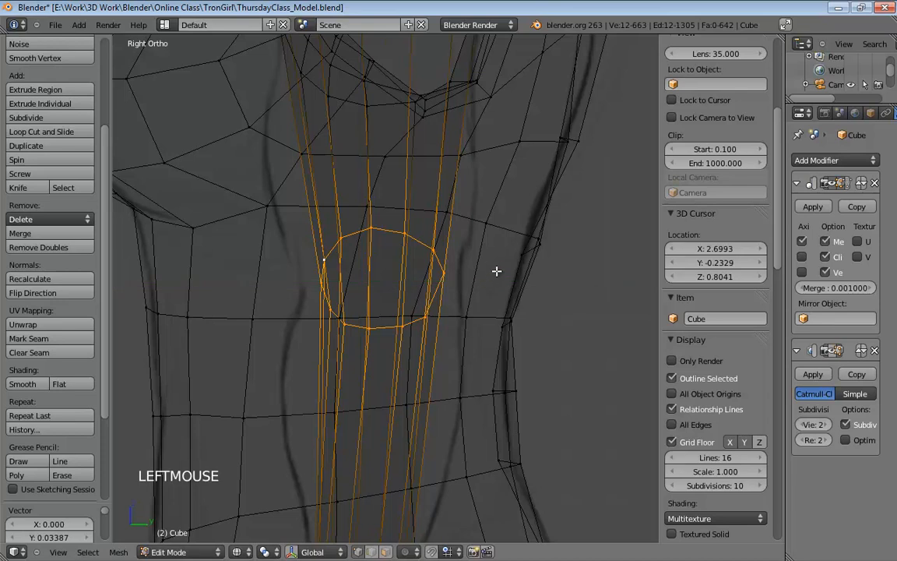
Step: Widen the elbow loop to about 1.253 along the Y axis and shift it about -0.009 in Y to fit the side reference
{"action": "key", "text": "s"}
{"action": "key", "text": "y"}
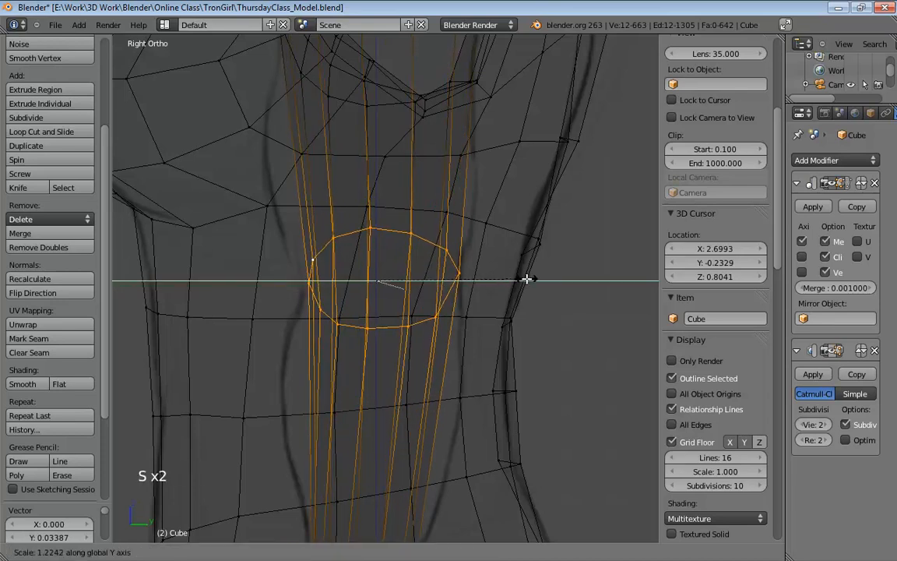
{"action": "left_click", "coordinate": [529, 279]}
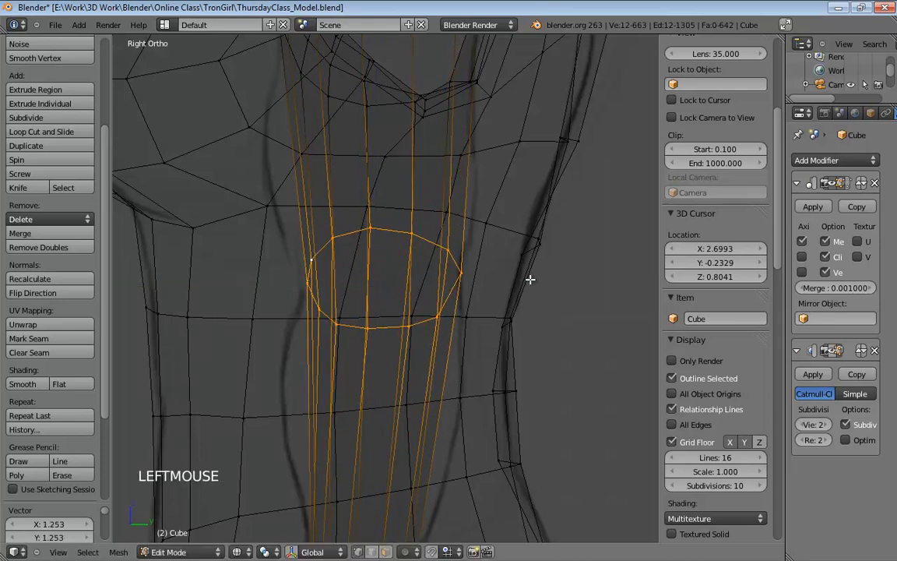
{"action": "key", "text": "g"}
{"action": "left_click", "coordinate": [527, 279]}
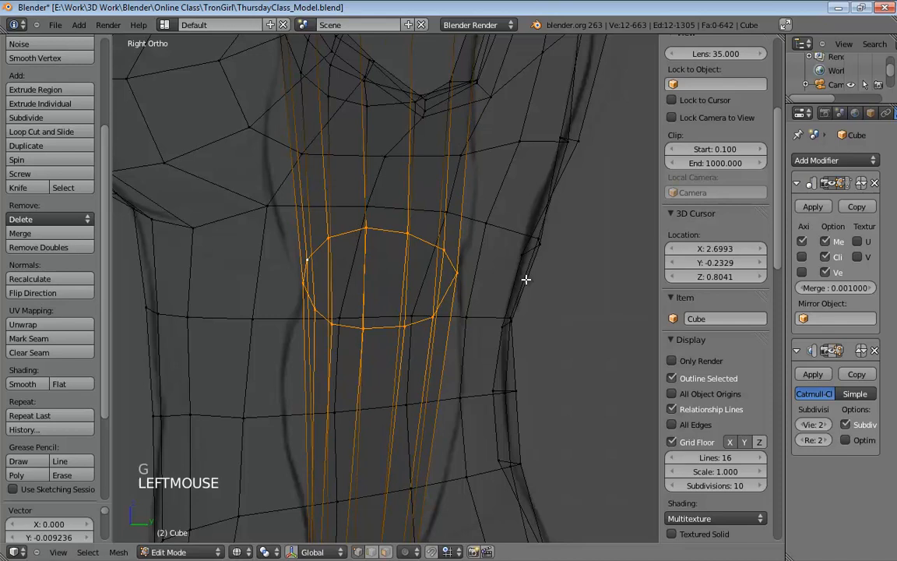
Step: Add a single centred edge loop around the upper arm, midway between the shoulder and the elbow loop
{"action": "middle_click_drag", "start_coordinate": [497, 232], "coordinate": [448, 305]}
{"action": "scroll", "coordinate": [411, 224], "scroll_direction": "down", "scroll_amount": 5}
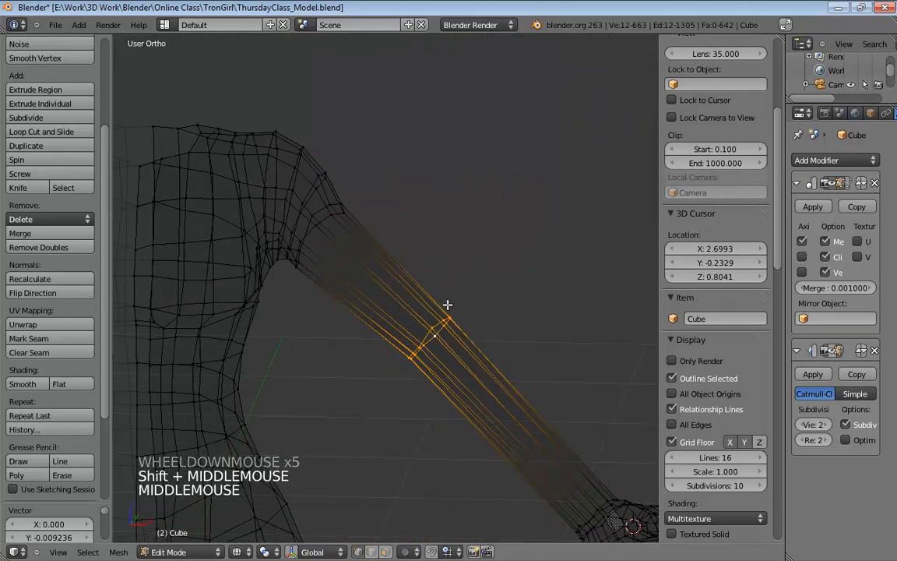
{"action": "mouse_move", "coordinate": [411, 261]}
{"action": "middle_mouse_down"}
{"action": "mouse_move", "coordinate": [371, 286]}
{"action": "mouse_move", "coordinate": [407, 274]}
{"action": "mouse_move", "coordinate": [414, 255]}
{"action": "mouse_move", "coordinate": [407, 263]}
{"action": "mouse_move", "coordinate": [422, 287]}
{"action": "mouse_move", "coordinate": [406, 278]}
{"action": "middle_mouse_up"}
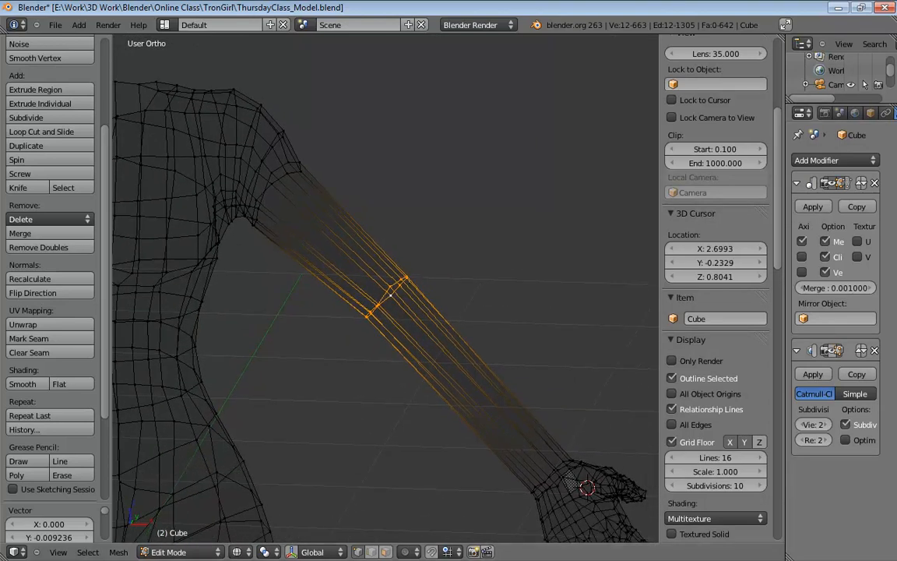
{"action": "left_click", "coordinate": [337, 239]}
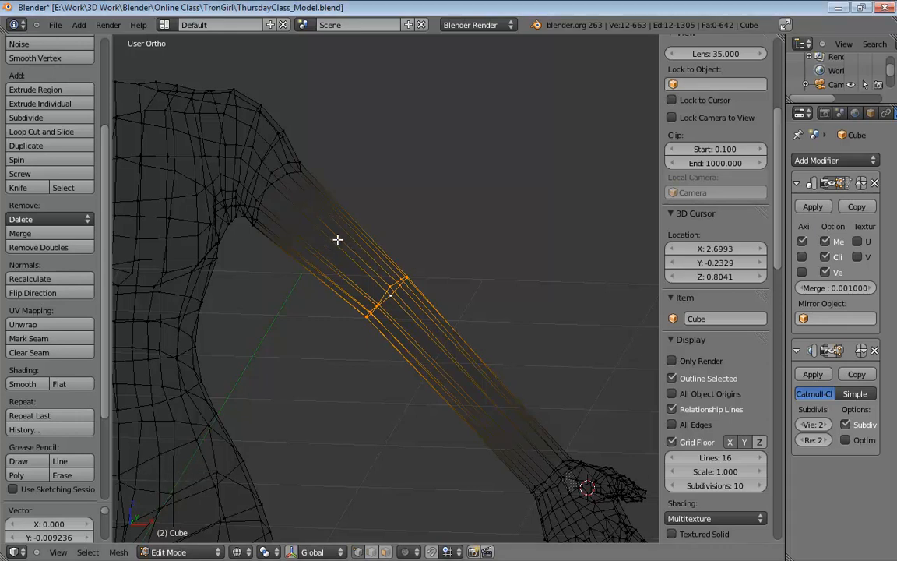
{"action": "key", "text": "ctrl+r"}
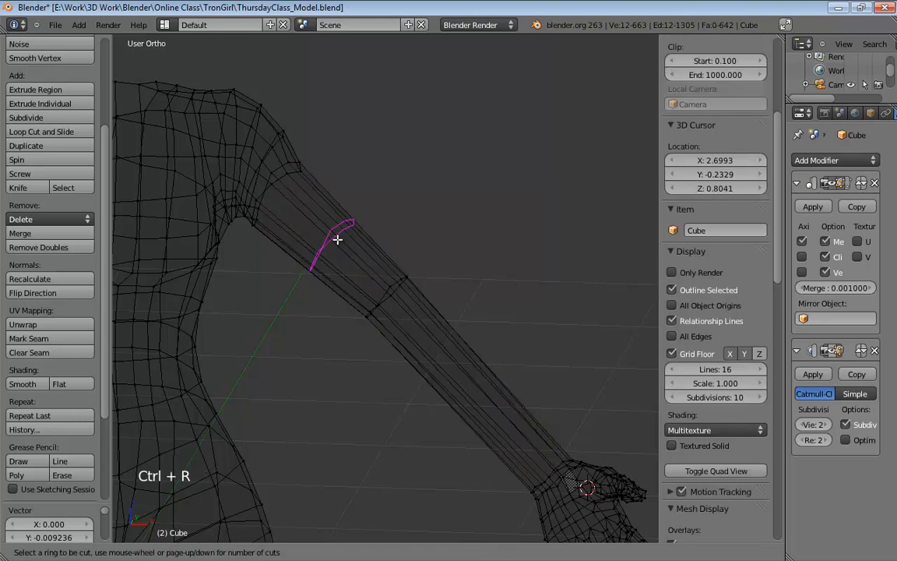
{"action": "scroll", "coordinate": [337, 239], "scroll_direction": "up", "scroll_amount": 1}
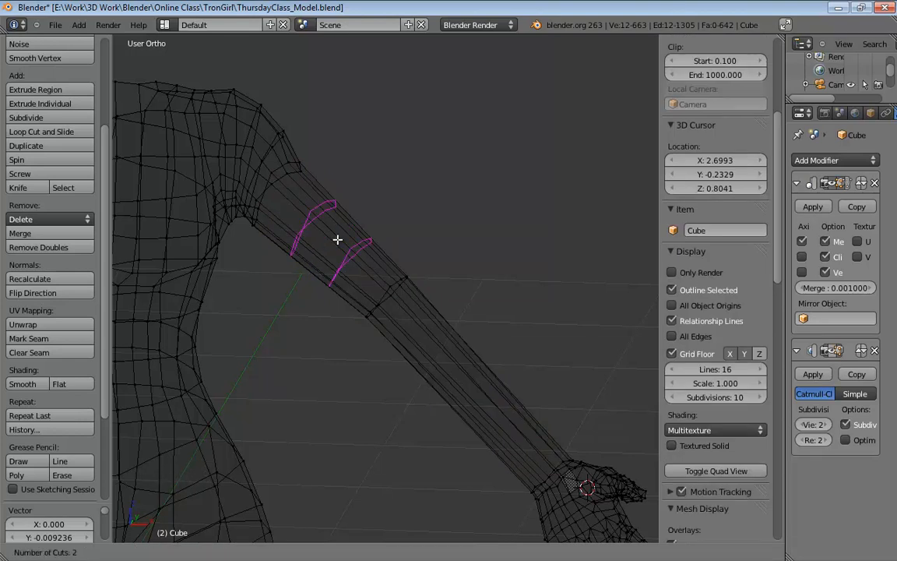
{"action": "scroll", "coordinate": [337, 239], "scroll_direction": "down", "scroll_amount": 1}
{"action": "left_click", "coordinate": [337, 239]}
{"action": "right_click", "coordinate": [337, 237]}
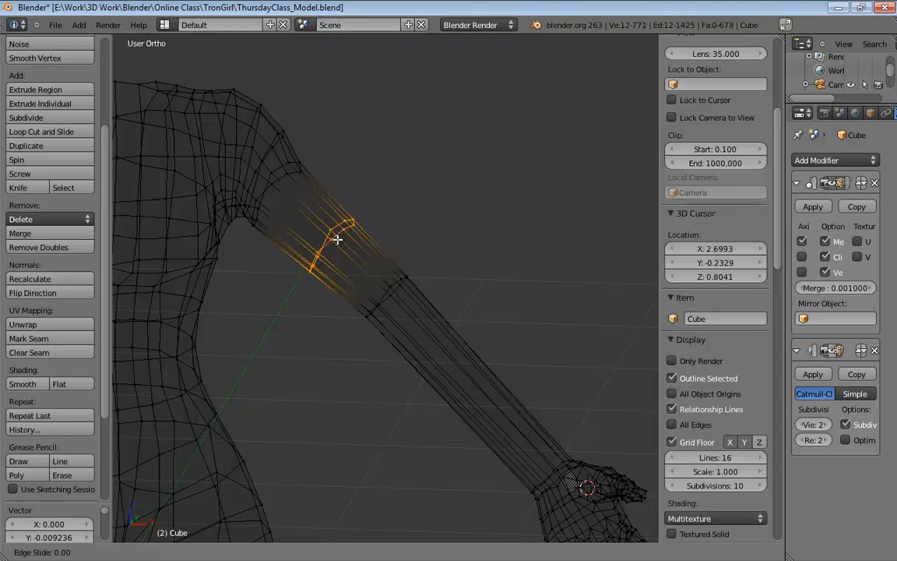
Step: In shaded perspective view, nudge individual vertices of the new upper-arm loop on the back of the arm to round its profile
{"action": "mouse_move", "coordinate": [430, 246]}
{"action": "middle_mouse_down"}
{"action": "mouse_move", "coordinate": [424, 259]}
{"action": "mouse_move", "coordinate": [350, 246]}
{"action": "mouse_move", "coordinate": [411, 164]}
{"action": "mouse_move", "coordinate": [392, 276]}
{"action": "middle_mouse_up"}
{"action": "key", "text": "z"}
{"action": "key", "text": "KP_5"}
{"action": "scroll", "coordinate": [354, 244], "scroll_direction": "up", "scroll_amount": 3}
{"action": "left_click", "coordinate": [396, 268]}
{"action": "left_click_drag", "start_coordinate": [396, 268], "coordinate": [436, 252]}
{"action": "middle_click_drag", "start_coordinate": [436, 252], "coordinate": [414, 253]}
{"action": "left_click_drag", "start_coordinate": [415, 267], "coordinate": [409, 274]}
{"action": "left_click", "coordinate": [450, 302]}
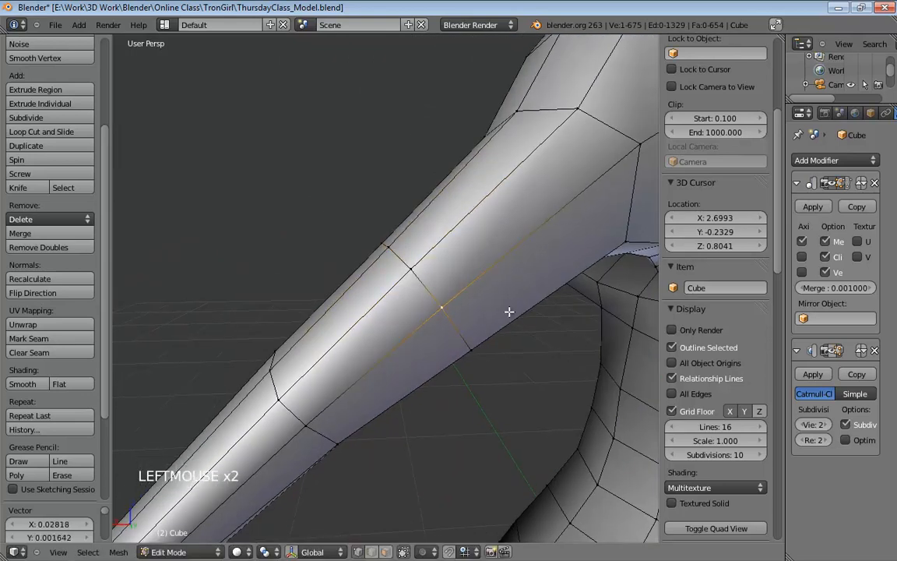
Step: Adjust further vertices of the upper-arm loop and one elbow-loop vertex on the back of the arm
{"action": "middle_click_drag", "start_coordinate": [511, 310], "coordinate": [390, 313]}
{"action": "left_click", "coordinate": [433, 255]}
{"action": "left_click", "coordinate": [389, 230]}
{"action": "left_click_drag", "start_coordinate": [294, 430], "coordinate": [289, 419]}
{"action": "left_click", "coordinate": [288, 419]}
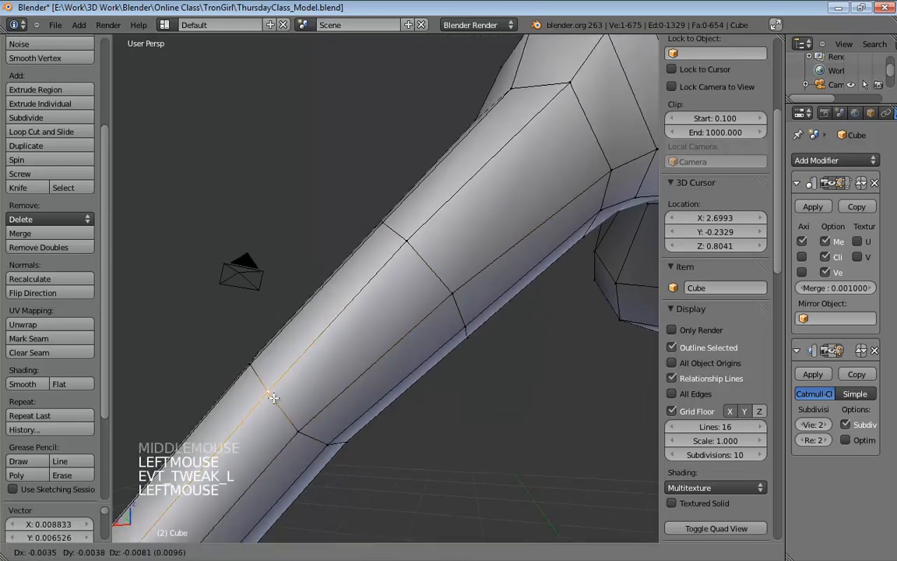
Step: Even out the upper-arm and elbow loop vertices along the outer side of the arm
{"action": "middle_click_drag", "start_coordinate": [400, 380], "coordinate": [459, 410]}
{"action": "left_click", "coordinate": [447, 296]}
{"action": "left_click", "coordinate": [467, 320]}
{"action": "left_click", "coordinate": [444, 249]}
{"action": "left_click", "coordinate": [406, 340]}
{"action": "left_click", "coordinate": [416, 370]}
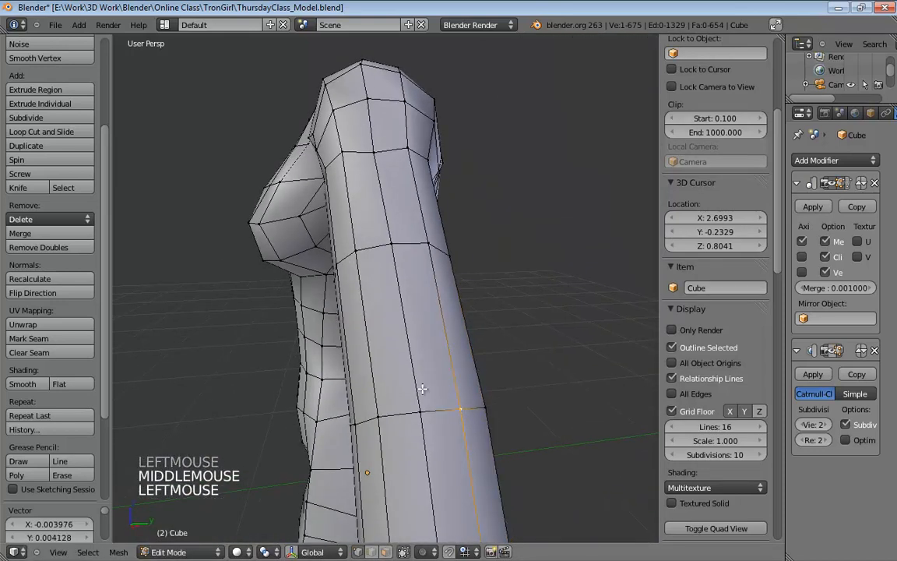
Step: Even out the vertices of the upper-arm loop on the front of the arm
{"action": "middle_click_drag", "start_coordinate": [381, 350], "coordinate": [375, 292]}
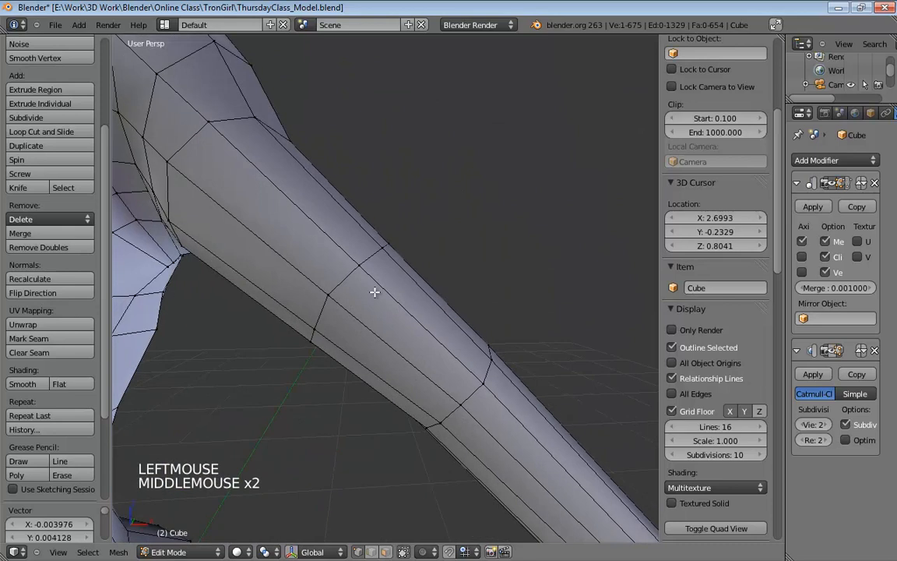
{"action": "left_click", "coordinate": [375, 250]}
{"action": "left_click", "coordinate": [380, 247]}
{"action": "left_click", "coordinate": [320, 329]}
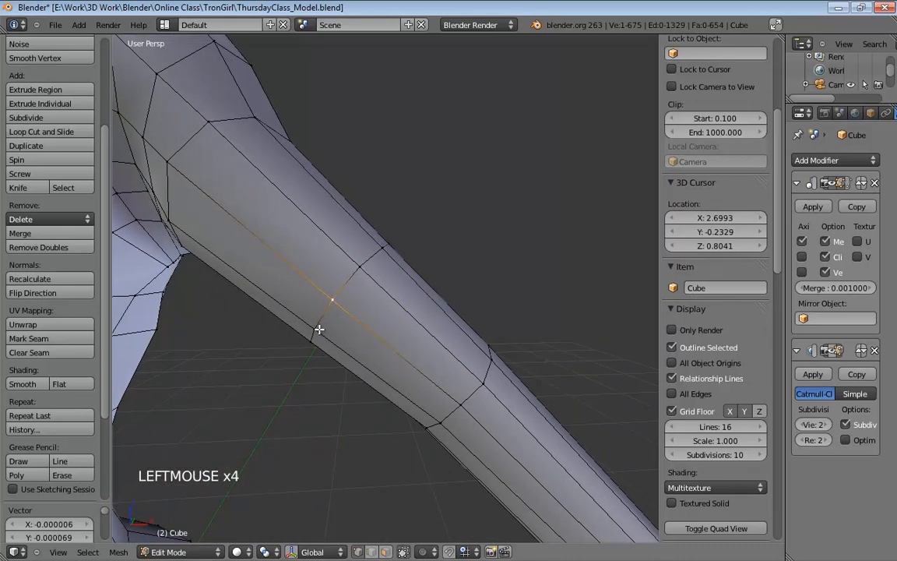
{"action": "left_click", "coordinate": [322, 330]}
{"action": "middle_click_drag", "start_coordinate": [323, 330], "coordinate": [356, 285]}
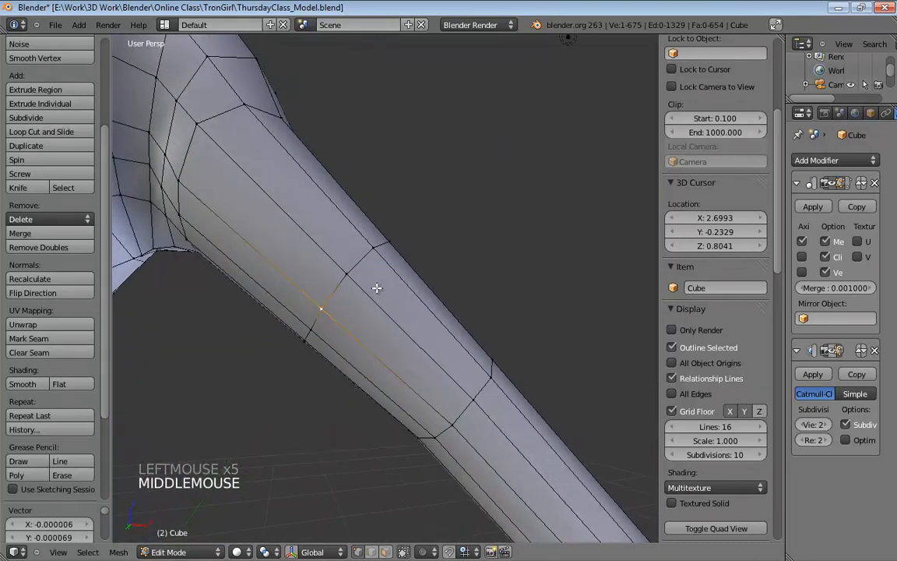
Step: In front orthographic wireframe view, select the whole upper-arm loop and scale it to about 1.088 to match the reference outline
{"action": "key", "text": "KP_3"}
{"action": "key", "text": "KP_1"}
{"action": "key", "text": "KP_5"}
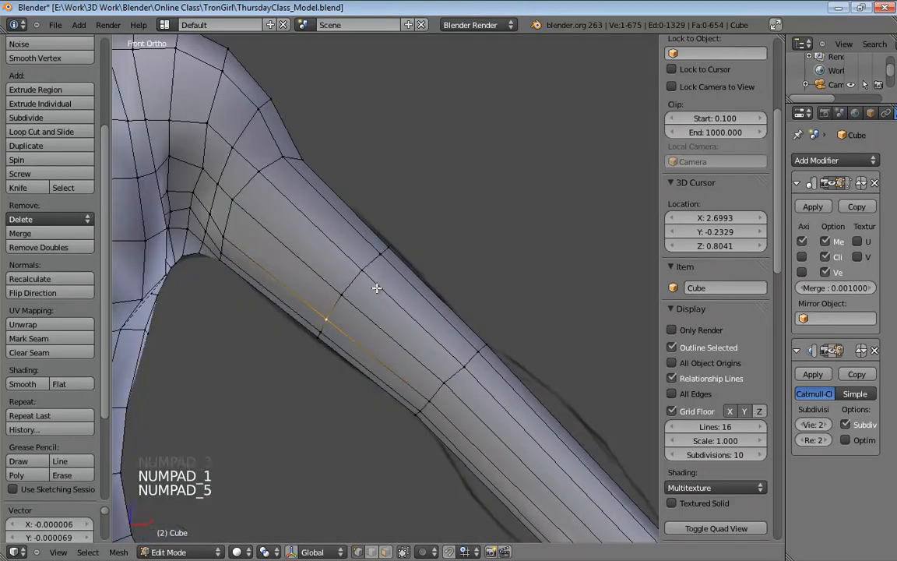
{"action": "left_click", "coordinate": [374, 264], "text": "alt"}
{"action": "key", "text": "z"}
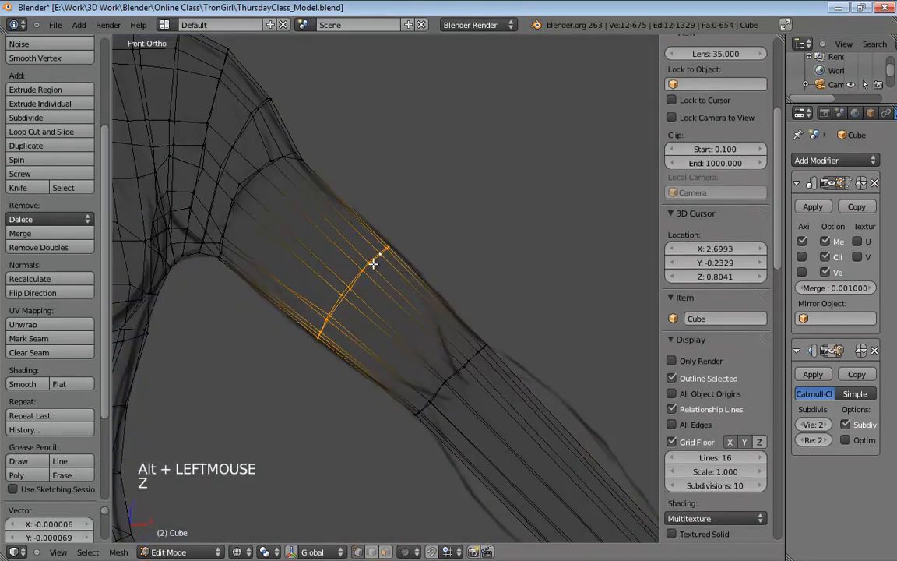
{"action": "key", "text": "s"}
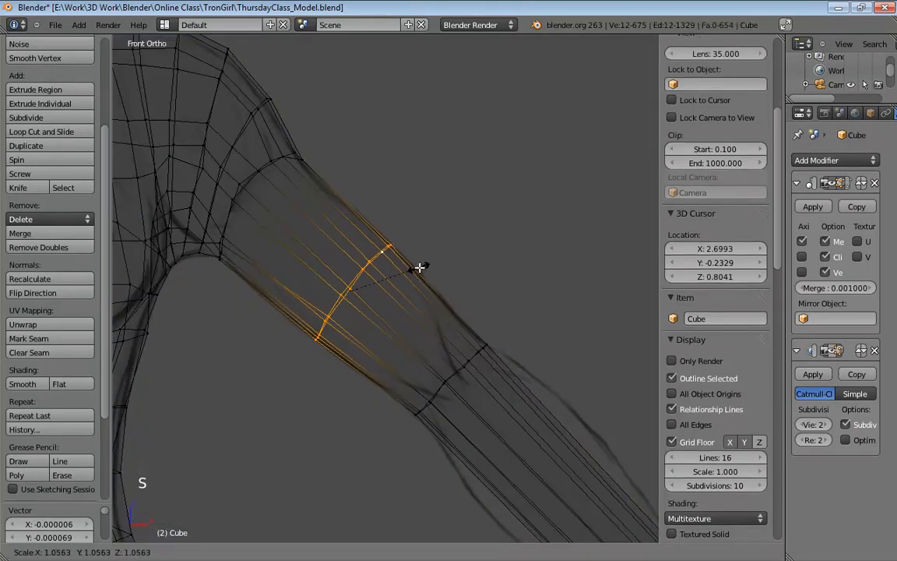
{"action": "left_click", "coordinate": [421, 268]}
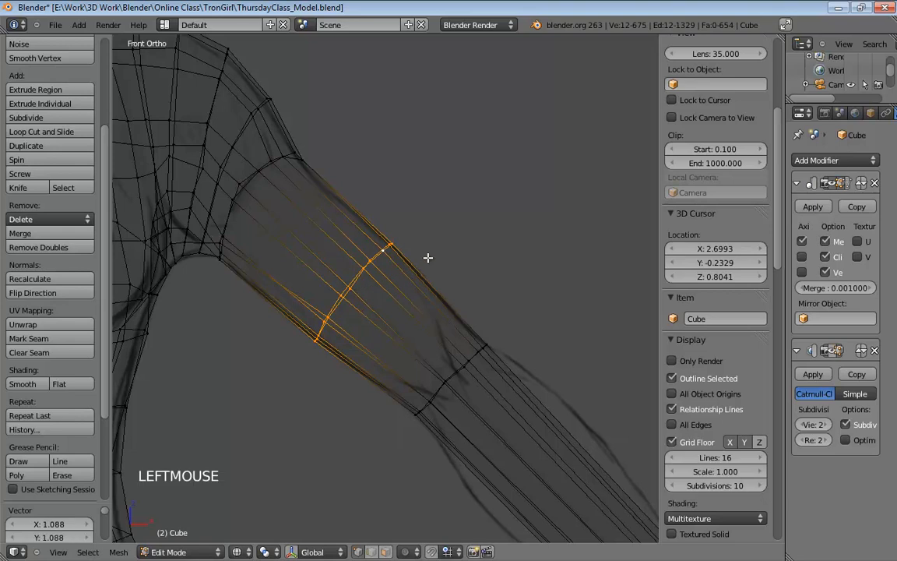
Step: In the right side view, move the upper-arm loop about -0.02 along the Y axis to centre it on the reference
{"action": "key", "text": "KP_3"}
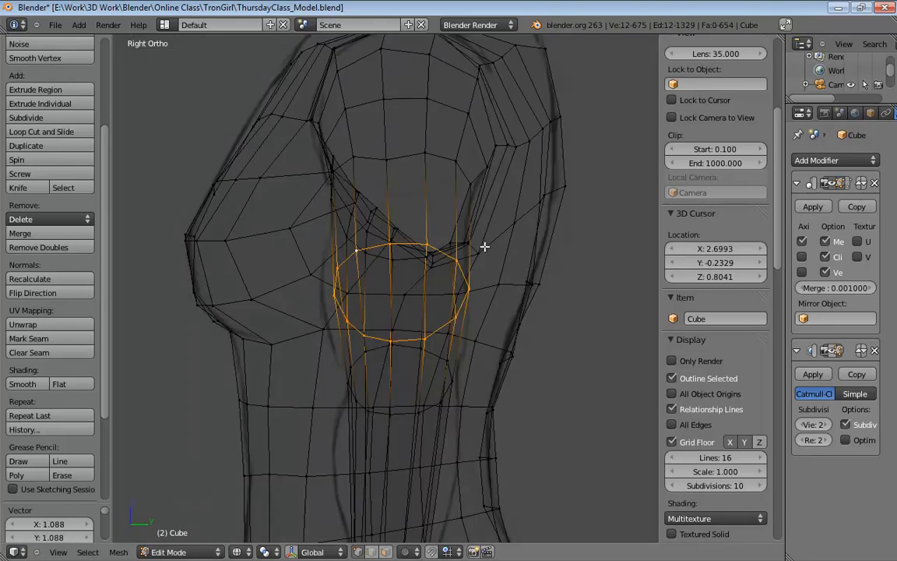
{"action": "key", "text": "g"}
{"action": "key", "text": "y"}
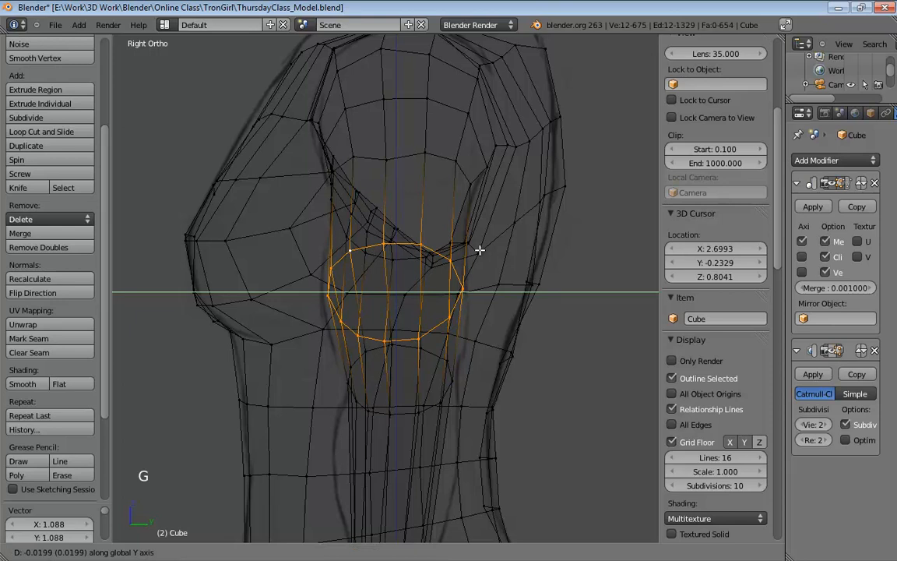
{"action": "left_click", "coordinate": [480, 250]}
Step: Scale the upper-arm loop to about 1.07 along the Y axis and nudge it about -0.007 in Y to fit the reference
{"action": "key", "text": "s"}
{"action": "key", "text": "s"}
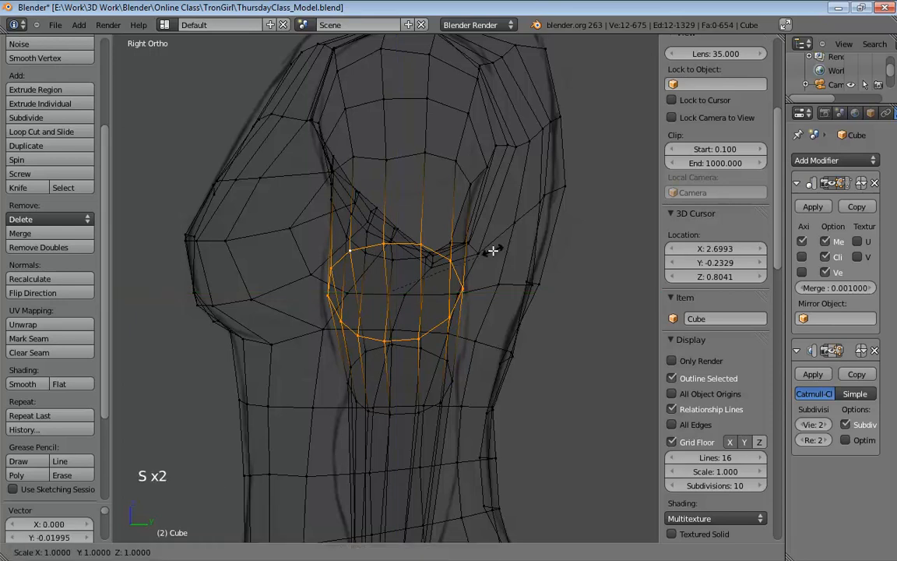
{"action": "key", "text": "y"}
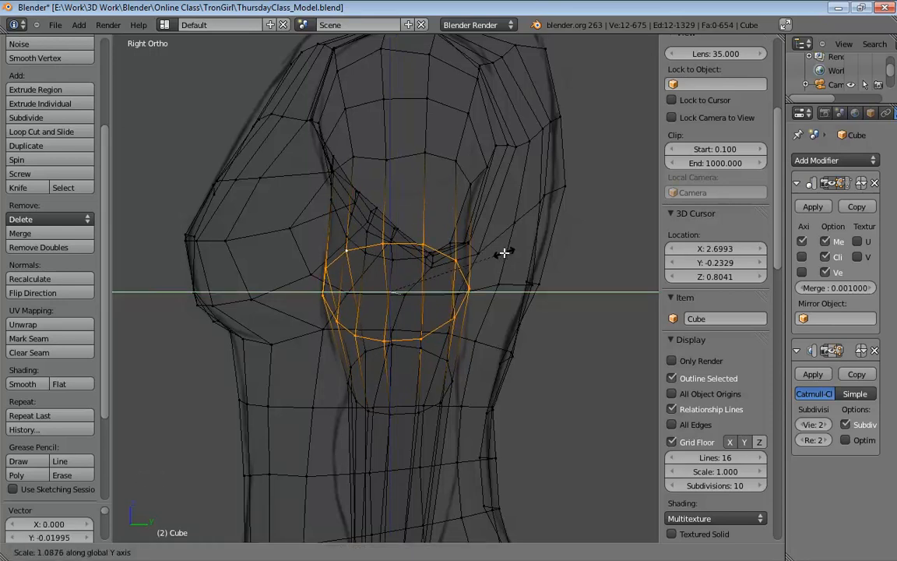
{"action": "left_click", "coordinate": [502, 253]}
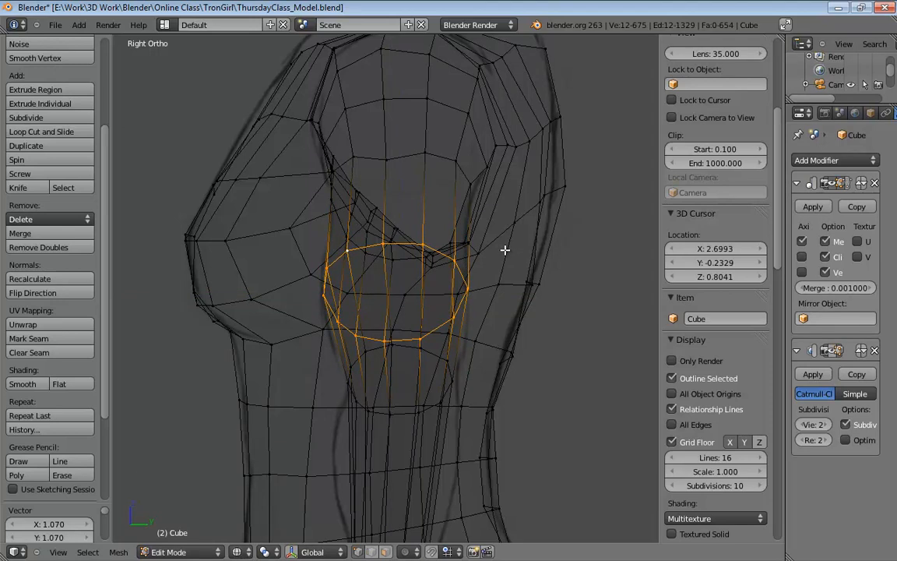
{"action": "key", "text": "g"}
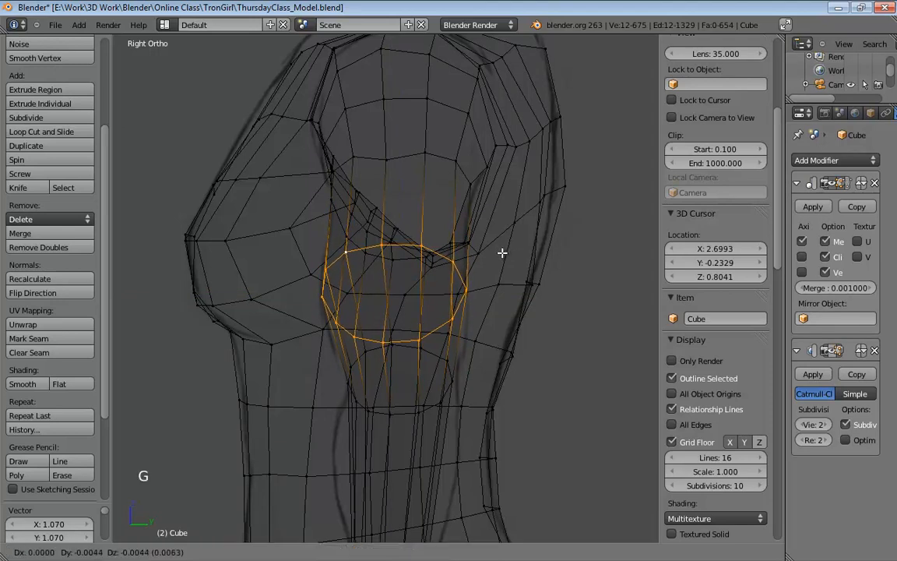
{"action": "left_click", "coordinate": [502, 253]}
Step: Return to the shaded perspective view and nudge individual upper-arm loop vertices from several angles to smooth the arm's roundness
{"action": "middle_click_drag", "start_coordinate": [502, 252], "coordinate": [459, 279]}
{"action": "key", "text": "KP_5"}
{"action": "scroll", "coordinate": [478, 240], "scroll_direction": "down", "scroll_amount": 6}
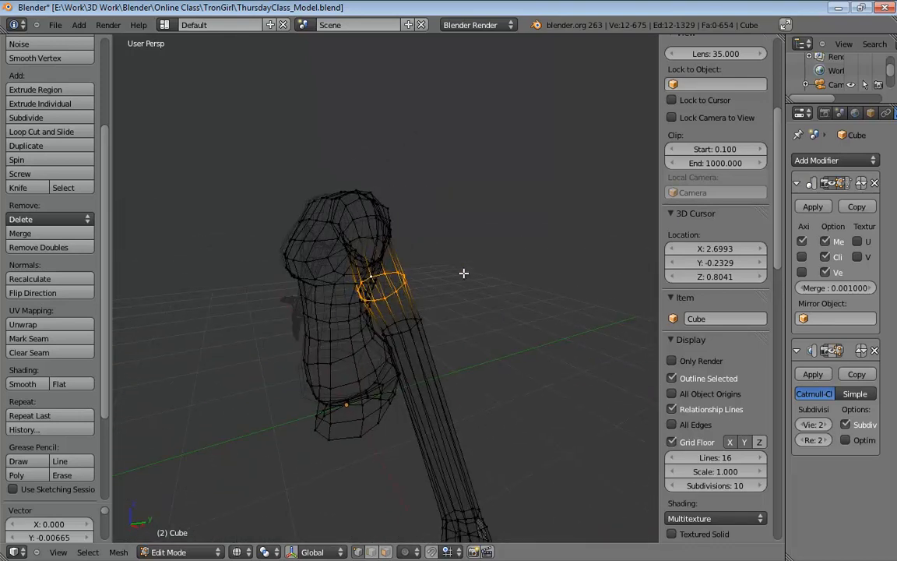
{"action": "key", "text": "KP_5"}
{"action": "key", "text": "KP_5"}
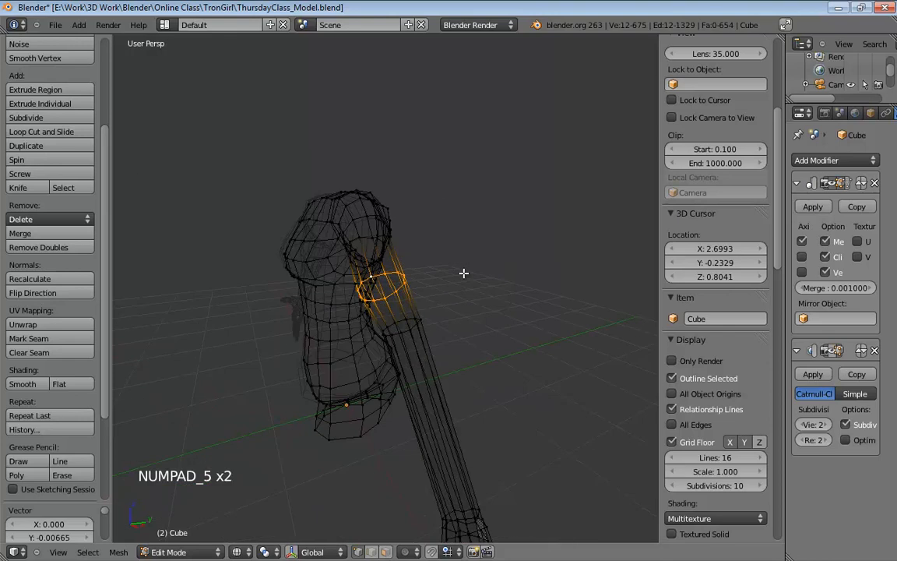
{"action": "key", "text": "z"}
{"action": "mouse_move", "coordinate": [462, 272]}
{"action": "middle_mouse_down"}
{"action": "mouse_move", "coordinate": [555, 242]}
{"action": "mouse_move", "coordinate": [459, 231]}
{"action": "mouse_move", "coordinate": [368, 358]}
{"action": "middle_mouse_up"}
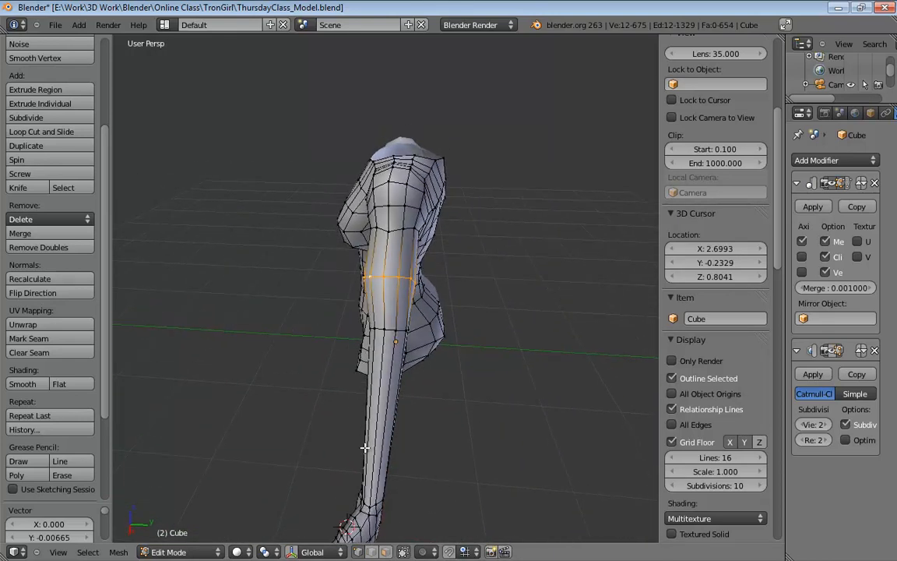
{"action": "middle_click_drag", "start_coordinate": [423, 312], "coordinate": [357, 261]}
{"action": "scroll", "coordinate": [314, 260], "scroll_direction": "up", "scroll_amount": 4}
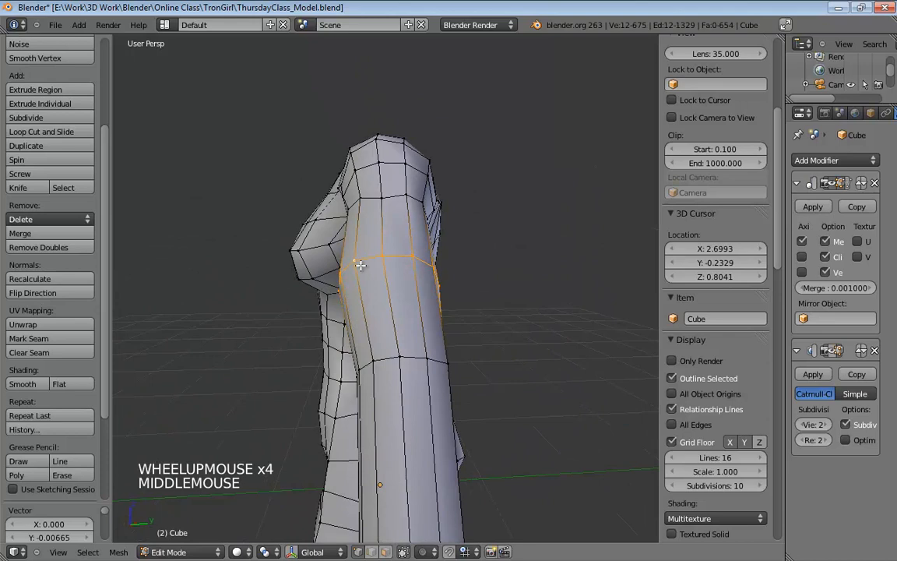
{"action": "left_click", "coordinate": [359, 261]}
{"action": "left_click", "coordinate": [383, 257]}
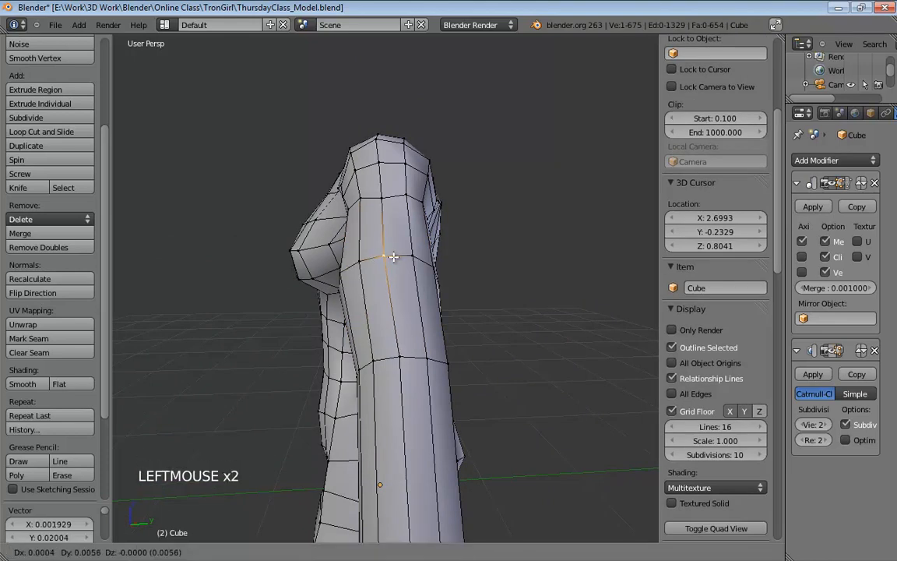
{"action": "middle_click_drag", "start_coordinate": [384, 257], "coordinate": [350, 264]}
{"action": "left_click", "coordinate": [420, 257]}
{"action": "left_click", "coordinate": [352, 251]}
{"action": "left_click_drag", "start_coordinate": [352, 252], "coordinate": [344, 258]}
Step: Nudge the vertices around the armpit, where the underside of the arm meets the torso, to smooth the transition
{"action": "left_click_drag", "start_coordinate": [309, 168], "coordinate": [333, 154]}
{"action": "middle_click_drag", "start_coordinate": [359, 187], "coordinate": [305, 181]}
{"action": "left_click", "coordinate": [295, 184]}
{"action": "left_click_drag", "start_coordinate": [295, 184], "coordinate": [290, 176]}
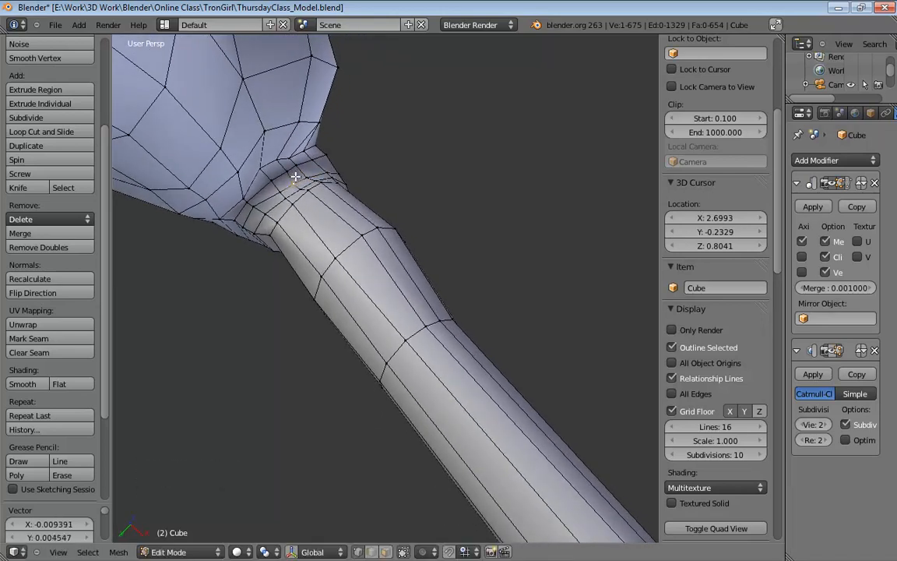
{"action": "middle_click_drag", "start_coordinate": [291, 176], "coordinate": [467, 202]}
{"action": "mouse_move", "coordinate": [272, 248]}
{"action": "left_mouse_down"}
{"action": "mouse_move", "coordinate": [265, 238]}
{"action": "mouse_move", "coordinate": [272, 241]}
{"action": "left_mouse_up"}
Step: Bevel the edge loop midway along the upper arm into two loops, using a percentage of 0.5
{"action": "middle_click_drag", "start_coordinate": [439, 175], "coordinate": [346, 255]}
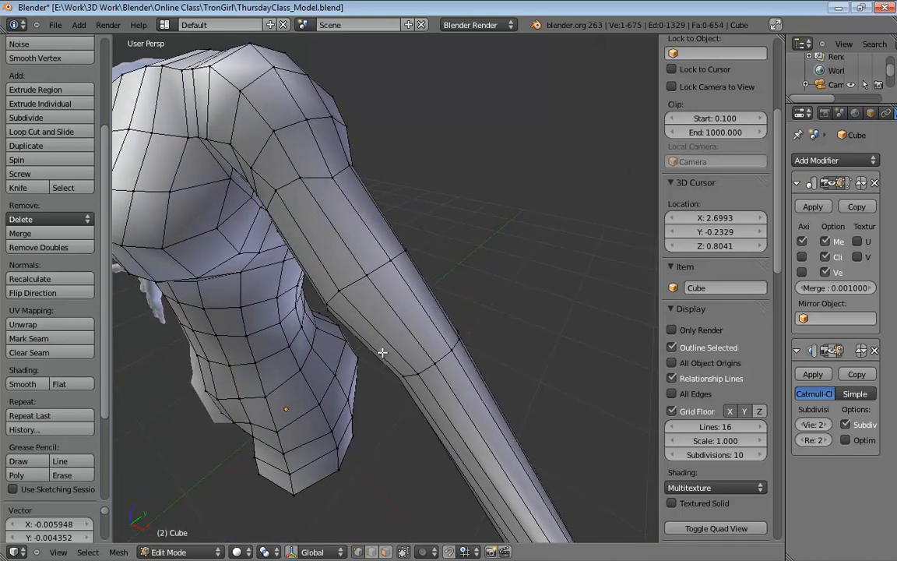
{"action": "middle_click_drag", "start_coordinate": [387, 327], "coordinate": [404, 295]}
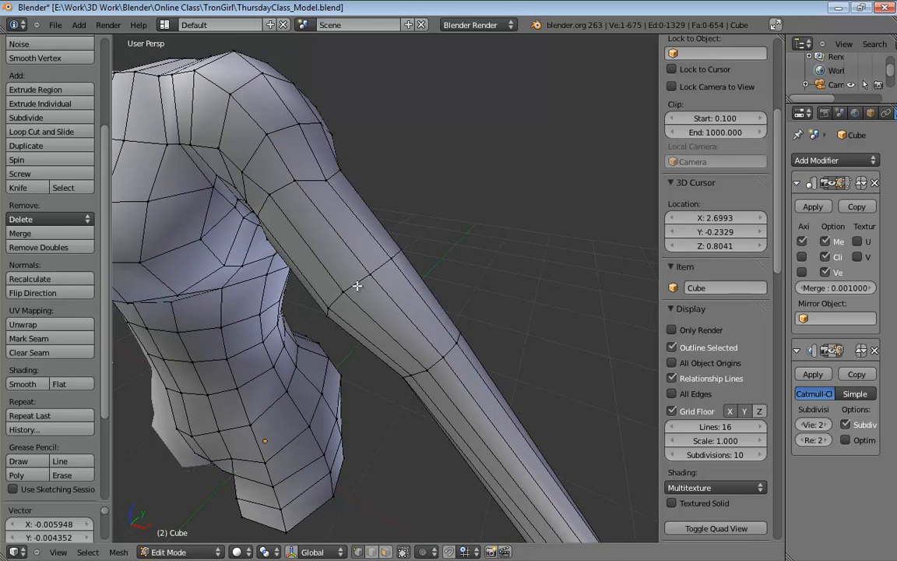
{"action": "key", "text": "ctrl+Tab"}
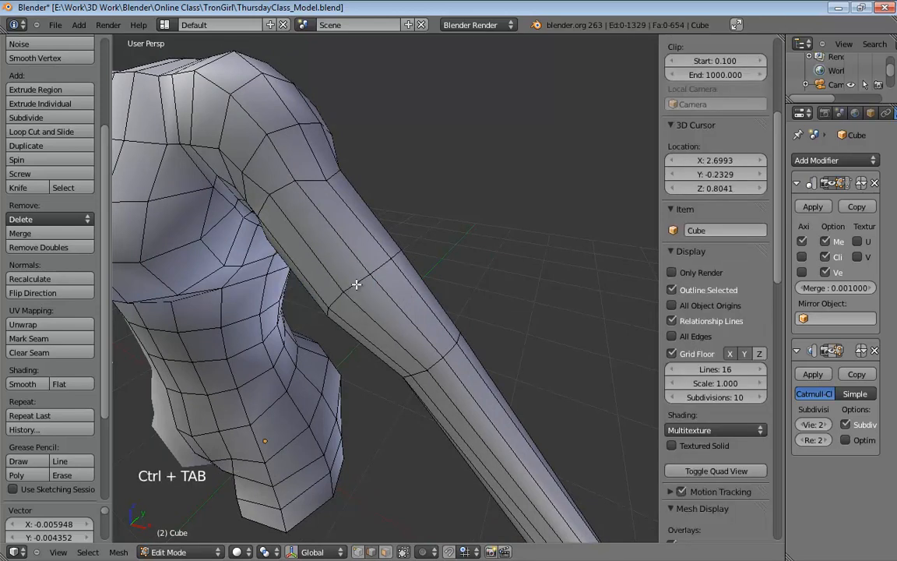
{"action": "left_click", "coordinate": [356, 285], "text": "alt"}
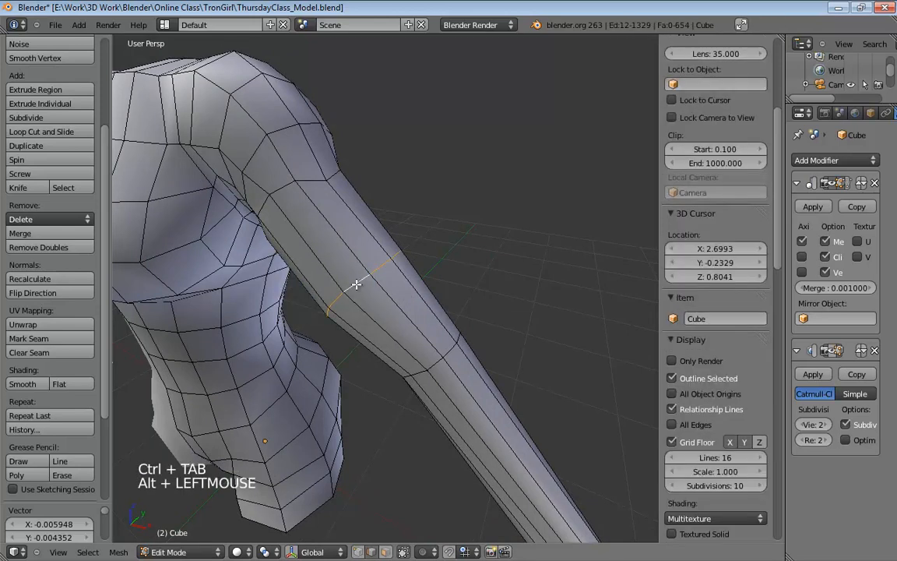
{"action": "key", "text": "w"}
{"action": "left_click", "coordinate": [417, 263]}
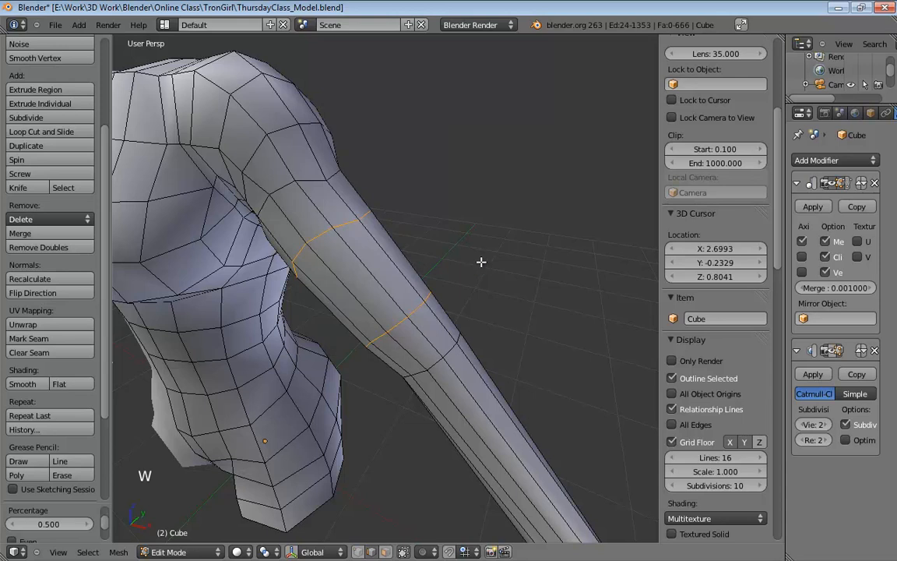
Step: In the front orthographic wireframe view, add an edge loop on the upper arm between the shoulder loop and the upper beveled loop
{"action": "middle_click_drag", "start_coordinate": [413, 293], "coordinate": [343, 270]}
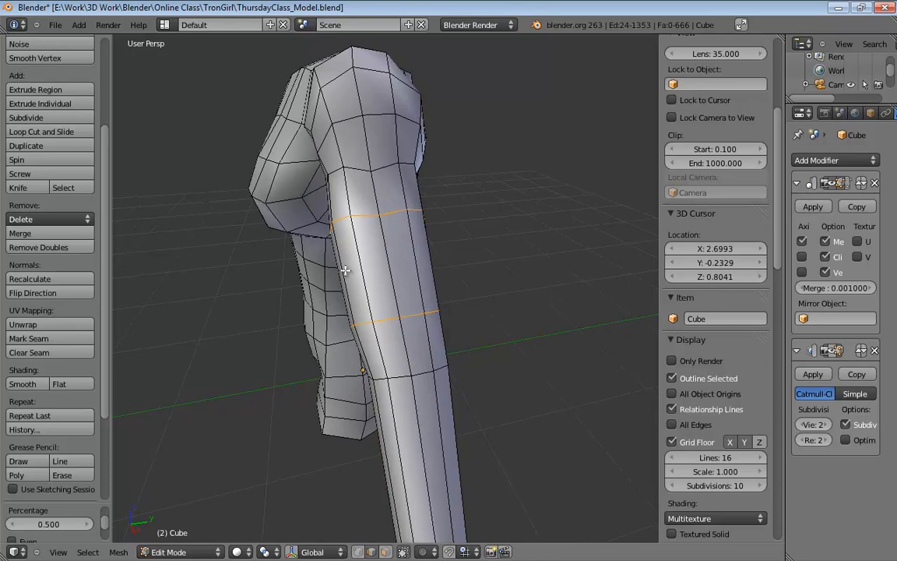
{"action": "key", "text": "KP_1"}
{"action": "key", "text": "KP_5"}
{"action": "key", "text": "z"}
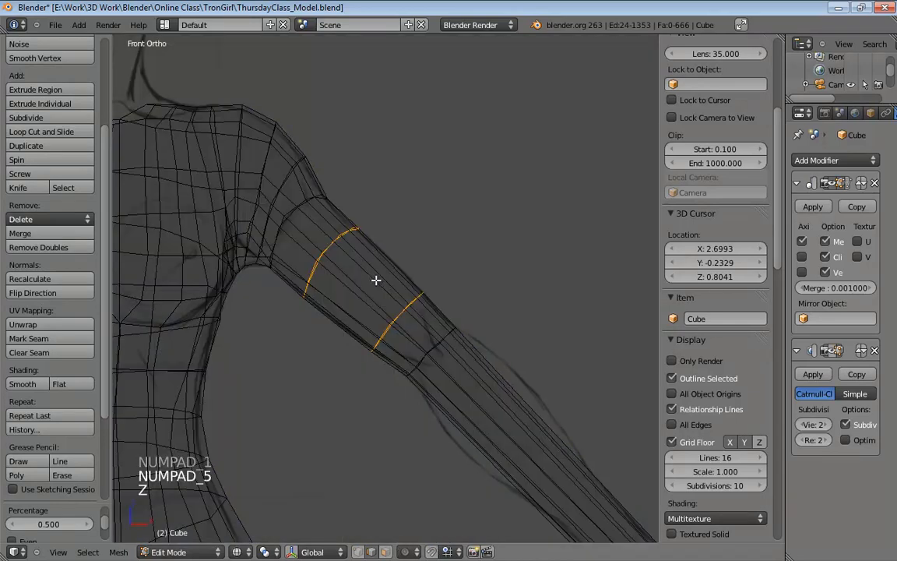
{"action": "scroll", "coordinate": [376, 281], "scroll_direction": "up", "scroll_amount": 4}
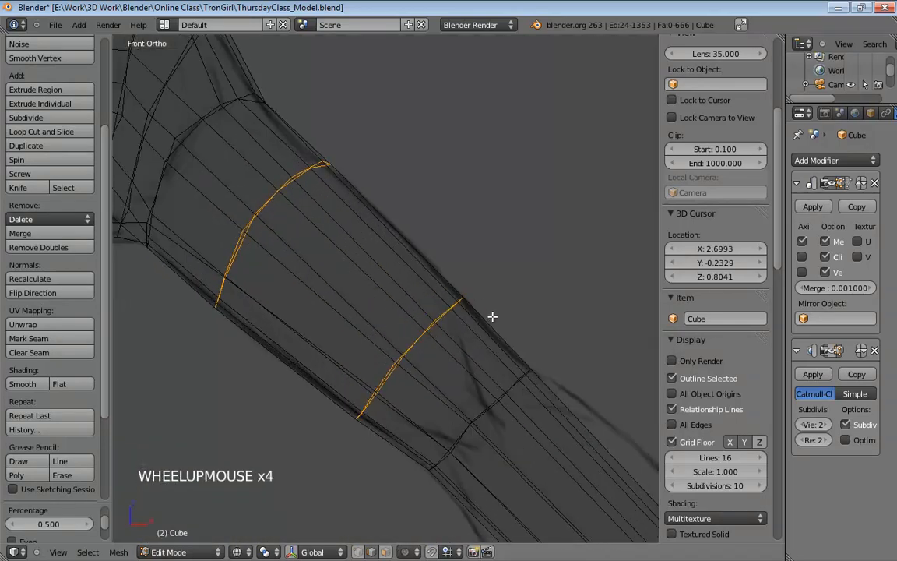
{"action": "middle_click_drag", "start_coordinate": [421, 276], "coordinate": [325, 265], "text": "shift"}
{"action": "key", "text": "ctrl+r"}
{"action": "left_click", "coordinate": [344, 245]}
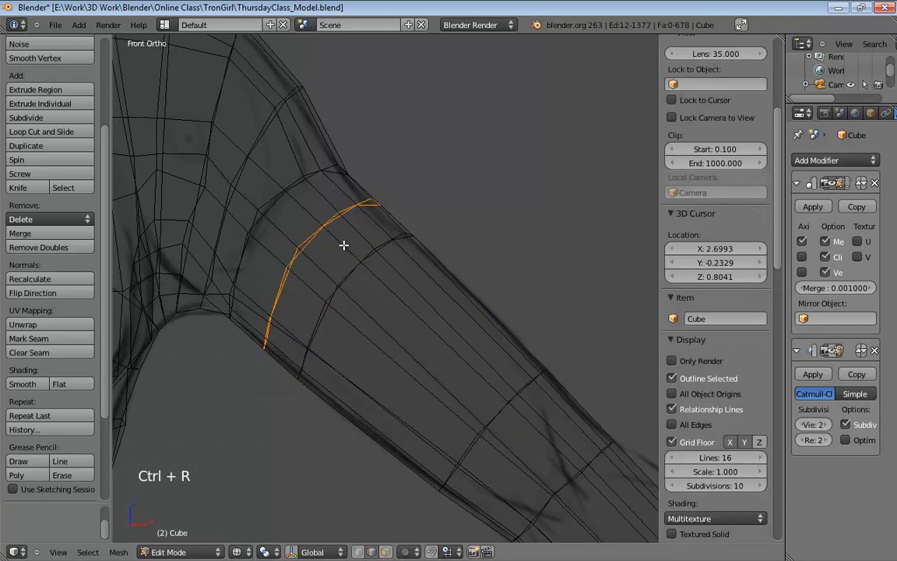
Step: Scale the new loop below the shoulder to about 0.933 and move it about -0.005 in X to fit the front reference
{"action": "key", "text": "s"}
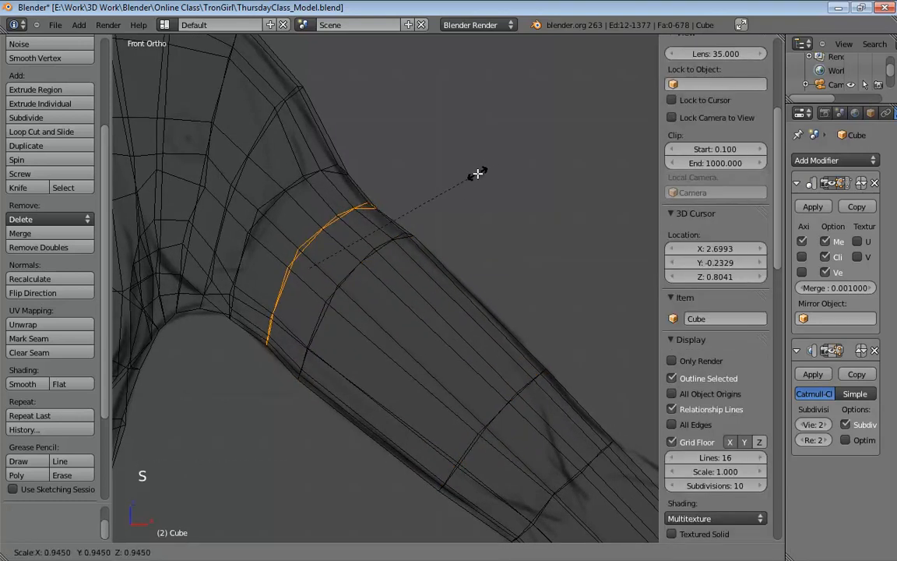
{"action": "left_click", "coordinate": [475, 175]}
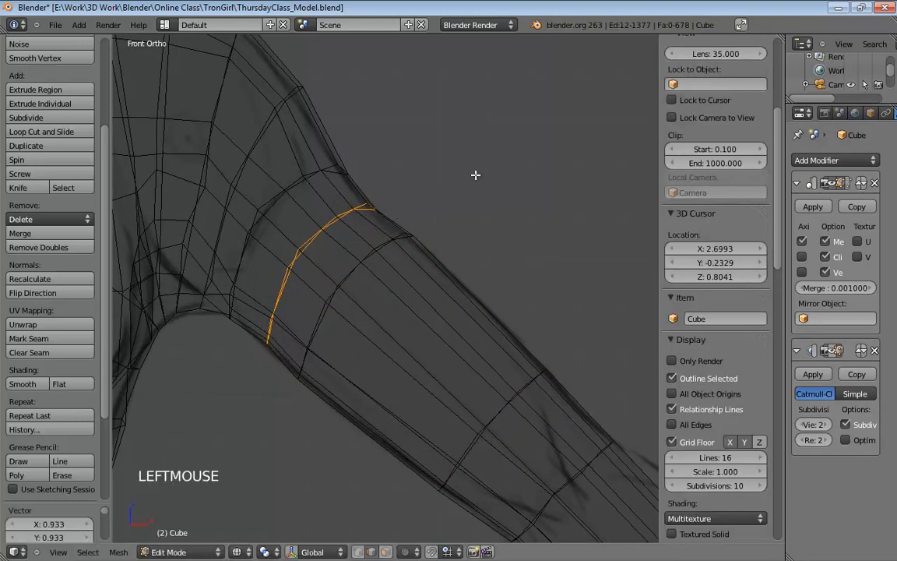
{"action": "key", "text": "g"}
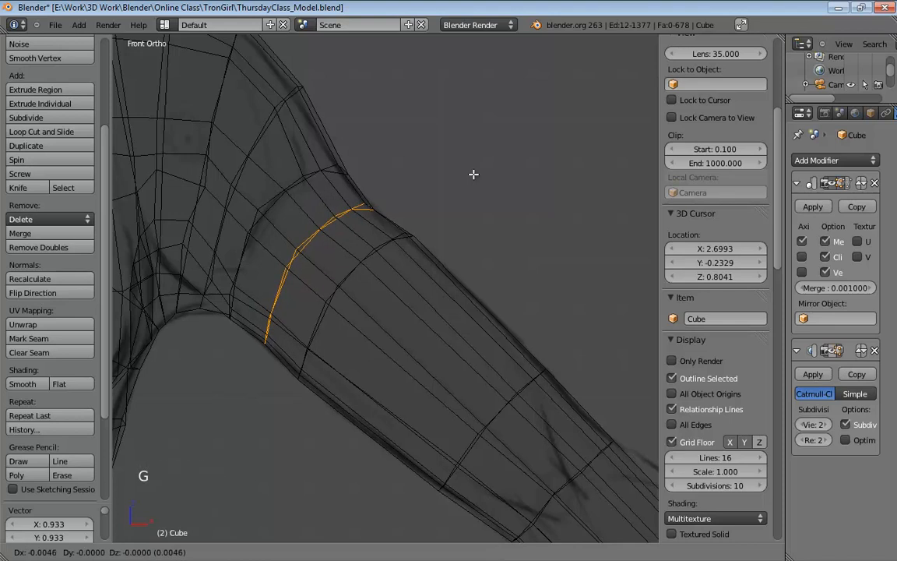
{"action": "left_click", "coordinate": [474, 175]}
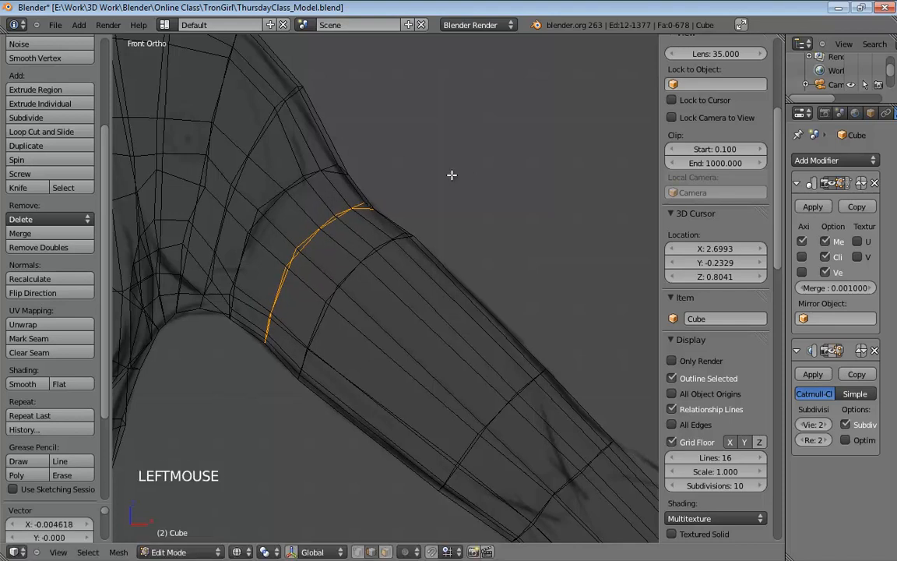
Step: In the right side view, move the loop below the shoulder about 0.006 in Y and scale it to about 1.05 along Y
{"action": "key", "text": "KP_6"}
{"action": "key", "text": "KP_3"}
{"action": "key", "text": "KP_3"}
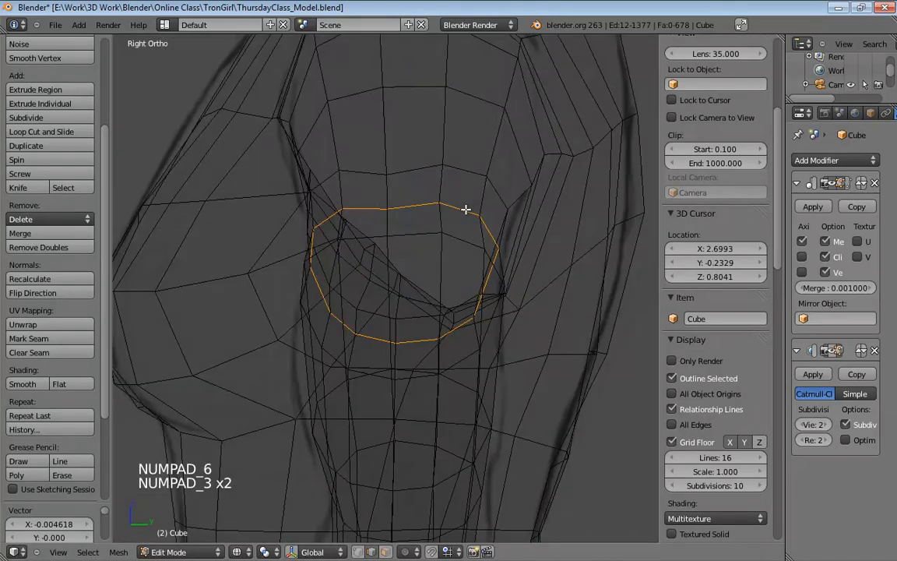
{"action": "key", "text": "KP_5"}
{"action": "key", "text": "KP_5"}
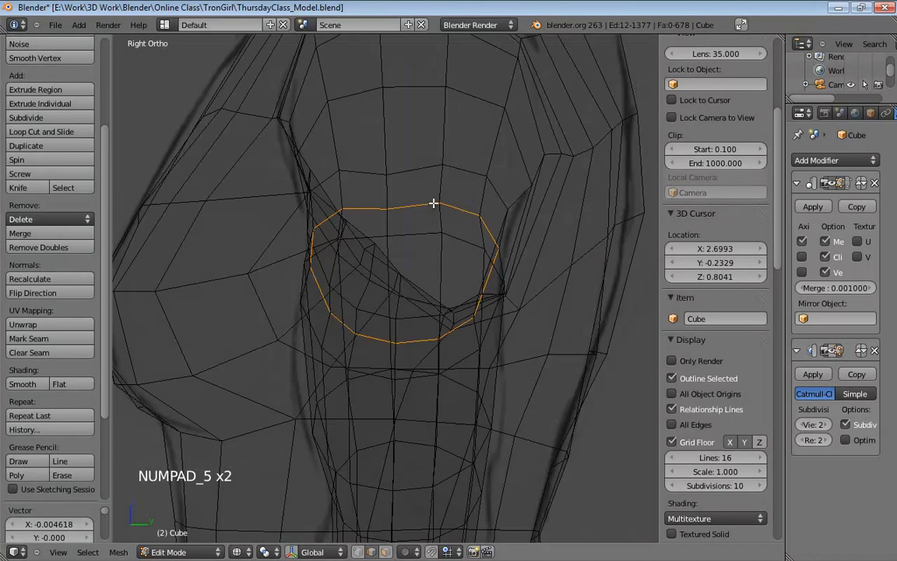
{"action": "key", "text": "g"}
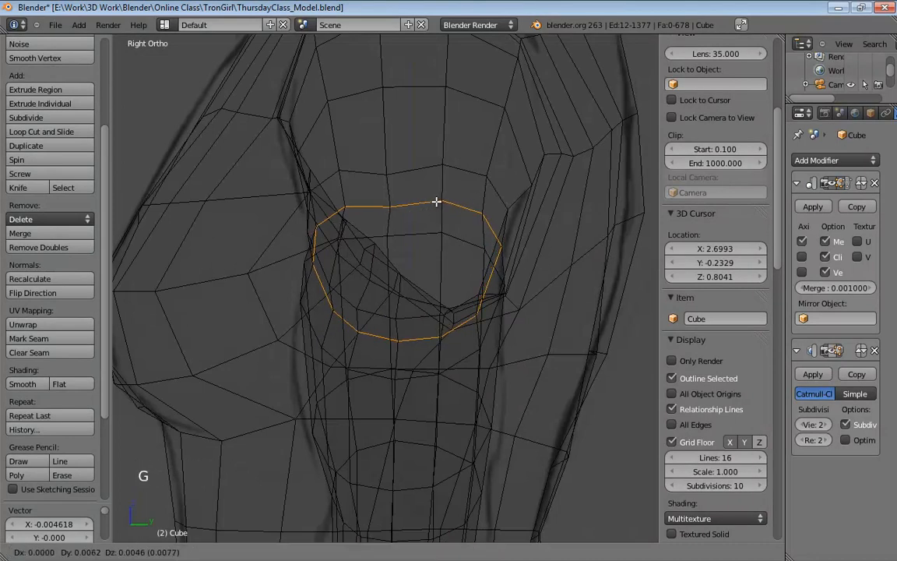
{"action": "left_click", "coordinate": [437, 201]}
{"action": "key", "text": "s"}
{"action": "key", "text": "s"}
{"action": "key", "text": "y"}
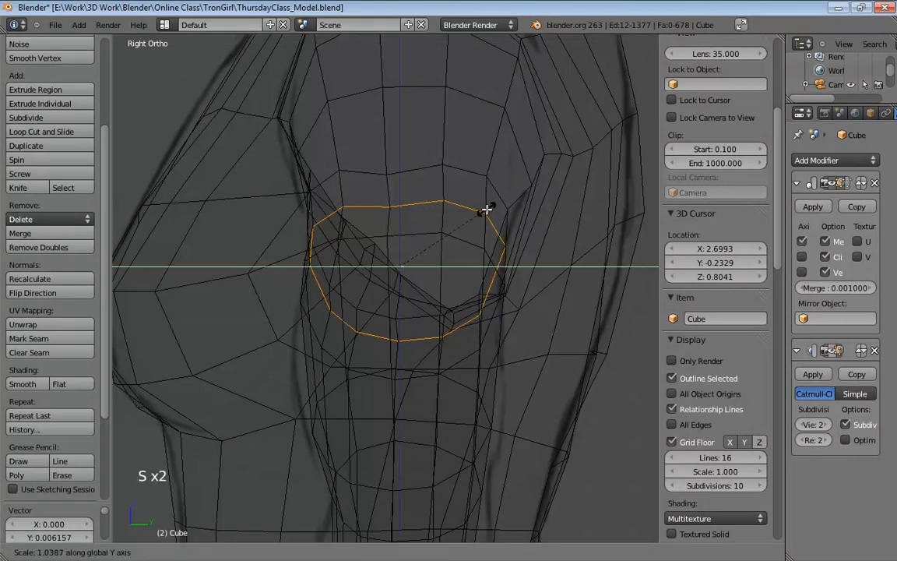
{"action": "left_click", "coordinate": [495, 234]}
{"action": "middle_click_drag", "start_coordinate": [496, 238], "coordinate": [499, 275], "text": "shift"}
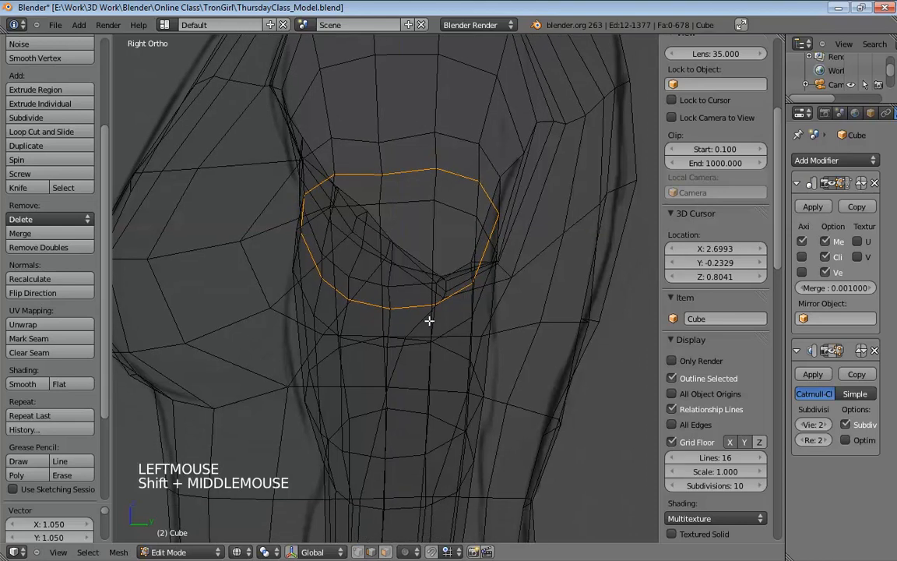
Step: Add a centred edge loop just above the elbow from the front view and scale it to about 0.966 in shaded view
{"action": "middle_click_drag", "start_coordinate": [371, 394], "coordinate": [434, 381]}
{"action": "key", "text": "KP_1"}
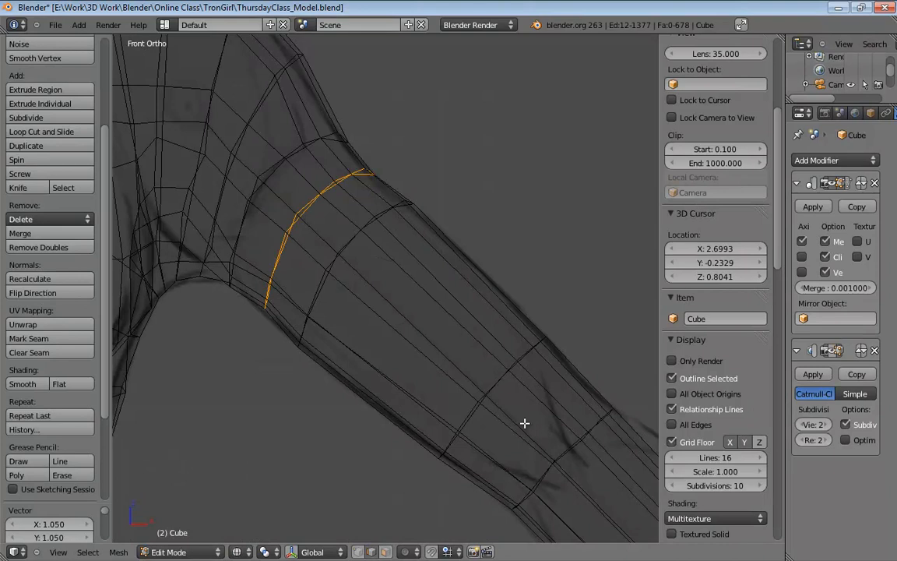
{"action": "key", "text": "ctrl+r"}
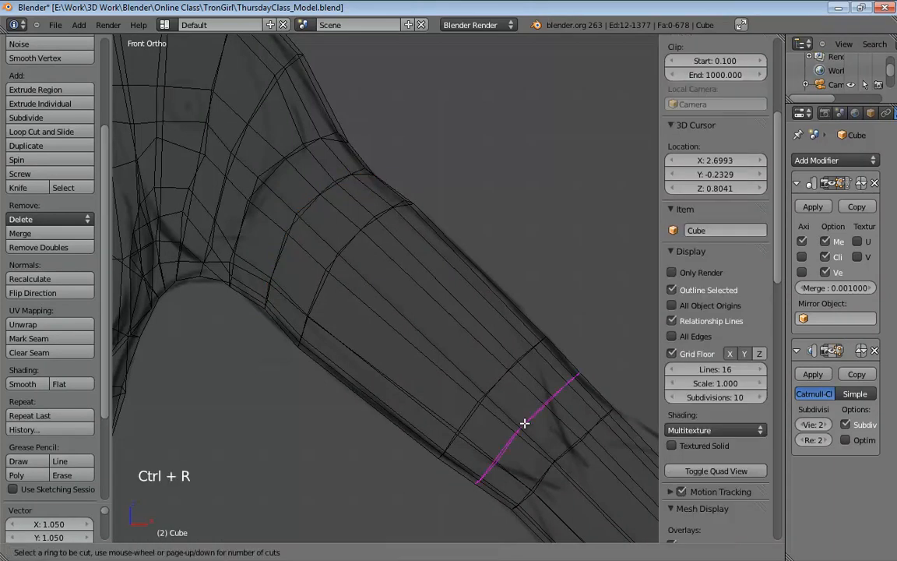
{"action": "left_click", "coordinate": [524, 422]}
{"action": "right_click", "coordinate": [525, 422]}
{"action": "mouse_move", "coordinate": [592, 376]}
{"action": "middle_mouse_down"}
{"action": "mouse_move", "coordinate": [535, 424]}
{"action": "mouse_move", "coordinate": [487, 446]}
{"action": "mouse_move", "coordinate": [474, 409]}
{"action": "mouse_move", "coordinate": [477, 336]}
{"action": "mouse_move", "coordinate": [562, 284]}
{"action": "mouse_move", "coordinate": [456, 346]}
{"action": "mouse_move", "coordinate": [392, 364]}
{"action": "mouse_move", "coordinate": [485, 345]}
{"action": "mouse_move", "coordinate": [517, 294]}
{"action": "mouse_move", "coordinate": [491, 275]}
{"action": "mouse_move", "coordinate": [477, 276]}
{"action": "mouse_move", "coordinate": [457, 340]}
{"action": "mouse_move", "coordinate": [433, 377]}
{"action": "mouse_move", "coordinate": [468, 367]}
{"action": "middle_mouse_up"}
{"action": "key", "text": "z"}
{"action": "key", "text": "s"}
{"action": "key", "text": "s"}
{"action": "left_click", "coordinate": [566, 273]}
Step: Select three front vertices of the loop just above the elbow and move them inward, about 0.013 in X and 0.026 in Y
{"action": "key", "text": "ctrl+Tab"}
{"action": "left_click", "coordinate": [432, 377]}
{"action": "left_click", "coordinate": [440, 385], "text": "shift"}
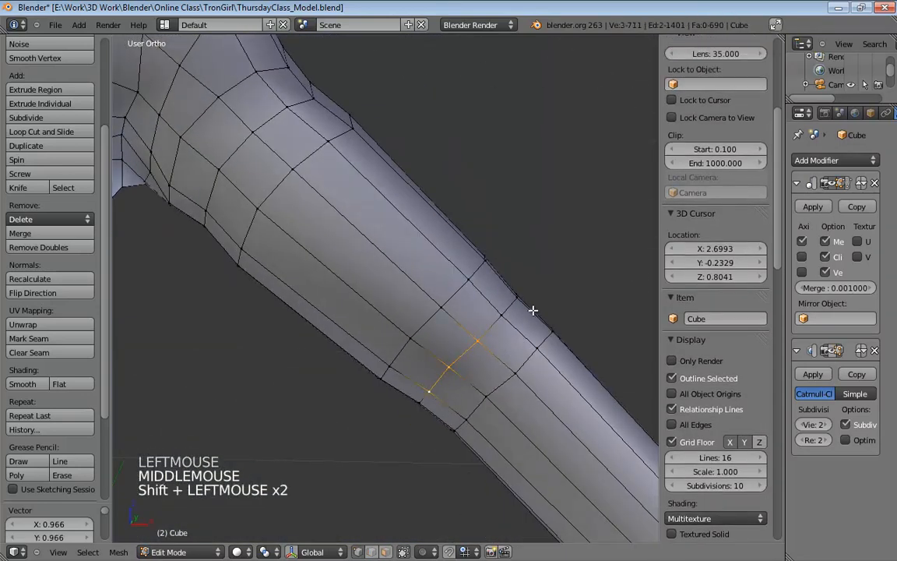
{"action": "middle_click_drag", "start_coordinate": [533, 309], "coordinate": [436, 354]}
{"action": "key", "text": "g"}
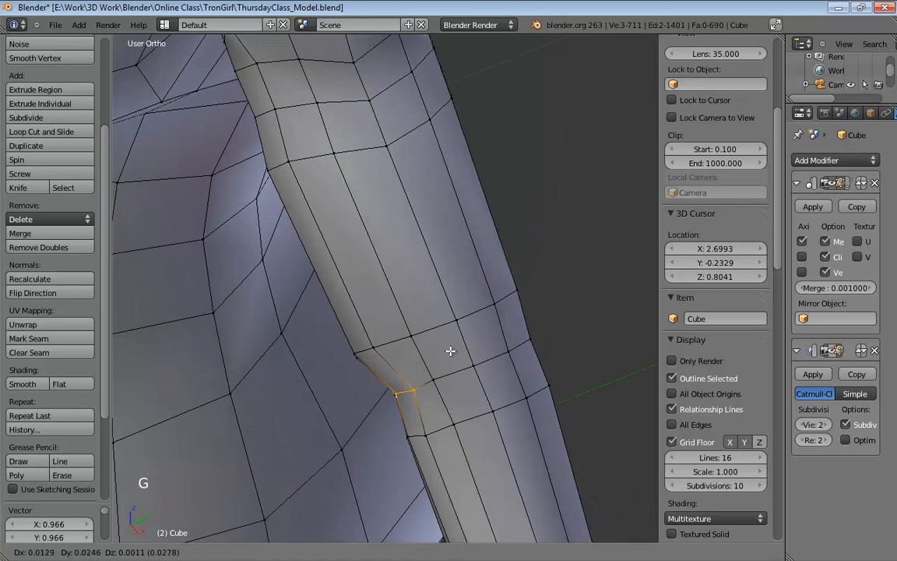
{"action": "left_click", "coordinate": [451, 351]}
Step: Nudge individual vertices around the front of the elbow loops to even out the surface
{"action": "left_click", "coordinate": [424, 433]}
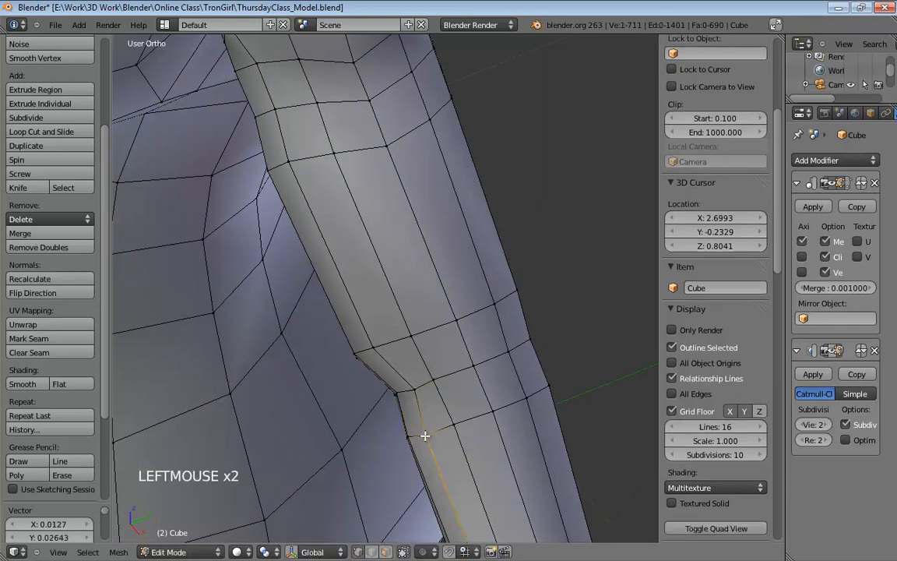
{"action": "left_click", "coordinate": [410, 432]}
{"action": "middle_click_drag", "start_coordinate": [414, 433], "coordinate": [377, 401]}
{"action": "left_click_drag", "start_coordinate": [389, 398], "coordinate": [383, 402]}
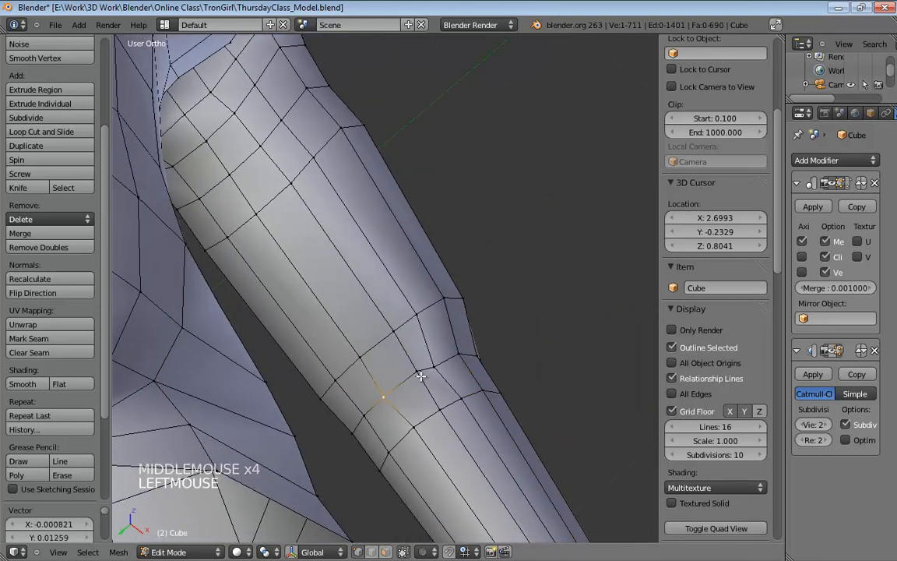
{"action": "left_click_drag", "start_coordinate": [421, 374], "coordinate": [408, 380]}
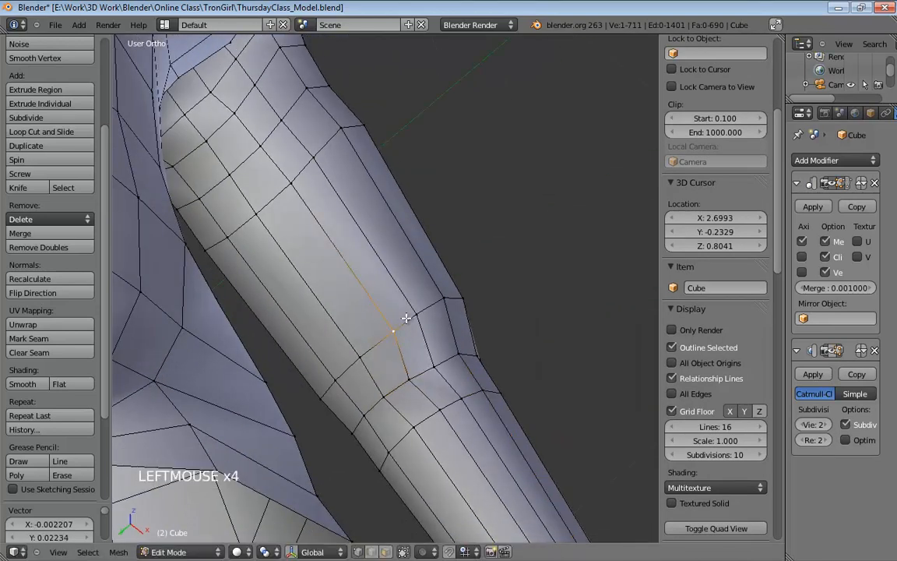
Step: Shift the front vertices of the lower upper-arm loop one by one towards the shoulder to curve the loop above the elbow
{"action": "middle_click_drag", "start_coordinate": [416, 309], "coordinate": [445, 301]}
{"action": "left_click", "coordinate": [426, 285]}
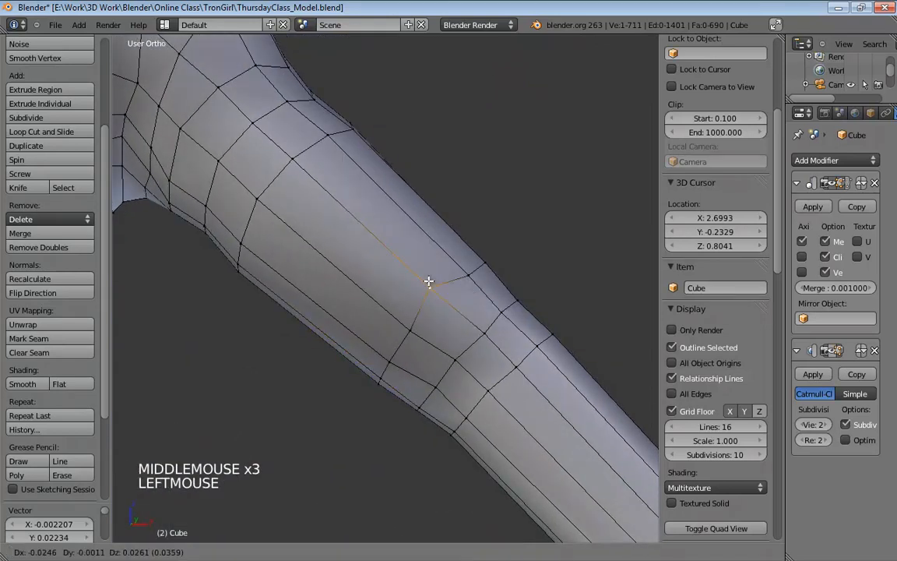
{"action": "left_click", "coordinate": [387, 313]}
{"action": "left_click", "coordinate": [379, 348]}
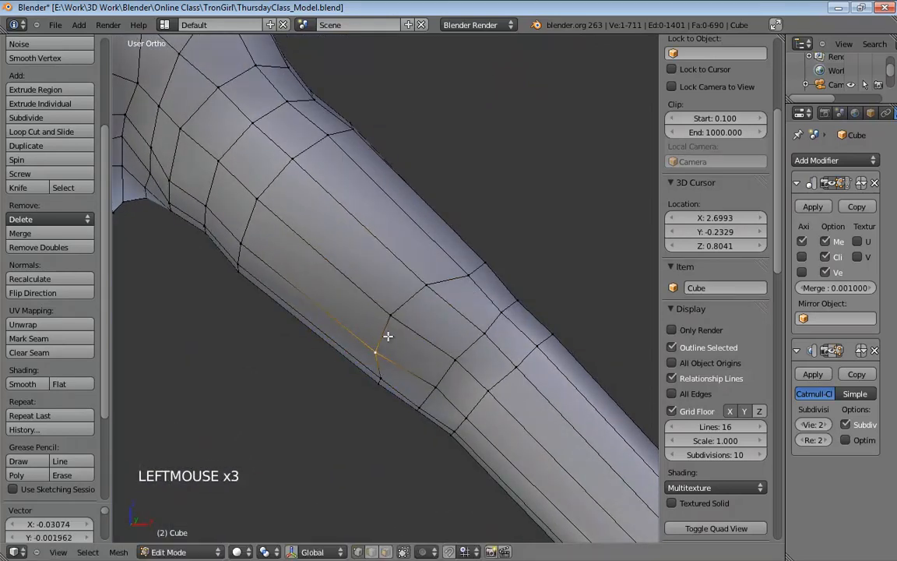
{"action": "left_click", "coordinate": [459, 265]}
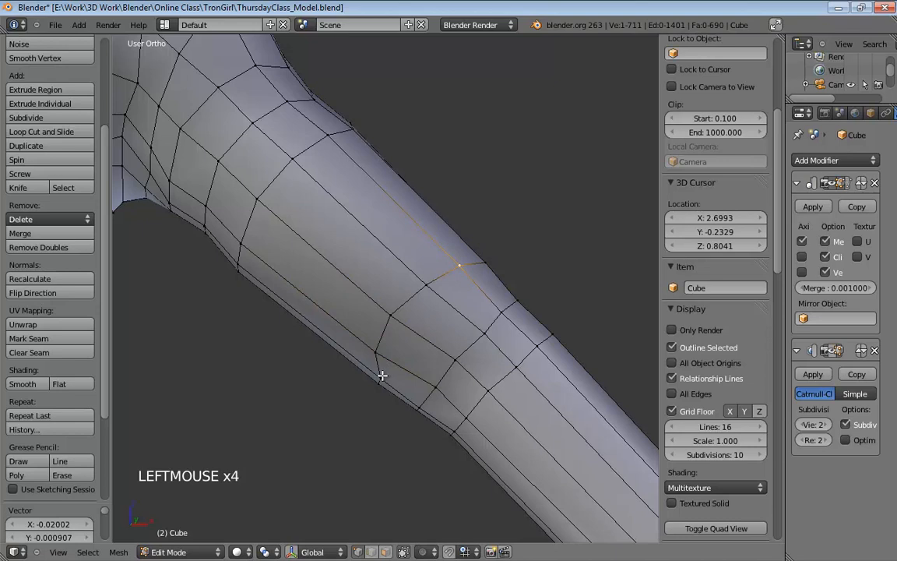
{"action": "left_click", "coordinate": [382, 375]}
Step: Add an edge loop around the middle of the upper arm and show it in the right side wireframe view
{"action": "middle_click_drag", "start_coordinate": [368, 365], "coordinate": [509, 276]}
{"action": "key", "text": "ctrl+r"}
{"action": "left_click", "coordinate": [452, 241]}
{"action": "key", "text": "KP_3"}
{"action": "key", "text": "z"}
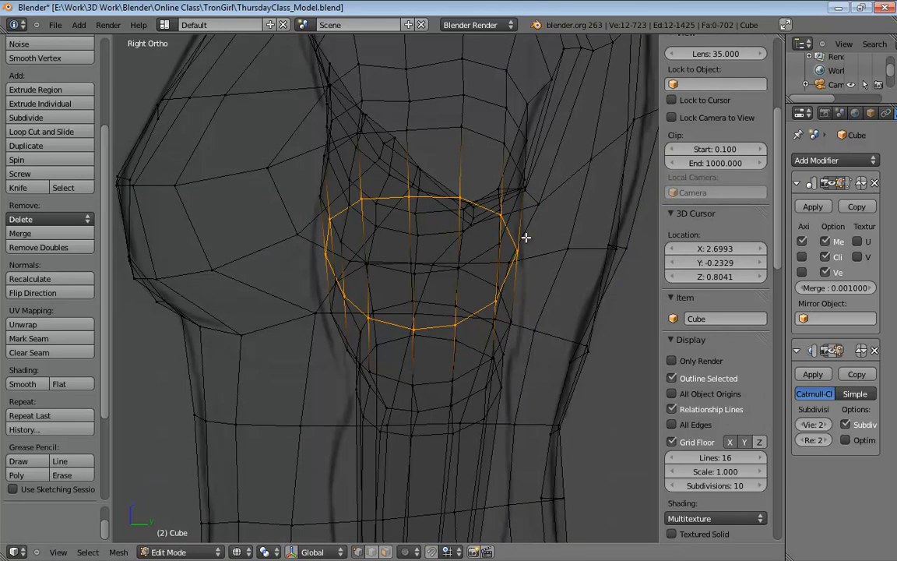
Step: Scale the mid-upper-arm loop to about 1.075 along Y and move it about -0.008 in Y to fit the side reference
{"action": "key", "text": "s"}
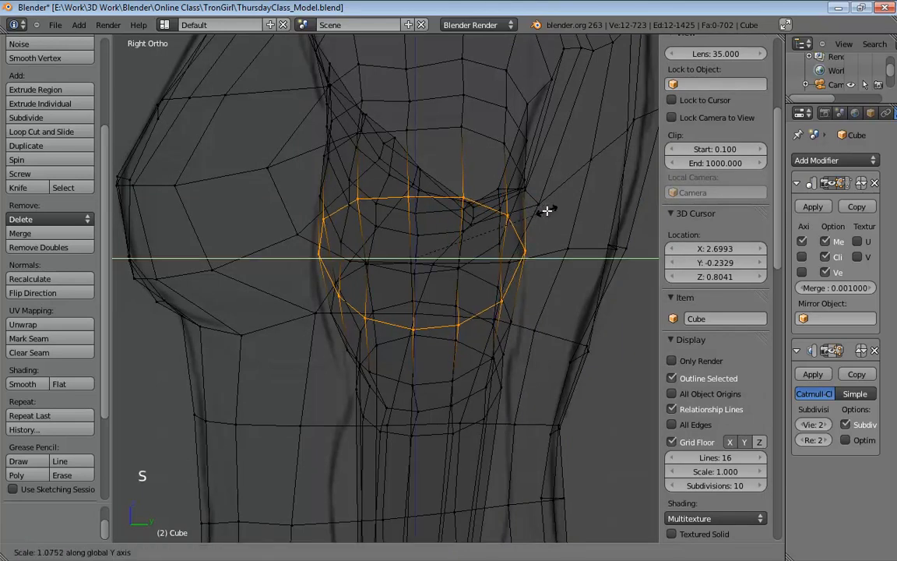
{"action": "left_click", "coordinate": [547, 210]}
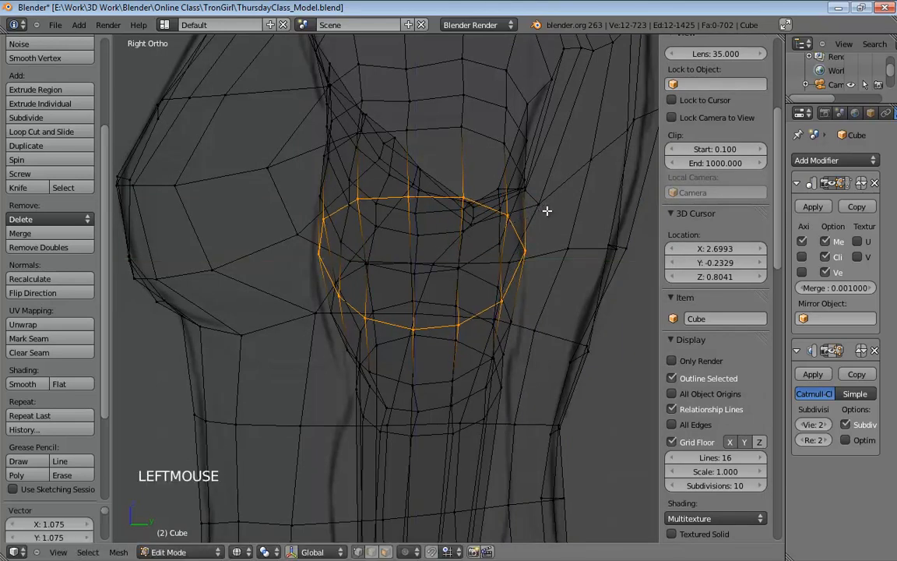
{"action": "key", "text": "g"}
{"action": "key", "text": "y"}
{"action": "left_click", "coordinate": [543, 210]}
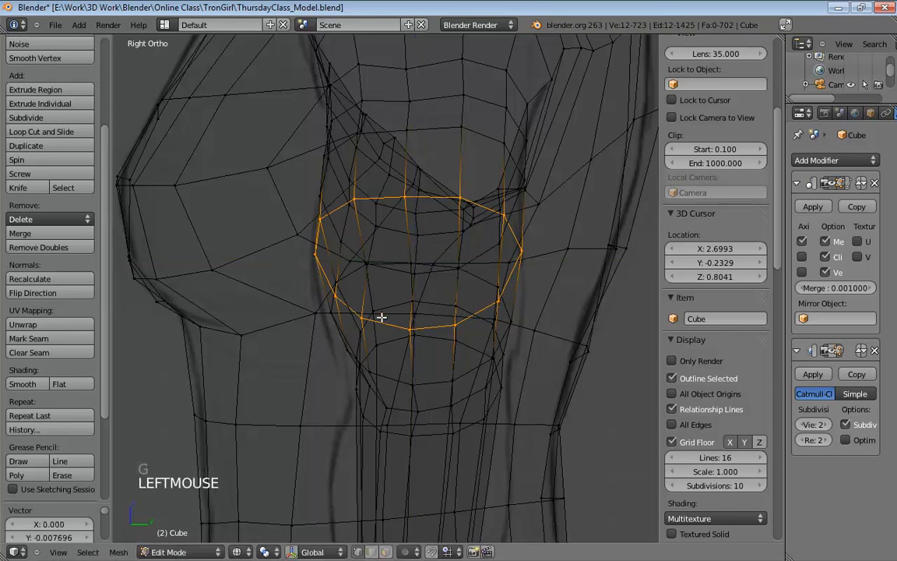
Step: Turn on proportional editing and widen the loop above the elbow to the side reference, moving its front vertex about -0.037 and back vertex about 0.023 in Y
{"action": "left_click", "coordinate": [332, 310]}
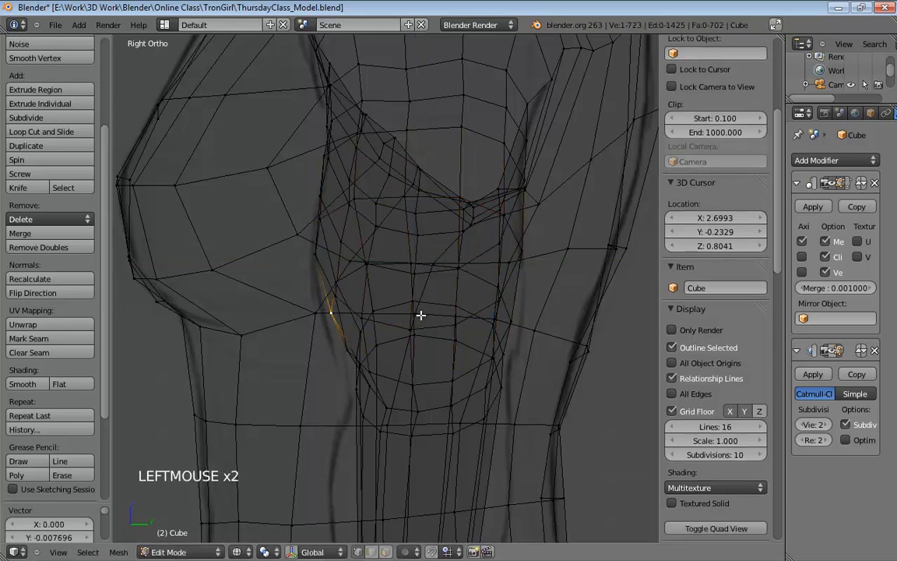
{"action": "left_click", "coordinate": [355, 360]}
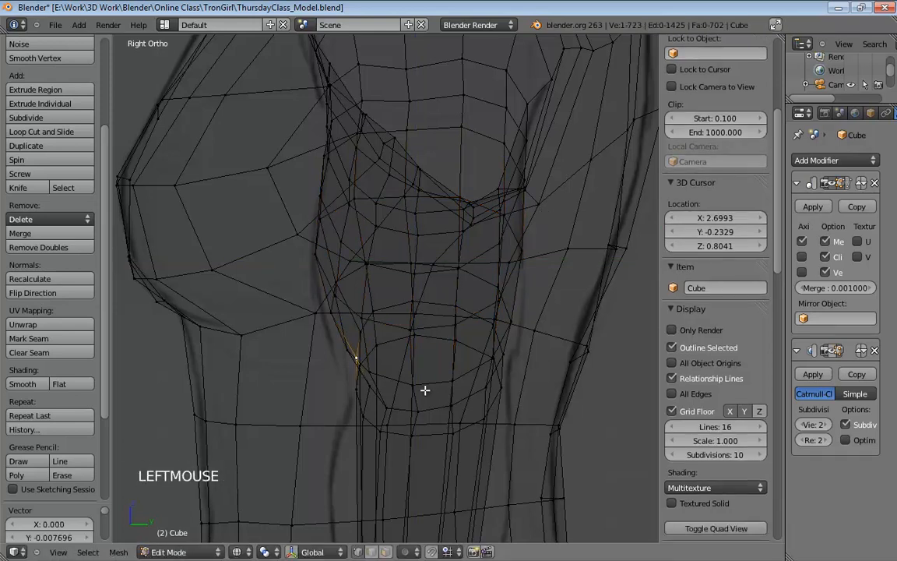
{"action": "key", "text": "g"}
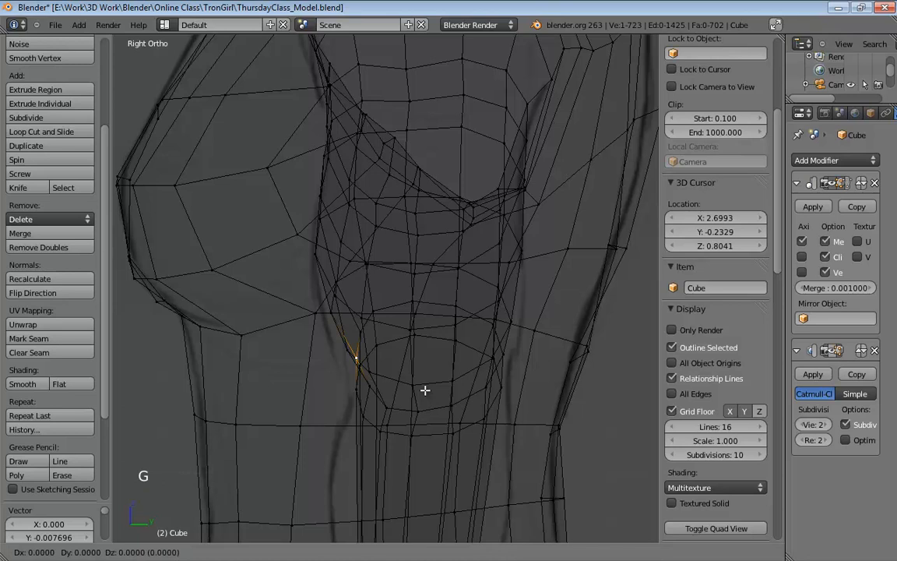
{"action": "right_click", "coordinate": [419, 388]}
{"action": "key", "text": "o"}
{"action": "key", "text": "o"}
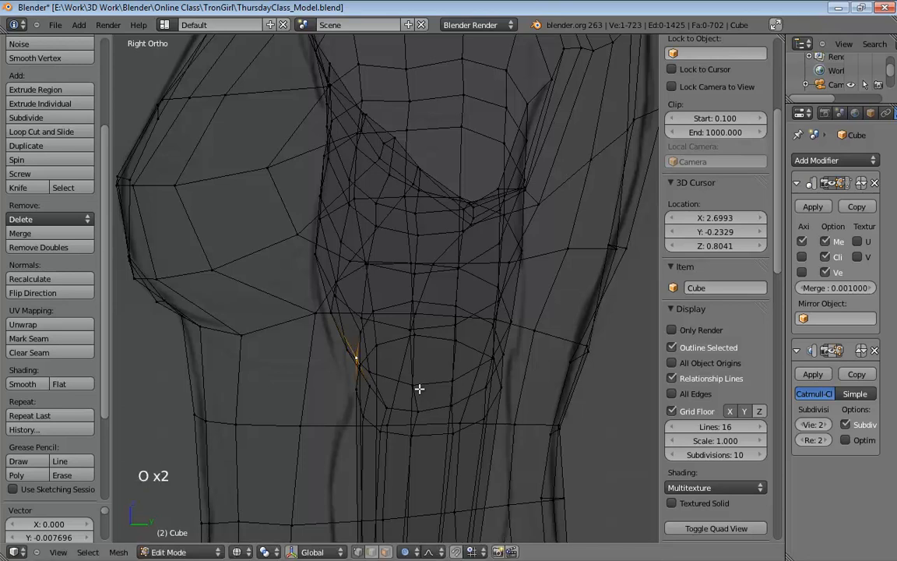
{"action": "key", "text": "g"}
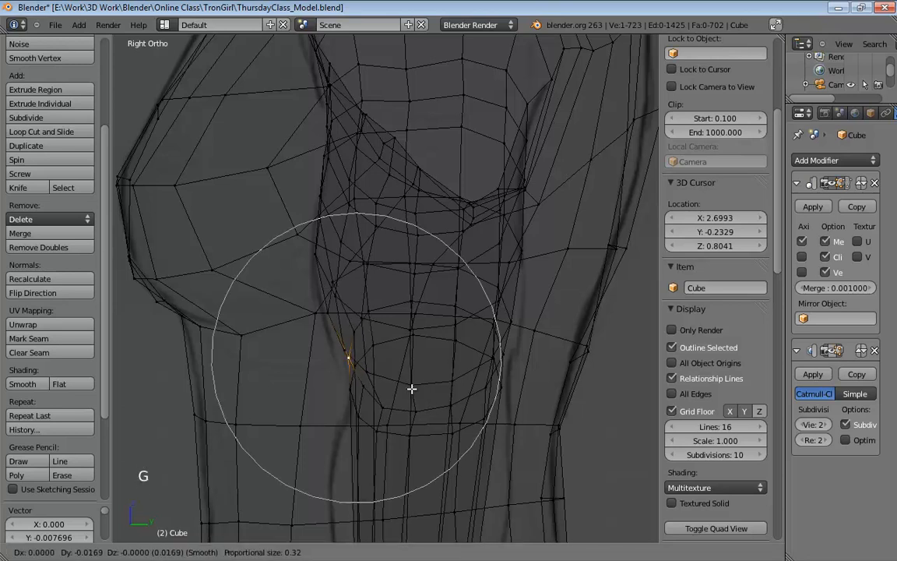
{"action": "left_click", "coordinate": [403, 388]}
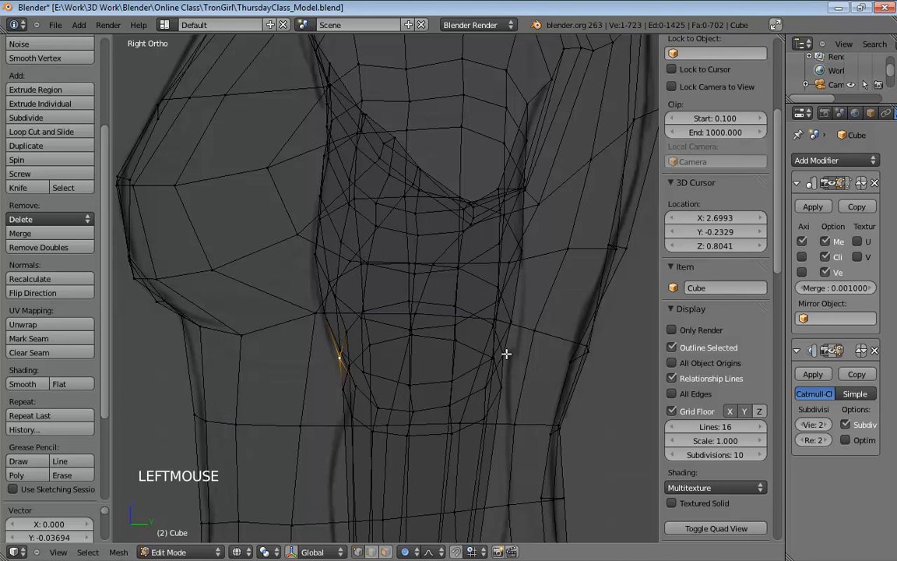
{"action": "key", "text": "g"}
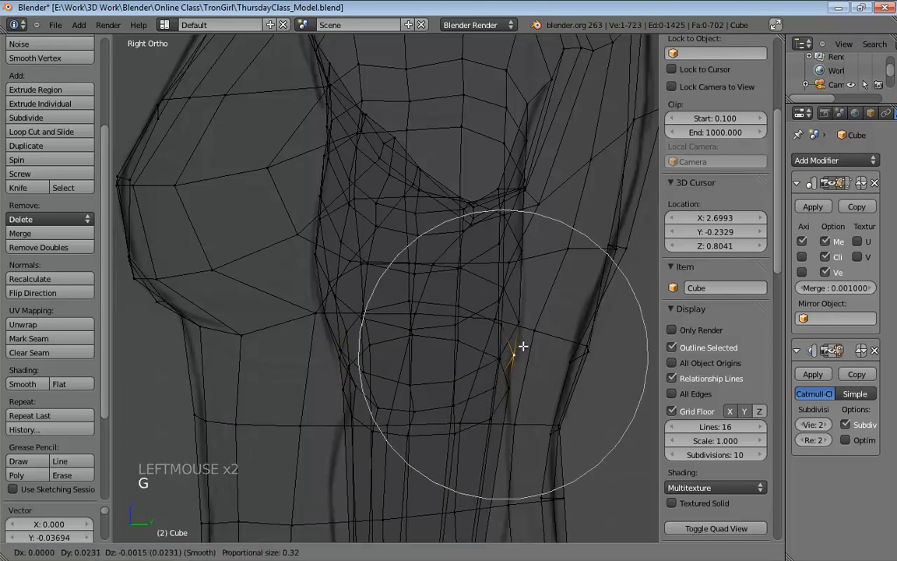
{"action": "left_click", "coordinate": [515, 344]}
Step: In the front wireframe view, move the underside vertex of the elbow loop onto the reference outline with proportional editing
{"action": "middle_click_drag", "start_coordinate": [430, 267], "coordinate": [550, 250]}
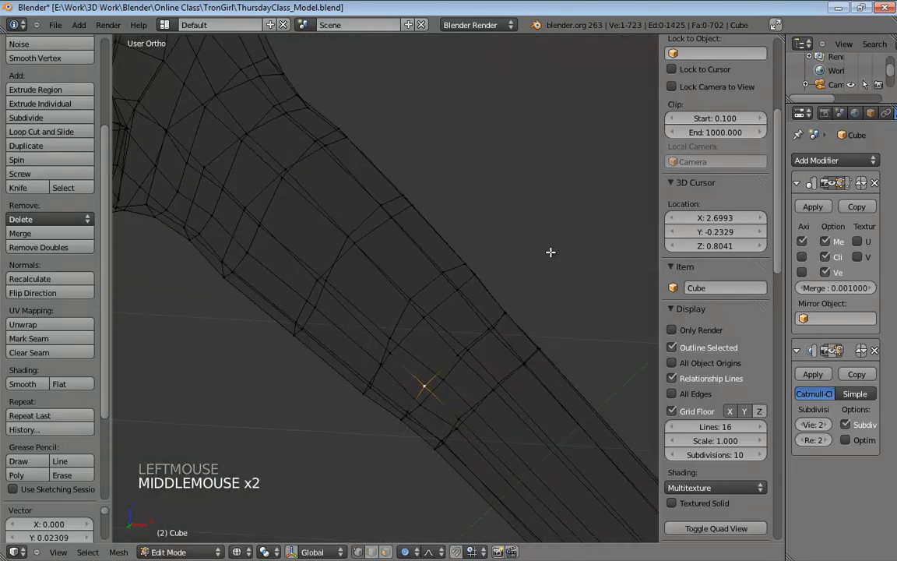
{"action": "key", "text": "KP_1"}
{"action": "key", "text": "KP_5"}
{"action": "key", "text": "KP_5"}
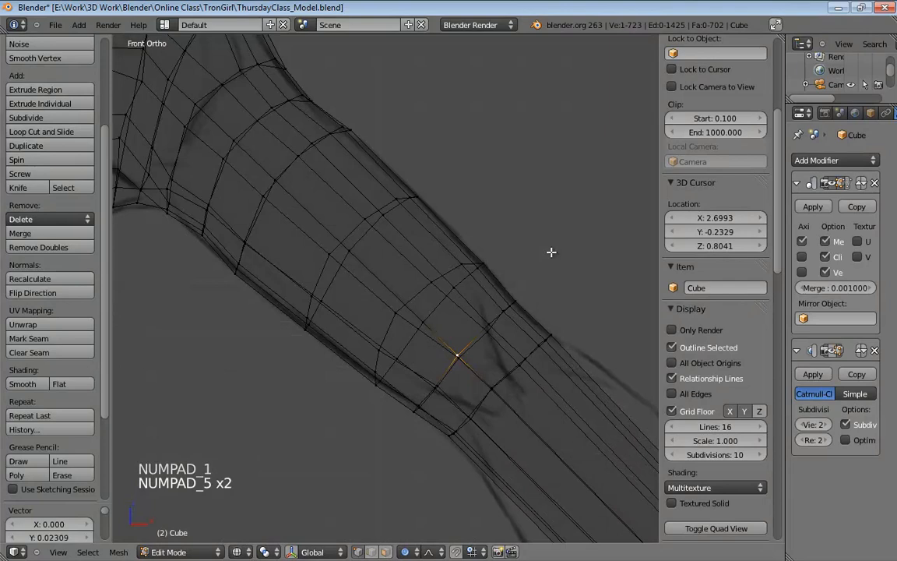
{"action": "left_click", "coordinate": [442, 437]}
{"action": "key", "text": "g"}
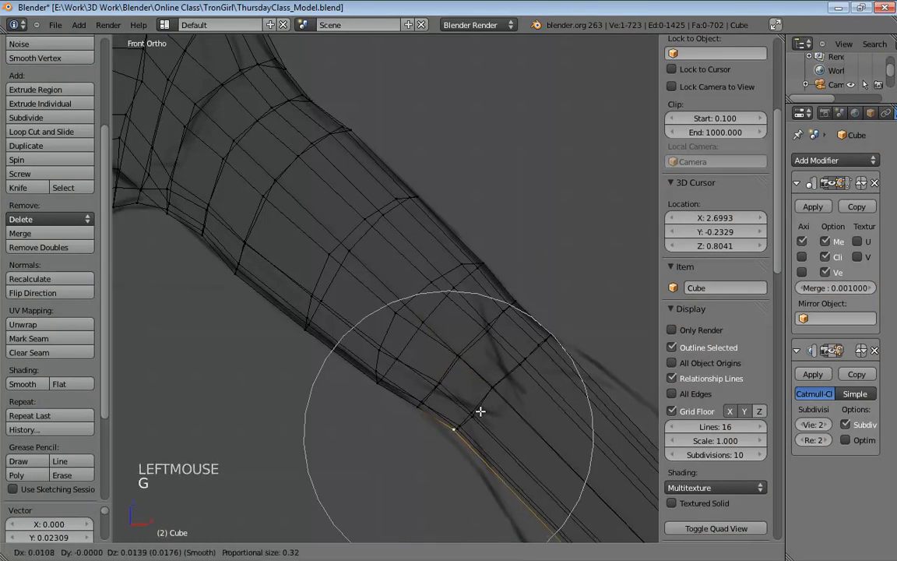
{"action": "left_click", "coordinate": [477, 411]}
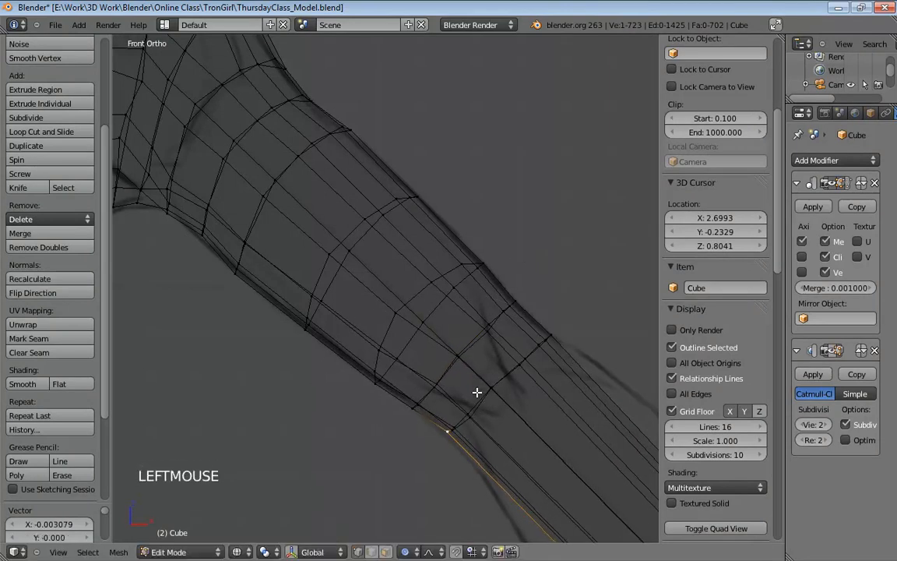
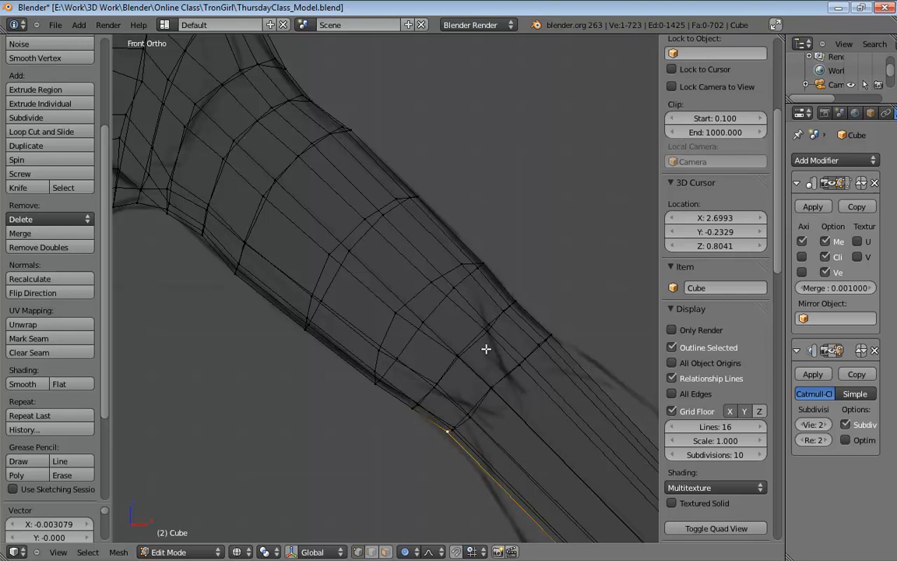
Step: Turn off proportional editing and nudge individual vertices of the two elbow loops in the front view to even their spacing
{"action": "key", "text": "o"}
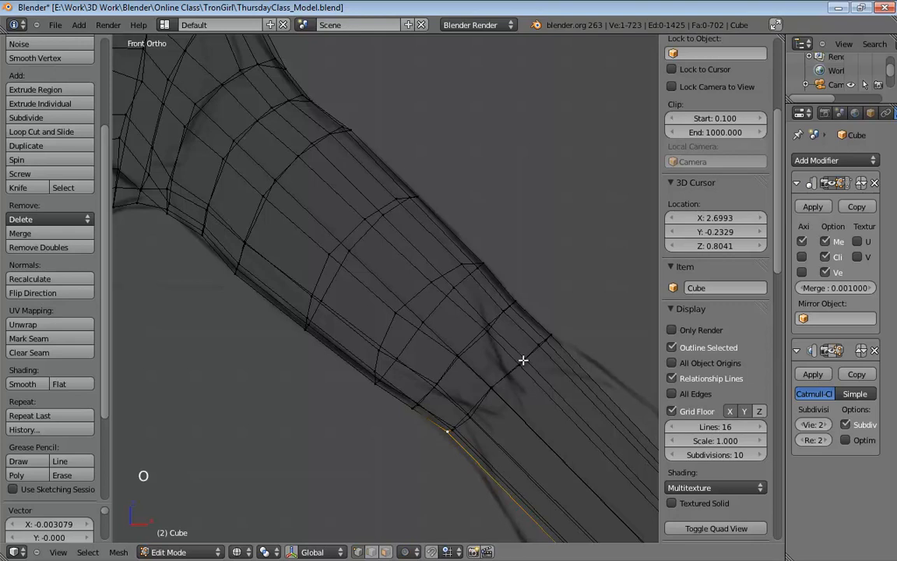
{"action": "key", "text": "z"}
{"action": "left_click", "coordinate": [471, 411]}
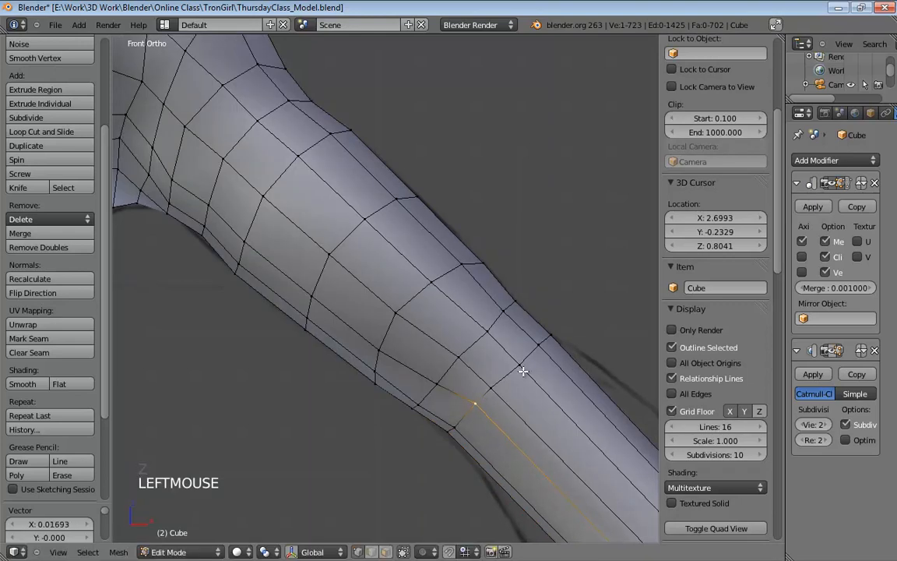
{"action": "left_click", "coordinate": [506, 378]}
{"action": "key", "text": "z"}
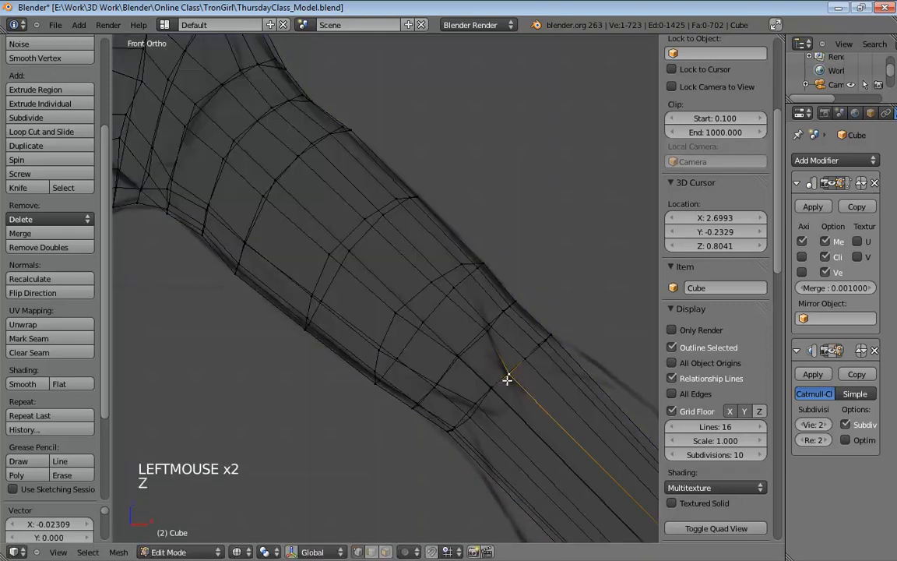
{"action": "left_click", "coordinate": [435, 383]}
{"action": "left_click", "coordinate": [485, 331]}
{"action": "left_click", "coordinate": [460, 360]}
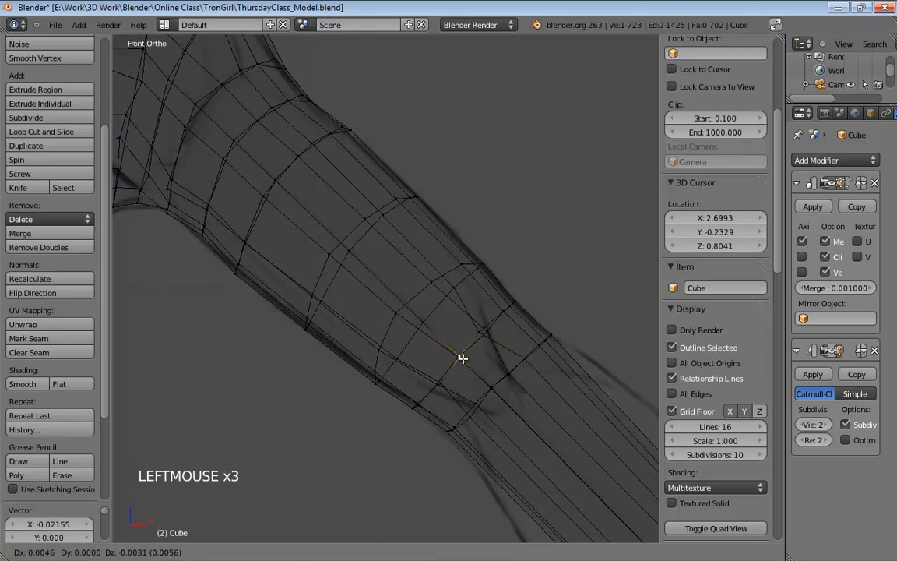
{"action": "left_click", "coordinate": [501, 316]}
{"action": "left_click", "coordinate": [506, 310]}
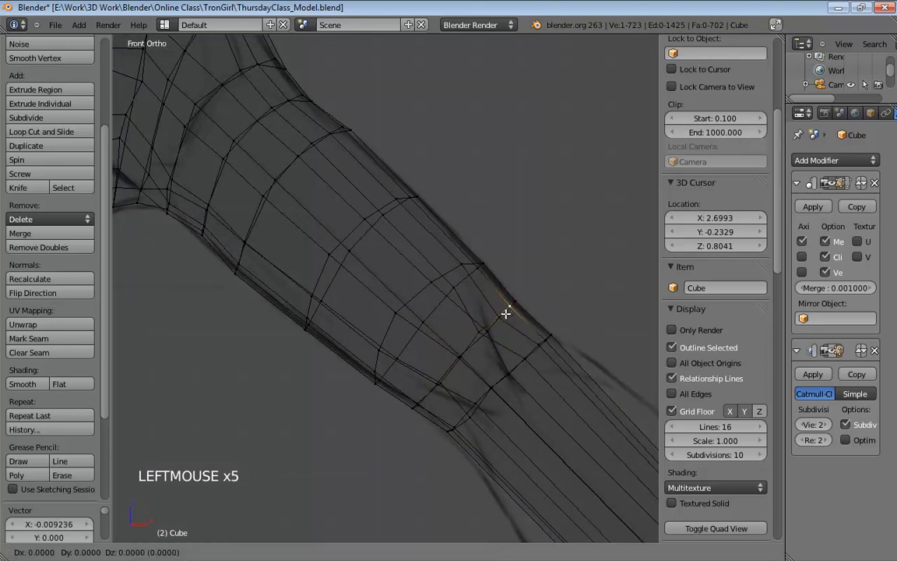
Step: Adjust individual vertices of the elbow and lower upper-arm loops in solid shading, working from several angles
{"action": "mouse_move", "coordinate": [528, 349]}
{"action": "middle_mouse_down"}
{"action": "mouse_move", "coordinate": [450, 415]}
{"action": "mouse_move", "coordinate": [435, 375]}
{"action": "mouse_move", "coordinate": [467, 380]}
{"action": "mouse_move", "coordinate": [530, 348]}
{"action": "mouse_move", "coordinate": [462, 418]}
{"action": "mouse_move", "coordinate": [492, 426]}
{"action": "mouse_move", "coordinate": [489, 376]}
{"action": "mouse_move", "coordinate": [525, 330]}
{"action": "mouse_move", "coordinate": [464, 342]}
{"action": "mouse_move", "coordinate": [354, 444]}
{"action": "mouse_move", "coordinate": [354, 421]}
{"action": "middle_mouse_up"}
{"action": "left_click", "coordinate": [515, 360]}
{"action": "key", "text": "z"}
{"action": "left_click", "coordinate": [458, 425]}
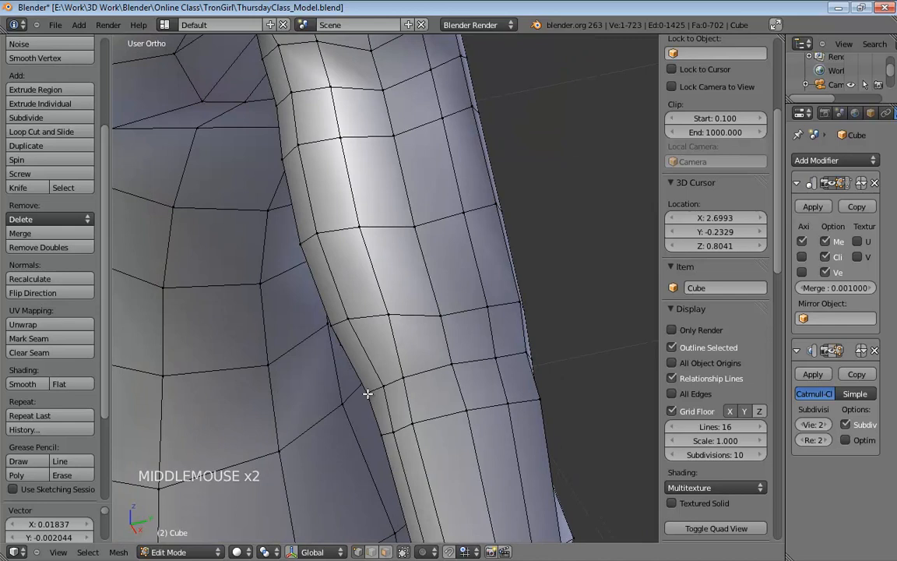
{"action": "left_click", "coordinate": [335, 320]}
{"action": "middle_click_drag", "start_coordinate": [343, 323], "coordinate": [514, 217]}
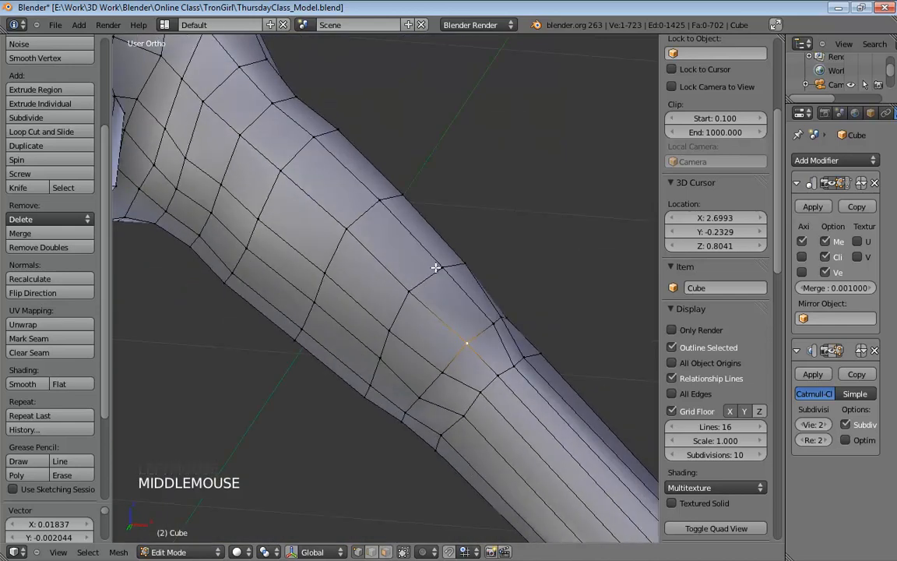
{"action": "left_click", "coordinate": [459, 265]}
{"action": "middle_click_drag", "start_coordinate": [450, 260], "coordinate": [437, 314]}
{"action": "left_click", "coordinate": [408, 313]}
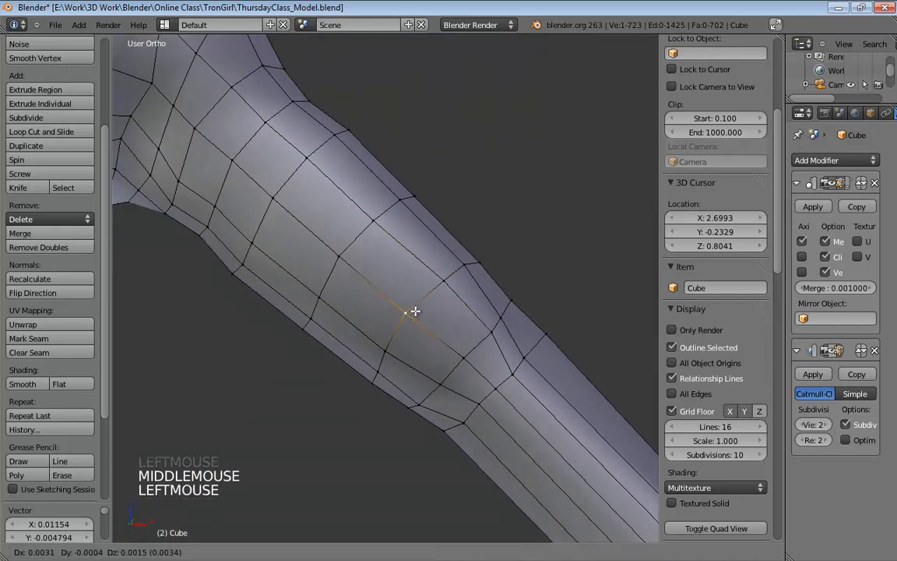
Step: Nudge the front vertices of the upper-arm loops just below the shoulder to smooth the edge flow out of the armpit
{"action": "left_click", "coordinate": [309, 320]}
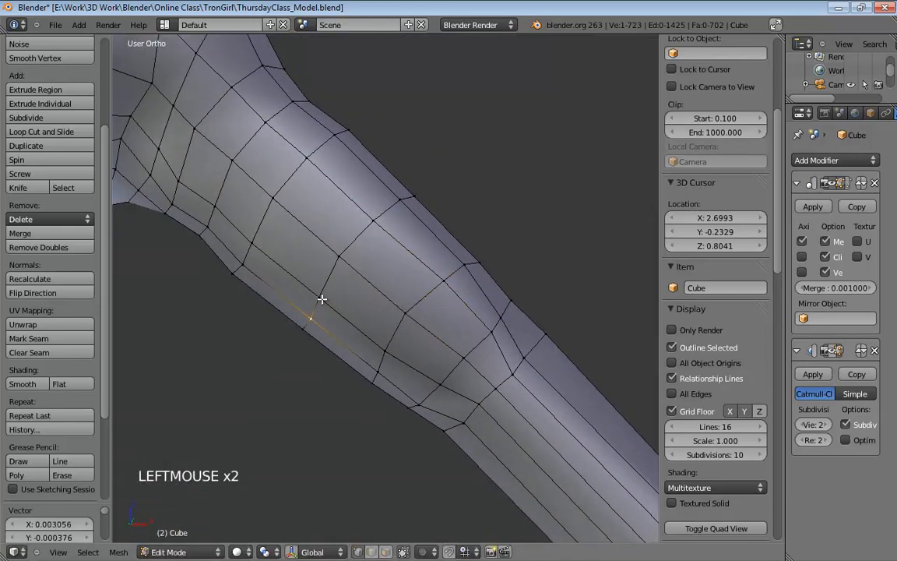
{"action": "left_click", "coordinate": [318, 296]}
{"action": "middle_click_drag", "start_coordinate": [357, 196], "coordinate": [403, 311], "text": "shift"}
{"action": "left_click_drag", "start_coordinate": [315, 308], "coordinate": [335, 294]}
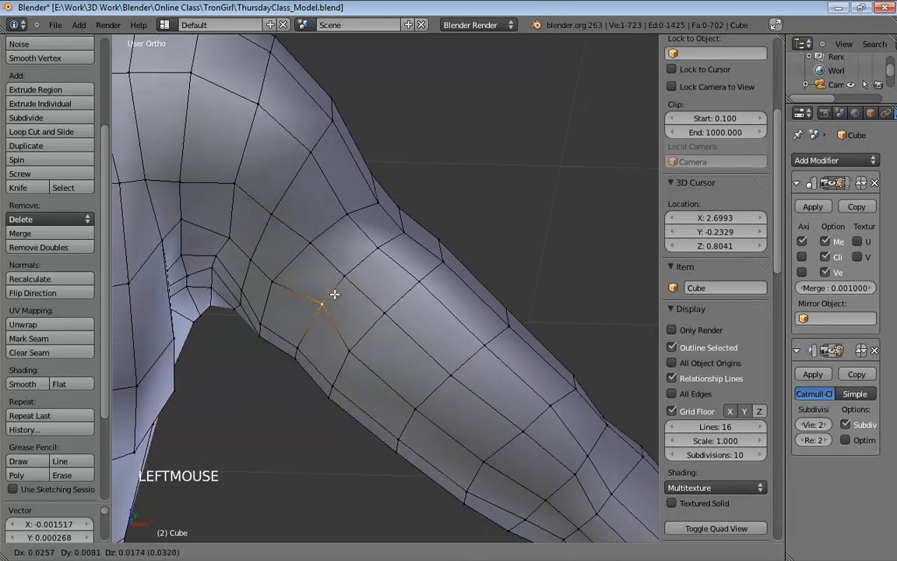
{"action": "left_click", "coordinate": [371, 250]}
{"action": "left_click", "coordinate": [353, 334]}
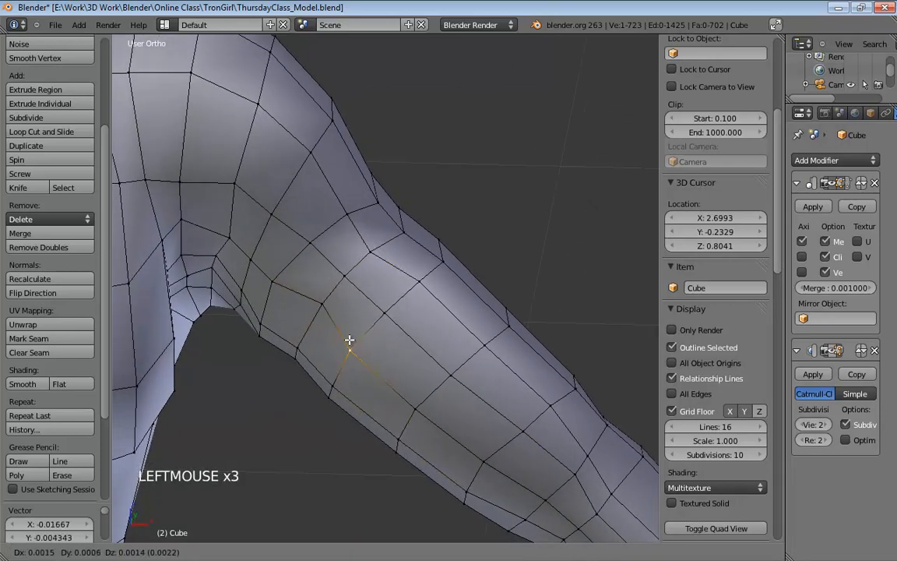
{"action": "left_click", "coordinate": [415, 286]}
{"action": "left_click_drag", "start_coordinate": [286, 278], "coordinate": [324, 298]}
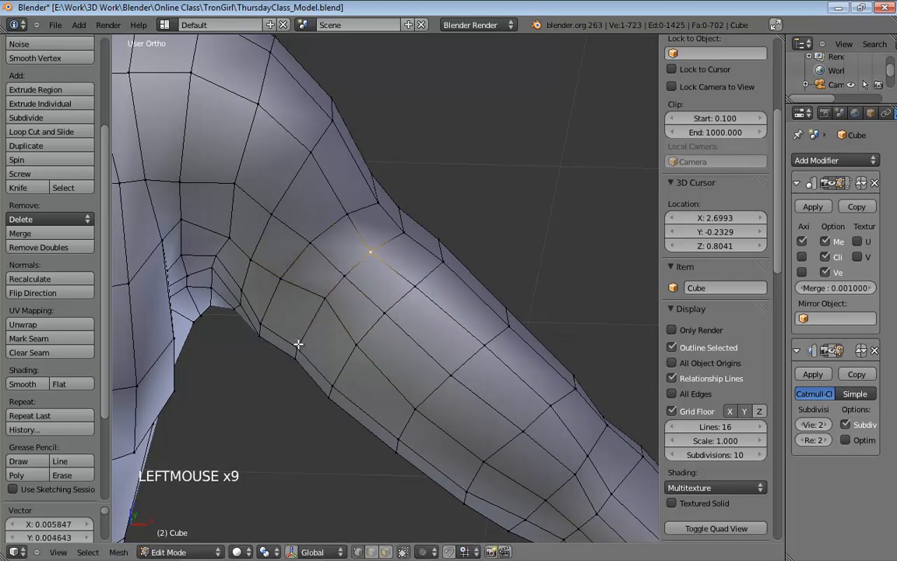
Step: Shift the vertices at the armpit end of the upper-arm loops to even out the transition into the shoulder
{"action": "left_click_drag", "start_coordinate": [298, 344], "coordinate": [305, 330]}
{"action": "left_click_drag", "start_coordinate": [297, 351], "coordinate": [268, 315]}
{"action": "middle_click_drag", "start_coordinate": [266, 326], "coordinate": [346, 347]}
{"action": "middle_click_drag", "start_coordinate": [527, 320], "coordinate": [239, 282]}
{"action": "left_click", "coordinate": [246, 310]}
{"action": "left_click_drag", "start_coordinate": [241, 274], "coordinate": [278, 261]}
{"action": "middle_click_drag", "start_coordinate": [314, 252], "coordinate": [348, 212]}
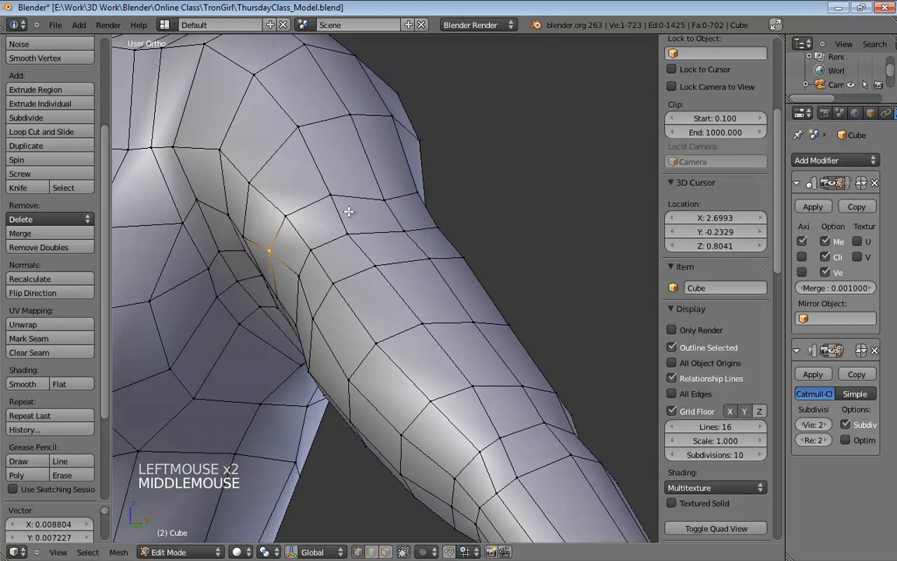
Step: Reposition individual vertices along the front of the upper arm to even out the surface between shoulder and elbow
{"action": "scroll", "coordinate": [385, 290], "scroll_direction": "down", "scroll_amount": 2}
{"action": "middle_click_drag", "start_coordinate": [386, 291], "coordinate": [418, 297]}
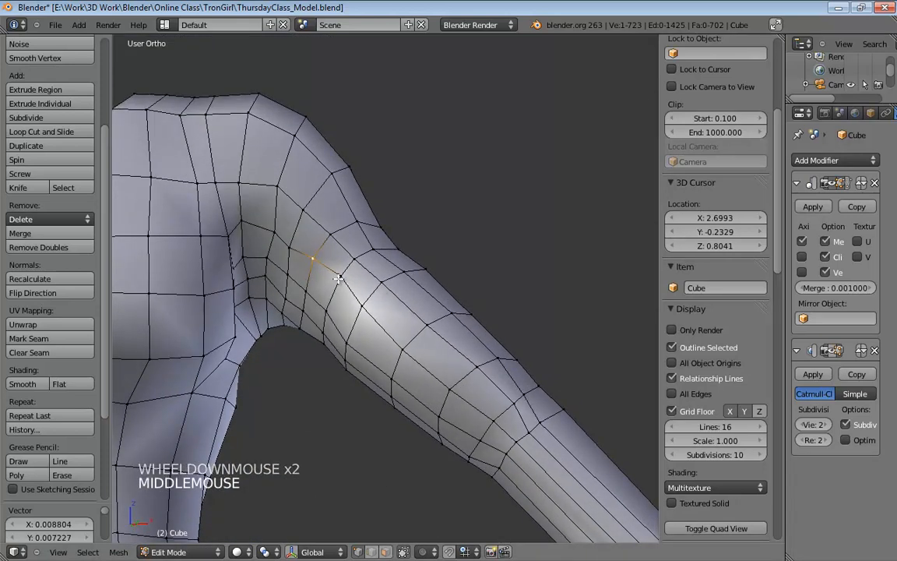
{"action": "middle_click_drag", "start_coordinate": [349, 298], "coordinate": [389, 283]}
{"action": "left_click_drag", "start_coordinate": [345, 285], "coordinate": [354, 279]}
{"action": "left_click_drag", "start_coordinate": [372, 311], "coordinate": [376, 303]}
{"action": "left_click", "coordinate": [415, 353]}
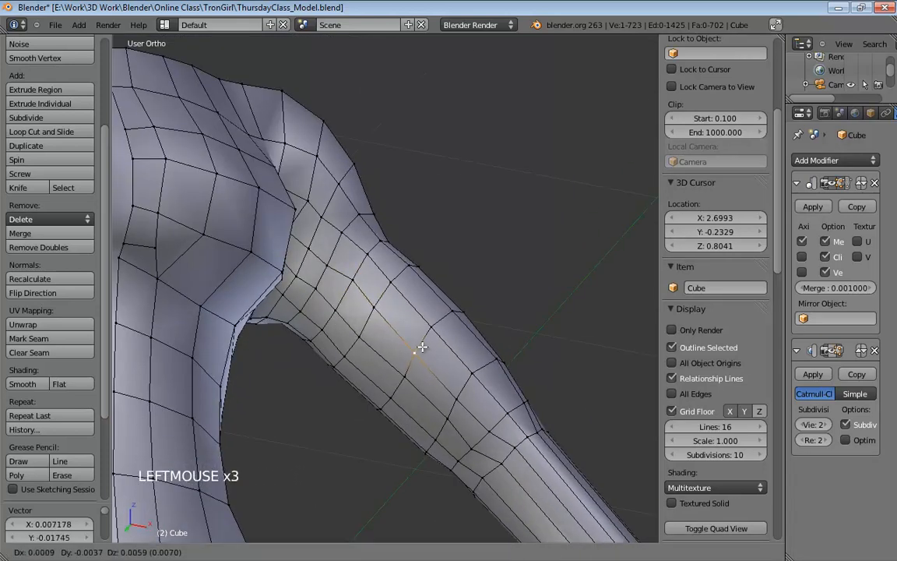
{"action": "middle_click_drag", "start_coordinate": [415, 354], "coordinate": [417, 320]}
{"action": "left_click", "coordinate": [471, 269]}
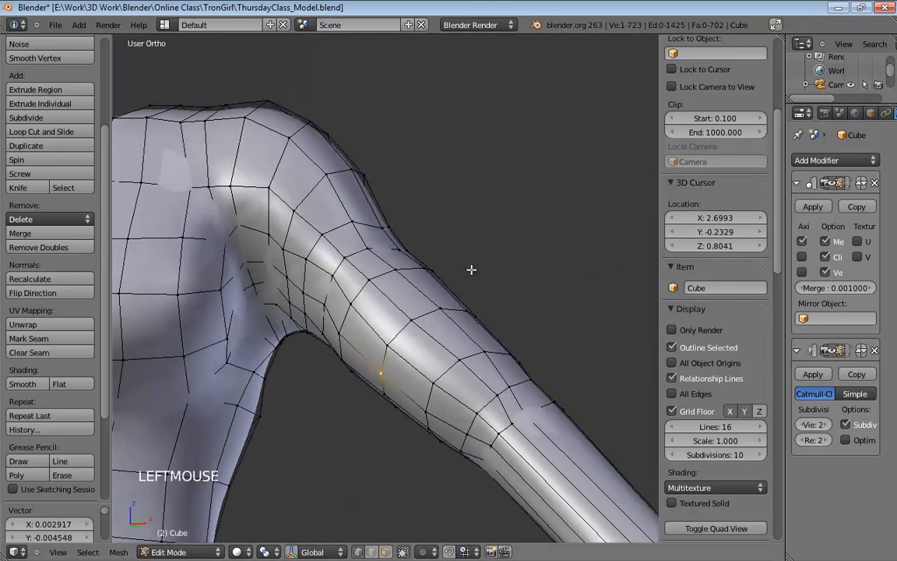
Step: Preview the smoothed arm and push the back vertices of the mid-upper-arm loop outward by about 0.01 in Y
{"action": "middle_click_drag", "start_coordinate": [470, 269], "coordinate": [426, 271]}
{"action": "key", "text": "Tab"}
{"action": "key", "text": "Tab"}
{"action": "middle_click_drag", "start_coordinate": [441, 331], "coordinate": [453, 302]}
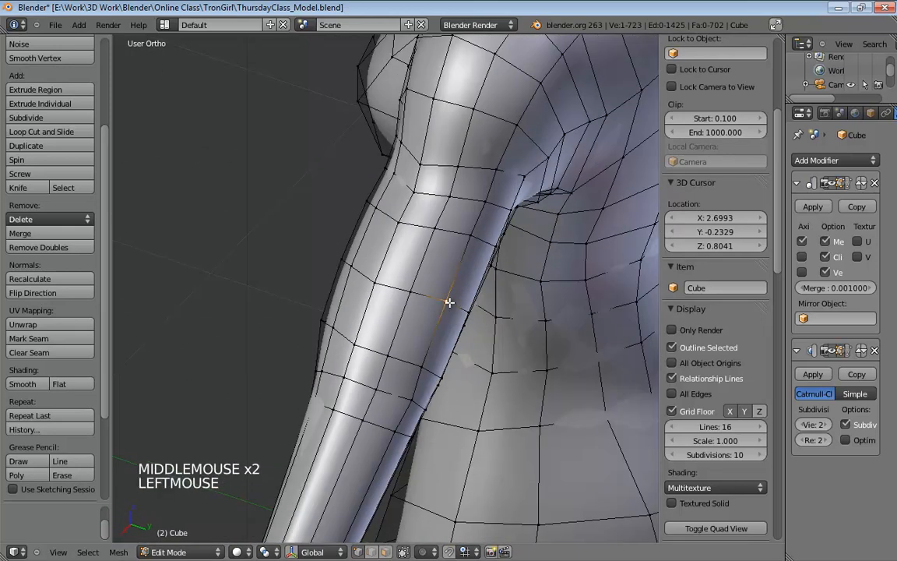
{"action": "middle_click_drag", "start_coordinate": [513, 310], "coordinate": [557, 266]}
{"action": "left_click", "coordinate": [483, 288]}
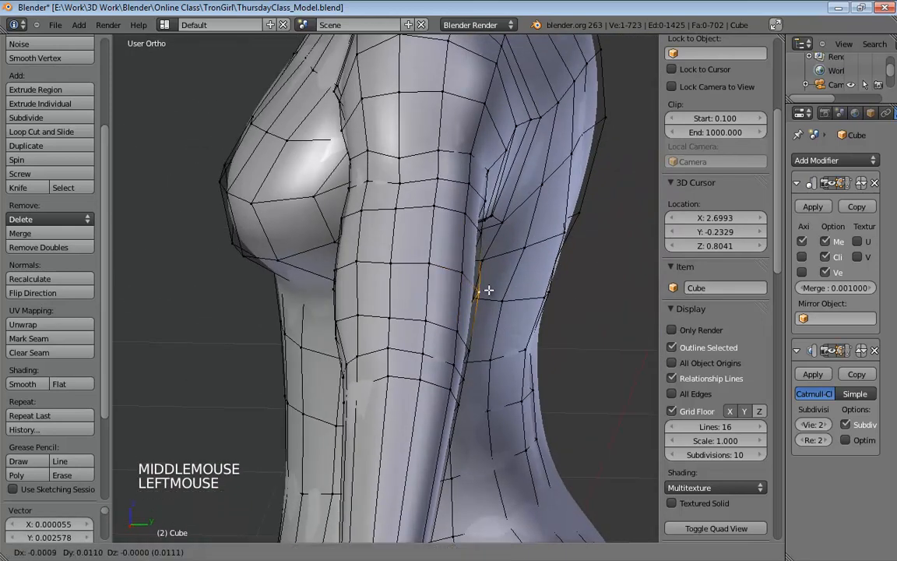
{"action": "middle_click_drag", "start_coordinate": [487, 287], "coordinate": [343, 226]}
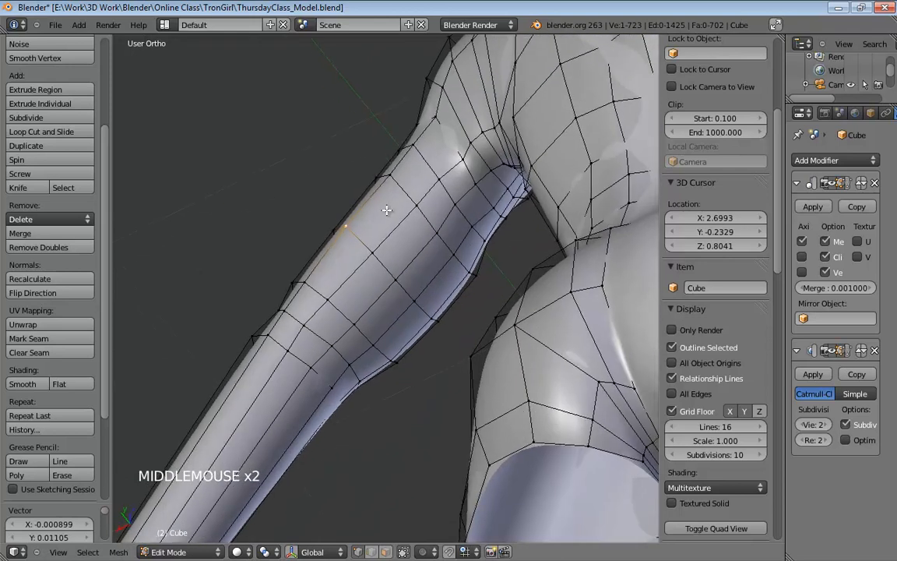
{"action": "left_click", "coordinate": [378, 231]}
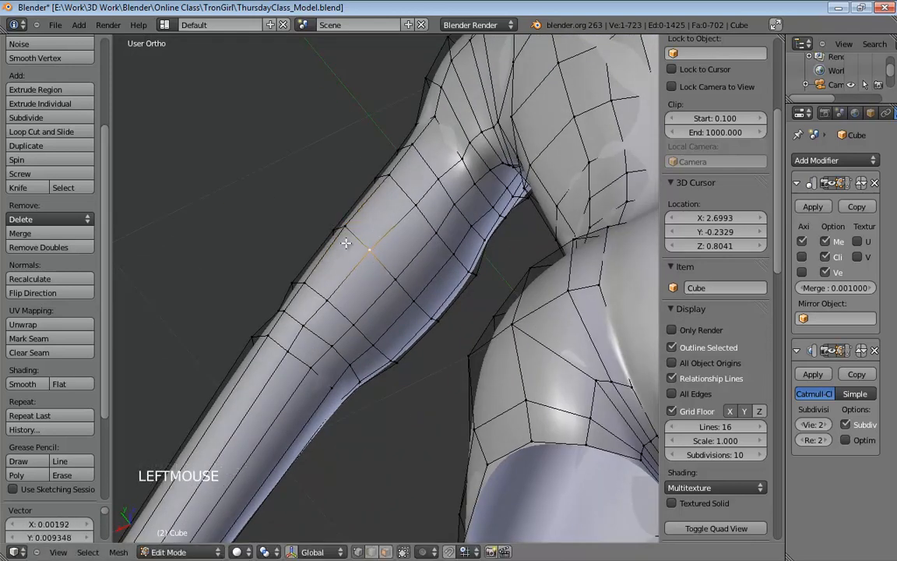
{"action": "middle_click_drag", "start_coordinate": [352, 248], "coordinate": [355, 330]}
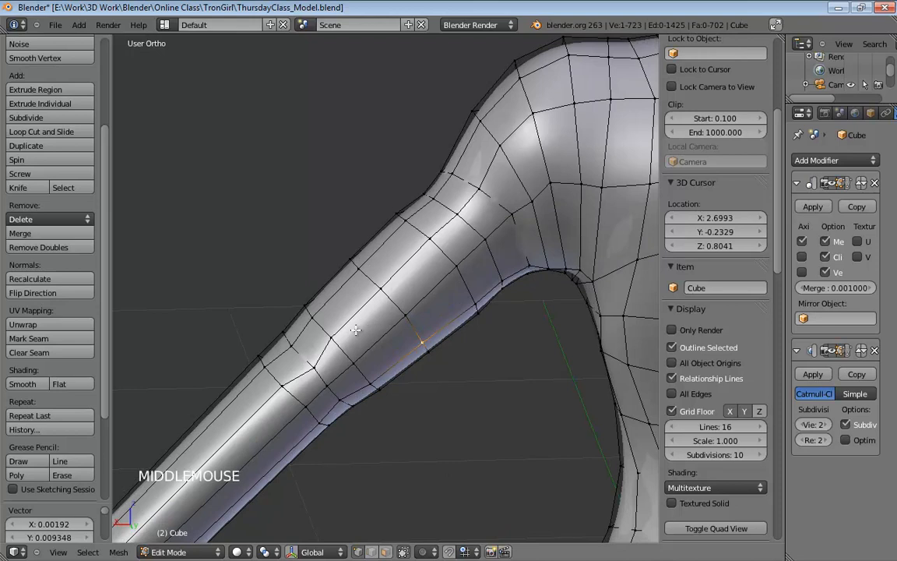
Step: Reposition the back vertices of the upper-arm loop just above the elbow to even out its spacing
{"action": "middle_click_drag", "start_coordinate": [400, 311], "coordinate": [367, 313]}
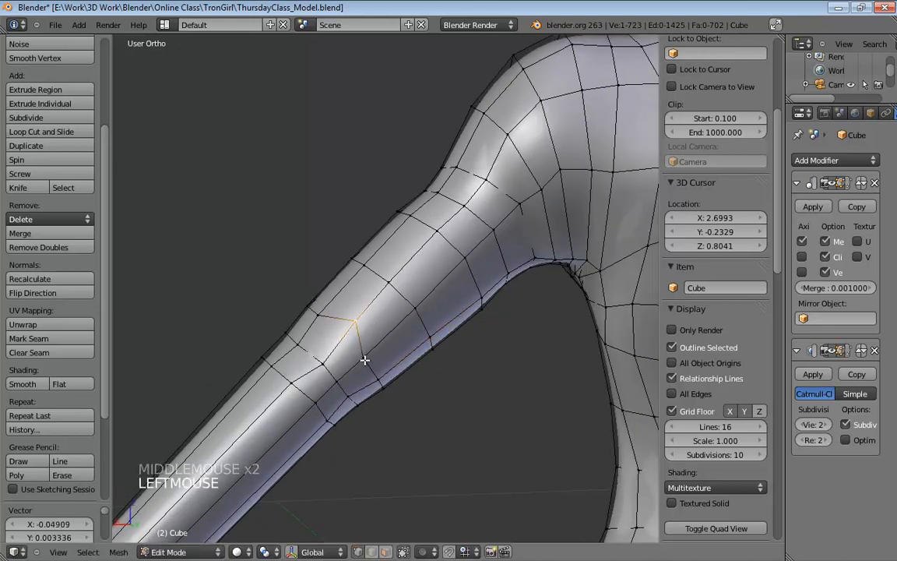
{"action": "left_click_drag", "start_coordinate": [354, 327], "coordinate": [390, 337]}
{"action": "middle_click_drag", "start_coordinate": [400, 321], "coordinate": [366, 330]}
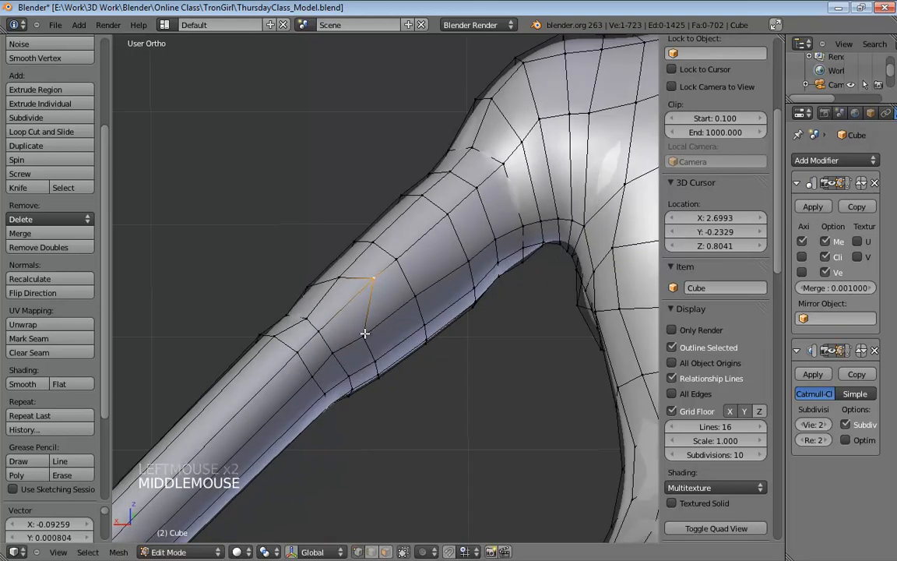
{"action": "left_click_drag", "start_coordinate": [366, 330], "coordinate": [380, 274]}
{"action": "mouse_move", "coordinate": [351, 322]}
{"action": "middle_mouse_down"}
{"action": "mouse_move", "coordinate": [369, 354]}
{"action": "mouse_move", "coordinate": [357, 360]}
{"action": "mouse_move", "coordinate": [352, 354]}
{"action": "mouse_move", "coordinate": [389, 365]}
{"action": "mouse_move", "coordinate": [469, 407]}
{"action": "mouse_move", "coordinate": [489, 292]}
{"action": "mouse_move", "coordinate": [460, 301]}
{"action": "mouse_move", "coordinate": [481, 315]}
{"action": "mouse_move", "coordinate": [436, 304]}
{"action": "mouse_move", "coordinate": [360, 258]}
{"action": "mouse_move", "coordinate": [341, 226]}
{"action": "mouse_move", "coordinate": [477, 371]}
{"action": "mouse_move", "coordinate": [510, 372]}
{"action": "mouse_move", "coordinate": [470, 270]}
{"action": "mouse_move", "coordinate": [501, 297]}
{"action": "mouse_move", "coordinate": [463, 357]}
{"action": "mouse_move", "coordinate": [410, 360]}
{"action": "mouse_move", "coordinate": [491, 381]}
{"action": "mouse_move", "coordinate": [474, 378]}
{"action": "mouse_move", "coordinate": [409, 326]}
{"action": "mouse_move", "coordinate": [366, 331]}
{"action": "middle_mouse_up"}
Step: Shift neighbouring back and outer vertices of the loop above the elbow to smooth the edge flow around the arm
{"action": "key", "text": "g"}
{"action": "left_click", "coordinate": [492, 292]}
{"action": "key", "text": "g"}
{"action": "left_click", "coordinate": [459, 318]}
{"action": "left_click", "coordinate": [354, 331]}
{"action": "left_click_drag", "start_coordinate": [365, 333], "coordinate": [367, 333]}
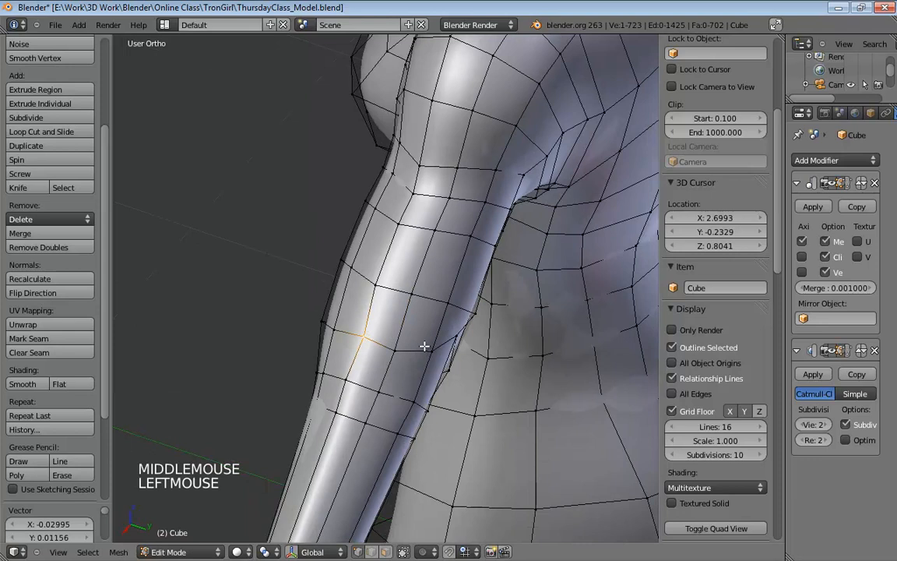
{"action": "left_click_drag", "start_coordinate": [434, 341], "coordinate": [432, 334]}
{"action": "middle_click_drag", "start_coordinate": [431, 335], "coordinate": [357, 269]}
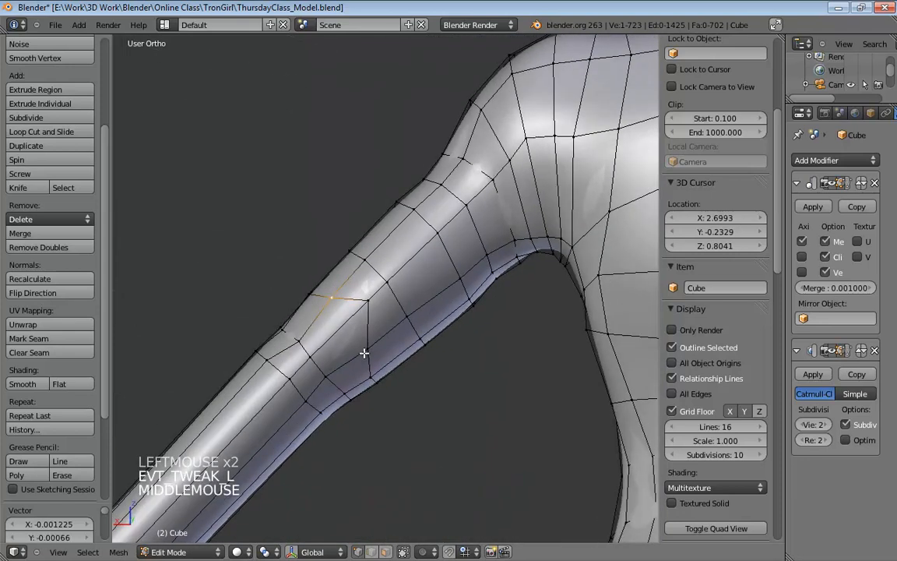
Step: Fine-tune individual vertices on the back and inner side of the lower upper arm to round out its surface
{"action": "middle_click_drag", "start_coordinate": [364, 352], "coordinate": [427, 304]}
{"action": "left_click_drag", "start_coordinate": [427, 304], "coordinate": [448, 344]}
{"action": "middle_click_drag", "start_coordinate": [448, 343], "coordinate": [465, 339]}
{"action": "left_click_drag", "start_coordinate": [447, 343], "coordinate": [458, 340]}
{"action": "middle_click_drag", "start_coordinate": [459, 341], "coordinate": [352, 273]}
{"action": "left_click_drag", "start_coordinate": [351, 272], "coordinate": [356, 268]}
{"action": "middle_click_drag", "start_coordinate": [356, 268], "coordinate": [487, 394]}
Step: Nudge a vertex on the outer side of the mid-upper arm by about -0.008 in X and -0.004 in Y
{"action": "scroll", "coordinate": [493, 388], "scroll_direction": "down", "scroll_amount": 2}
{"action": "middle_click_drag", "start_coordinate": [492, 334], "coordinate": [502, 362]}
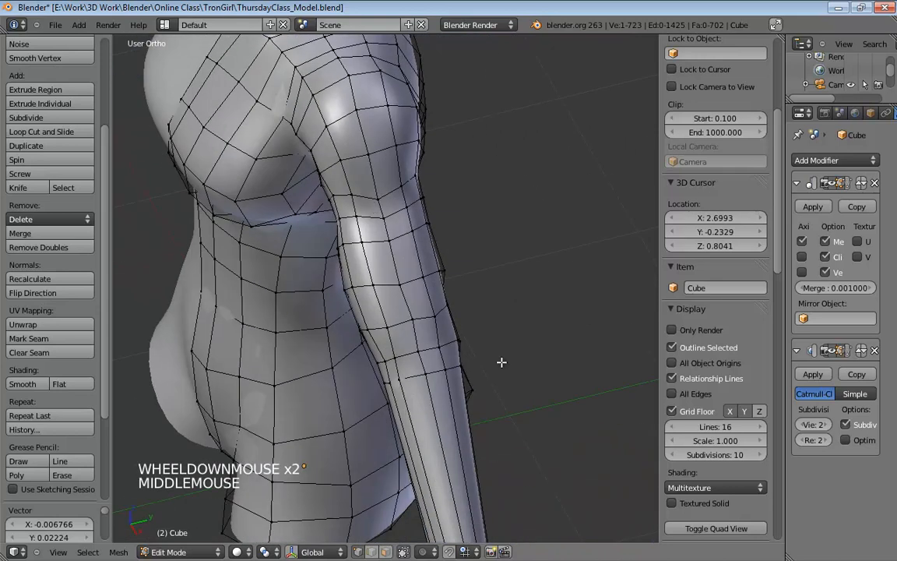
{"action": "left_click", "coordinate": [375, 195]}
{"action": "left_click_drag", "start_coordinate": [403, 279], "coordinate": [399, 277]}
{"action": "middle_click_drag", "start_coordinate": [399, 277], "coordinate": [411, 209]}
Step: Hide the subdivision preview in wireframe side view and add an edge loop around the forearm, slid about -0.53 toward the elbow
{"action": "key", "text": "KP_3"}
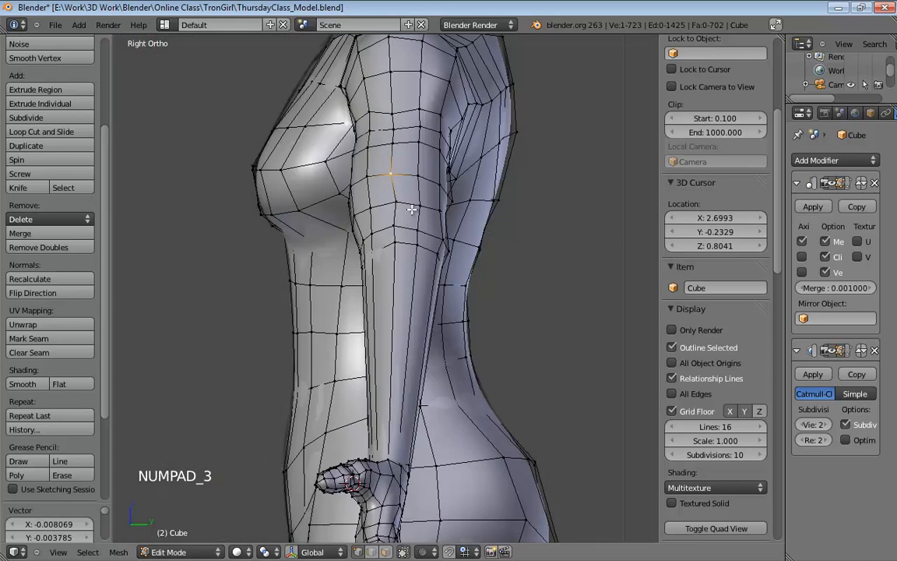
{"action": "key", "text": "z"}
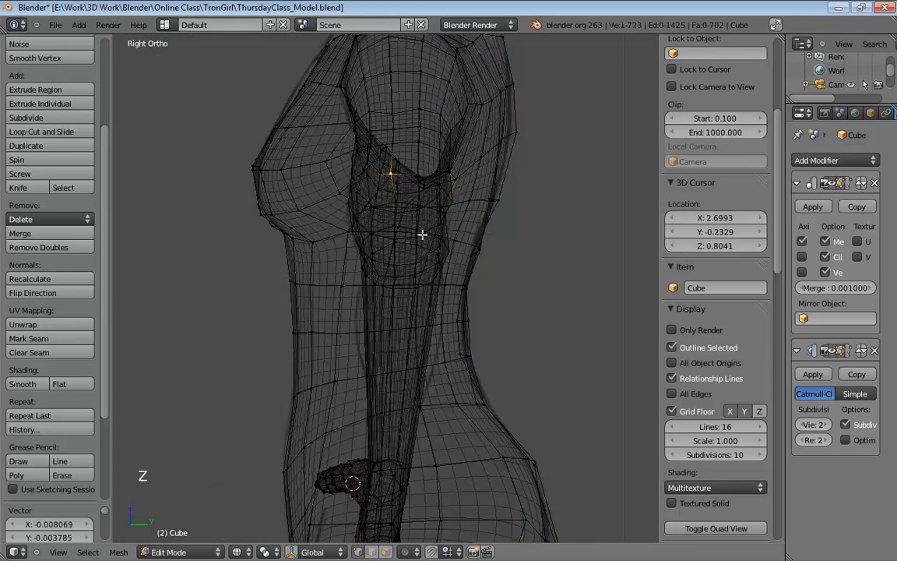
{"action": "left_click", "coordinate": [836, 351]}
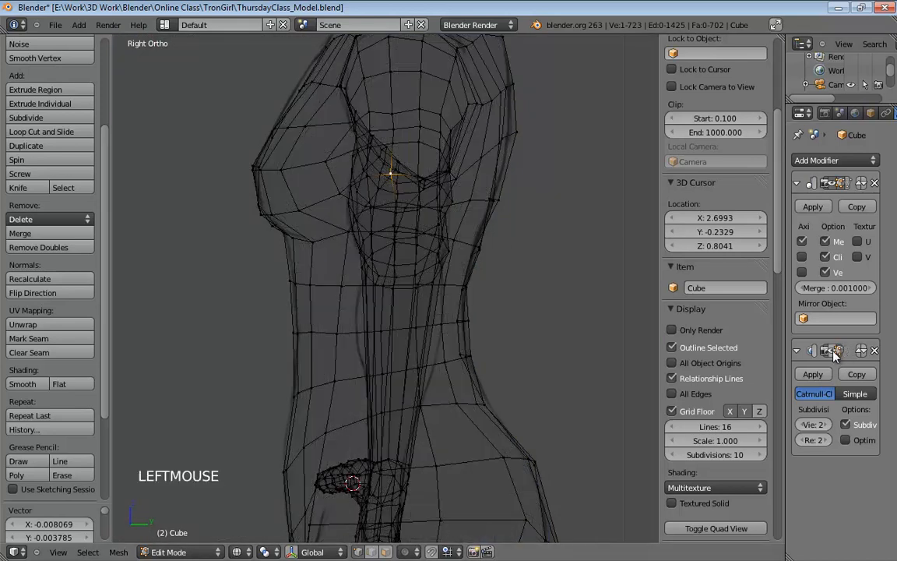
{"action": "key", "text": "ctrl+r"}
{"action": "left_click", "coordinate": [394, 316]}
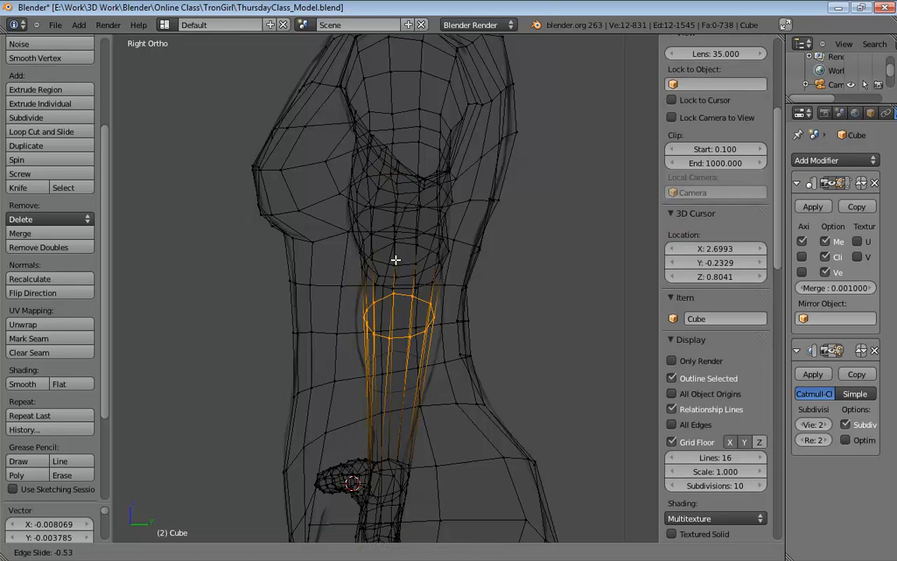
{"action": "left_click", "coordinate": [396, 259]}
Step: Add a second edge loop around the forearm in front view, slid slightly toward the wrist
{"action": "key", "text": "KP_1"}
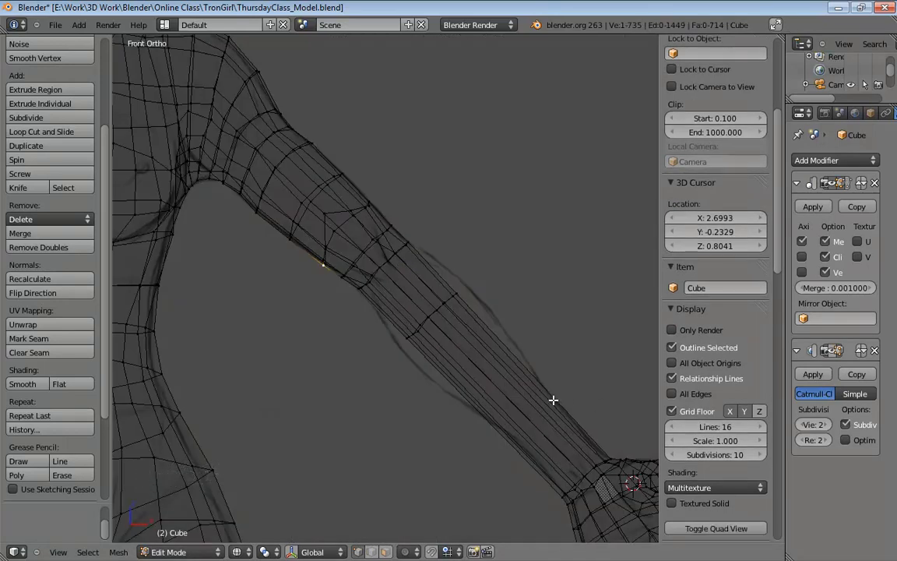
{"action": "middle_click_drag", "start_coordinate": [552, 400], "coordinate": [518, 349], "text": "shift"}
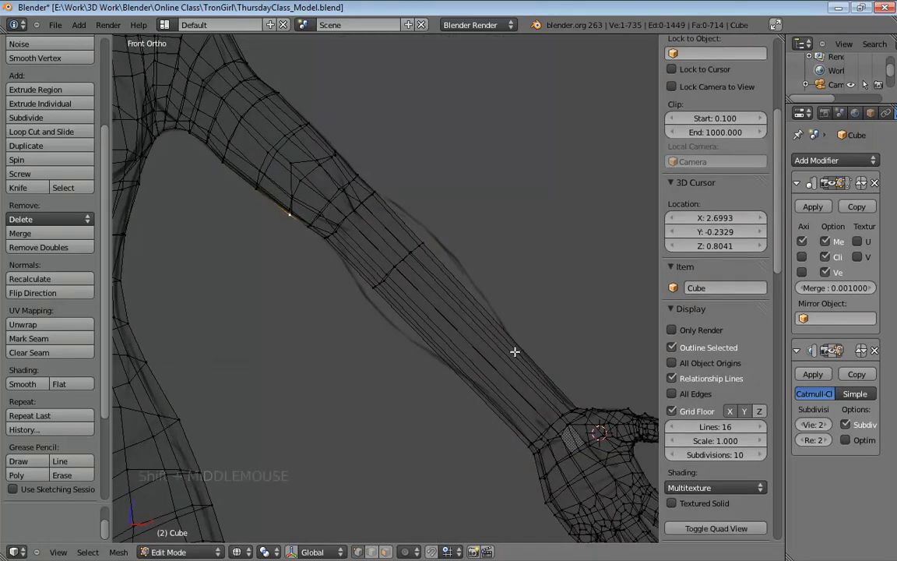
{"action": "key", "text": "ctrl+r"}
{"action": "left_click", "coordinate": [515, 354]}
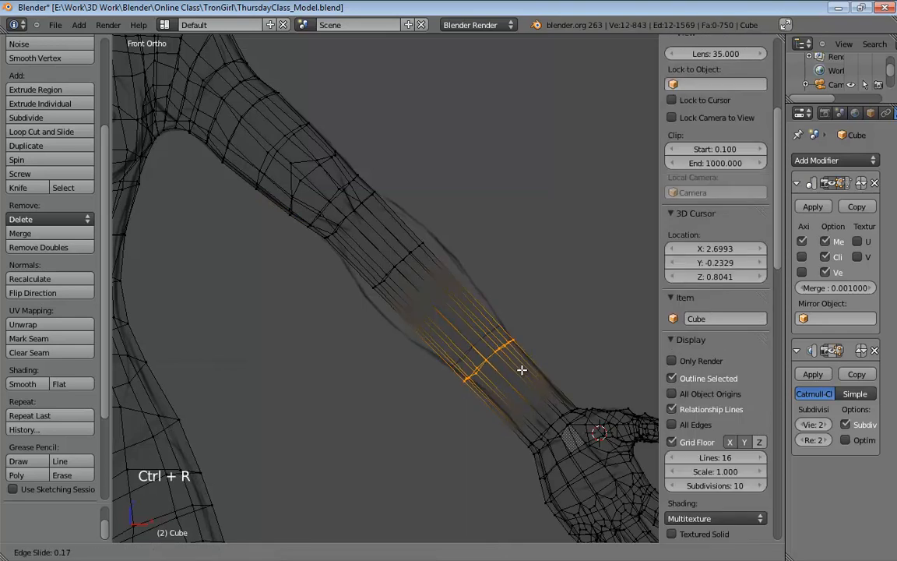
{"action": "left_click", "coordinate": [521, 368]}
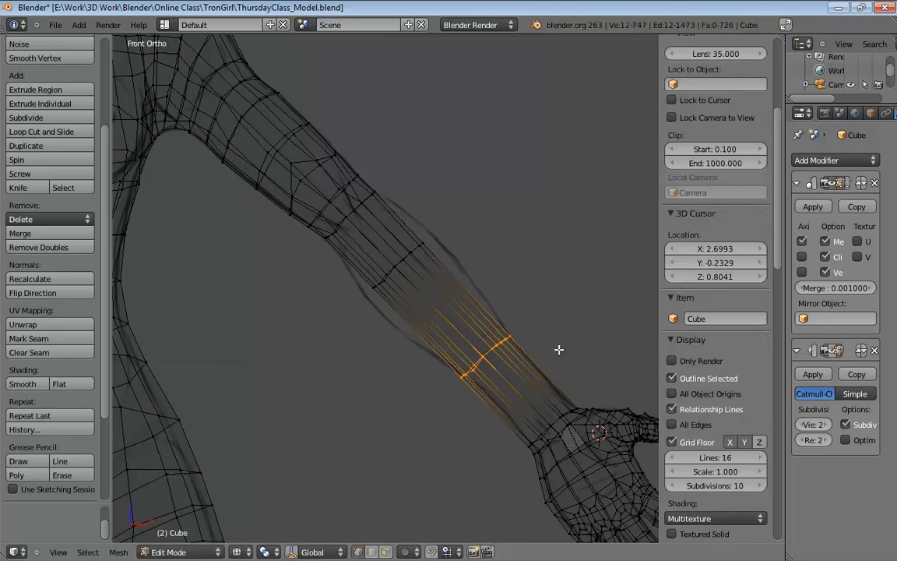
Step: Scale the upper forearm loop by about 1.48 to widen it toward the front reference outline
{"action": "left_click", "coordinate": [402, 262], "text": "alt"}
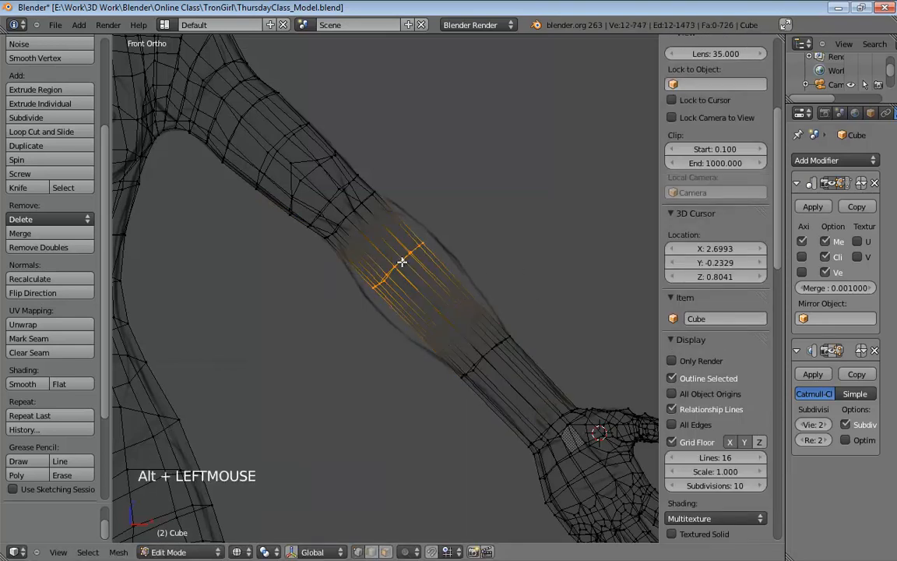
{"action": "key", "text": "s"}
{"action": "left_click", "coordinate": [453, 270]}
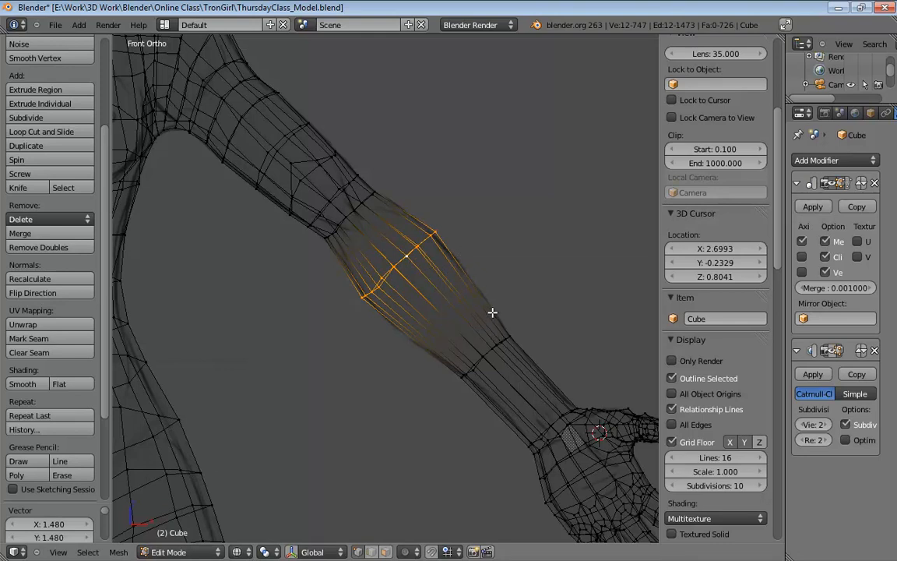
Step: Match the upper forearm loop to the side reference by moving it about -0.015 in Y and scaling it to 0.948
{"action": "key", "text": "KP_1"}
{"action": "key", "text": "KP_5"}
{"action": "key", "text": "KP_3"}
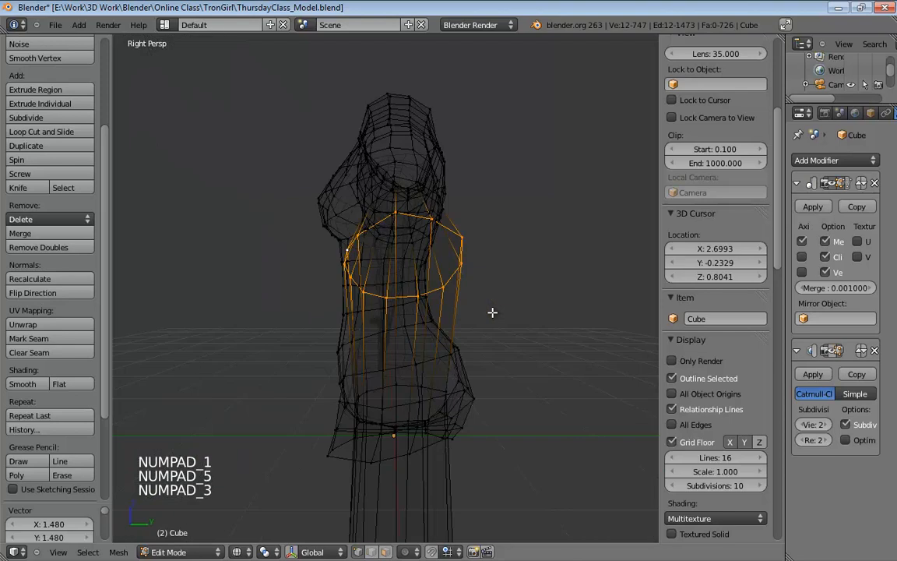
{"action": "key", "text": "KP_5"}
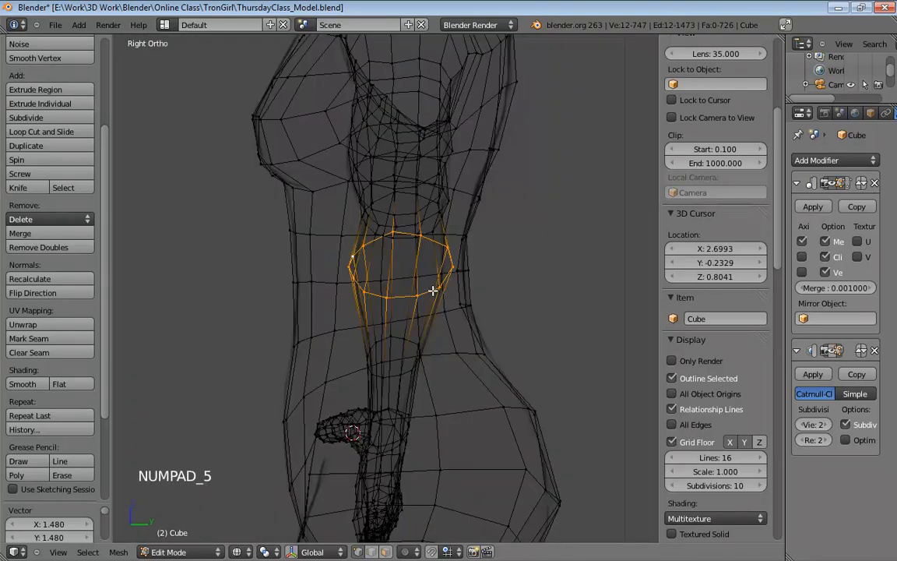
{"action": "scroll", "coordinate": [511, 299], "scroll_direction": "up", "scroll_amount": 4}
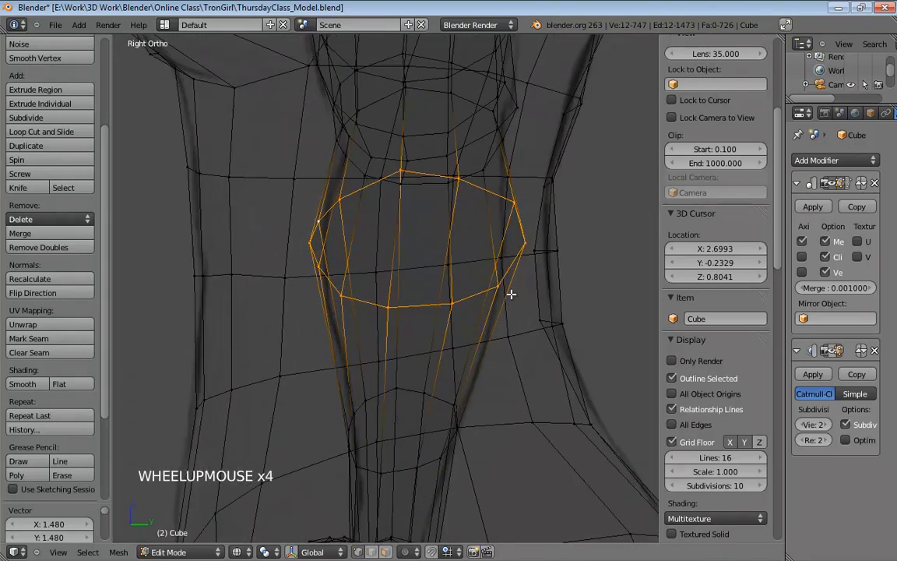
{"action": "left_click", "coordinate": [832, 351]}
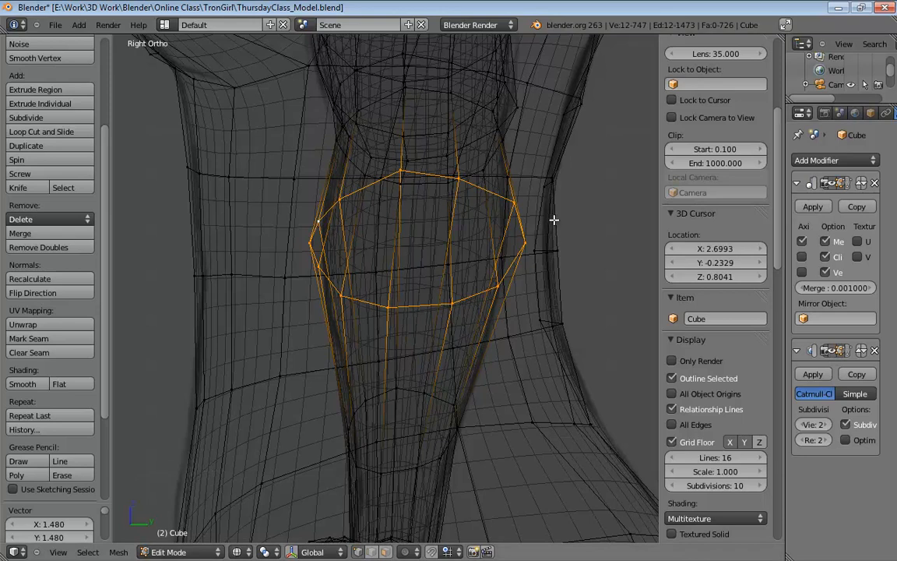
{"action": "key", "text": "g"}
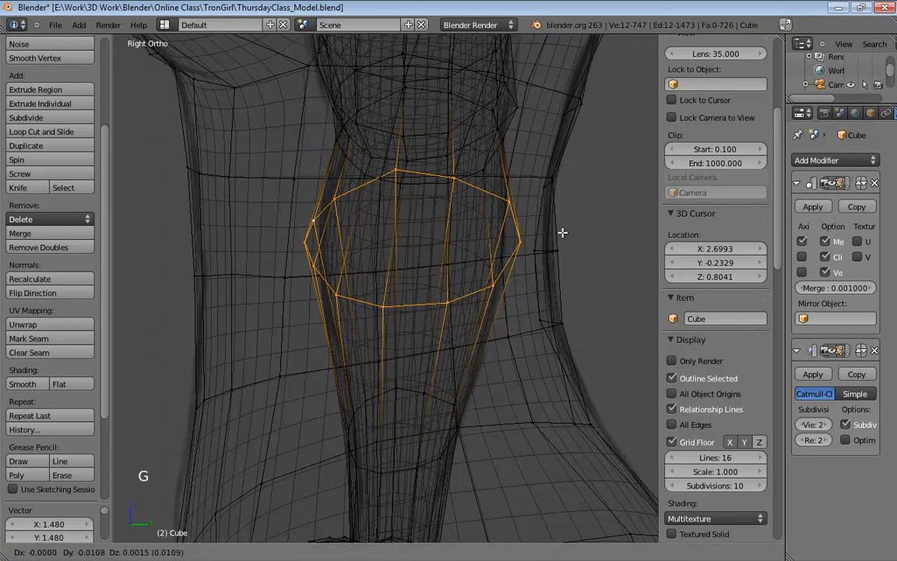
{"action": "left_click", "coordinate": [560, 231]}
{"action": "key", "text": "s"}
{"action": "key", "text": "s"}
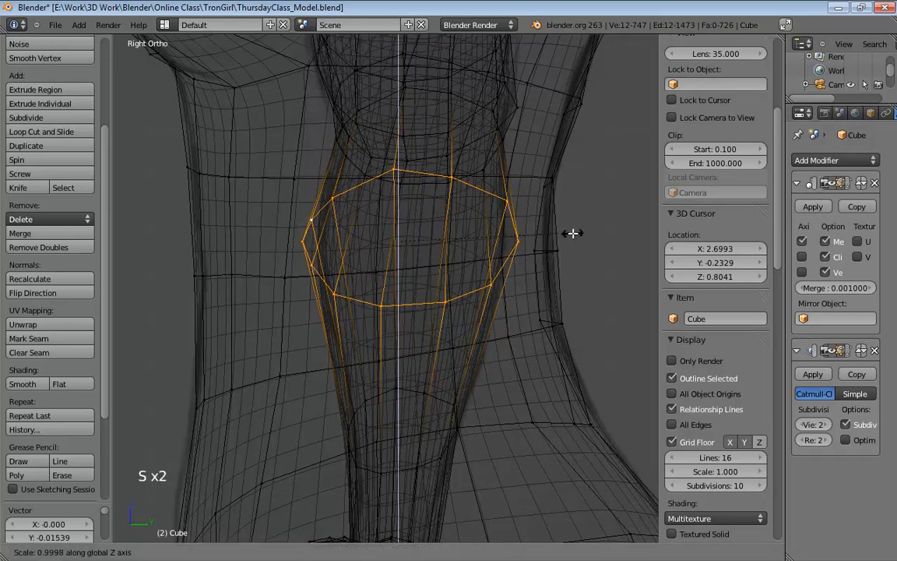
{"action": "left_click", "coordinate": [563, 234]}
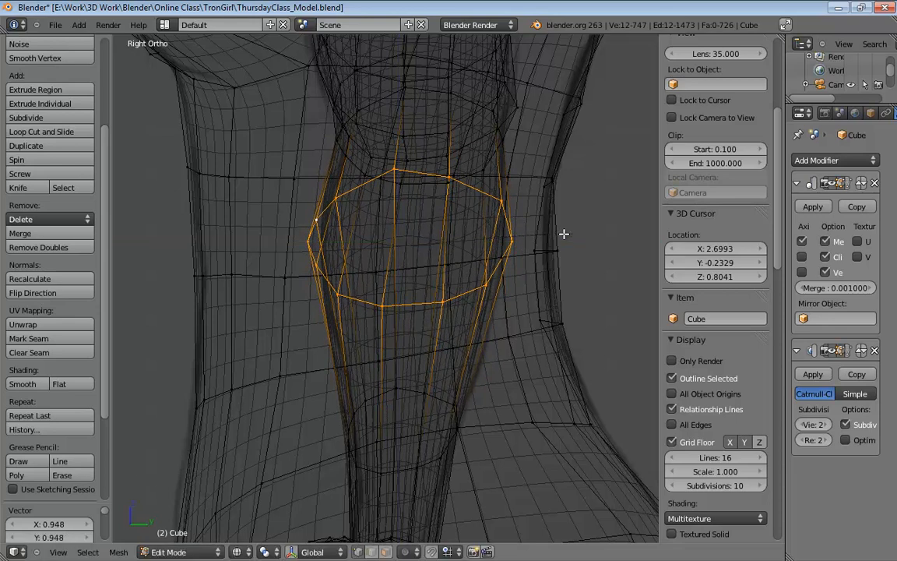
Step: Fit the lower forearm loop to the side reference by moving it about 0.015 in Y and scaling it to 0.94
{"action": "middle_click_drag", "start_coordinate": [525, 244], "coordinate": [466, 325]}
{"action": "scroll", "coordinate": [543, 260], "scroll_direction": "down", "scroll_amount": 3}
{"action": "left_click", "coordinate": [455, 405], "text": "alt"}
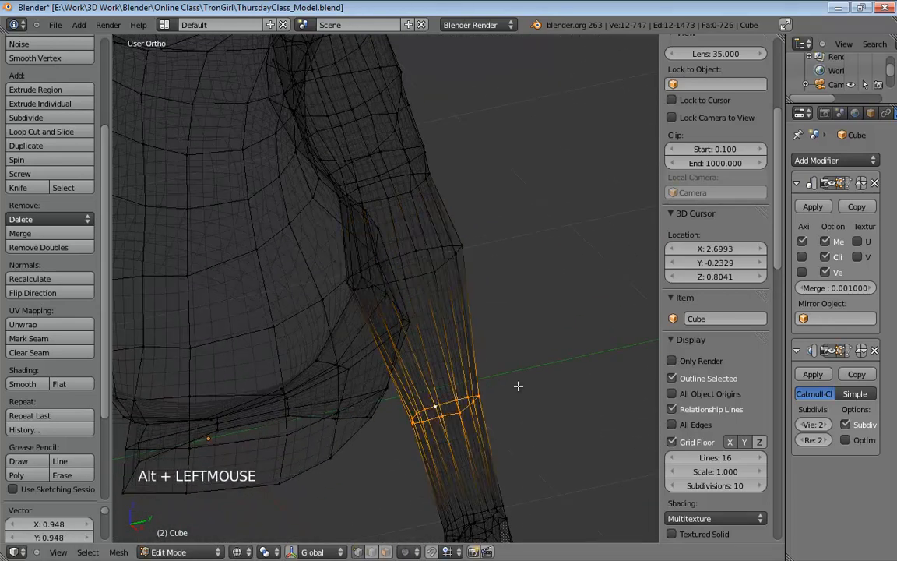
{"action": "key", "text": "KP_3"}
{"action": "key", "text": "KP_5"}
{"action": "key", "text": "KP_5"}
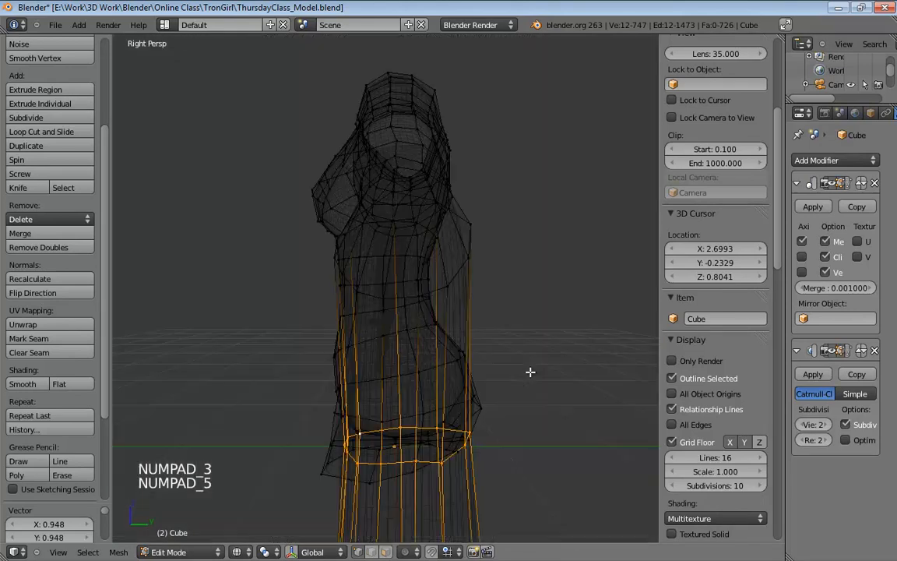
{"action": "scroll", "coordinate": [530, 373], "scroll_direction": "up", "scroll_amount": 4}
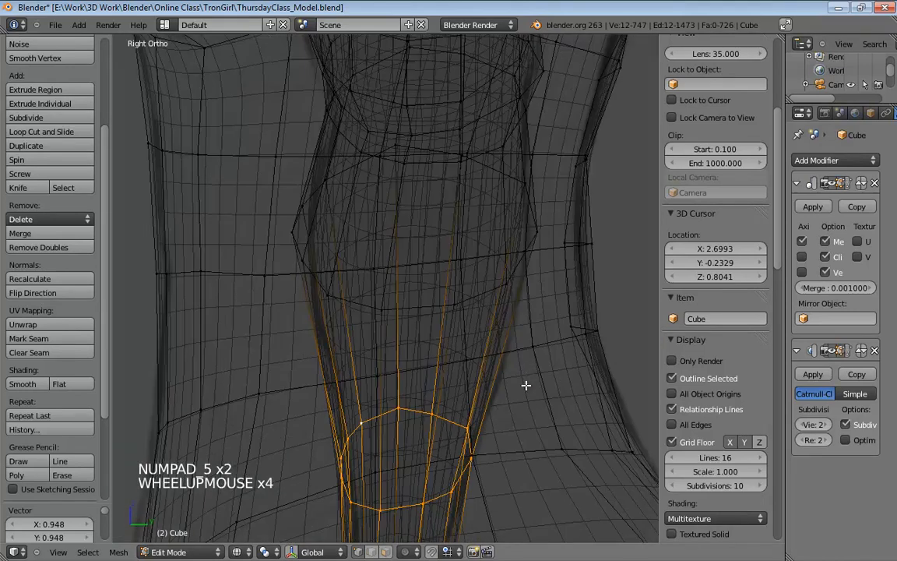
{"action": "left_click", "coordinate": [836, 353]}
{"action": "middle_click_drag", "start_coordinate": [459, 318], "coordinate": [441, 282], "text": "shift"}
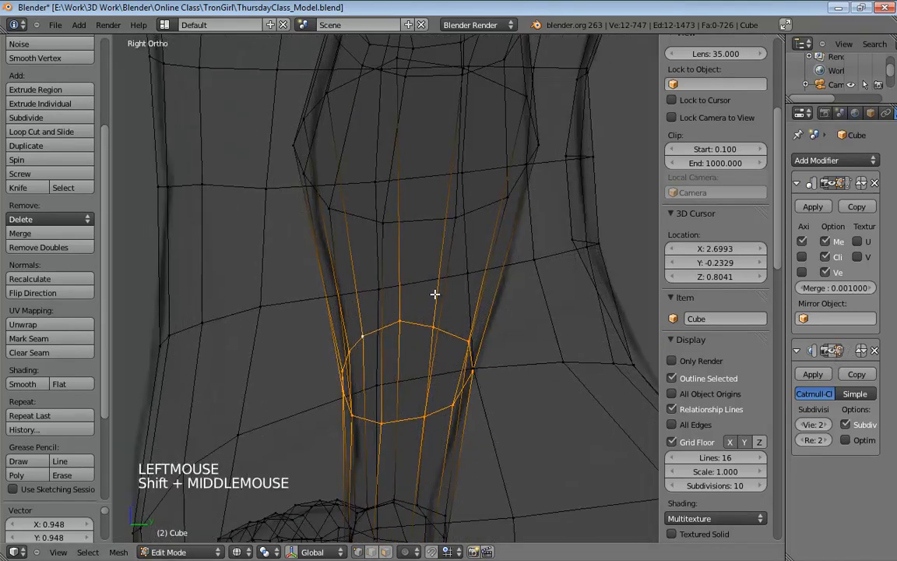
{"action": "key", "text": "g"}
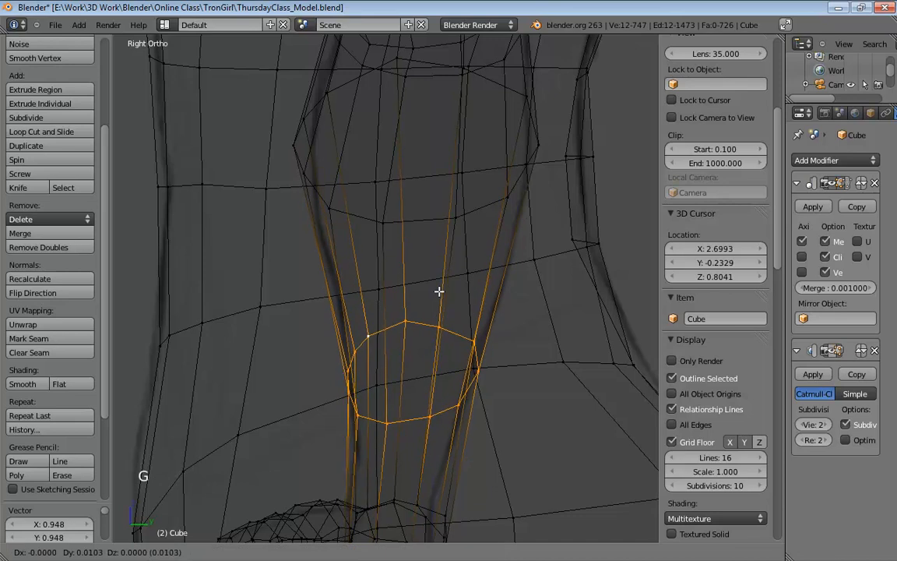
{"action": "left_click", "coordinate": [442, 291]}
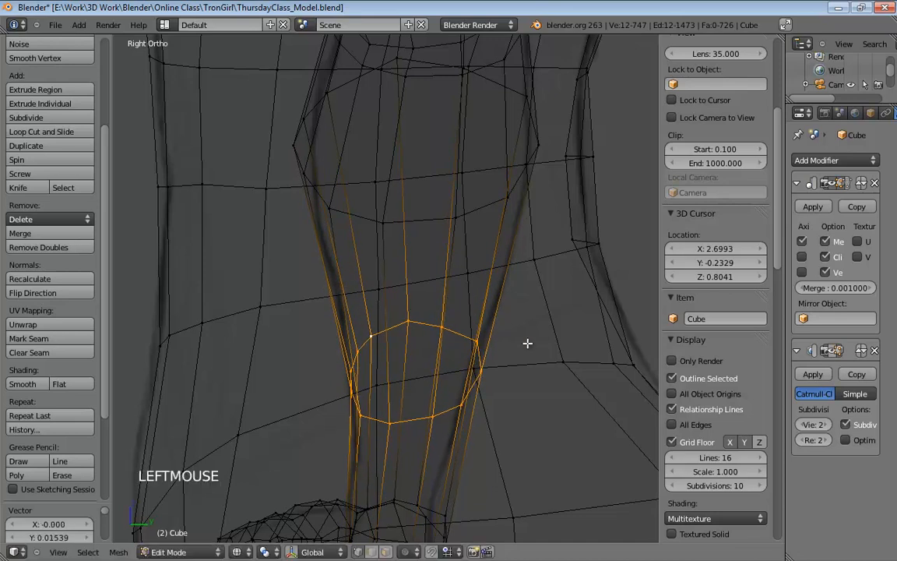
{"action": "key", "text": "s"}
{"action": "key", "text": "s"}
{"action": "left_click", "coordinate": [525, 366]}
Step: In side view, move the wrist's four back-edge vertices about -0.019 in Y with proportional editing to fit the reference outline
{"action": "middle_click_drag", "start_coordinate": [525, 417], "coordinate": [518, 286], "text": "shift"}
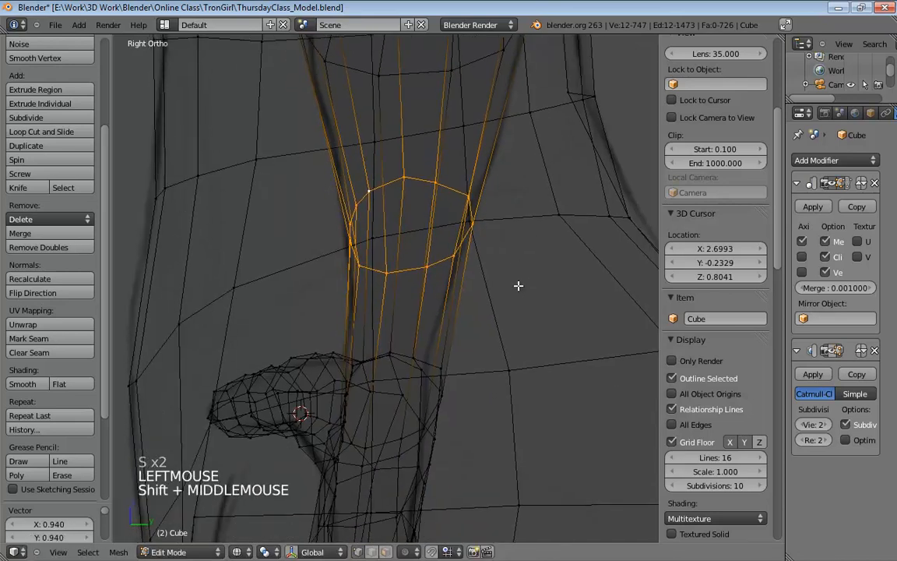
{"action": "left_click", "coordinate": [439, 371]}
{"action": "left_click", "coordinate": [434, 455], "text": "shift"}
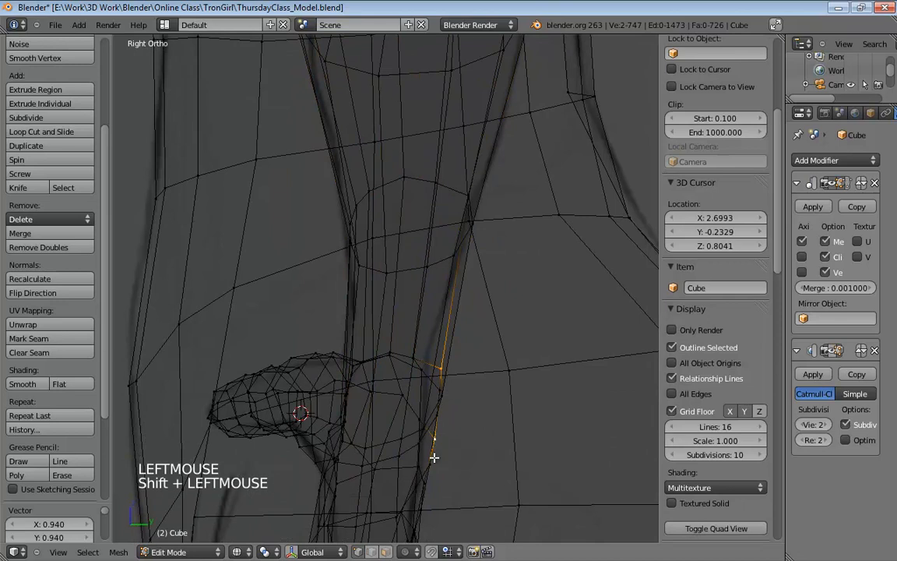
{"action": "left_click", "coordinate": [433, 460], "text": "shift"}
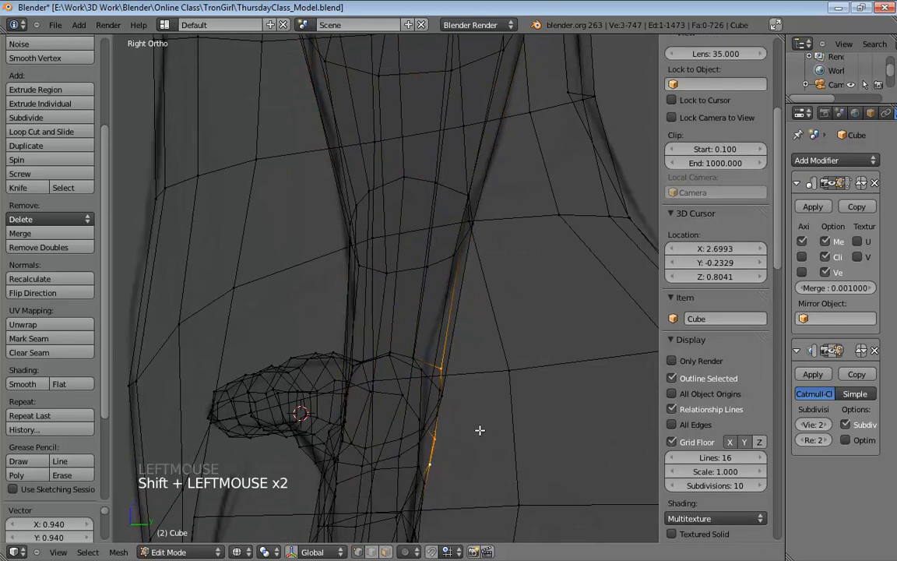
{"action": "left_click", "coordinate": [440, 394], "text": "shift"}
{"action": "middle_click_drag", "start_coordinate": [481, 380], "coordinate": [489, 290], "text": "shift"}
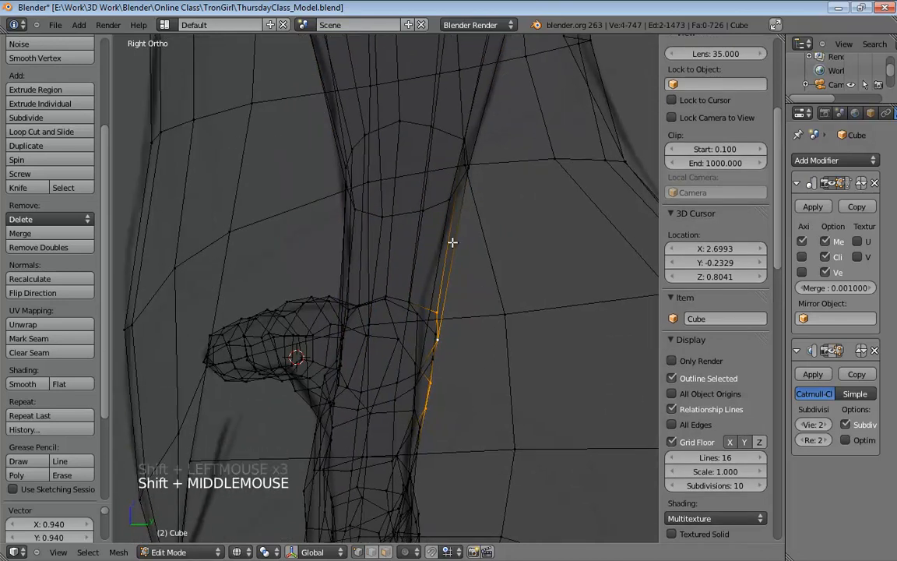
{"action": "key", "text": "g"}
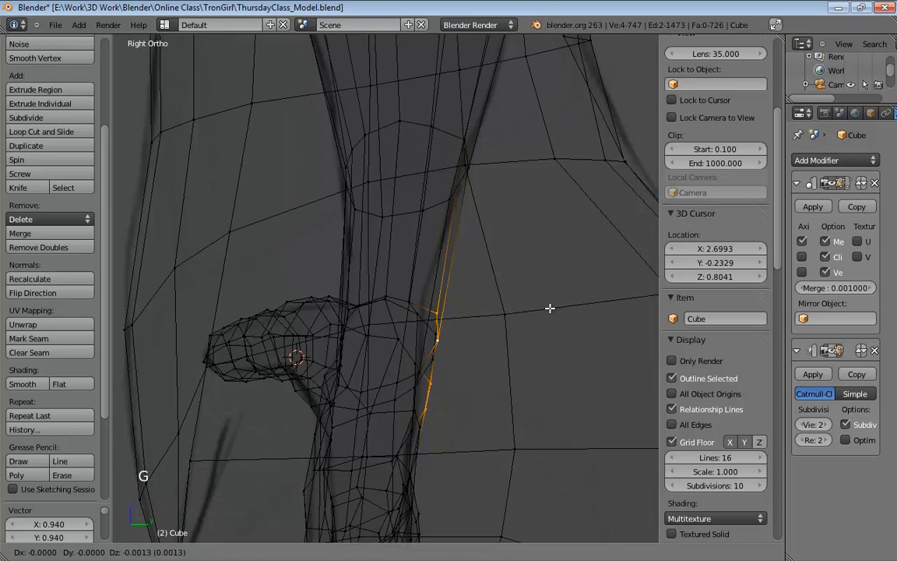
{"action": "right_click", "coordinate": [549, 308]}
{"action": "key", "text": "o"}
{"action": "key", "text": "o"}
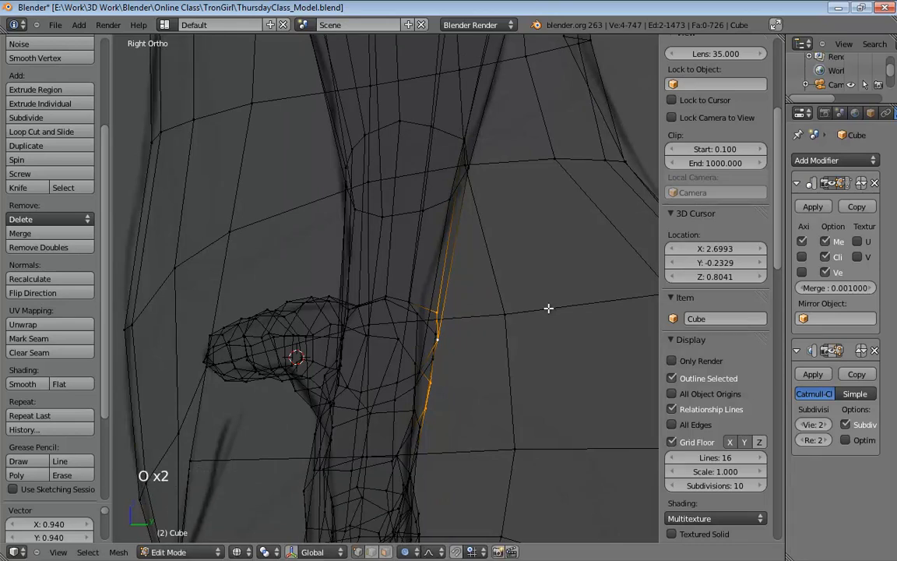
{"action": "key", "text": "g"}
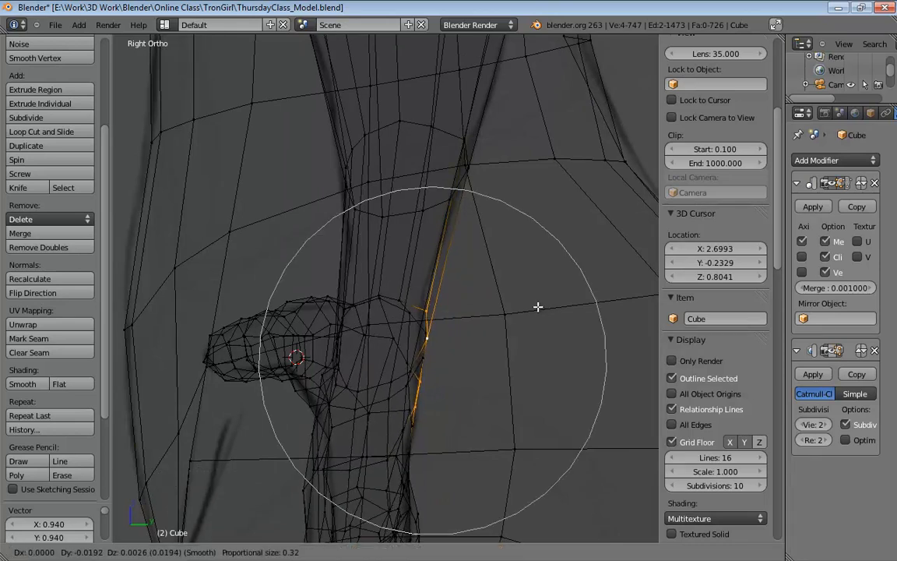
{"action": "left_click", "coordinate": [537, 307]}
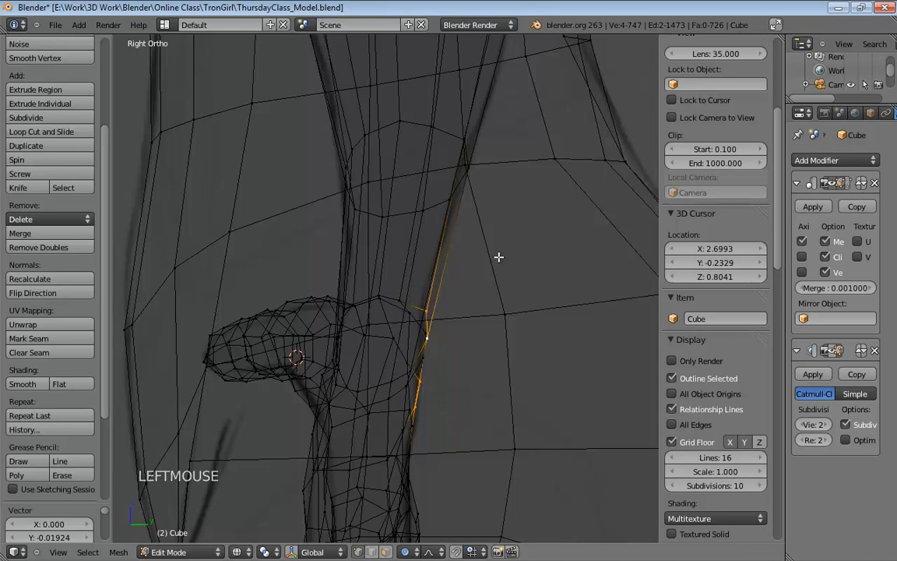
Step: In shaded view, move two back vertices of the lower forearm loop about 0.062 in X and -0.049 in Y with proportional editing
{"action": "middle_click_drag", "start_coordinate": [499, 256], "coordinate": [459, 370], "text": "shift"}
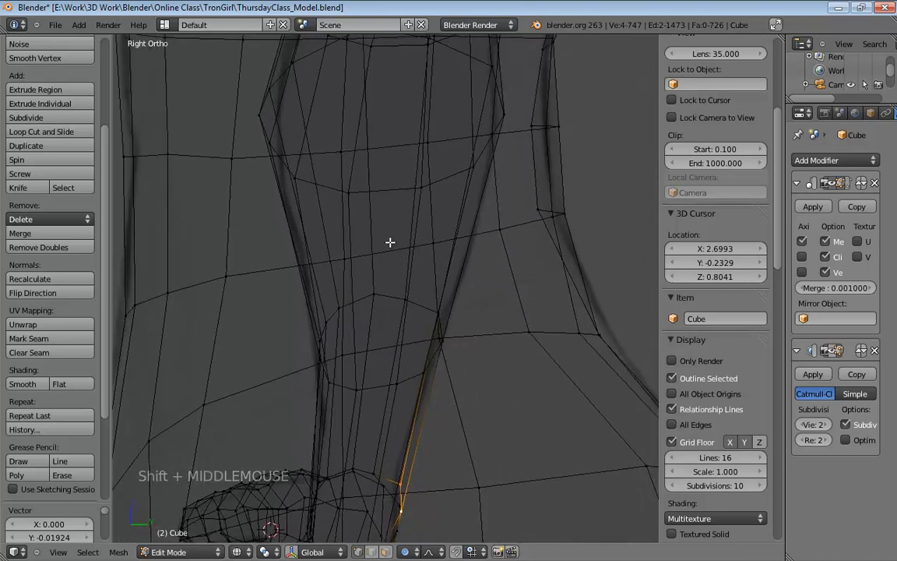
{"action": "mouse_move", "coordinate": [390, 242]}
{"action": "middle_mouse_down", "text": "shift"}
{"action": "mouse_move", "coordinate": [382, 364]}
{"action": "mouse_move", "coordinate": [310, 272]}
{"action": "mouse_move", "coordinate": [431, 231]}
{"action": "mouse_move", "coordinate": [464, 241]}
{"action": "mouse_move", "coordinate": [487, 280]}
{"action": "mouse_move", "coordinate": [481, 310]}
{"action": "mouse_move", "coordinate": [465, 319]}
{"action": "mouse_move", "coordinate": [348, 339]}
{"action": "mouse_move", "coordinate": [327, 238]}
{"action": "mouse_move", "coordinate": [328, 163]}
{"action": "mouse_move", "coordinate": [344, 168]}
{"action": "middle_mouse_up", "text": "shift"}
{"action": "scroll", "coordinate": [467, 250], "scroll_direction": "down", "scroll_amount": 4}
{"action": "key", "text": "z"}
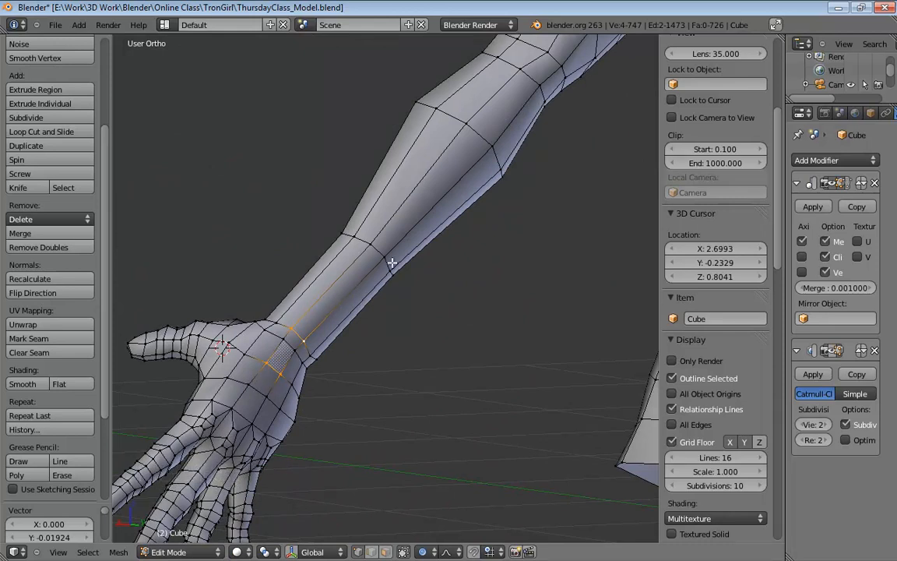
{"action": "mouse_move", "coordinate": [387, 249]}
{"action": "middle_mouse_down"}
{"action": "mouse_move", "coordinate": [394, 224]}
{"action": "mouse_move", "coordinate": [376, 250]}
{"action": "middle_mouse_up"}
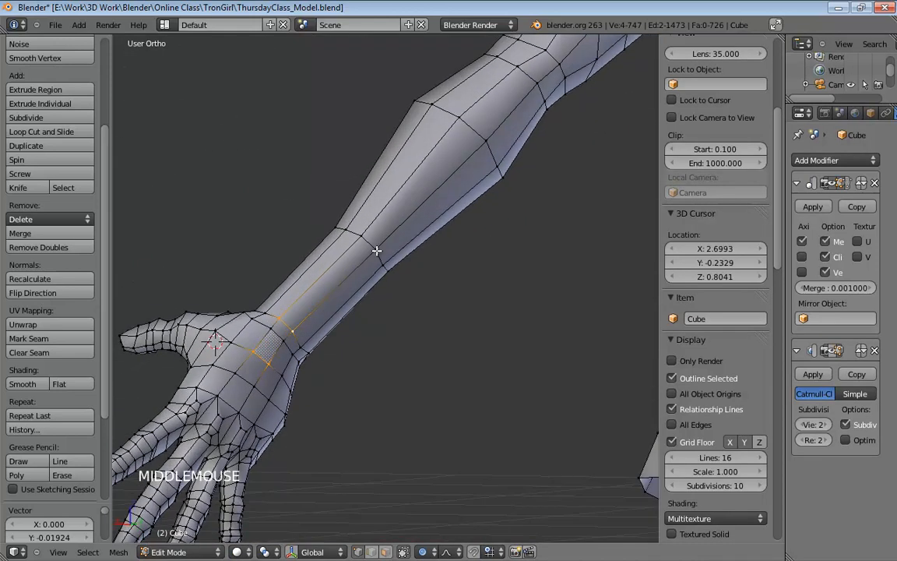
{"action": "left_click_drag", "start_coordinate": [376, 249], "coordinate": [360, 264]}
{"action": "key", "text": "ctrl+z"}
{"action": "middle_click_drag", "start_coordinate": [361, 264], "coordinate": [328, 227]}
{"action": "left_click", "coordinate": [359, 248], "text": "shift"}
{"action": "middle_click_drag", "start_coordinate": [424, 249], "coordinate": [402, 220]}
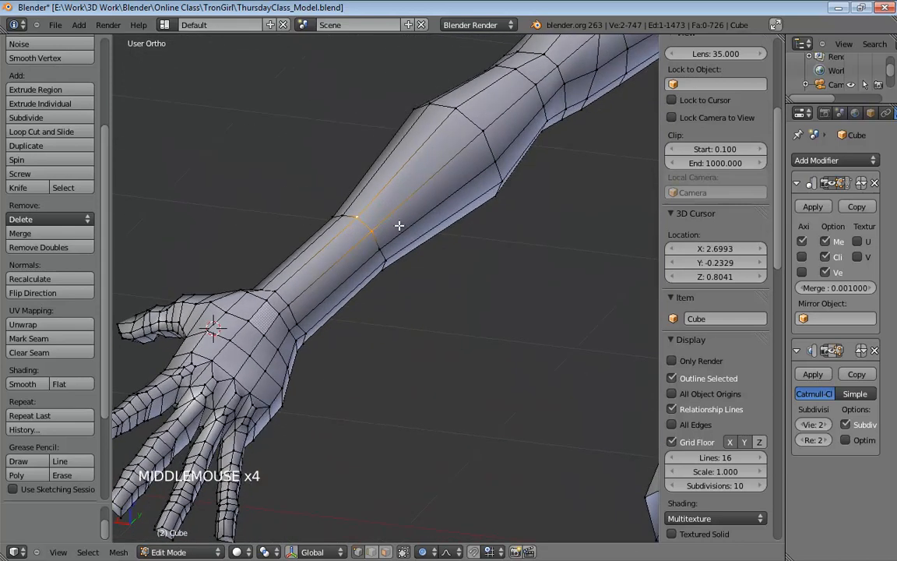
{"action": "key", "text": "g"}
{"action": "left_click", "coordinate": [381, 244]}
Step: Move two front vertices of the lower forearm loop about -0.042 in X and -0.010 in Y to even out the loop
{"action": "middle_click_drag", "start_coordinate": [445, 254], "coordinate": [584, 302]}
{"action": "left_click", "coordinate": [405, 275]}
{"action": "middle_click_drag", "start_coordinate": [410, 271], "coordinate": [508, 237]}
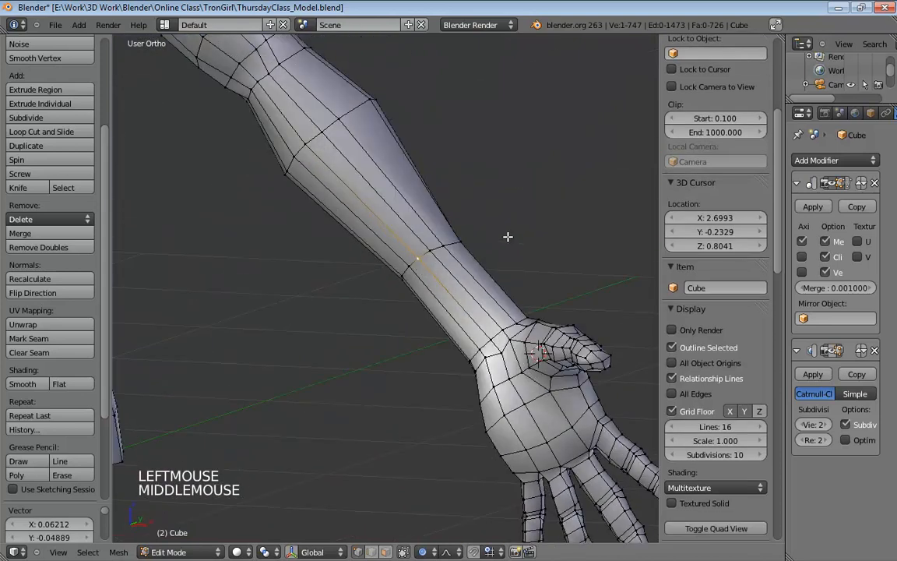
{"action": "left_click", "coordinate": [409, 267], "text": "shift"}
{"action": "key", "text": "g"}
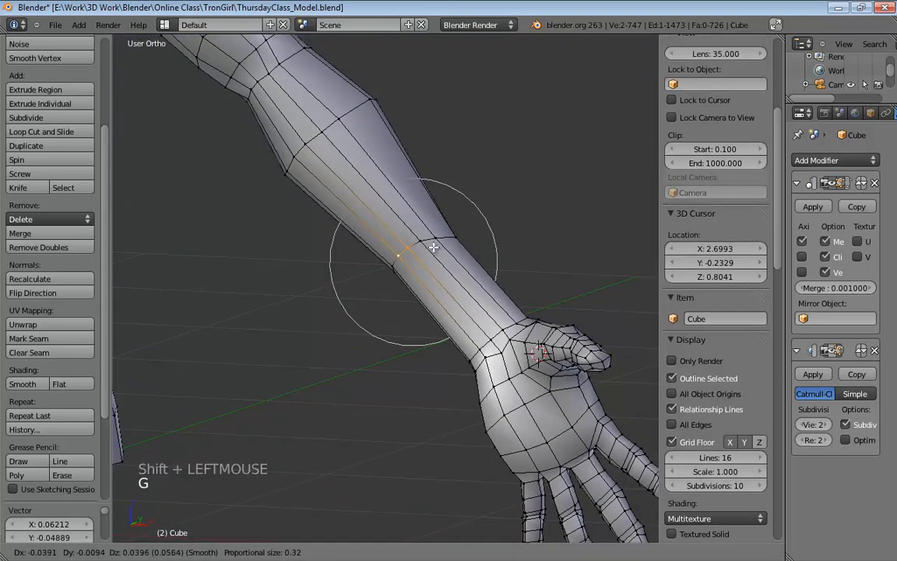
{"action": "left_click", "coordinate": [491, 214]}
Step: Bevel the edge loop around the widest part of the forearm with a percentage of 0.280
{"action": "middle_click_drag", "start_coordinate": [490, 214], "coordinate": [372, 240]}
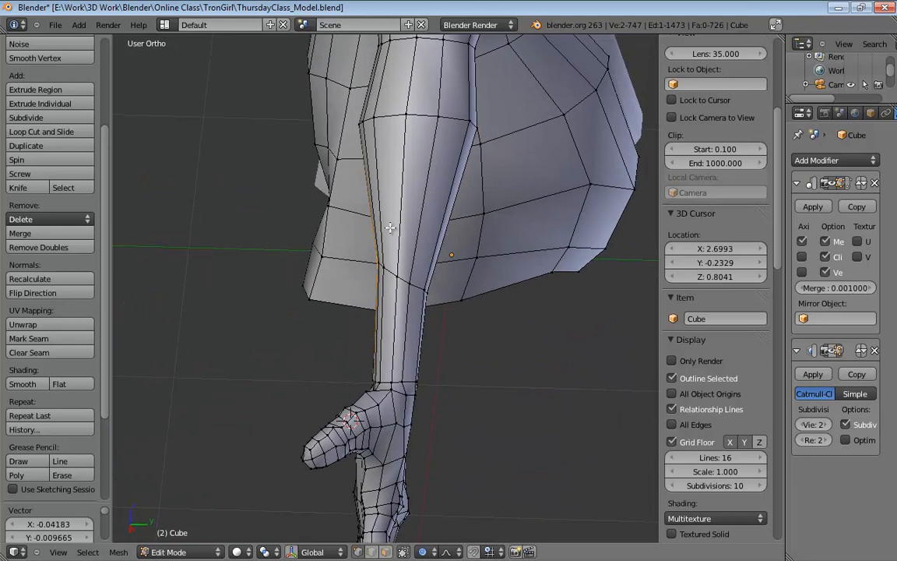
{"action": "left_click", "coordinate": [423, 114], "text": "alt"}
{"action": "middle_click_drag", "start_coordinate": [421, 193], "coordinate": [210, 431]}
{"action": "key", "text": "w"}
{"action": "left_click", "coordinate": [459, 228]}
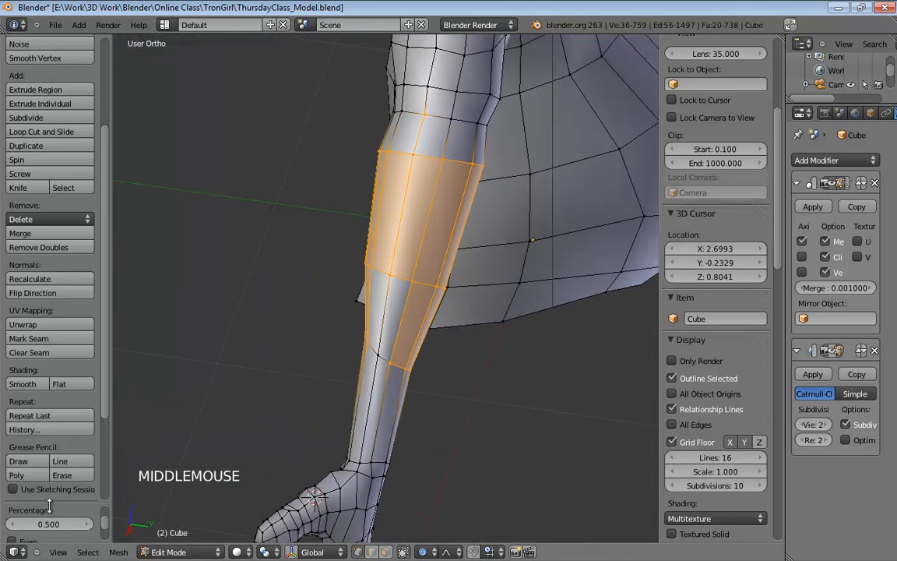
{"action": "left_click_drag", "start_coordinate": [48, 524], "coordinate": [38, 530]}
Step: In side wireframe view, move two back vertices of the lower forearm loop about 0.029 in Y toward the reference outline
{"action": "key", "text": "KP_3"}
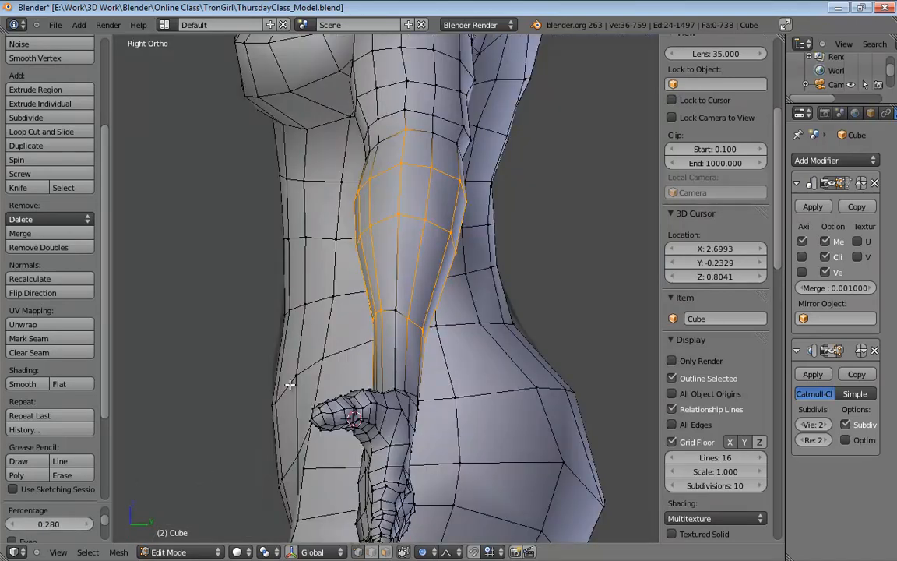
{"action": "key", "text": "z"}
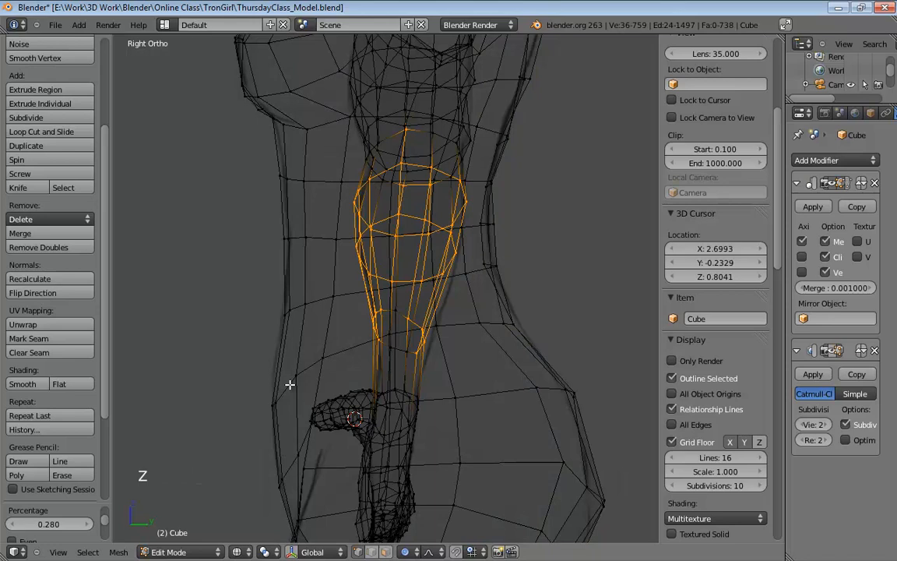
{"action": "left_click", "coordinate": [425, 326]}
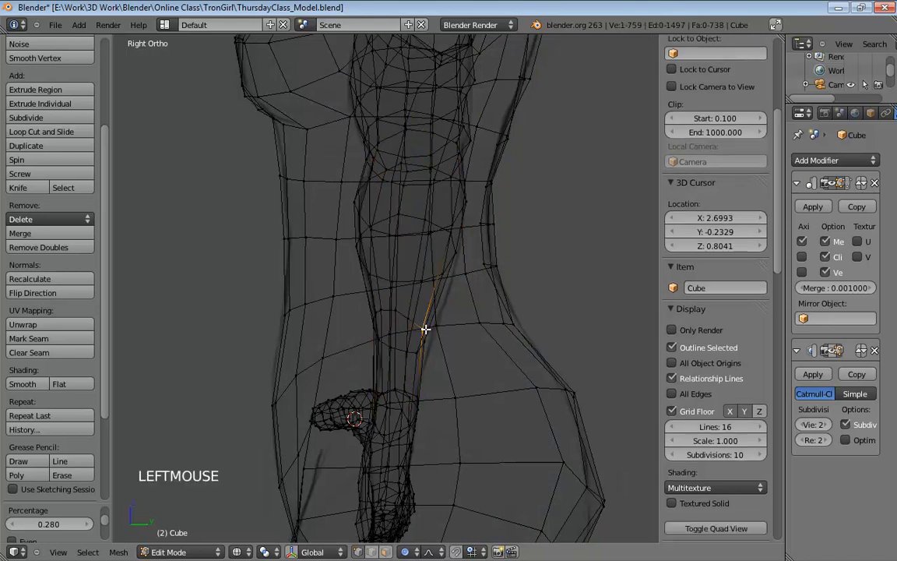
{"action": "left_click", "coordinate": [440, 338], "text": "shift"}
{"action": "key", "text": "g"}
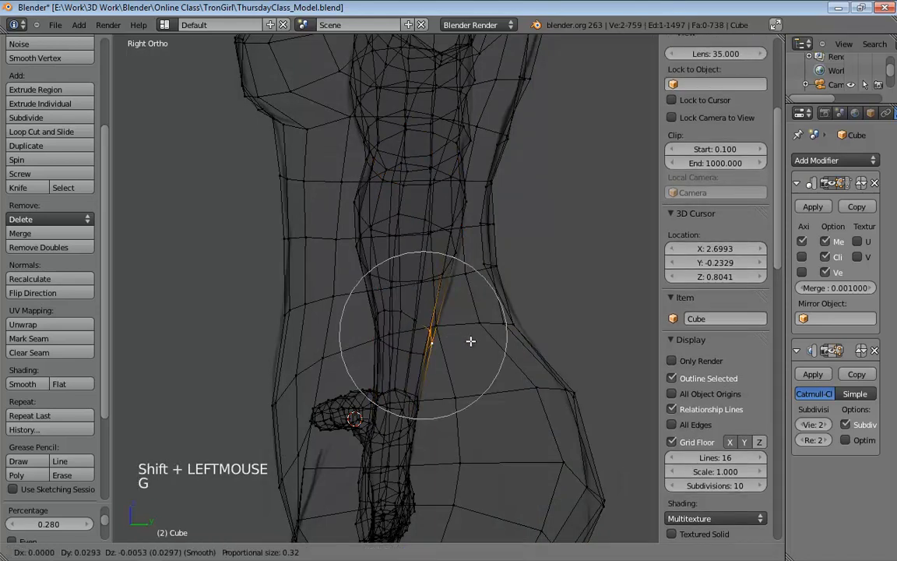
{"action": "left_click", "coordinate": [475, 324]}
Step: Move the two back vertices of the lower bevelled forearm loop about 0.011 in Y
{"action": "left_click", "coordinate": [450, 232]}
{"action": "left_click", "coordinate": [453, 249], "text": "shift"}
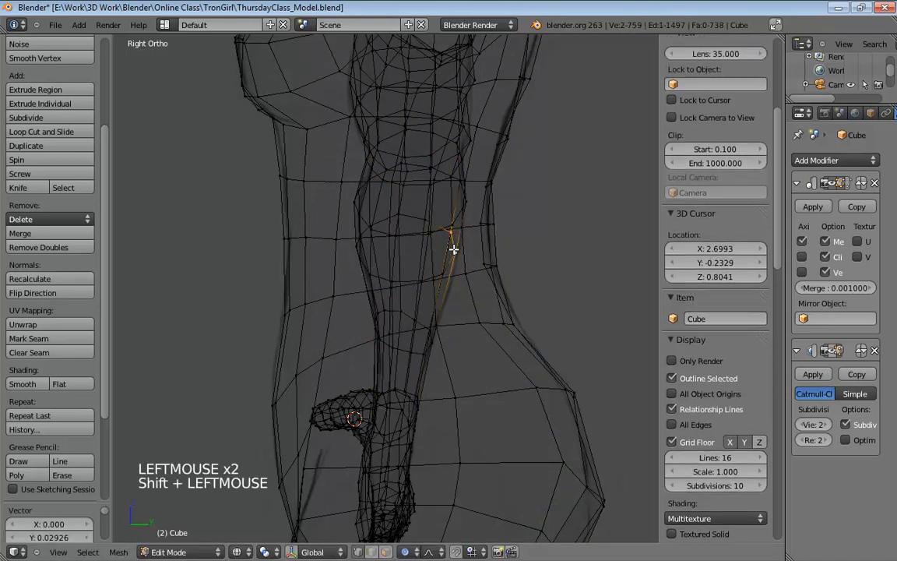
{"action": "key", "text": "g"}
{"action": "left_click", "coordinate": [495, 252]}
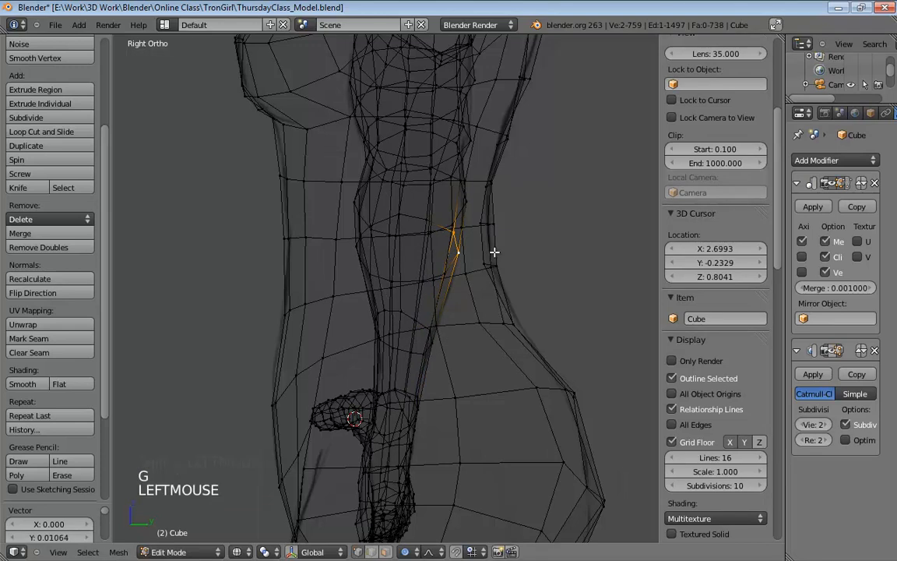
Step: Move the four front vertices of the bevelled forearm loops about 0.013 in Y to match the side reference
{"action": "left_click", "coordinate": [356, 196]}
{"action": "left_click", "coordinate": [358, 240], "text": "shift"}
{"action": "left_click", "coordinate": [367, 231], "text": "shift"}
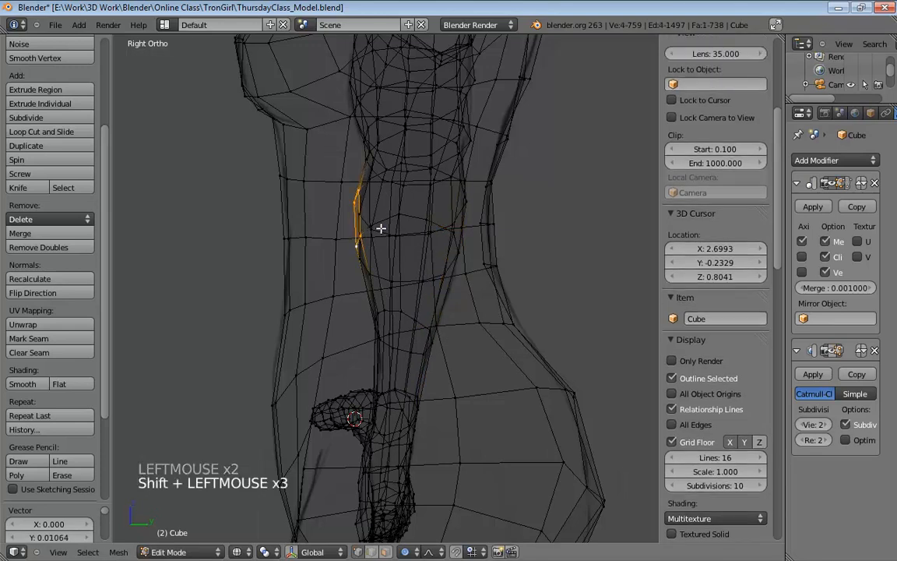
{"action": "key", "text": "g"}
{"action": "left_click", "coordinate": [385, 221]}
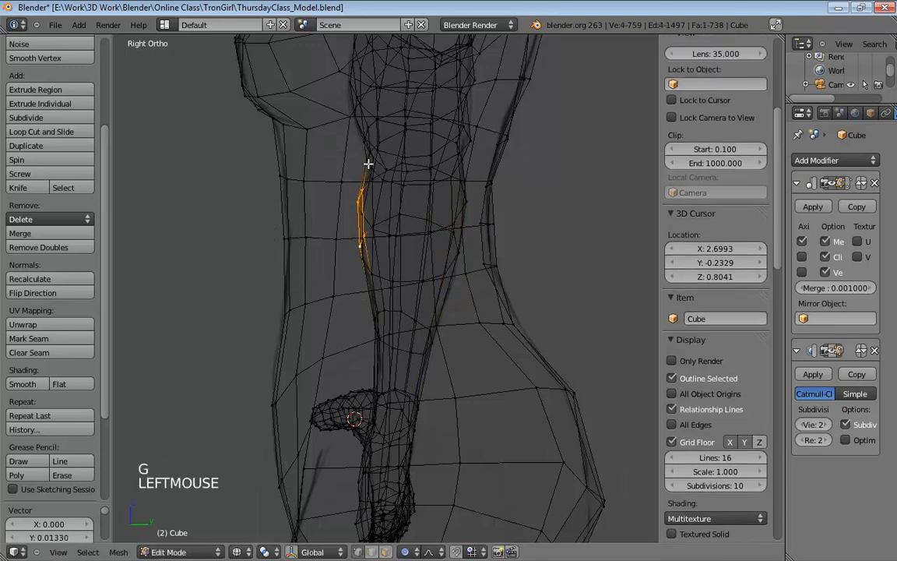
Step: Move the two front elbow vertices about 0.003 in Y and -0.013 in Z
{"action": "left_click", "coordinate": [368, 158]}
{"action": "left_click", "coordinate": [372, 153], "text": "shift"}
{"action": "key", "text": "g"}
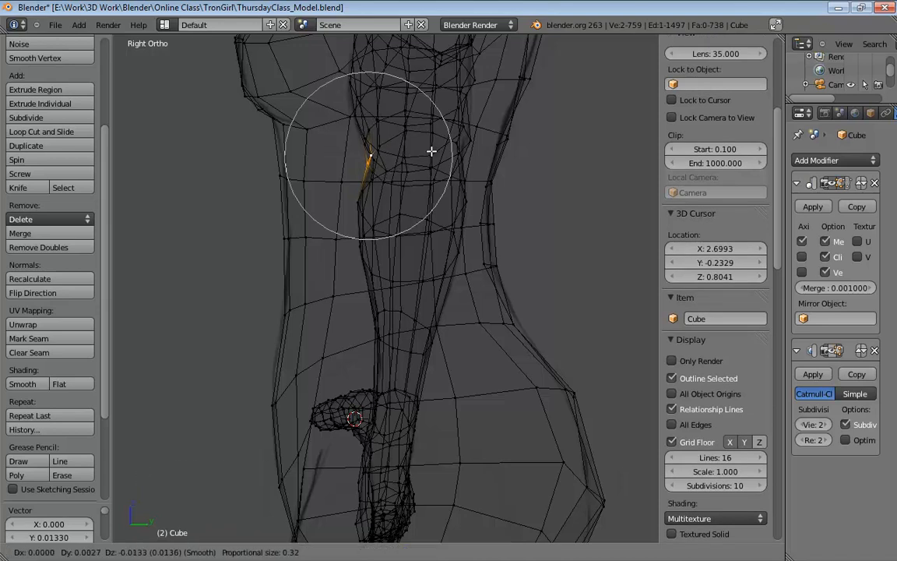
{"action": "left_click", "coordinate": [431, 151]}
Step: Move the back elbow vertex about -0.016 in Y toward the side reference outline
{"action": "middle_click_drag", "start_coordinate": [462, 157], "coordinate": [432, 254], "text": "shift"}
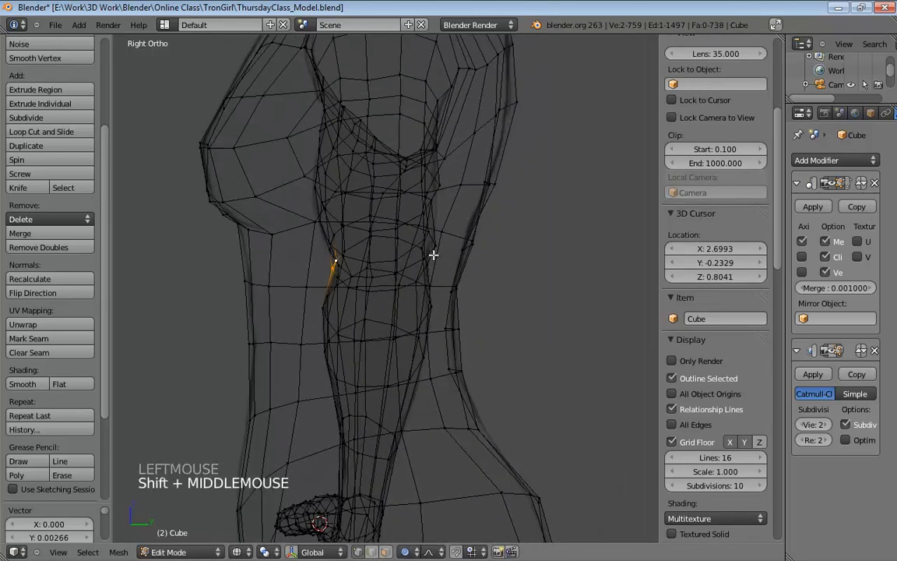
{"action": "left_click", "coordinate": [450, 241]}
{"action": "key", "text": "g"}
{"action": "left_click", "coordinate": [512, 239]}
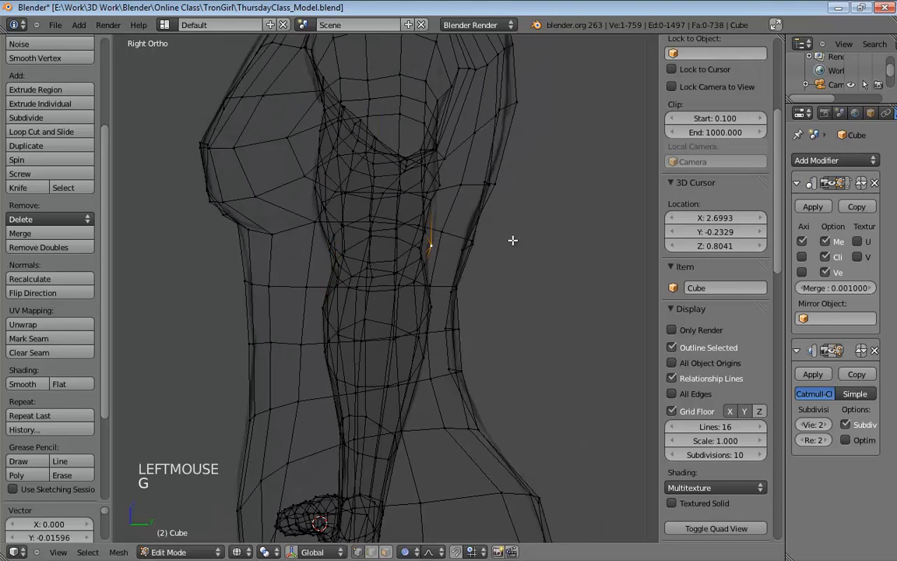
{"action": "scroll", "coordinate": [502, 213], "scroll_direction": "up", "scroll_amount": 4}
{"action": "middle_click_drag", "start_coordinate": [502, 213], "coordinate": [393, 316], "text": "shift"}
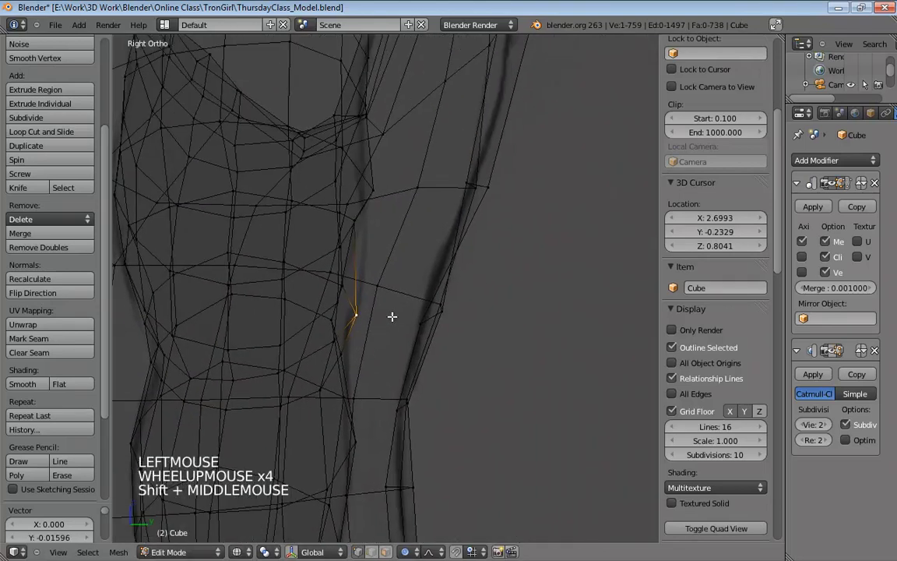
{"action": "left_click", "coordinate": [348, 309]}
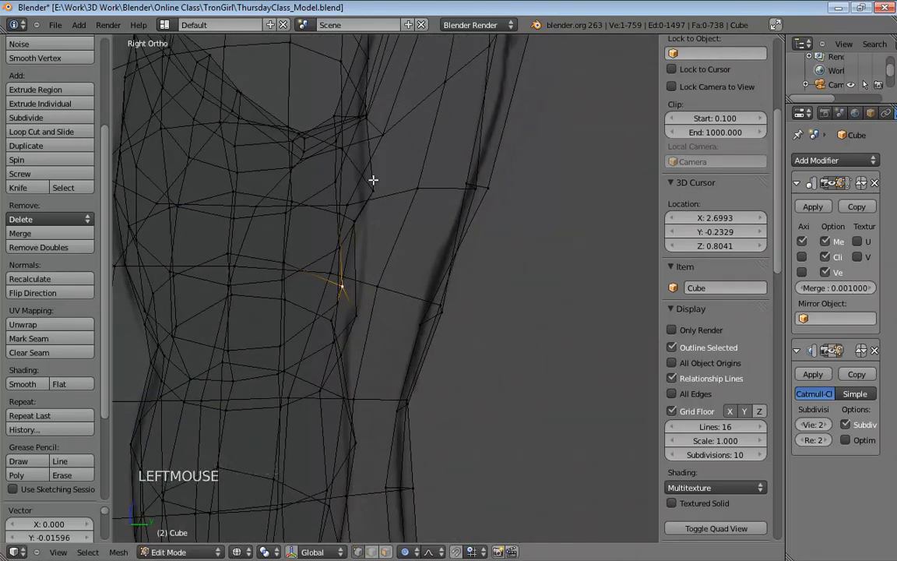
{"action": "middle_click_drag", "start_coordinate": [373, 180], "coordinate": [361, 285], "text": "shift"}
{"action": "scroll", "coordinate": [380, 344], "scroll_direction": "down", "scroll_amount": 4}
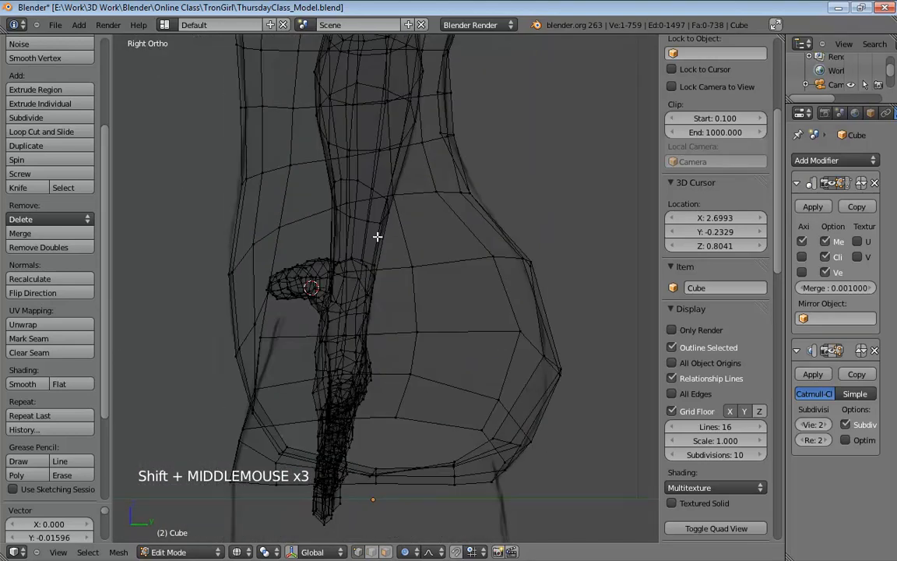
Step: In front view, add an edge loop between the lower forearm loop and the wrist, slid toward the wrist by about 0.58
{"action": "middle_click_drag", "start_coordinate": [376, 235], "coordinate": [450, 284]}
{"action": "scroll", "coordinate": [474, 214], "scroll_direction": "down", "scroll_amount": 2}
{"action": "scroll", "coordinate": [448, 256], "scroll_direction": "up", "scroll_amount": 2}
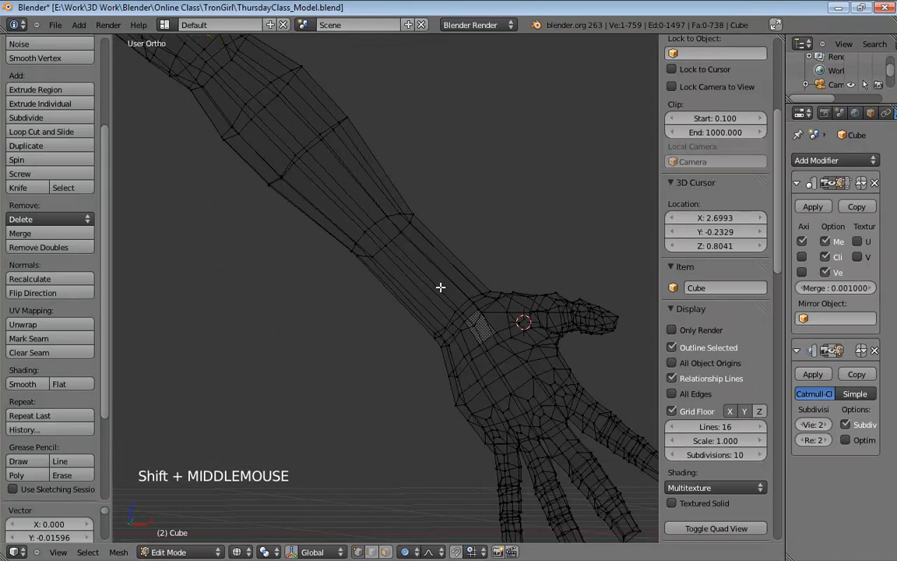
{"action": "key", "text": "KP_1"}
{"action": "key", "text": "KP_5"}
{"action": "key", "text": "KP_5"}
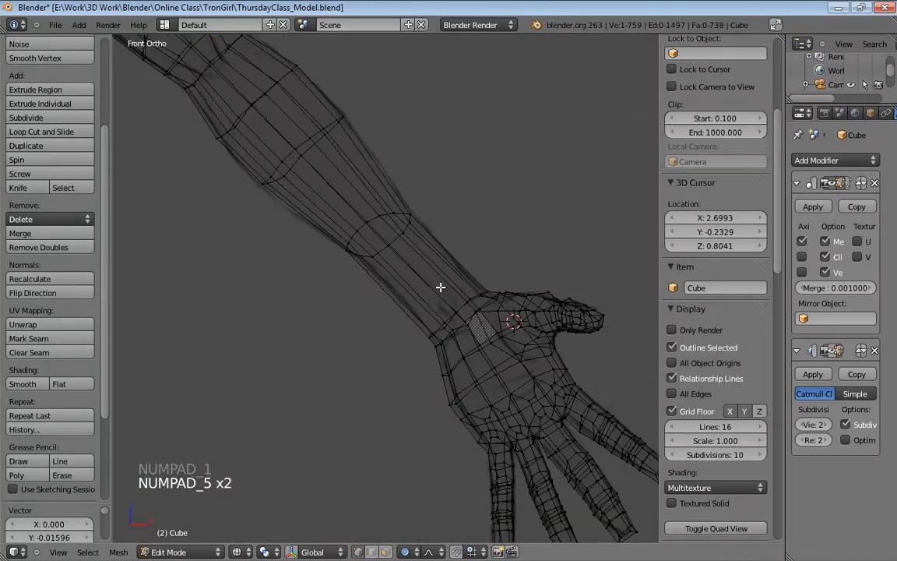
{"action": "key", "text": "ctrl+r"}
{"action": "left_click", "coordinate": [441, 279]}
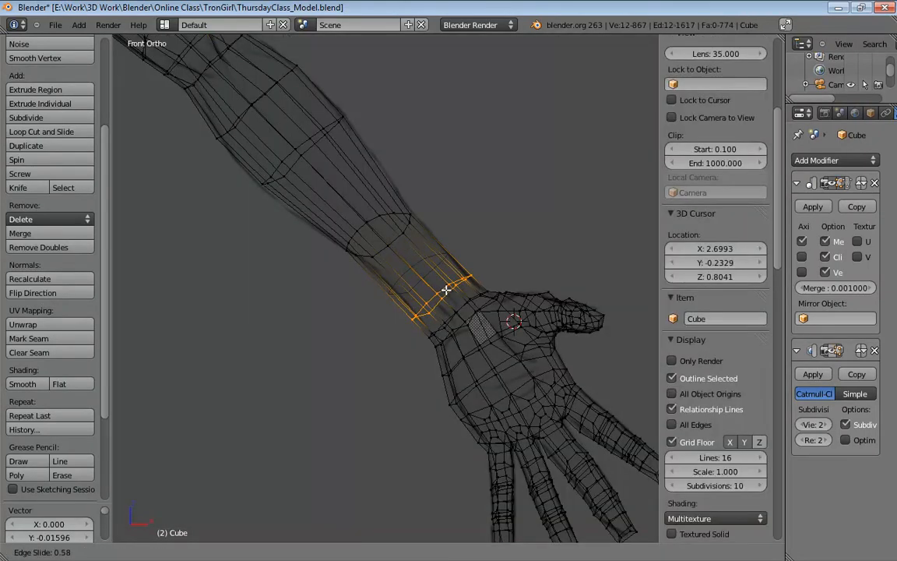
{"action": "left_click", "coordinate": [446, 289]}
Step: In front view, scale the new edge loop near the wrist to about 0.944
{"action": "middle_click_drag", "start_coordinate": [493, 220], "coordinate": [553, 228]}
{"action": "key", "text": "KP_1"}
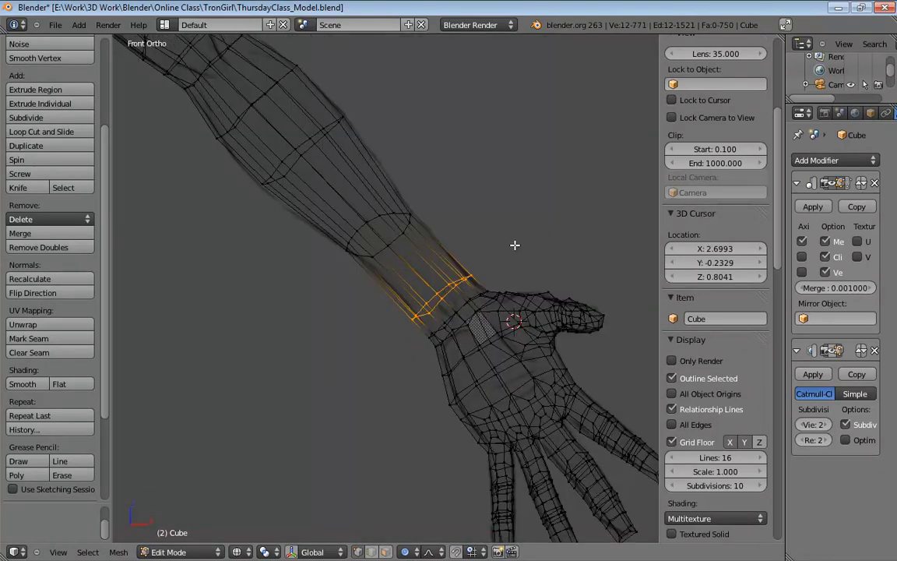
{"action": "key", "text": "s"}
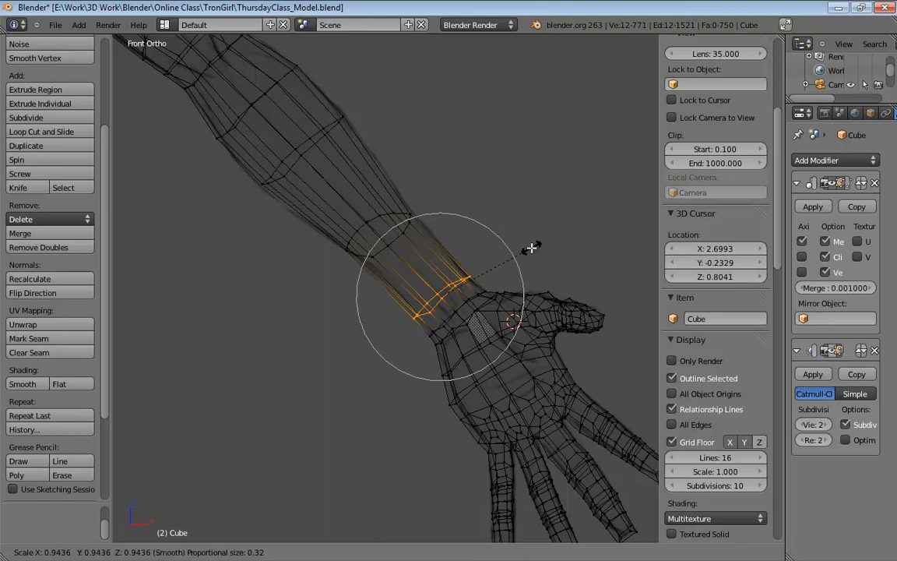
{"action": "left_click", "coordinate": [530, 248]}
Step: Move the thumb-side vertex of the lower forearm loop about 0.008 in X to meet the front reference outline
{"action": "left_click", "coordinate": [412, 214]}
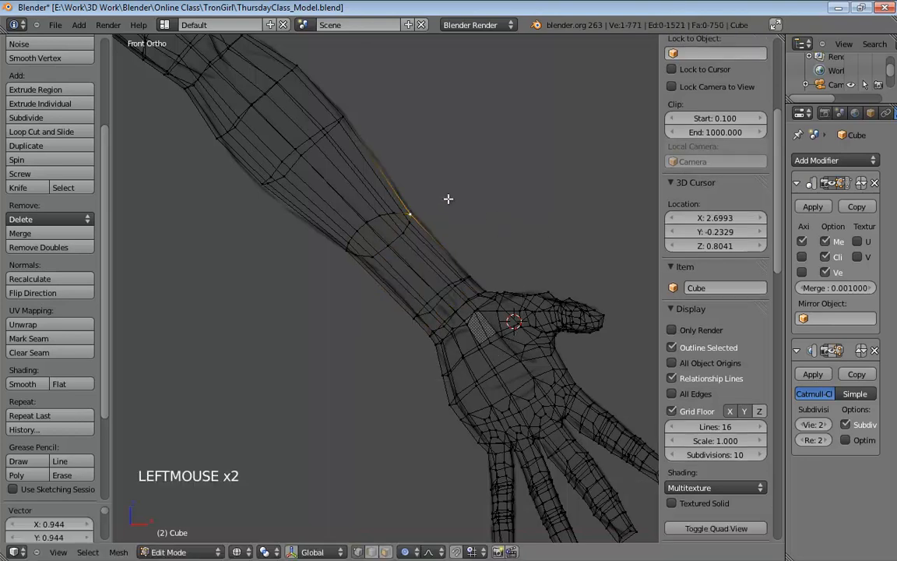
{"action": "key", "text": "g"}
{"action": "left_click", "coordinate": [389, 242]}
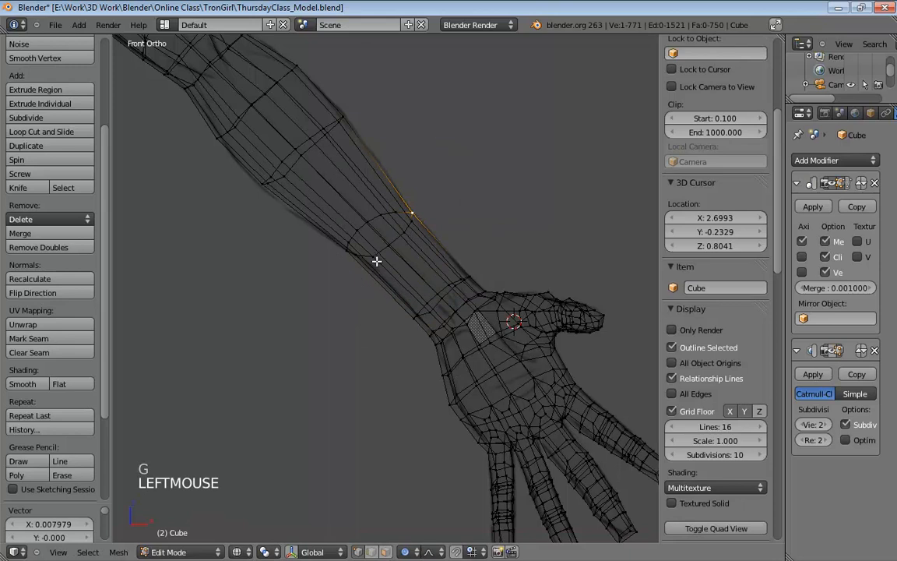
Step: Add an edge loop midway between the lower forearm loop and the wrist loop and scale it to about 0.959
{"action": "key", "text": "ctrl+r"}
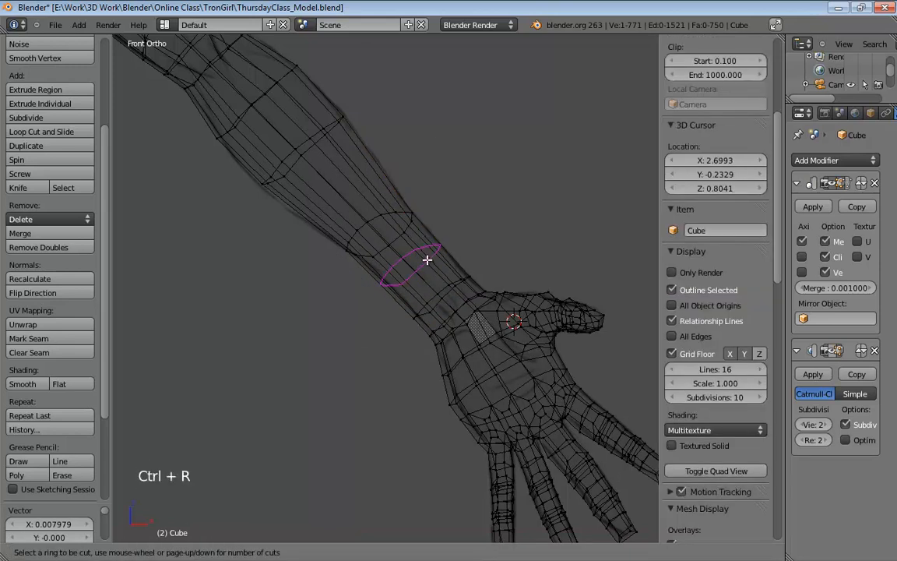
{"action": "left_click", "coordinate": [427, 260]}
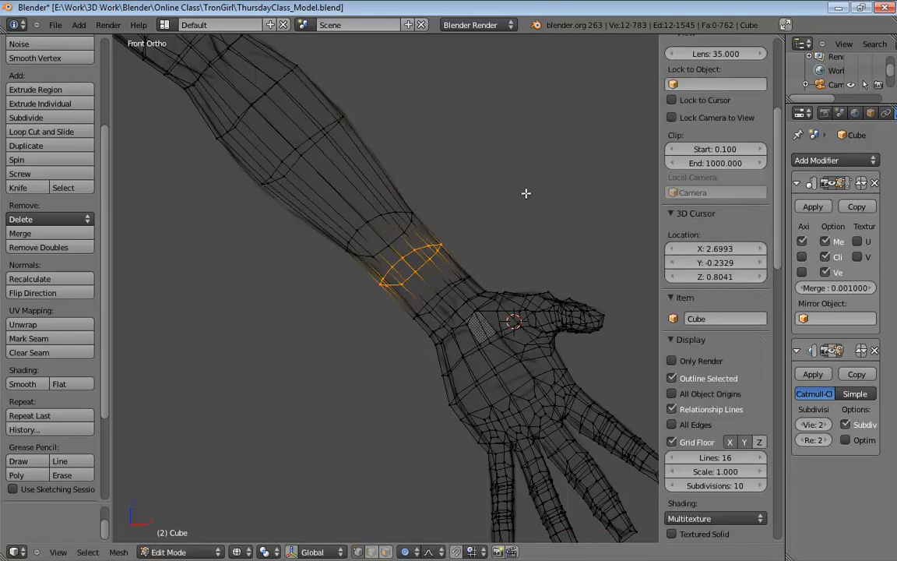
{"action": "key", "text": "s"}
{"action": "left_click", "coordinate": [519, 195]}
Step: In side view, move the new loop above the wrist about 0.005 in Y
{"action": "middle_click_drag", "start_coordinate": [519, 195], "coordinate": [469, 222]}
{"action": "key", "text": "KP_3"}
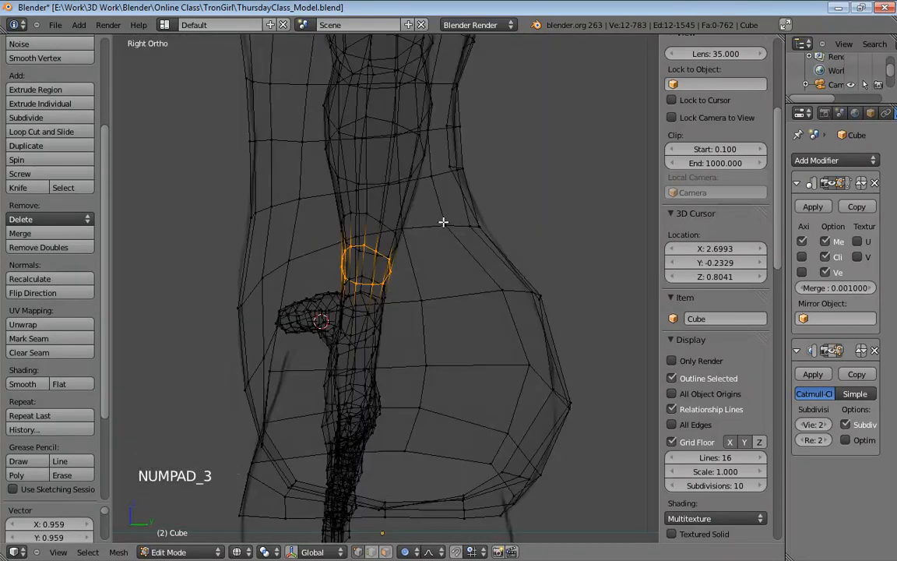
{"action": "key", "text": "g"}
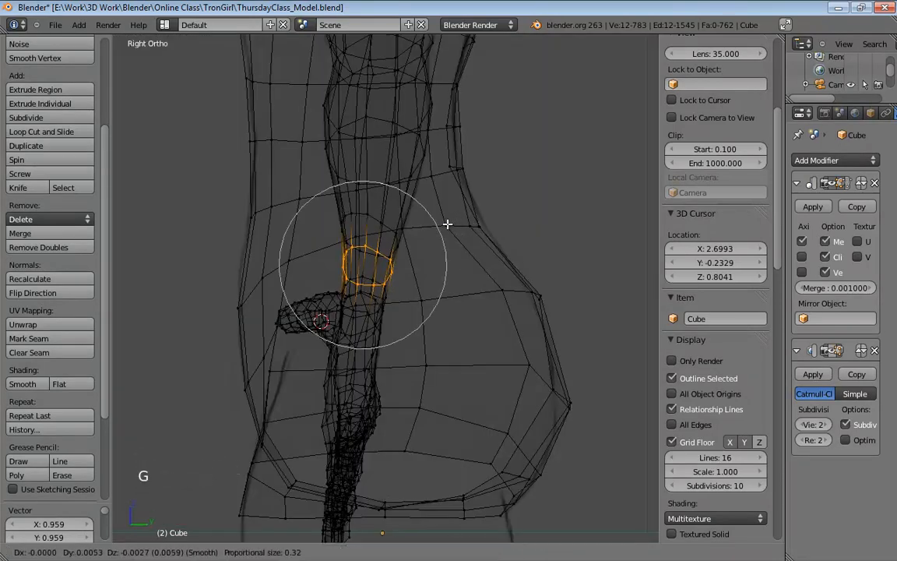
{"action": "left_click", "coordinate": [444, 227]}
Step: Add a centred edge loop around the forearm, between the middle forearm loop and the lower forearm loop
{"action": "middle_click_drag", "start_coordinate": [385, 189], "coordinate": [543, 166]}
{"action": "scroll", "coordinate": [449, 165], "scroll_direction": "down", "scroll_amount": 2}
{"action": "middle_click_drag", "start_coordinate": [449, 165], "coordinate": [436, 204]}
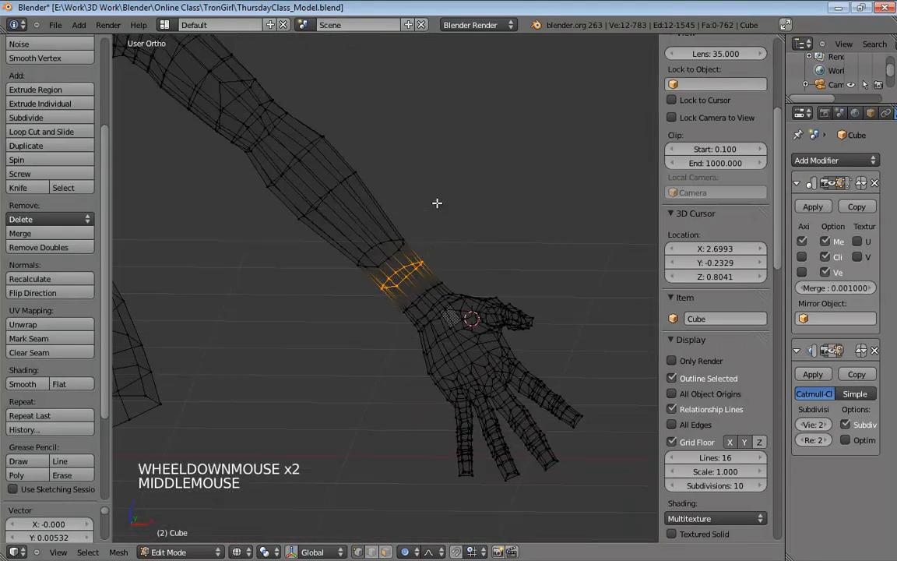
{"action": "middle_click_drag", "start_coordinate": [375, 195], "coordinate": [268, 183]}
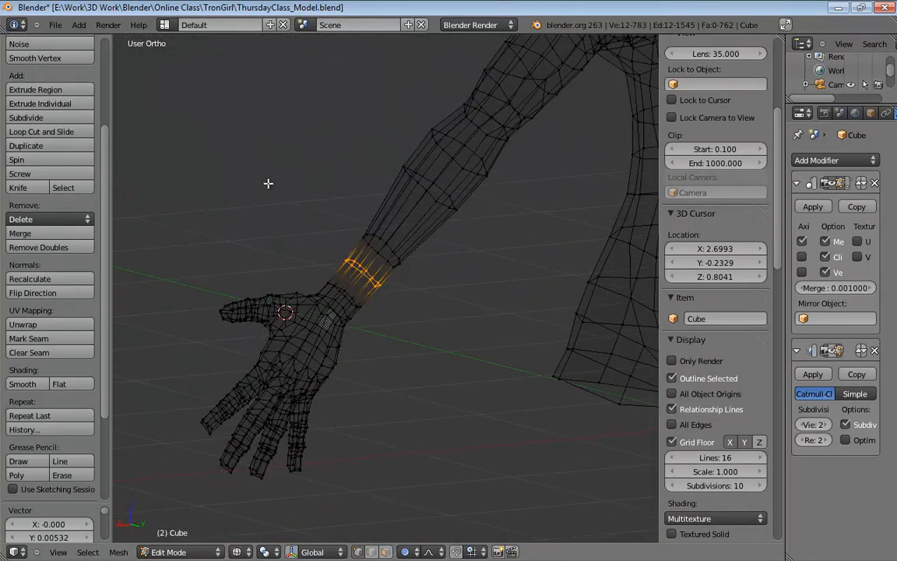
{"action": "middle_click_drag", "start_coordinate": [316, 126], "coordinate": [426, 125]}
{"action": "middle_click_drag", "start_coordinate": [389, 150], "coordinate": [392, 221]}
{"action": "scroll", "coordinate": [404, 212], "scroll_direction": "up", "scroll_amount": 3}
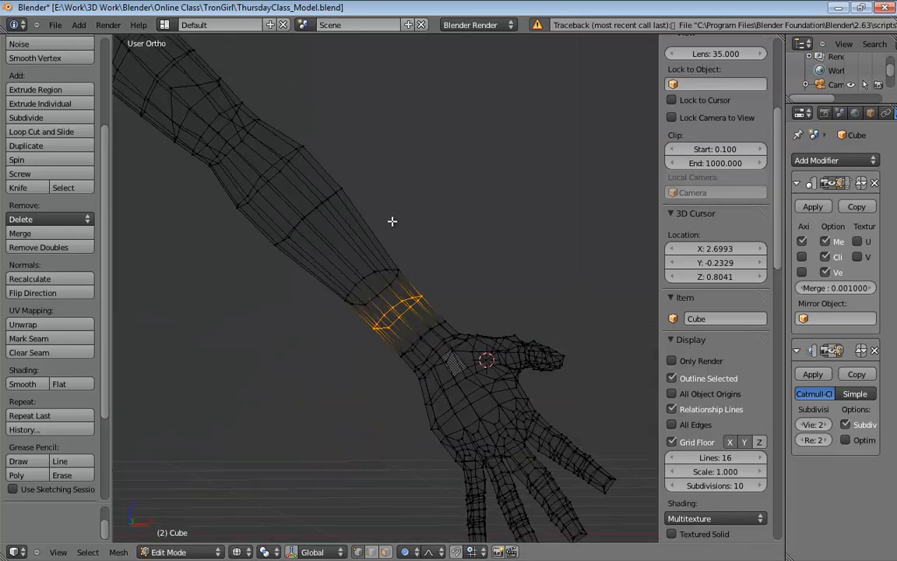
{"action": "key", "text": "ctrl+r"}
{"action": "left_click", "coordinate": [346, 249]}
{"action": "right_click", "coordinate": [346, 249]}
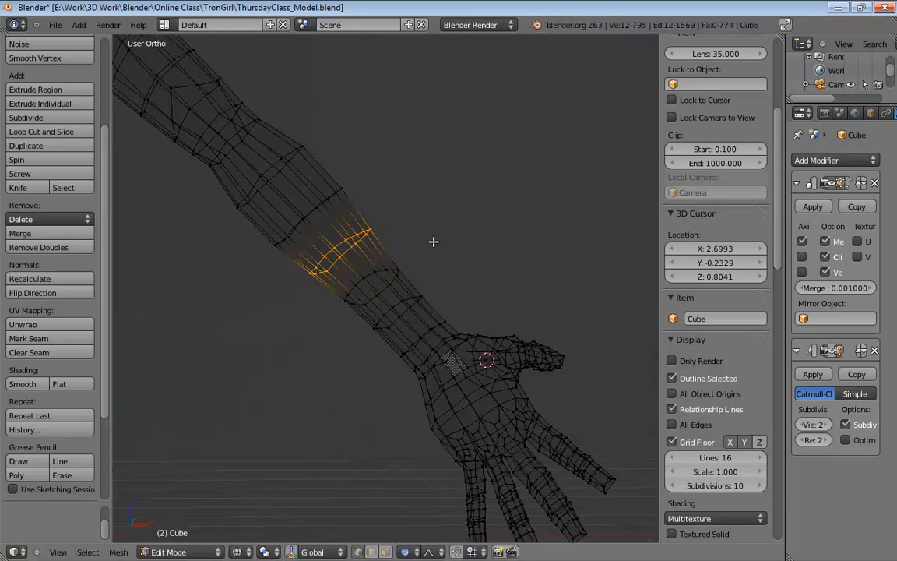
Step: In front view, scale the new forearm loop up by about 1.061 and again by about 1.038 to match the reference outline
{"action": "key", "text": "KP_1"}
{"action": "key", "text": "KP_5"}
{"action": "key", "text": "KP_5"}
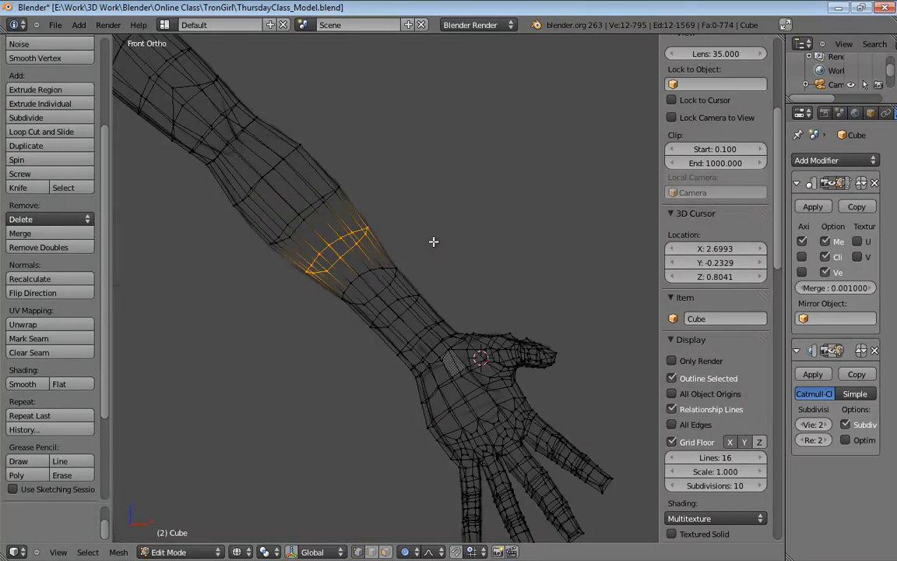
{"action": "scroll", "coordinate": [434, 241], "scroll_direction": "up", "scroll_amount": 4}
{"action": "middle_click_drag", "start_coordinate": [434, 192], "coordinate": [439, 232], "text": "shift"}
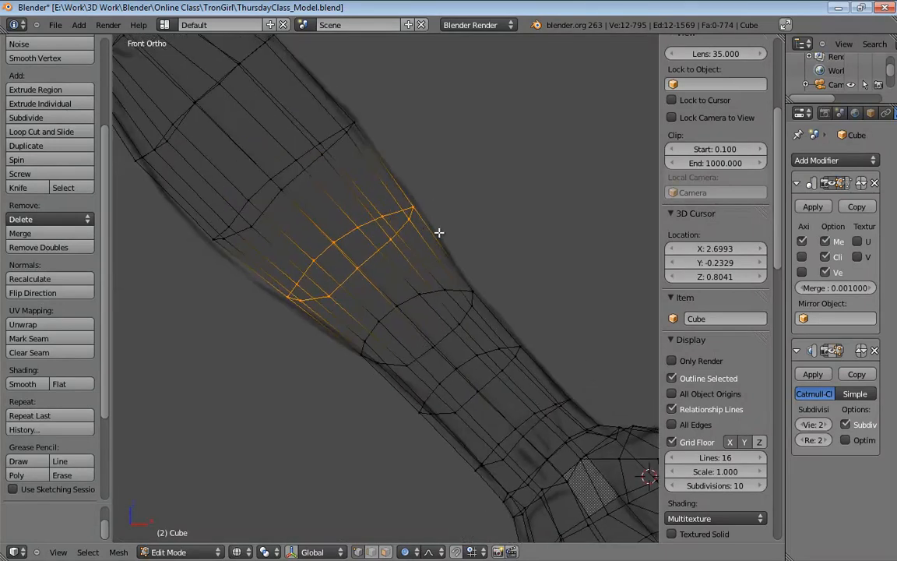
{"action": "key", "text": "g"}
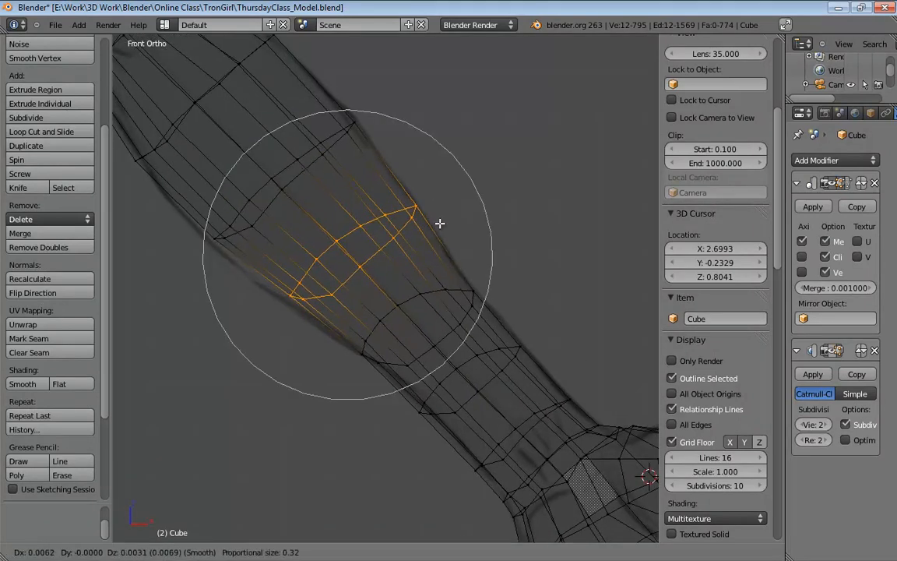
{"action": "right_click", "coordinate": [437, 224]}
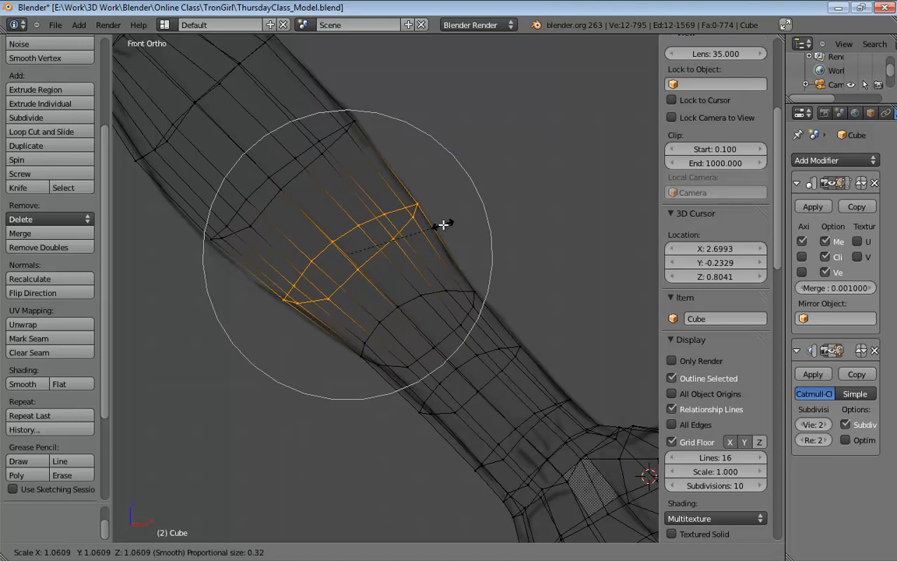
{"action": "left_click", "coordinate": [443, 224]}
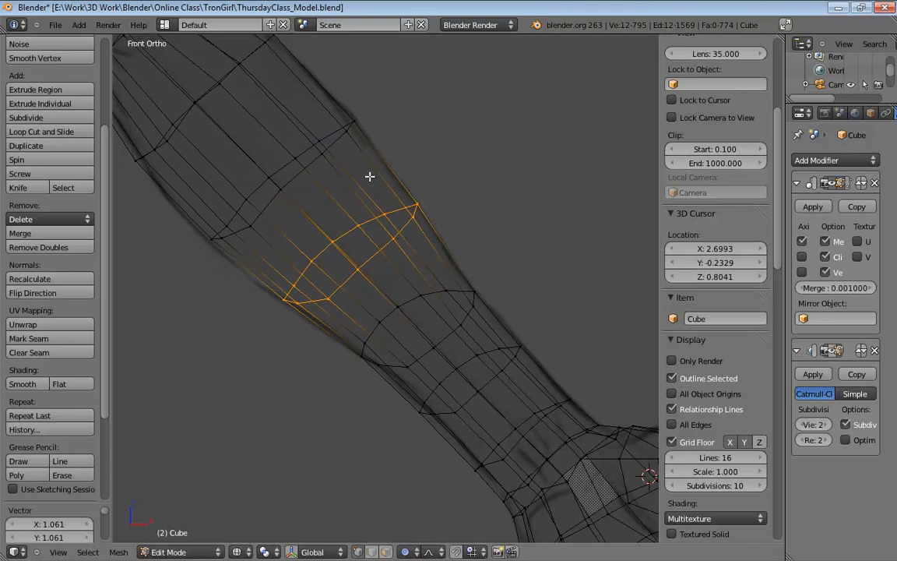
{"action": "key", "text": "s"}
{"action": "left_click", "coordinate": [333, 149]}
Step: Add a centred edge loop between the elbow loop and the upper forearm loop
{"action": "middle_click_drag", "start_coordinate": [333, 149], "coordinate": [352, 256]}
{"action": "scroll", "coordinate": [366, 226], "scroll_direction": "down", "scroll_amount": 8}
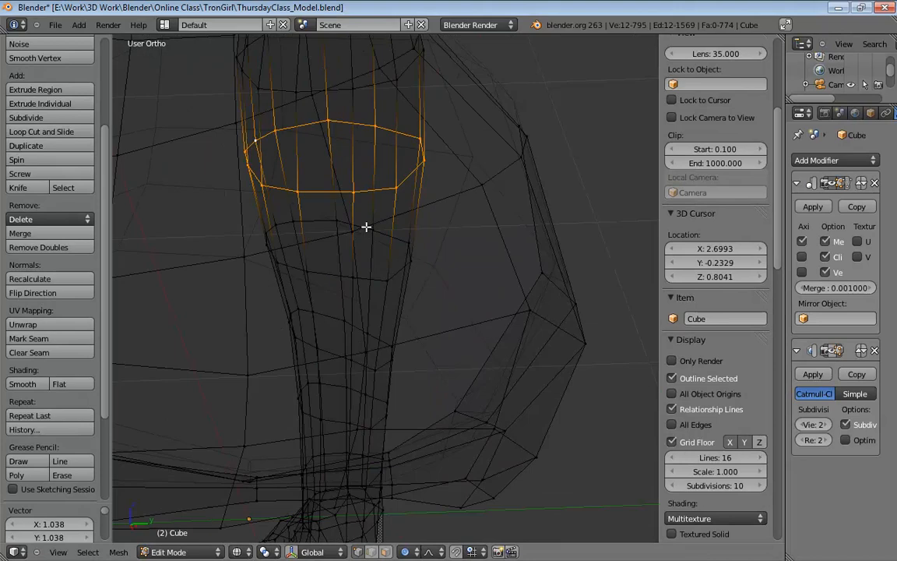
{"action": "middle_click_drag", "start_coordinate": [424, 205], "coordinate": [333, 197]}
{"action": "scroll", "coordinate": [352, 155], "scroll_direction": "up", "scroll_amount": 5}
{"action": "middle_click_drag", "start_coordinate": [352, 155], "coordinate": [384, 300]}
{"action": "key", "text": "ctrl+r"}
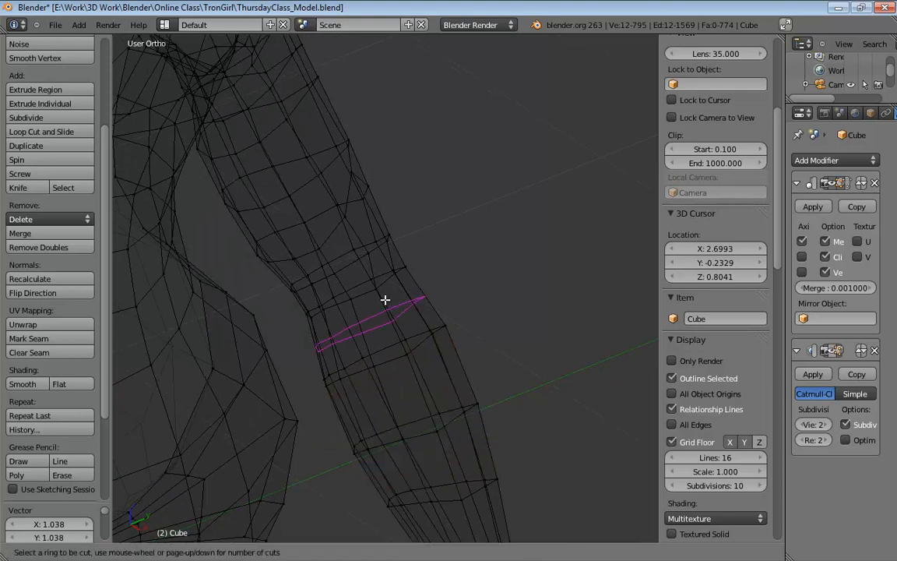
{"action": "left_click", "coordinate": [378, 294]}
{"action": "right_click", "coordinate": [380, 292]}
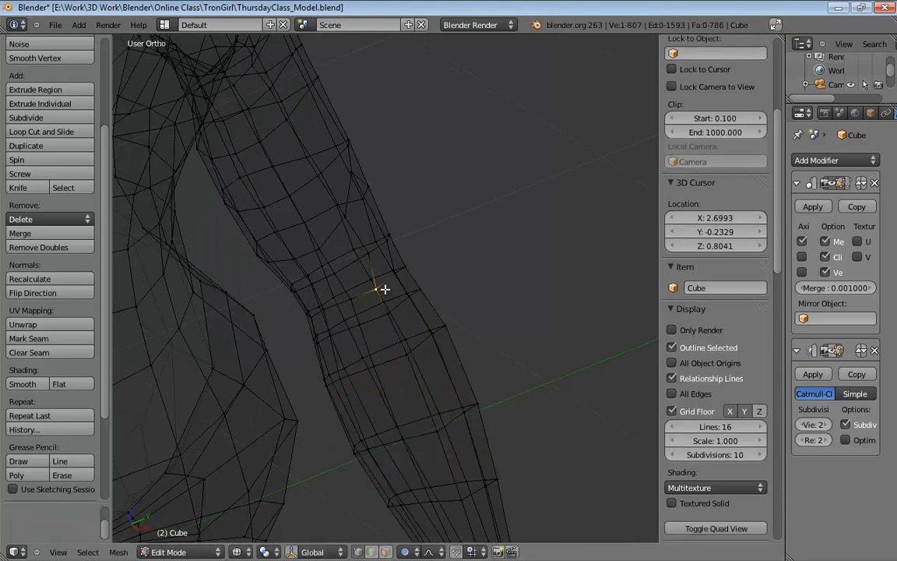
Step: In solid shading with proportional editing off, adjust two front vertices of the loop below the elbow, the first about 0.003 in X and 0.012 in Y
{"action": "key", "text": "z"}
{"action": "mouse_move", "coordinate": [402, 307]}
{"action": "middle_mouse_down"}
{"action": "mouse_move", "coordinate": [439, 262]}
{"action": "mouse_move", "coordinate": [321, 324]}
{"action": "middle_mouse_up"}
{"action": "key", "text": "g"}
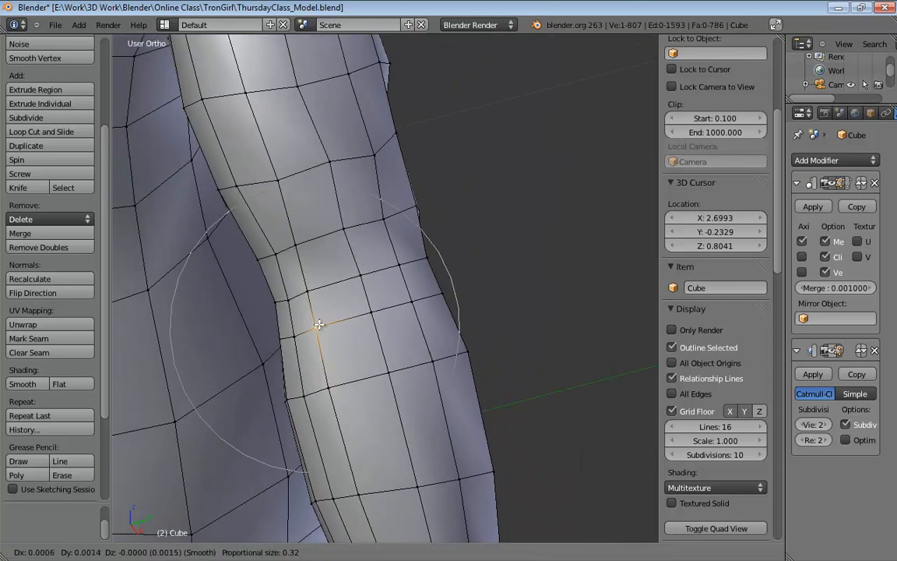
{"action": "left_click", "coordinate": [320, 324]}
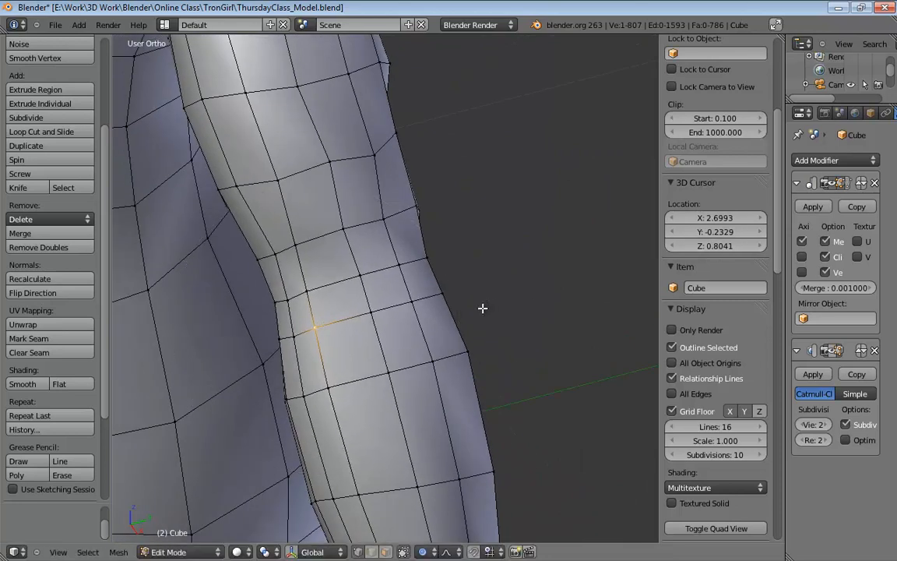
{"action": "key", "text": "g"}
{"action": "left_click", "coordinate": [317, 331]}
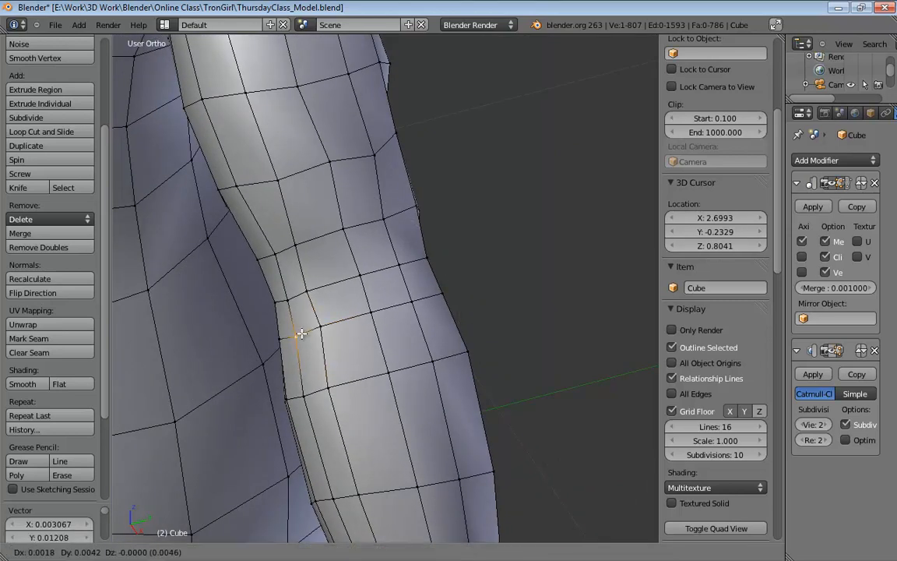
{"action": "left_click", "coordinate": [300, 335]}
{"action": "left_click", "coordinate": [292, 335]}
Step: Even out the neighbouring front vertices of the loop below the elbow, moving the last about -0.011 in X
{"action": "middle_click_drag", "start_coordinate": [292, 335], "coordinate": [359, 291]}
{"action": "left_click", "coordinate": [363, 287]}
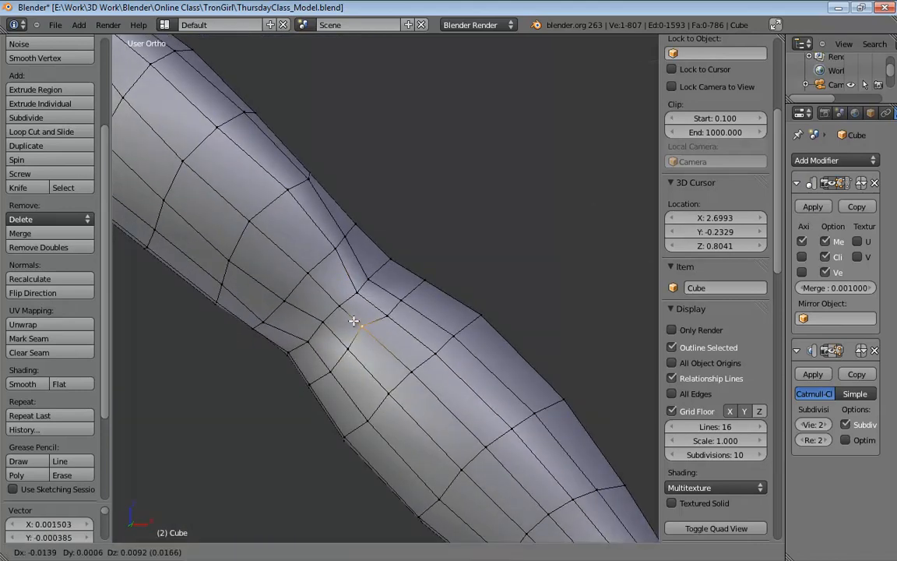
{"action": "right_click", "coordinate": [347, 348]}
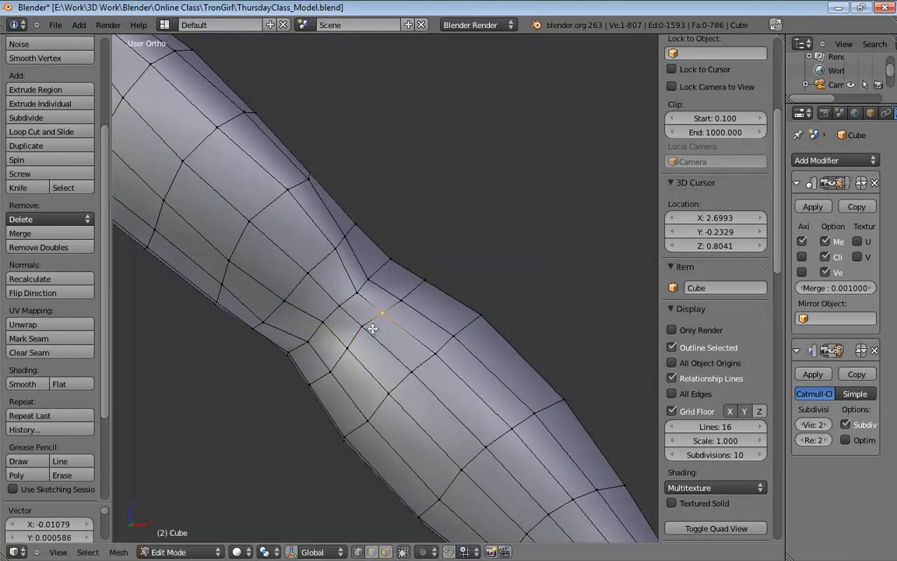
Step: Select three vertices at the back of the elbow loop and move them about 0.060 in Y to form the elbow point
{"action": "middle_click_drag", "start_coordinate": [349, 347], "coordinate": [444, 292]}
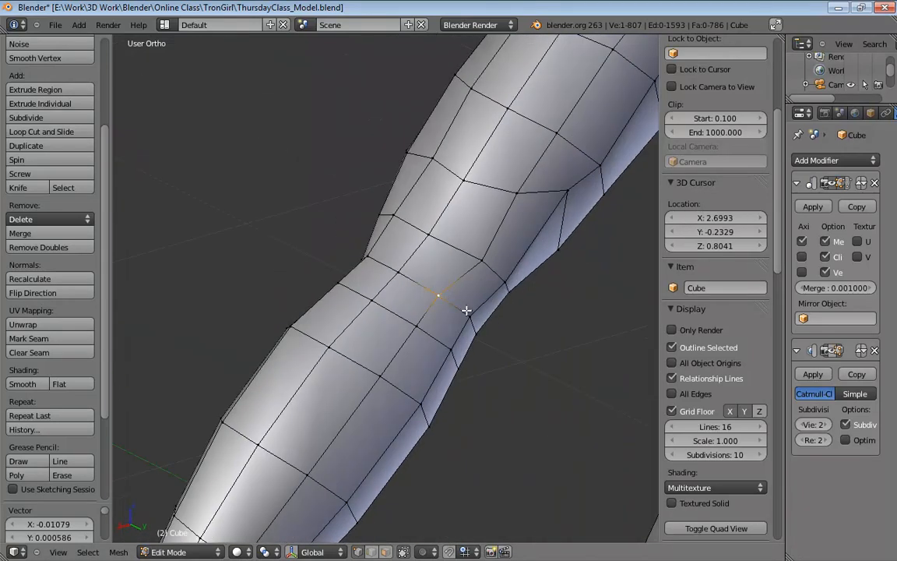
{"action": "right_click", "coordinate": [466, 310], "text": "shift"}
{"action": "middle_click_drag", "start_coordinate": [518, 314], "coordinate": [444, 224]}
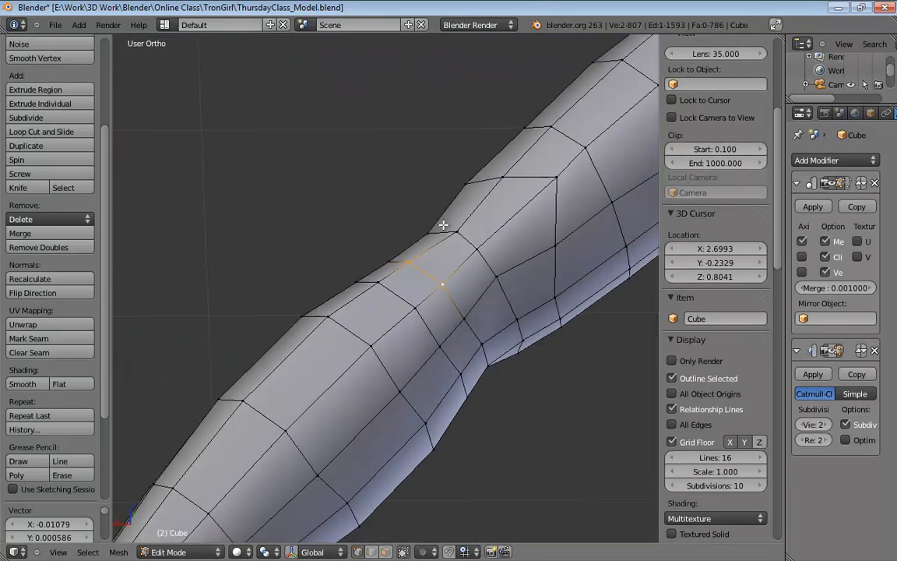
{"action": "right_click", "coordinate": [466, 312], "text": "shift"}
{"action": "middle_click_drag", "start_coordinate": [465, 311], "coordinate": [593, 422]}
{"action": "middle_click_drag", "start_coordinate": [546, 359], "coordinate": [538, 313]}
{"action": "key", "text": "g"}
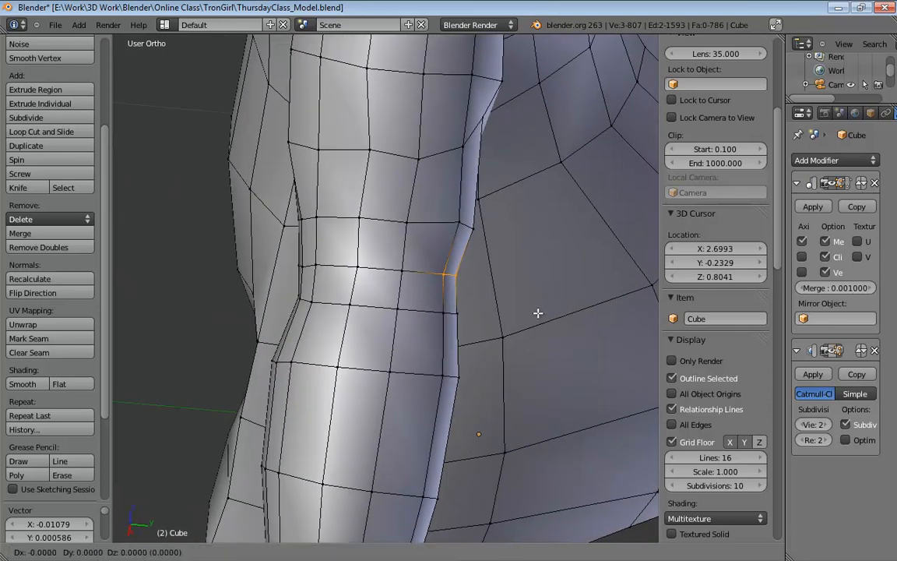
{"action": "left_click", "coordinate": [564, 316]}
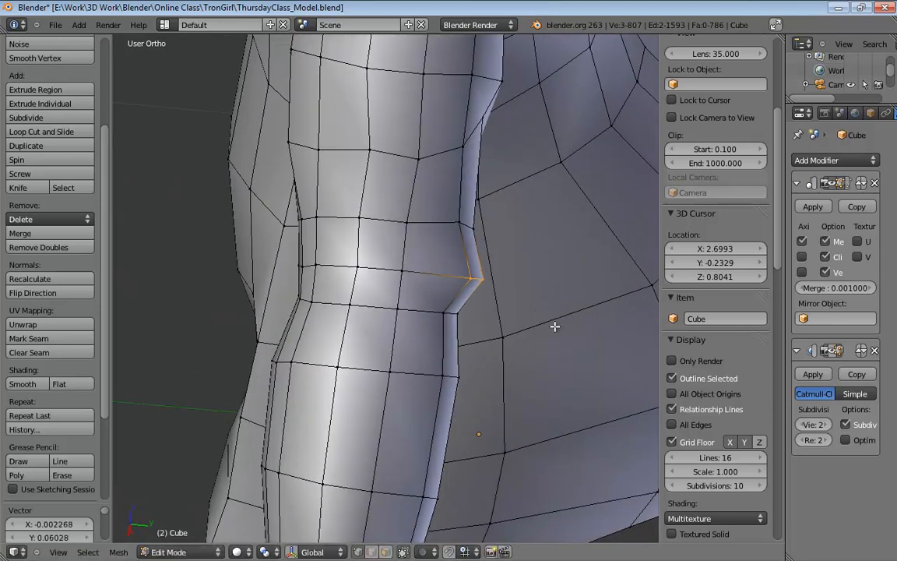
Step: Pull the back vertices of the loop just below the elbow outward by about 0.03 in Y
{"action": "right_click", "coordinate": [449, 315]}
{"action": "key", "text": "g"}
{"action": "middle_click_drag", "start_coordinate": [472, 314], "coordinate": [497, 363]}
{"action": "left_click", "coordinate": [468, 226]}
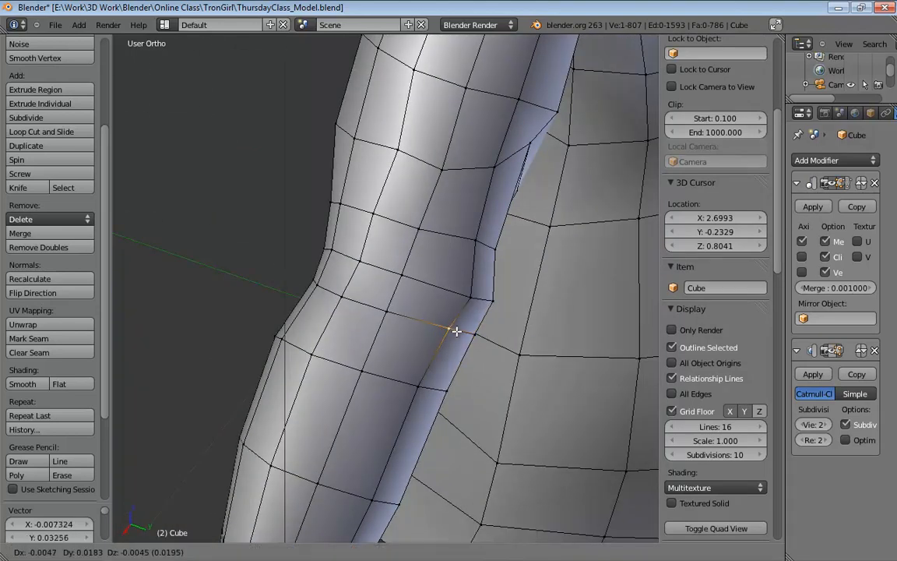
{"action": "left_click", "coordinate": [455, 331]}
Step: Nudge the vertex just above the back of the elbow about 0.002 in X and -0.003 in Y
{"action": "middle_click_drag", "start_coordinate": [455, 331], "coordinate": [440, 304]}
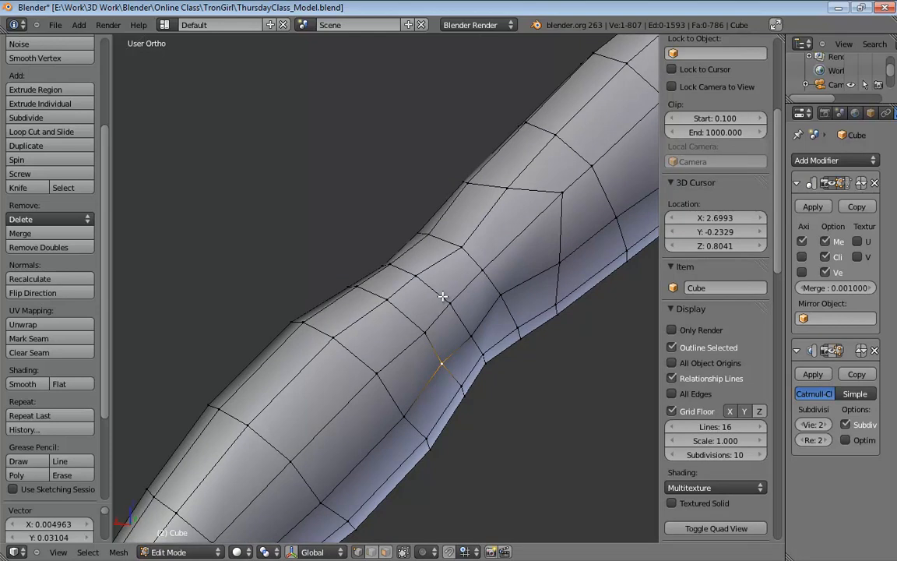
{"action": "middle_click_drag", "start_coordinate": [441, 297], "coordinate": [376, 178]}
{"action": "left_click", "coordinate": [465, 245]}
{"action": "middle_click_drag", "start_coordinate": [441, 267], "coordinate": [396, 274]}
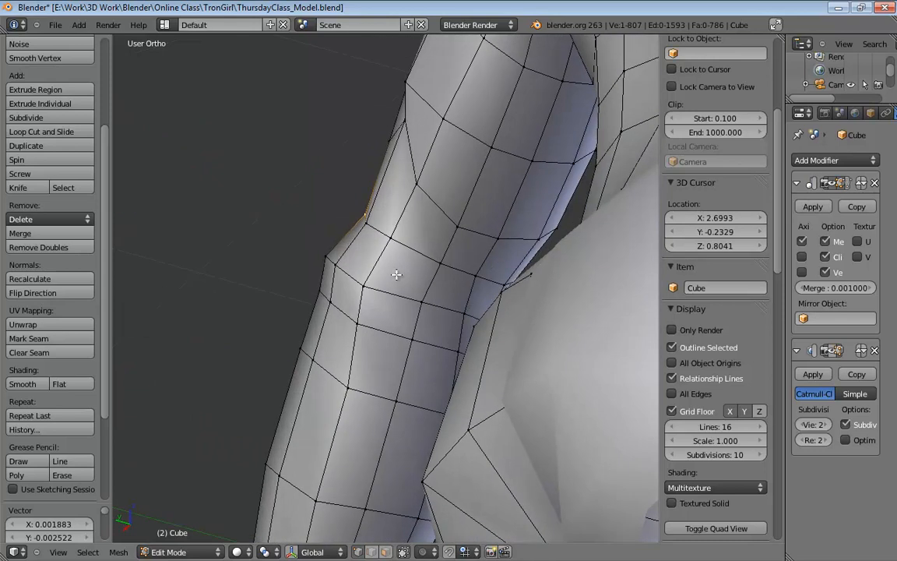
Step: Move the side vertex of the elbow loop about 0.029 in Y and the vertex directly below it about 0.019 in Y
{"action": "middle_click_drag", "start_coordinate": [358, 317], "coordinate": [434, 305]}
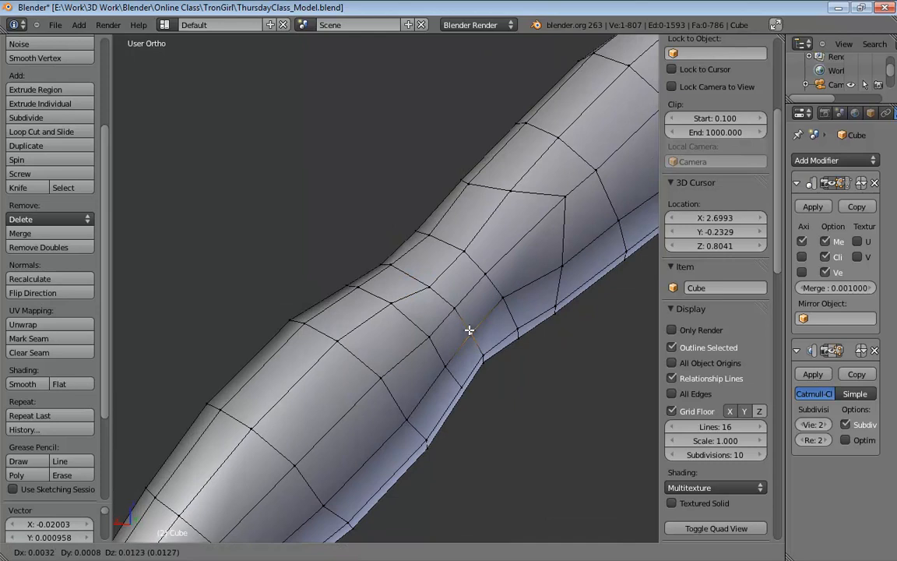
{"action": "left_click", "coordinate": [441, 361]}
{"action": "middle_click_drag", "start_coordinate": [441, 361], "coordinate": [487, 339]}
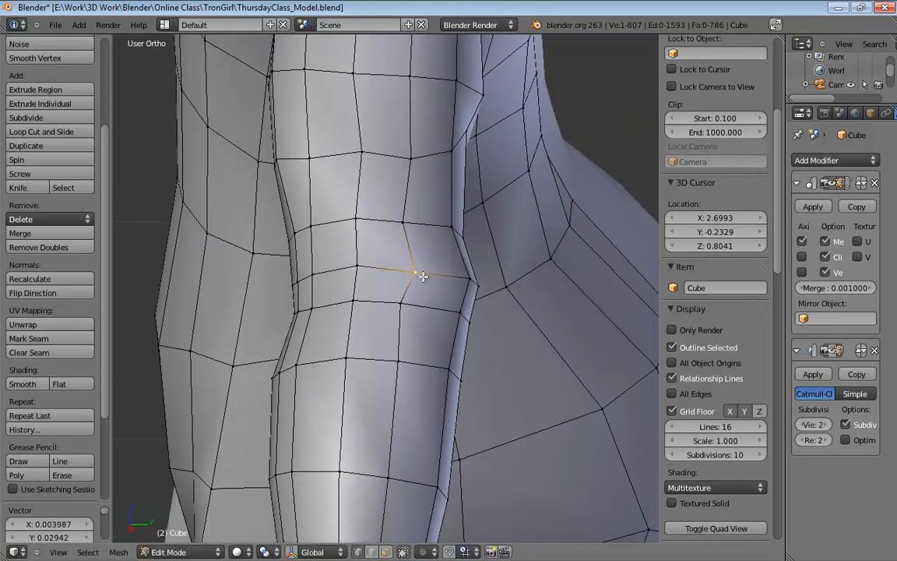
{"action": "left_click", "coordinate": [417, 303]}
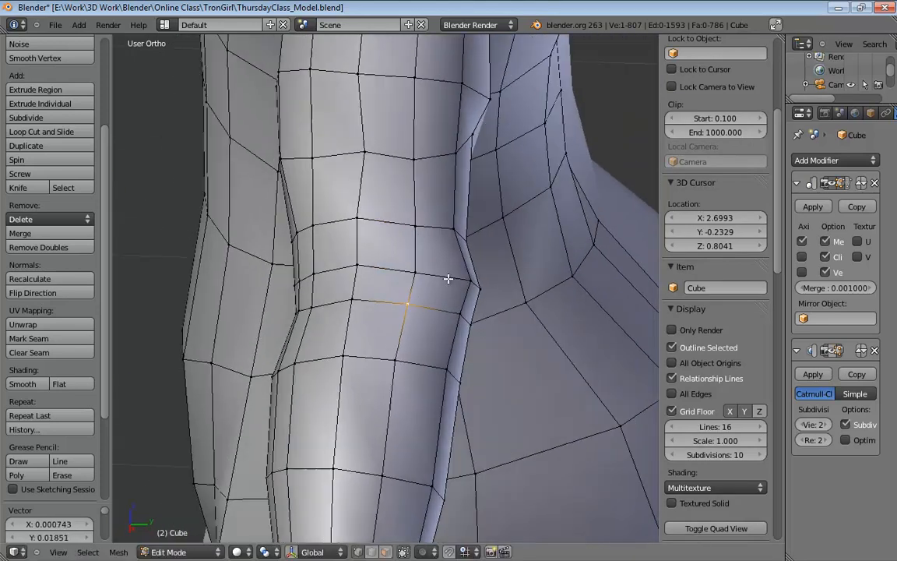
Step: Reposition vertices around the elbow, moving the one just above the inner crease about 0.007 in X, -0.004 in Y and -0.019 in Z
{"action": "middle_click_drag", "start_coordinate": [413, 302], "coordinate": [407, 260]}
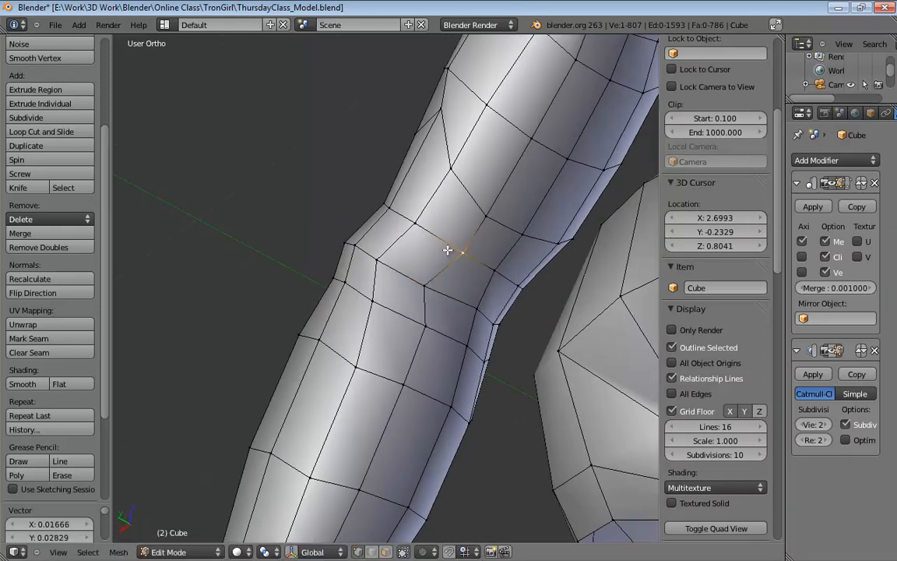
{"action": "middle_click_drag", "start_coordinate": [380, 278], "coordinate": [427, 303]}
{"action": "middle_click_drag", "start_coordinate": [367, 333], "coordinate": [368, 296]}
{"action": "left_click", "coordinate": [357, 317]}
{"action": "middle_click_drag", "start_coordinate": [277, 242], "coordinate": [418, 208]}
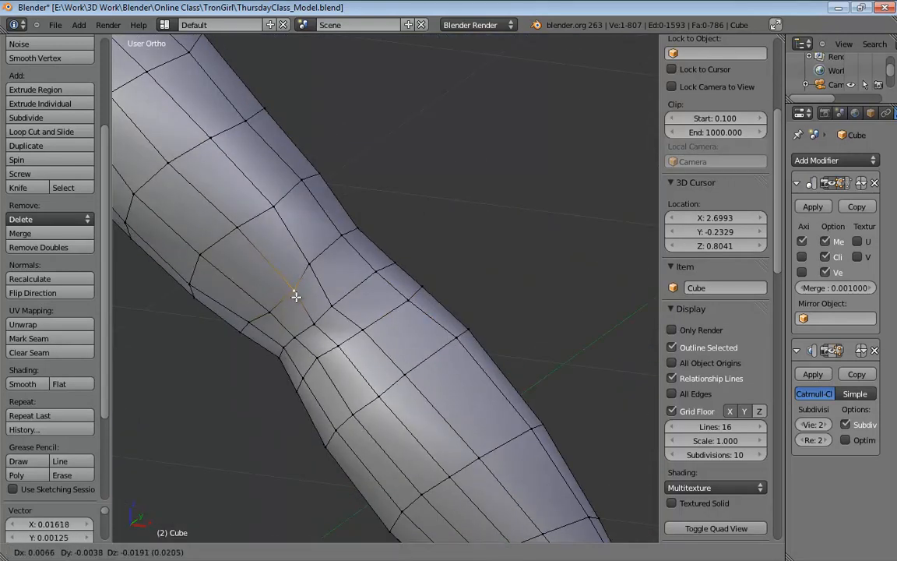
{"action": "left_click", "coordinate": [296, 295]}
Step: Adjust the vertices around and below the elbow, moving the upper forearm vertex about 0.011 in X and 0.028 in Y
{"action": "middle_click_drag", "start_coordinate": [295, 296], "coordinate": [300, 262]}
{"action": "left_click", "coordinate": [288, 295]}
{"action": "left_click", "coordinate": [325, 298]}
{"action": "left_click", "coordinate": [315, 340]}
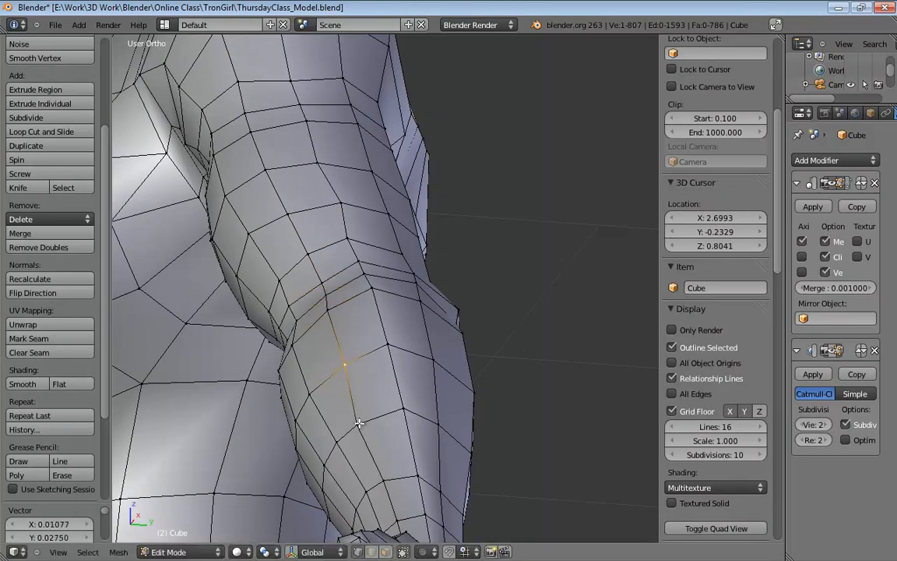
Step: Move an elbow loop vertex about -0.002 in X, 0.009 in Y and -0.006 in Z, and nudge the outer forearm vertex below
{"action": "middle_click_drag", "start_coordinate": [359, 423], "coordinate": [433, 324]}
{"action": "left_click", "coordinate": [451, 314]}
{"action": "right_click_drag", "start_coordinate": [407, 303], "coordinate": [418, 305]}
{"action": "left_click", "coordinate": [416, 302]}
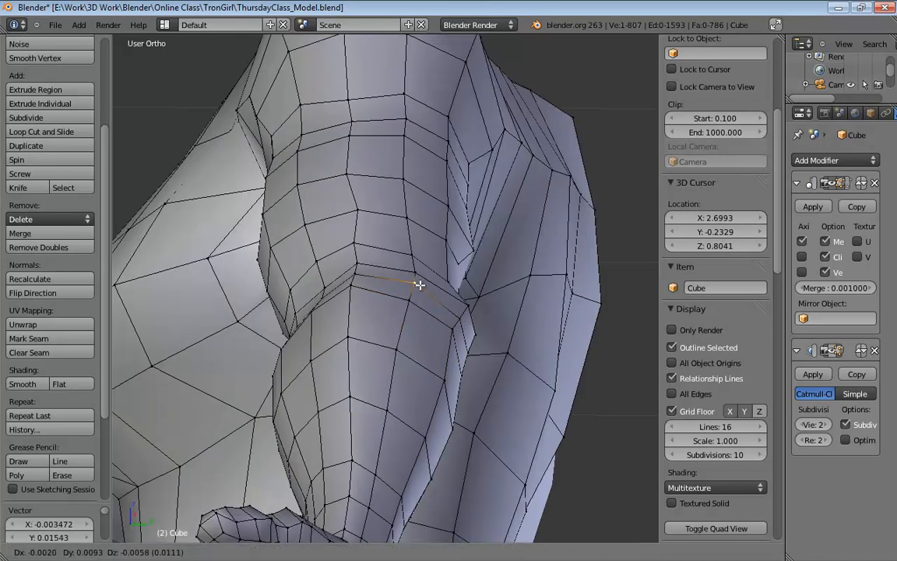
{"action": "left_click", "coordinate": [418, 283]}
{"action": "left_click", "coordinate": [407, 352]}
{"action": "middle_click_drag", "start_coordinate": [407, 352], "coordinate": [409, 326]}
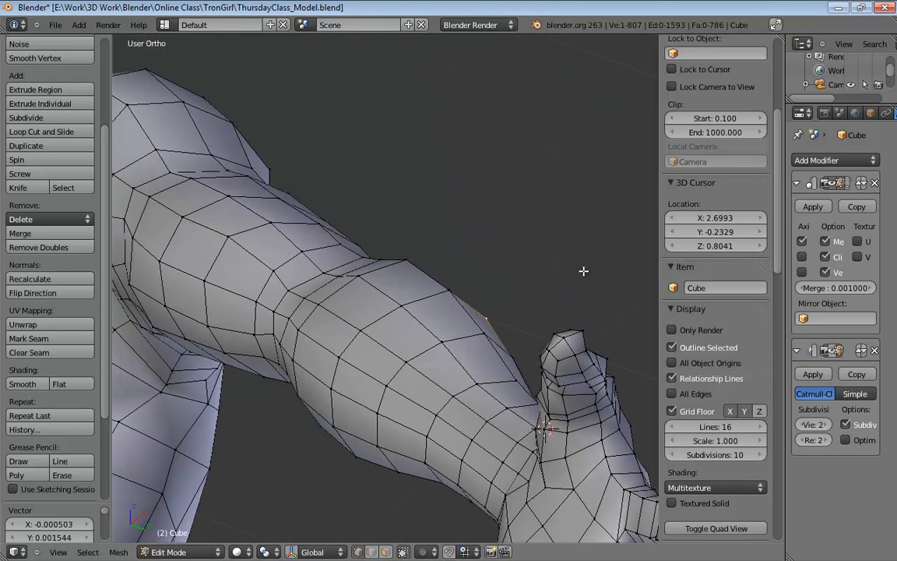
Step: Examine the smoothed arm in perspective from the side, back and wrist, outside Edit Mode
{"action": "key", "text": "KP_5"}
{"action": "scroll", "coordinate": [453, 282], "scroll_direction": "down", "scroll_amount": 10}
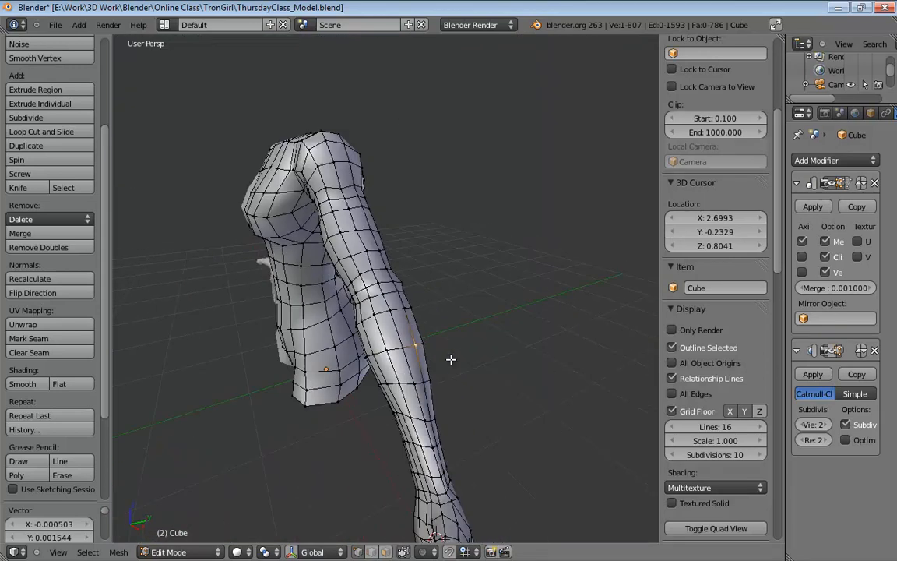
{"action": "middle_click_drag", "start_coordinate": [452, 361], "coordinate": [372, 283]}
{"action": "scroll", "coordinate": [297, 313], "scroll_direction": "up", "scroll_amount": 5}
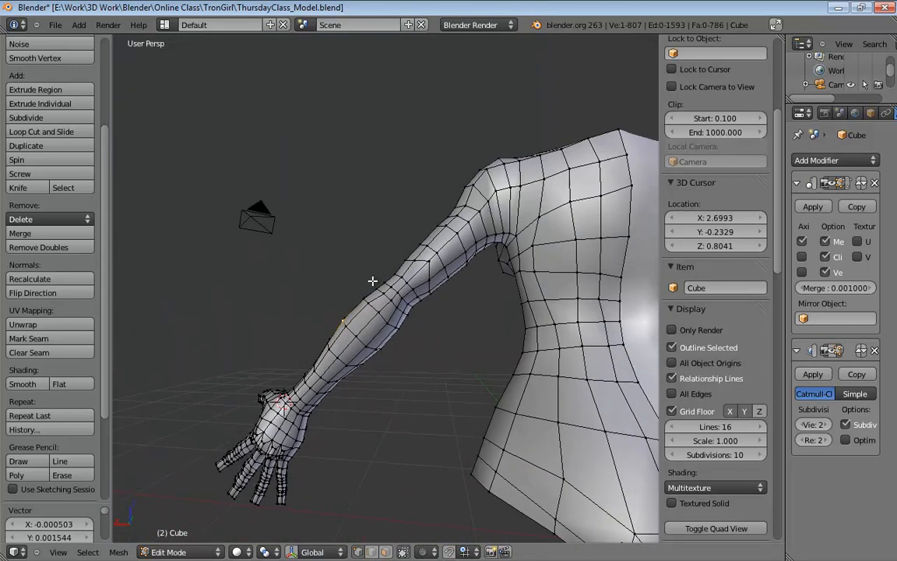
{"action": "middle_click_drag", "start_coordinate": [483, 328], "coordinate": [490, 276]}
{"action": "key", "text": "Tab"}
{"action": "scroll", "coordinate": [514, 288], "scroll_direction": "up", "scroll_amount": 5}
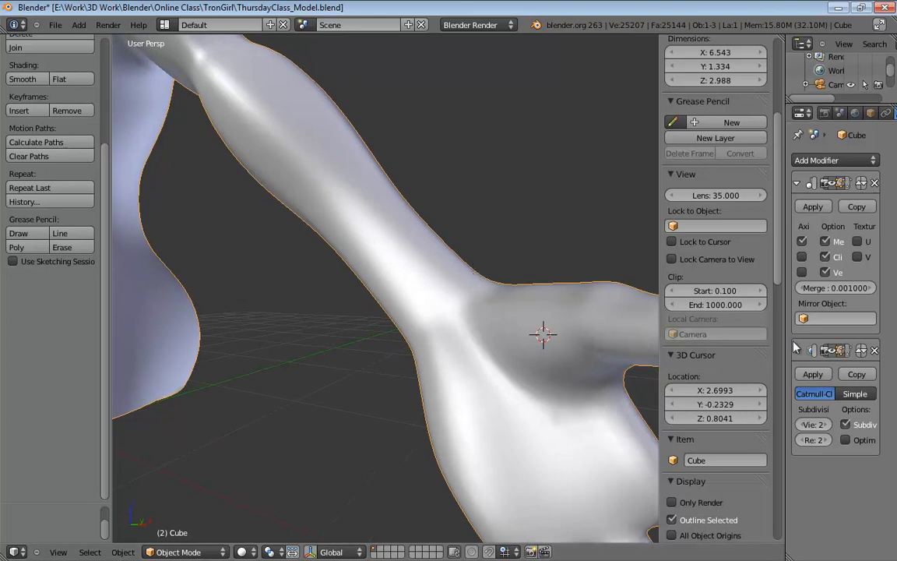
Step: Turn off the subdivision preview and move two vertices just above the wrist about 0.005 in X and 0.009 in Y
{"action": "left_click", "coordinate": [837, 352]}
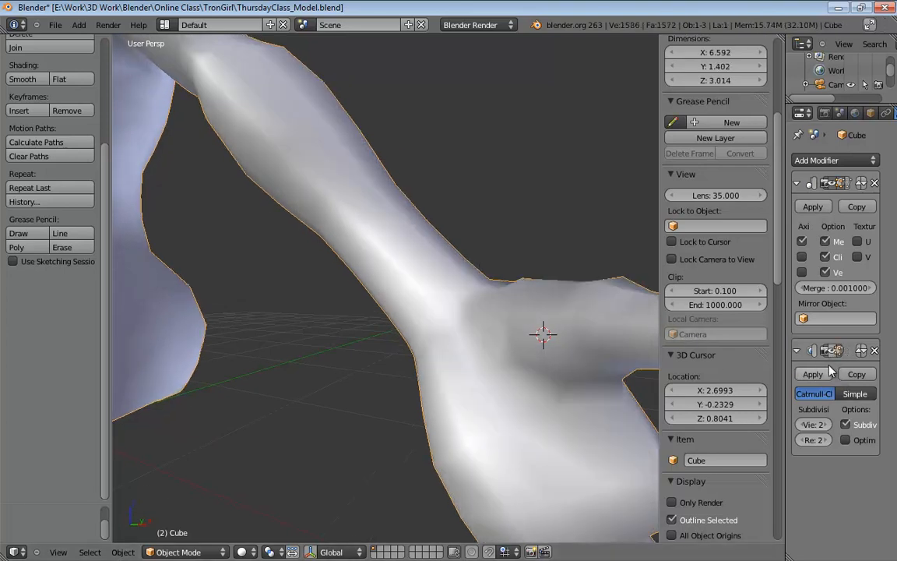
{"action": "key", "text": "Tab"}
{"action": "middle_click_drag", "start_coordinate": [470, 326], "coordinate": [408, 346]}
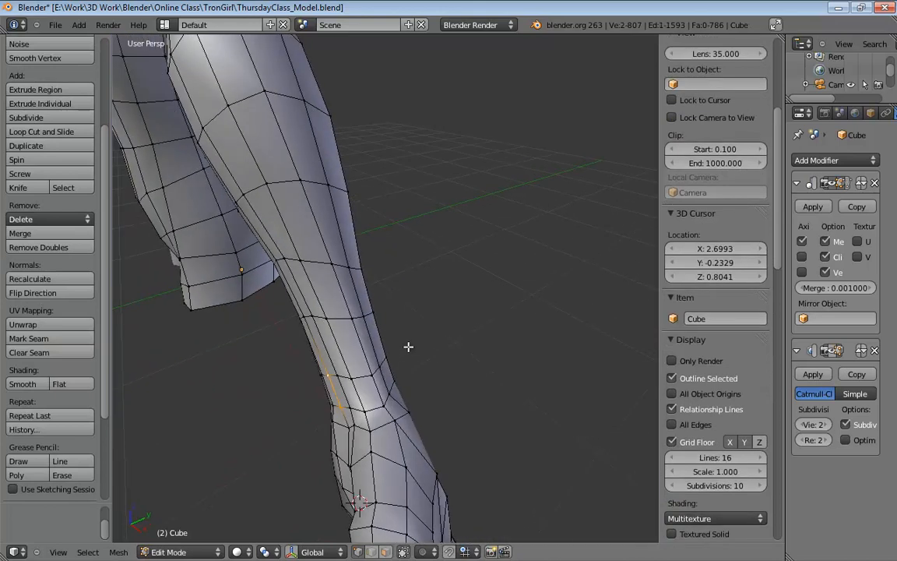
{"action": "mouse_move", "coordinate": [537, 272]}
{"action": "middle_mouse_down"}
{"action": "mouse_move", "coordinate": [484, 327]}
{"action": "mouse_move", "coordinate": [527, 280]}
{"action": "middle_mouse_up"}
{"action": "key", "text": "g"}
{"action": "left_click", "coordinate": [487, 326]}
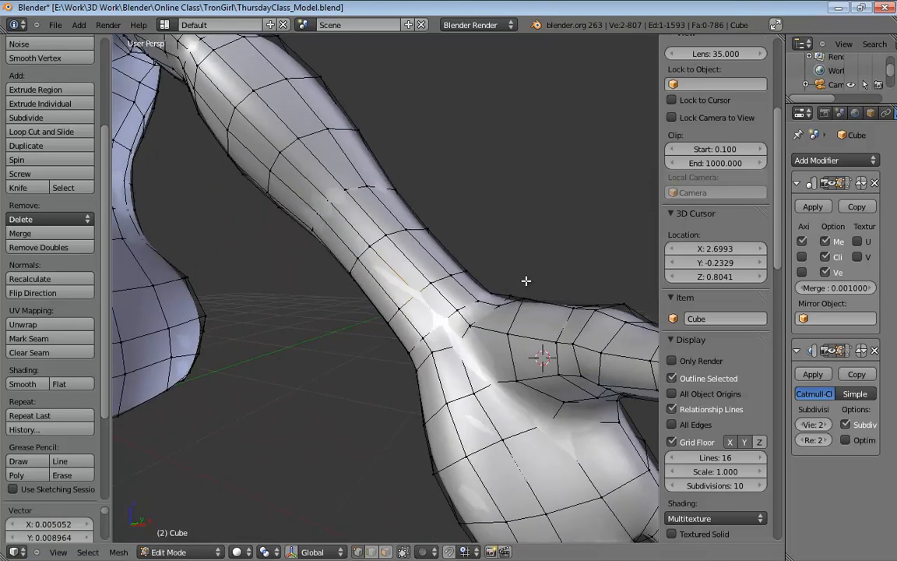
Step: Move two wrist loop vertices toward the hand, about 0.012 in X and 0.004 in Y, then about 0.007 in X and 0.003 in Y
{"action": "scroll", "coordinate": [530, 301], "scroll_direction": "up", "scroll_amount": 3}
{"action": "right_click", "coordinate": [462, 388]}
{"action": "key", "text": "g"}
{"action": "left_click", "coordinate": [474, 403]}
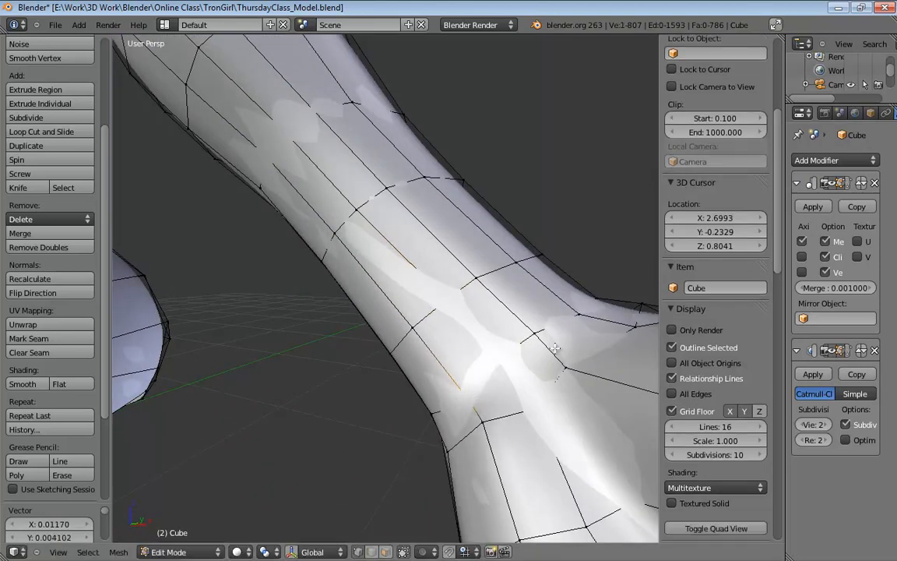
{"action": "right_click", "coordinate": [537, 337]}
{"action": "key", "text": "g"}
{"action": "left_click", "coordinate": [543, 341]}
Step: Hide the subdivision preview and shift three neighbouring wrist loop vertices toward the hand, the first about 0.016 in X and 0.005 in Y
{"action": "left_click", "coordinate": [833, 352]}
{"action": "middle_click_drag", "start_coordinate": [572, 356], "coordinate": [494, 320], "text": "shift"}
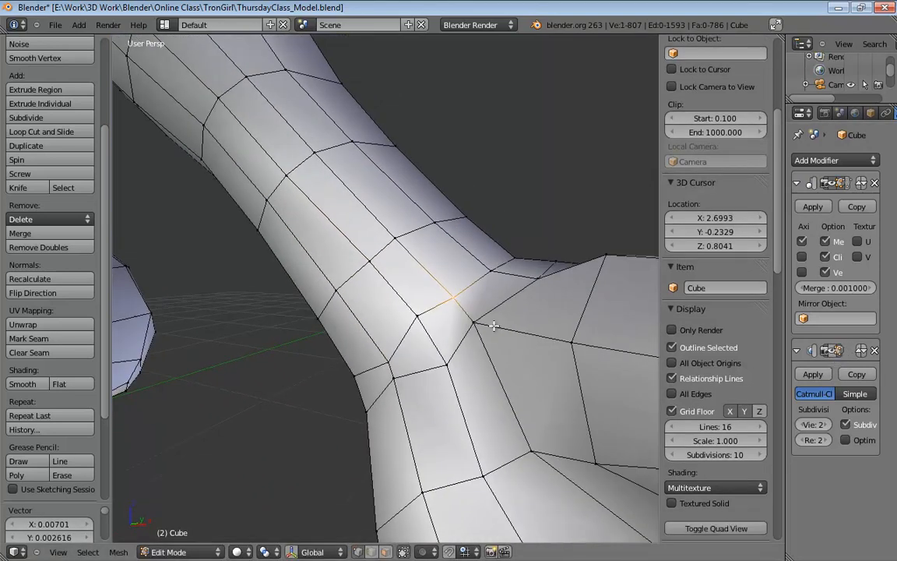
{"action": "right_click", "coordinate": [424, 325]}
{"action": "key", "text": "g"}
{"action": "left_click", "coordinate": [450, 342]}
{"action": "right_click", "coordinate": [458, 298]}
{"action": "key", "text": "g"}
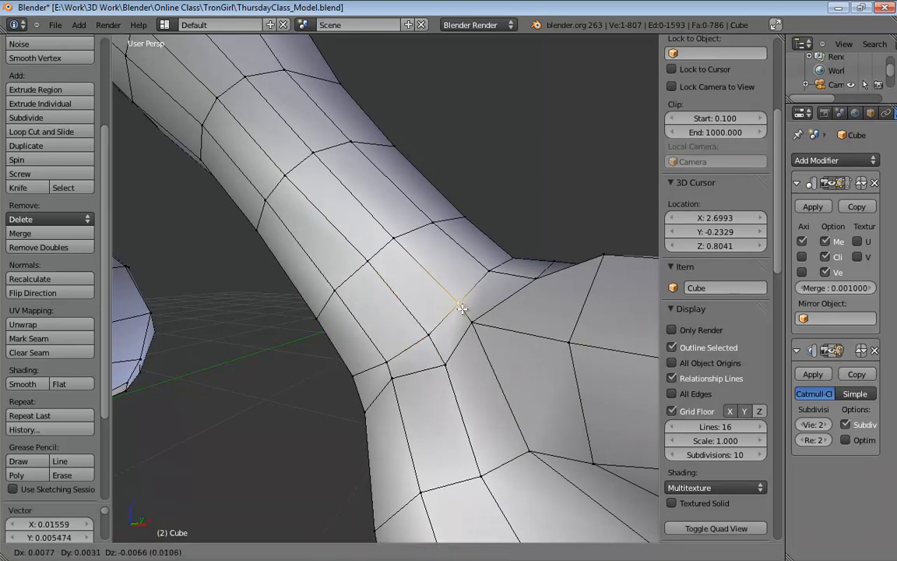
{"action": "left_click", "coordinate": [471, 305]}
{"action": "right_click", "coordinate": [491, 272]}
{"action": "key", "text": "g"}
{"action": "left_click", "coordinate": [503, 271]}
Step: Nudge the vertices on the underside of the wrist loop slightly toward the hand
{"action": "middle_click_drag", "start_coordinate": [442, 337], "coordinate": [488, 329]}
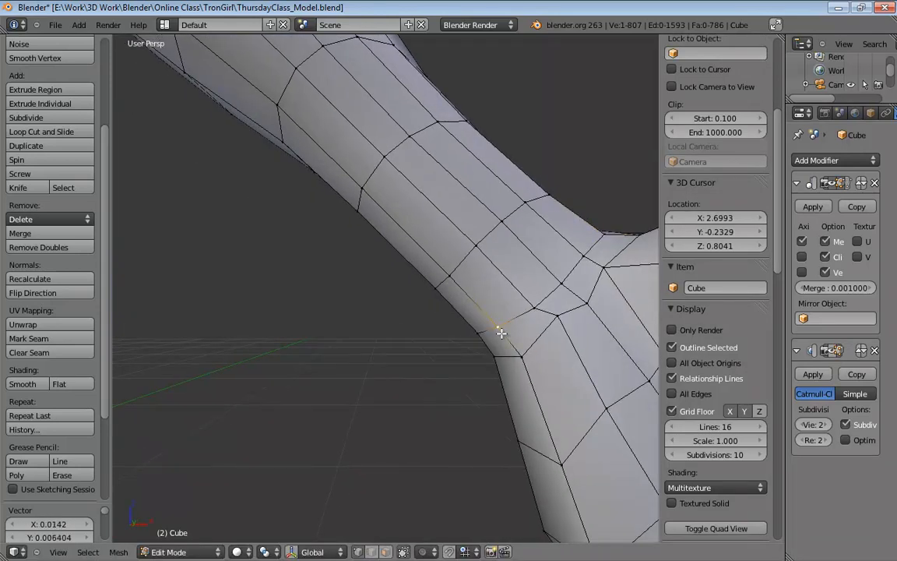
{"action": "key", "text": "g"}
{"action": "left_click", "coordinate": [505, 337]}
{"action": "middle_click_drag", "start_coordinate": [564, 321], "coordinate": [494, 331]}
{"action": "right_click", "coordinate": [500, 333]}
{"action": "key", "text": "g"}
{"action": "left_click", "coordinate": [502, 337]}
Step: Turn the subdivision preview back on and check the smoothed forearm and wrist in Object Mode
{"action": "left_click", "coordinate": [831, 352]}
{"action": "scroll", "coordinate": [491, 327], "scroll_direction": "down", "scroll_amount": 5}
{"action": "key", "text": "Tab"}
{"action": "middle_click_drag", "start_coordinate": [457, 268], "coordinate": [406, 348]}
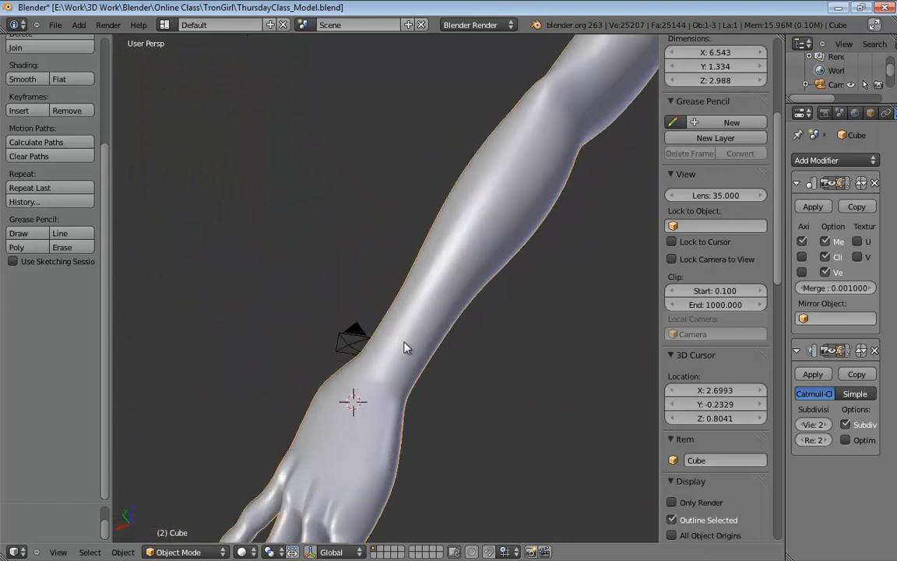
Step: Return to Edit Mode and move the wrist loop vertex on the thumb side about -0.011 in X and 0.001 in Y
{"action": "key", "text": "Tab"}
{"action": "middle_click_drag", "start_coordinate": [454, 390], "coordinate": [325, 341]}
{"action": "scroll", "coordinate": [361, 345], "scroll_direction": "up", "scroll_amount": 2}
{"action": "right_click", "coordinate": [331, 350], "text": "shift"}
{"action": "mouse_move", "coordinate": [400, 355]}
{"action": "middle_mouse_down"}
{"action": "mouse_move", "coordinate": [340, 294]}
{"action": "mouse_move", "coordinate": [563, 313]}
{"action": "mouse_move", "coordinate": [475, 337]}
{"action": "mouse_move", "coordinate": [487, 336]}
{"action": "mouse_move", "coordinate": [456, 361]}
{"action": "mouse_move", "coordinate": [398, 352]}
{"action": "middle_mouse_up"}
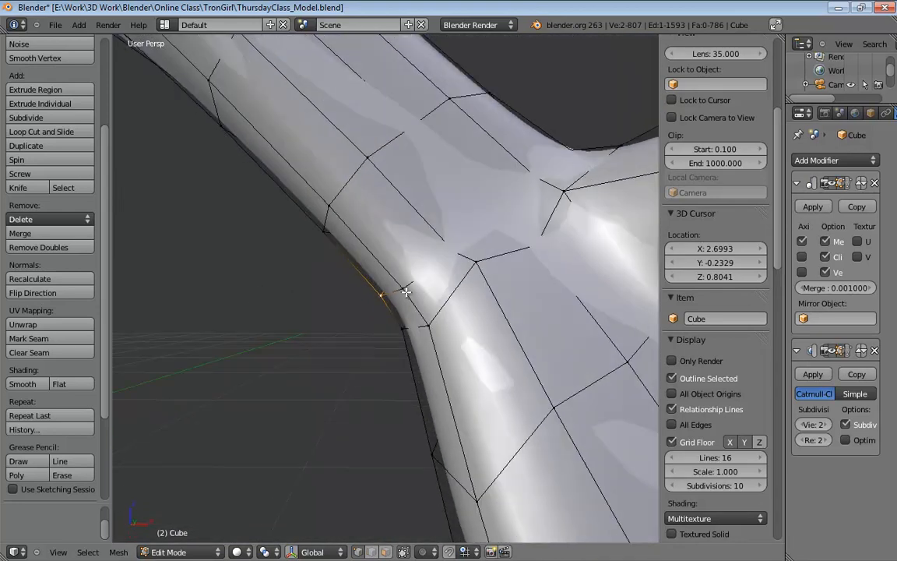
{"action": "middle_click_drag", "start_coordinate": [406, 291], "coordinate": [454, 270]}
{"action": "right_click", "coordinate": [449, 283]}
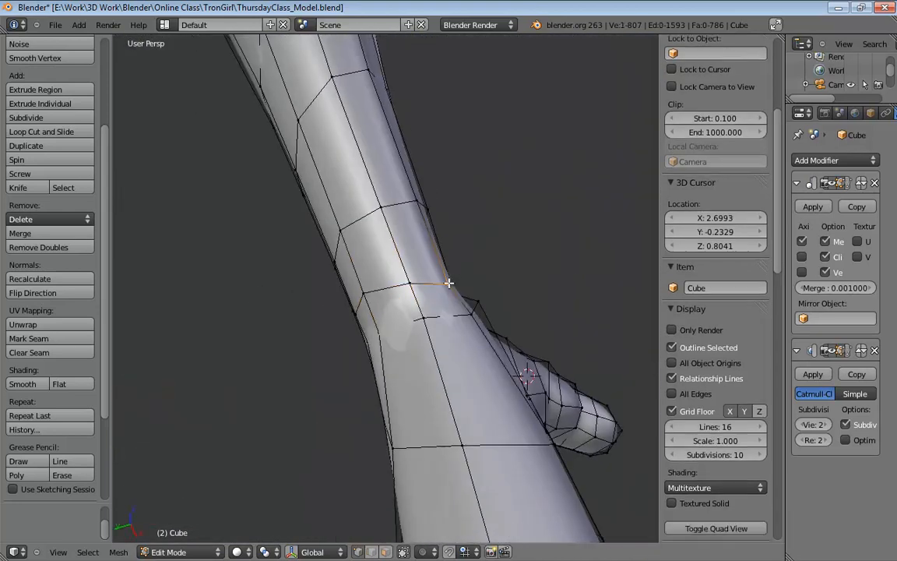
{"action": "key", "text": "g"}
{"action": "left_click", "coordinate": [444, 273]}
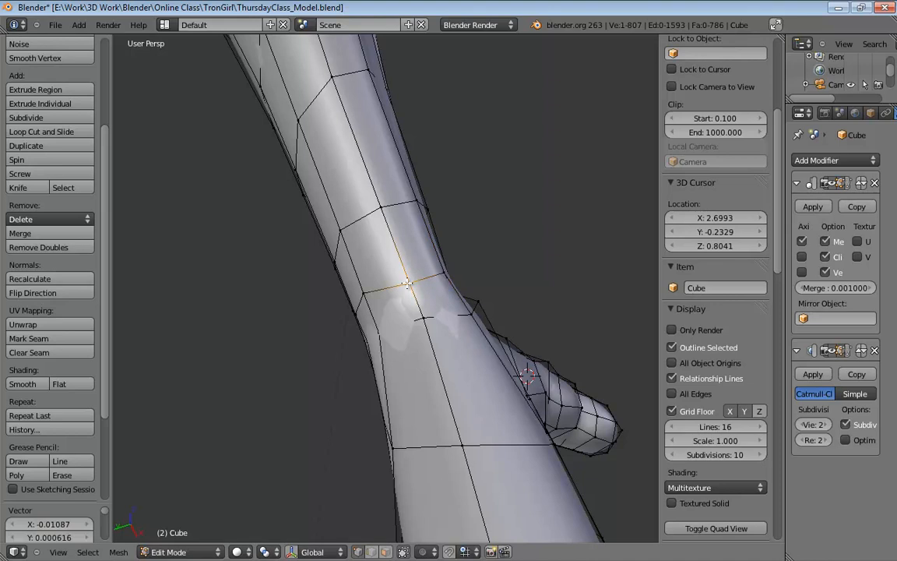
Step: In edge selection, select two wrist loop edges and move them about -0.011 in X, -0.003 in Y and -0.014 in Z
{"action": "key", "text": "ctrl+Tab"}
{"action": "left_click", "coordinate": [399, 298]}
{"action": "right_click", "coordinate": [393, 288]}
{"action": "right_click", "coordinate": [425, 278], "text": "shift"}
{"action": "middle_click_drag", "start_coordinate": [374, 253], "coordinate": [480, 308]}
{"action": "key", "text": "g"}
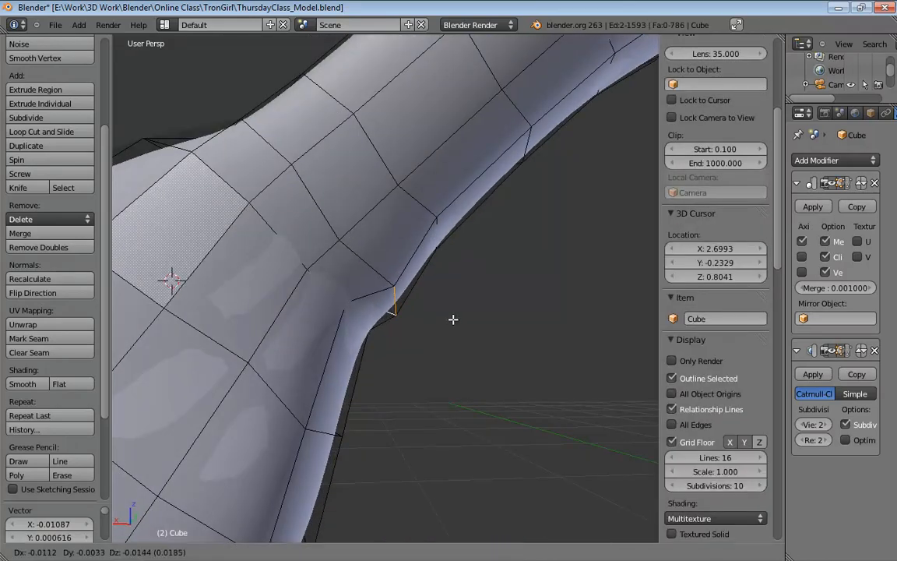
{"action": "left_click", "coordinate": [454, 323]}
Step: Move two faces at the front of the elbow about 0.022 along Y with smooth proportional editing at size 0.47
{"action": "middle_click_drag", "start_coordinate": [455, 323], "coordinate": [440, 234]}
{"action": "left_click", "coordinate": [301, 341]}
{"action": "scroll", "coordinate": [296, 341], "scroll_direction": "down", "scroll_amount": 2}
{"action": "scroll", "coordinate": [496, 237], "scroll_direction": "down", "scroll_amount": 3}
{"action": "key", "text": "f"}
{"action": "right_click", "coordinate": [406, 272]}
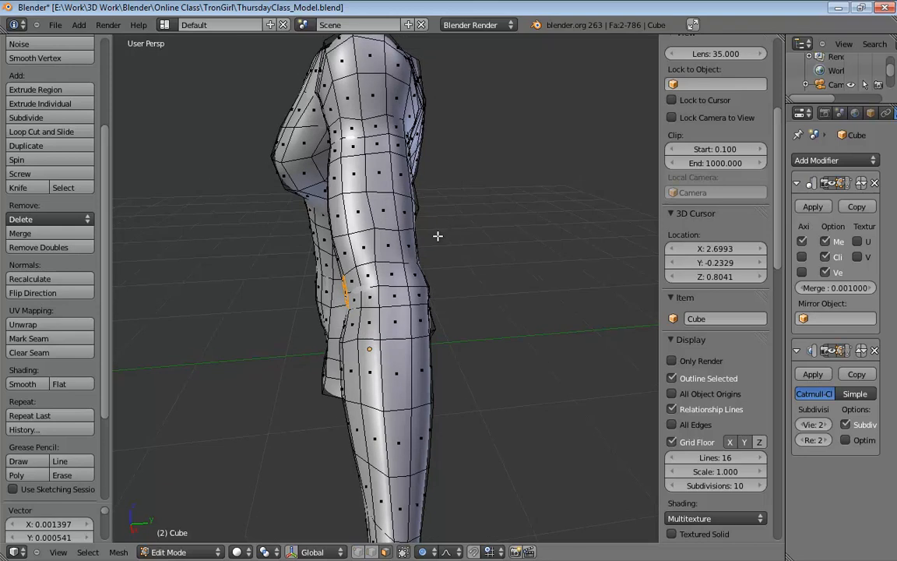
{"action": "key", "text": "g"}
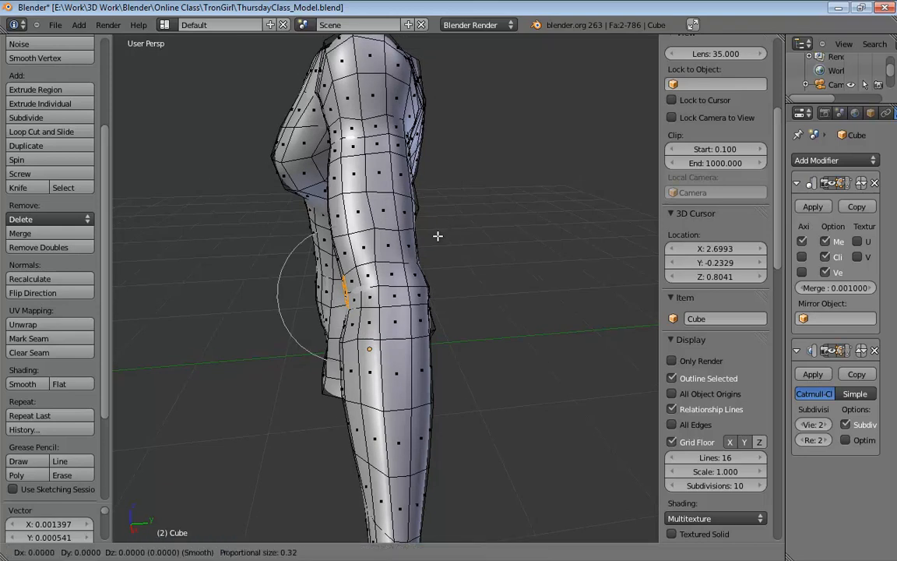
{"action": "scroll", "coordinate": [440, 236], "scroll_direction": "down", "scroll_amount": 8}
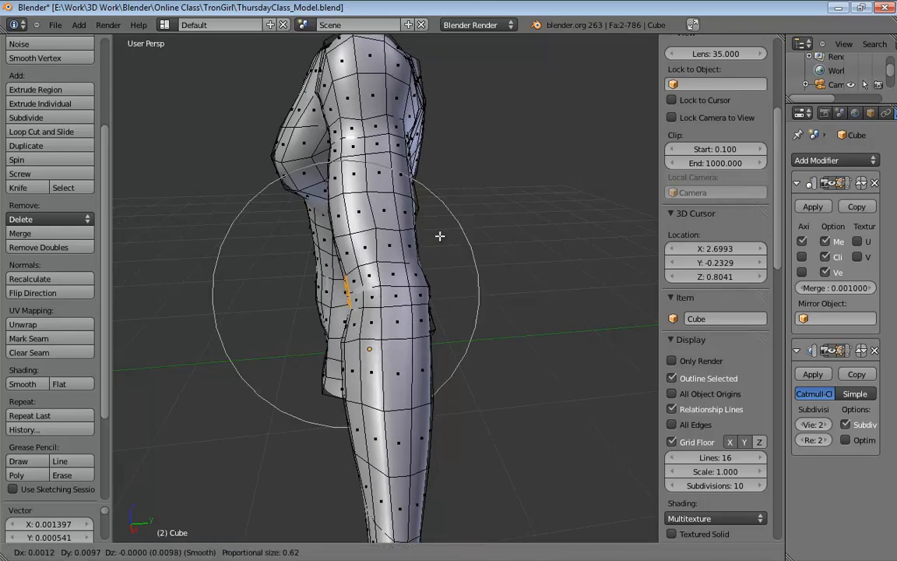
{"action": "scroll", "coordinate": [438, 236], "scroll_direction": "up", "scroll_amount": 3}
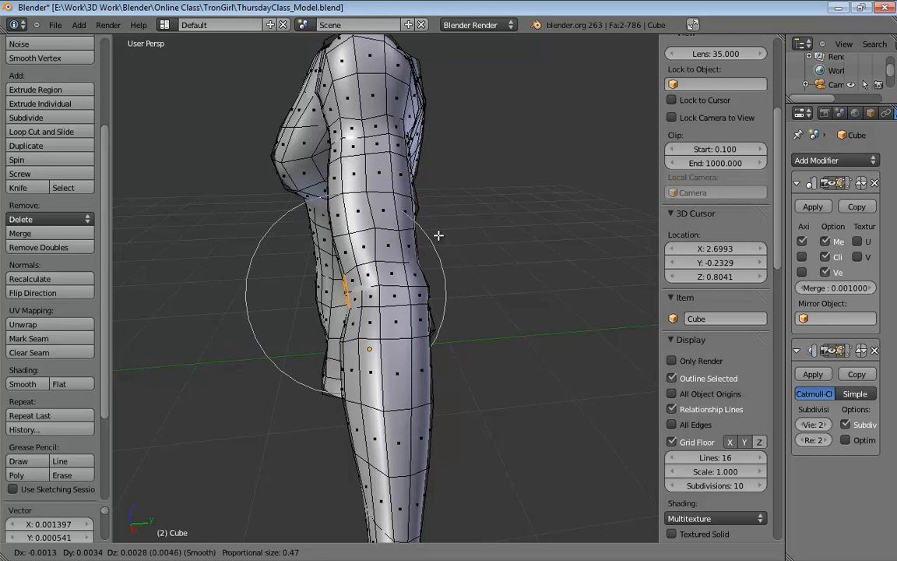
{"action": "left_click", "coordinate": [440, 235]}
{"action": "key", "text": "g"}
{"action": "key", "text": "y"}
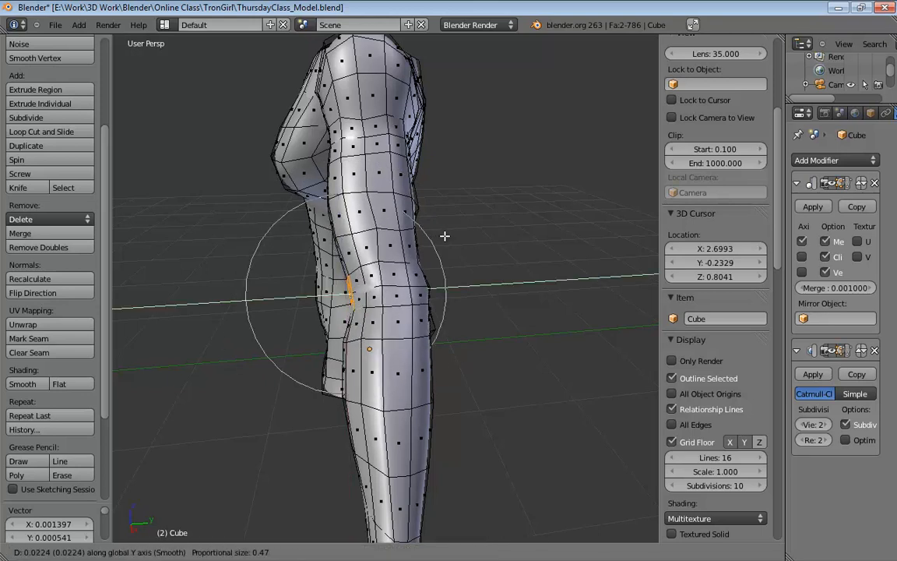
{"action": "left_click", "coordinate": [445, 236]}
Step: Move the two selected front elbow faces about -0.017 along Y with proportional editing
{"action": "middle_click_drag", "start_coordinate": [520, 261], "coordinate": [575, 228]}
{"action": "key", "text": "g"}
{"action": "key", "text": "y"}
{"action": "left_click", "coordinate": [520, 287]}
{"action": "scroll", "coordinate": [500, 219], "scroll_direction": "down", "scroll_amount": 2}
{"action": "middle_click_drag", "start_coordinate": [438, 236], "coordinate": [486, 297]}
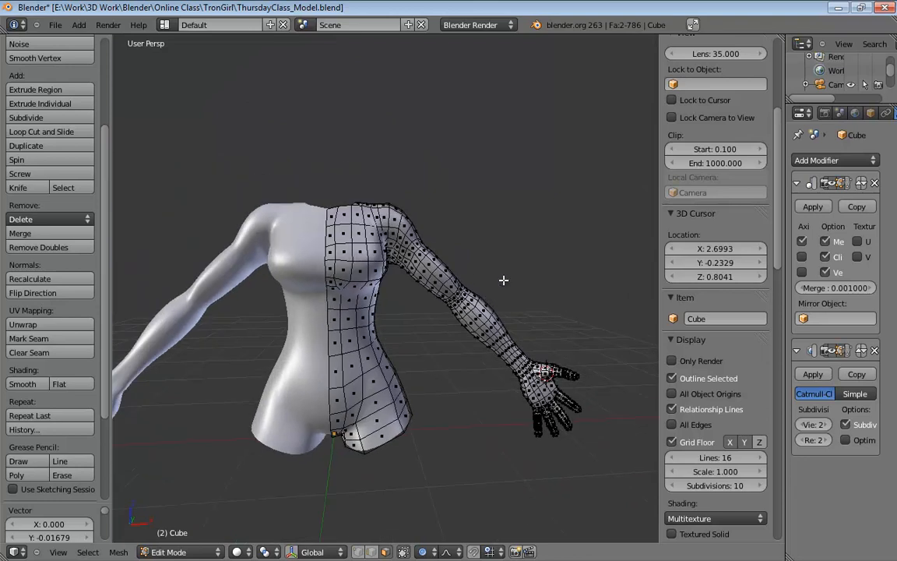
Step: Check the smoothed shoulder from behind, then reposition the vertex above the rear armpit in vertex selection mode
{"action": "key", "text": "Tab"}
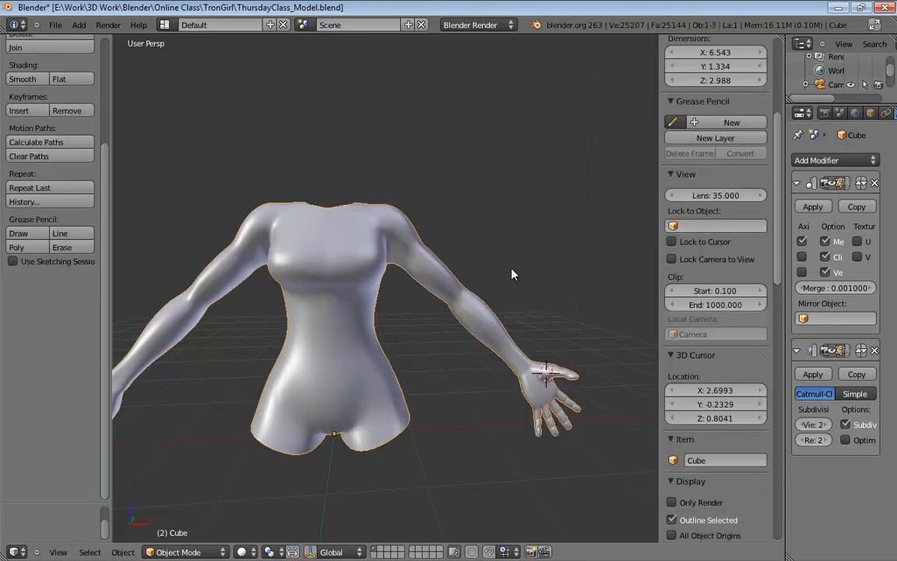
{"action": "middle_click_drag", "start_coordinate": [511, 274], "coordinate": [334, 257]}
{"action": "scroll", "coordinate": [354, 242], "scroll_direction": "up", "scroll_amount": 6}
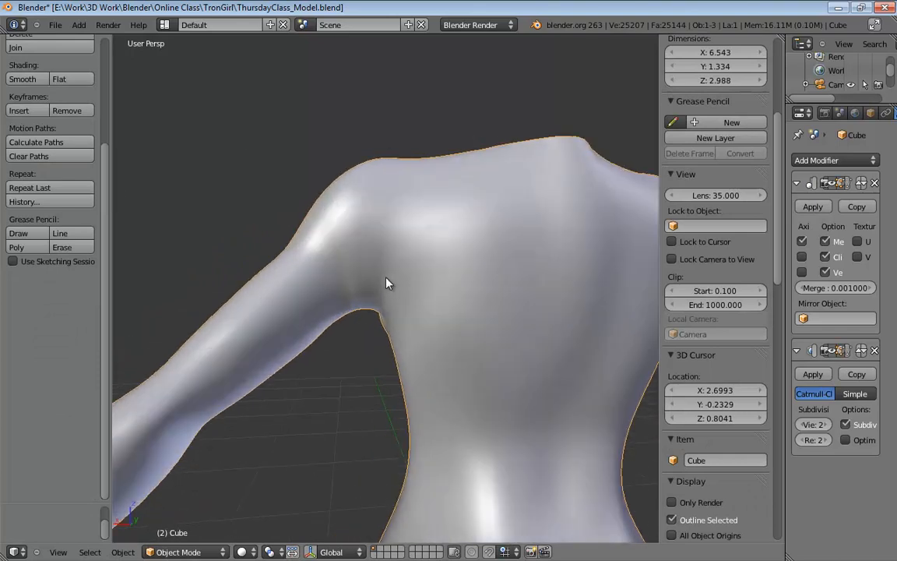
{"action": "key", "text": "Tab"}
{"action": "middle_click_drag", "start_coordinate": [387, 283], "coordinate": [353, 366]}
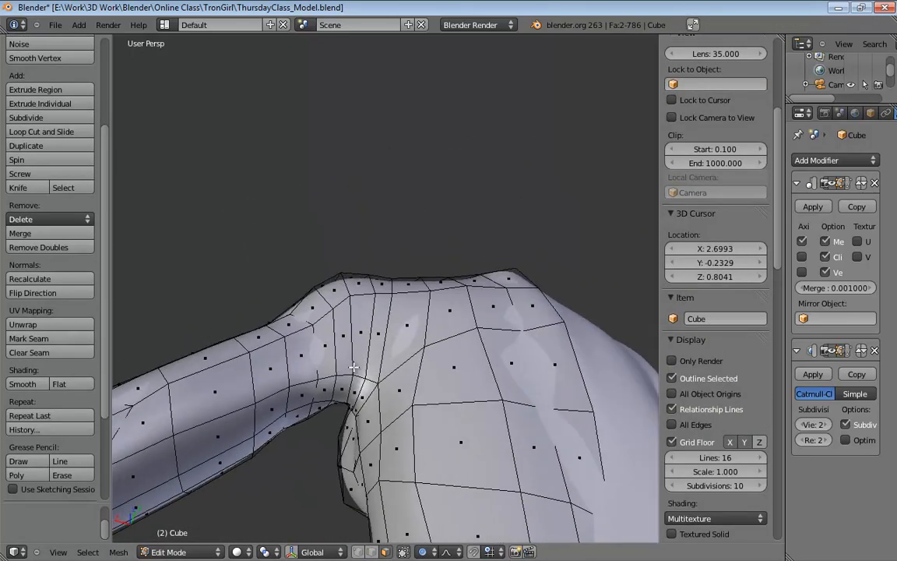
{"action": "key", "text": "ctrl+Tab"}
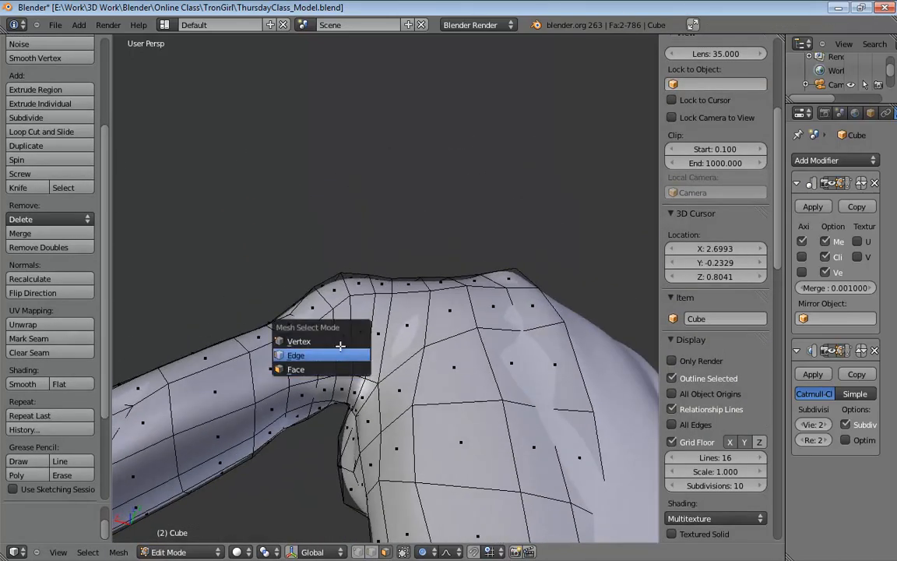
{"action": "left_click", "coordinate": [350, 352]}
{"action": "right_click", "coordinate": [369, 360]}
{"action": "key", "text": "g"}
{"action": "left_click", "coordinate": [366, 379]}
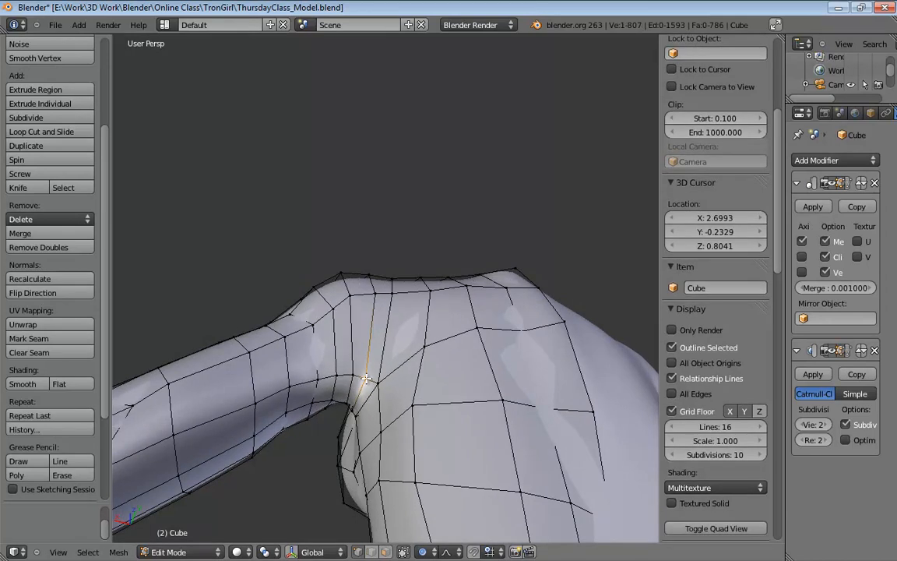
Step: Turn off proportional editing and reposition the vertices around the rear armpit, one of them about -0.001 in X and 0.010 in Y
{"action": "middle_click_drag", "start_coordinate": [365, 367], "coordinate": [375, 357]}
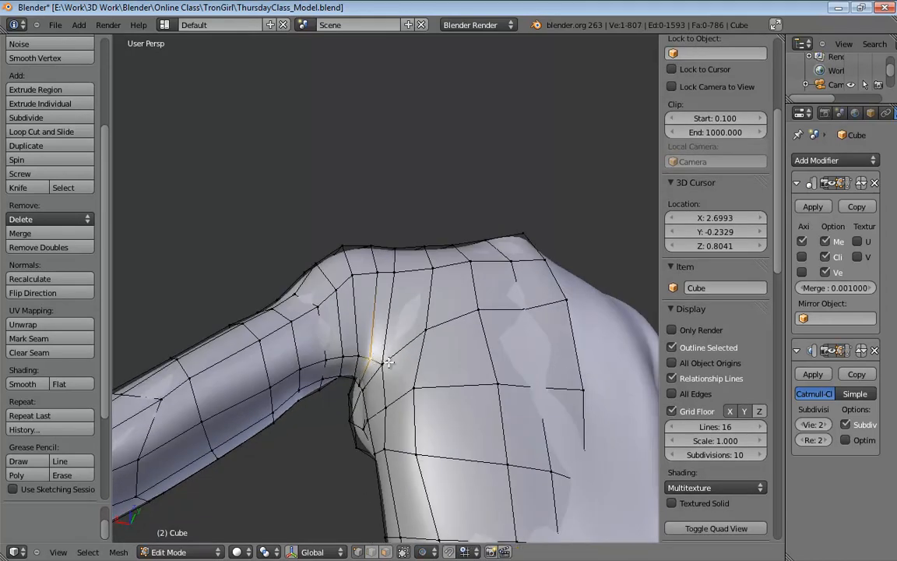
{"action": "right_click_drag", "start_coordinate": [386, 363], "coordinate": [395, 338]}
{"action": "right_click_drag", "start_coordinate": [372, 359], "coordinate": [321, 343]}
{"action": "right_click_drag", "start_coordinate": [300, 356], "coordinate": [300, 353]}
{"action": "middle_click_drag", "start_coordinate": [300, 353], "coordinate": [394, 234]}
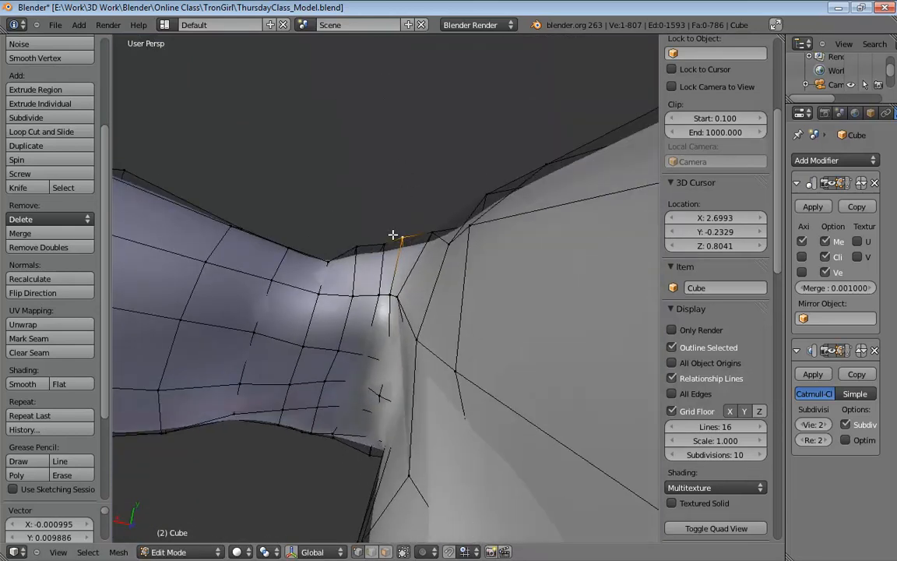
Step: Even out the shoulder loop vertices behind the armpit, moving the last one about -0.006 in X and -0.012 in Y
{"action": "mouse_move", "coordinate": [384, 240]}
{"action": "right_mouse_down"}
{"action": "mouse_move", "coordinate": [330, 251]}
{"action": "mouse_move", "coordinate": [381, 245]}
{"action": "right_mouse_up"}
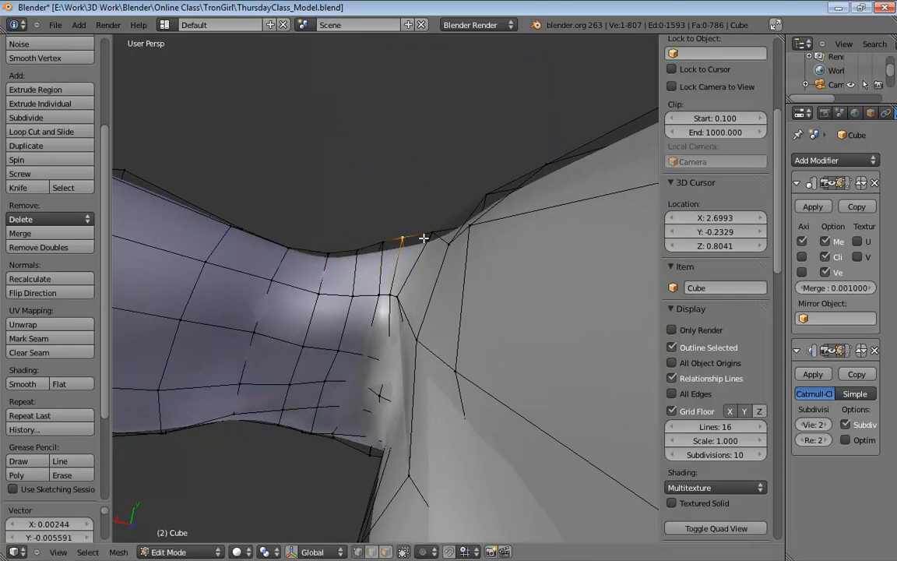
{"action": "middle_click_drag", "start_coordinate": [424, 238], "coordinate": [398, 319]}
{"action": "right_click_drag", "start_coordinate": [398, 319], "coordinate": [398, 317]}
{"action": "left_click", "coordinate": [398, 323]}
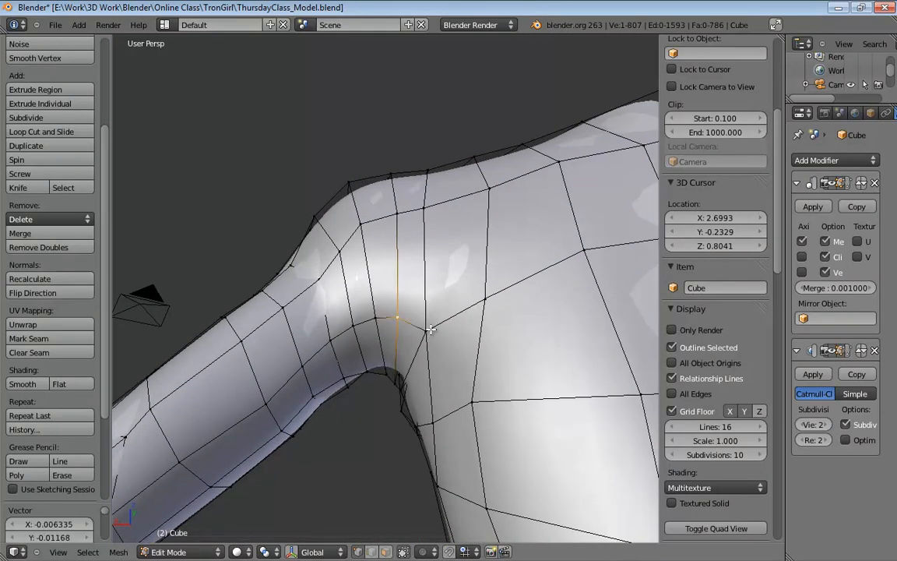
Step: Move the selected vertex behind the armpit about 0.030 along Y and check the smoothed back of the shoulder
{"action": "middle_click_drag", "start_coordinate": [429, 330], "coordinate": [430, 352]}
{"action": "key", "text": "Tab"}
{"action": "key", "text": "Tab"}
{"action": "key", "text": "g"}
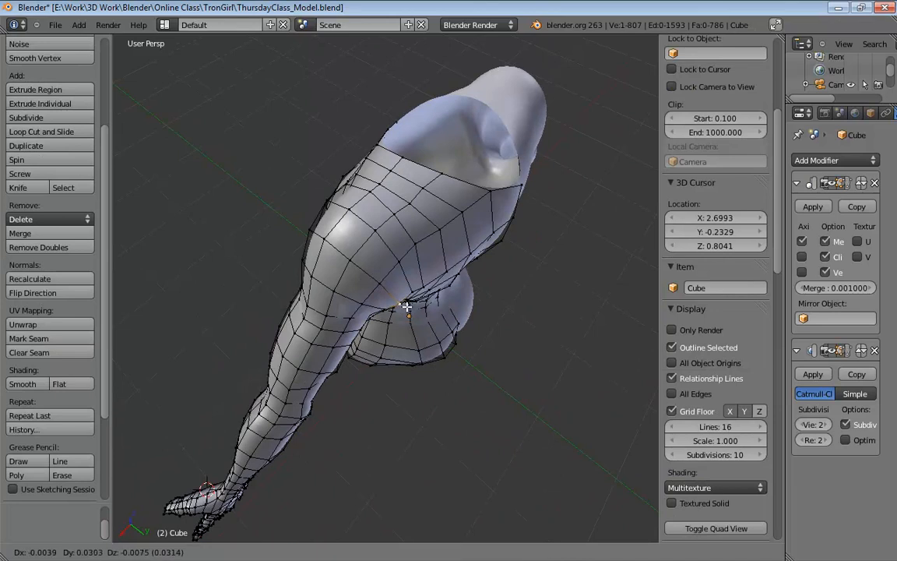
{"action": "left_click", "coordinate": [407, 306]}
{"action": "middle_click_drag", "start_coordinate": [406, 306], "coordinate": [414, 259]}
{"action": "key", "text": "Tab"}
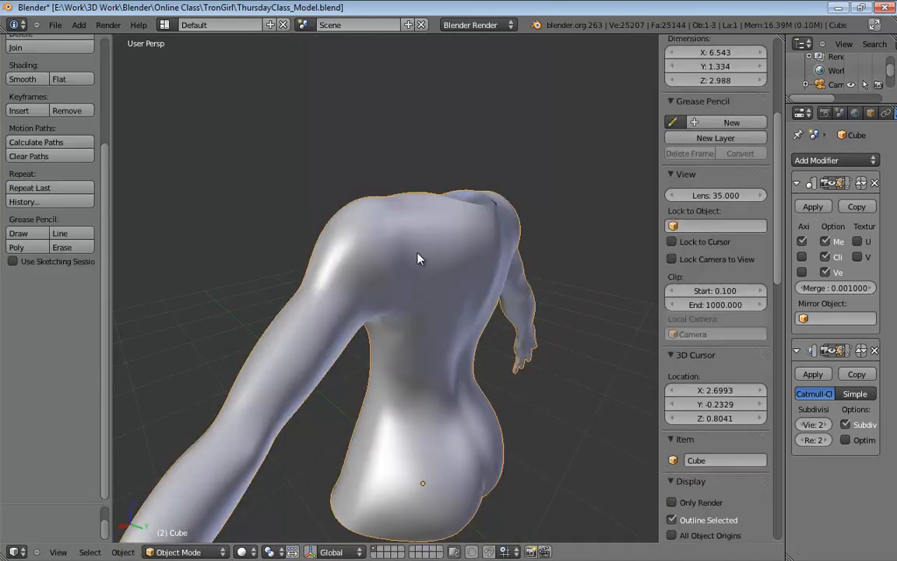
Step: Shift the top shoulder vertices backward in side view, two of the moves about 0.016 and 0.012 in Y, and check the smoothed torso
{"action": "middle_click_drag", "start_coordinate": [485, 297], "coordinate": [441, 206]}
{"action": "key", "text": "Tab"}
{"action": "key", "text": "g"}
{"action": "left_click", "coordinate": [410, 239]}
{"action": "key", "text": "g"}
{"action": "left_click", "coordinate": [381, 232]}
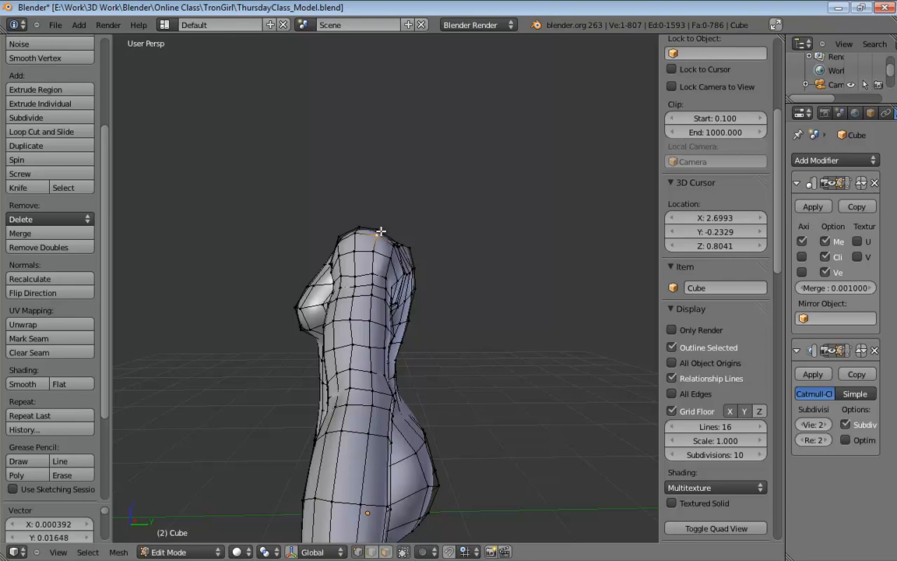
{"action": "key", "text": "g"}
{"action": "left_click", "coordinate": [387, 226]}
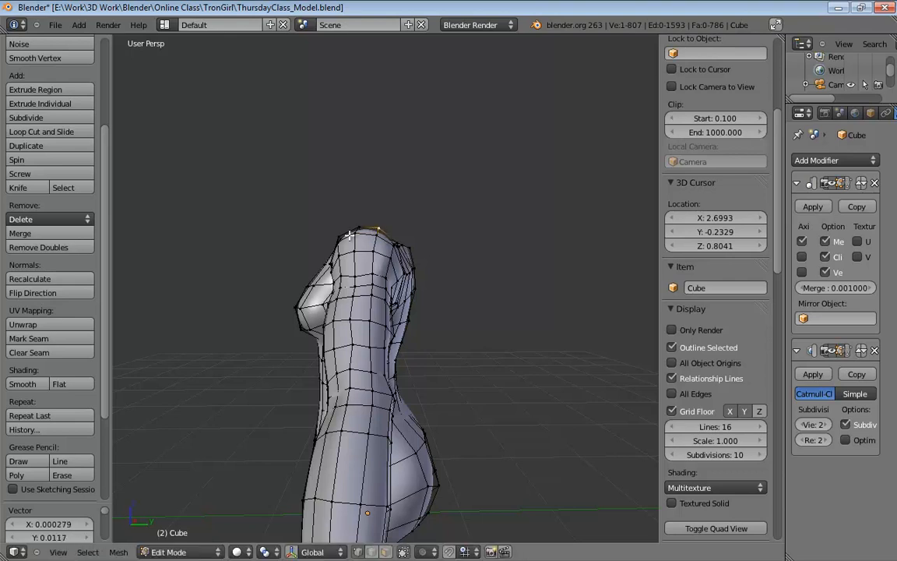
{"action": "middle_click_drag", "start_coordinate": [357, 232], "coordinate": [533, 205]}
{"action": "key", "text": "Tab"}
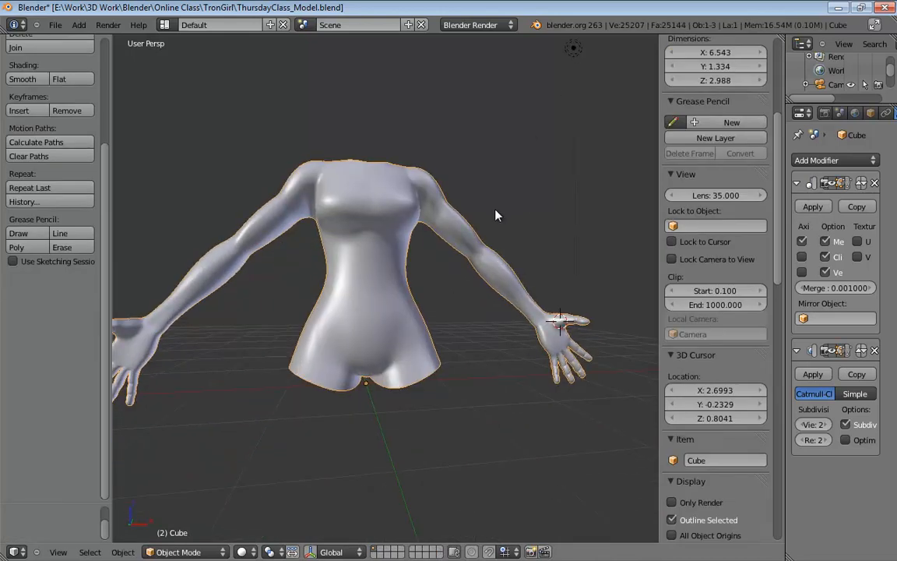
Step: Reposition vertices on the back of the shoulder, one of them about -0.030 in X, and review the smoothed body from the front
{"action": "middle_click_drag", "start_coordinate": [532, 250], "coordinate": [463, 253]}
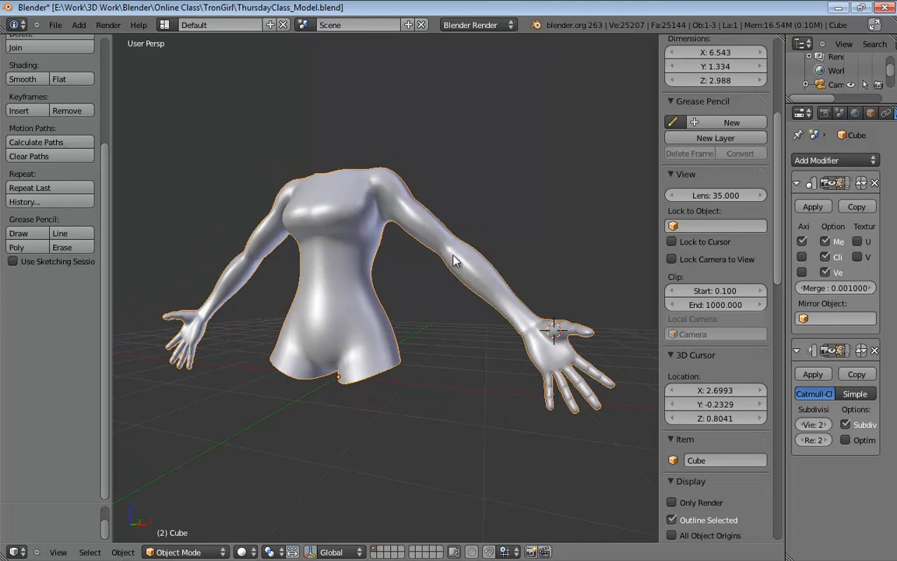
{"action": "middle_click_drag", "start_coordinate": [454, 261], "coordinate": [404, 214]}
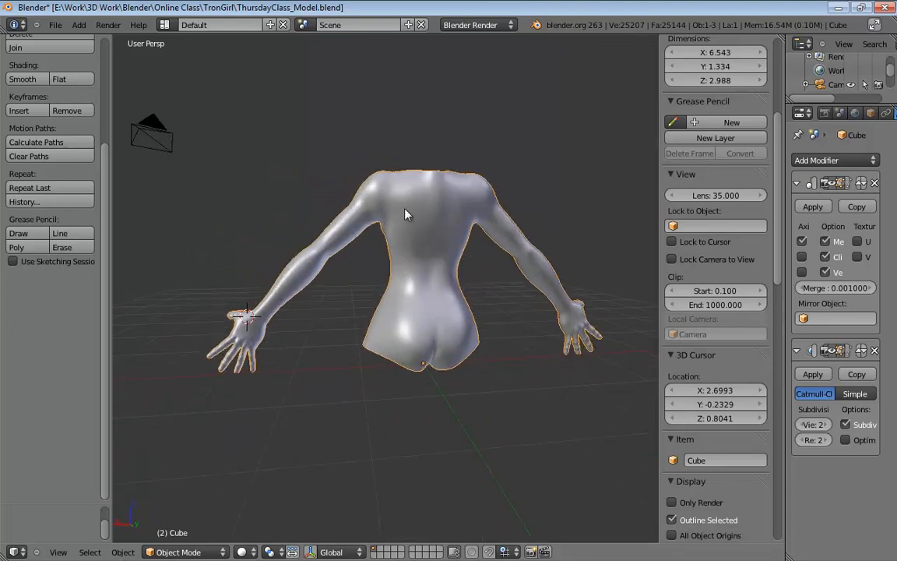
{"action": "scroll", "coordinate": [404, 214], "scroll_direction": "up", "scroll_amount": 3}
{"action": "middle_click_drag", "start_coordinate": [421, 164], "coordinate": [363, 218], "text": "shift"}
{"action": "key", "text": "Tab"}
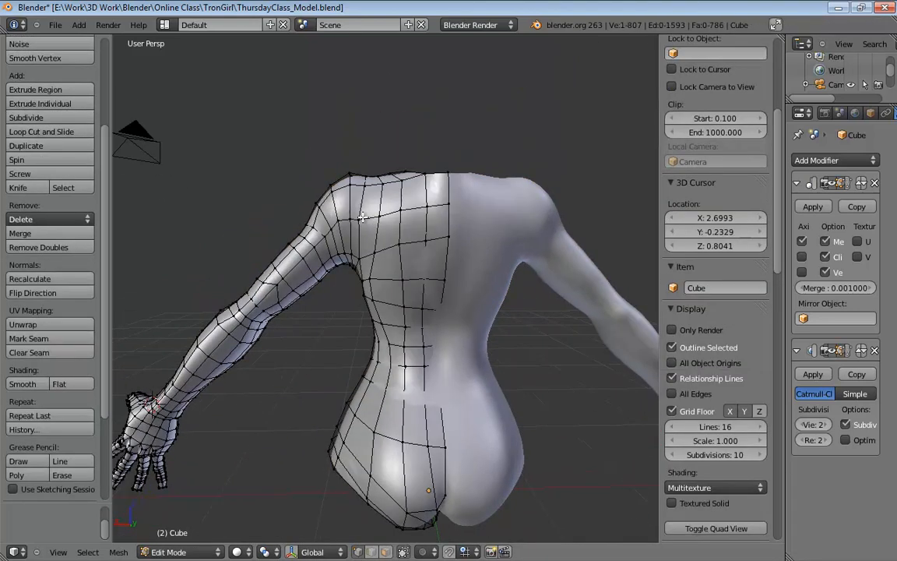
{"action": "right_click_drag", "start_coordinate": [362, 218], "coordinate": [369, 219]}
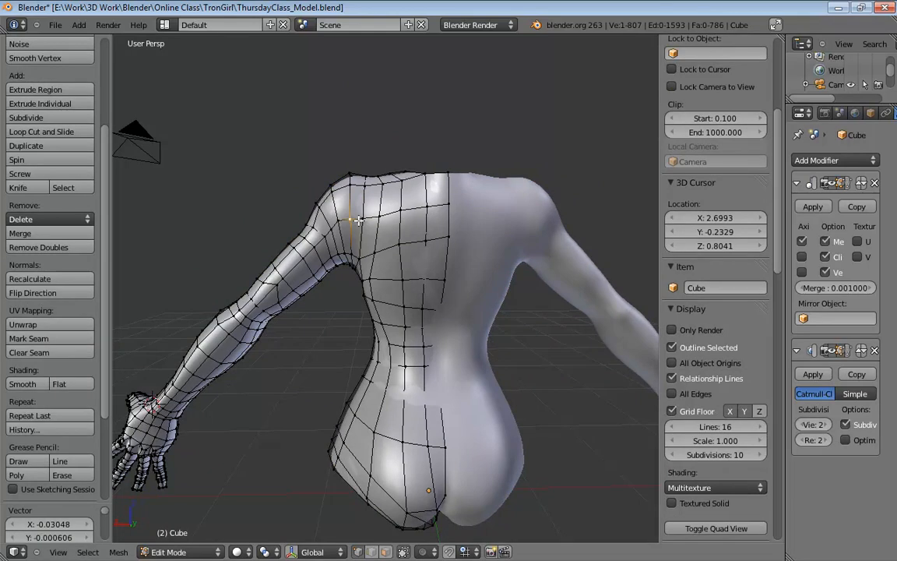
{"action": "right_click_drag", "start_coordinate": [344, 221], "coordinate": [350, 249]}
{"action": "middle_click_drag", "start_coordinate": [351, 225], "coordinate": [476, 292]}
{"action": "key", "text": "Tab"}
{"action": "scroll", "coordinate": [487, 284], "scroll_direction": "down", "scroll_amount": 4}
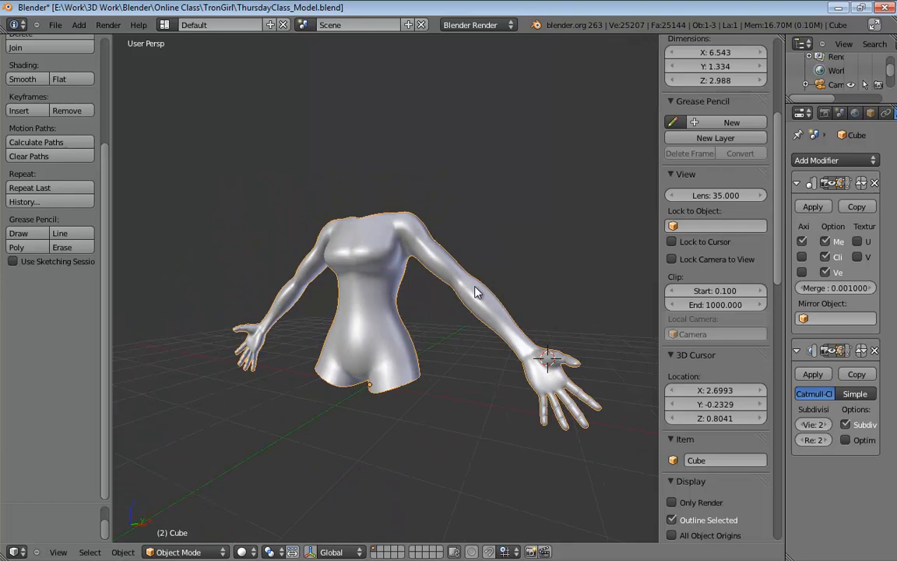